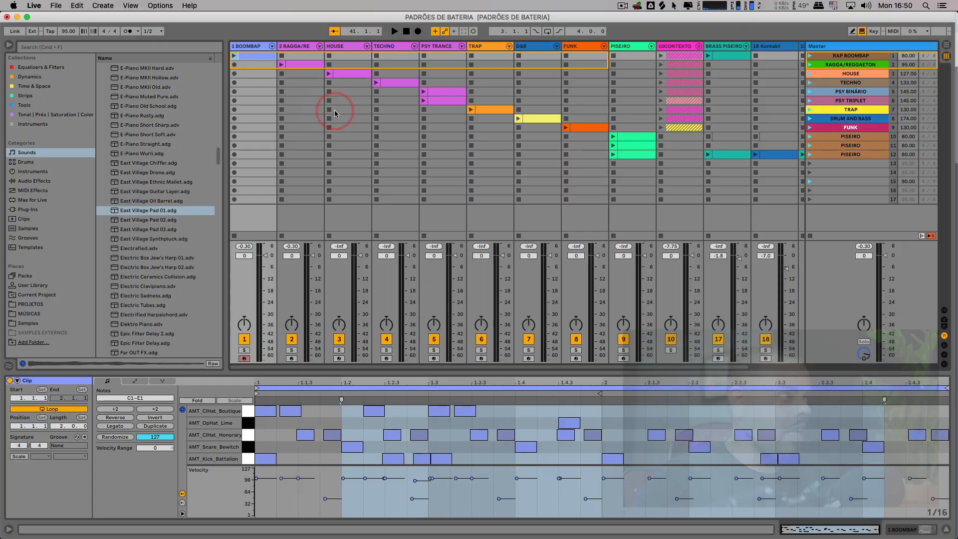
- Create an empty MIDI clip in scene 5 of the BOOMBAP track and enlarge its note editor
left_click(260, 63)
left_click(262, 54)
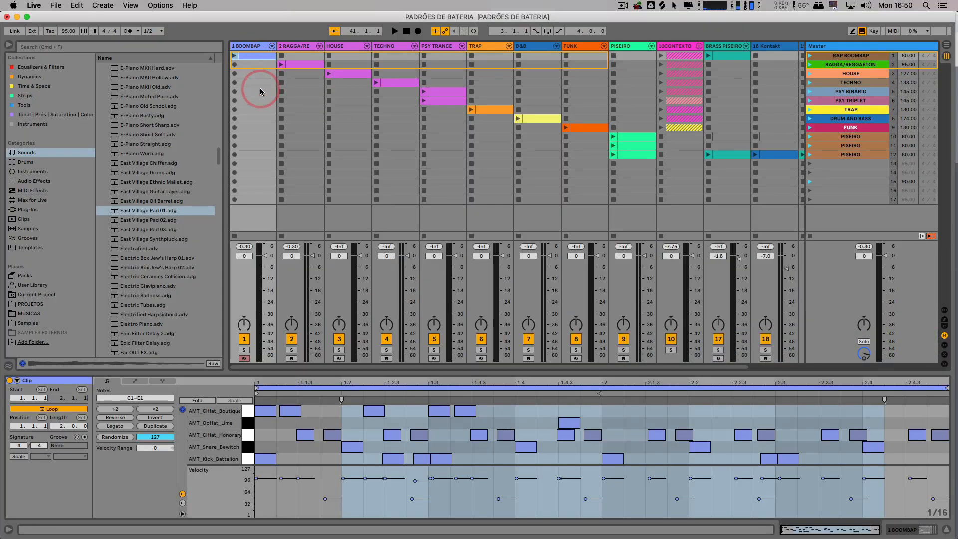
double_click(259, 88)
left_click_drag(452, 371, 455, 291)
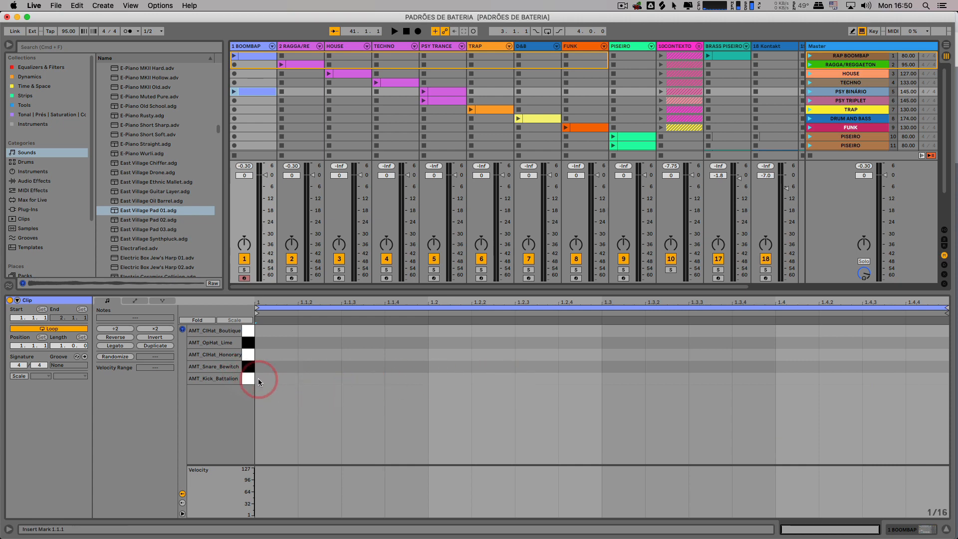
- Examine the clip's one-bar grid, from the full bar down to the sixteenth divisions within beats 2 and 3
left_click_drag(258, 378, 944, 378)
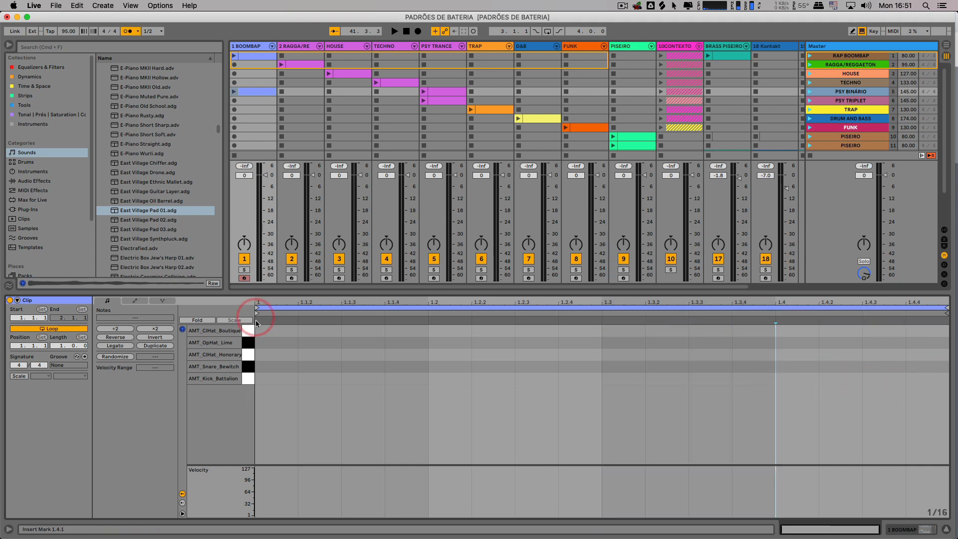
left_click_drag(259, 316, 935, 353)
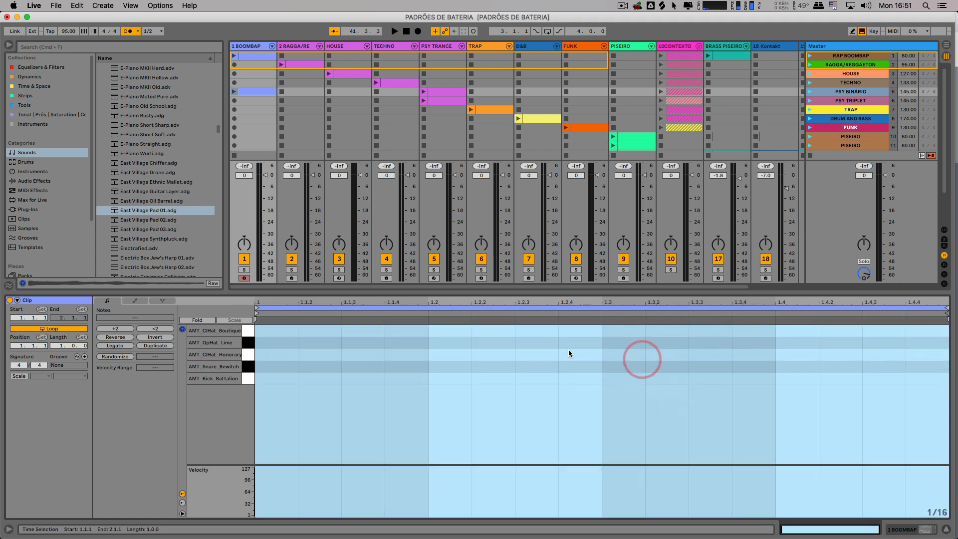
left_click(558, 357)
left_click_drag(261, 376, 466, 376)
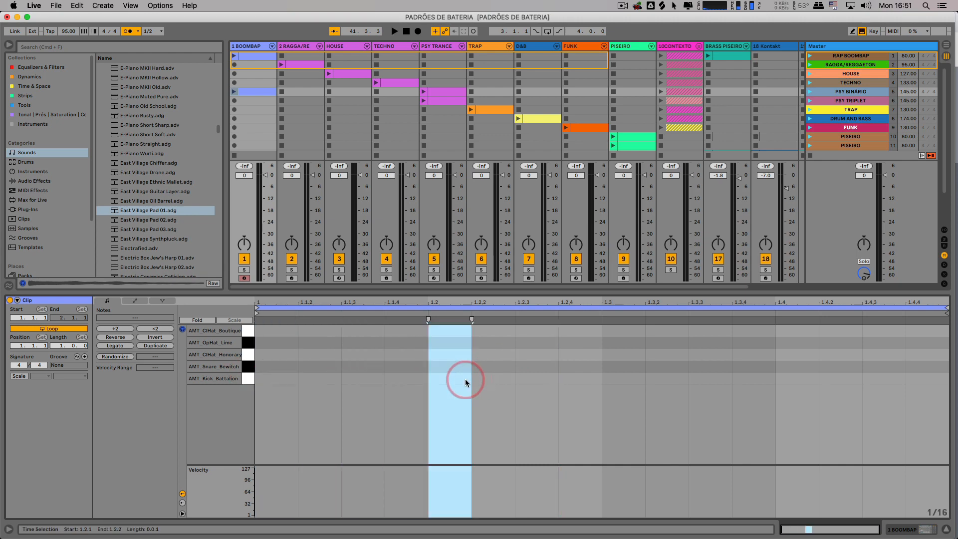
left_click(492, 378)
left_click(534, 375)
left_click(564, 373)
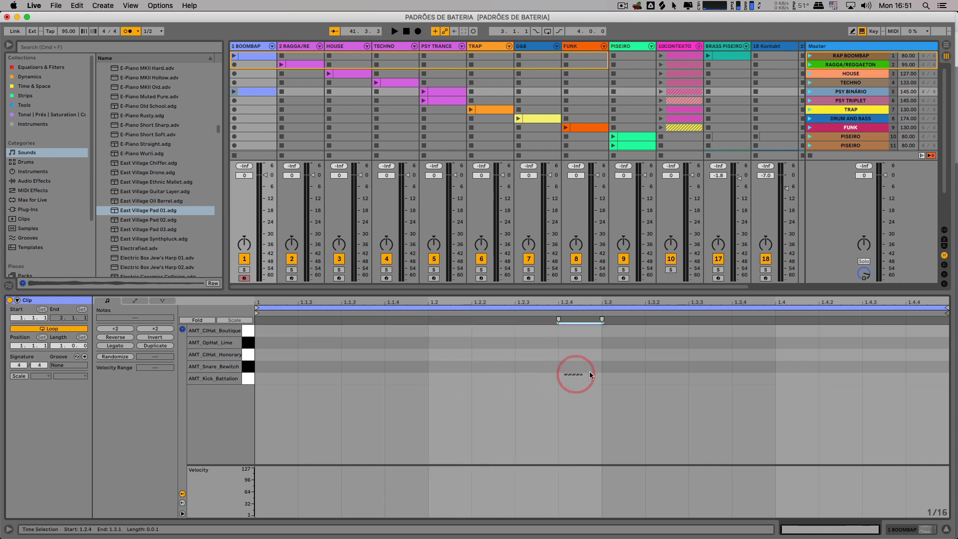
left_click(621, 367)
left_click(694, 363)
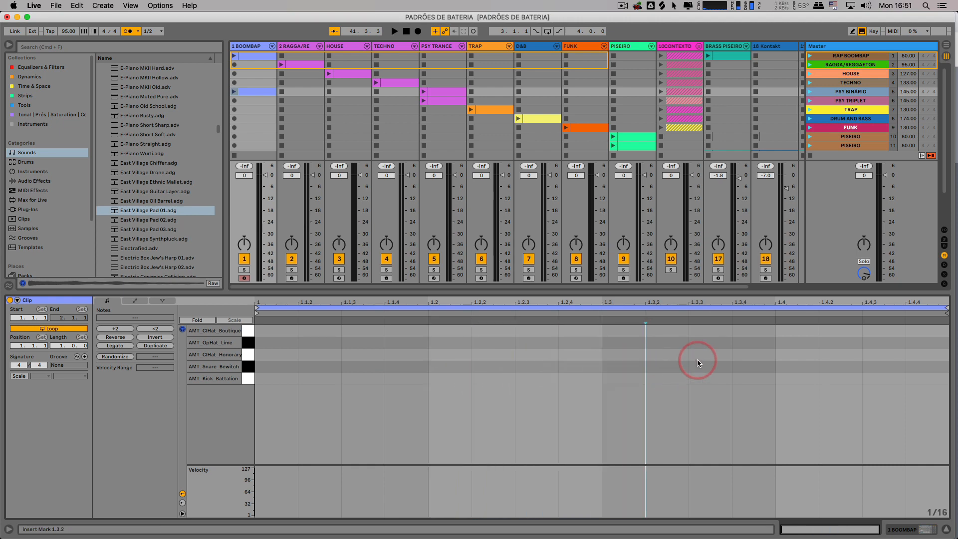
left_click(697, 359)
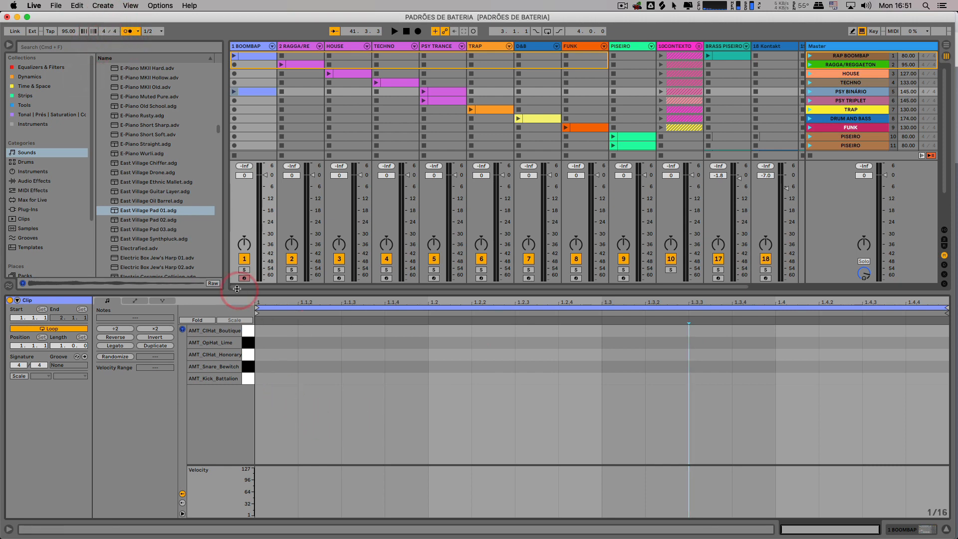
- Add sixteenth-note AMT_Kick_Battalion hits on beats 1, 2, 3 and 4 of the bar
left_click(126, 57)
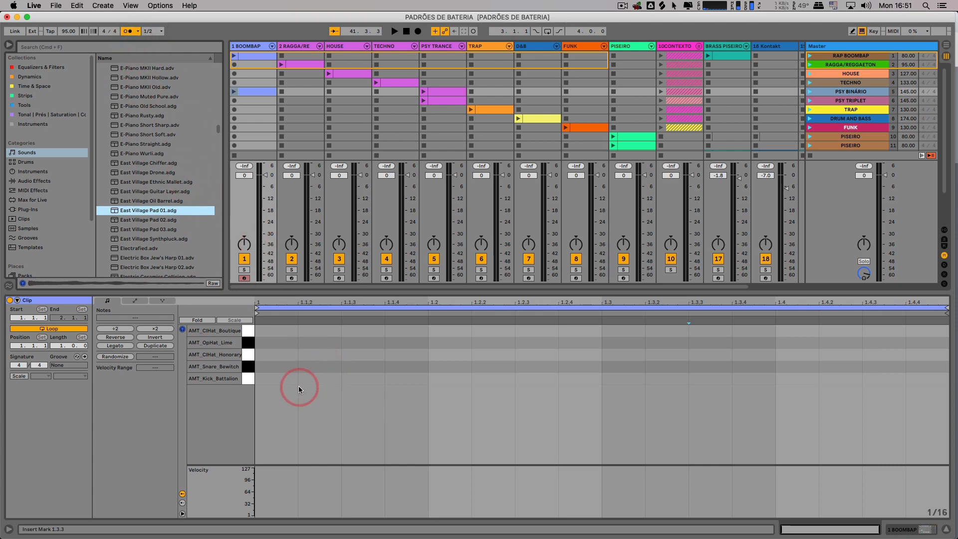
double_click(275, 379)
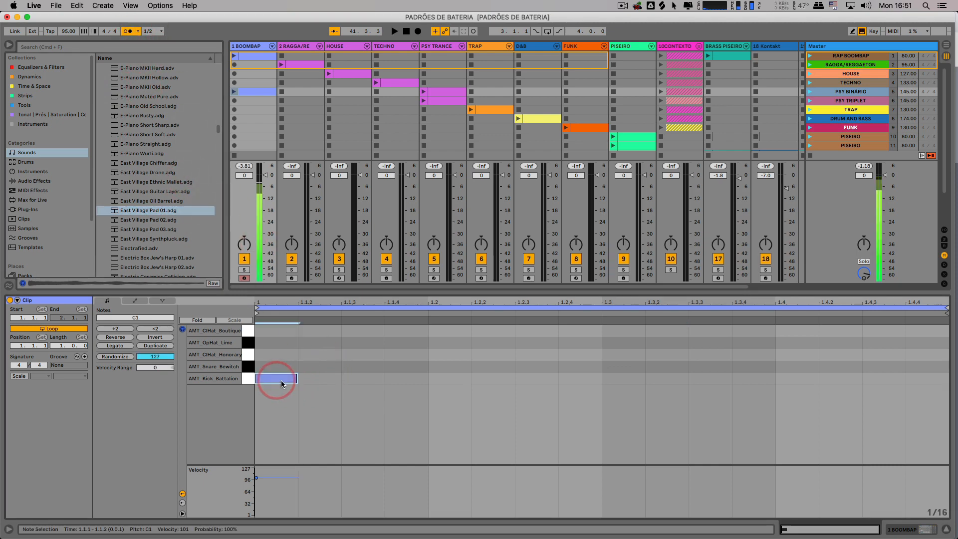
double_click(446, 381)
double_click(615, 380)
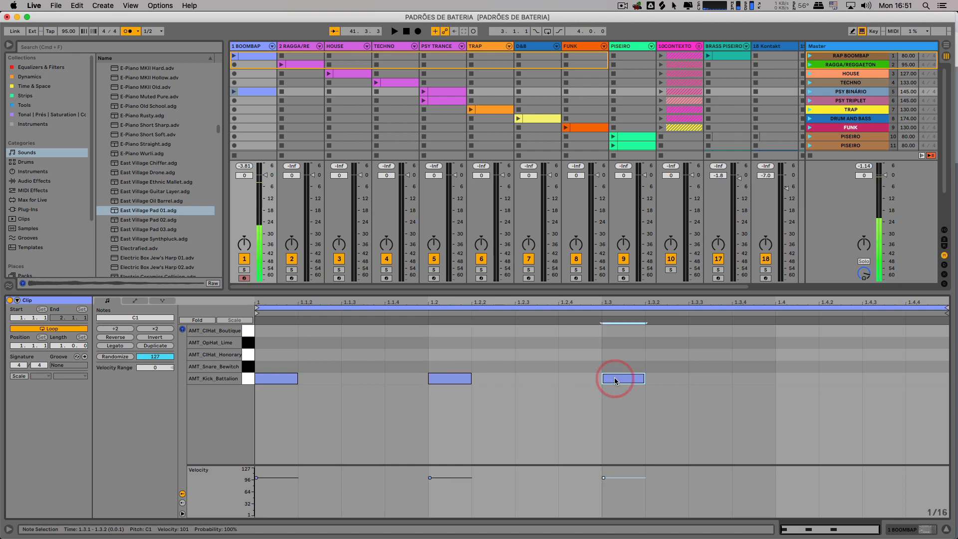
double_click(789, 379)
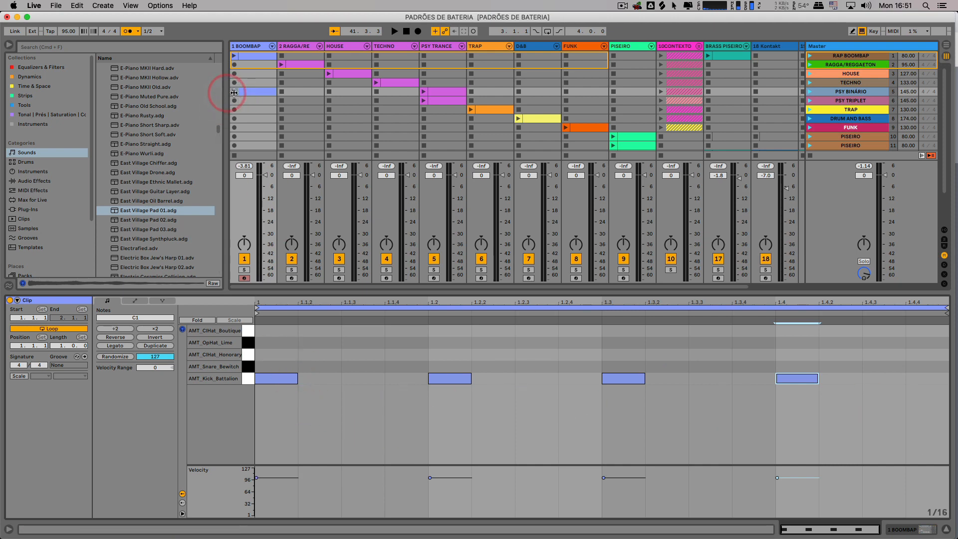
- Move the new kick clip down to scene 16 of the BOOMBAP track
left_click_drag(248, 92, 253, 127)
scroll(252, 127, "down", 3)
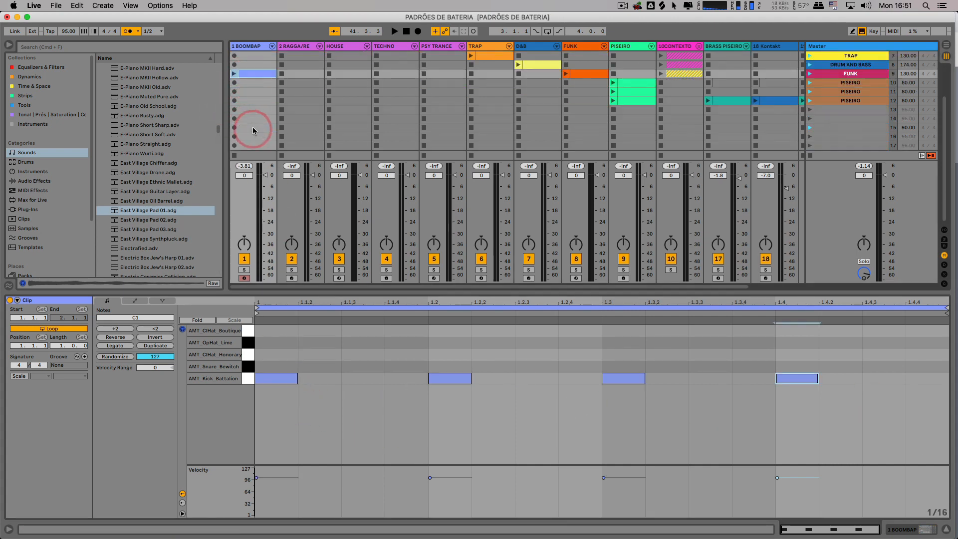
left_click_drag(259, 83, 235, 141)
- Play the kick clip with the metronome turned off and check its first two kick notes
left_click(235, 137)
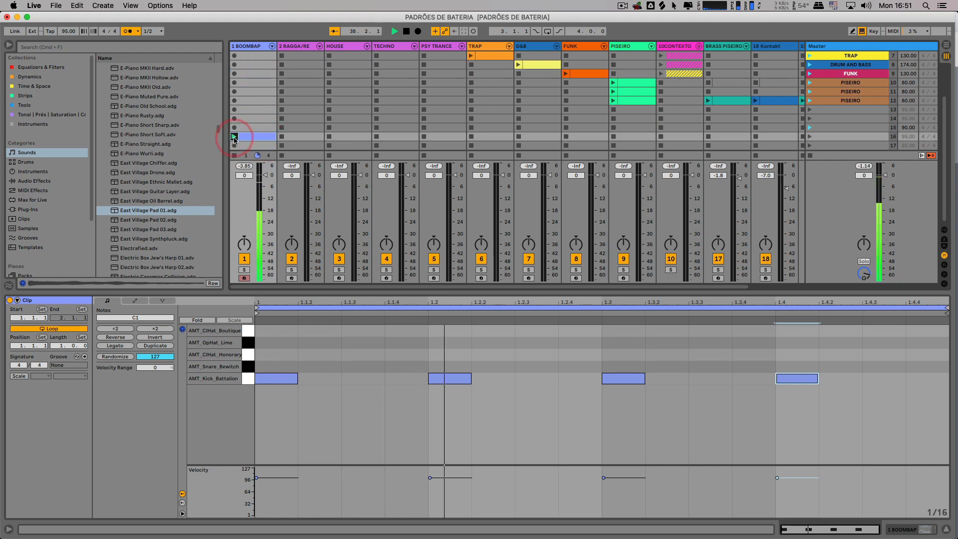
left_click(127, 32)
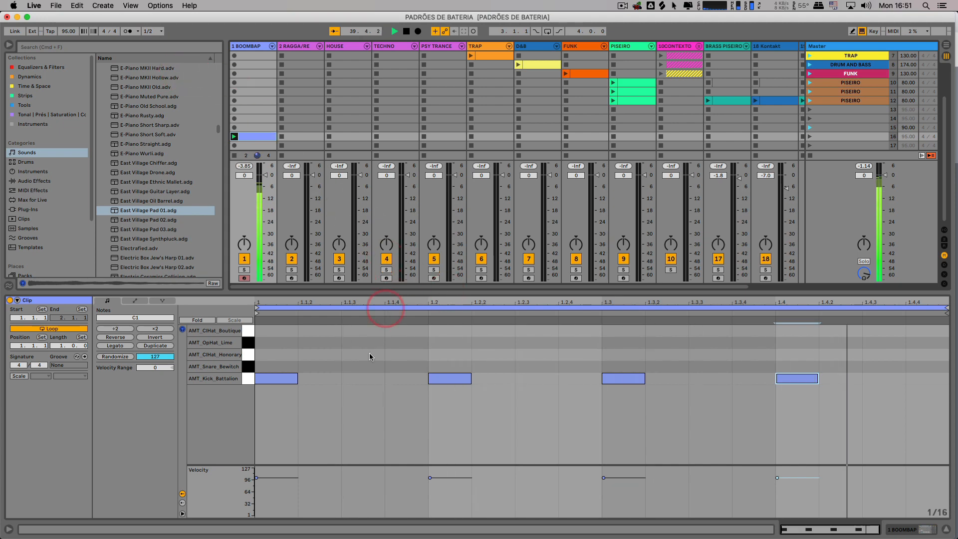
left_click(264, 379)
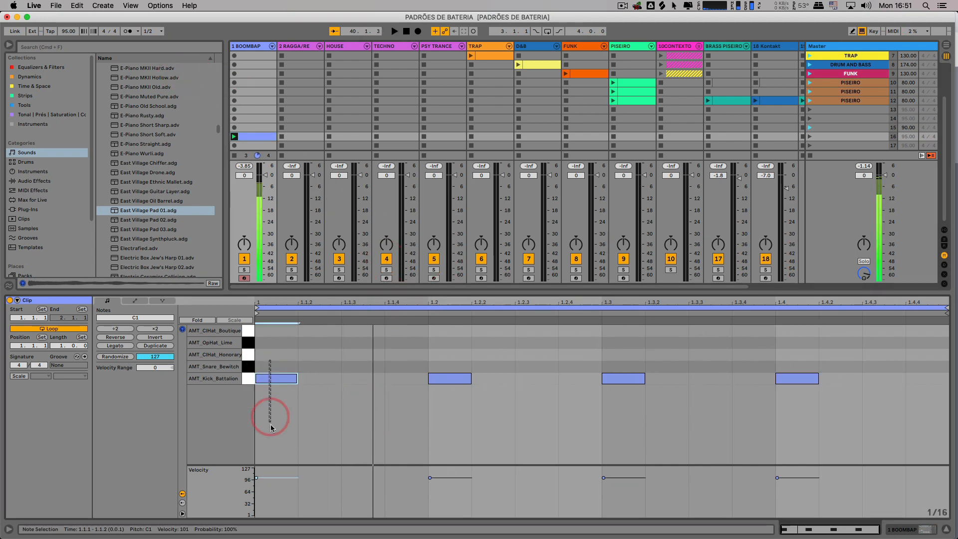
left_click(451, 379)
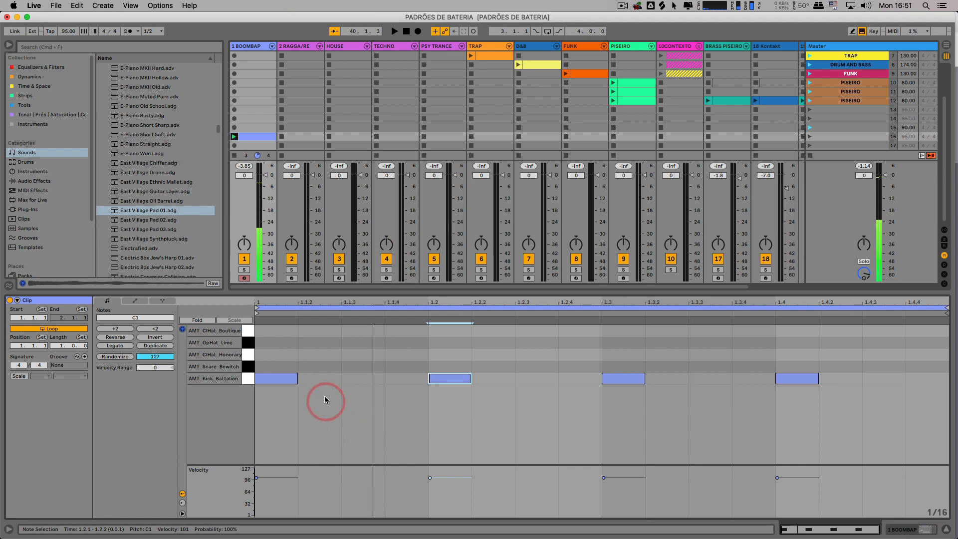
left_click_drag(441, 367, 448, 431)
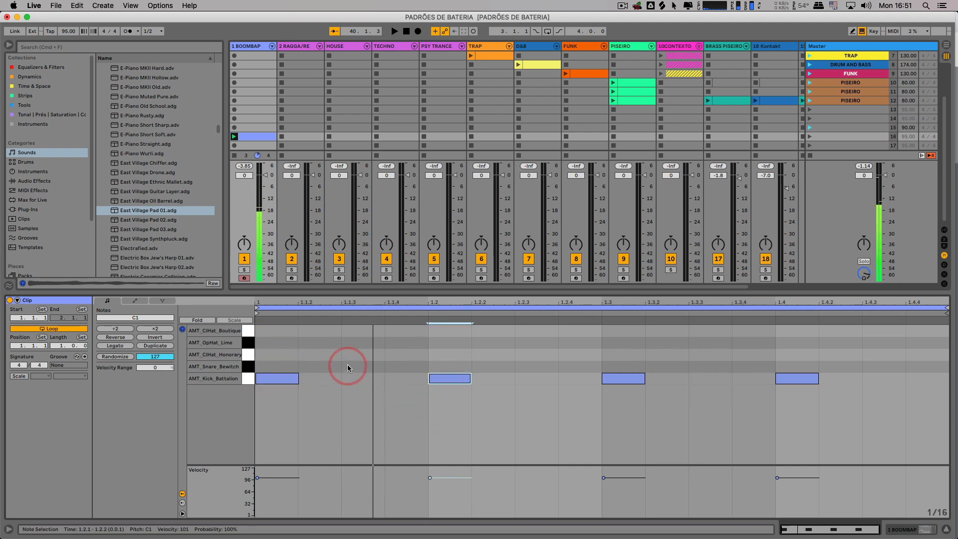
- Add AMT_Snare_Bewitch hits at 1.1.3, 1.2.3, 1.3.3 and 1.4.3, and play the pattern
double_click(348, 378)
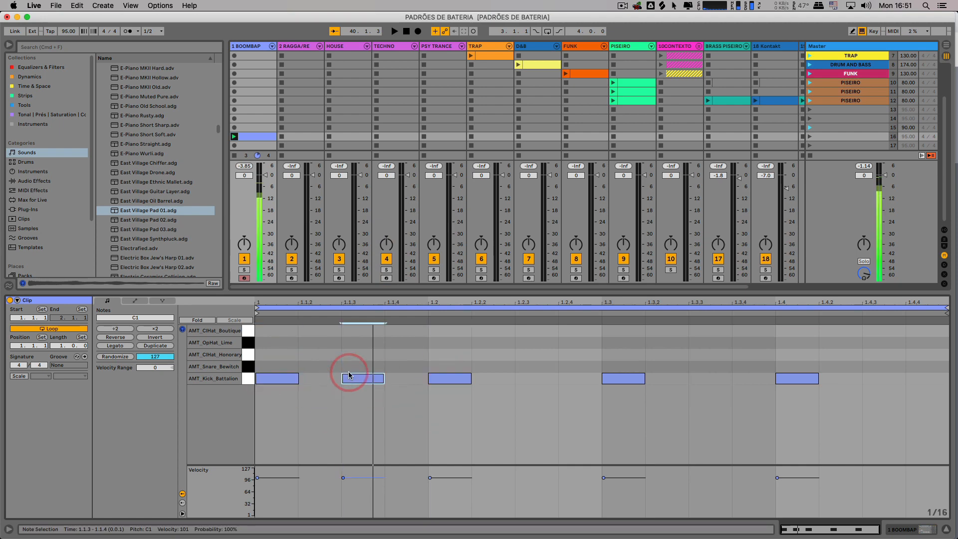
left_click_drag(359, 384, 360, 370)
double_click(534, 367)
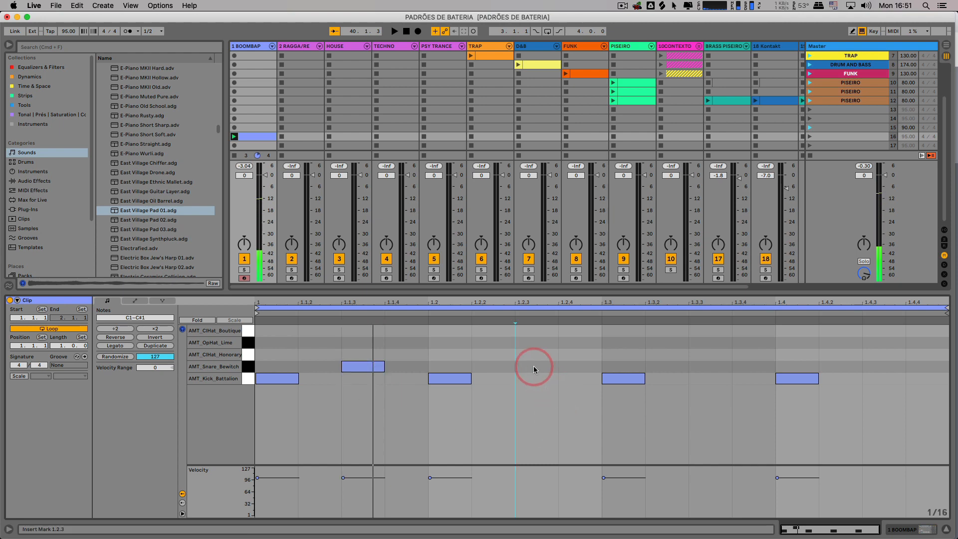
double_click(711, 367)
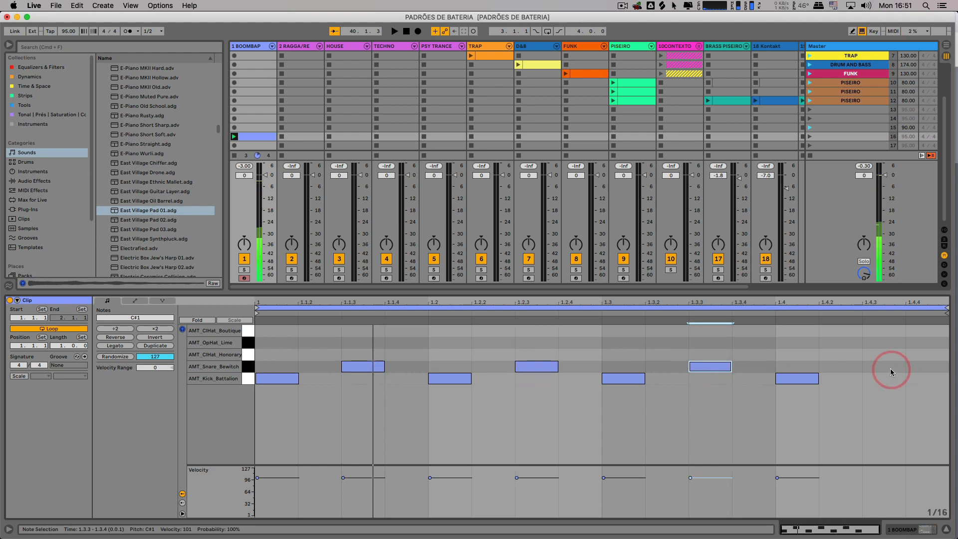
double_click(884, 366)
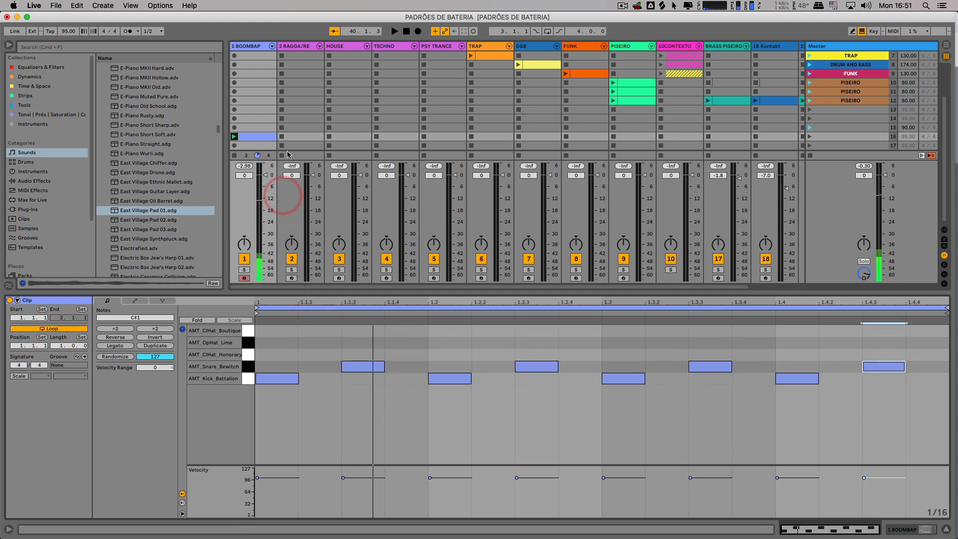
key("space")
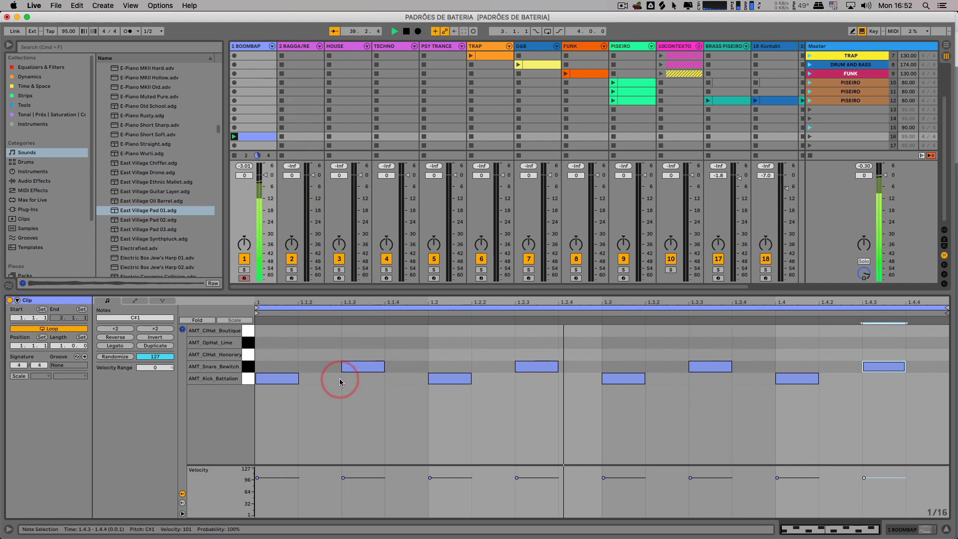
key("space")
- Delete all kick and snare notes from the clip
left_click(324, 366)
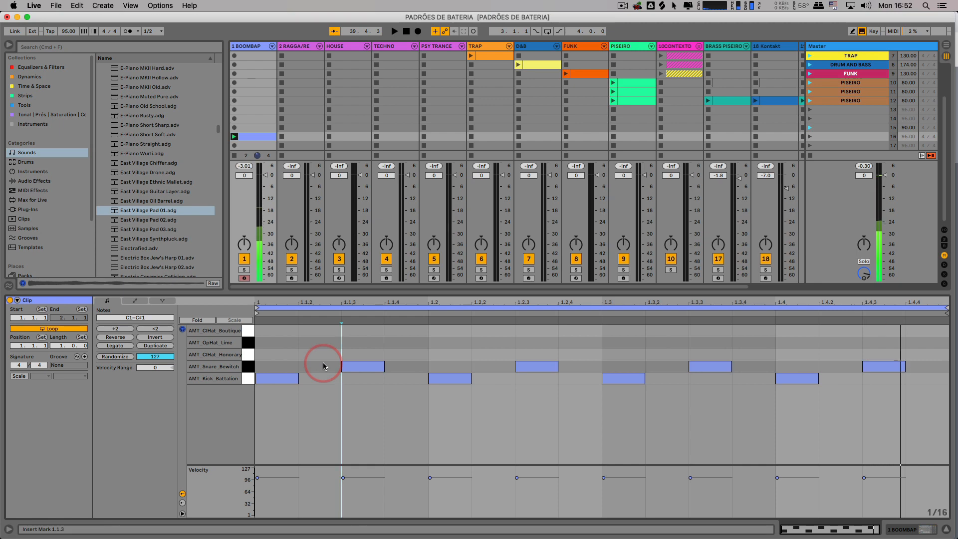
key("super+a")
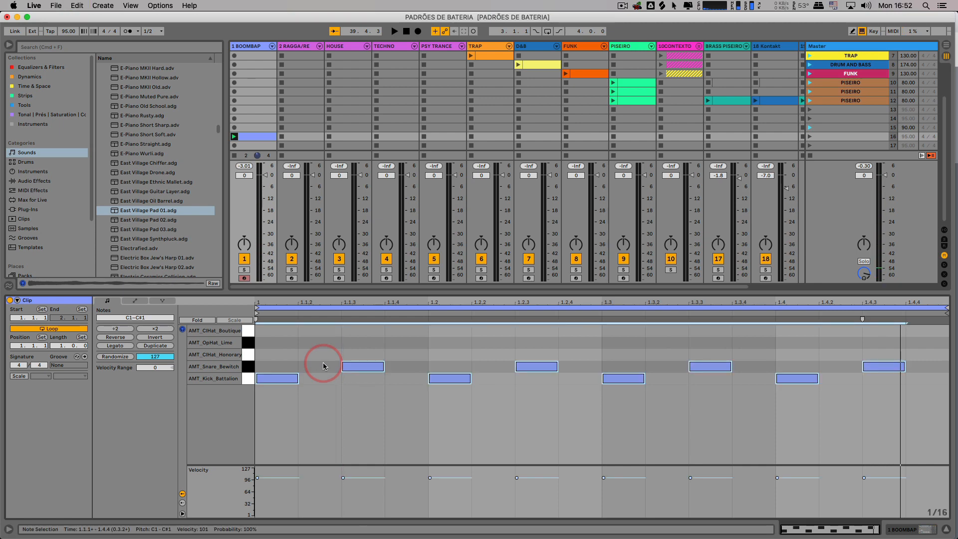
key("Delete")
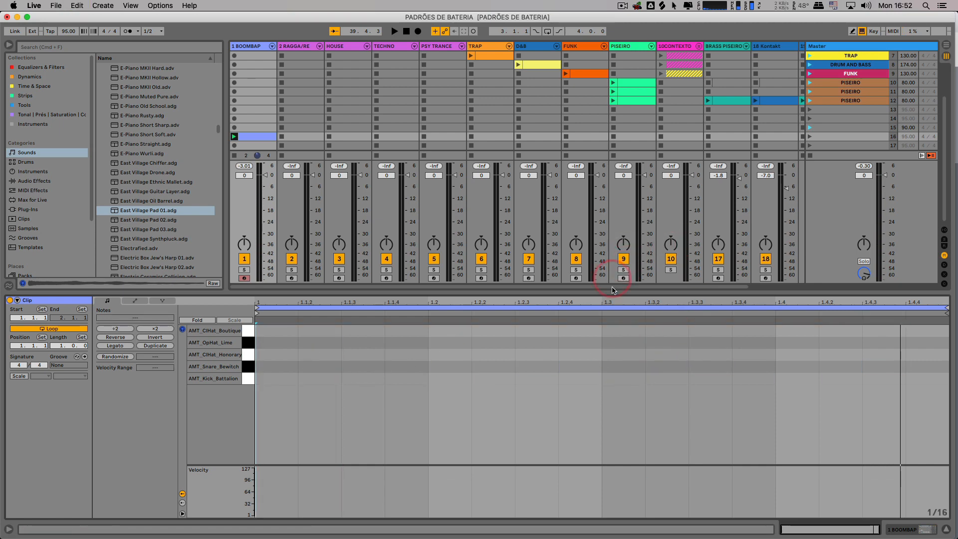
- Set the note grid to 1/8 and draw eight consecutive AMT_Kick_Battalion notes across the bar in draw mode
left_click_drag(612, 289, 554, 338)
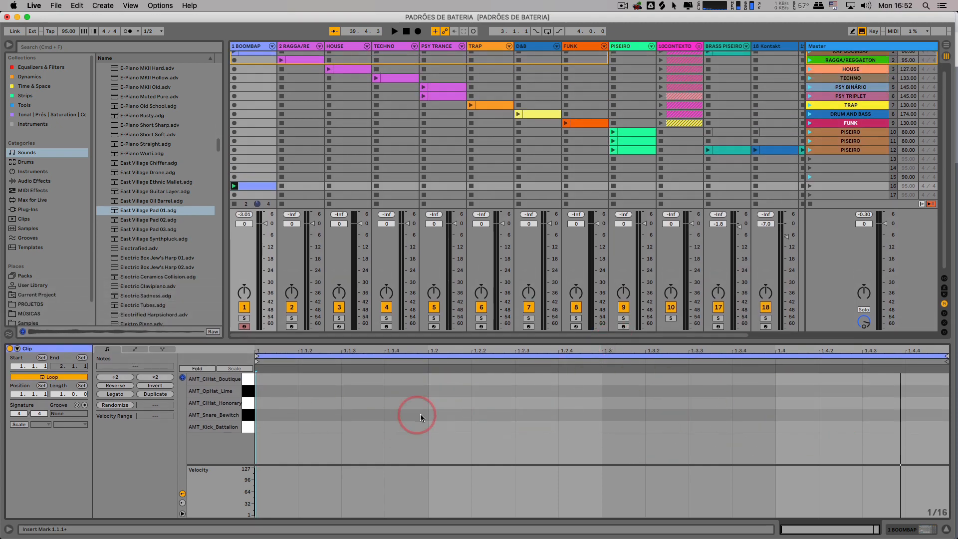
right_click(452, 409)
left_click(494, 361)
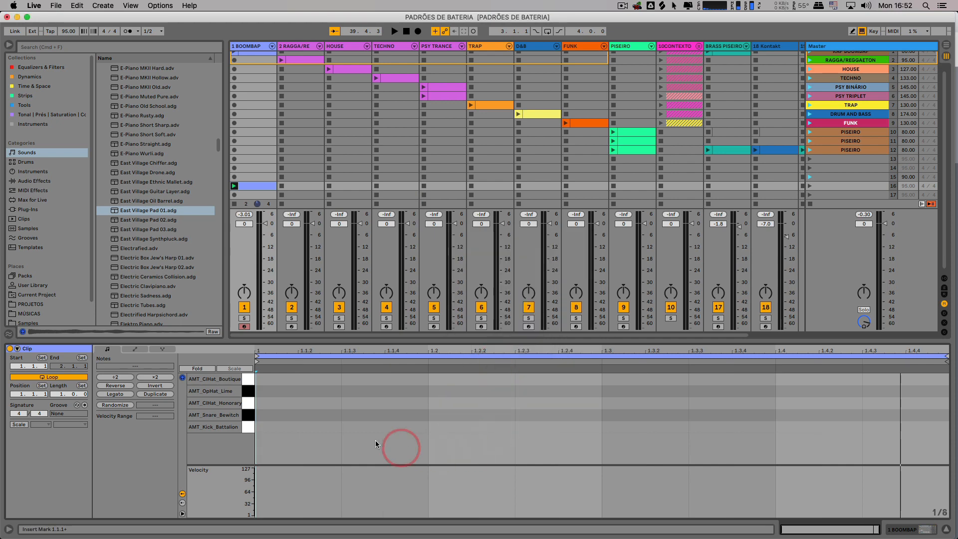
key("b")
left_click(301, 426)
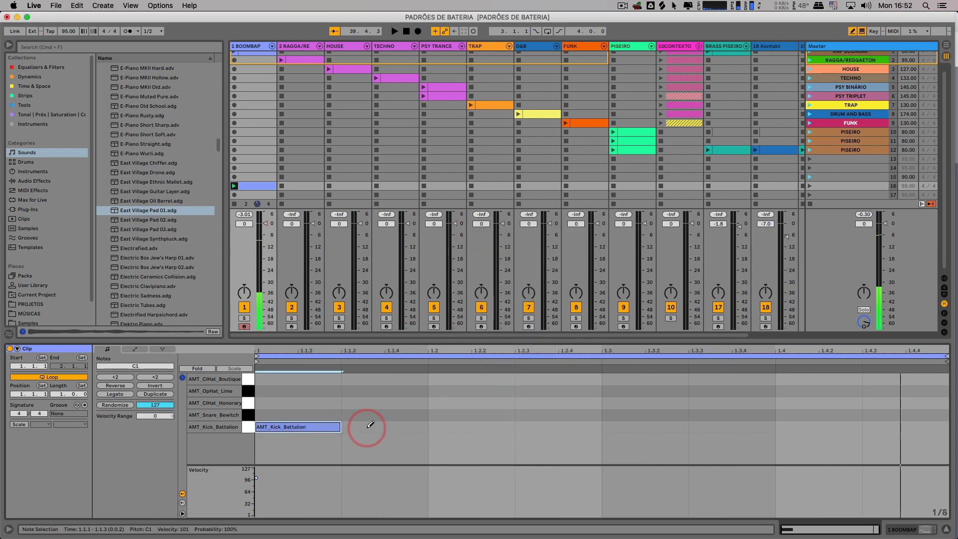
mouse_move(370, 424)
left_mouse_down()
mouse_move(828, 422)
mouse_move(849, 411)
mouse_move(818, 421)
mouse_move(901, 427)
left_mouse_up()
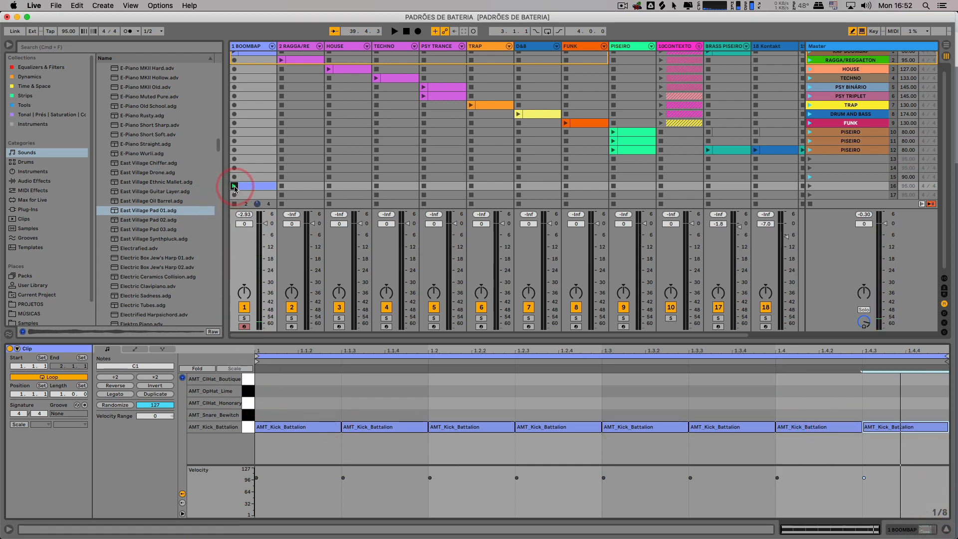
- Turn on the metronome and play back the eighth-note kick pattern
left_click(127, 27)
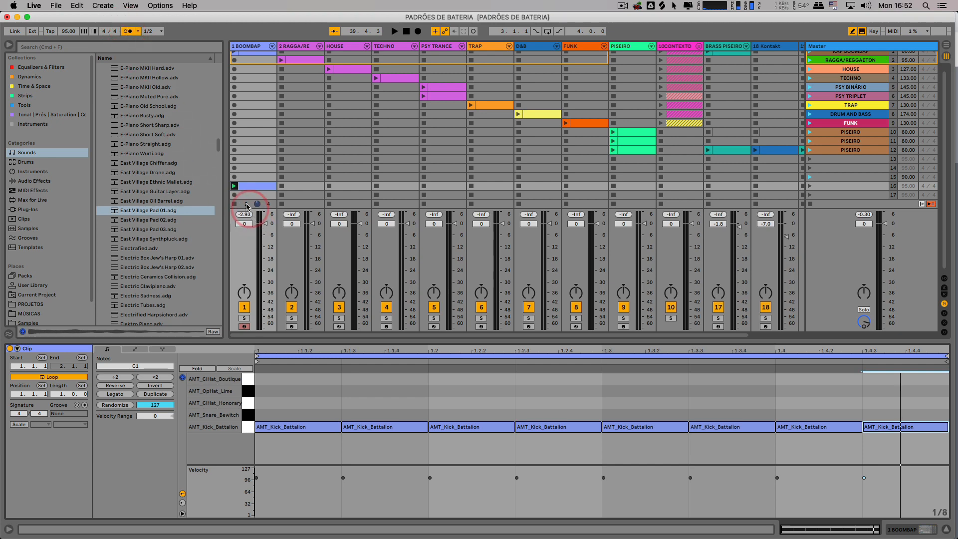
left_click(234, 186)
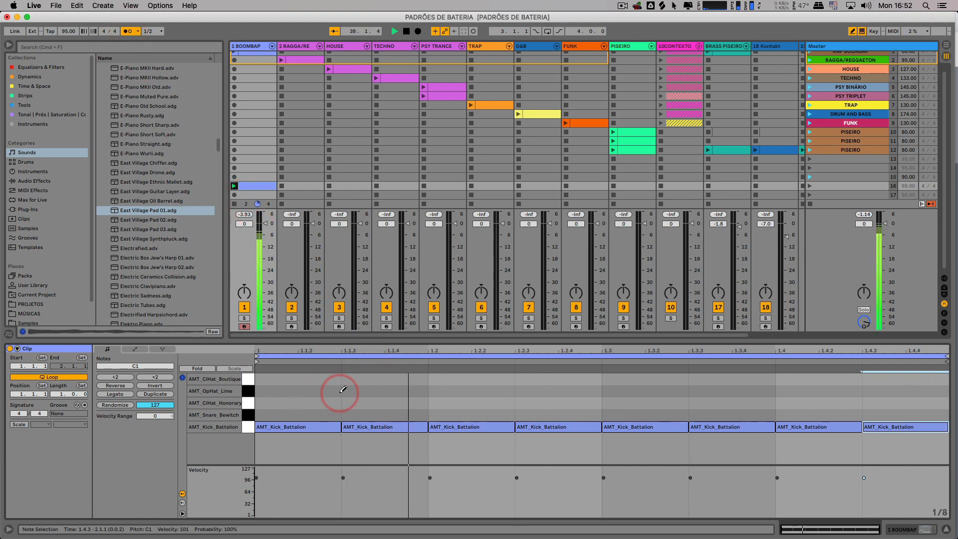
key("space")
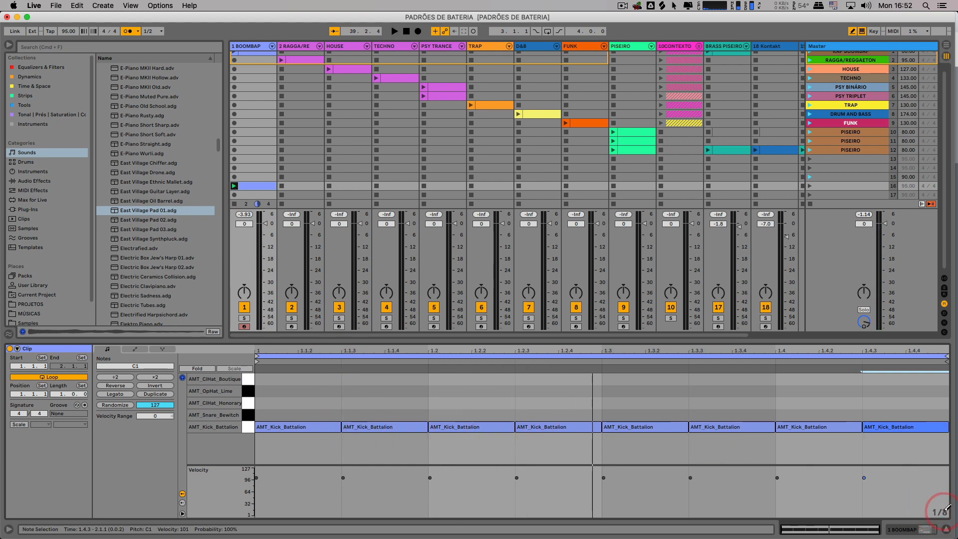
- Set the note grid to 1/4 and redraw the kick lane as four quarter notes filling the bar
right_click(394, 402)
left_click(408, 353)
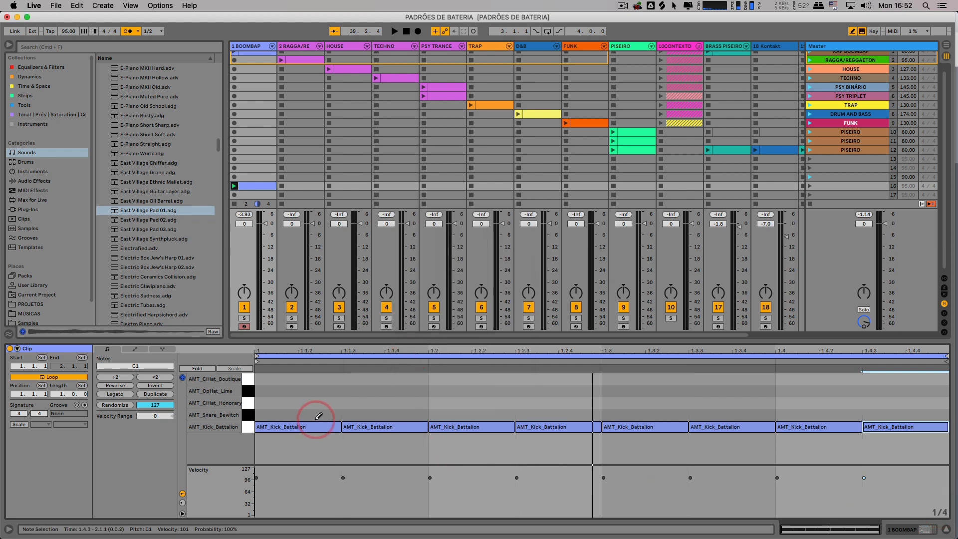
left_click(311, 425)
left_click(310, 426)
mouse_move(488, 427)
left_mouse_down()
mouse_move(456, 427)
mouse_move(851, 419)
left_mouse_up()
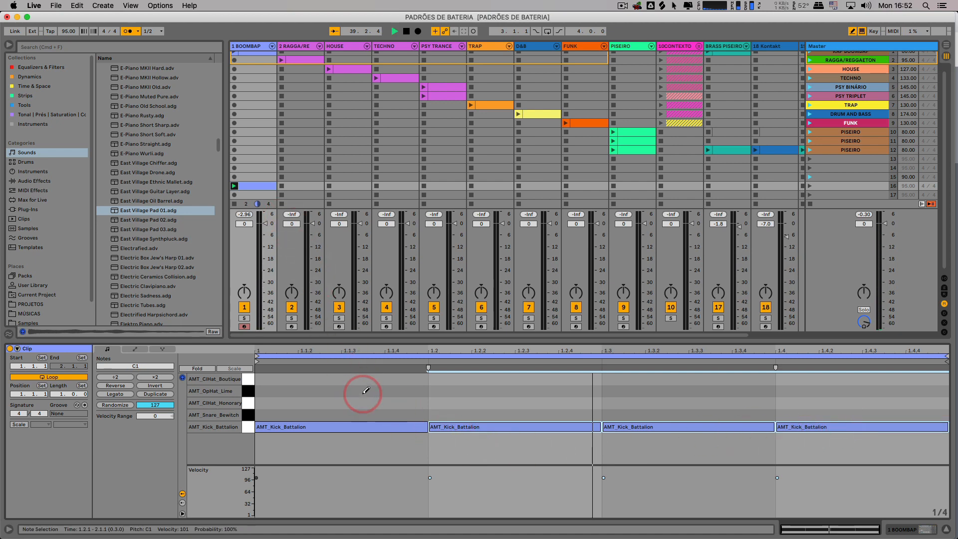
- Set the note grid to 1/16, redraw the AMT_Kick_Battalion lane as consecutive sixteenth notes across the bar, and play the pattern back
key("space")
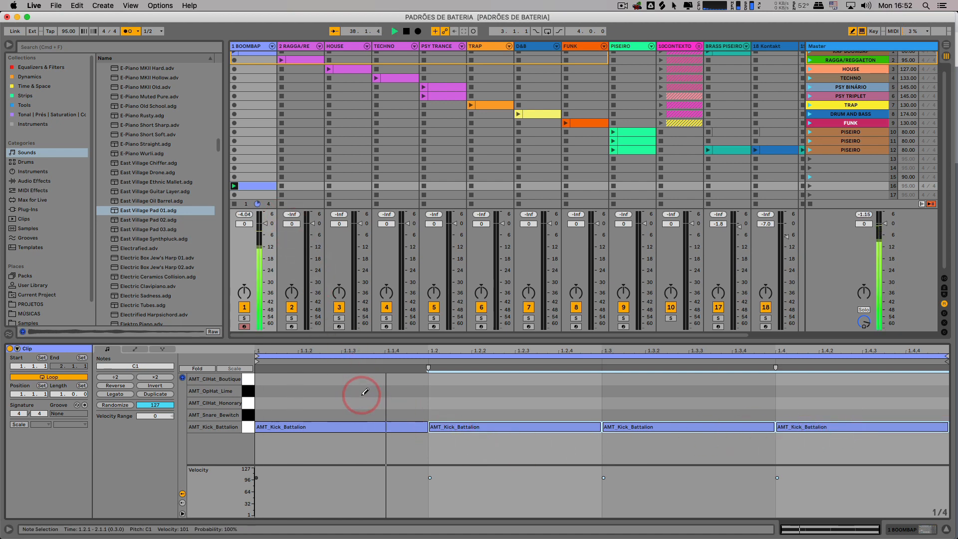
right_click(412, 401)
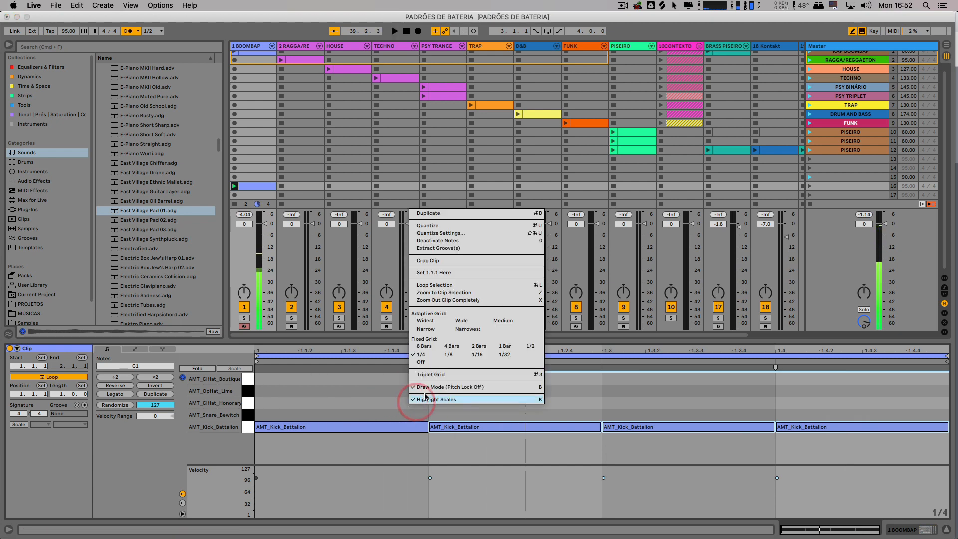
left_click(477, 350)
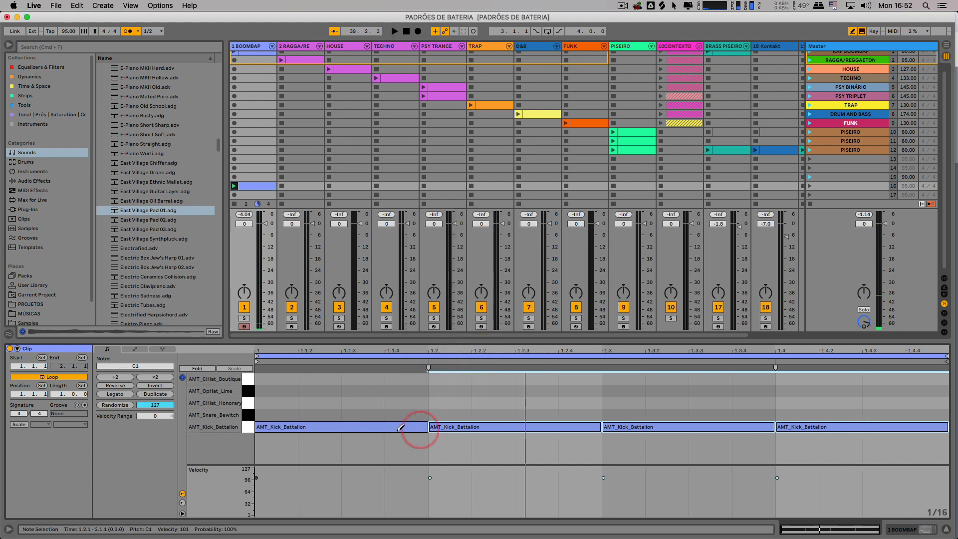
left_click(283, 429)
mouse_move(280, 427)
left_mouse_down()
mouse_move(733, 419)
mouse_move(920, 428)
mouse_move(758, 437)
left_mouse_up()
mouse_move(687, 441)
left_mouse_down()
mouse_move(372, 423)
mouse_move(438, 416)
mouse_move(739, 428)
mouse_move(574, 417)
left_mouse_up()
key("space")
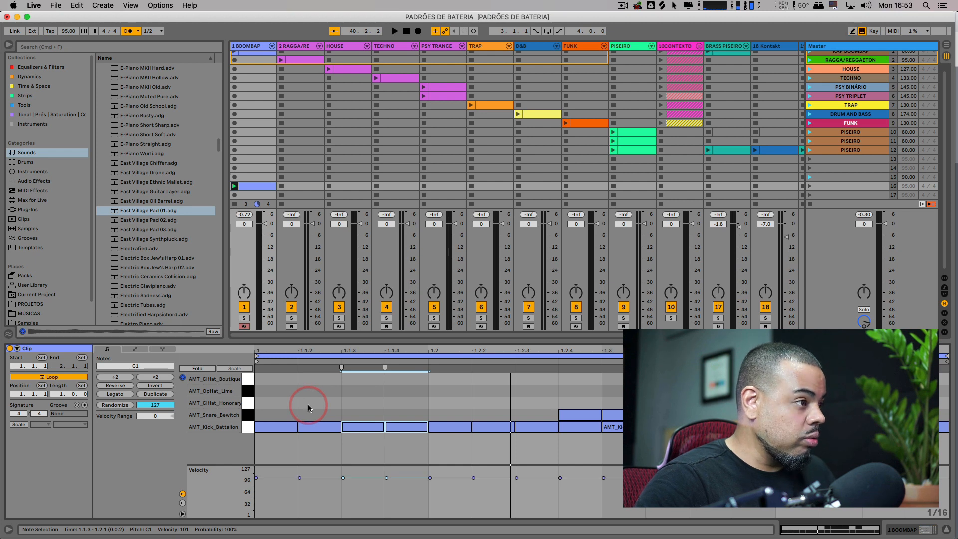
- Delete all notes from the clip and remove the emptied clip from the BOOMBAP track's scene 16 slot
key("super+a")
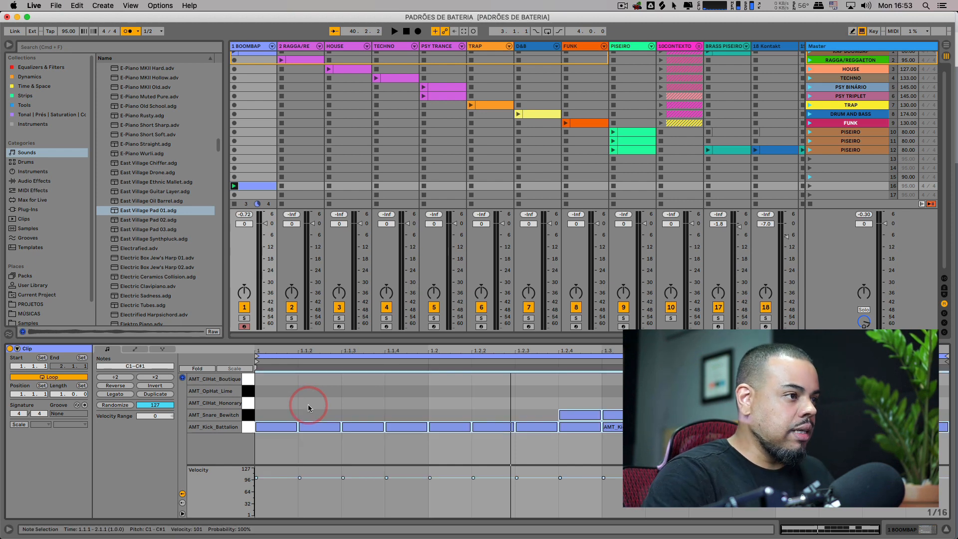
key("Delete")
left_click(252, 185)
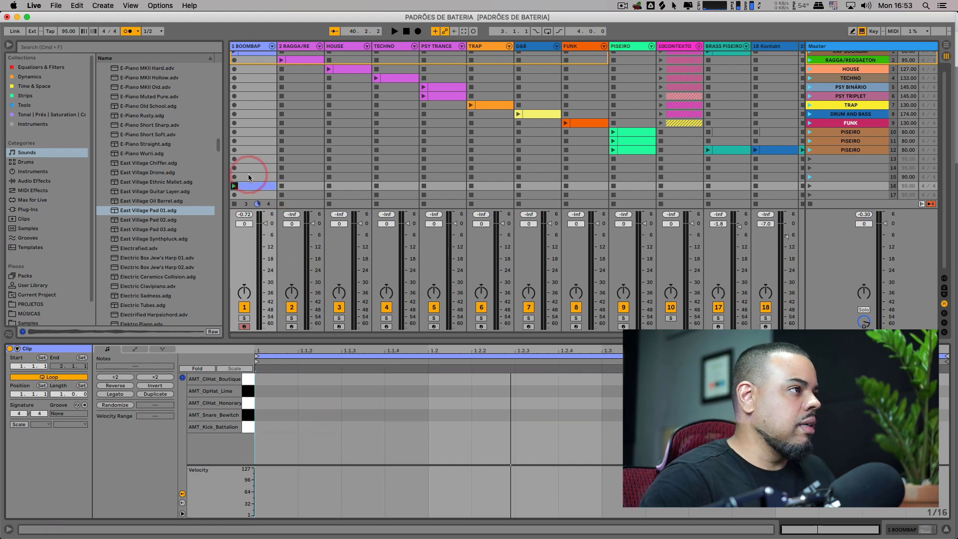
key("Delete")
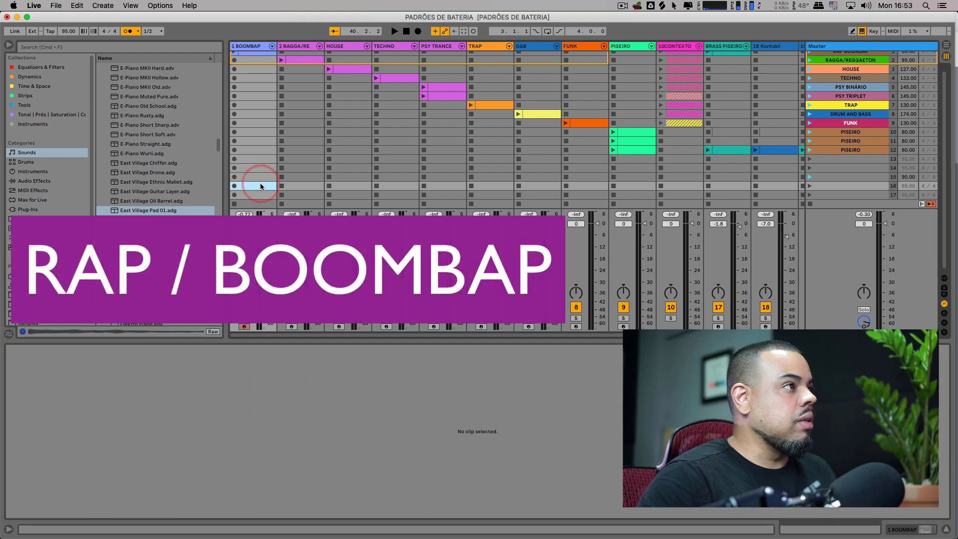
- Play the RAP BOOMBAP scene while viewing its drum clip, and turn off the metronome
scroll(247, 175, "up", 1)
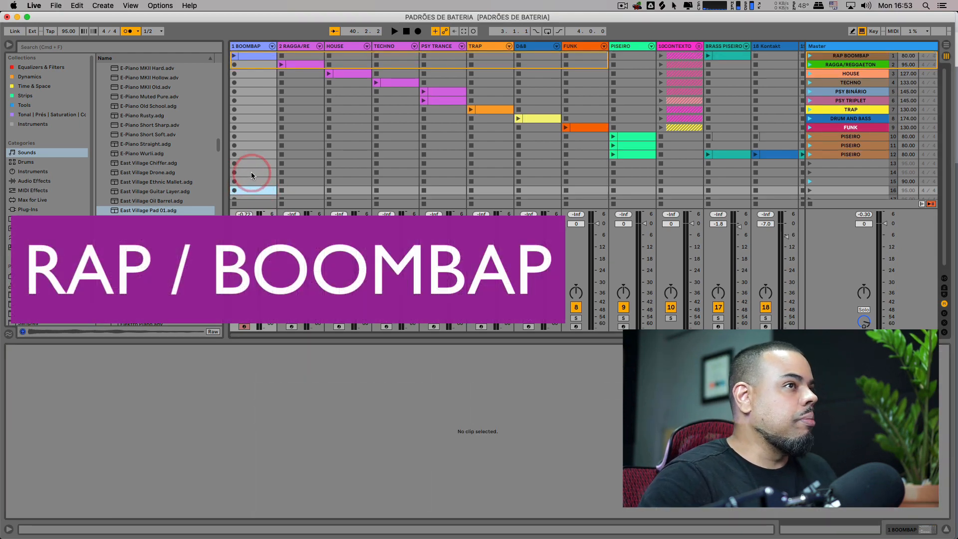
left_click(252, 57)
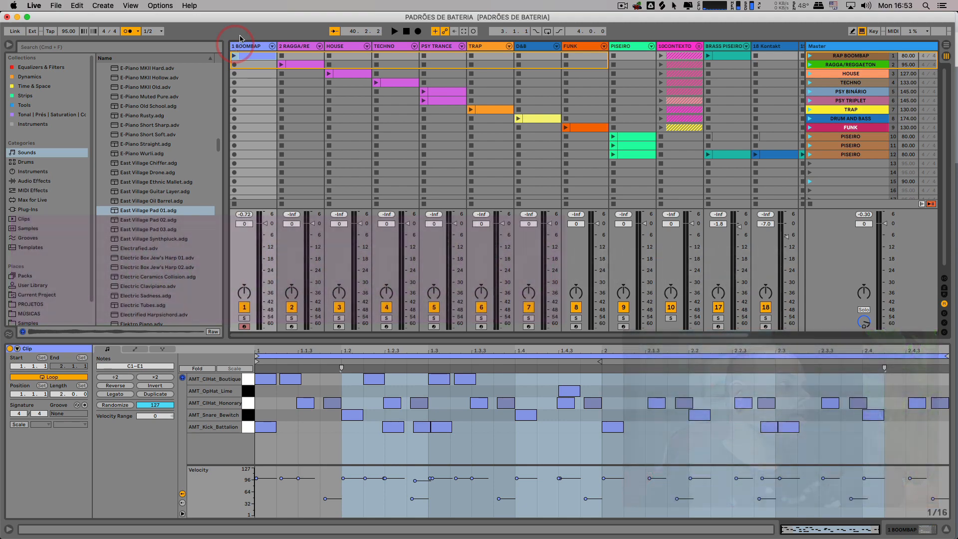
left_click(811, 57)
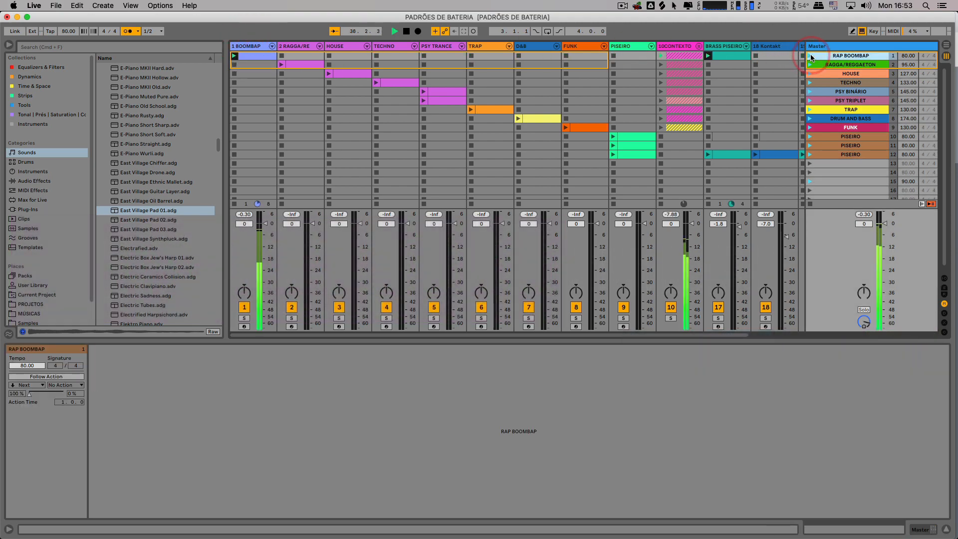
left_click(265, 60)
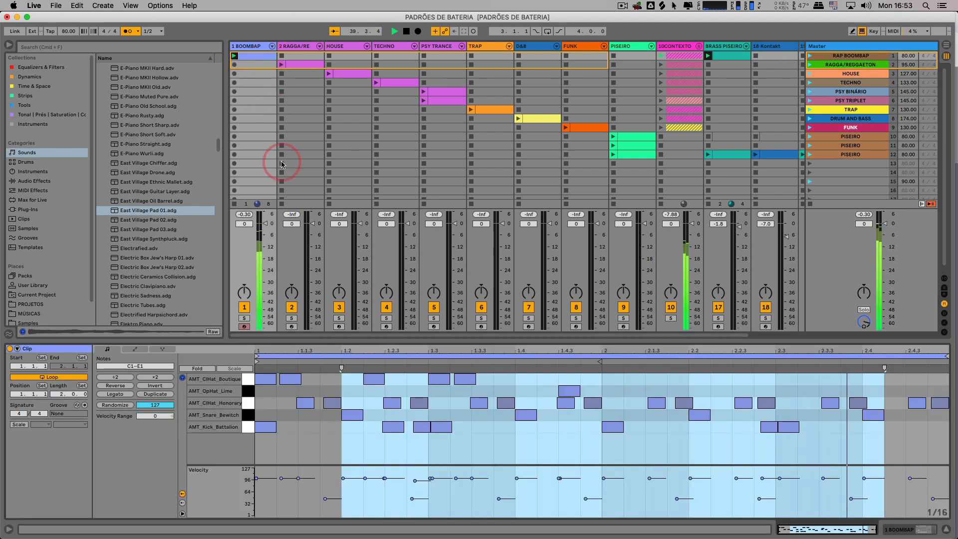
left_click(128, 31)
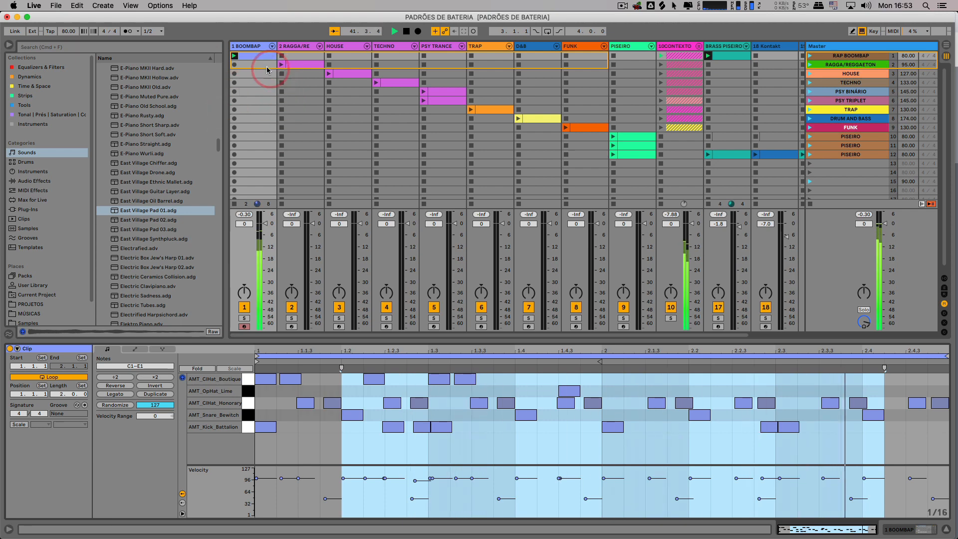
key("space")
- Park the finished BOOMBAP drum clip, deactivated, in its track's scene 15 slot and rename it "boombap"
left_click(250, 57)
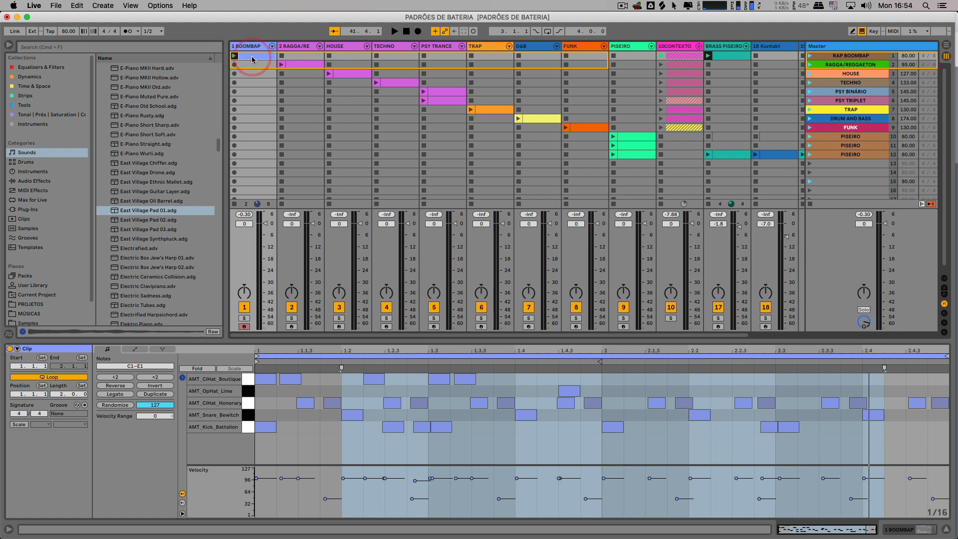
left_click(252, 154)
left_click_drag(257, 170, 263, 183)
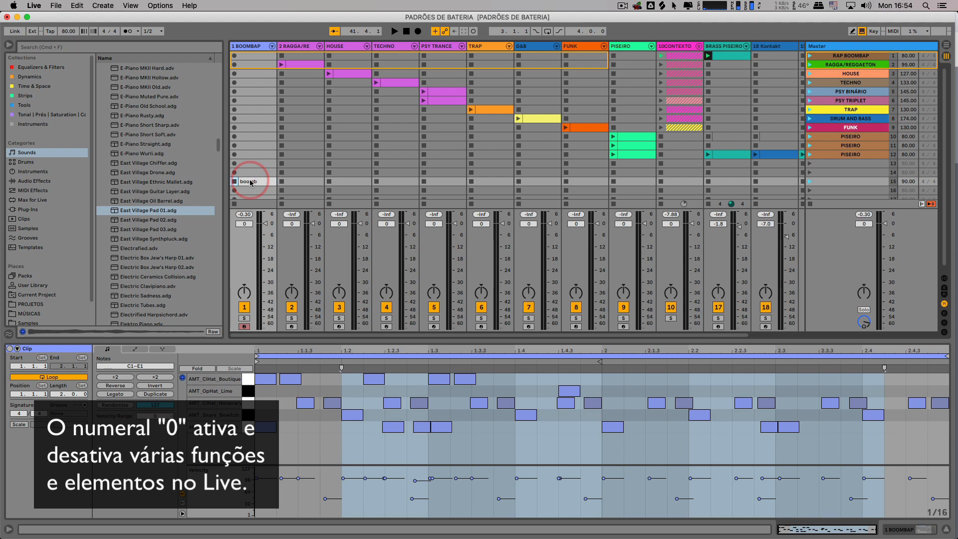
type("mbap")
key("Return")
- Create an empty MIDI clip in the BOOMBAP track's RAP BOOMBAP slot and enlarge the clip editor
left_click(248, 56)
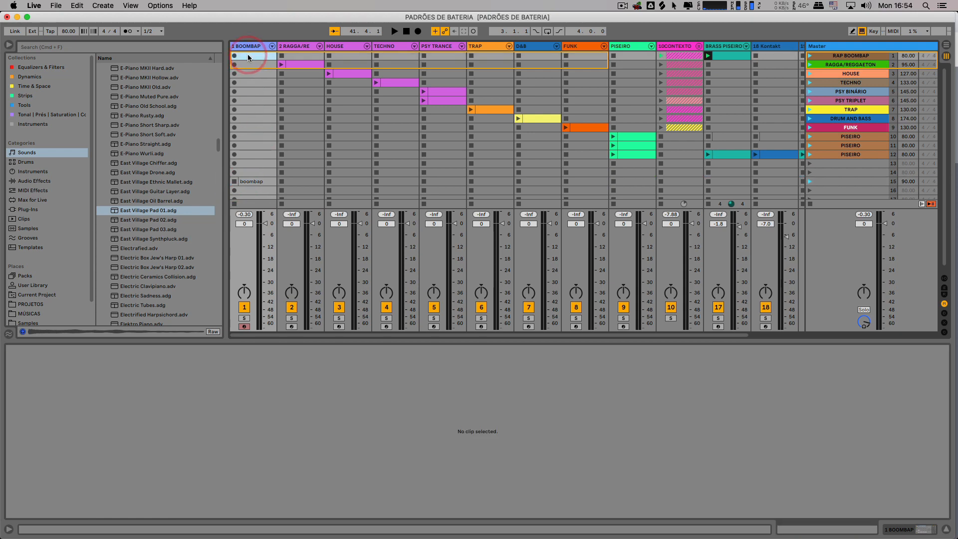
double_click(248, 56)
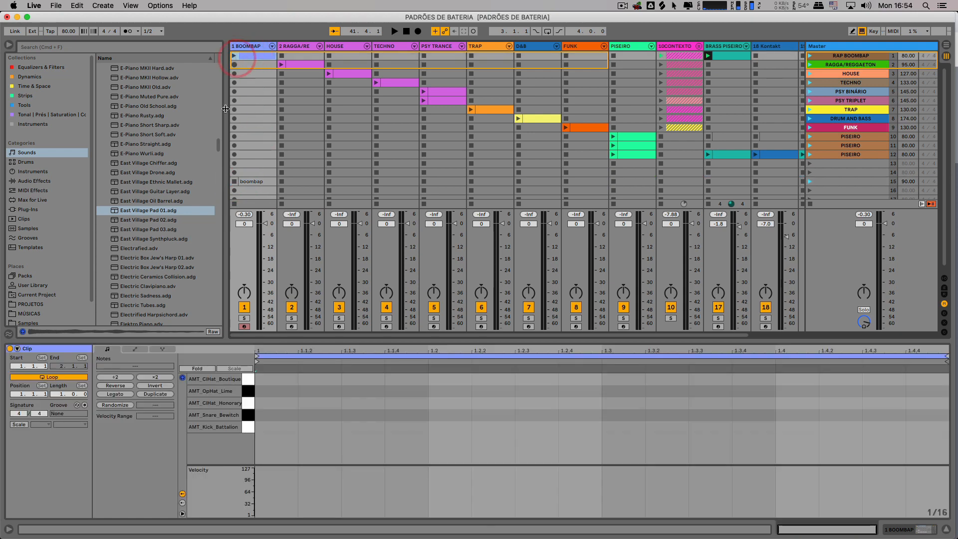
left_click_drag(315, 339, 305, 308)
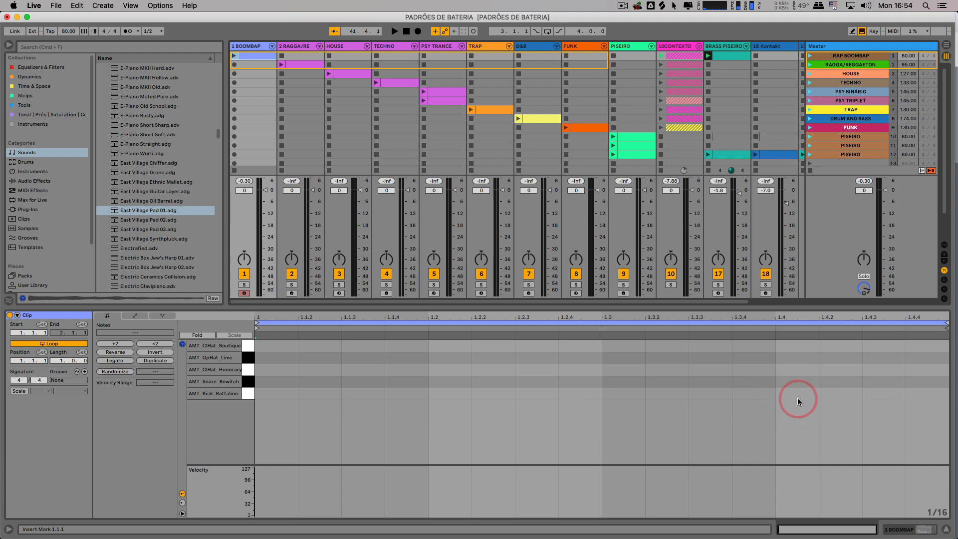
- Add AMT_Kick_Battalion notes on beats 1 and 3 and AMT_Snare_Bewitch notes on beats 2 and 4 of the new clip
double_click(283, 393)
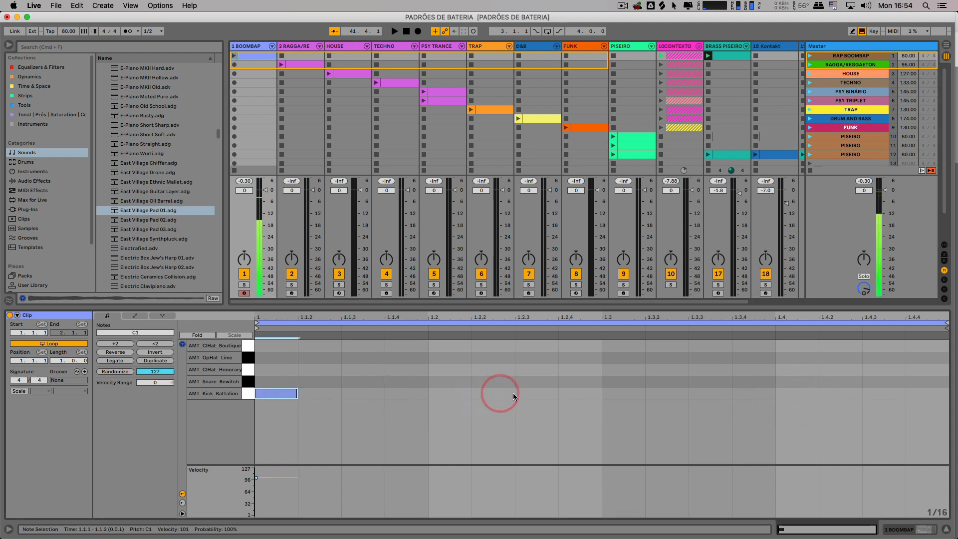
double_click(449, 381)
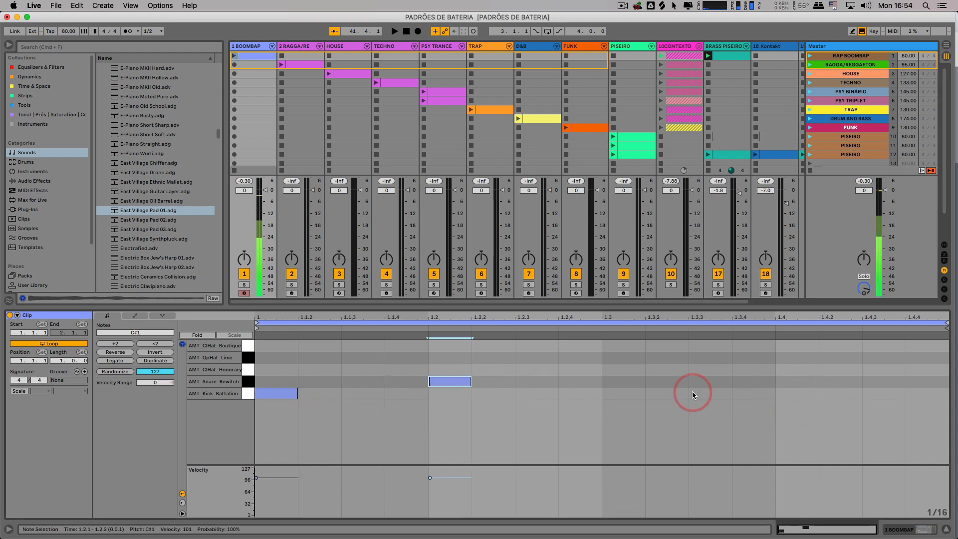
double_click(616, 396)
double_click(793, 381)
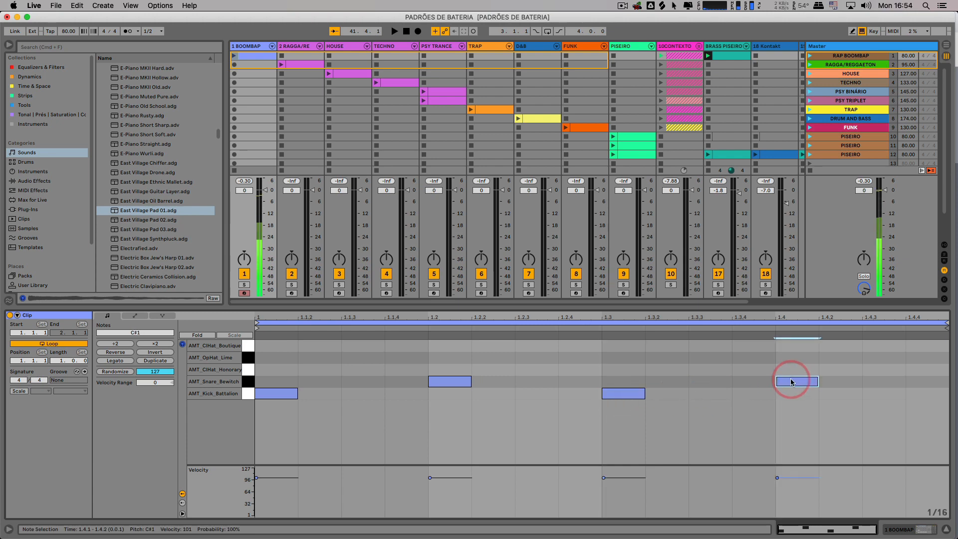
- Play the basic kick and snare pattern with the RAP BOOMBAP scene and bring the drum clip's notes back into view
left_click(811, 56)
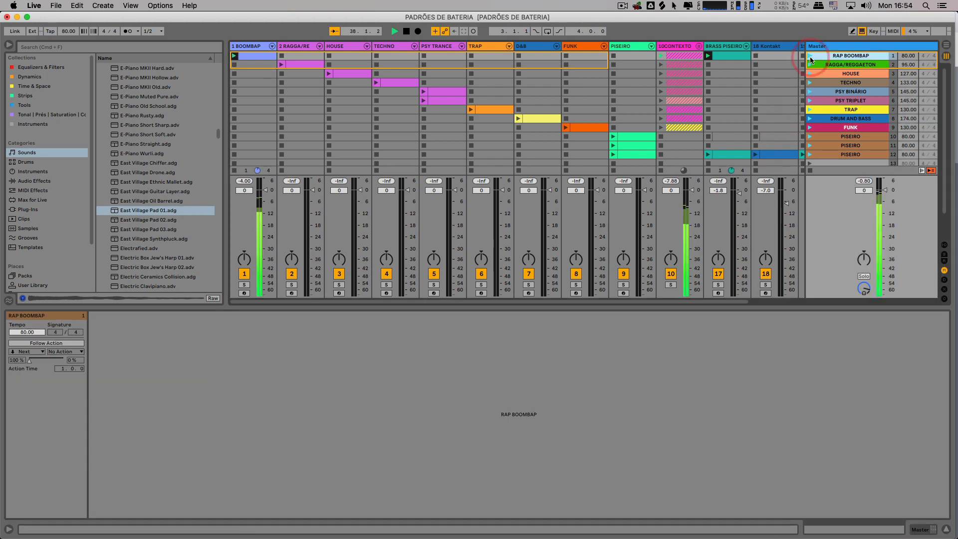
left_click(252, 58)
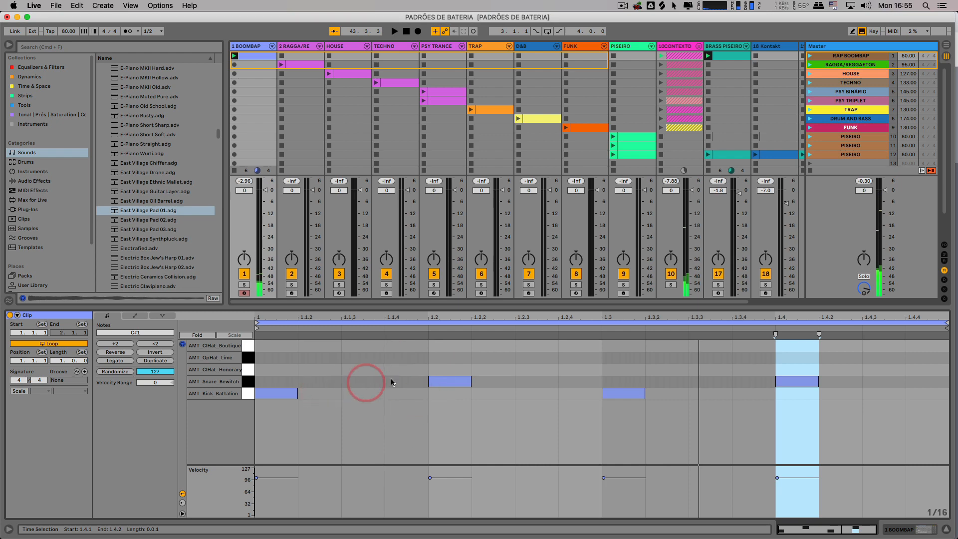
left_click(429, 399)
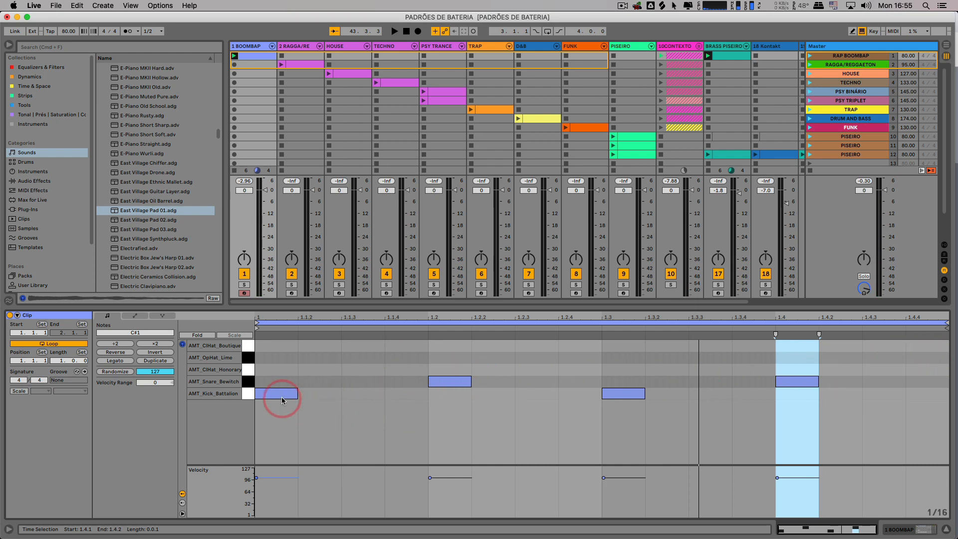
left_click(263, 394)
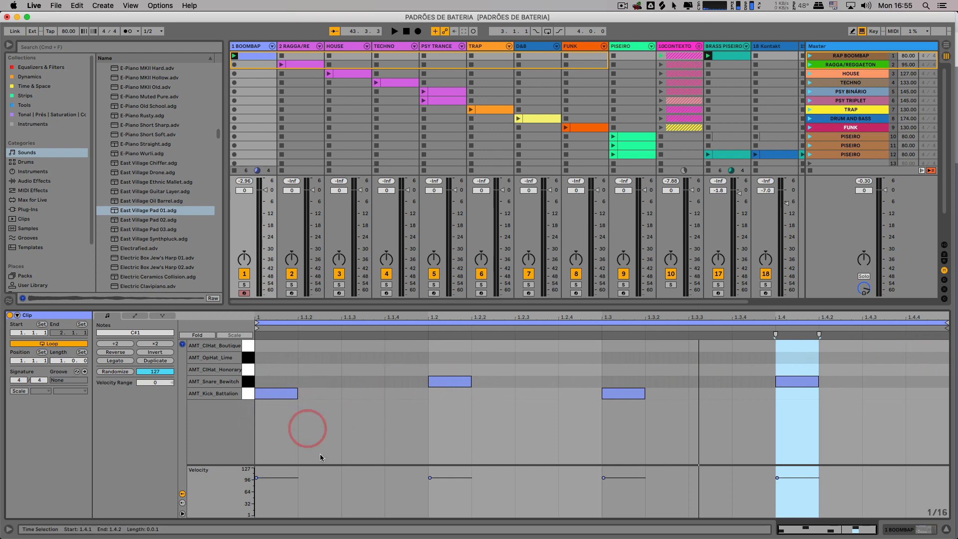
- Add kick notes at 1.1.4 and 1.3.3, keeping the one on beat 3, and play the pattern back
double_click(396, 394)
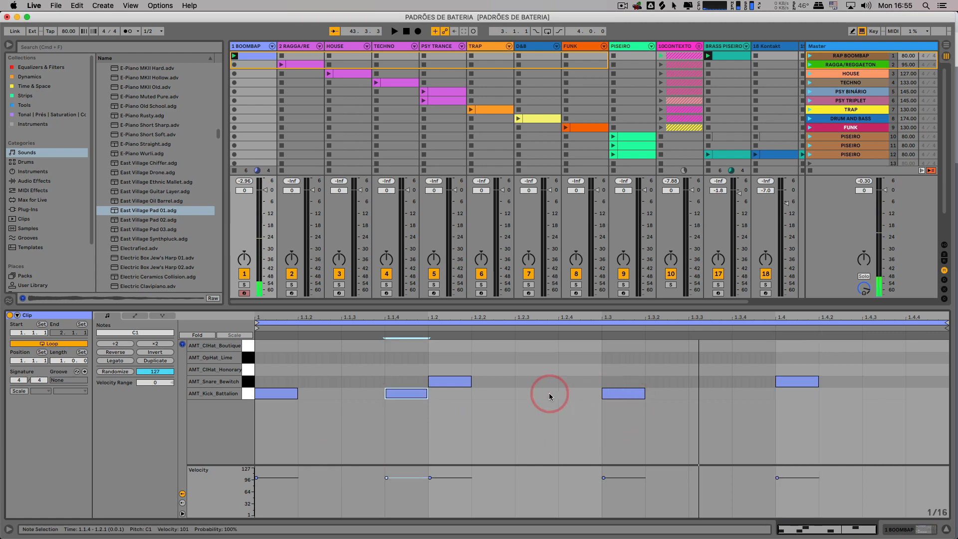
left_click_drag(614, 394, 689, 394)
double_click(621, 395)
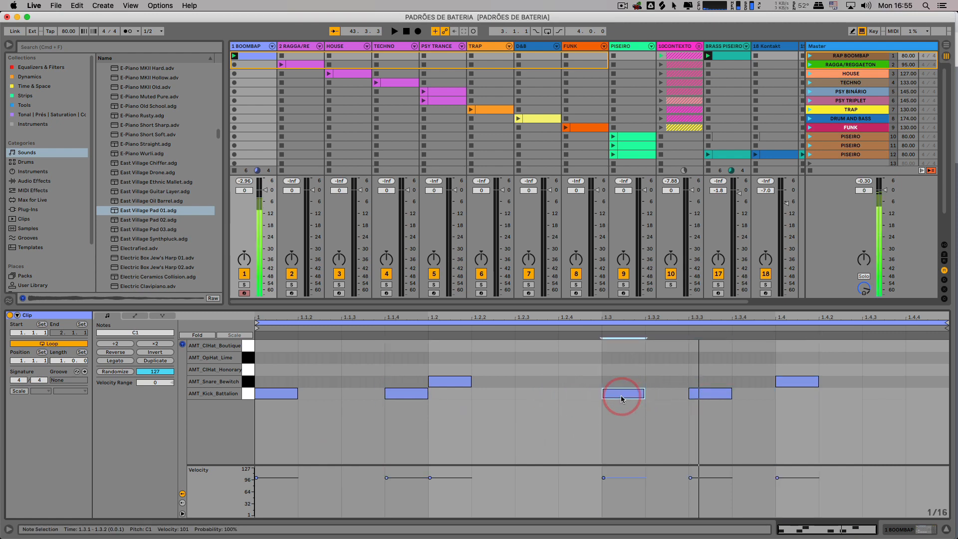
left_click(405, 396)
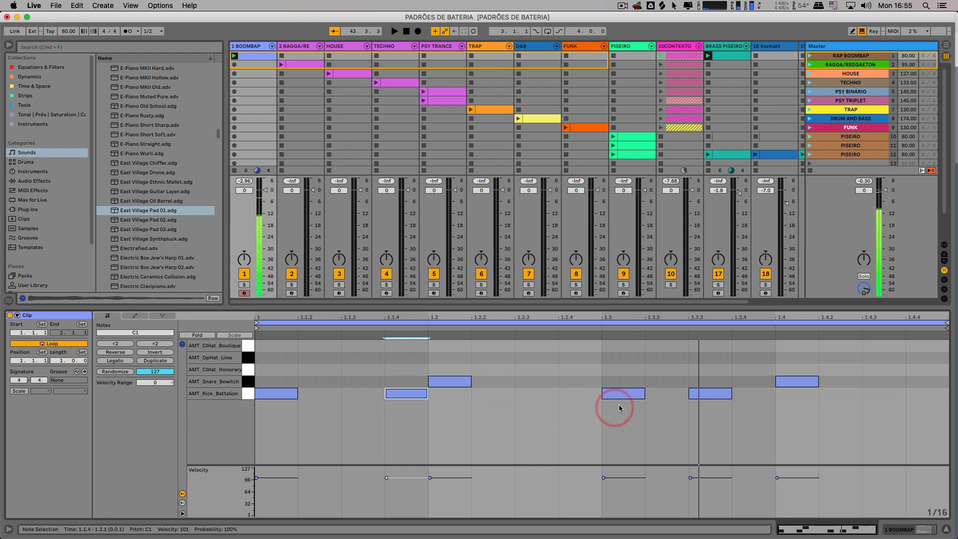
left_click(626, 394)
left_click(711, 394)
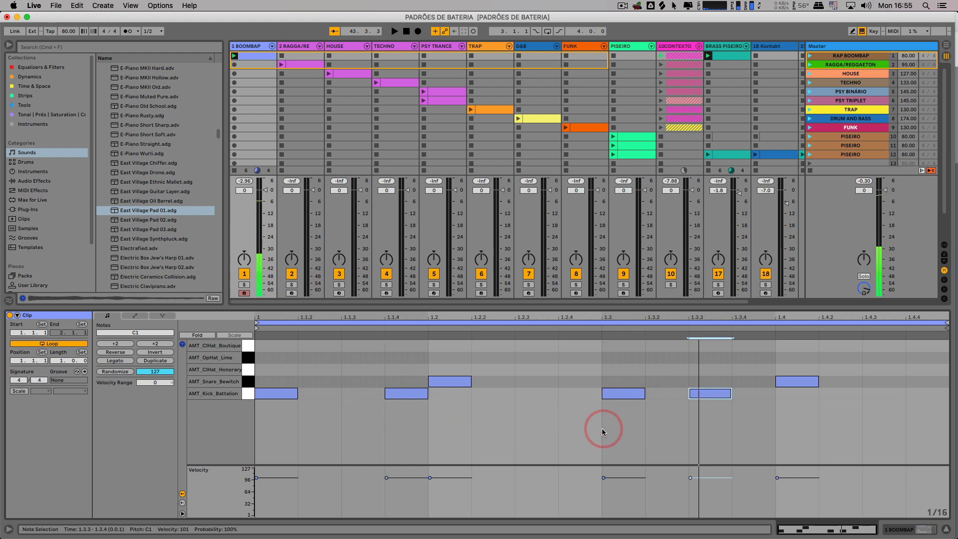
key("space")
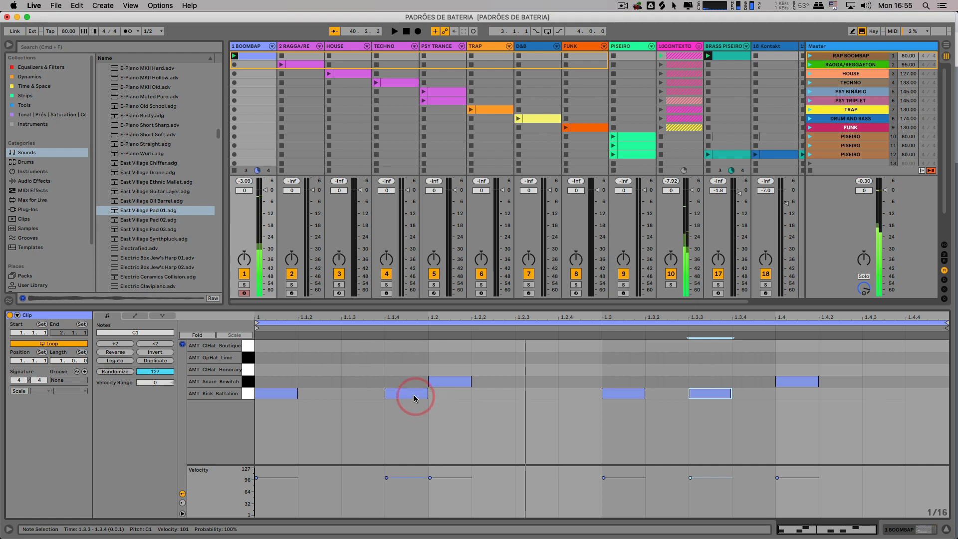
- Move the 1.1.4 kick to 1.1.3 and the 1.3.3 kick to 1.3.4, and play back this variation
left_click_drag(409, 395, 364, 394)
left_click_drag(692, 394, 744, 398)
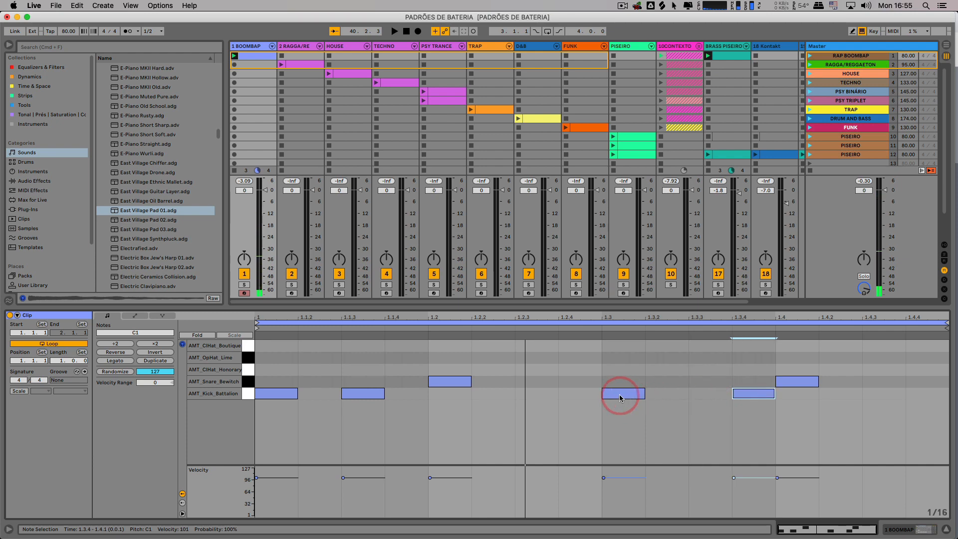
left_click_drag(294, 374, 299, 413)
left_click_drag(640, 370, 632, 418)
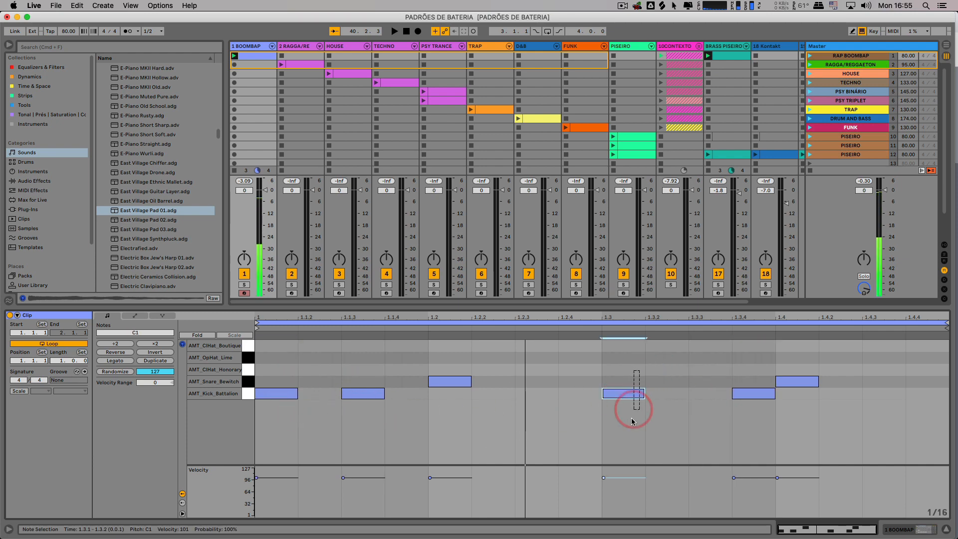
left_click(464, 372)
left_click(803, 381)
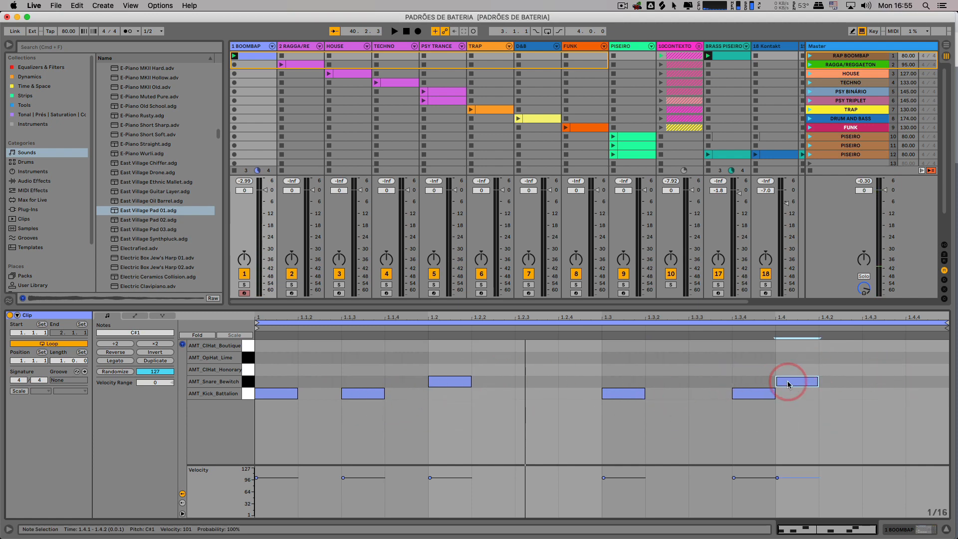
key("space")
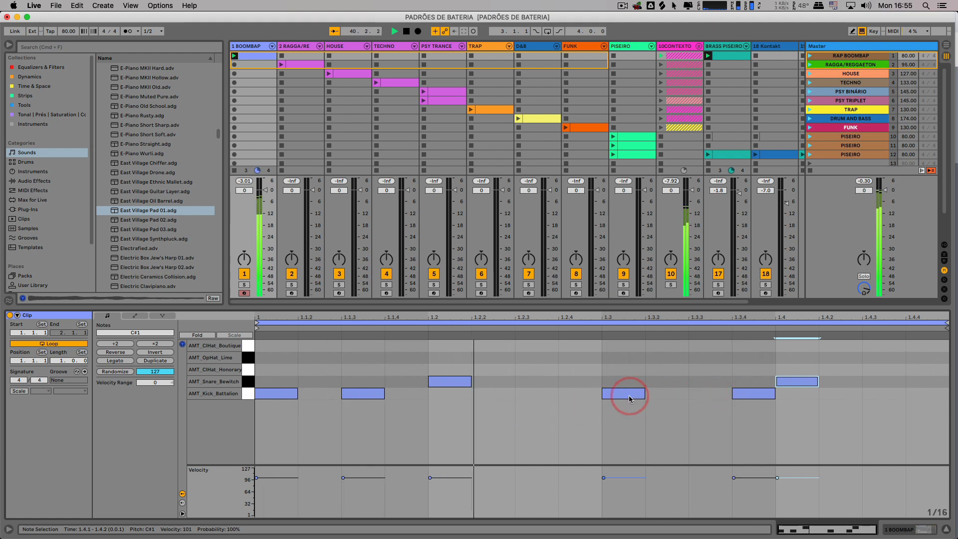
key("space")
- Move the beat 3 kick to 1.3.3 and, during playback, the 1.1.3 kick to 1.1.4
left_click_drag(637, 396, 705, 396)
key("space")
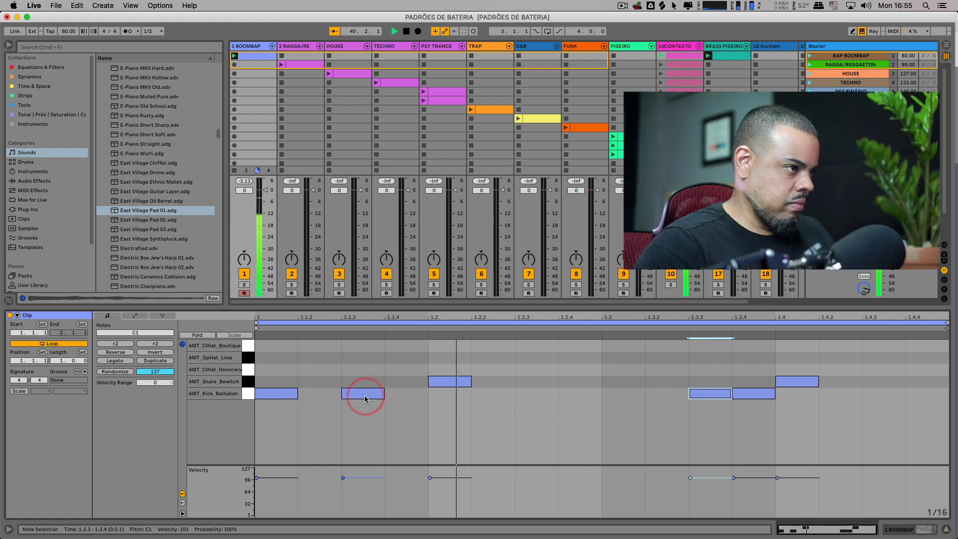
left_click_drag(364, 394, 406, 394)
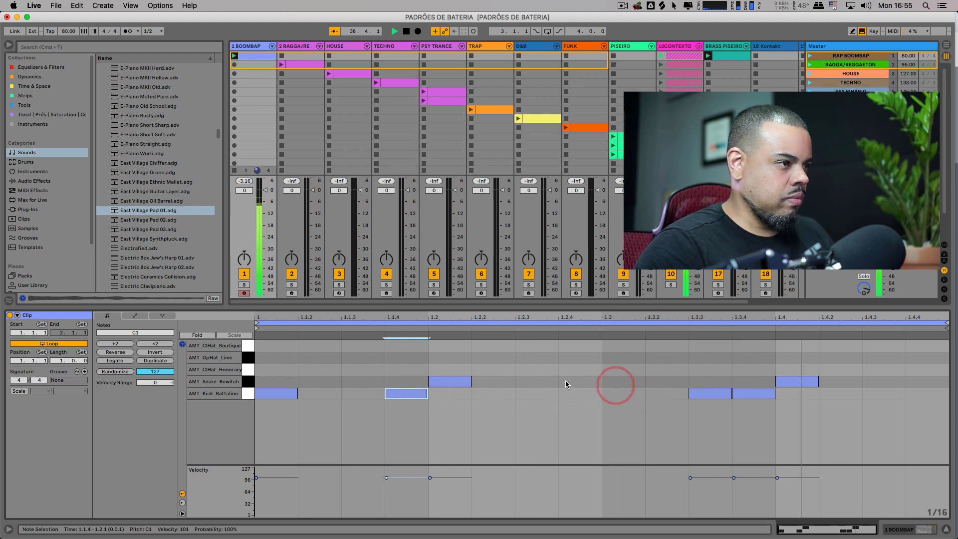
- Delete all kick and snare notes from the drum clip
left_click(454, 382)
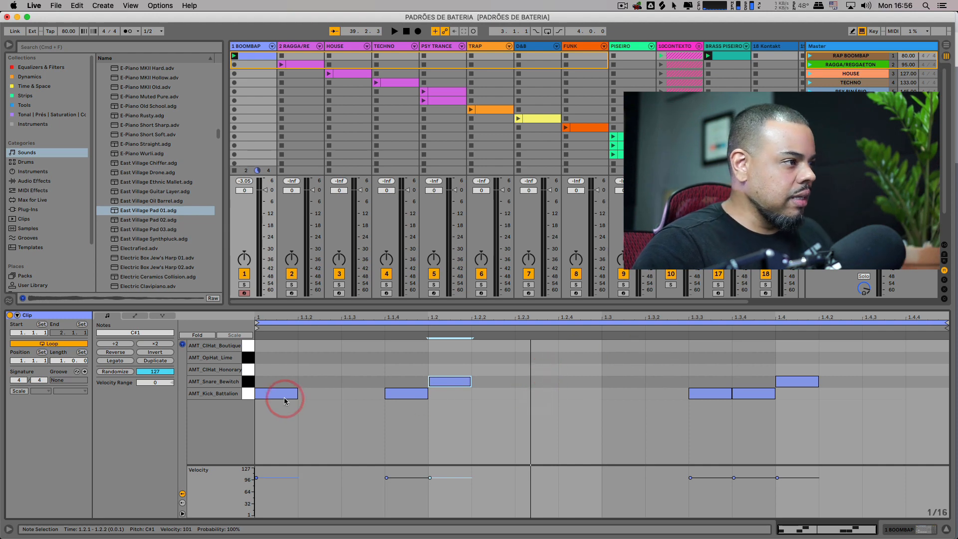
left_click(292, 376)
key("super+a")
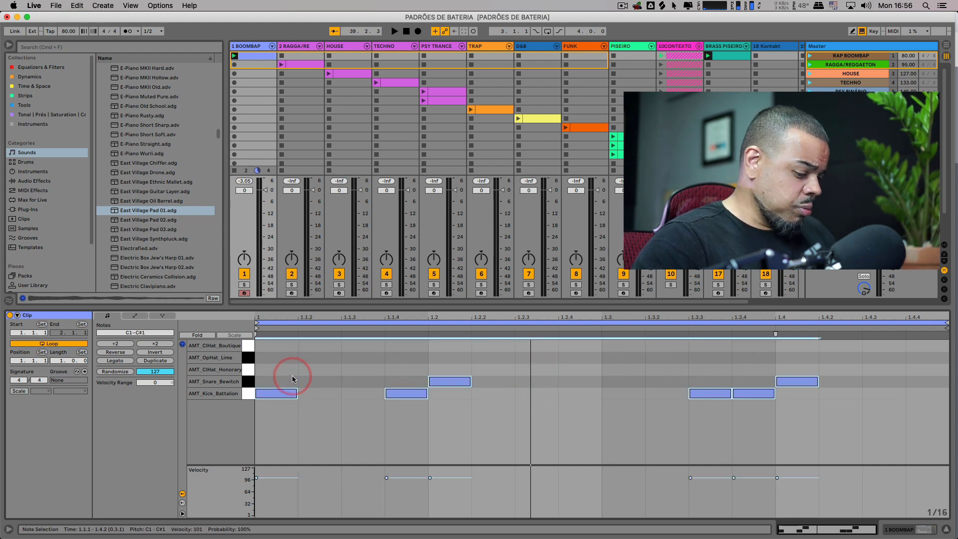
key("BackSpace")
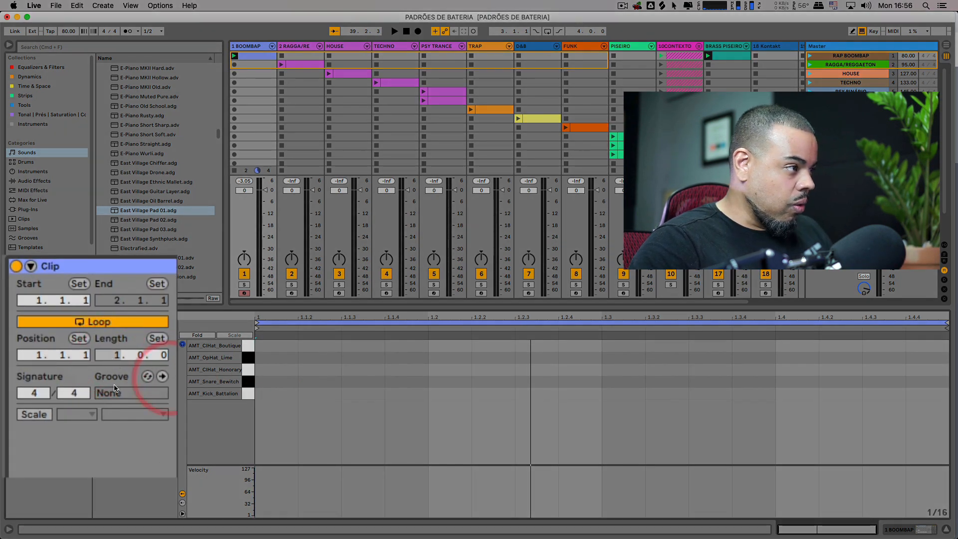
- Place kicks on beats 1 and 3 and snares on beats 2 and 4, and duplicate the loop to two bars
double_click(268, 395)
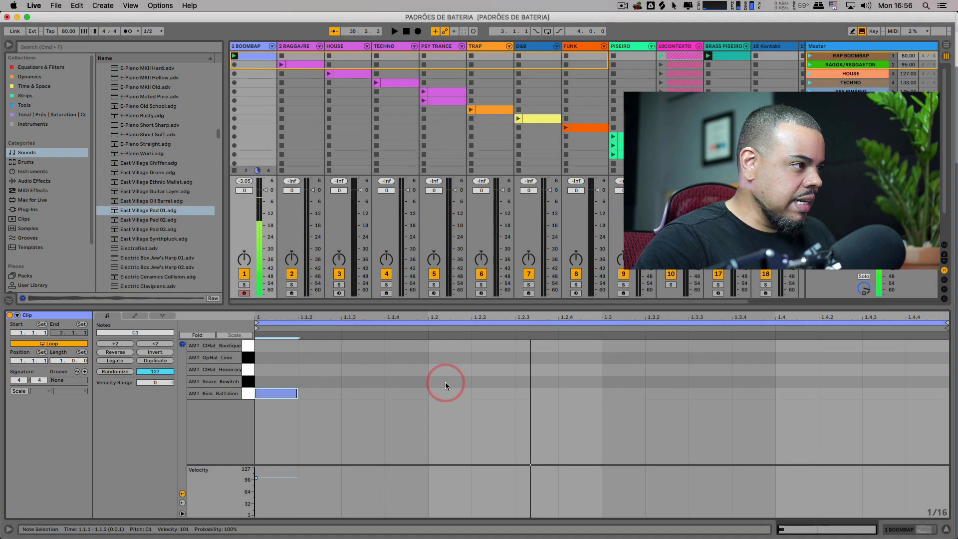
double_click(454, 381)
double_click(621, 394)
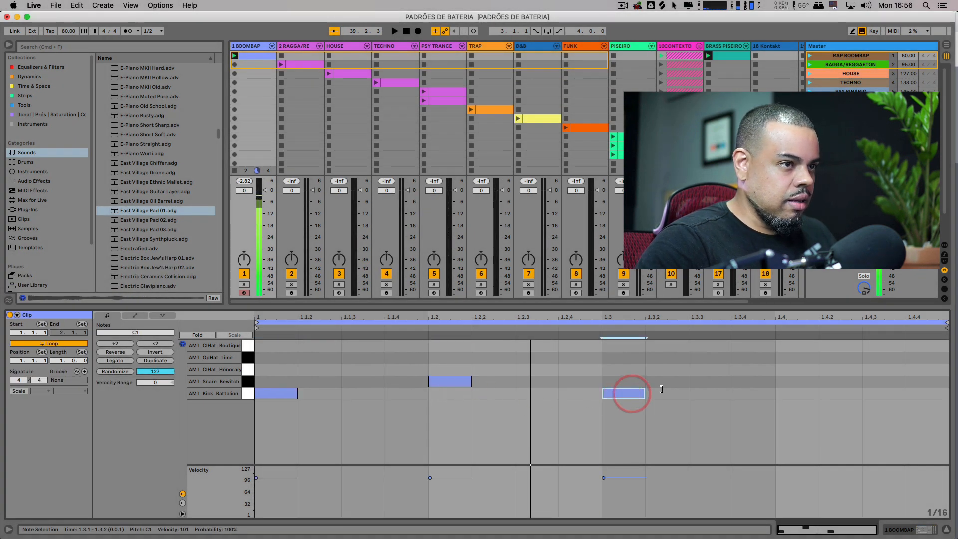
double_click(801, 380)
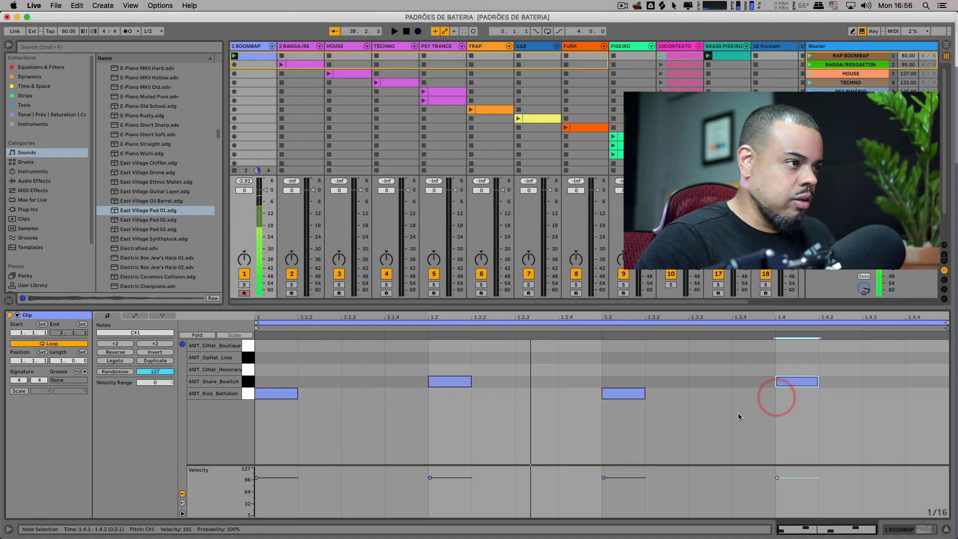
left_click(159, 361)
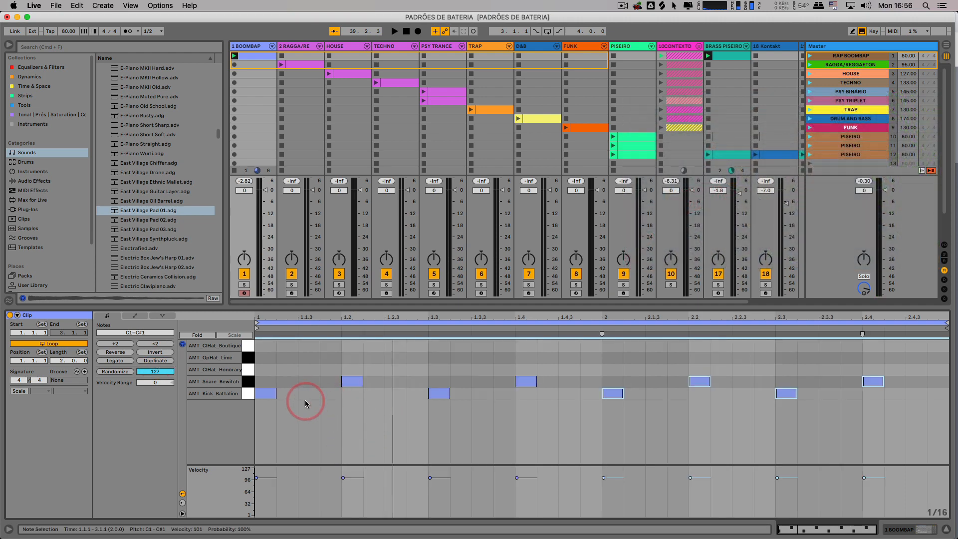
- Add kick notes at 1.3.3, 2.2.4, 2.3.3 and 2.3.4 and play the two-bar pattern
key("space")
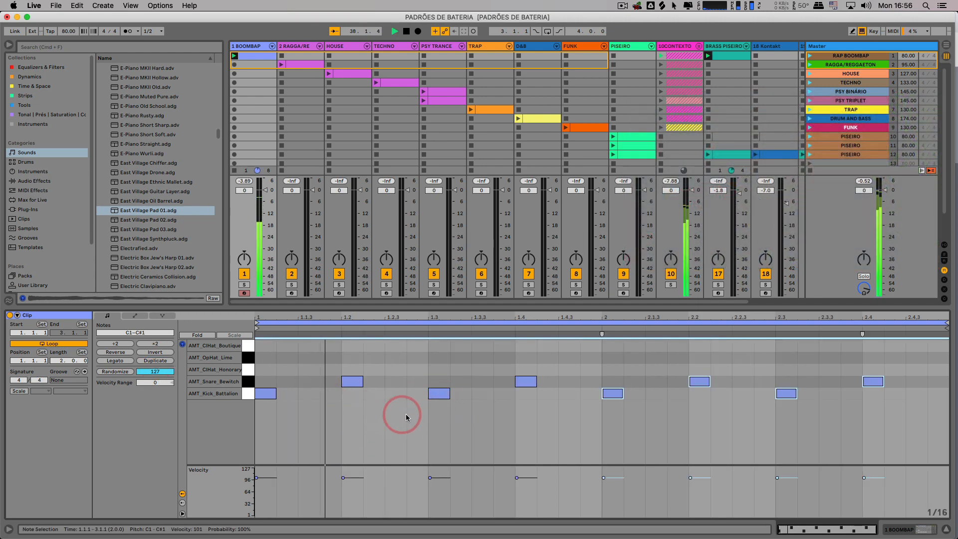
double_click(483, 394)
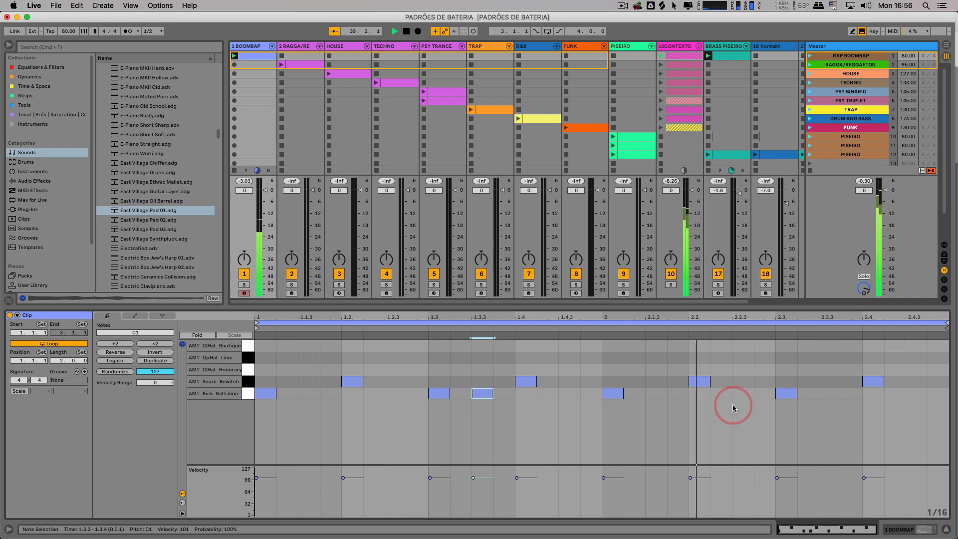
double_click(764, 393)
double_click(832, 392)
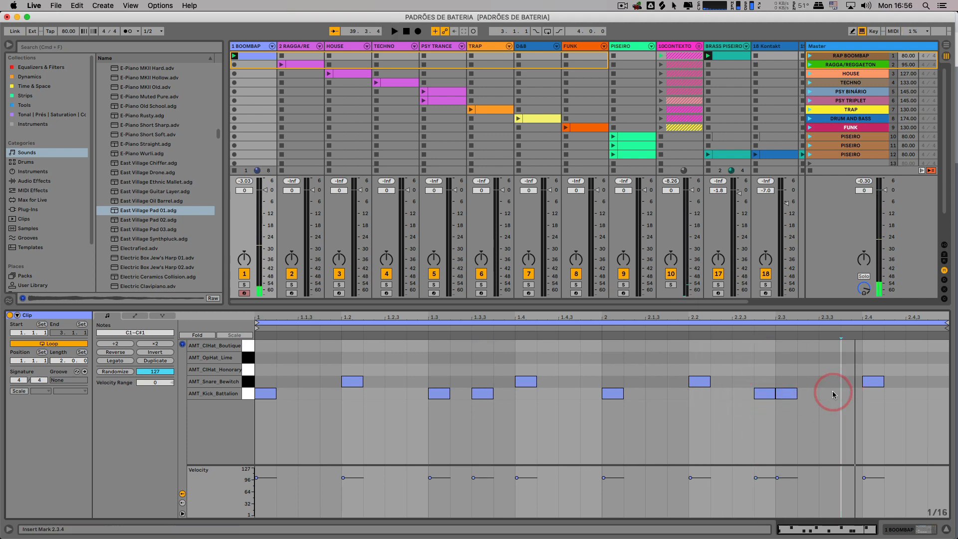
double_click(857, 395)
key("space")
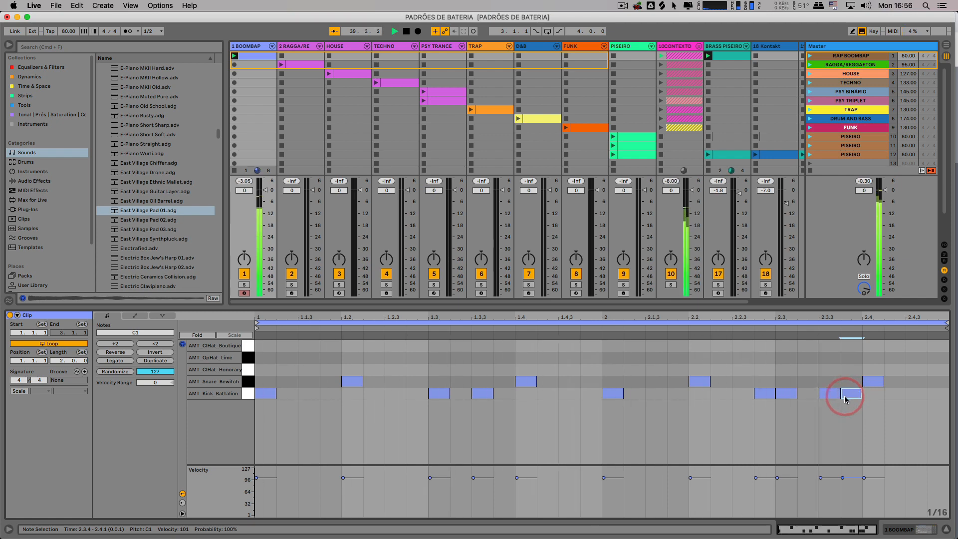
- Move the 2.3.3 kick to 2.4.3 while listening to the pattern
key("space")
left_click_drag(832, 399, 915, 399)
key("space")
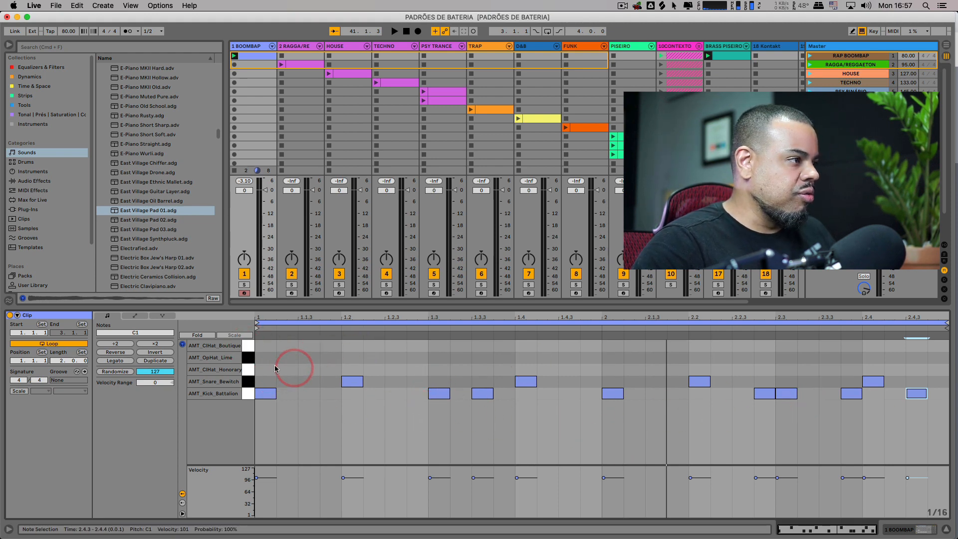
- Audition the hi-hat sounds and add an AMT_ClHat_Boutique note at 1.1.3
left_click(248, 359)
left_click(247, 367)
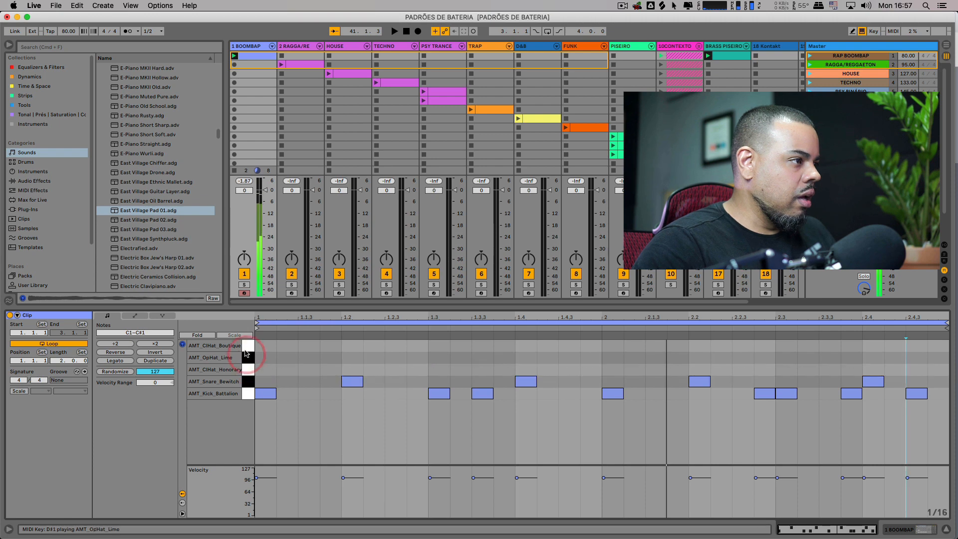
left_click(307, 349)
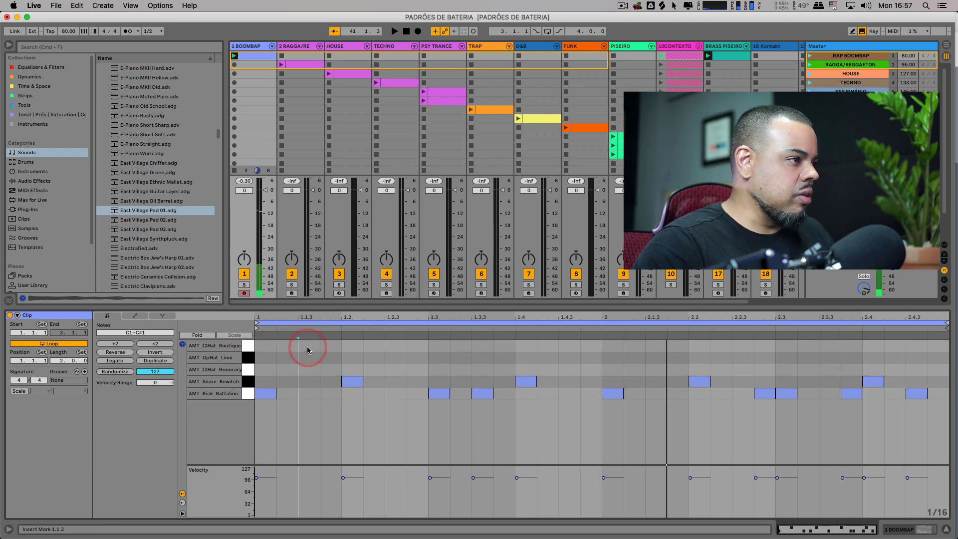
double_click(307, 346)
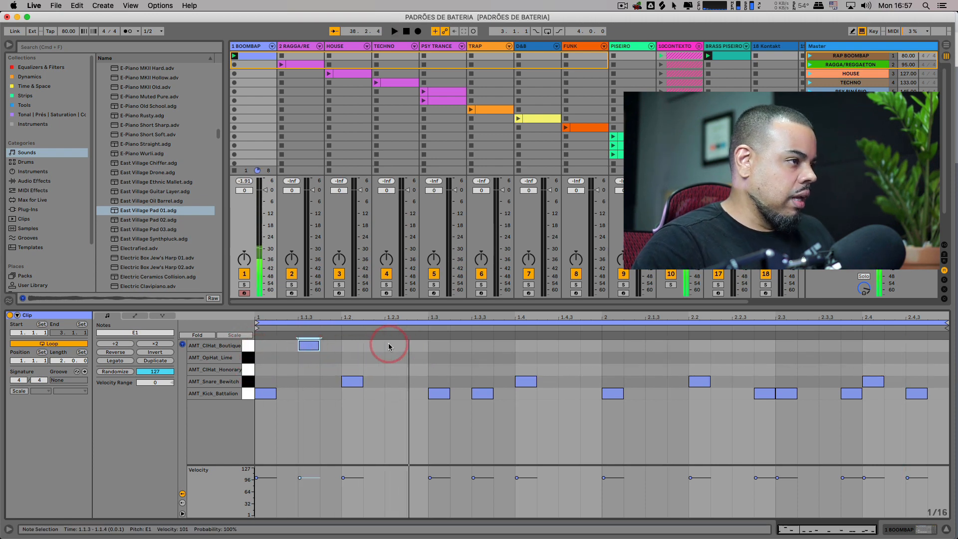
- Highlight the hi-hat at 1.1.3 and the snare on beat 2 to compare their positions within the beat
left_click_drag(305, 368, 308, 332)
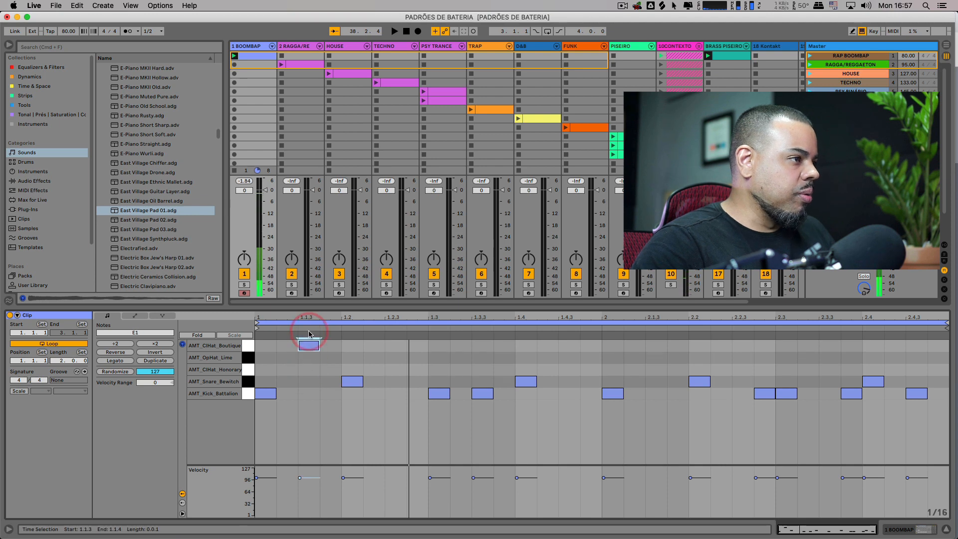
left_click(305, 350)
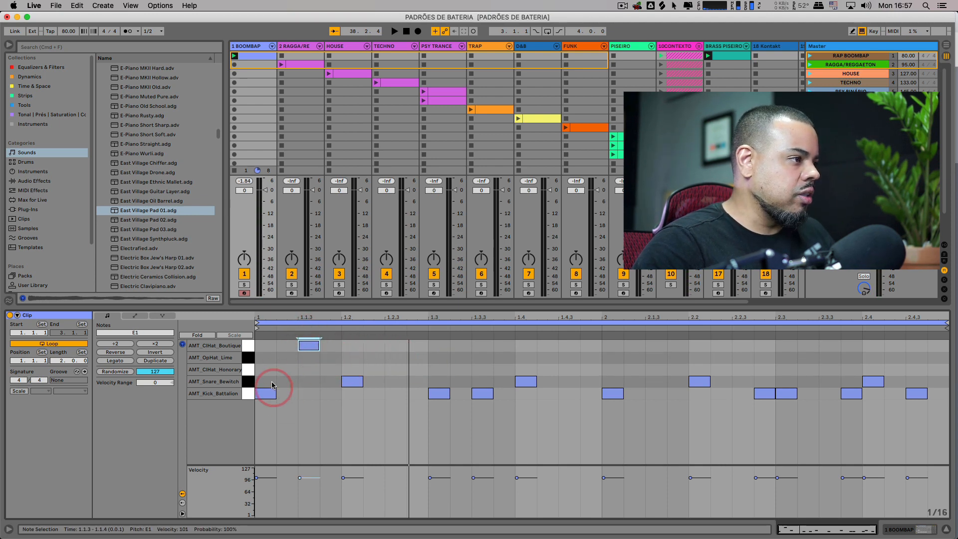
left_click(352, 382)
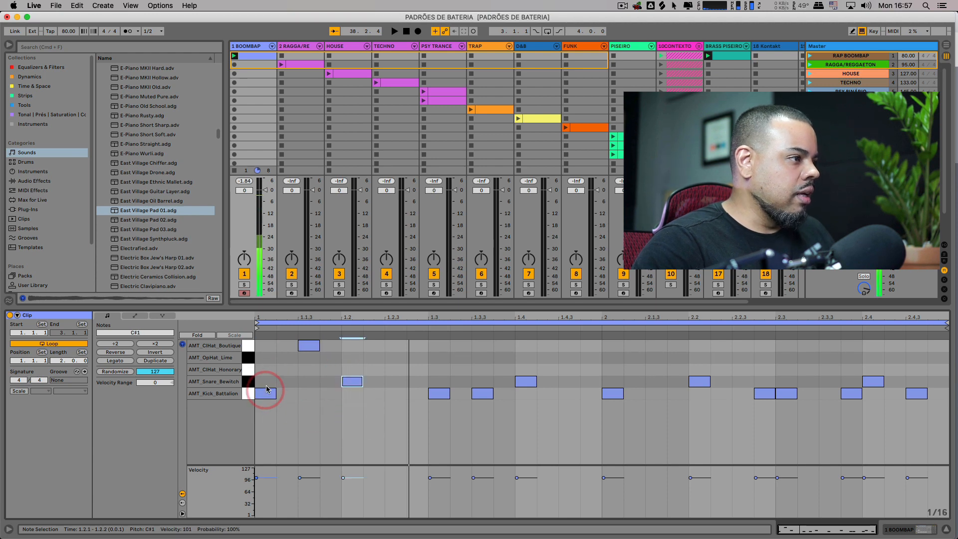
left_click(299, 383)
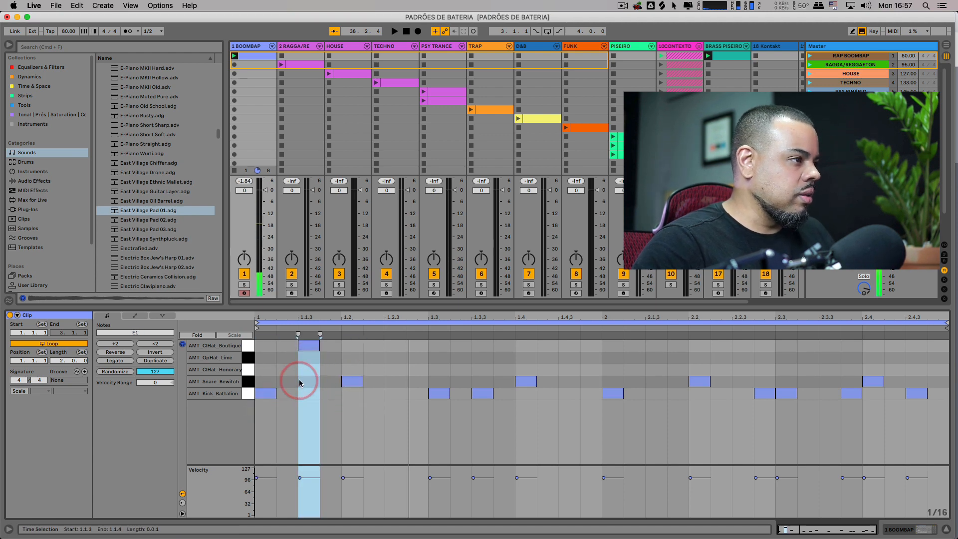
left_click_drag(299, 383, 317, 336)
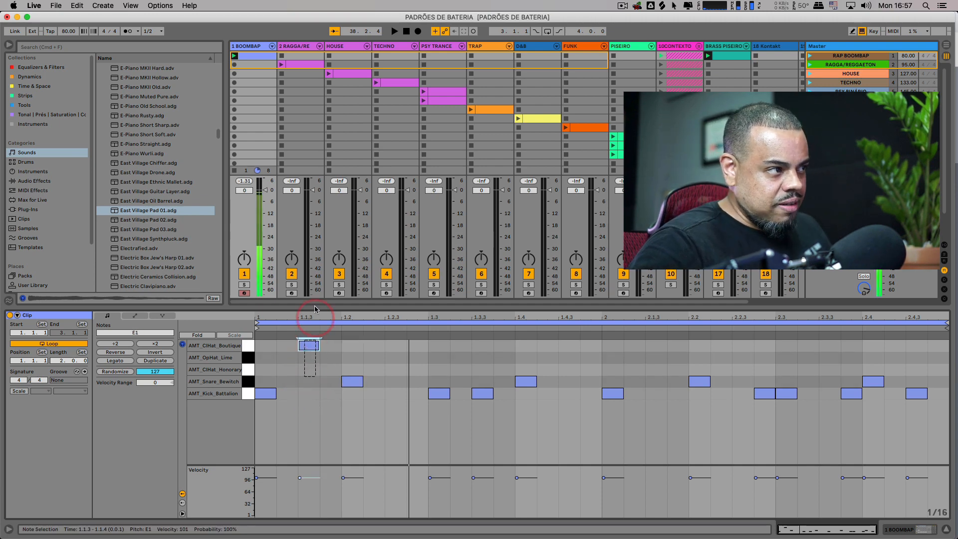
- Duplicate the first beat's AMT_ClHat_Boutique hi-hat across every beat of both bars and play the pattern
left_click_drag(341, 347, 258, 349)
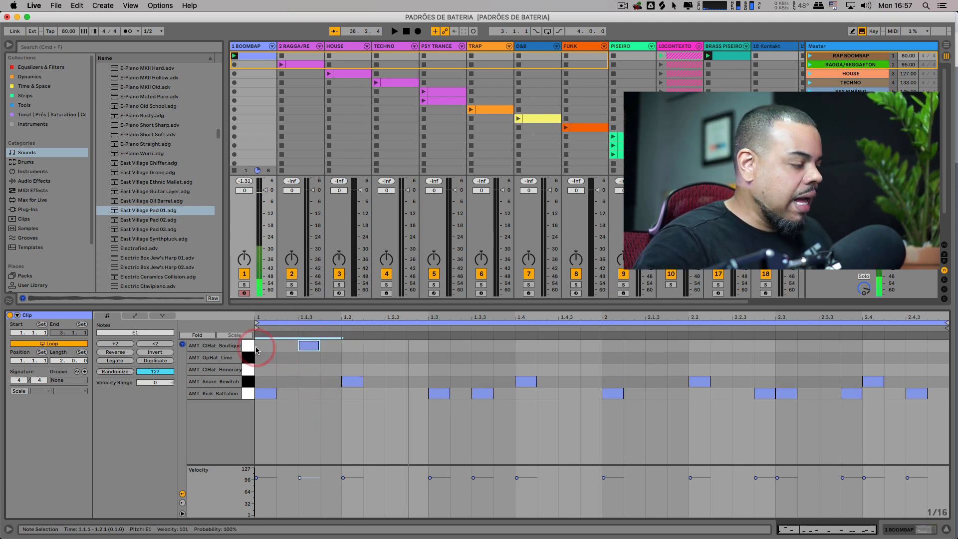
key("super+d")
key("super+d")
key("super+d")
key("super+d")
key("super+d")
key("super+d")
key("super+d")
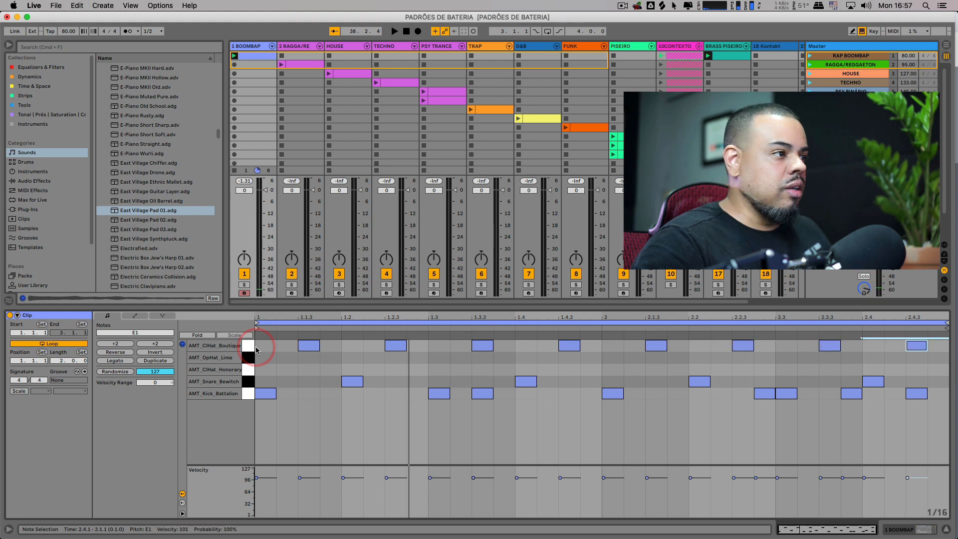
key("space")
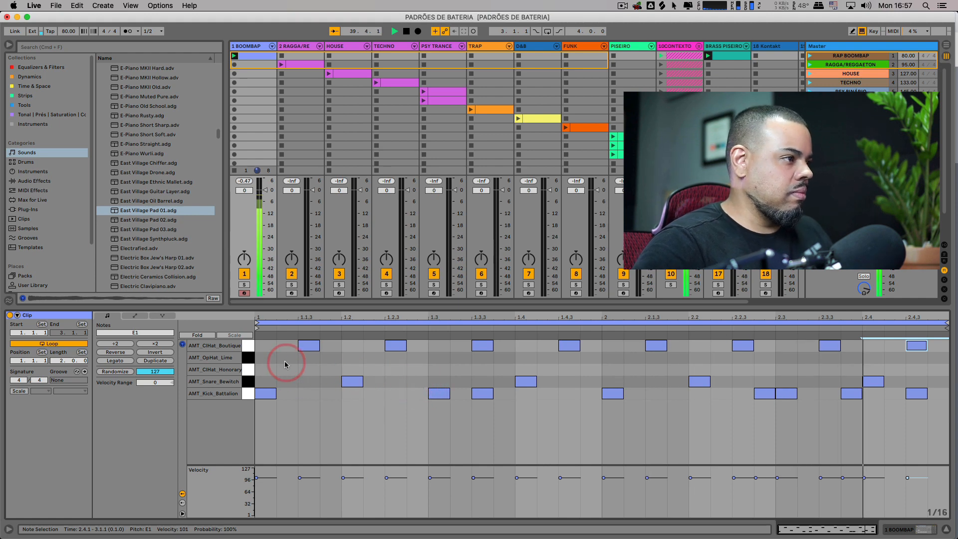
- Audition the AMT_OpHat_Lime and AMT_ClHat_Honorary sounds, stopping playback in between
left_click(248, 364)
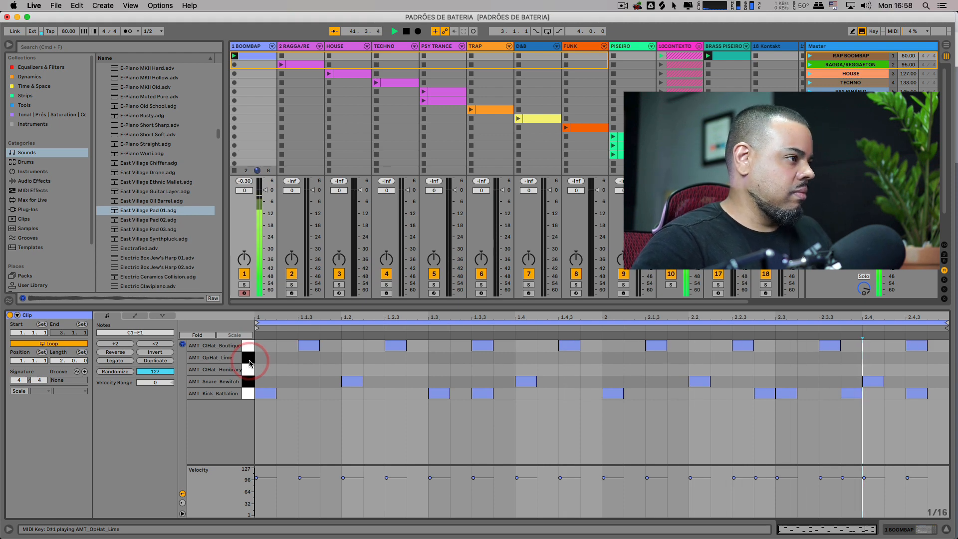
key("space")
left_click(248, 371)
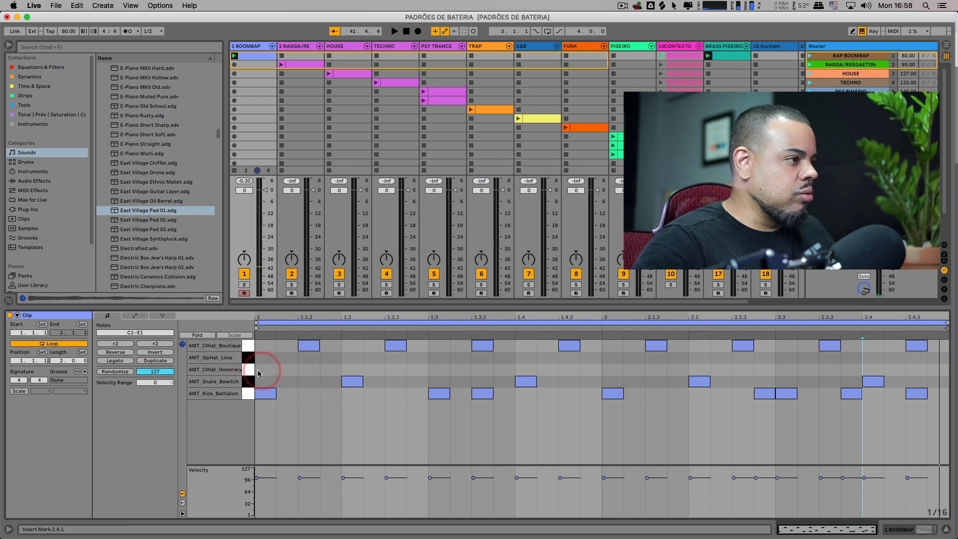
left_click(252, 370)
- During playback, add AMT_ClHat_Honorary notes at 1.1.3, 1.1.4, 1.2.4, 1.3.3 and 1.3.4
key("space")
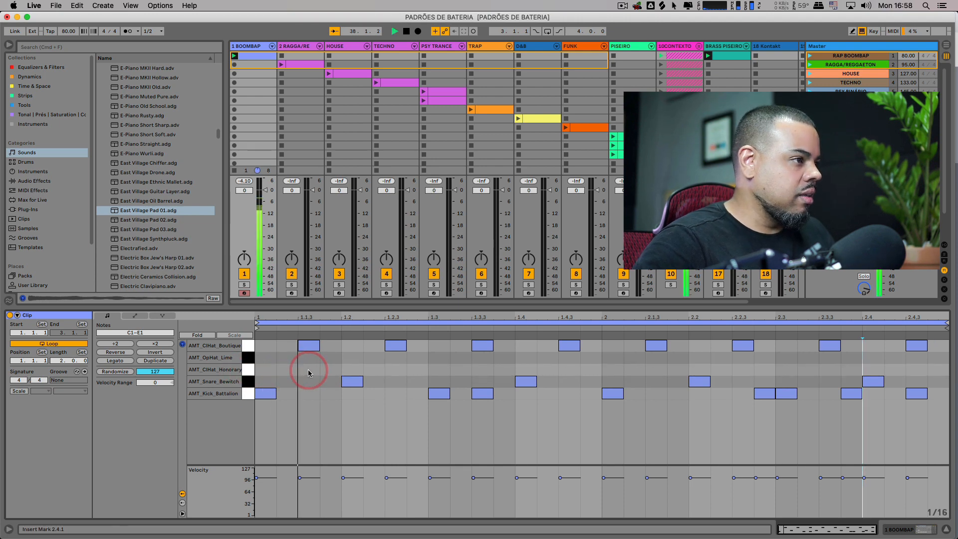
double_click(307, 370)
double_click(330, 370)
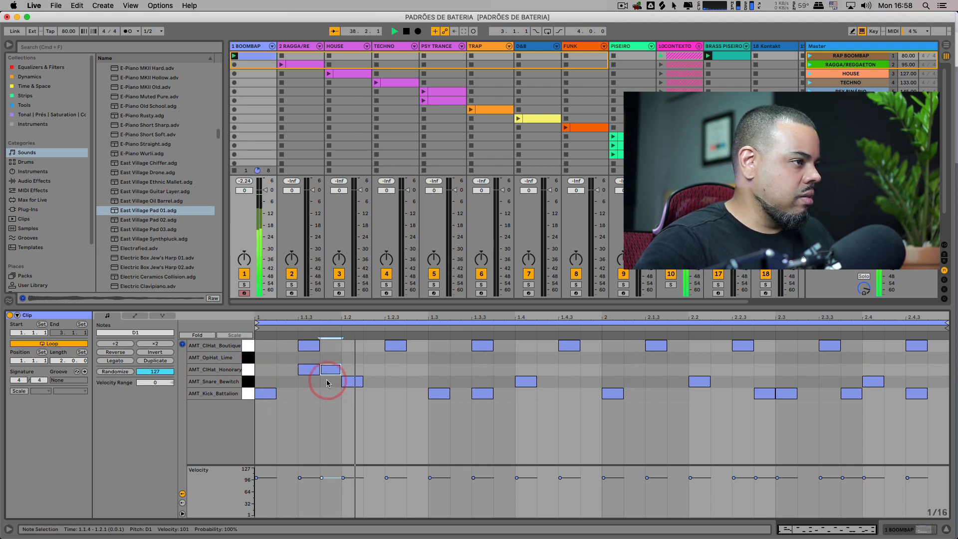
double_click(396, 369)
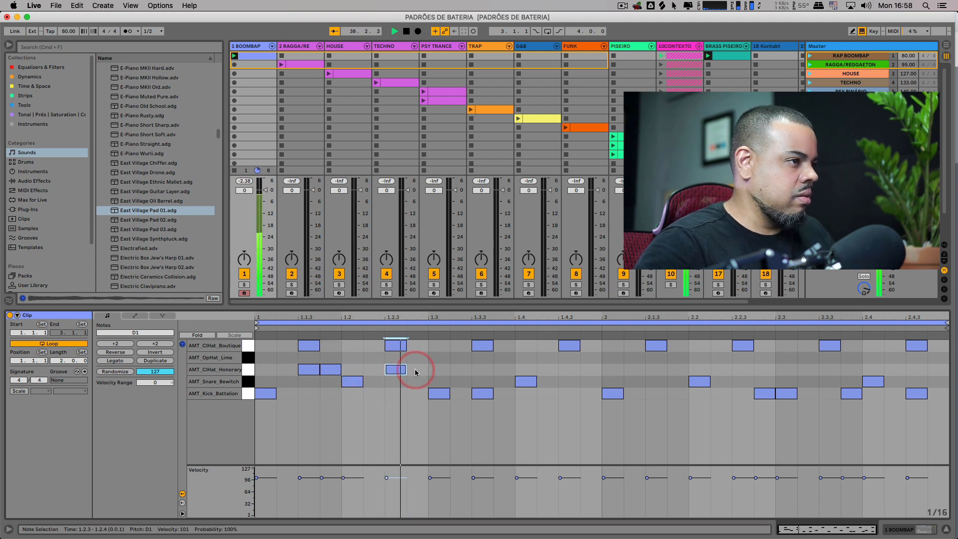
mouse_move(413, 375)
left_mouse_down()
mouse_move(398, 376)
mouse_move(424, 377)
left_mouse_up()
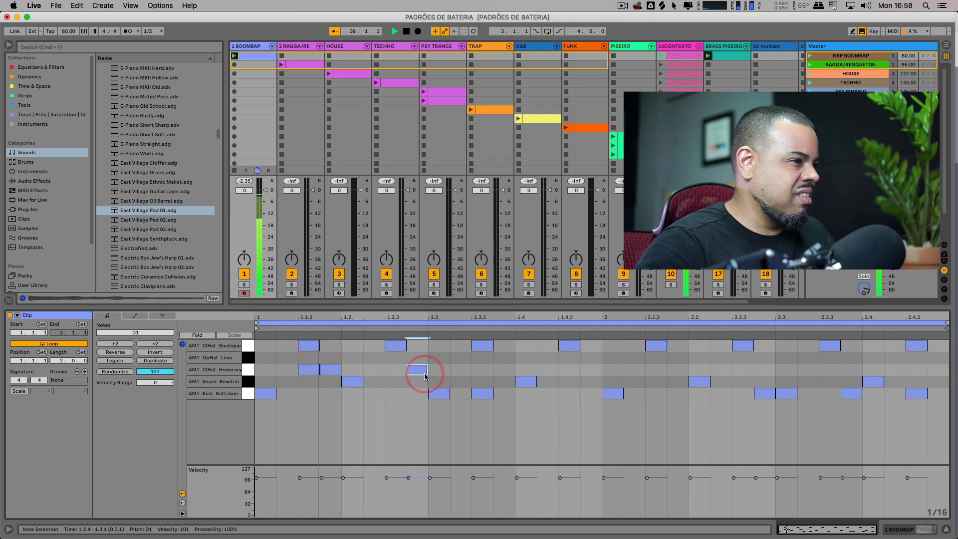
double_click(482, 372)
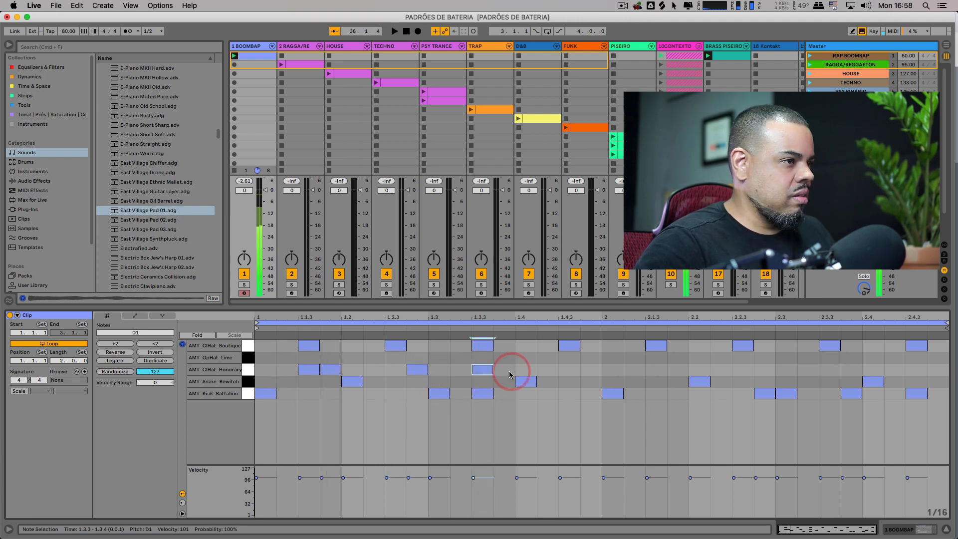
double_click(504, 372)
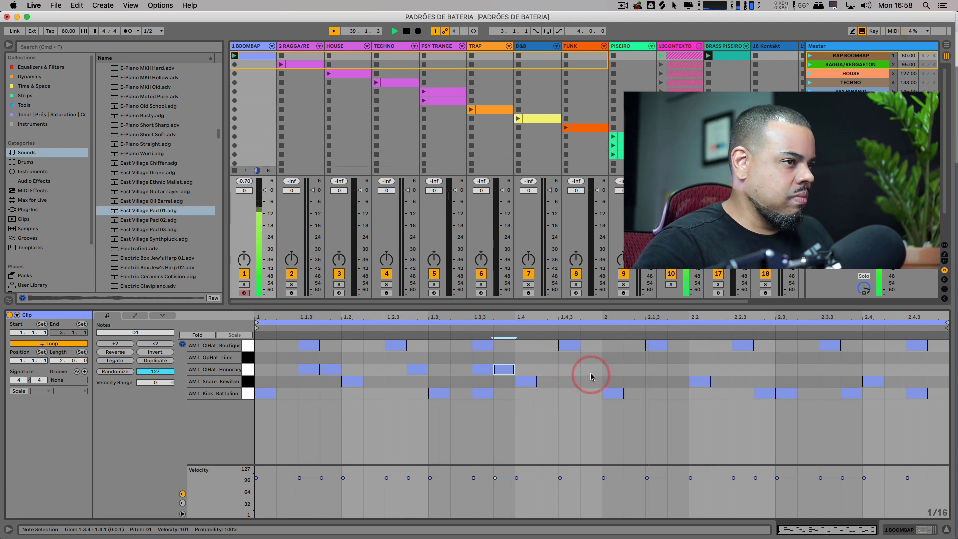
left_click_drag(600, 370, 281, 381)
left_click(281, 382)
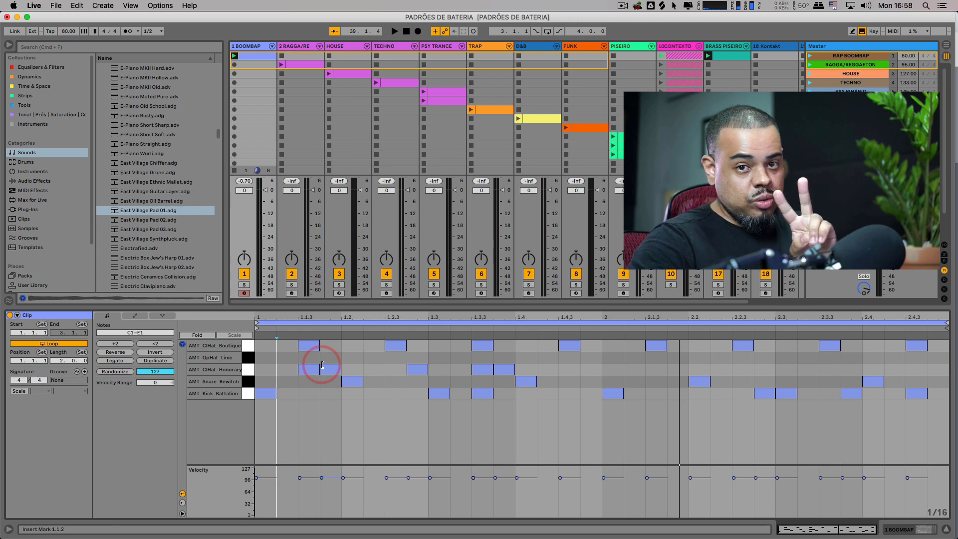
- Lower the velocity of the AMT_ClHat_Honorary note at 1.1.3 to 47
left_click(310, 369)
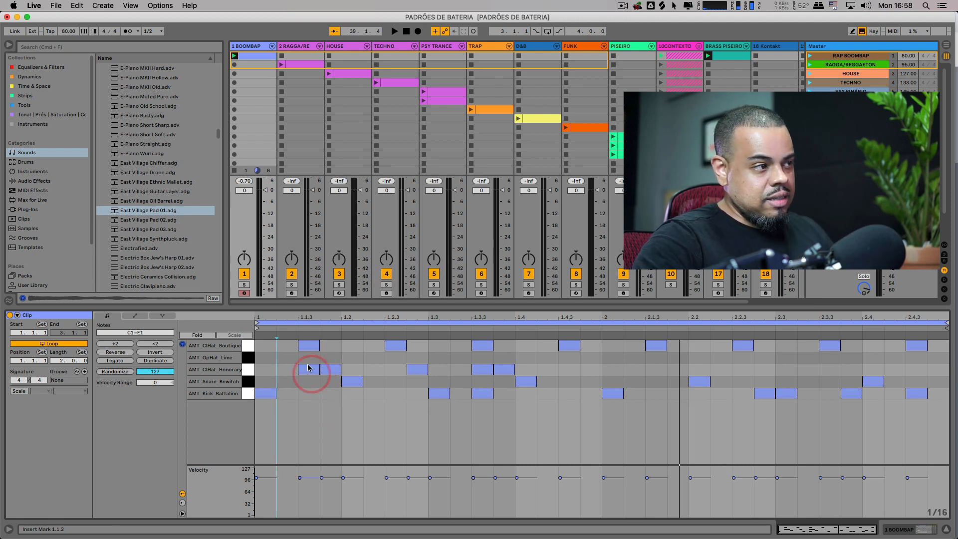
left_click(319, 372)
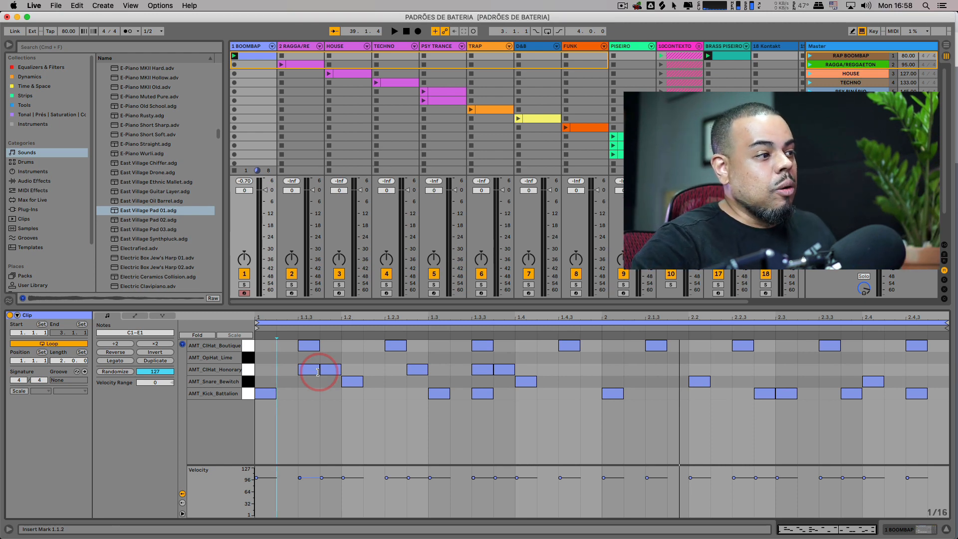
left_click(338, 449)
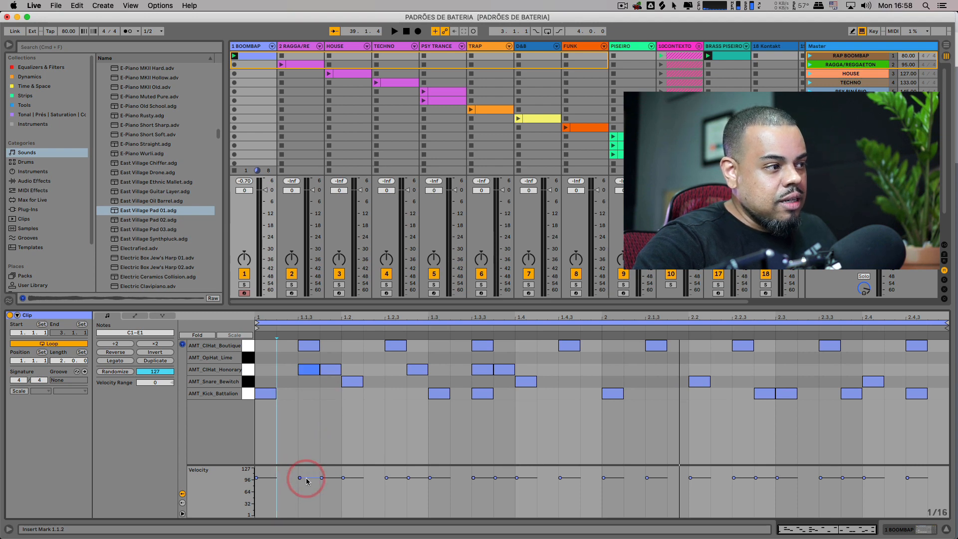
left_click(310, 372)
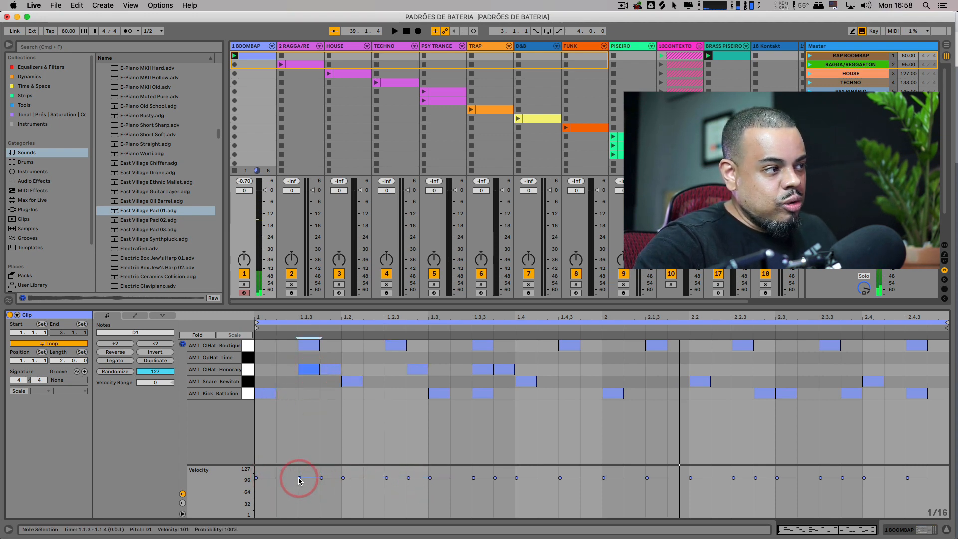
left_click(309, 371)
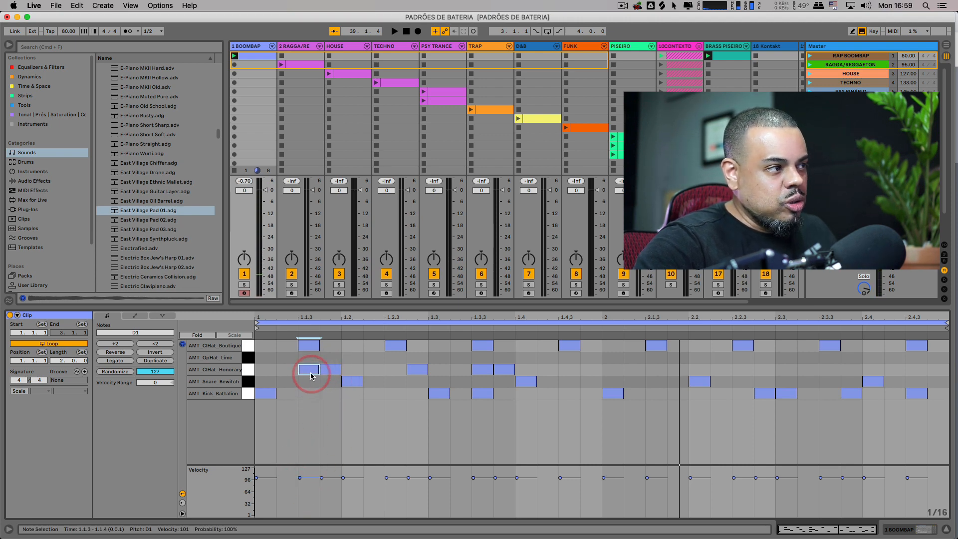
left_click_drag(298, 478, 300, 494)
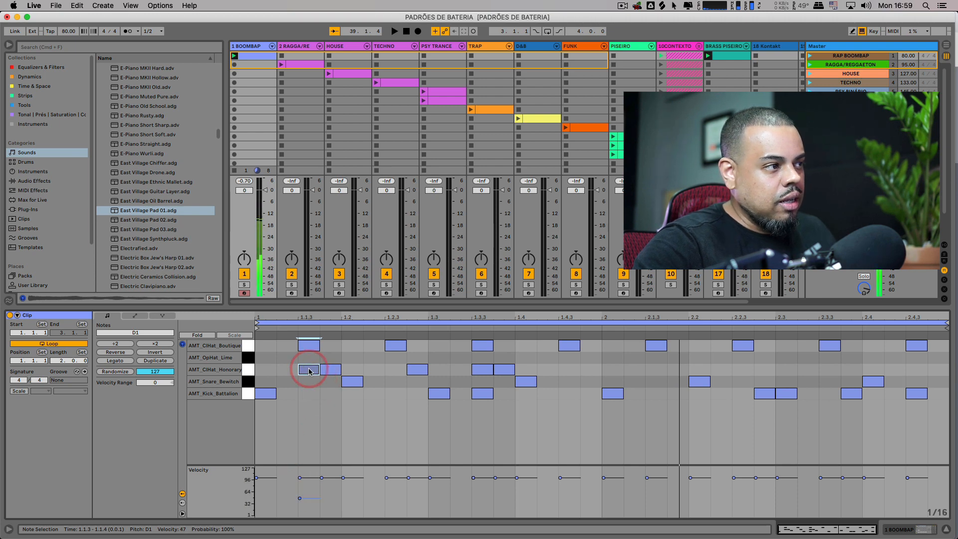
- Lower the velocity of the AMT_ClHat_Honorary note at 1.3.3 to 49 and play the pattern
left_click(331, 369)
left_click(412, 370)
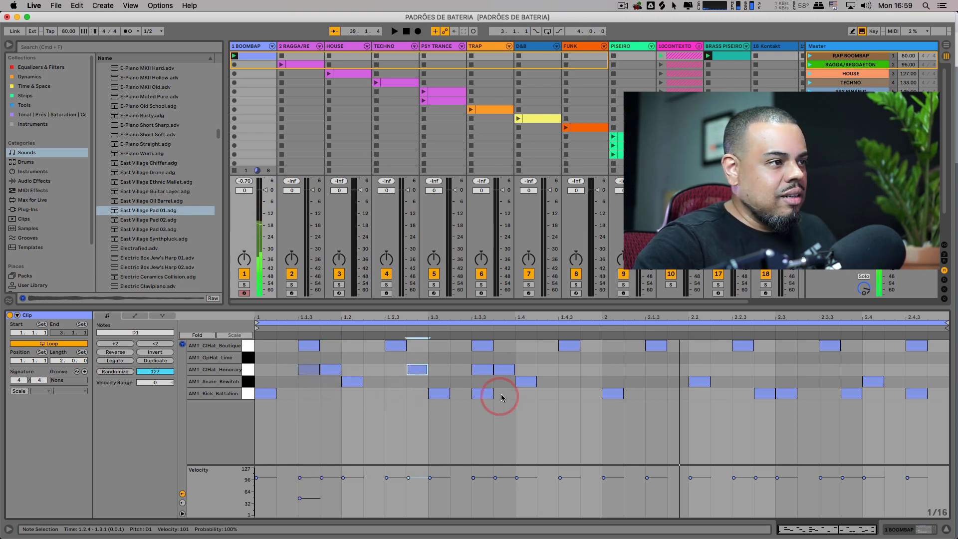
left_click(482, 370)
left_click(470, 478)
left_click_drag(469, 478, 474, 483)
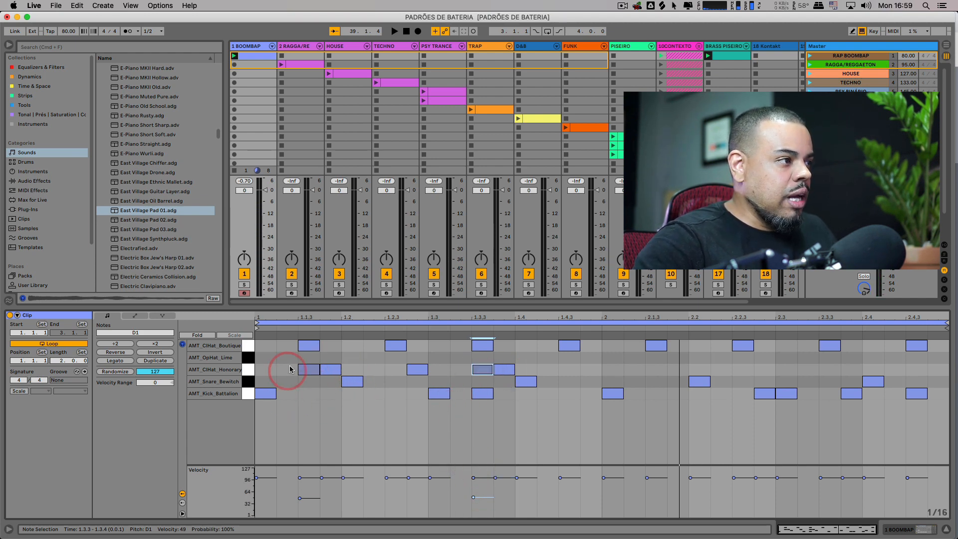
key("space")
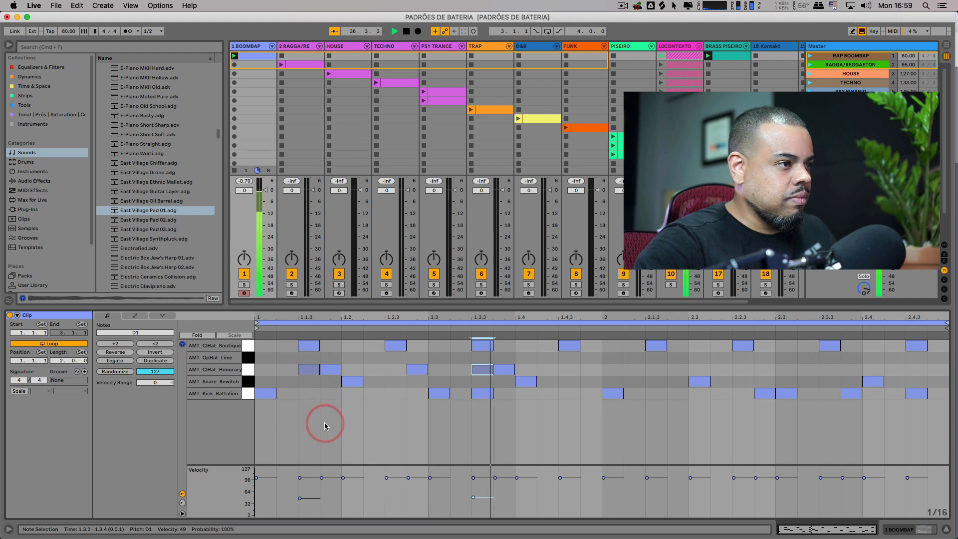
key("space")
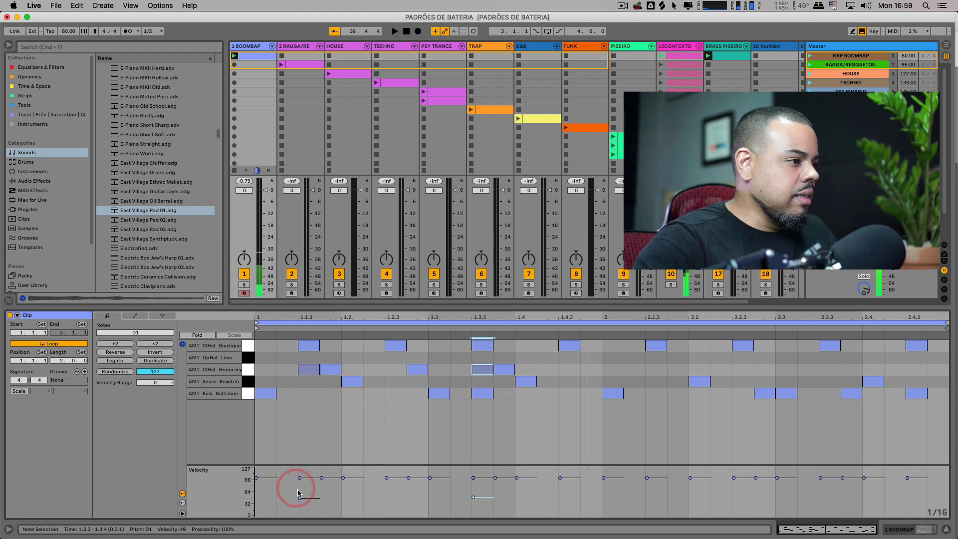
- Raise the velocity of the AMT_ClHat_Honorary note at 1.1.3 to 102 and play the pattern to compare
left_click(311, 376)
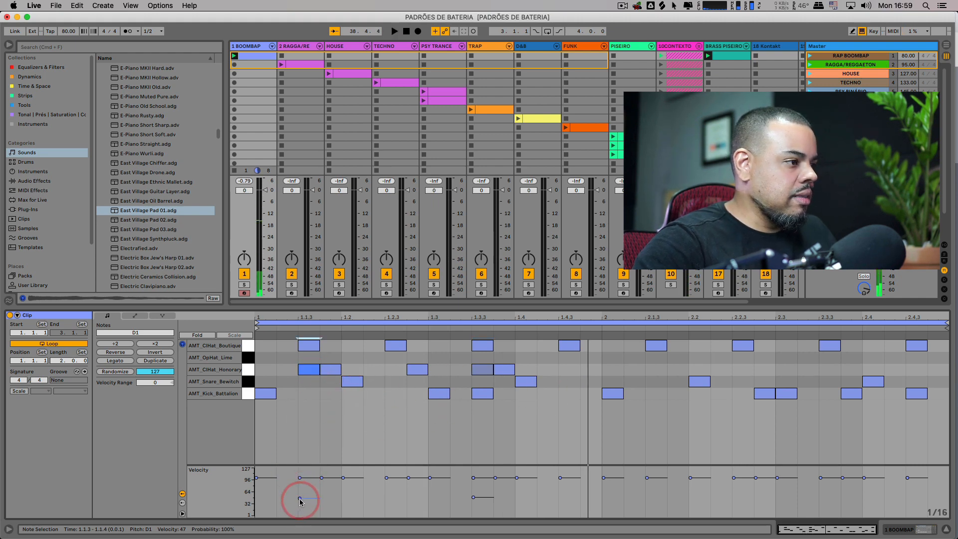
left_click_drag(300, 502, 300, 496)
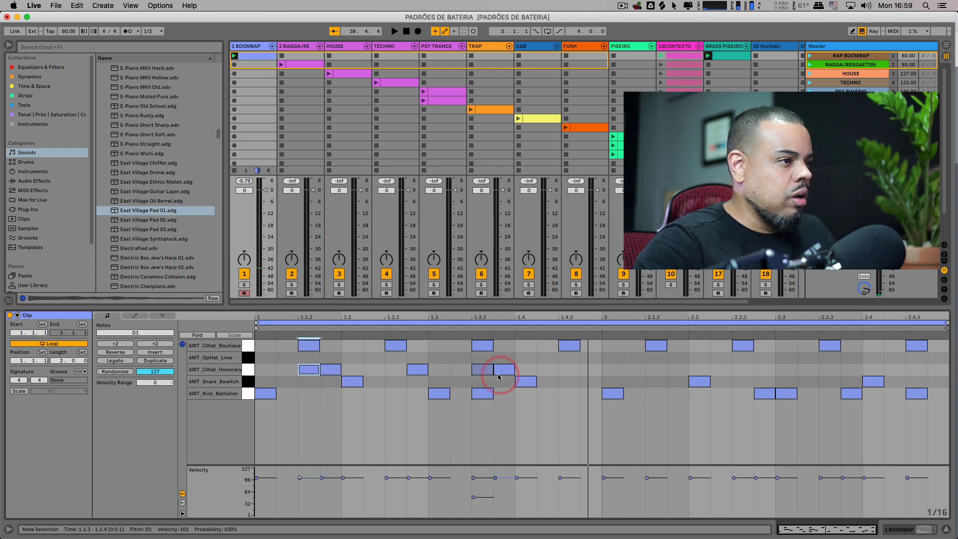
key("space")
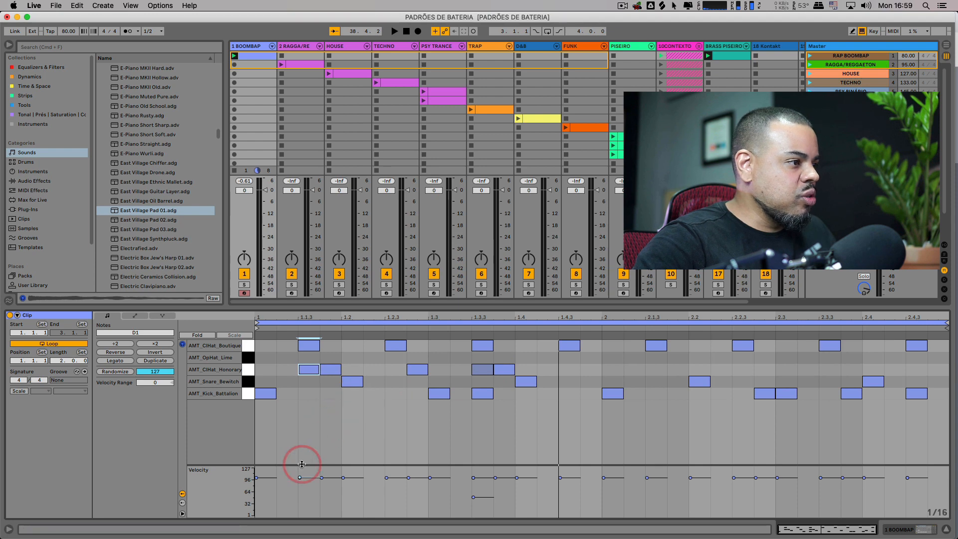
- Lower the 1.1.3 AMT_ClHat_Honorary note's velocity again and add notes of the same sound at 1.1.2 and 1.3.2, playing the pattern
left_click_drag(300, 477, 300, 501)
double_click(283, 374)
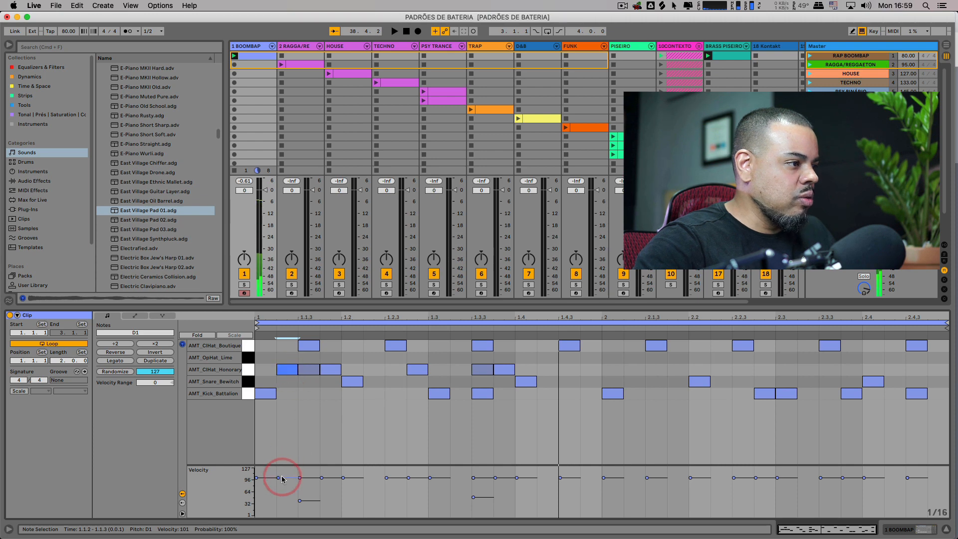
left_click(329, 482)
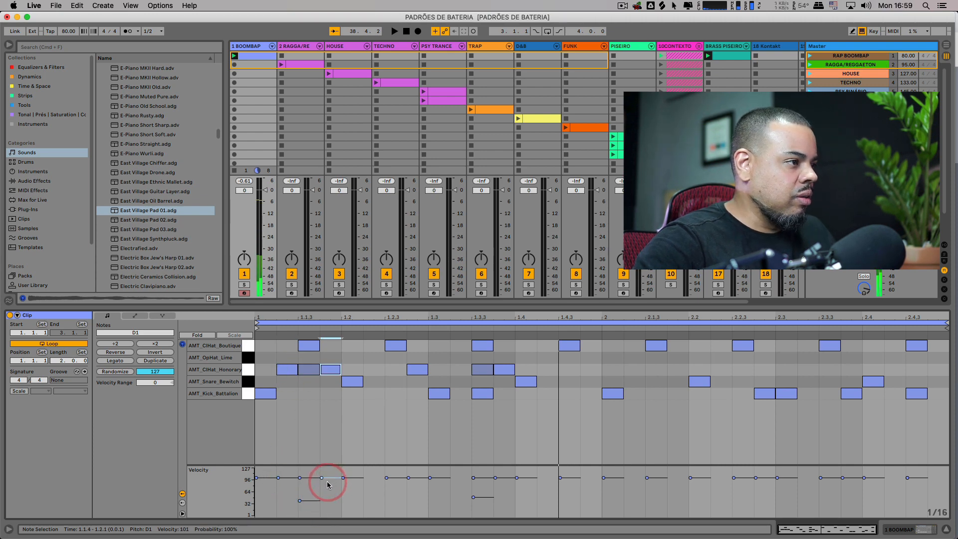
key("space")
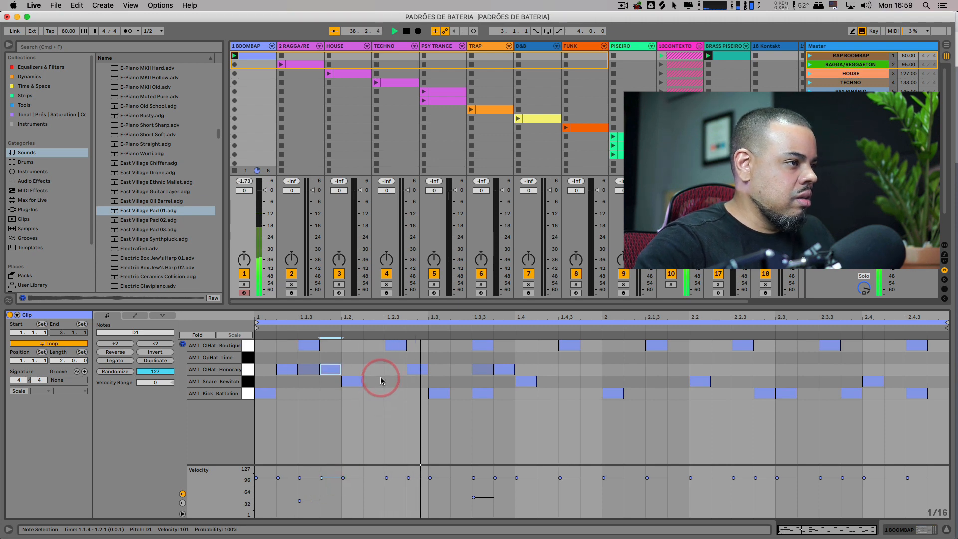
double_click(456, 370)
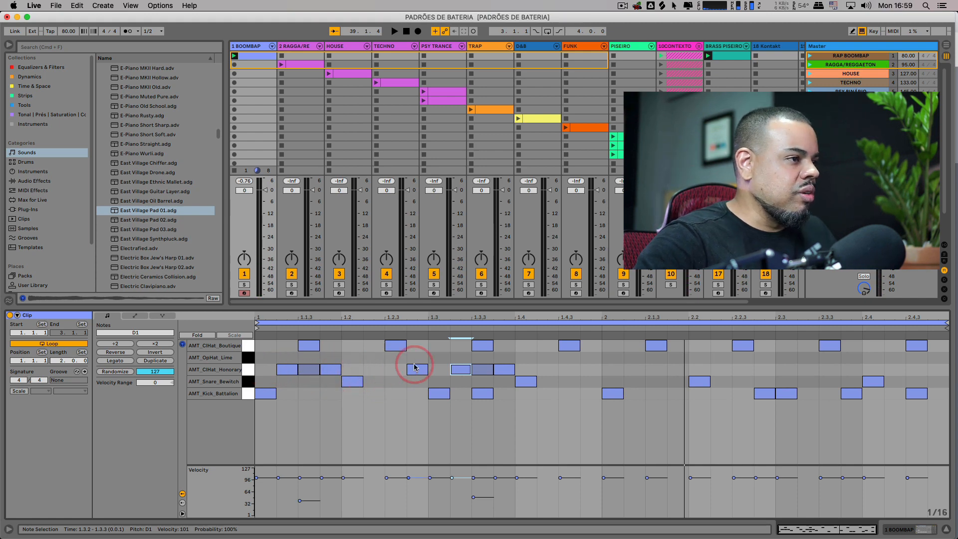
- Nudge the low-velocity AMT_ClHat_Honorary notes at 1.3.3 and 1.1.3 slightly late, off the grid
left_click(520, 371)
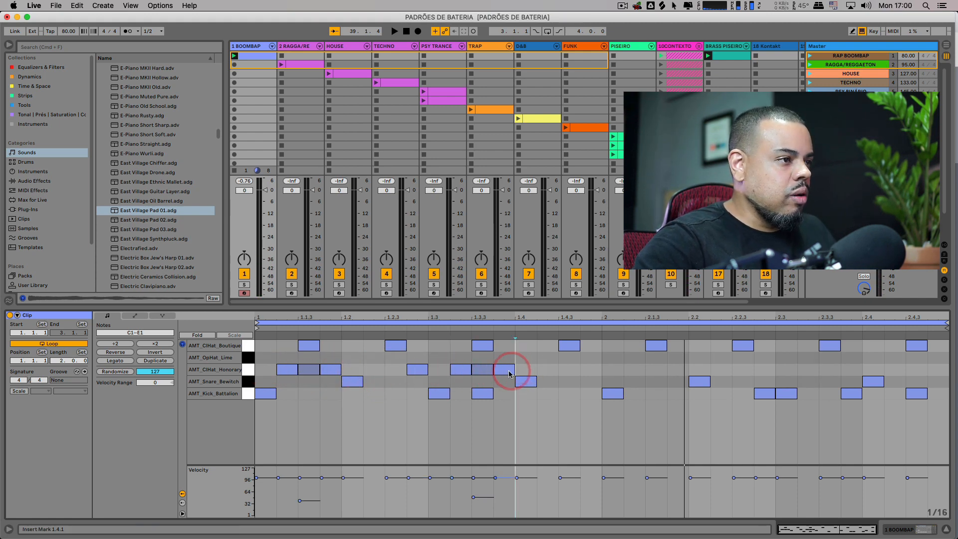
left_click(501, 374)
left_click_drag(501, 375, 476, 360)
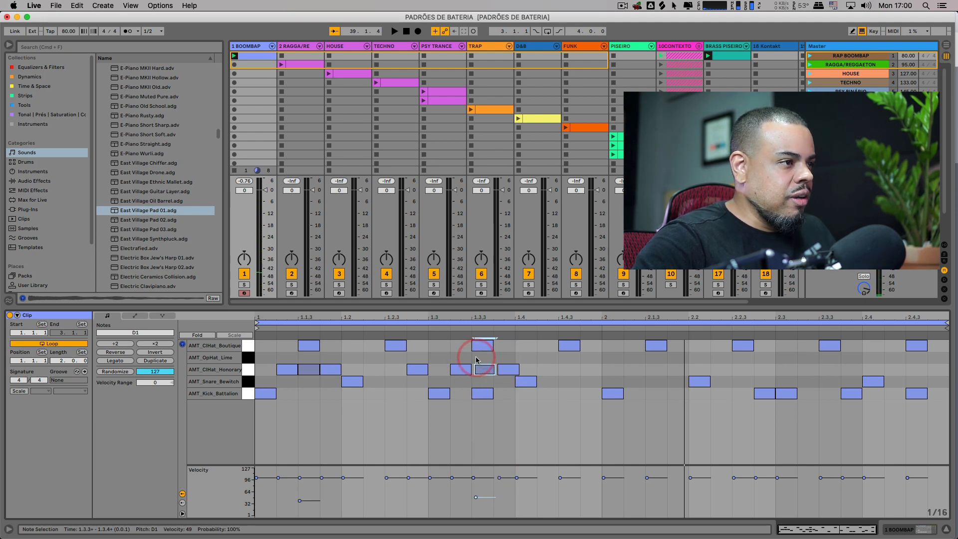
left_click_drag(328, 372, 329, 398)
left_click(303, 373)
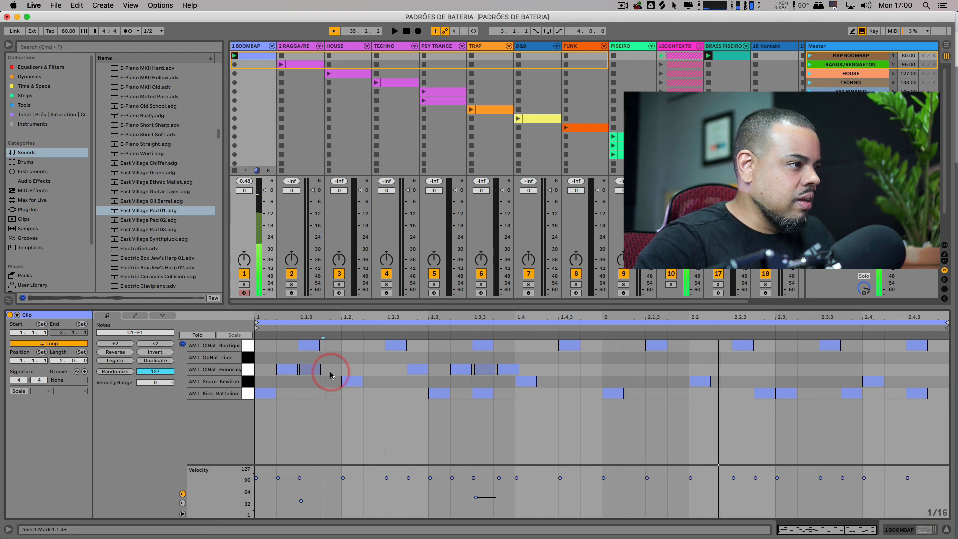
- Place the AMT_ClHat_Honorary notes at 1.1.4 and 1.3.4 exactly on the grid and play the pattern
left_click_drag(330, 372, 325, 370)
left_click_drag(509, 370, 505, 370)
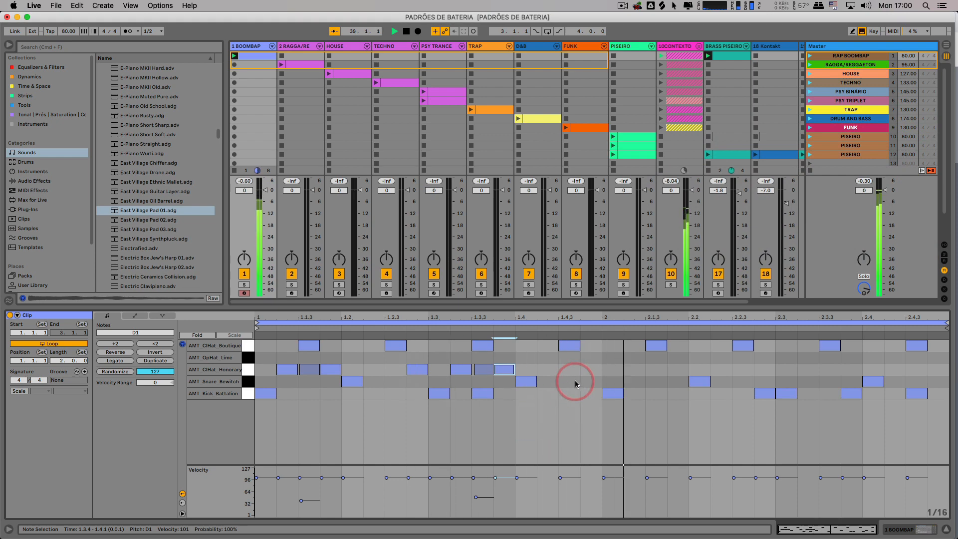
key("space")
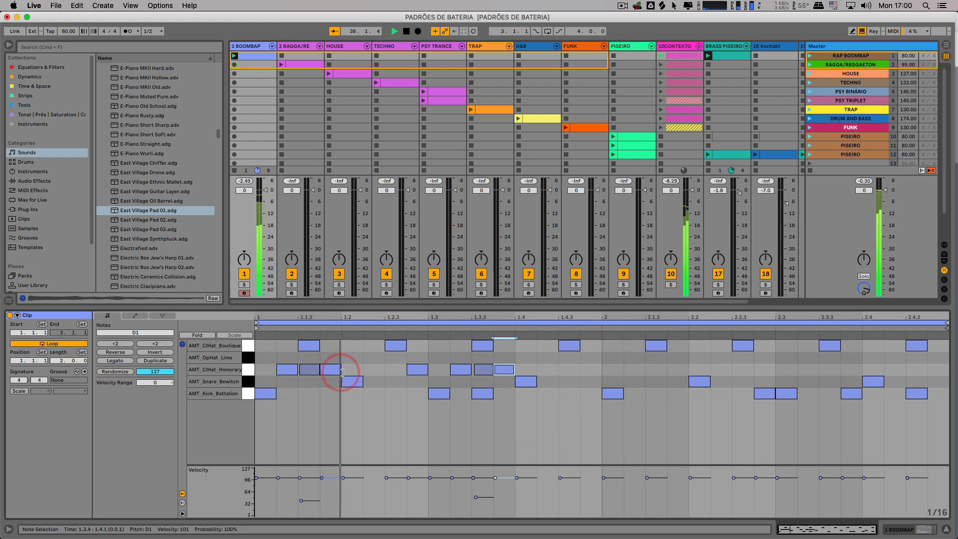
key("space")
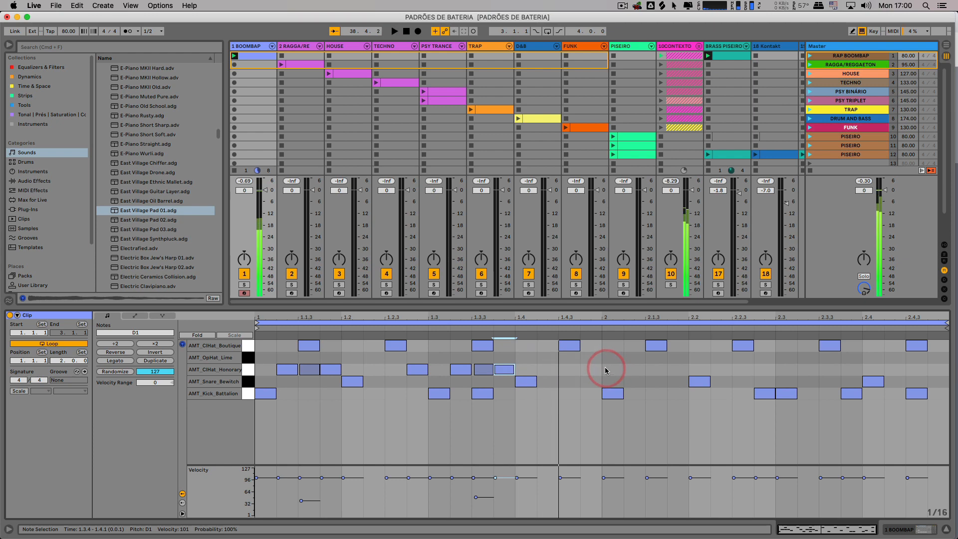
- Duplicate bar 1's AMT_ClHat_Honorary notes into bar 2, delete the copy at 2.1.2 and play the pattern
left_click_drag(594, 366, 257, 370)
key("super+d")
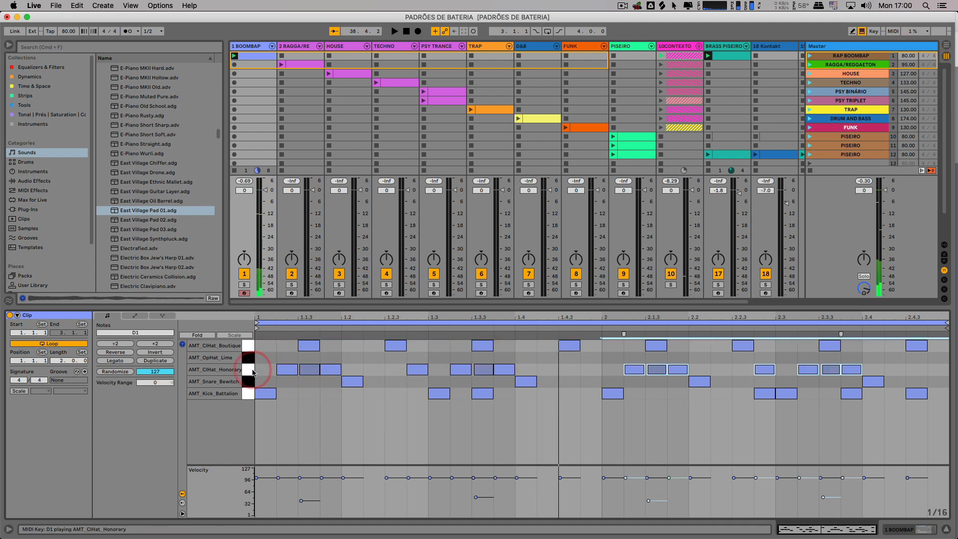
left_click(596, 367)
left_click(634, 371)
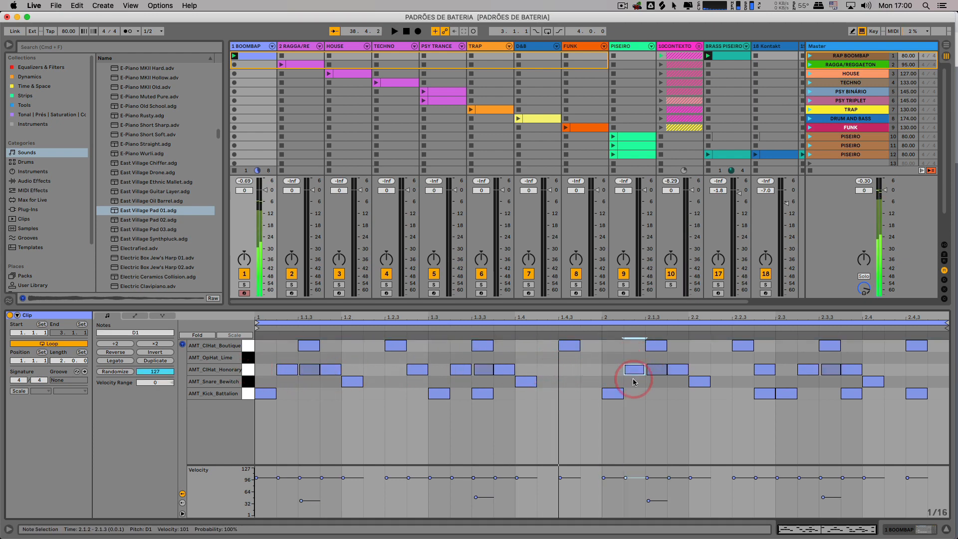
key("Delete")
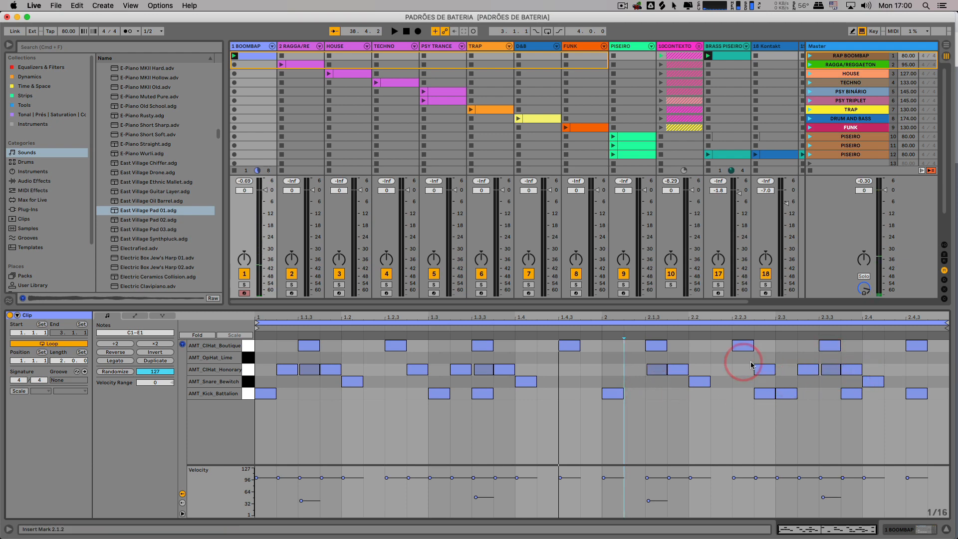
key("space")
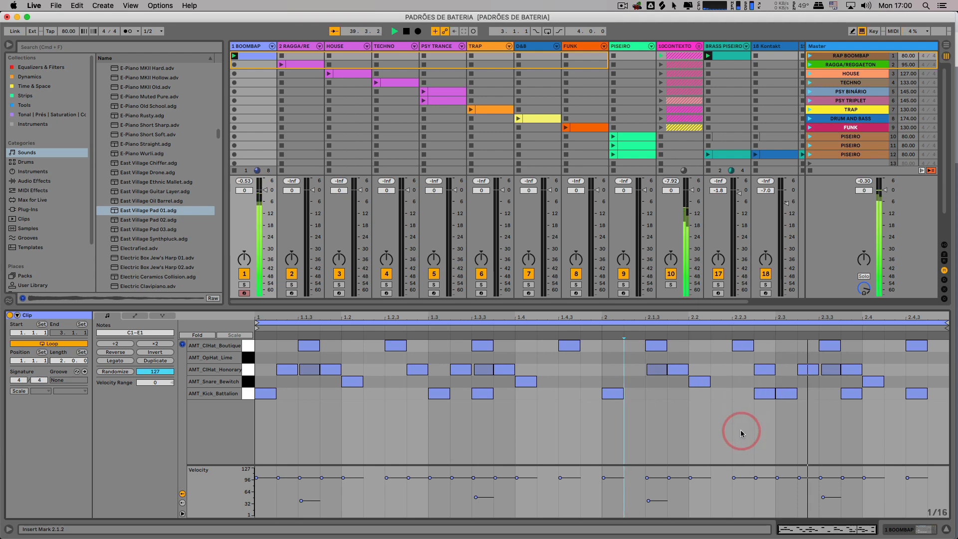
key("space")
- Add AMT_OpHat_Lime notes at 1.4.3 and 2.4.3 and play the pattern with them
double_click(568, 360)
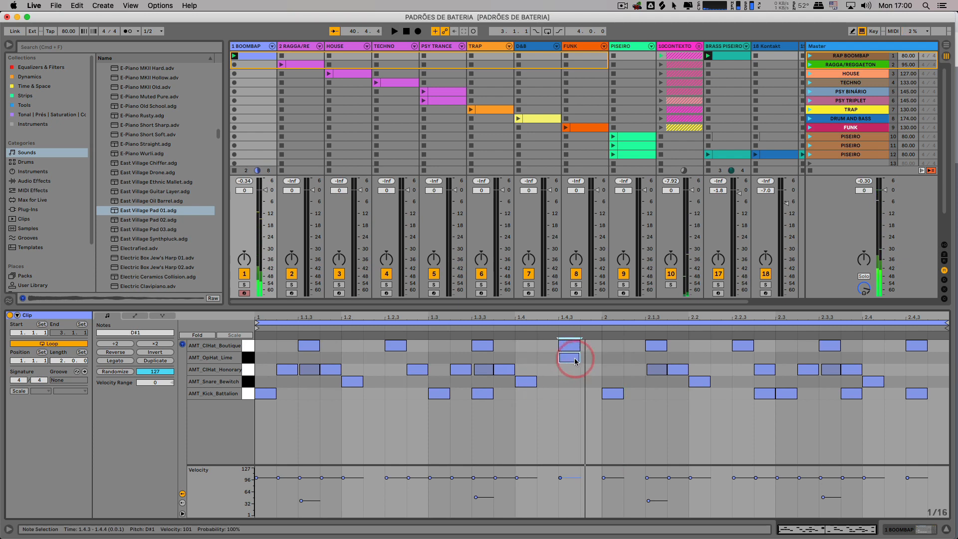
key("space")
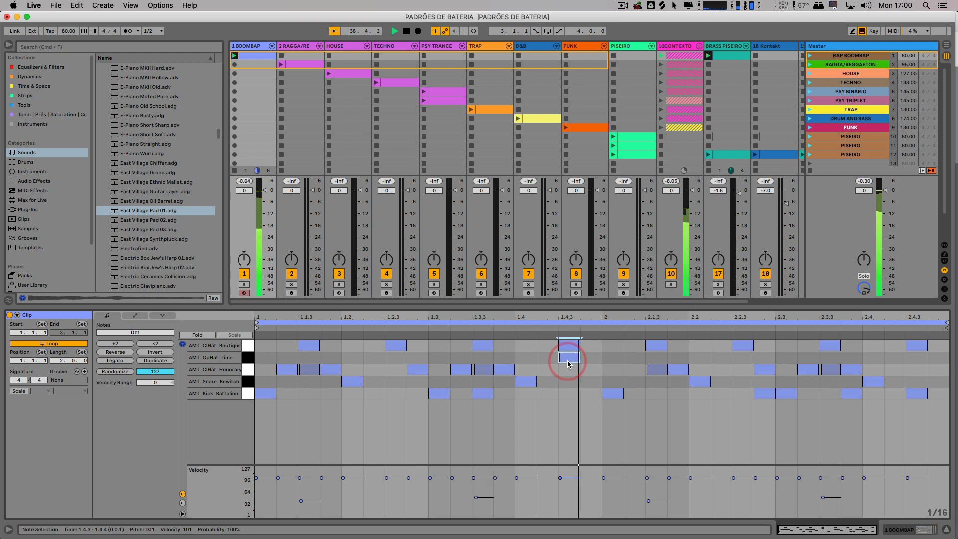
left_click(913, 359)
key("space")
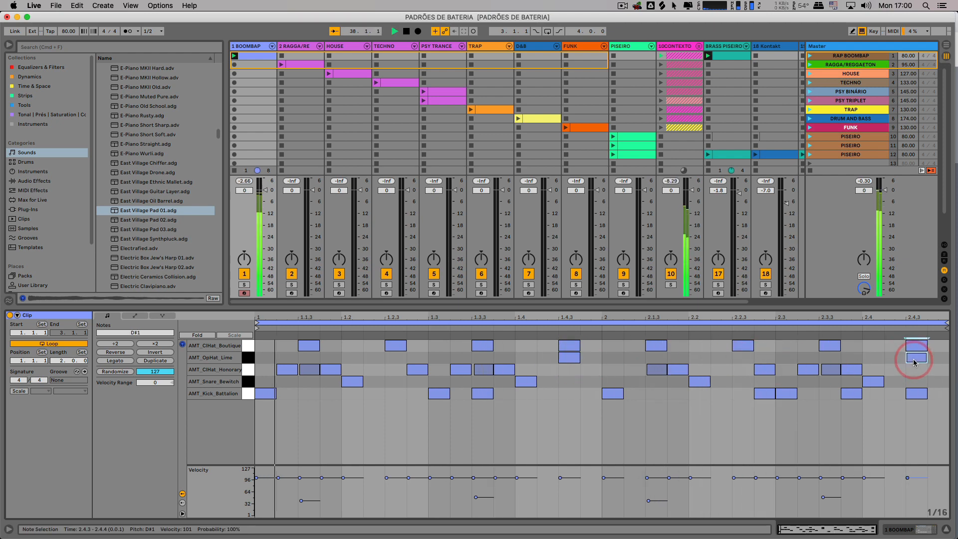
double_click(914, 359)
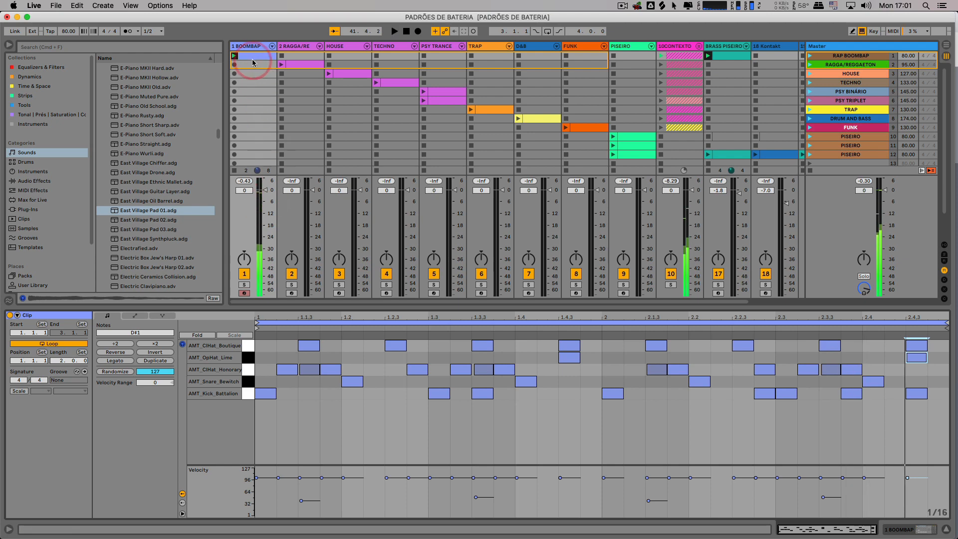
- Delete the clip in the 1 BOOMBAP track's first slot and create a new empty one-bar MIDI clip there
key("Delete")
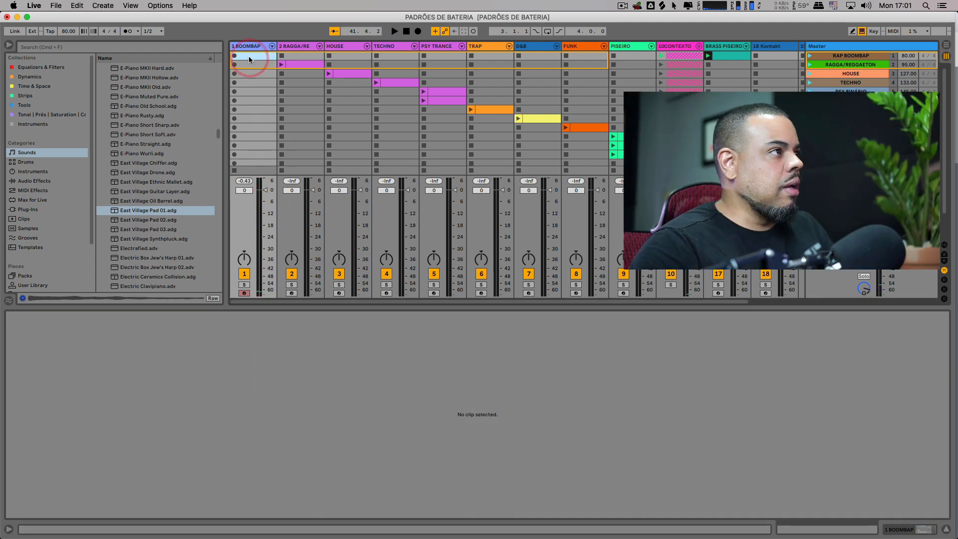
double_click(249, 56)
left_click(305, 371)
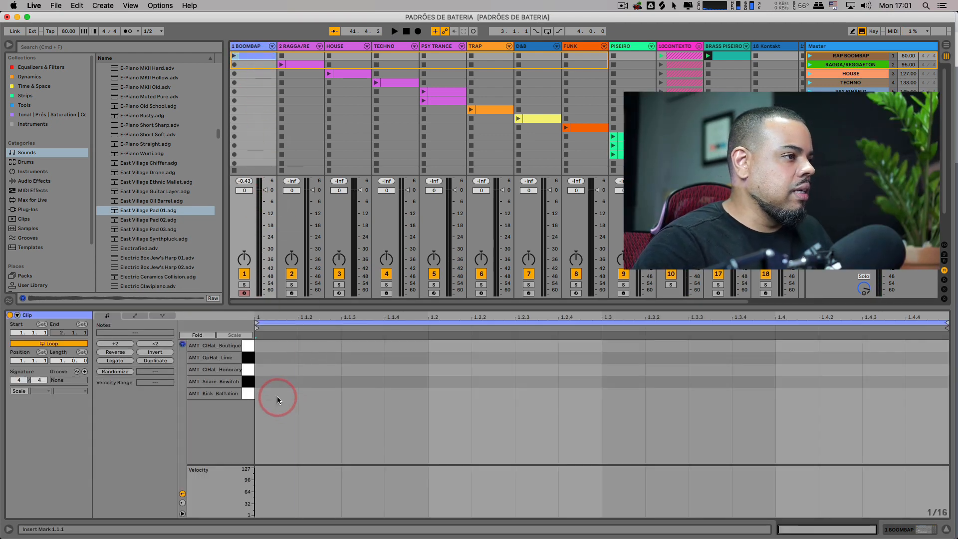
- Add AMT_Kick_Battalion notes on beats 1 and 3 and AMT_Snare_Bewitch notes on beats 2 and 4
double_click(278, 397)
double_click(431, 381)
double_click(610, 394)
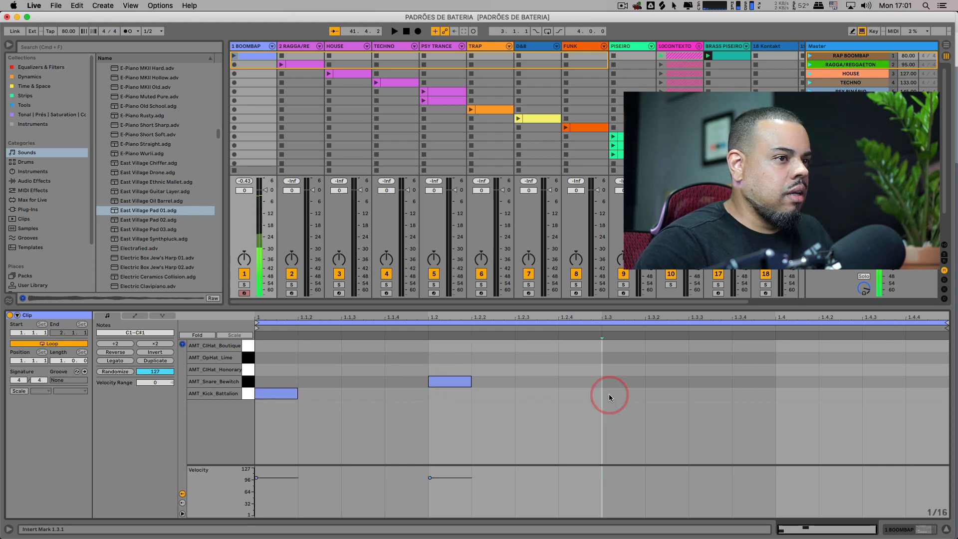
double_click(784, 381)
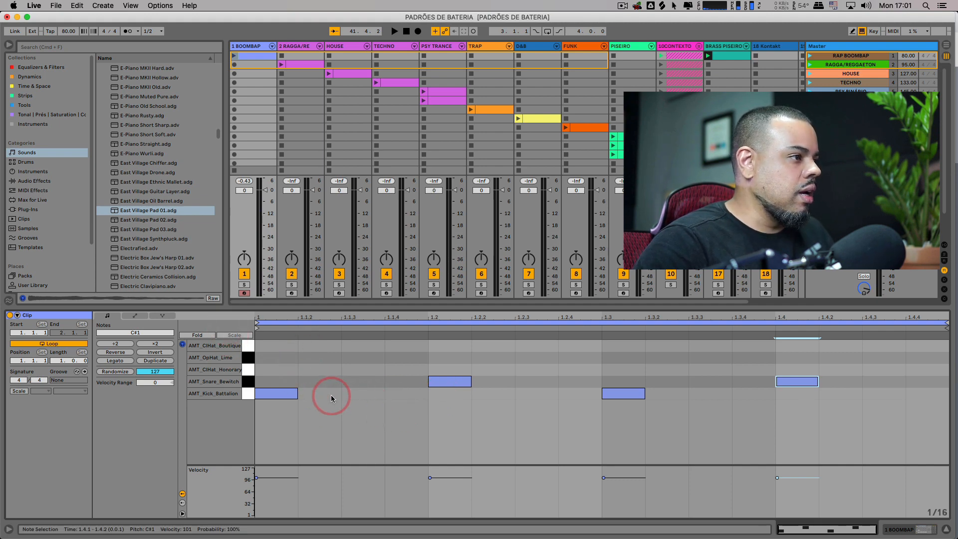
- Play the one-bar pattern, add an AMT_Kick_Battalion note at 1.1.4 and move the beat 3 kick to 1.3.4
key("space")
key("space")
left_click(211, 33)
left_click(235, 57)
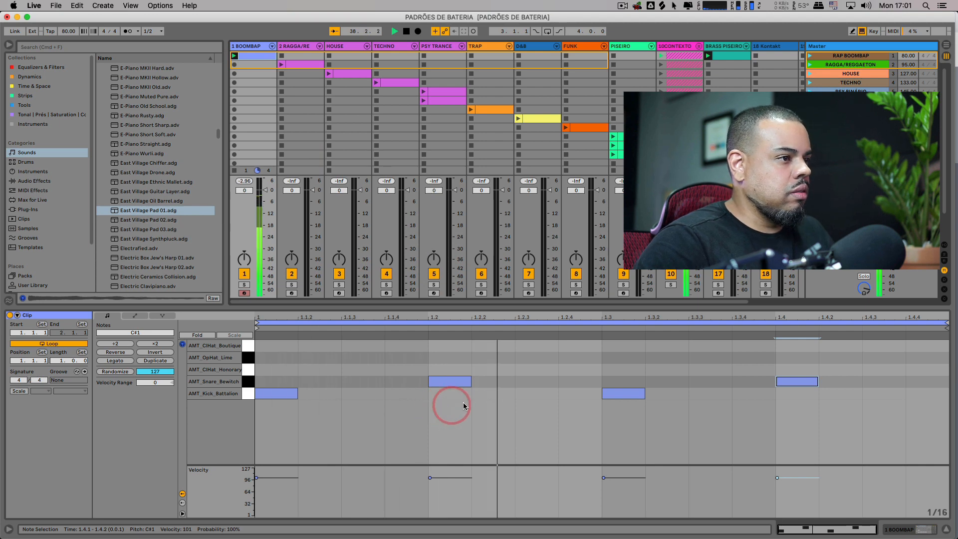
left_click(423, 394)
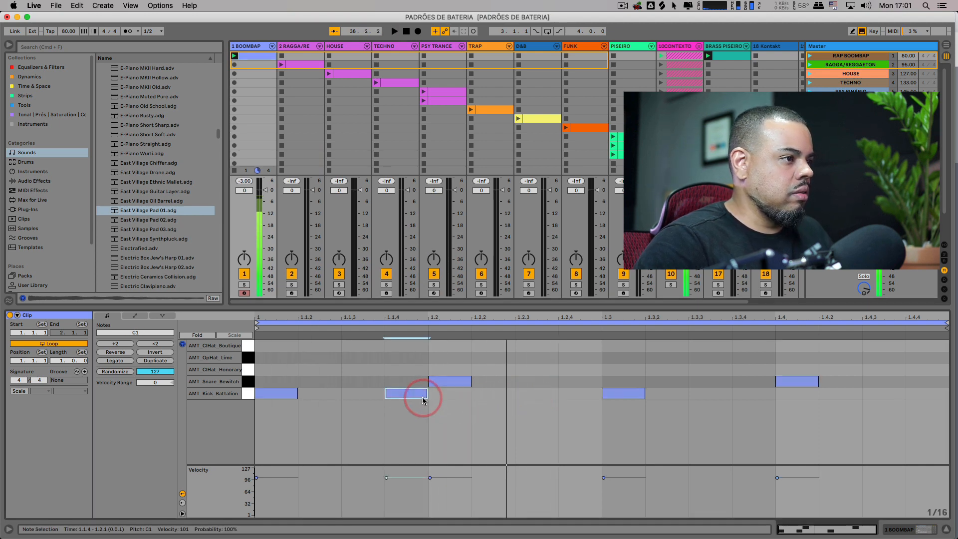
left_click_drag(644, 397, 739, 400)
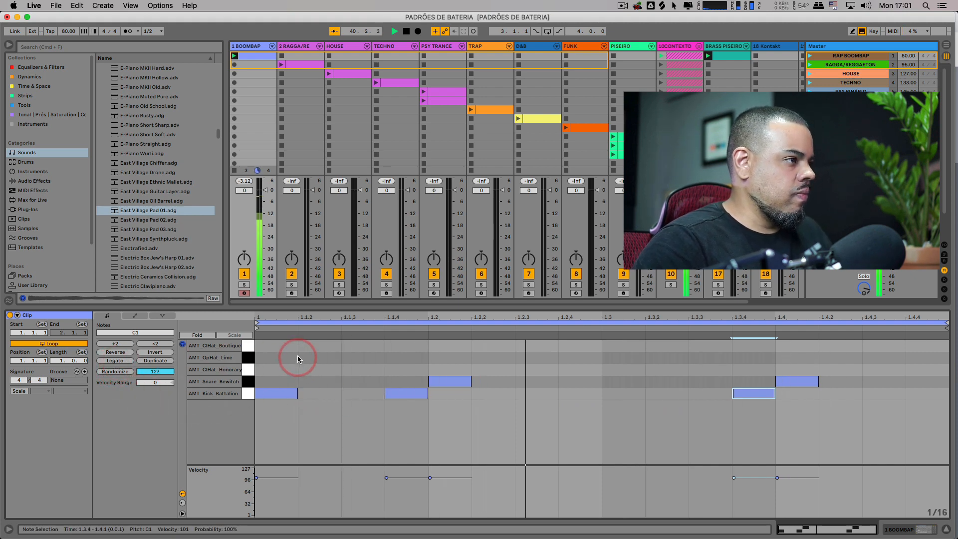
key("space")
- Add AMT_ClHat_Boutique notes at 1.1.1, 1.1.3 and 1.2.1, playing the pattern in between
double_click(287, 345)
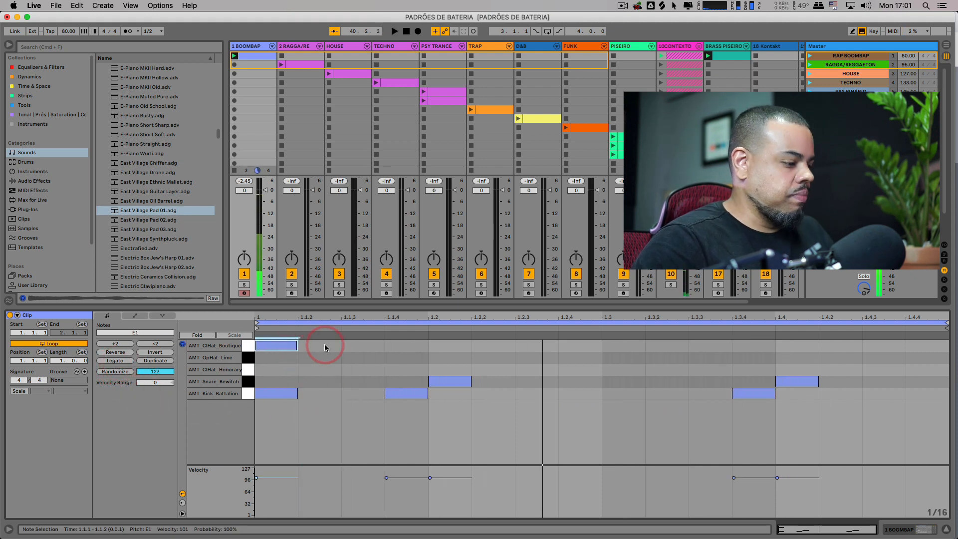
double_click(343, 348)
key("space")
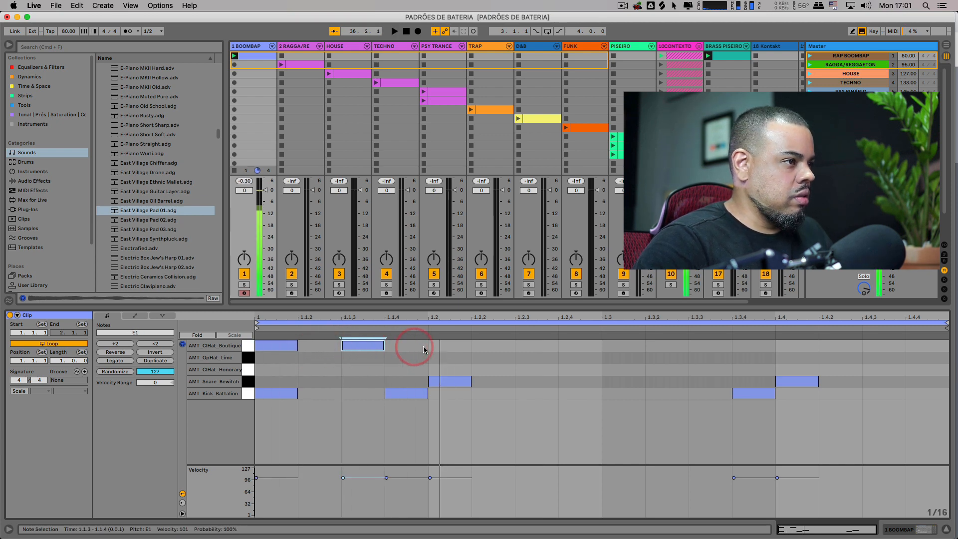
double_click(445, 348)
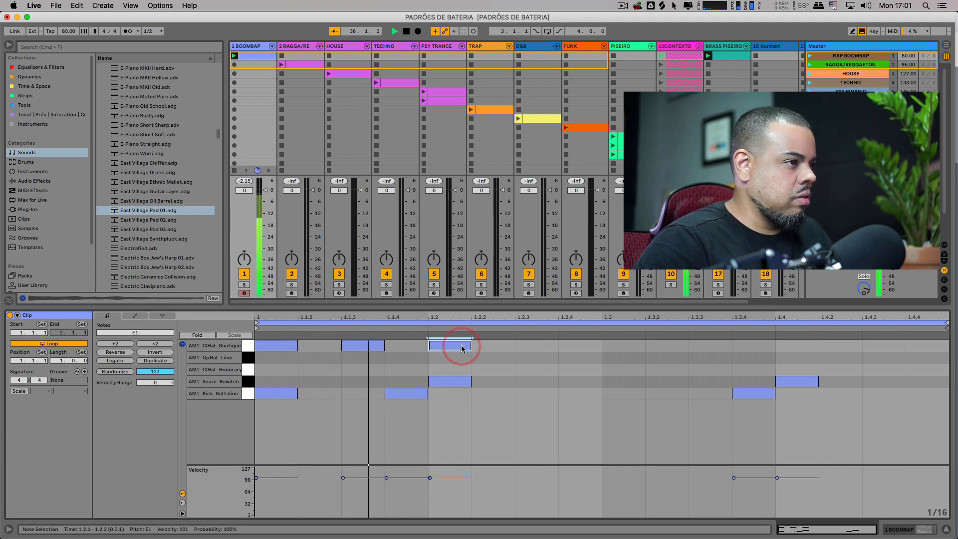
- Add an AMT_ClHat_Boutique note at 1.1.4 and lower its velocity to 39
left_click(404, 347)
double_click(405, 346)
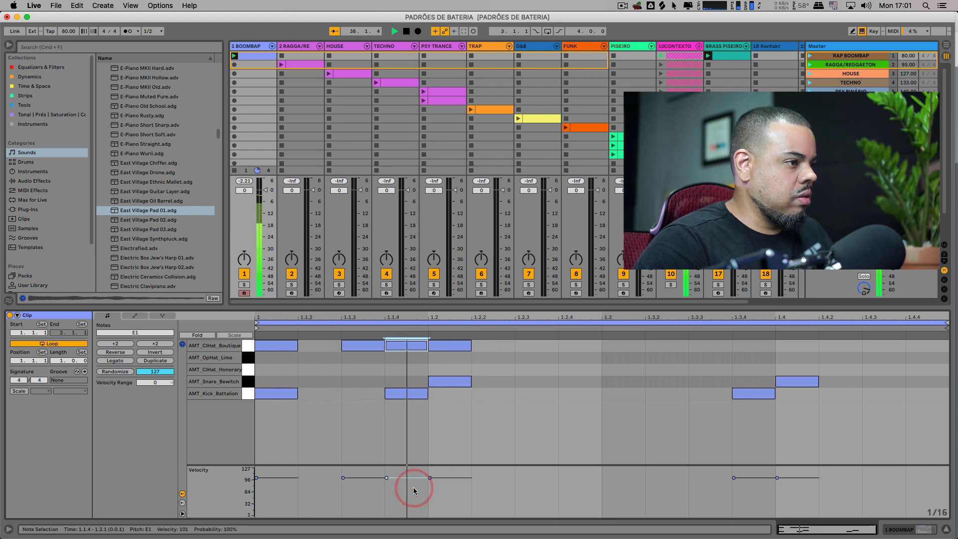
left_click_drag(389, 481, 396, 500)
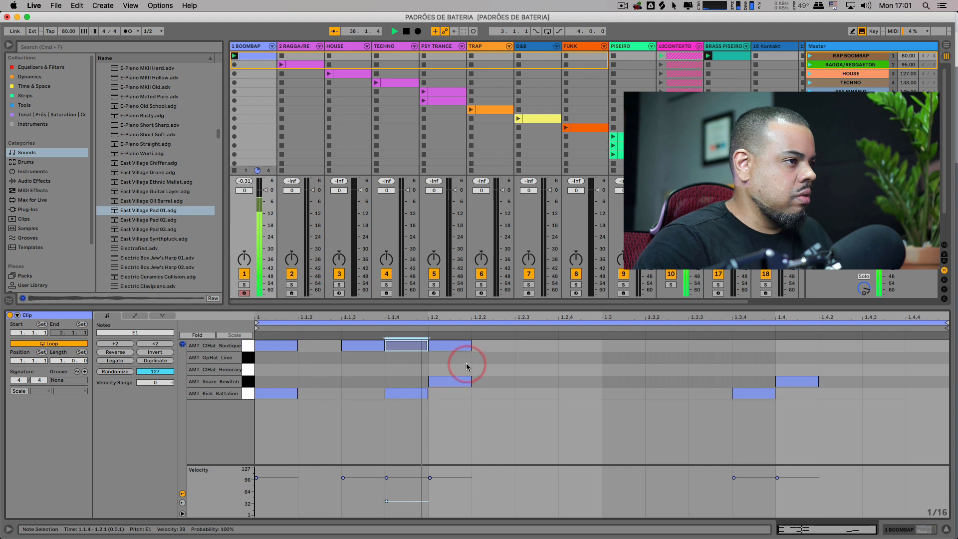
key("space")
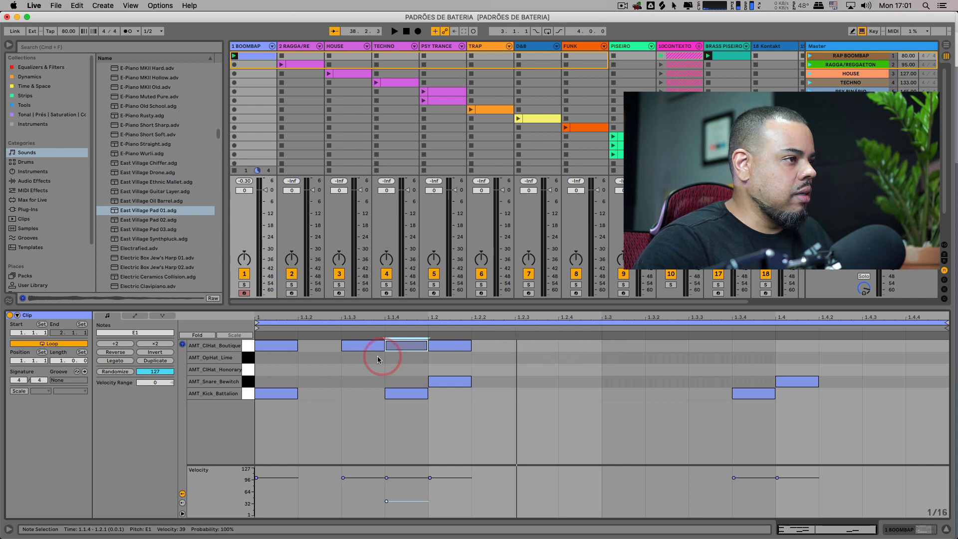
- Copy the three AMT_ClHat_Boutique notes from 1.1.3 to 1.2.1 and paste them at 1.2.3, 1.3.3 and 1.4.3
left_click_drag(349, 357, 453, 344)
left_click(516, 348)
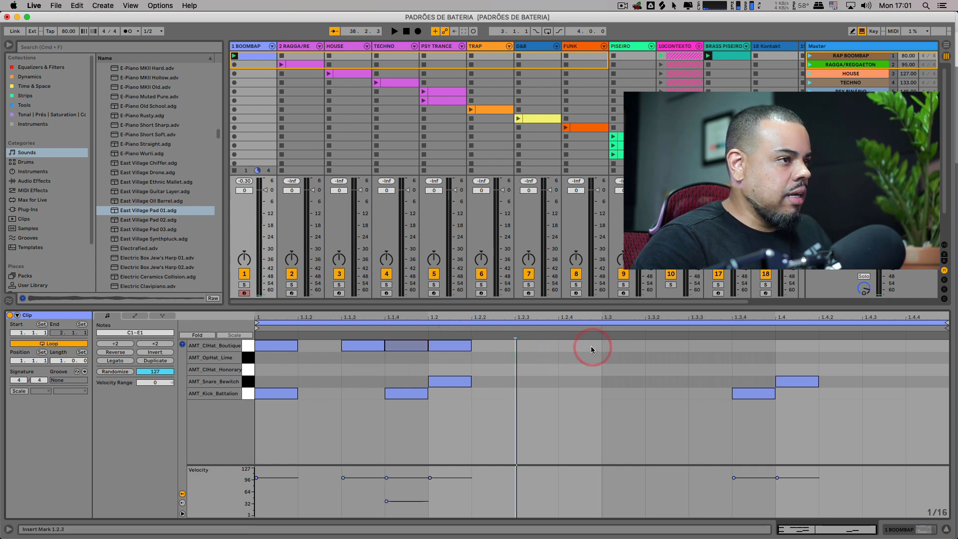
key("super+v")
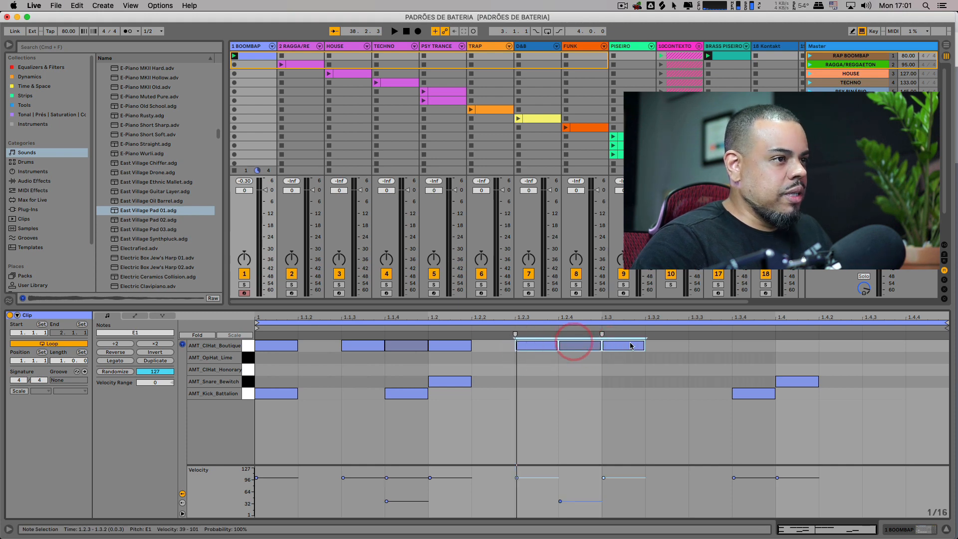
left_click(690, 348)
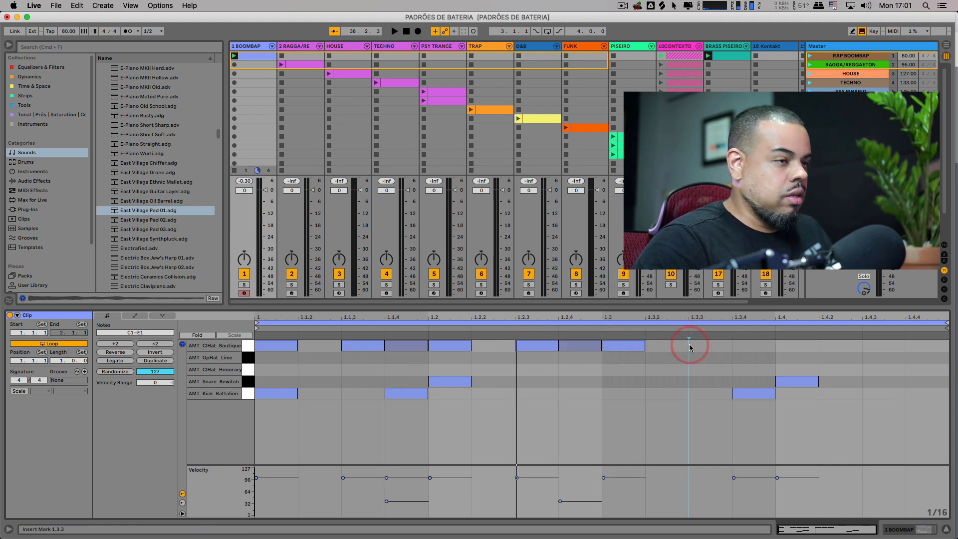
key("super+v")
left_click(867, 349)
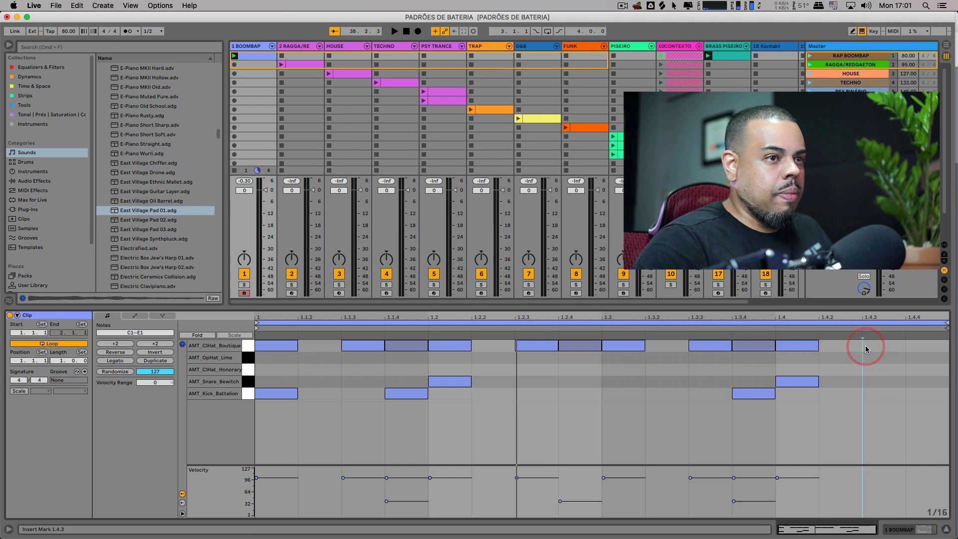
key("super+v")
- Delete the surplus AMT_ClHat_Boutique note at 2.1.1, beyond the loop end, and play the pattern
key("space")
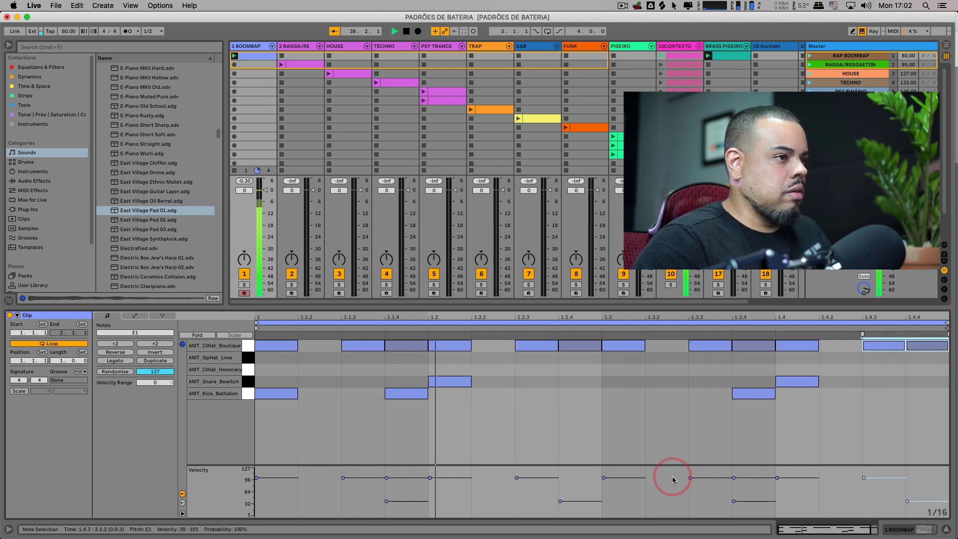
scroll(674, 494, "right", 2)
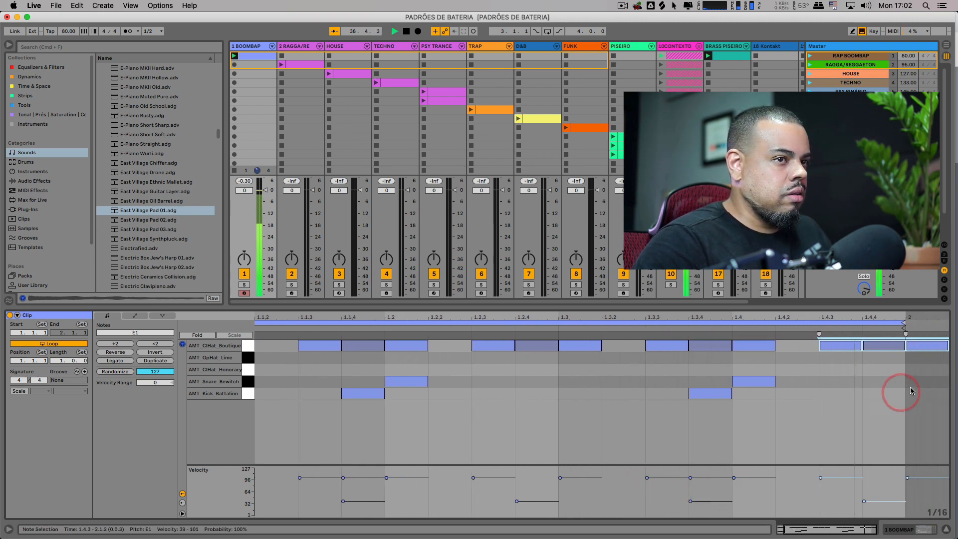
key("space")
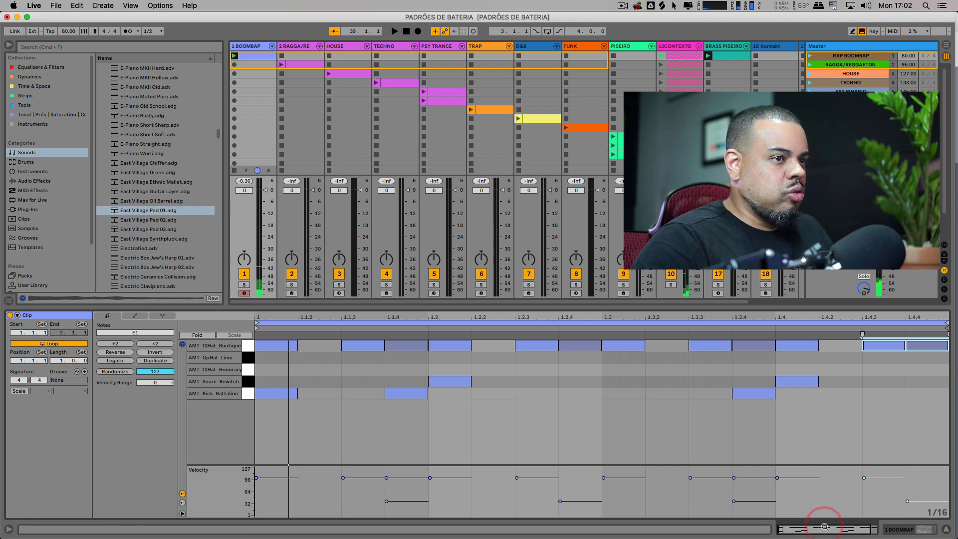
left_click_drag(825, 527, 849, 451)
left_click(933, 345)
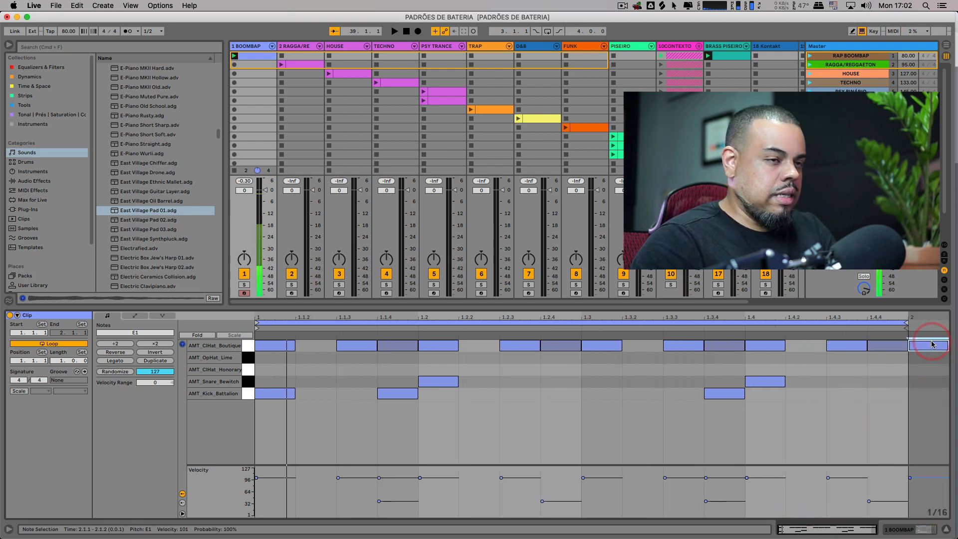
key("Delete")
key("space")
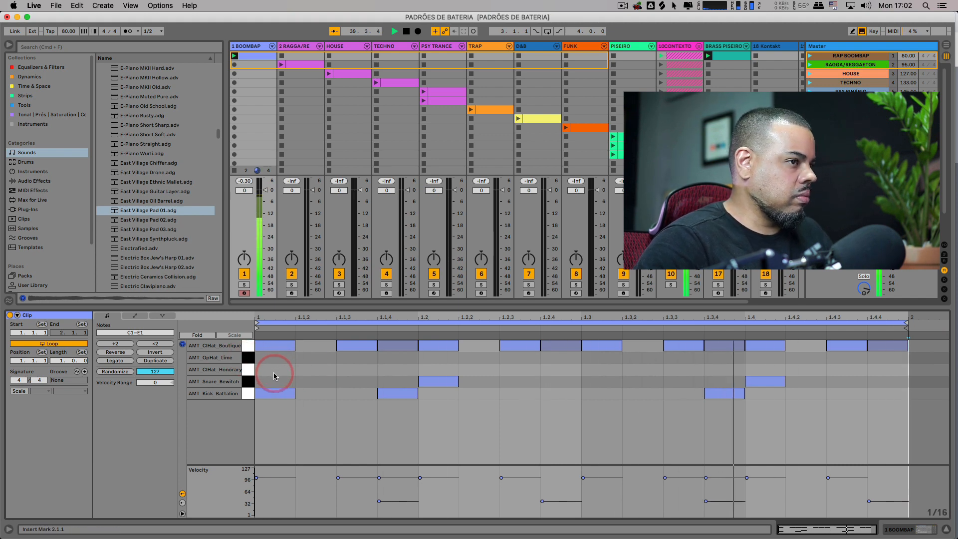
key("space")
- Audition AMT_ClHat_Honorary, add its notes at 1.1.2 and 1.3.2 and play the pattern with them
left_click(246, 372)
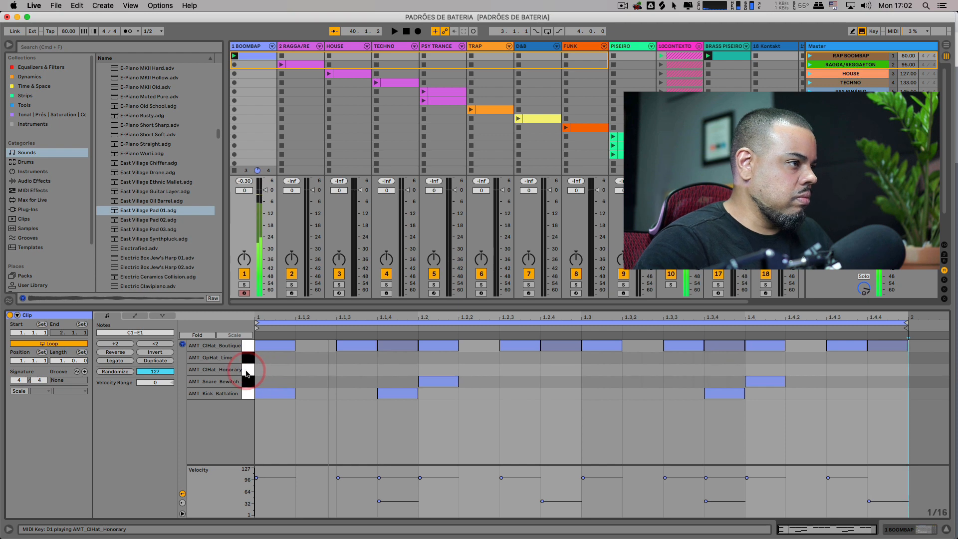
double_click(311, 370)
key("space")
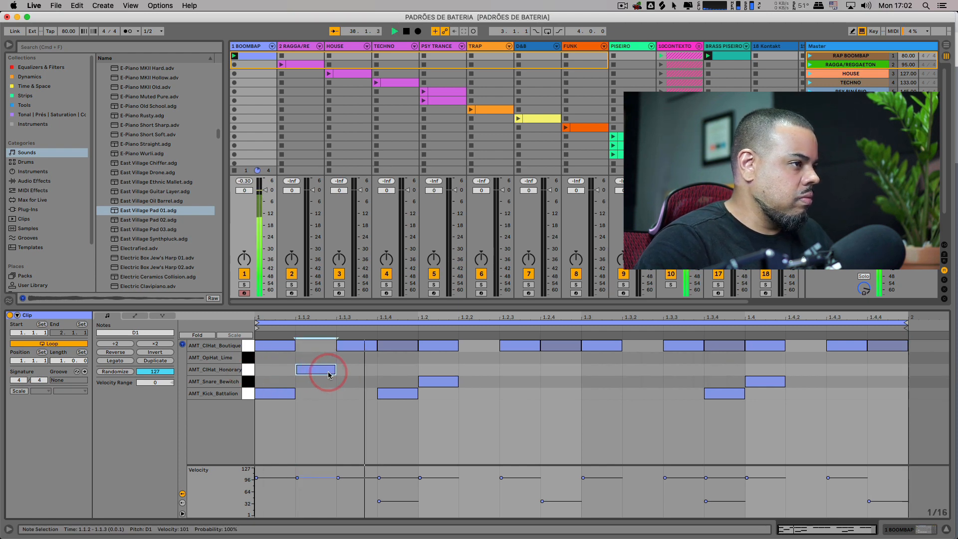
key("space")
double_click(647, 372)
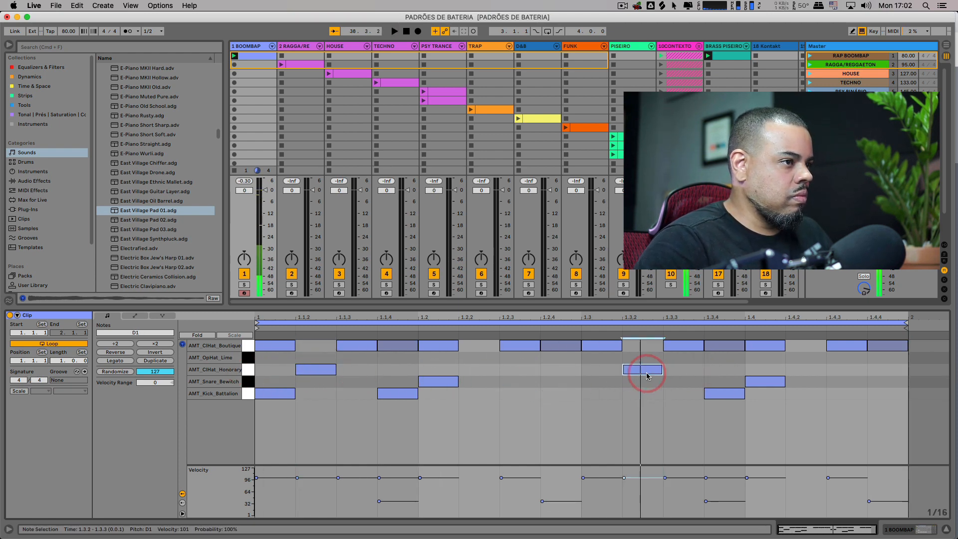
key("space")
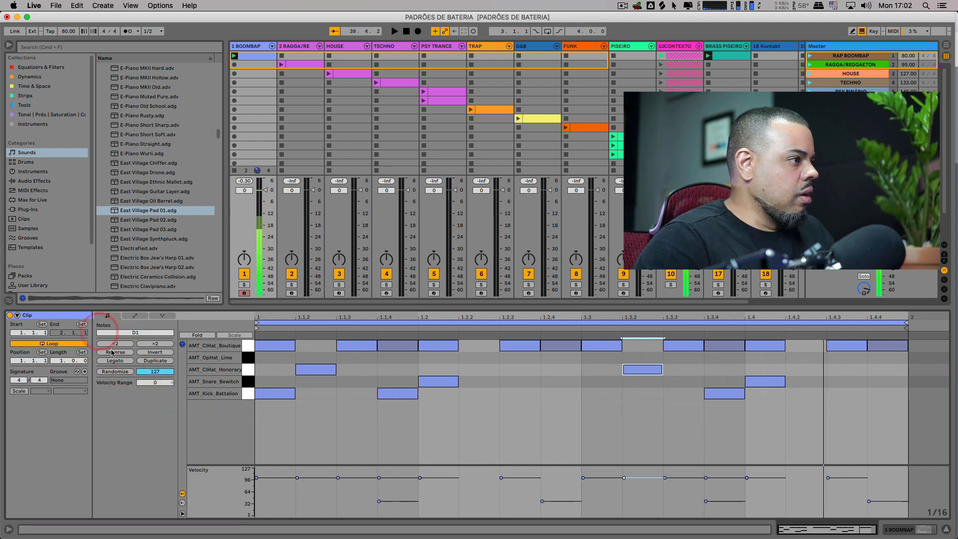
- Duplicate the clip's loop to two bars, add an AMT_Kick_Battalion note at 1.4.4 and play the result
left_click(163, 361)
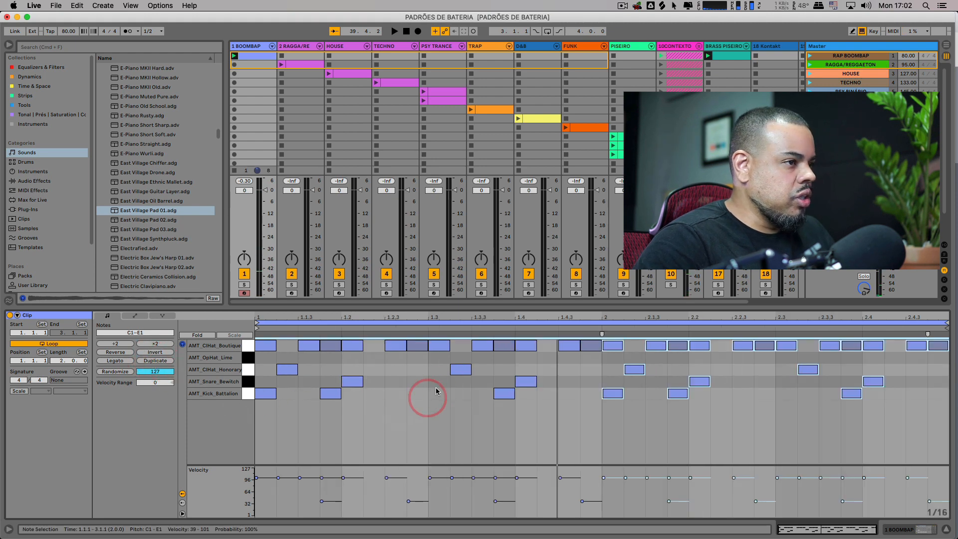
double_click(591, 397)
key("space")
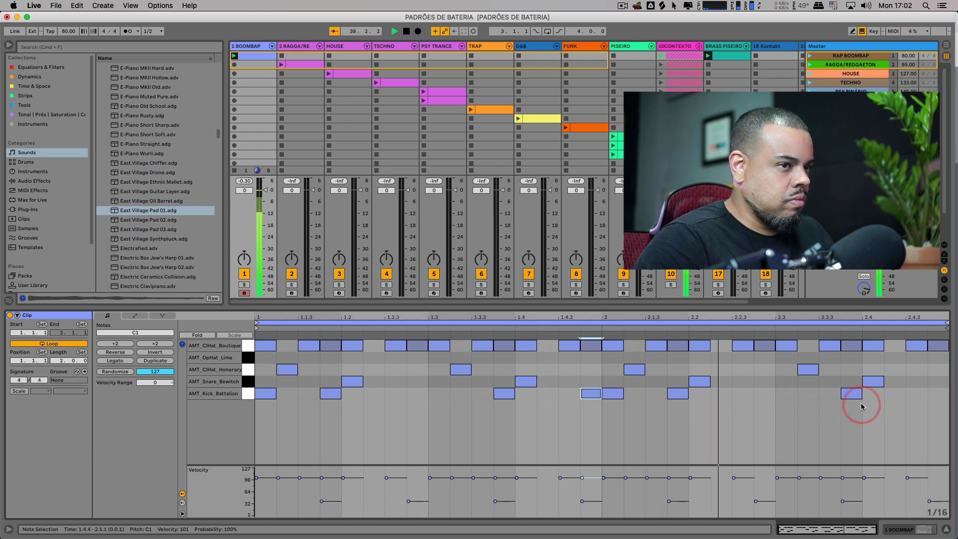
key("space")
- Add AMT_Kick_Battalion notes at 2.2.4, 2.3.1, 2.4.1 and 2.4.4, delete the snare at 2.4.1 and play the pattern
double_click(765, 394)
double_click(787, 394)
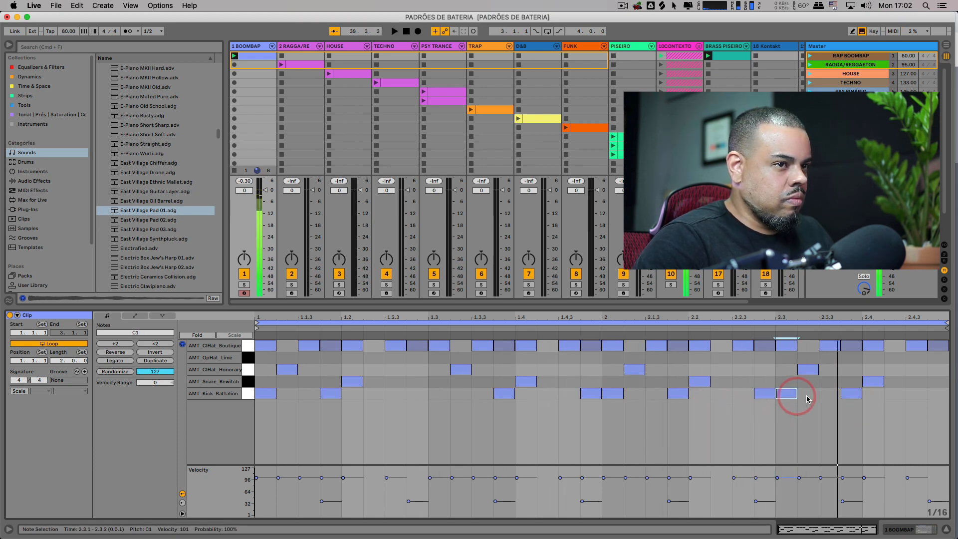
double_click(874, 395)
double_click(935, 395)
key("space")
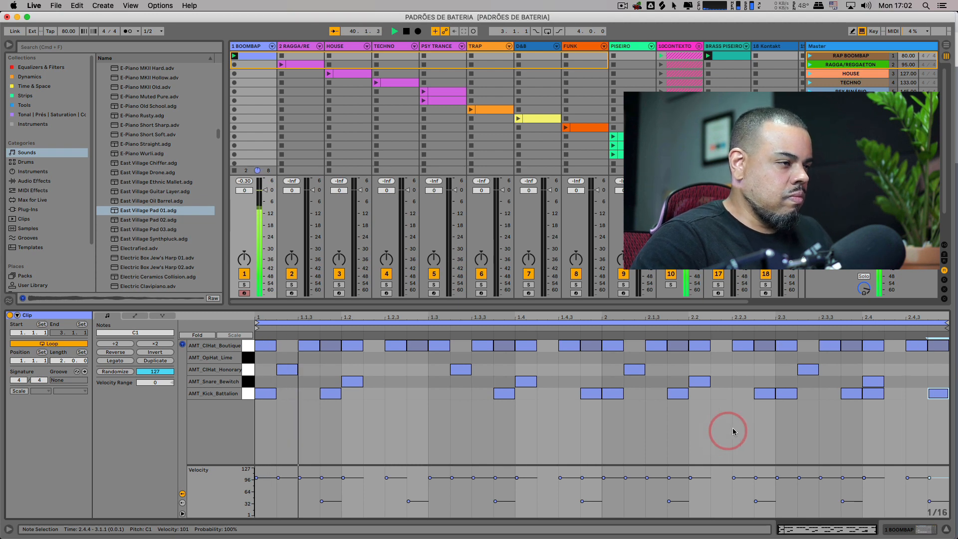
double_click(879, 382)
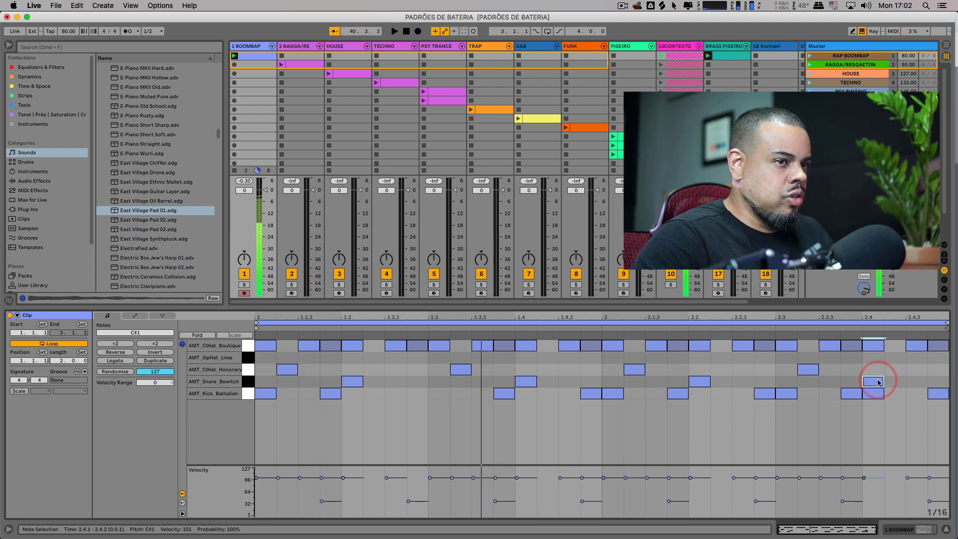
key("space")
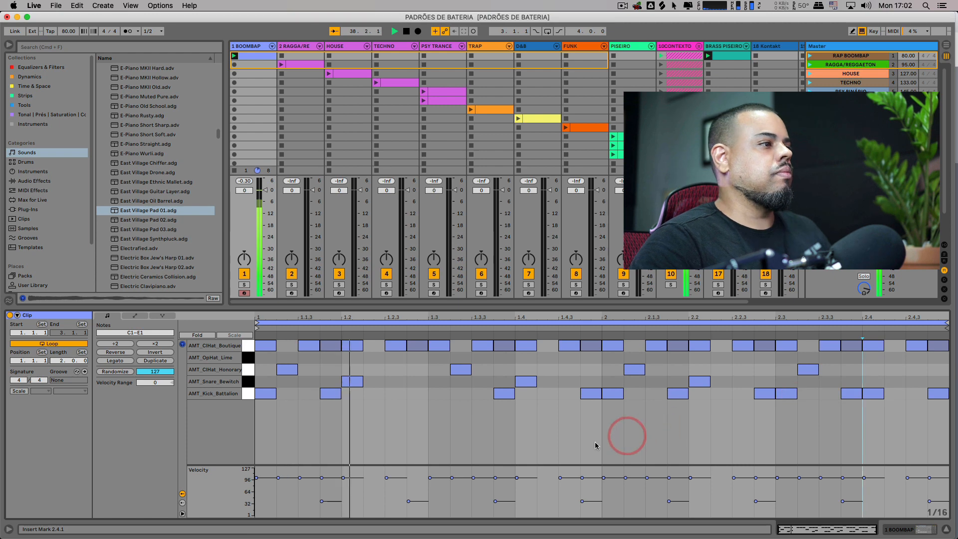
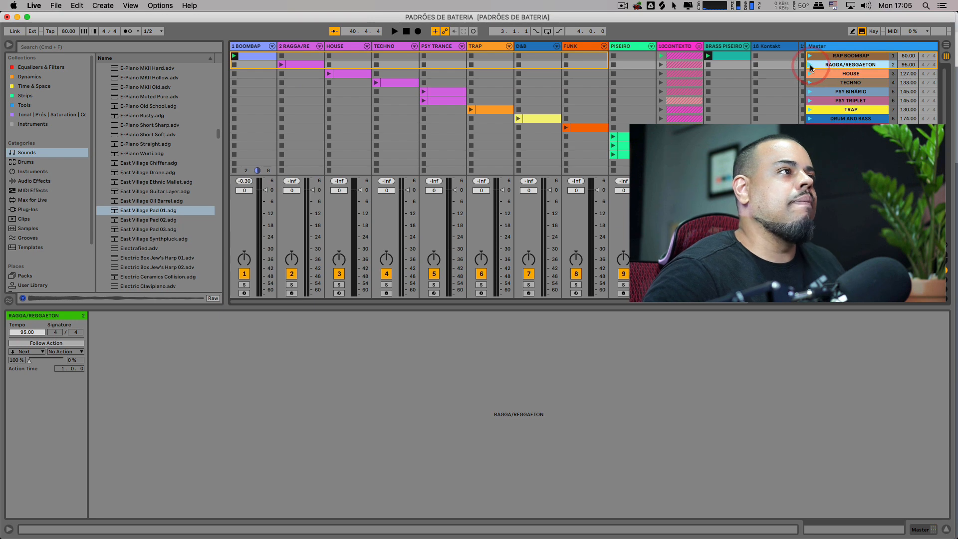
- Examine the 2 RAGGA/REGGAETON track's clip during playback and compare the tempos of the RAP BOOMBAP and RAGGA/REGGAETON scenes
left_click(297, 64)
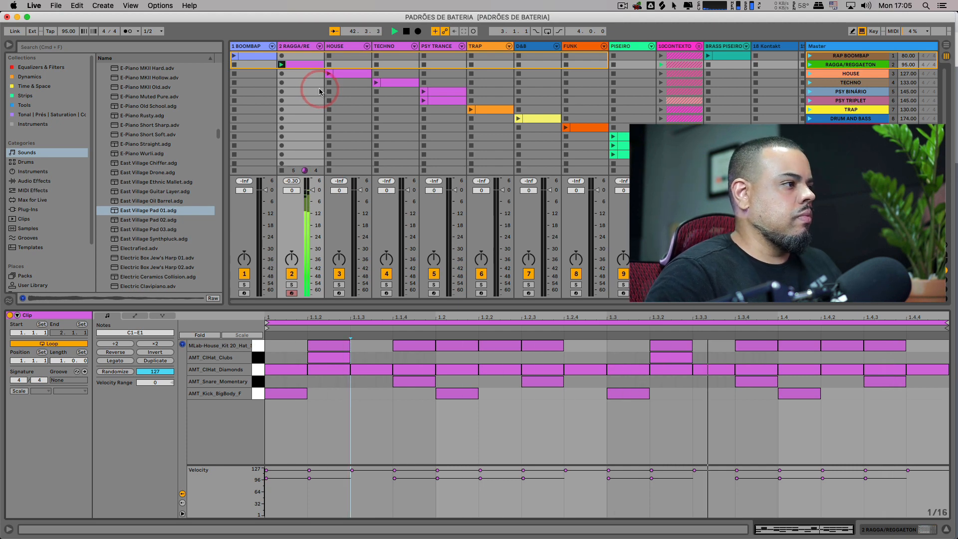
key("space")
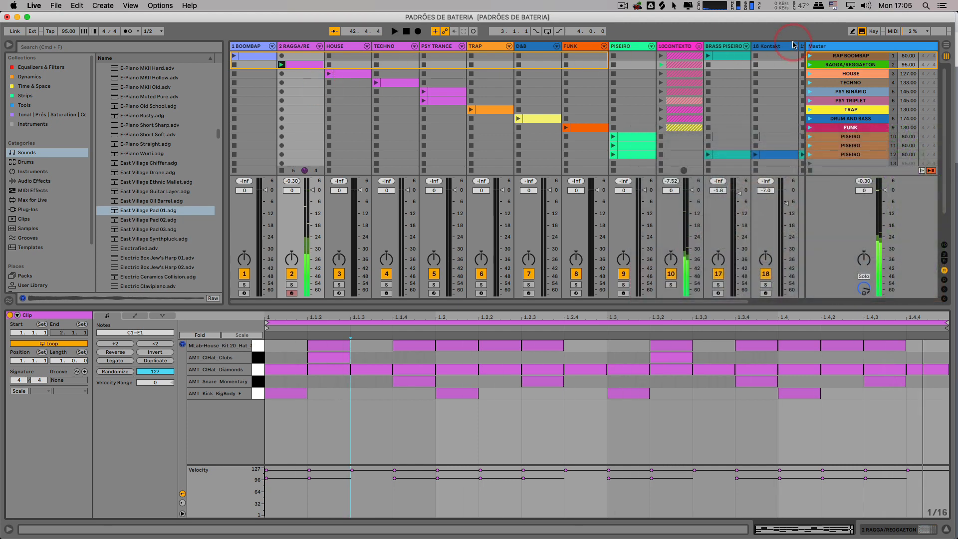
left_click(834, 65)
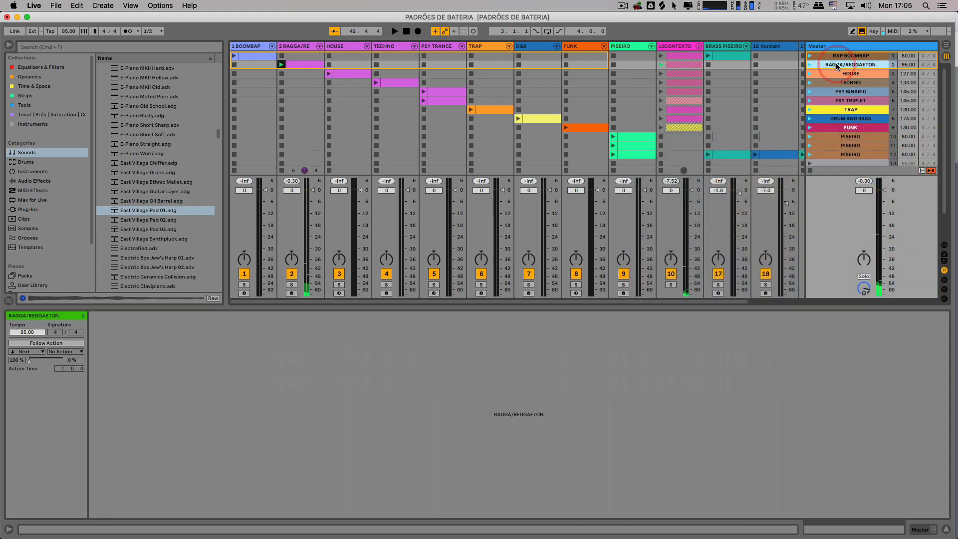
left_click(907, 56)
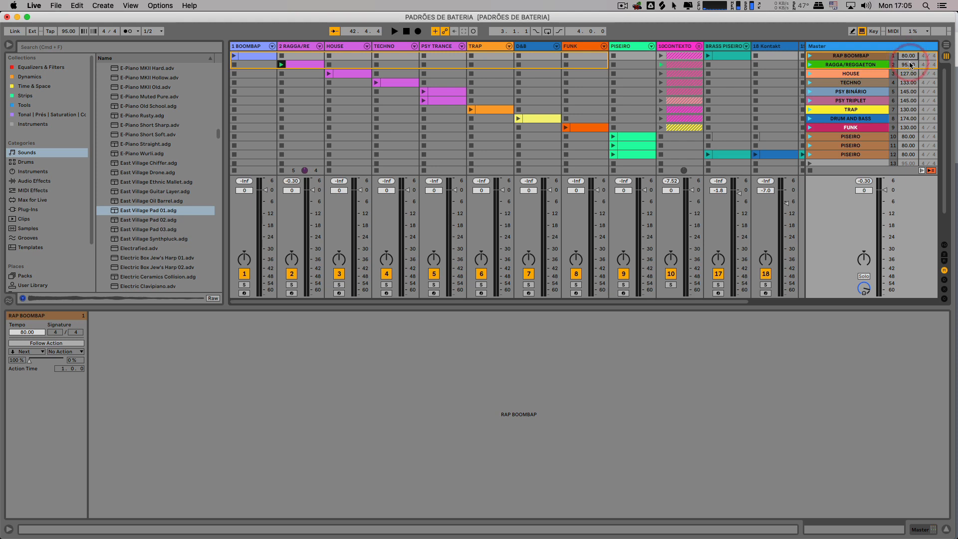
left_click(907, 65)
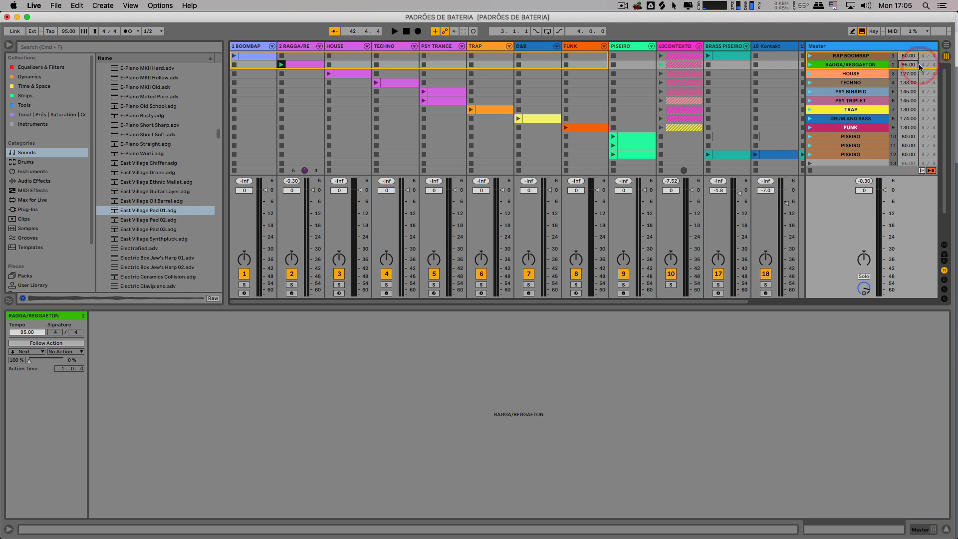
- Move the 2 RAGGA/REGGAETON track's clip from scene 2 down to its slot in scene 11
left_click(303, 65)
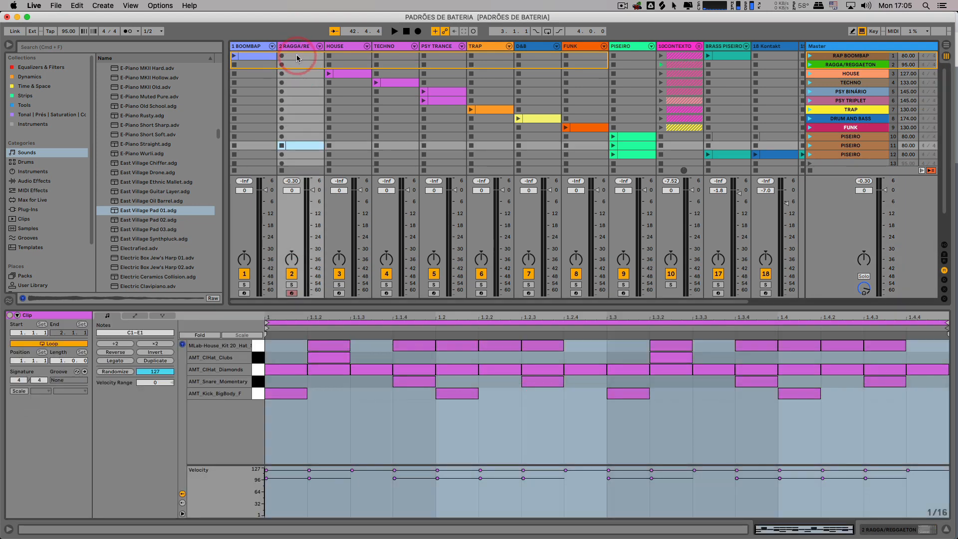
- Create an empty MIDI clip on the 2 RAGGA/REGGAETON track in scene 2, enlarge the note editor and play the scene
double_click(298, 65)
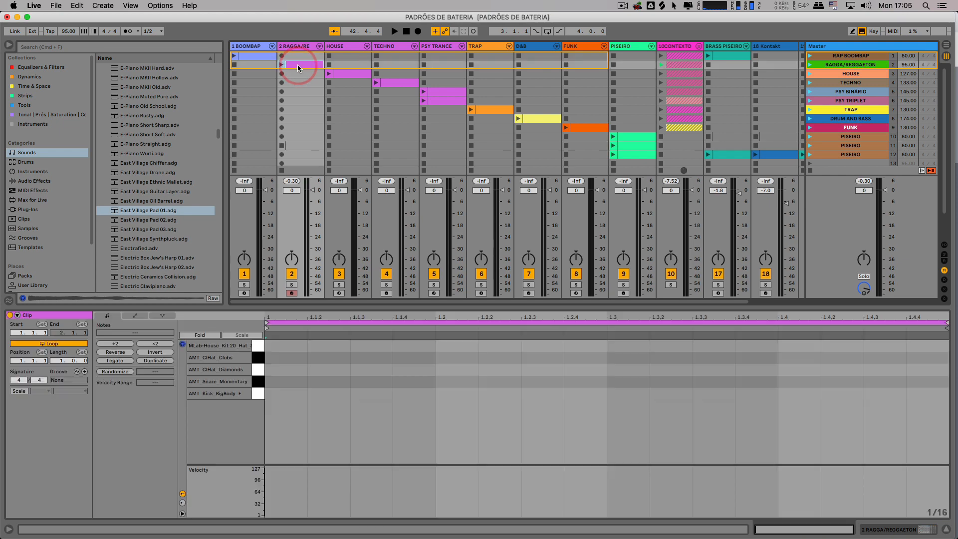
left_click_drag(355, 304, 354, 280)
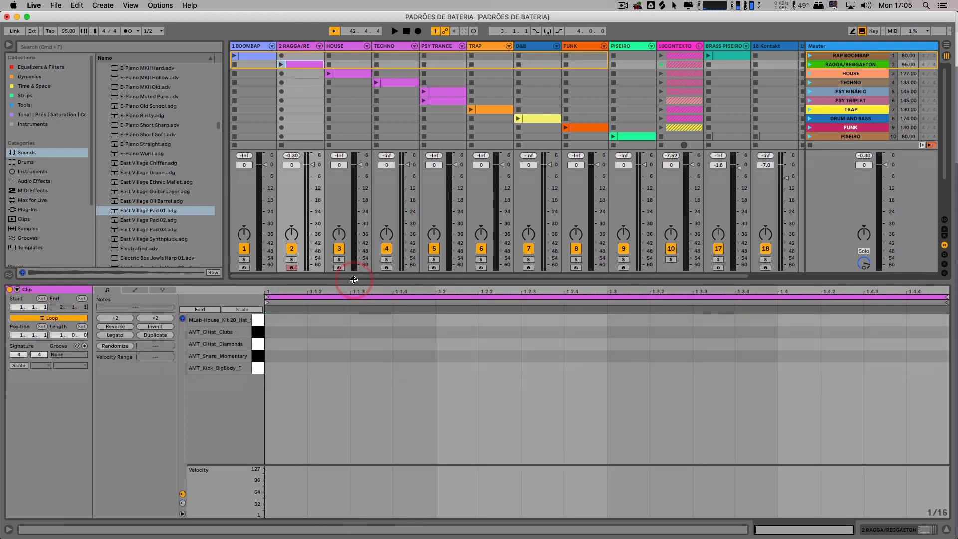
left_click(810, 63)
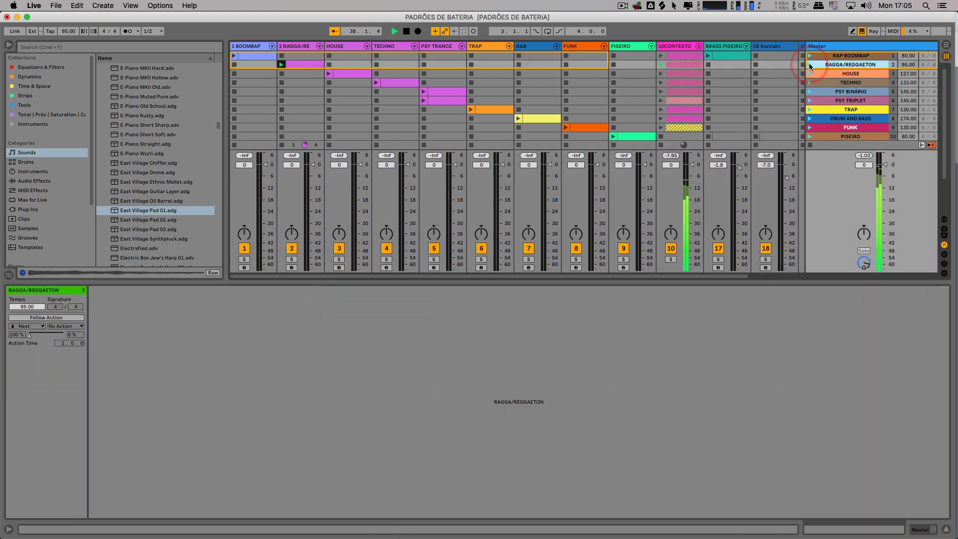
left_click(302, 67)
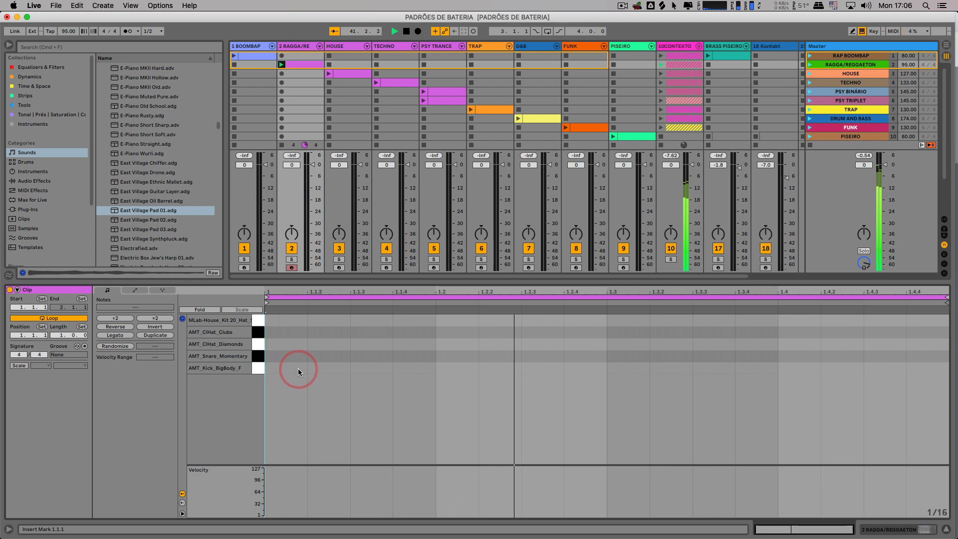
key("space")
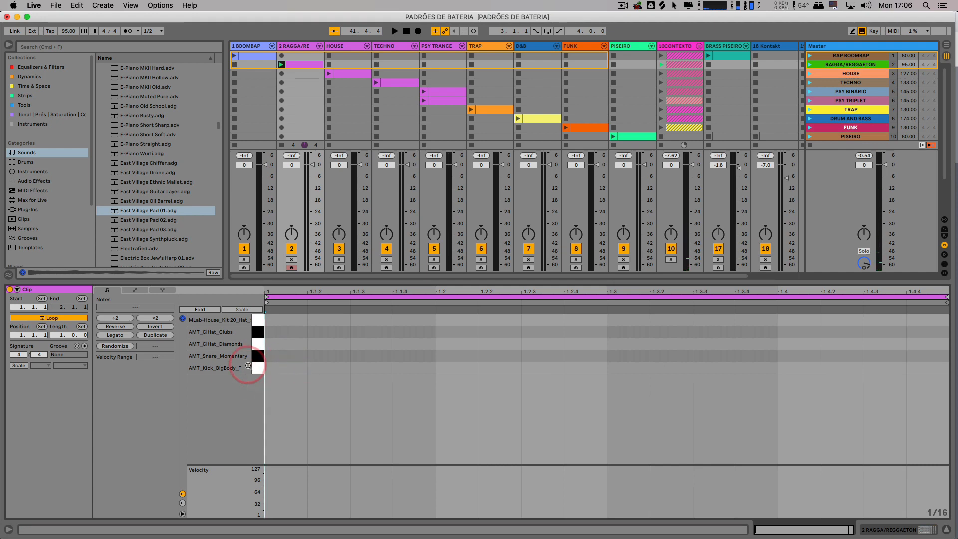
- Add AMT_Kick_BigBody_F notes at 1.1.1, 1.2.1, 1.3.1 and 1.4.1 and play the clip
left_click(258, 369)
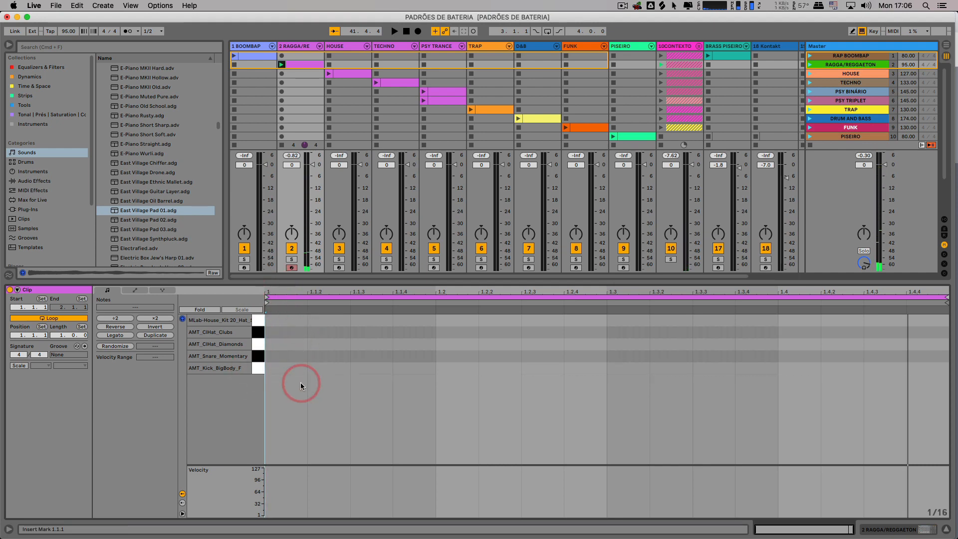
double_click(292, 372)
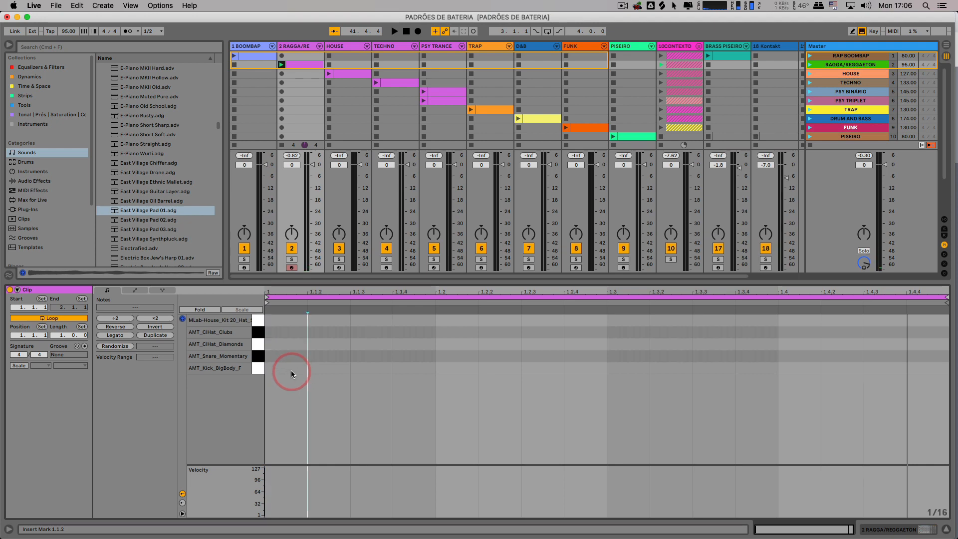
double_click(456, 371)
double_click(643, 370)
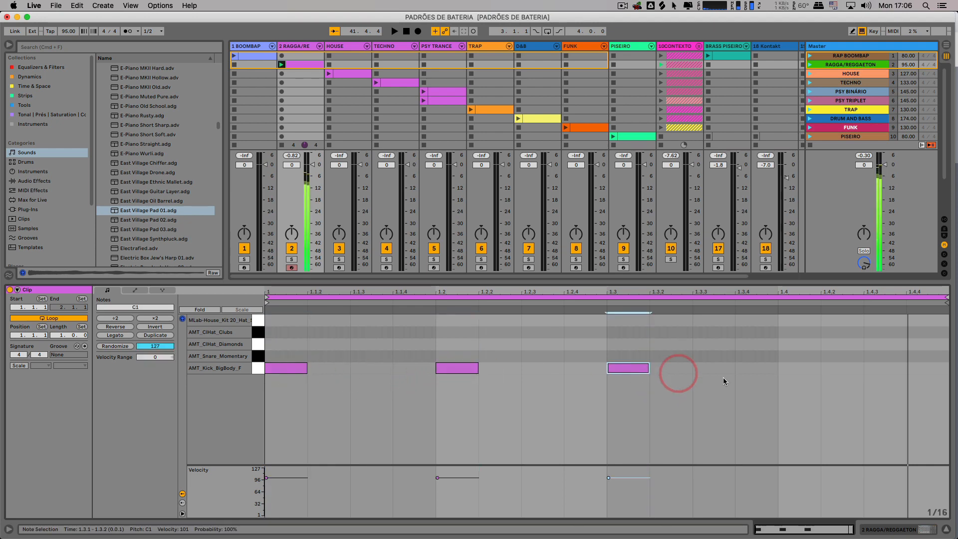
double_click(803, 370)
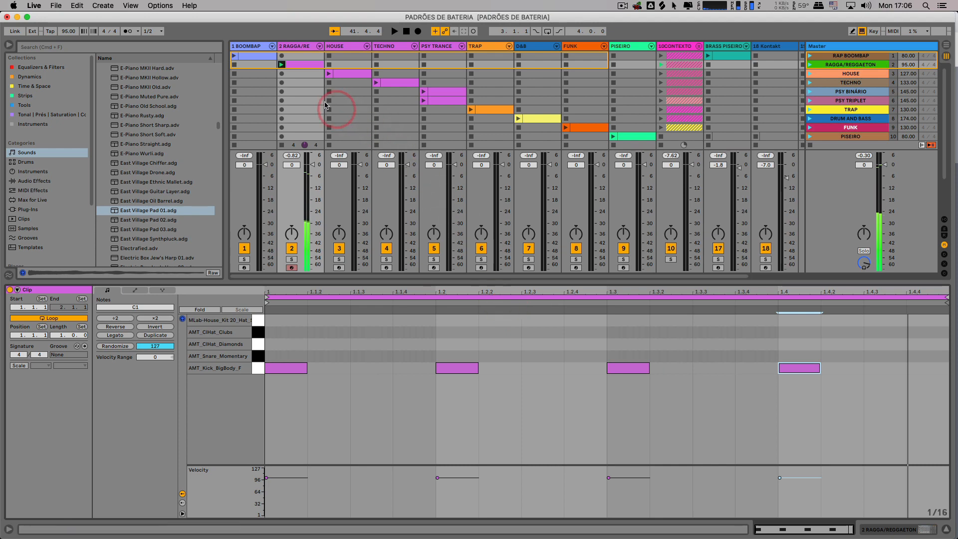
left_click(282, 64)
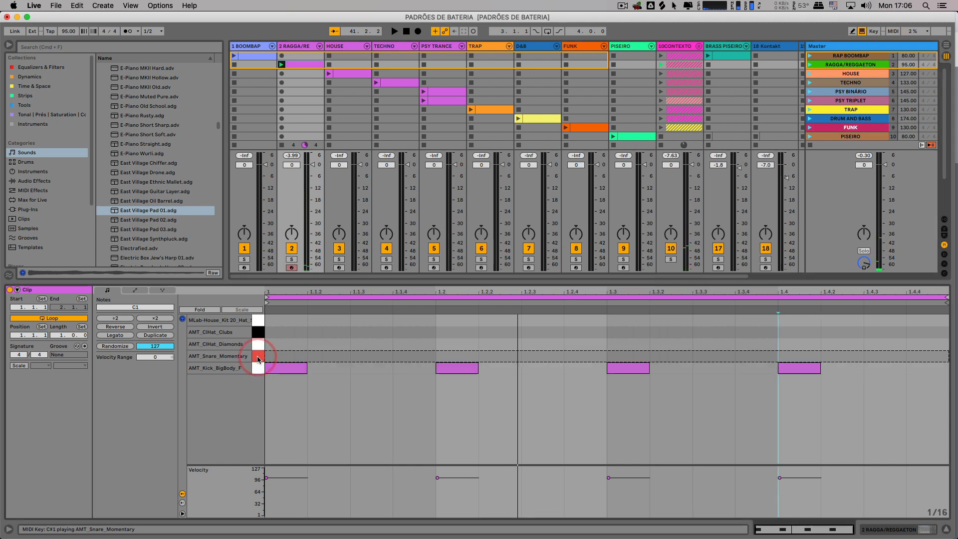
- Add an AMT_Snare_Momentary note at 1.1.4, just before the second kick, and play the pattern
left_click(388, 365)
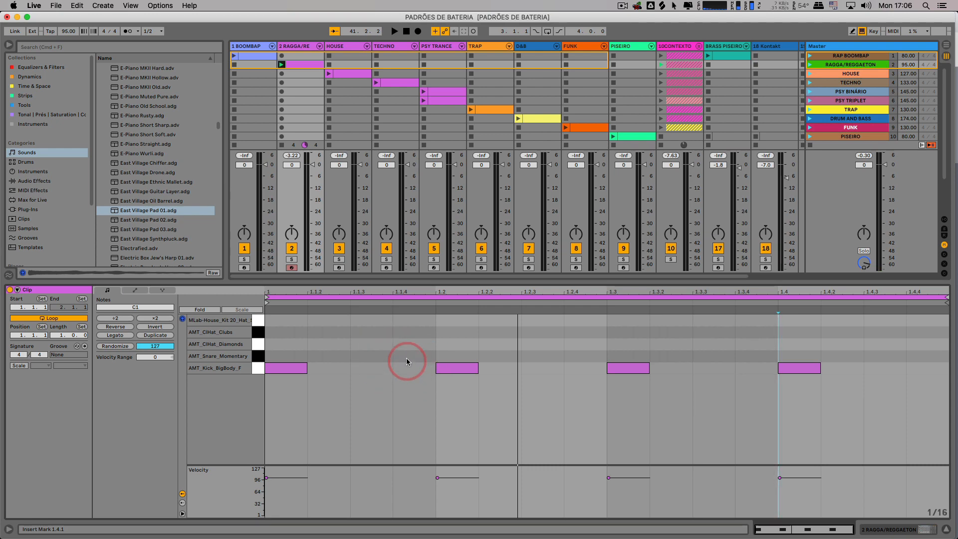
double_click(413, 358)
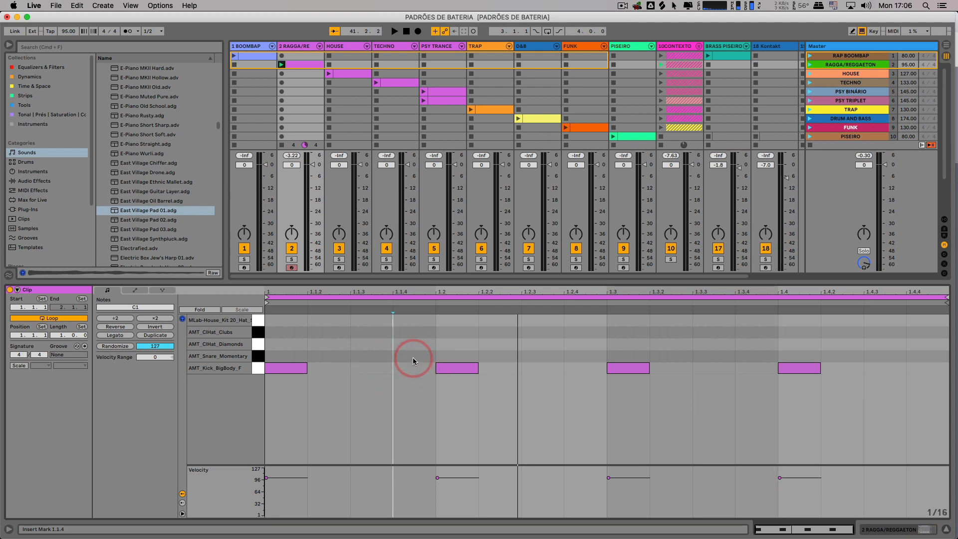
key("space")
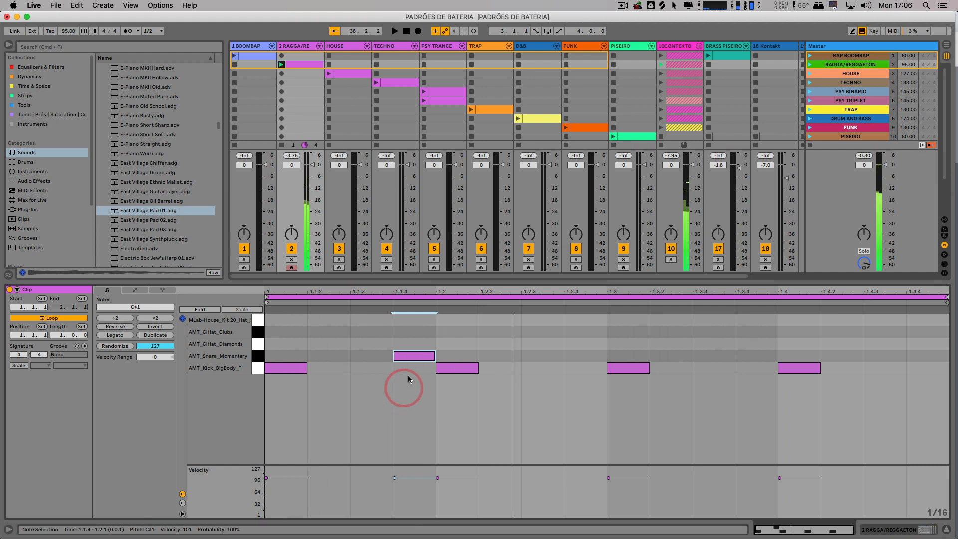
key("space")
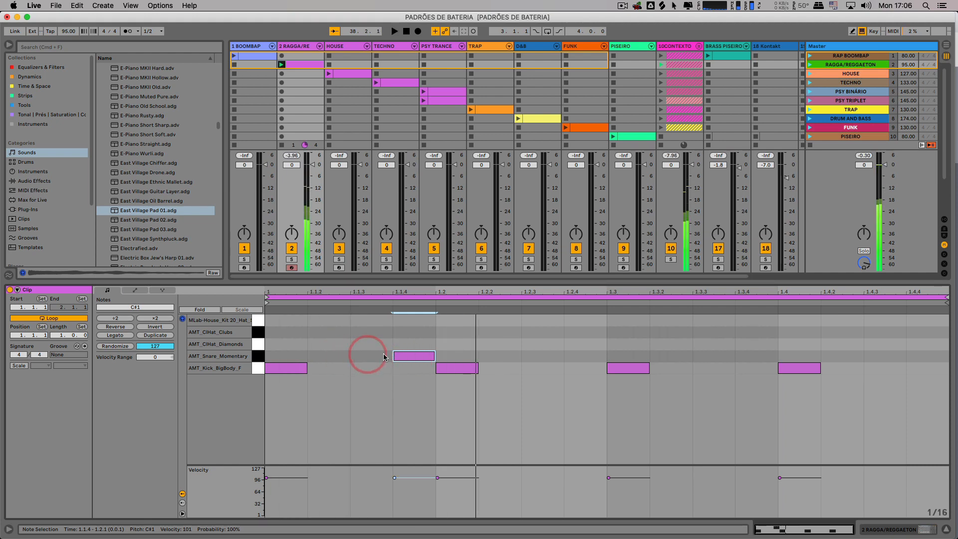
- Add a second AMT_Snare_Momentary note at 1.2.3 and play the kick and snare pattern
double_click(536, 356)
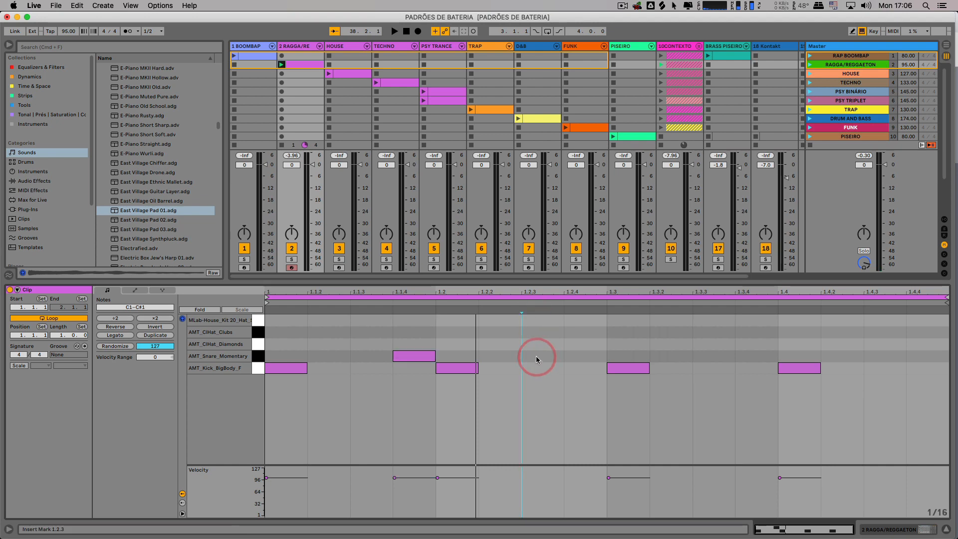
left_click(405, 356)
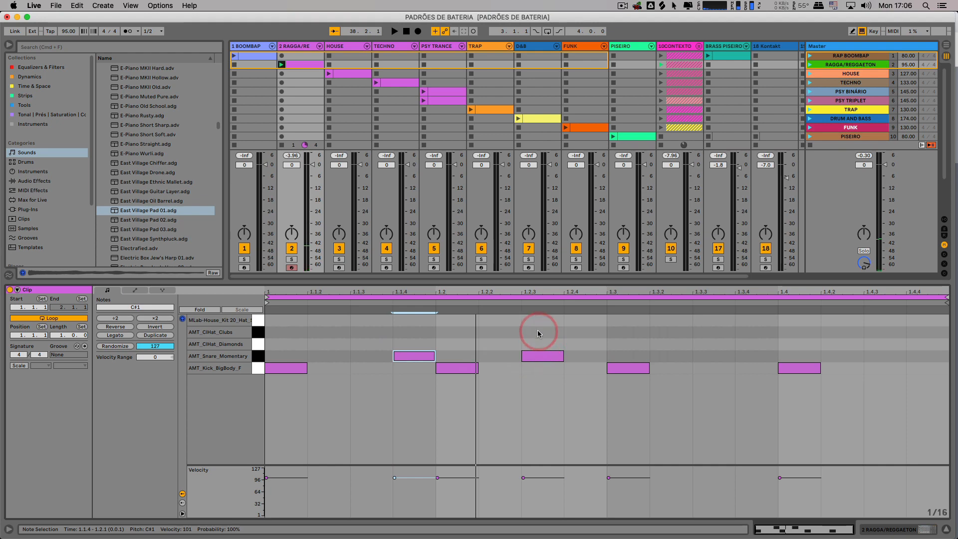
left_click(542, 356)
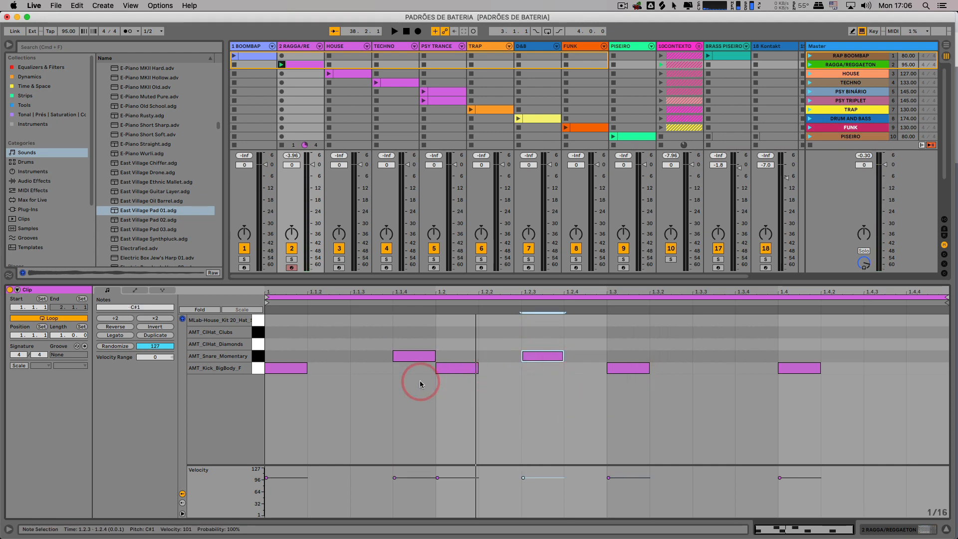
key("space")
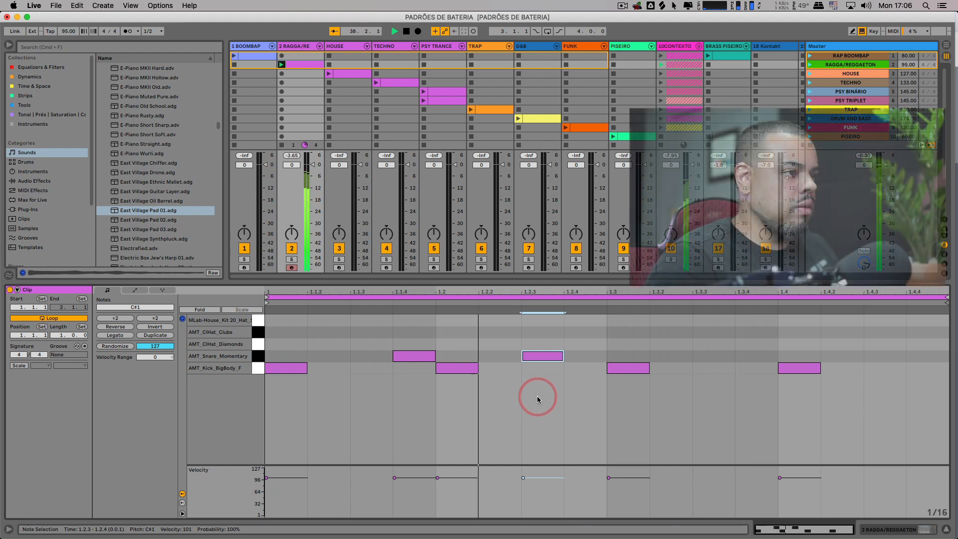
key("space")
- Duplicate the first half-bar's two snare notes to 1.3.4 and 1.4.3 and play the full bar
left_click_drag(604, 361, 270, 356)
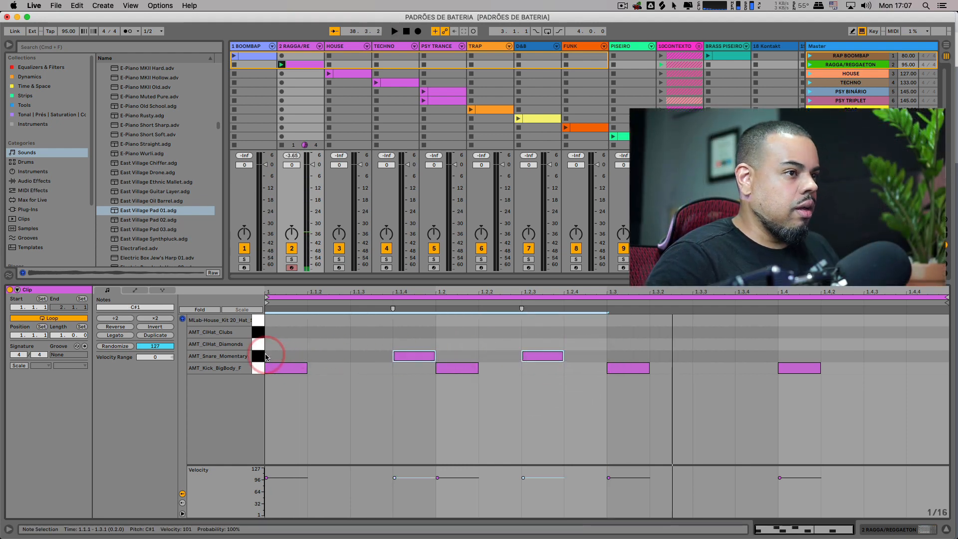
key("super+d")
left_click(523, 417)
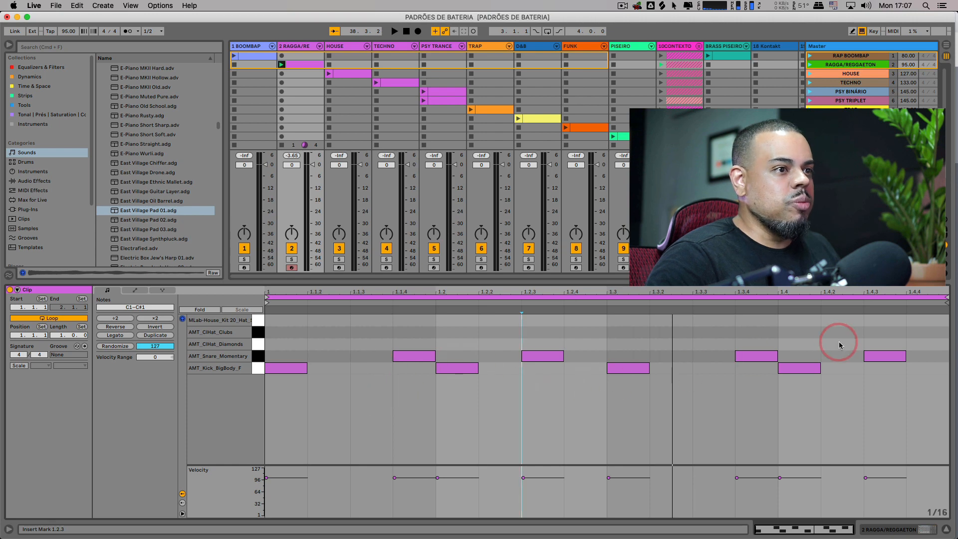
key("space")
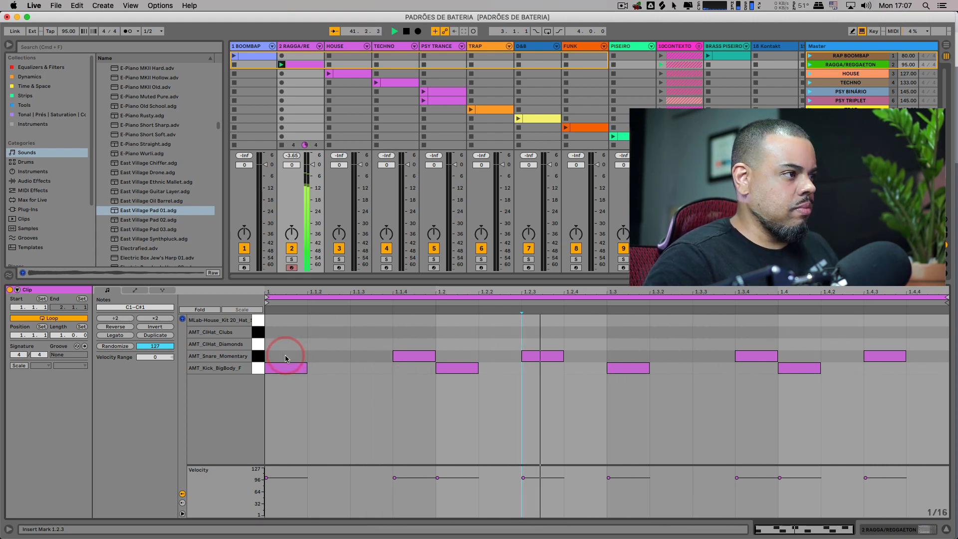
key("space")
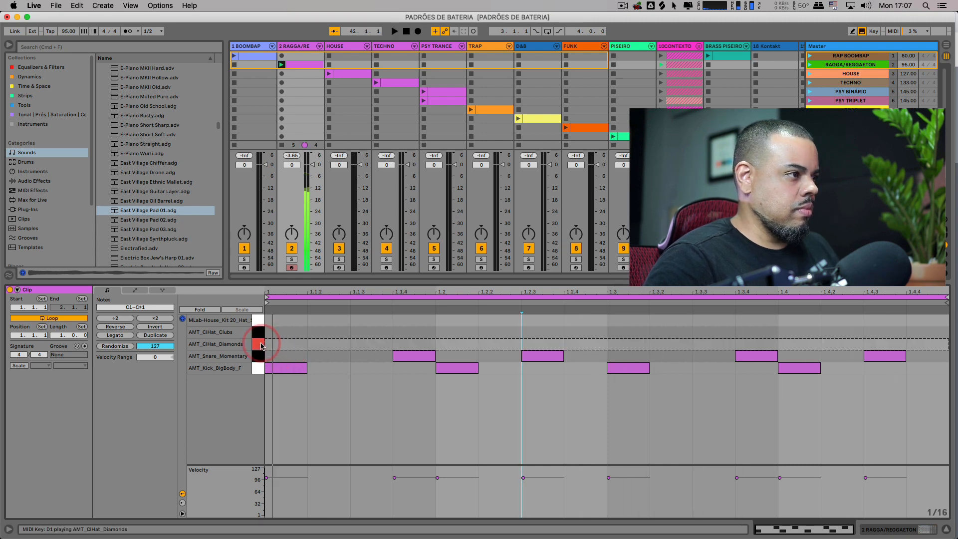
- Audition the AMT_ClHat_Clubs and AMT_ClHat_Diamonds hi-hat sounds to compare them
left_click(258, 334)
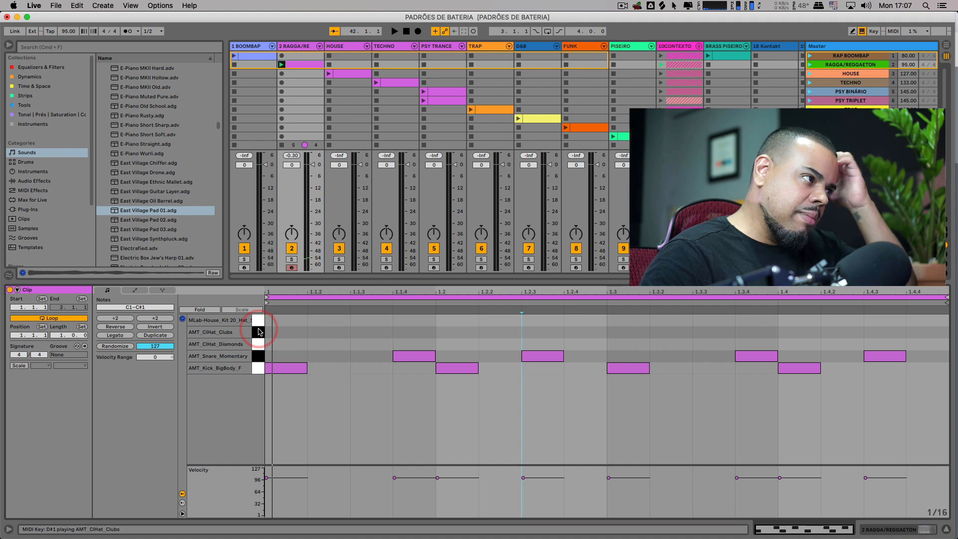
left_click(262, 357)
left_click(262, 351)
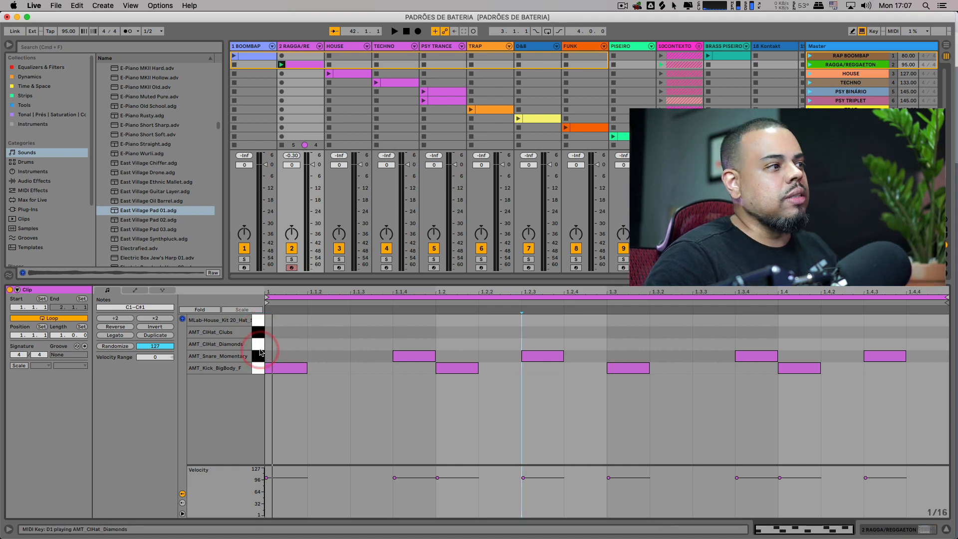
left_click(261, 351)
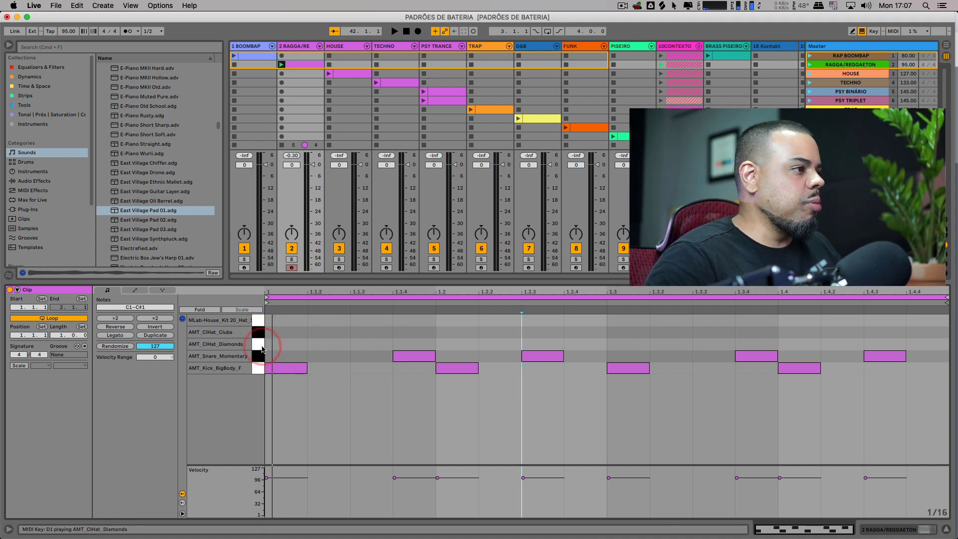
left_click(261, 346)
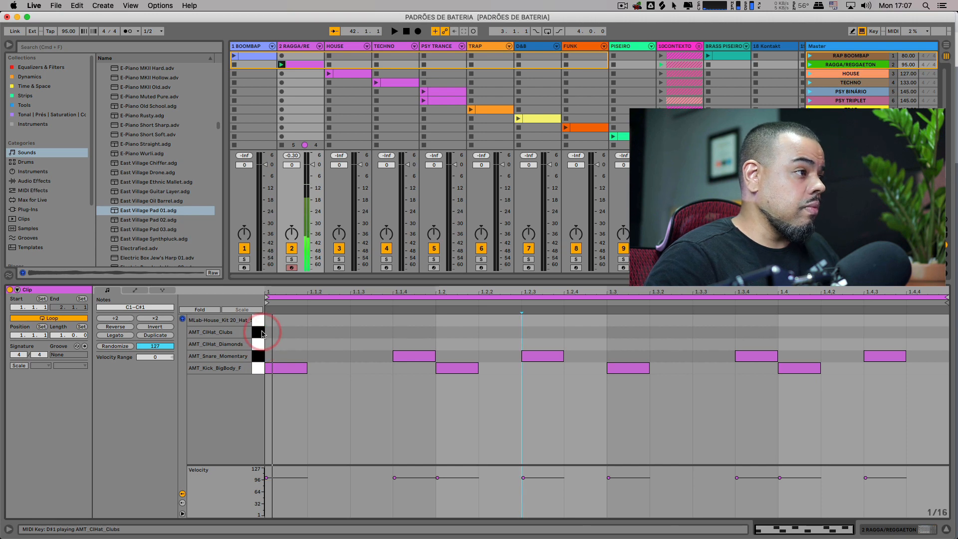
left_click(261, 332)
left_click(260, 340)
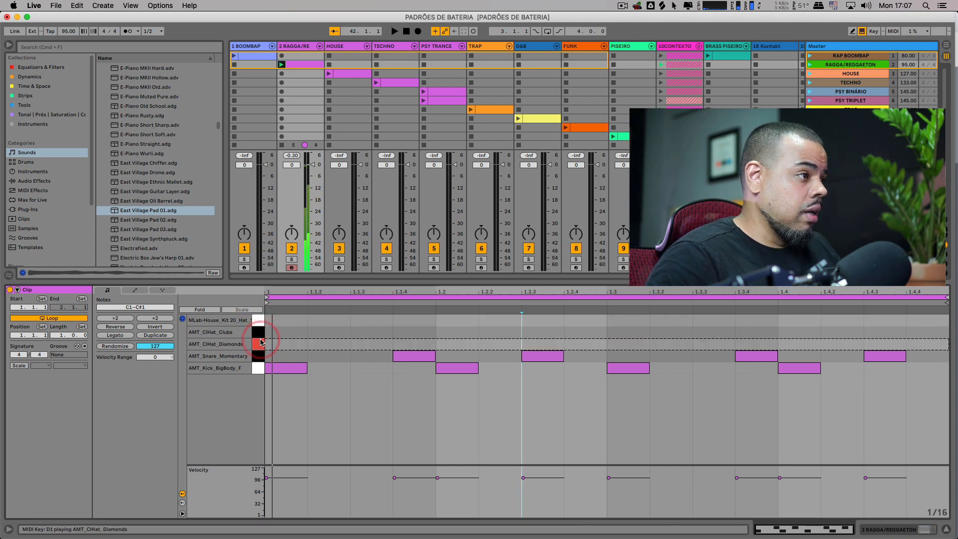
- Place AMT_ClHat_Diamonds notes at 1.1.2 and 1.1.4, playing the pattern while adjusting their positions
double_click(285, 344)
key("space")
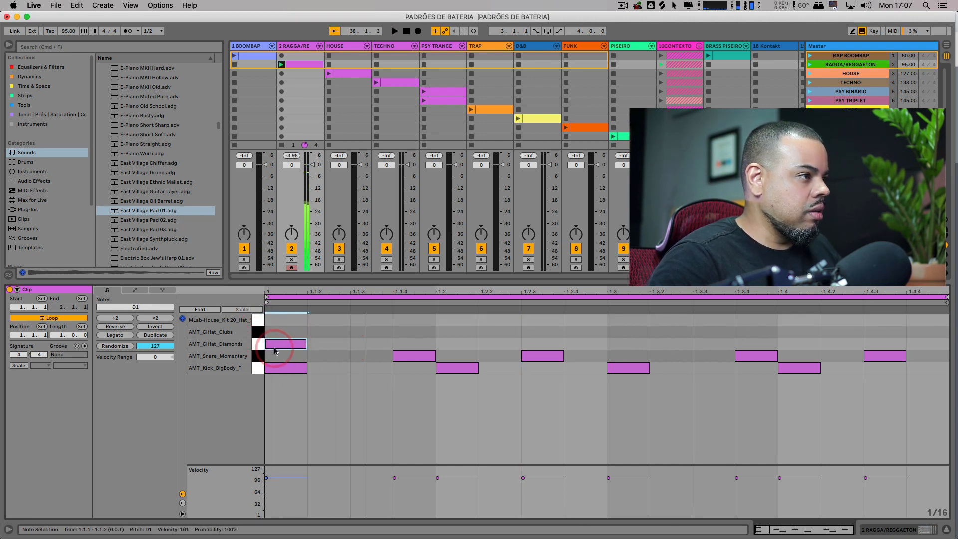
left_click_drag(274, 349, 391, 348)
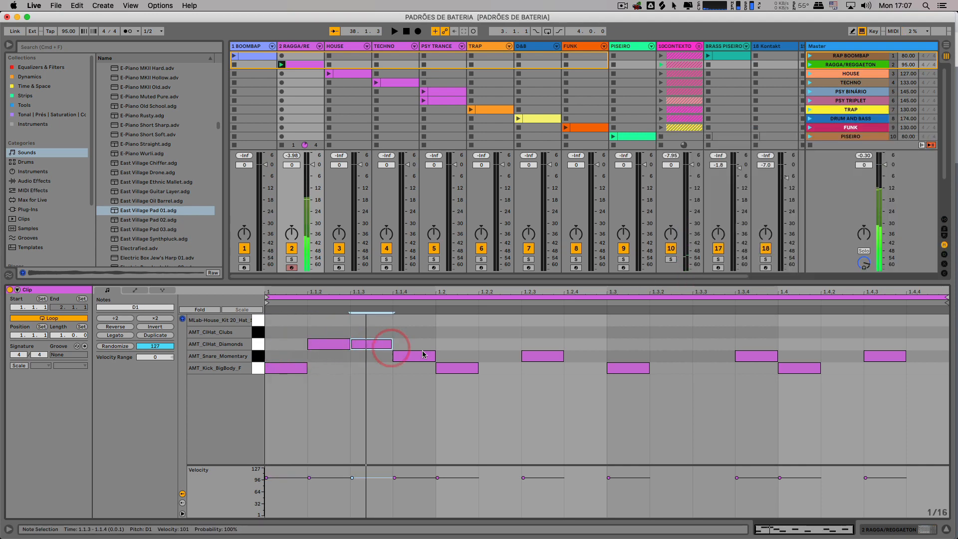
double_click(407, 345)
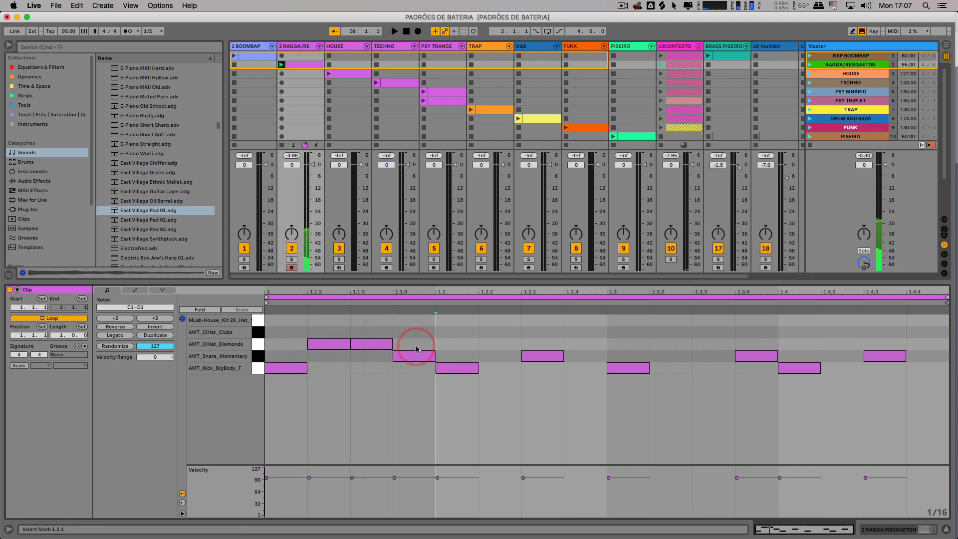
key("space")
double_click(332, 347)
key("space")
key("space")
left_click_drag(363, 347, 320, 344)
- Add AMT_ClHat_Diamonds notes at 1.2.2, 1.2.3 and 1.2.4 and play the pattern
left_click(491, 348)
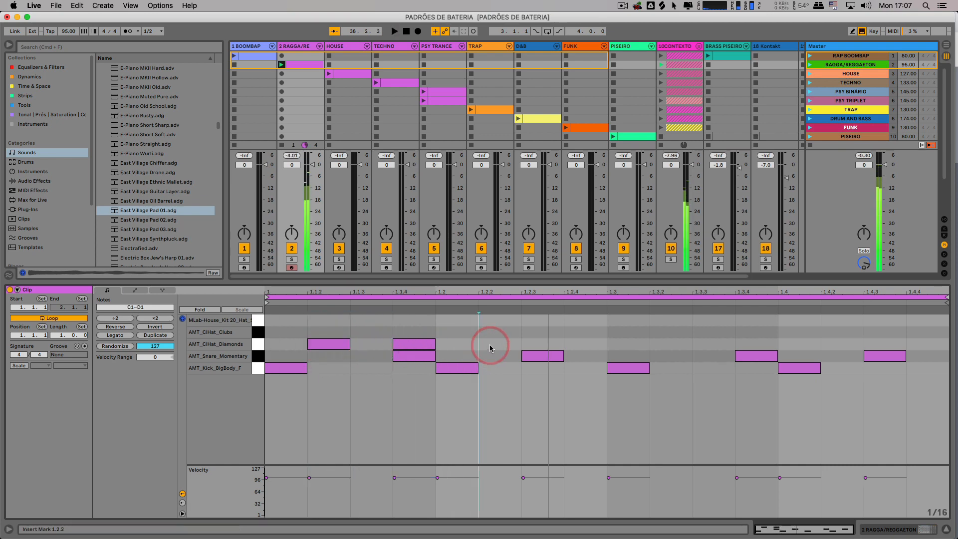
double_click(491, 345)
double_click(544, 344)
double_click(574, 344)
key("space")
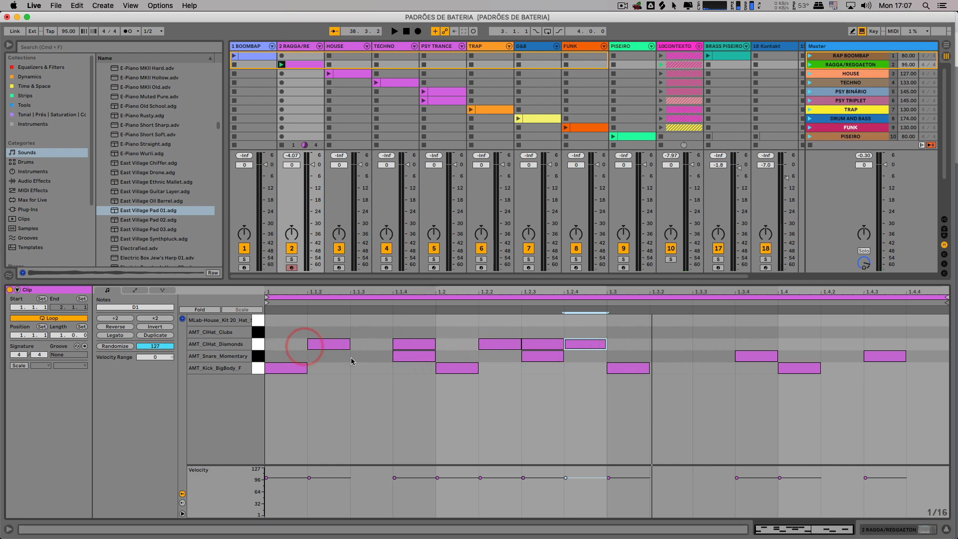
- Play the pattern and move all the AMT_ClHat_Diamonds notes up to the AMT_ClHat_Clubs row
key("space")
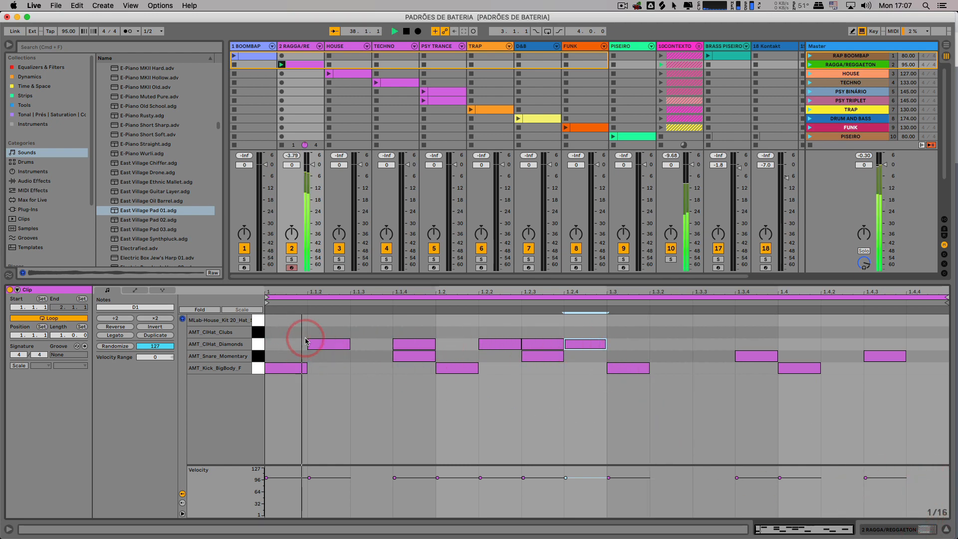
left_click(261, 345)
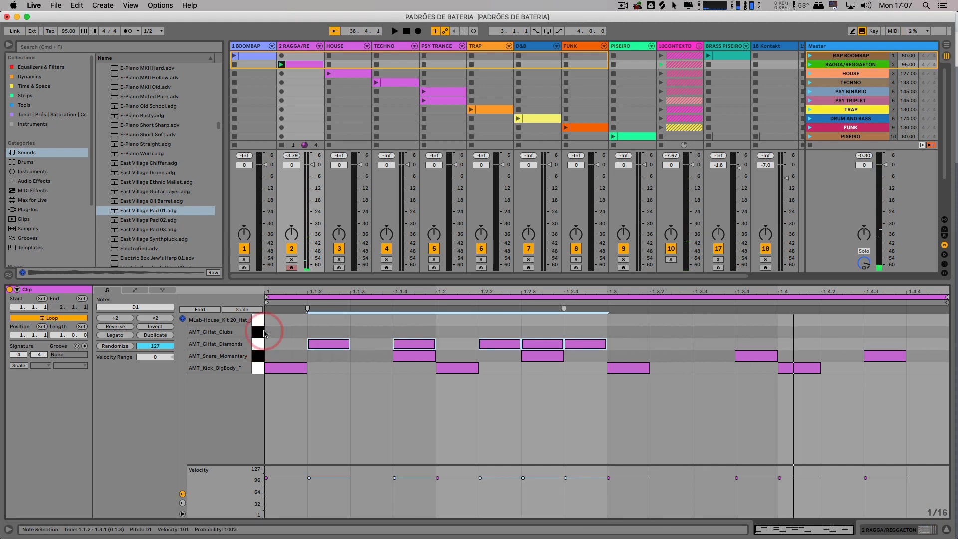
key("Up")
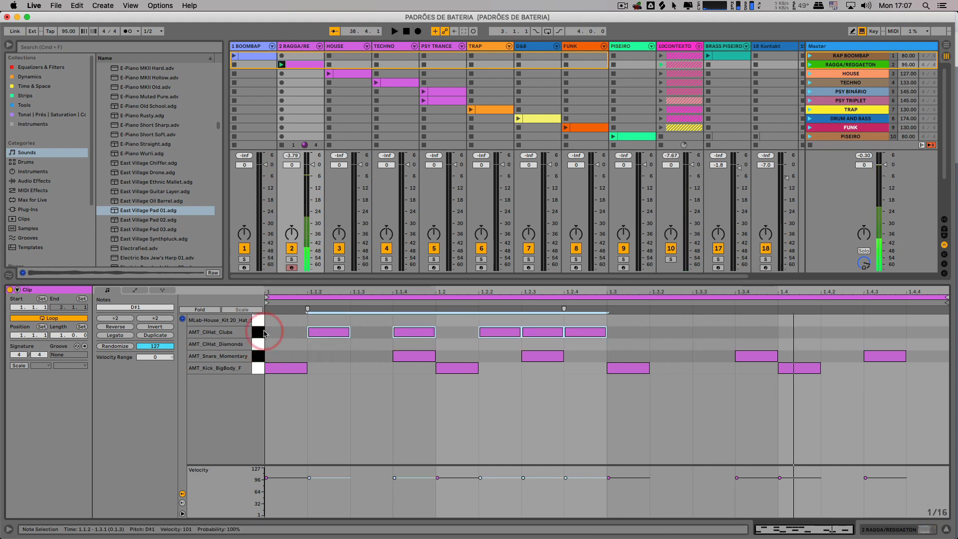
- Play the pattern and try the hi-hat notes on the MLab-House_Kit 20_Hat row
key("space")
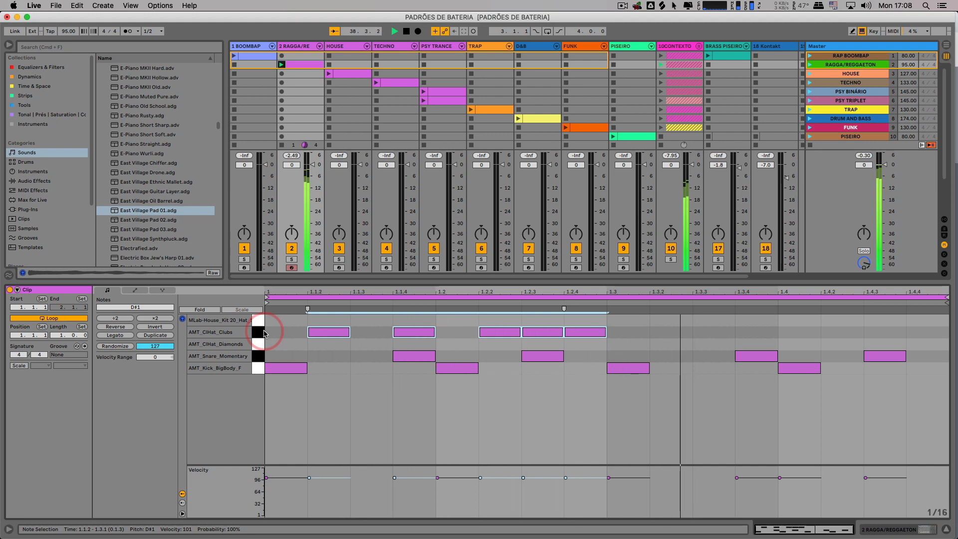
key("Up")
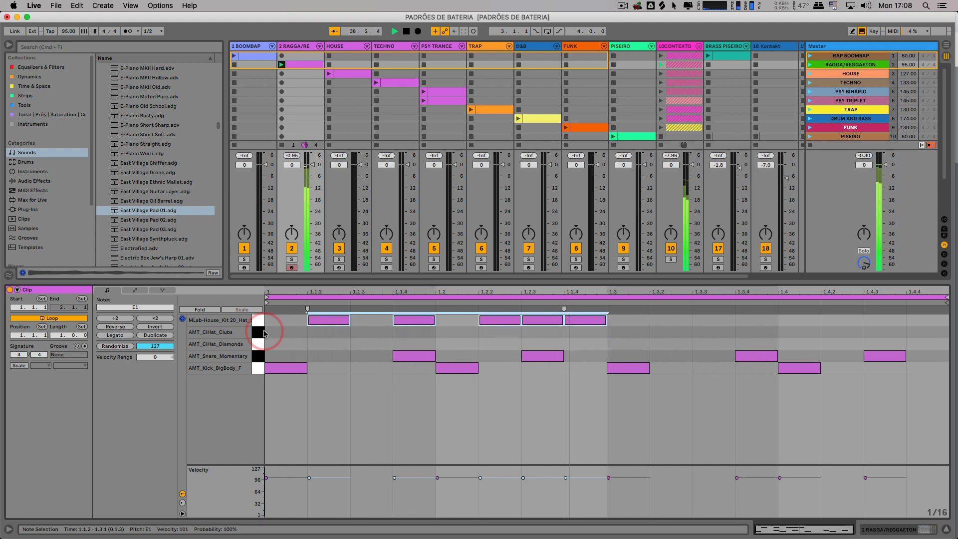
key("Down")
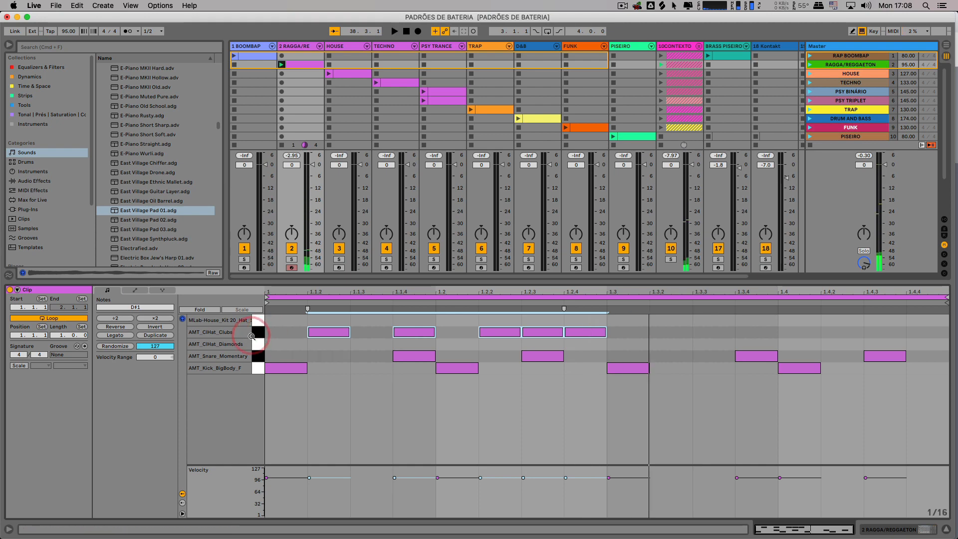
left_click(264, 336)
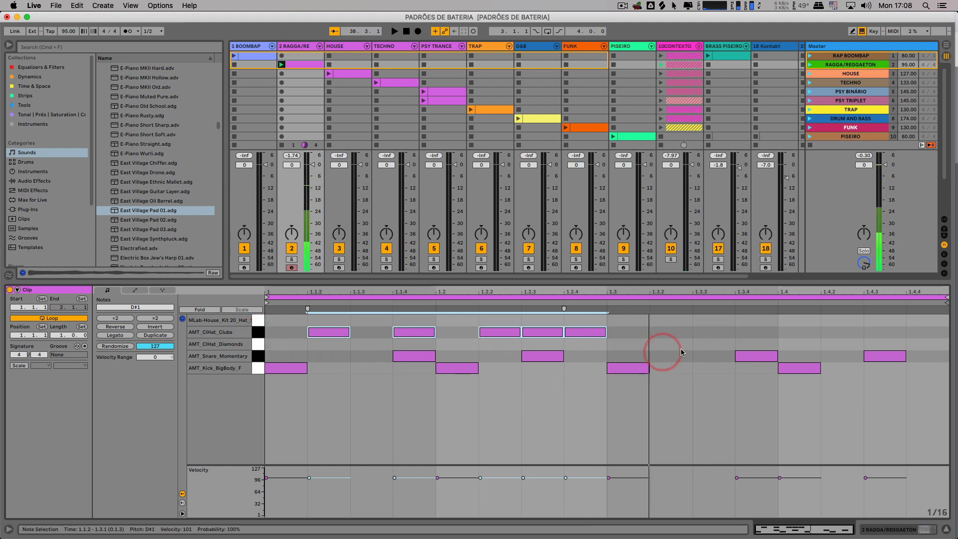
- Duplicate the AMT_ClHat_Clubs notes from the first half of the bar into the second half and play the pattern
left_click(640, 337)
left_click_drag(618, 334, 253, 332)
key("super+d")
key("space")
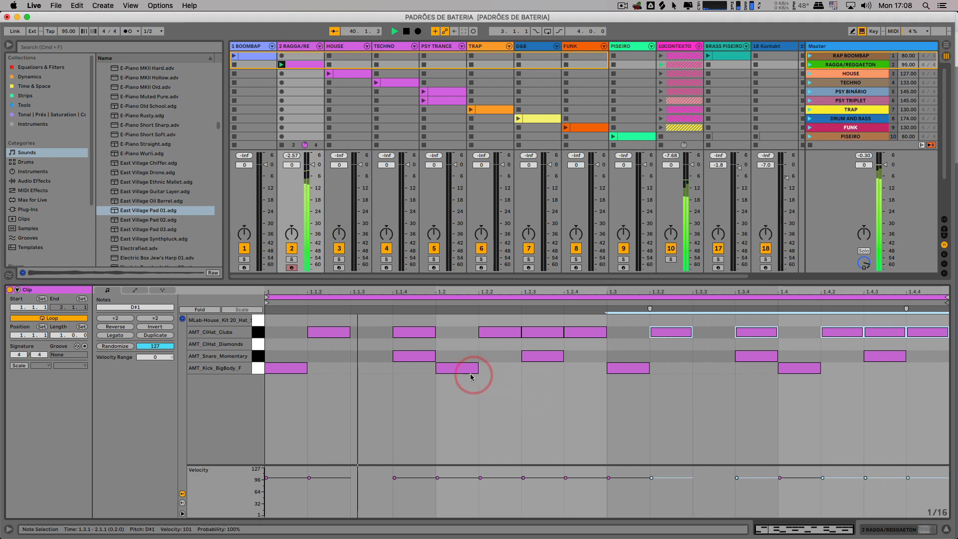
- Move all the AMT_ClHat_Clubs notes up to the MLab-House_Kit 20_Hat row and play the pattern
key("space")
left_click(256, 334)
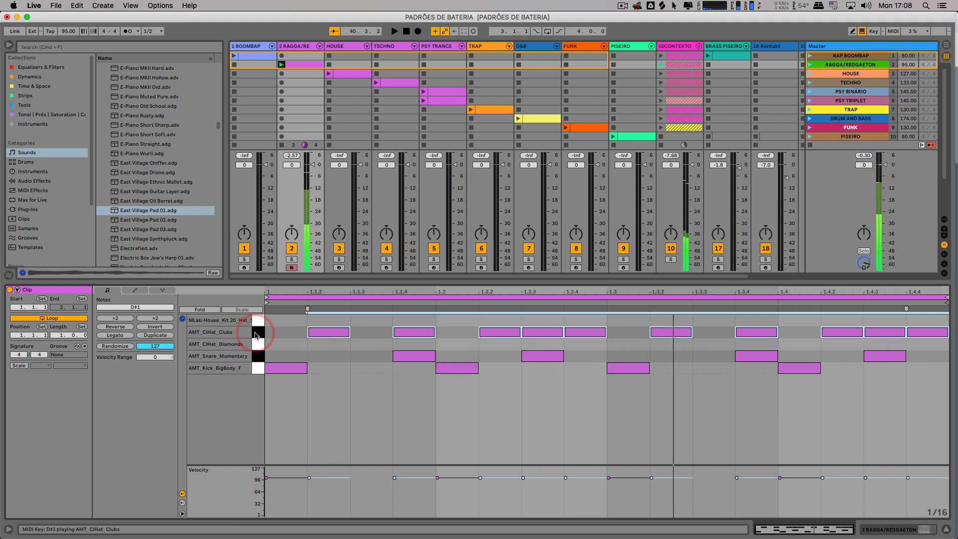
key("Up")
key("space")
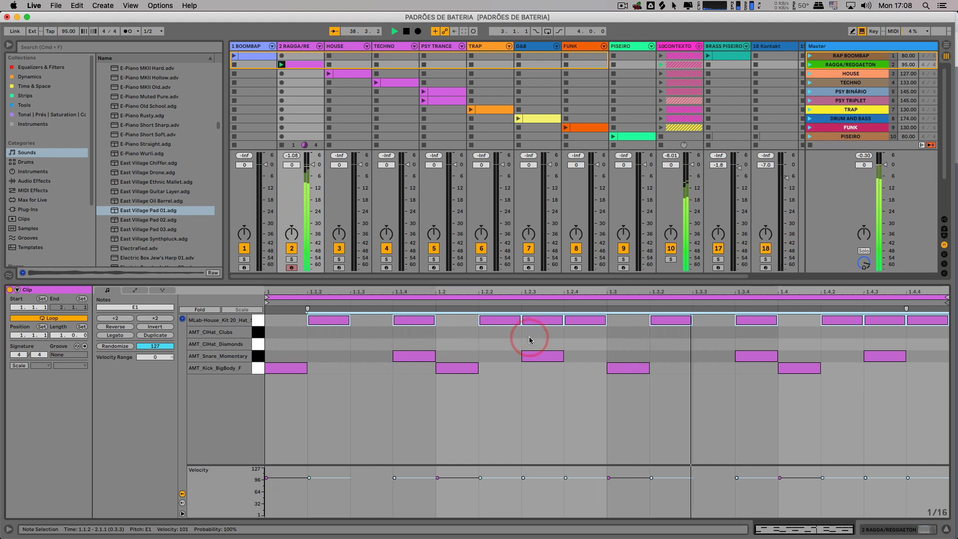
- Add AMT_ClHat_Clubs notes at 1.1.1 and 1.1.3 while checking the pattern by ear
left_click(345, 347)
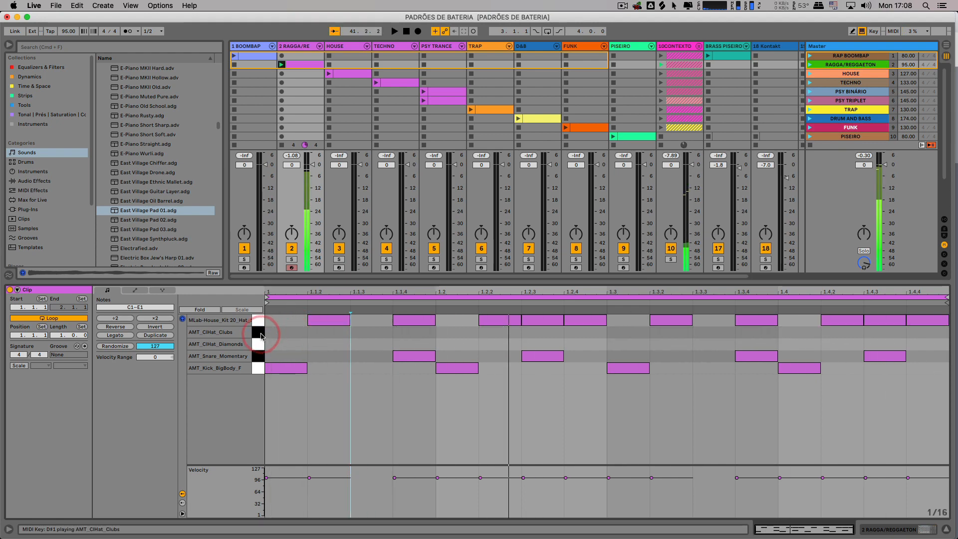
double_click(295, 333)
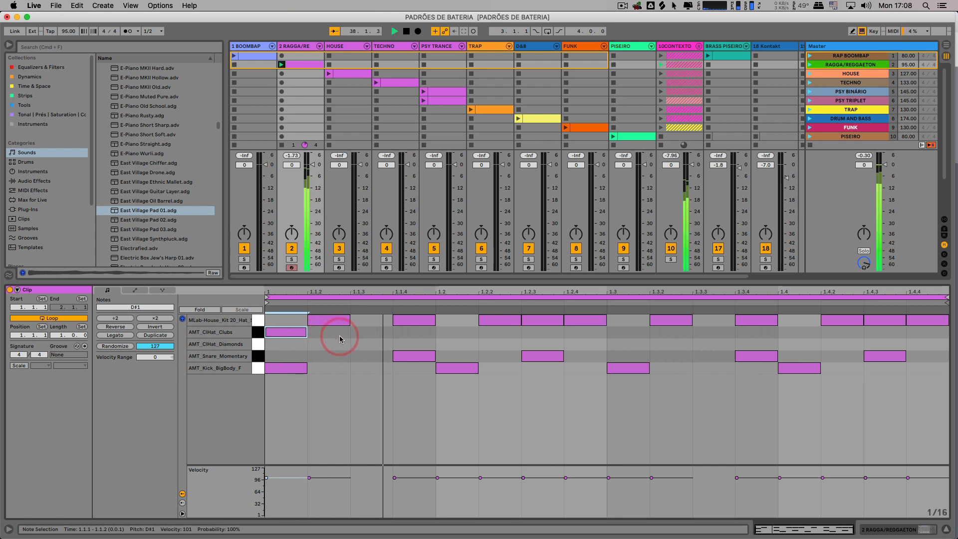
double_click(356, 333)
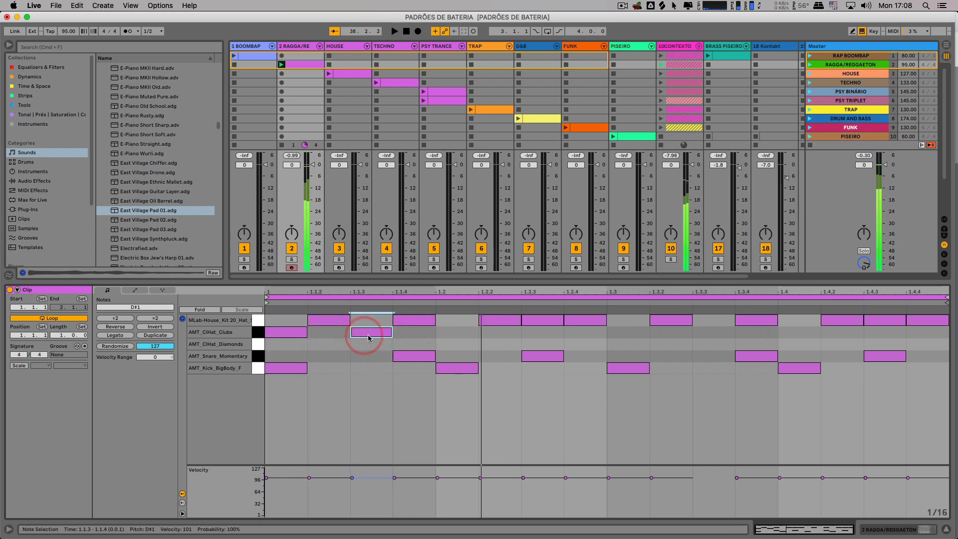
key("space")
- Add AMT_ClHat_Clubs notes at 1.2.3, 1.2.4, 1.3.3 and 1.4.1, removing the trial note placed at 1.2.2
left_click(510, 337)
double_click(509, 336)
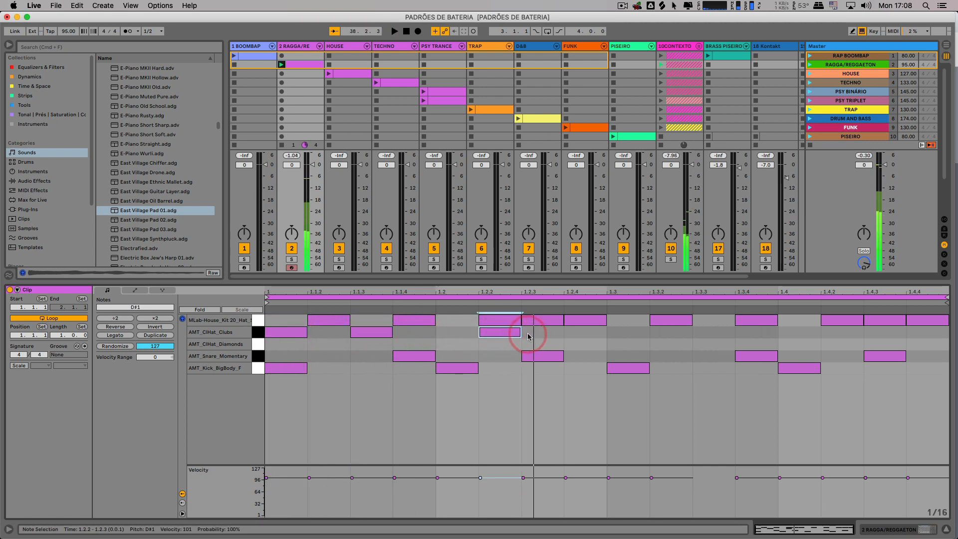
double_click(530, 335)
key("space")
double_click(506, 334)
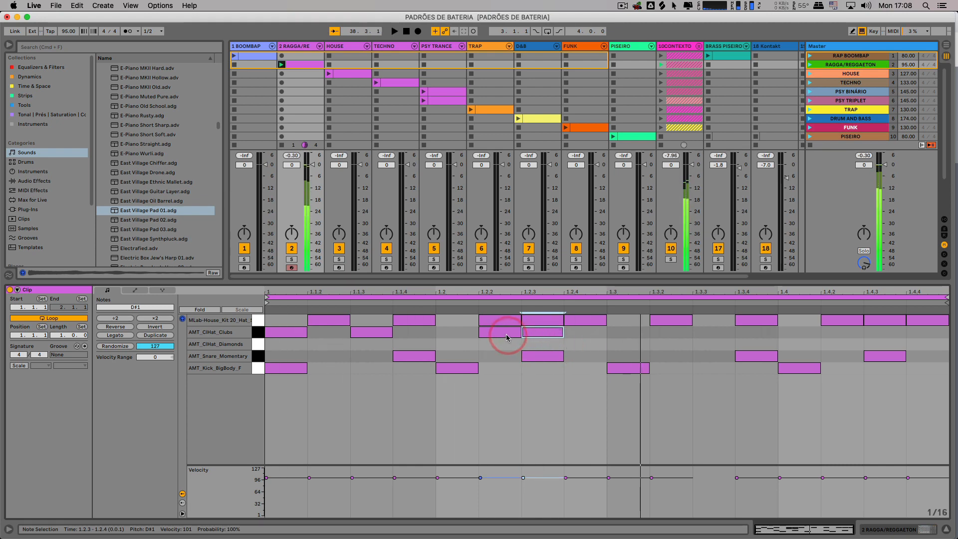
double_click(586, 336)
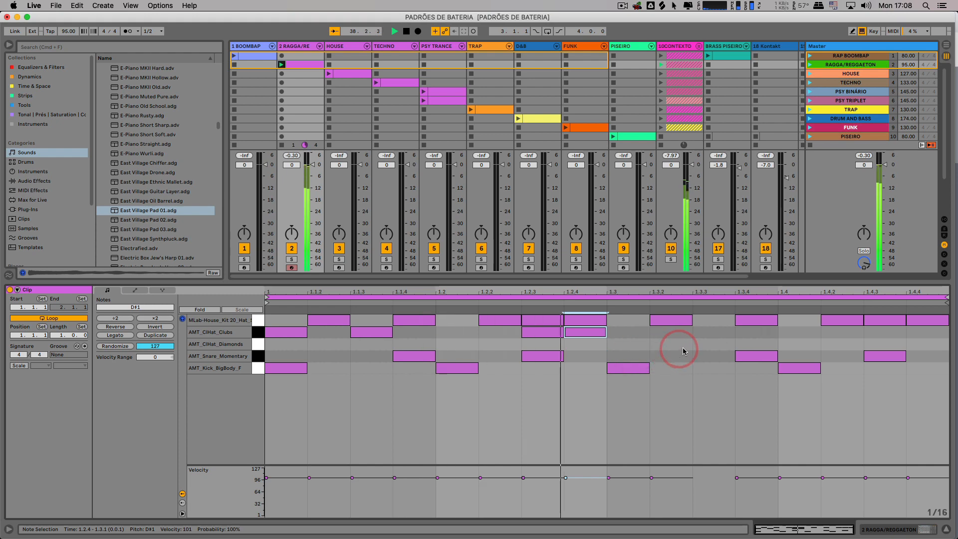
double_click(714, 333)
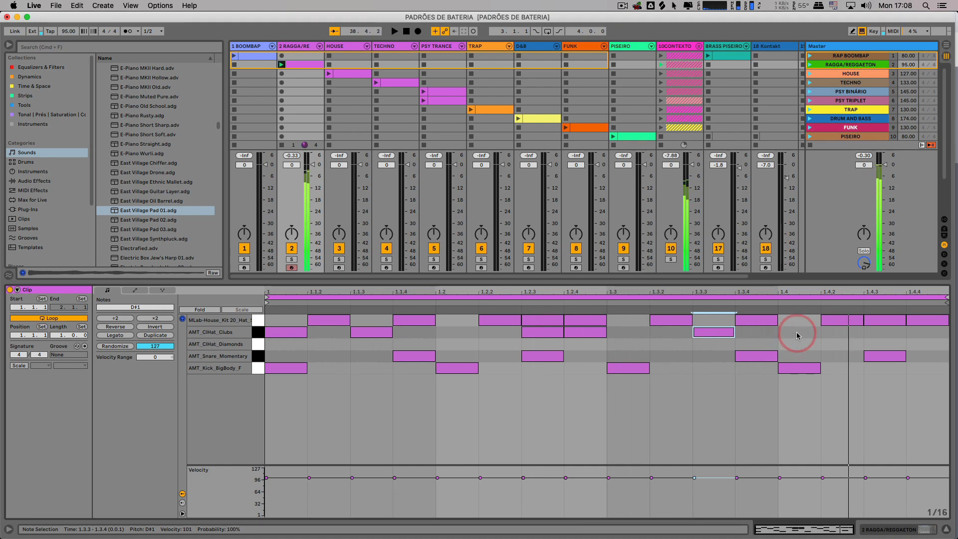
double_click(807, 333)
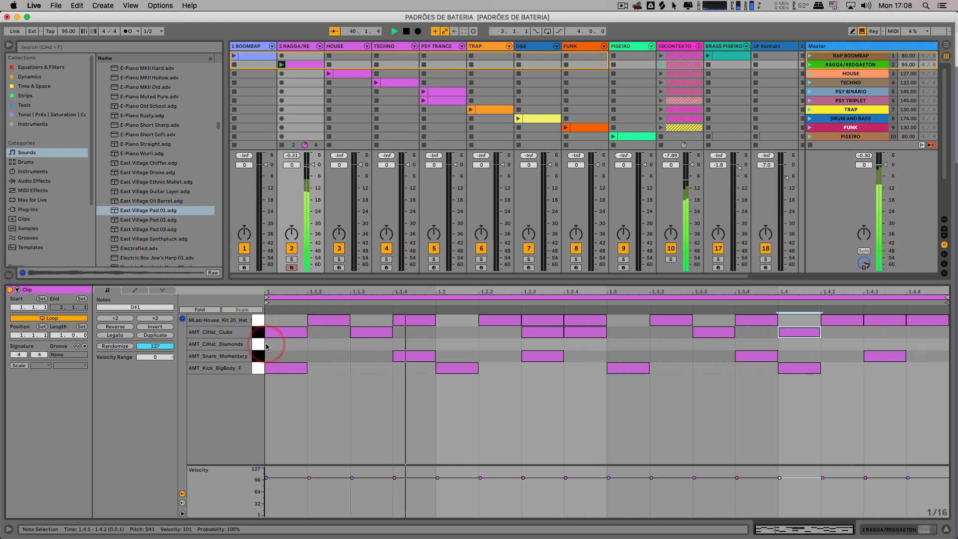
- Move all the MLab-House_Kit 20_Hat notes down to the AMT_ClHat_Diamonds row and play the pattern
left_click(260, 322)
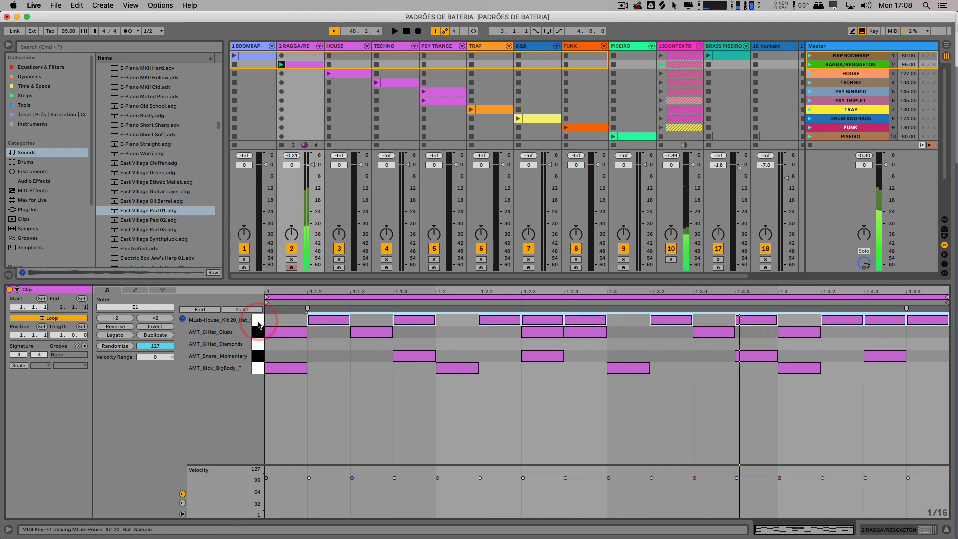
key("Down")
key("Down")
key("space")
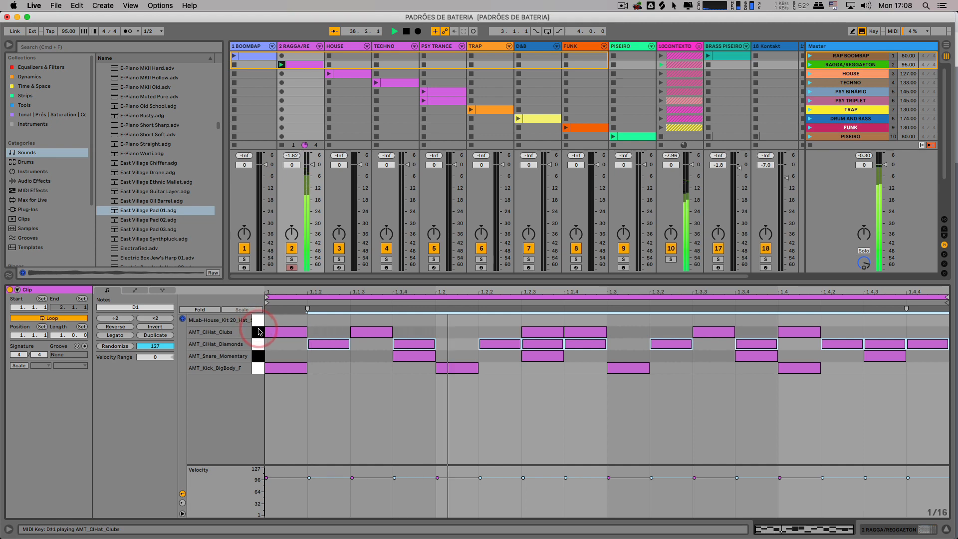
- Place a MLab-House_Kit 20_Hat note at 1.1.3, duplicate it to the same position in beats 2 to 4, and play the pattern
double_click(360, 322)
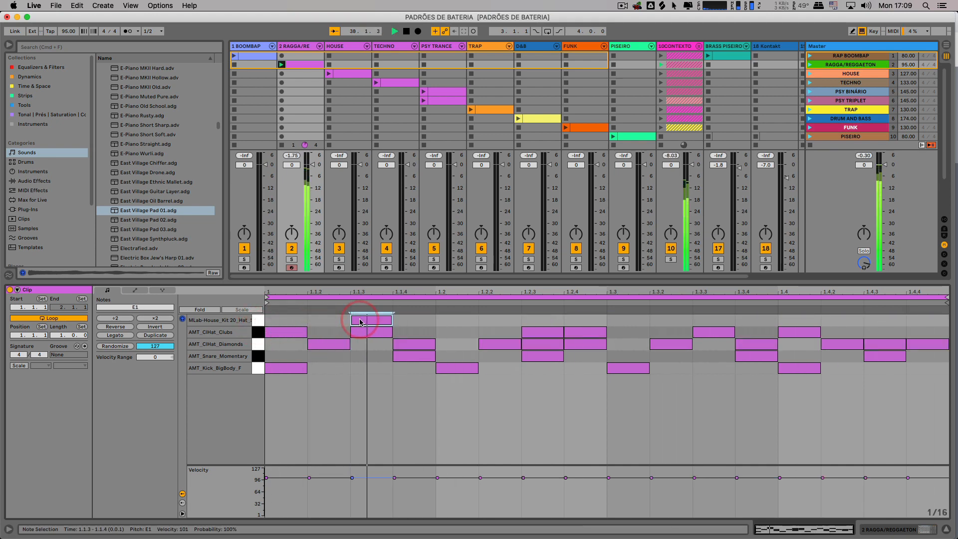
key("space")
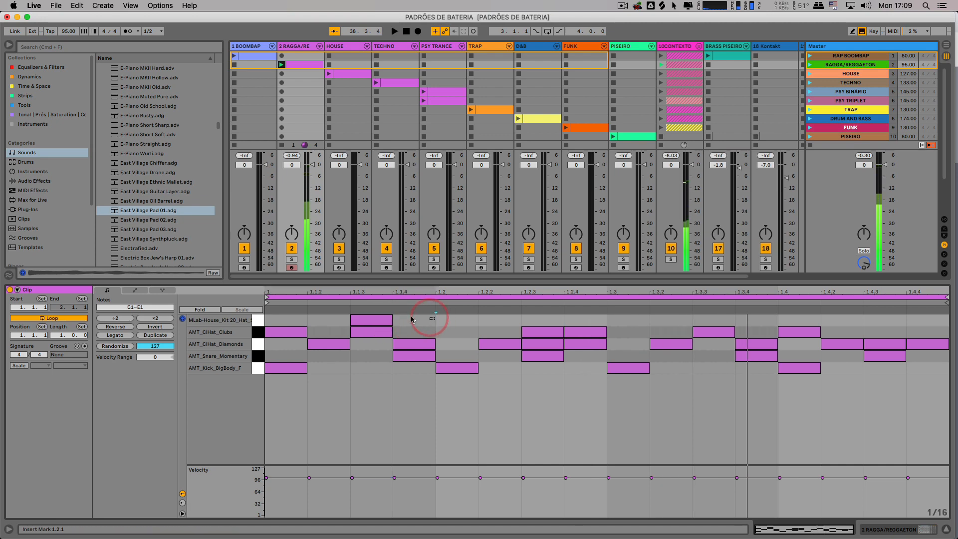
left_click_drag(435, 318, 264, 318)
key("super+d")
key("super+d")
key("super+d")
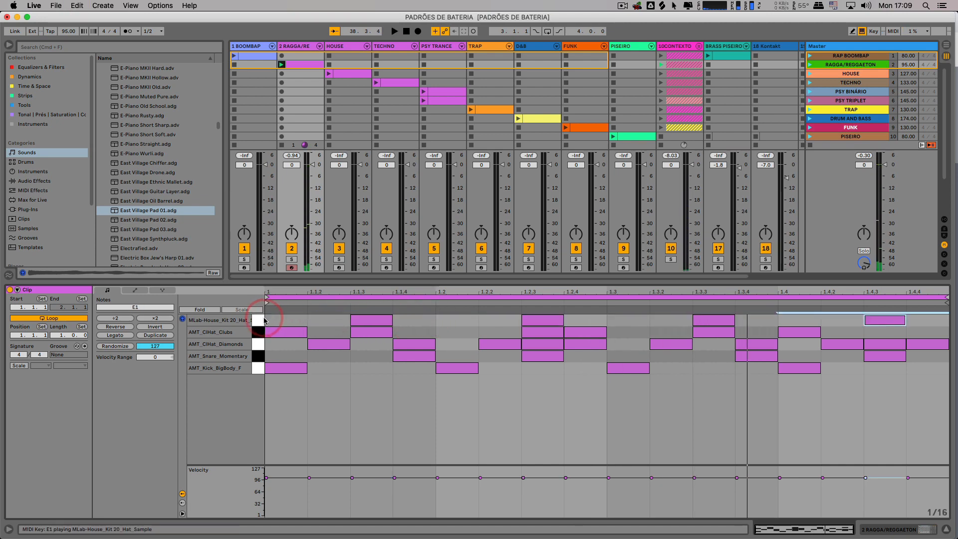
key("space")
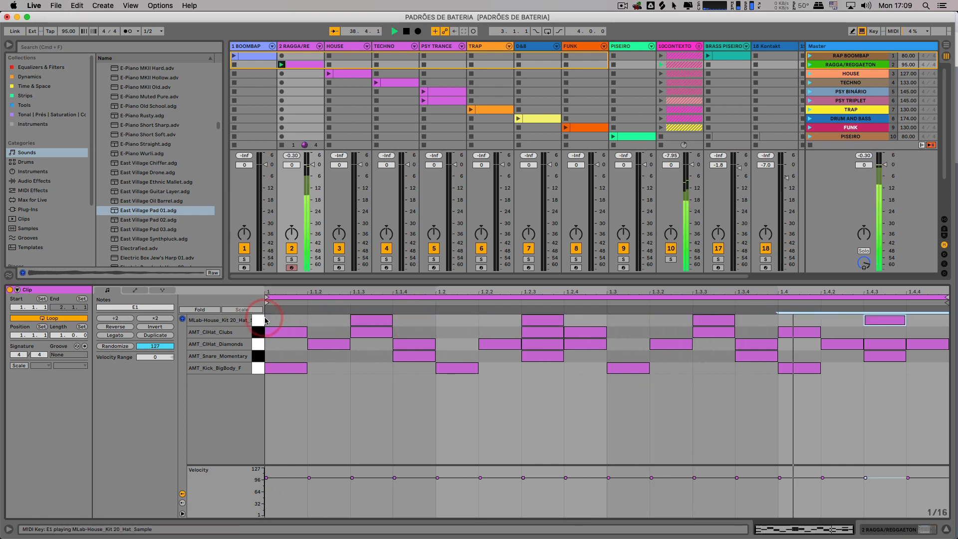
key("space")
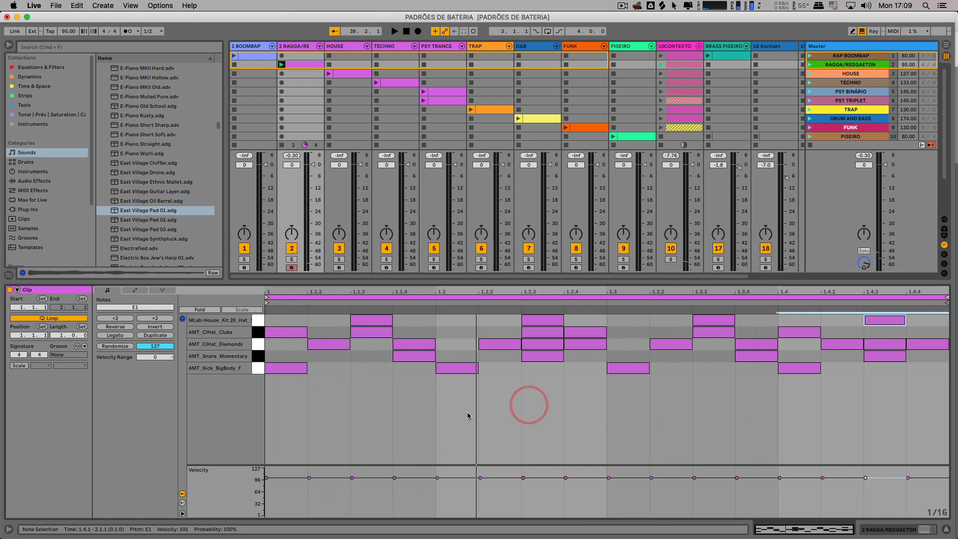
- Lower the velocity of the AMT_ClHat_Clubs note at 1.1.1 to 73
left_click(286, 370)
left_click(458, 368)
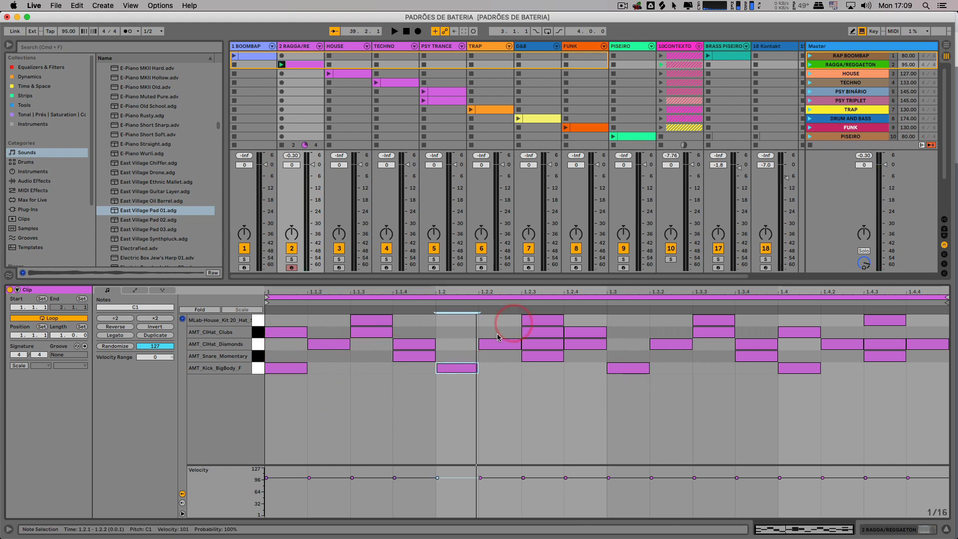
left_click(283, 329)
left_click(328, 344)
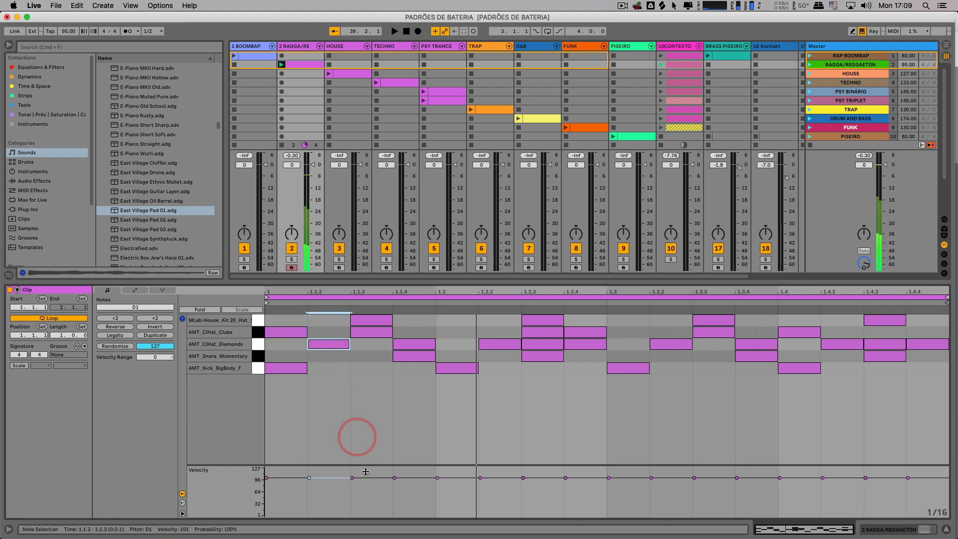
left_click(272, 332)
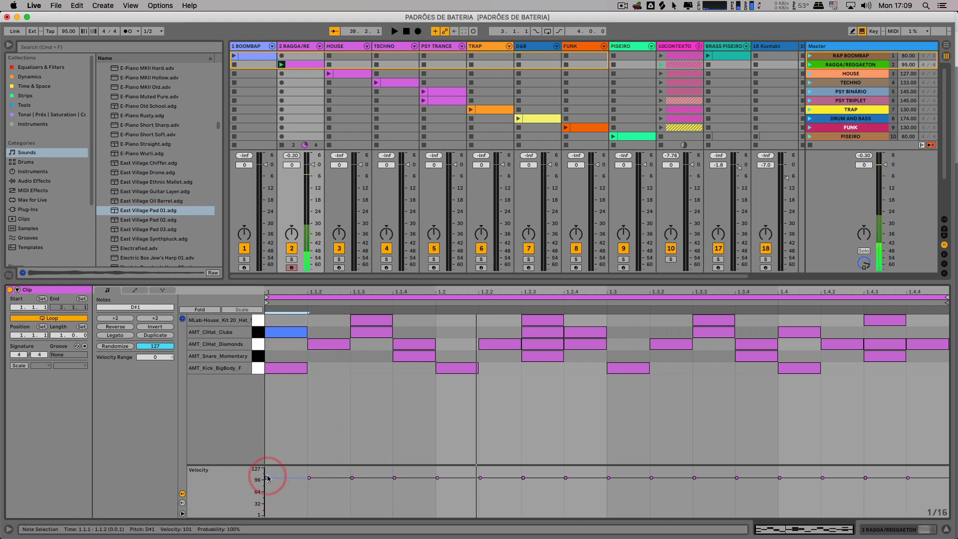
mouse_move(266, 479)
left_click_drag(268, 478, 272, 489)
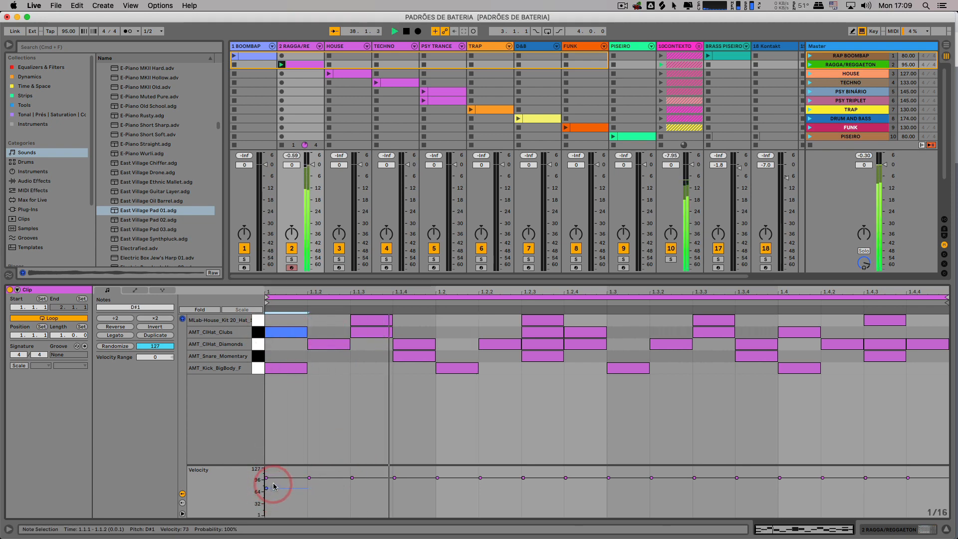
- Lower the velocity of the AMT_ClHat_Clubs note at 1.1.3 to 41 and play the pattern
left_click(376, 323)
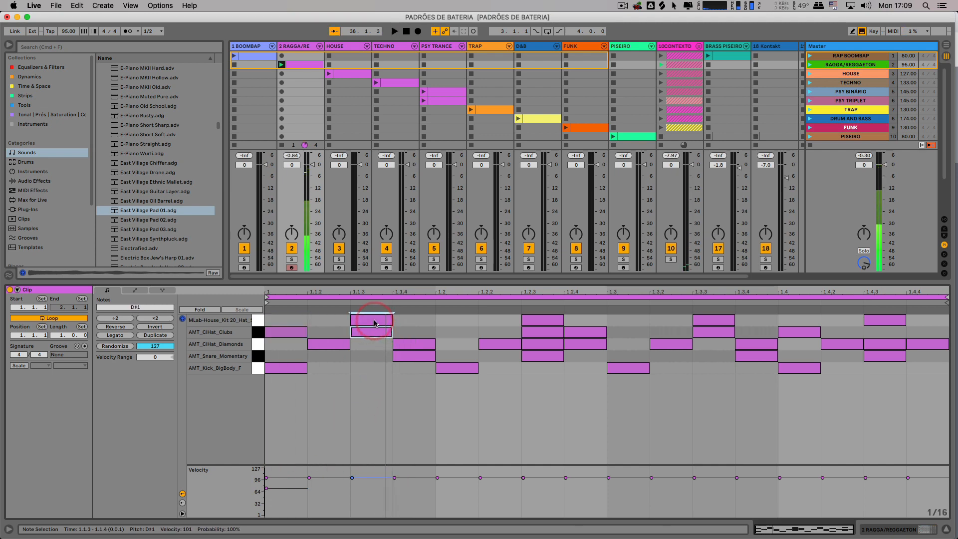
left_click(375, 320)
left_click(376, 334)
left_click_drag(352, 478, 352, 503)
key("space")
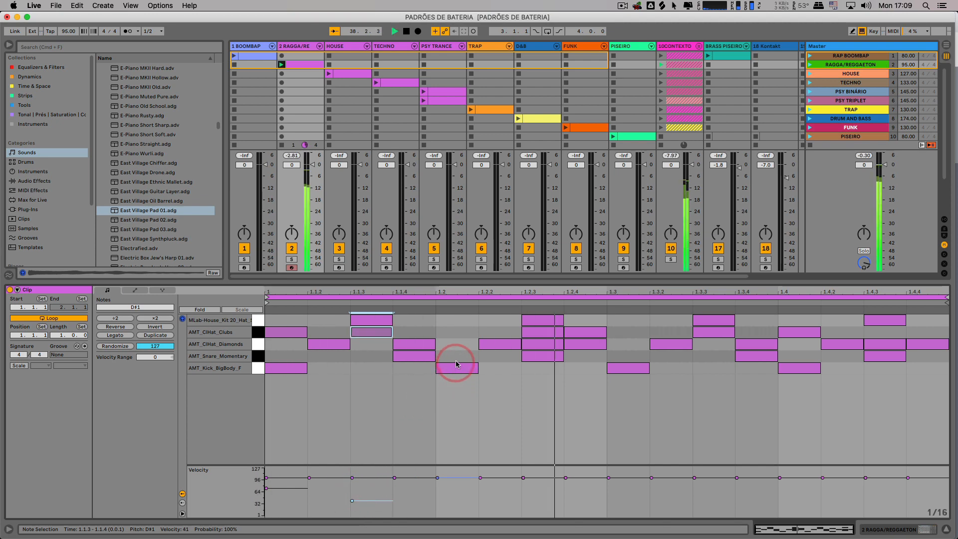
- Lower the velocity of the AMT_ClHat_Clubs note at 1.2.3 to 42 and the AMT_ClHat_Diamonds note at 1.2.4 to 75
left_click(536, 332)
key("space")
left_click_drag(523, 478, 523, 502)
key("space")
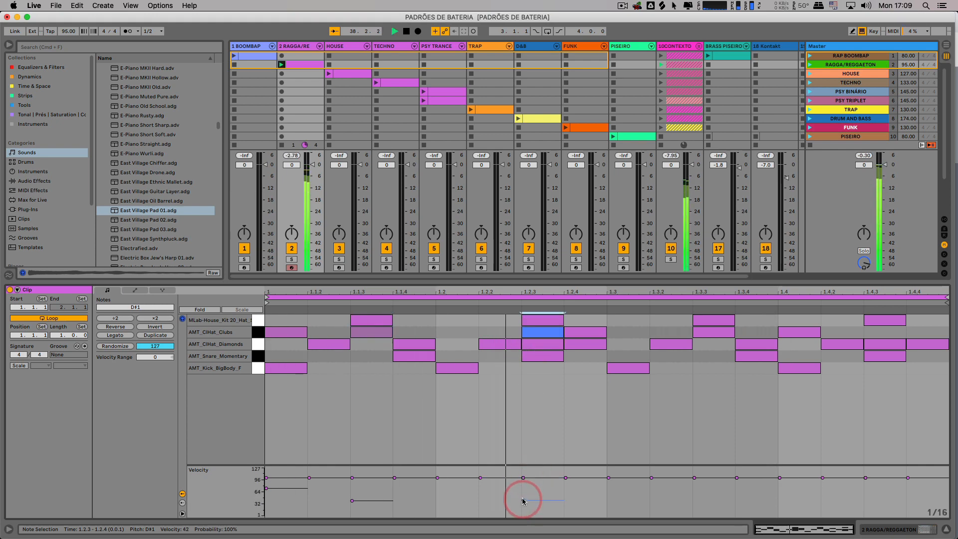
left_click(566, 479)
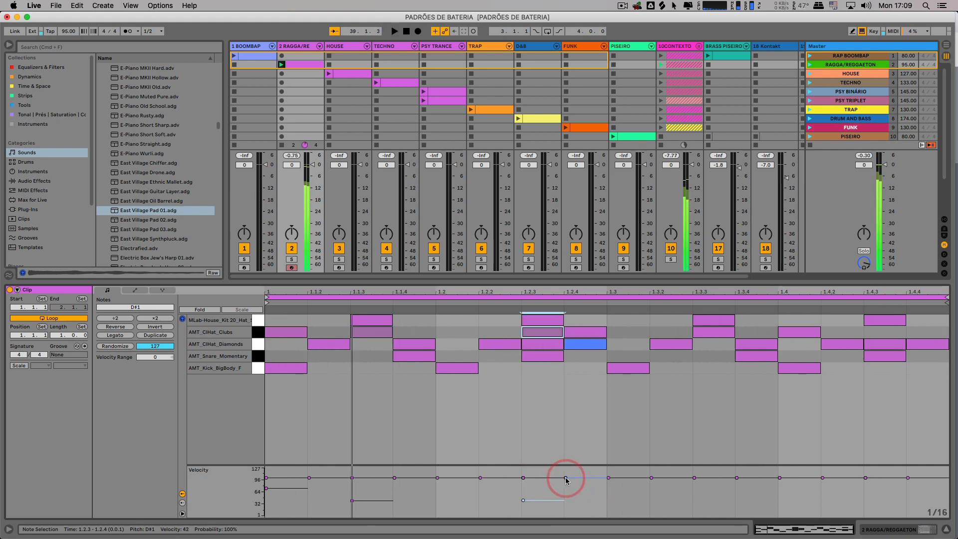
left_click_drag(566, 480, 567, 491)
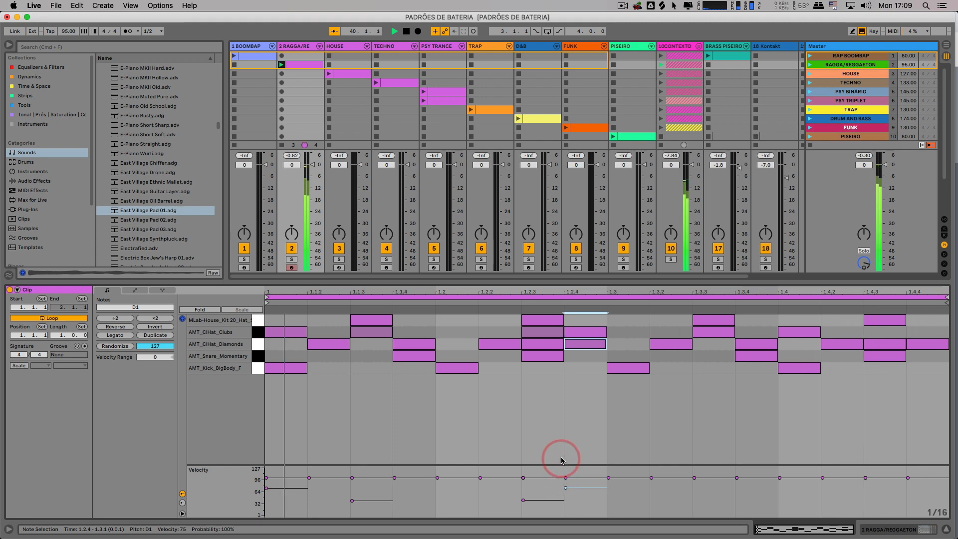
- Stop playback and duplicate the clip's loop with all its notes so the pattern spans two bars
left_click(556, 313)
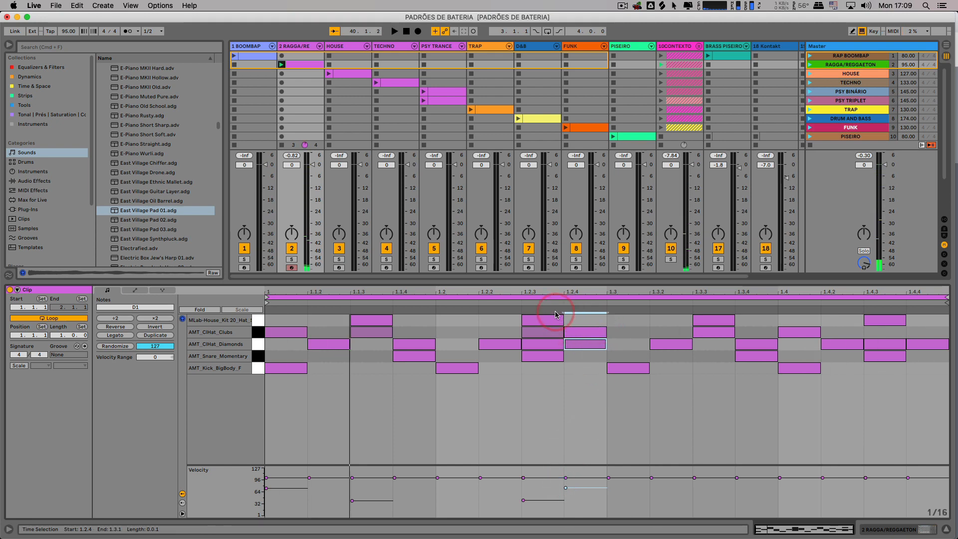
left_click(529, 494)
left_click(600, 510)
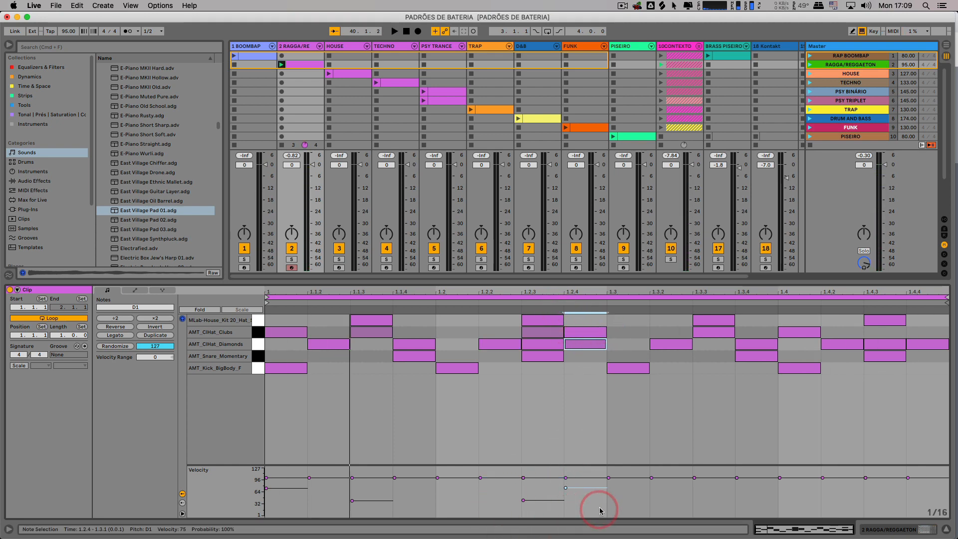
left_click(428, 400)
left_click(221, 349)
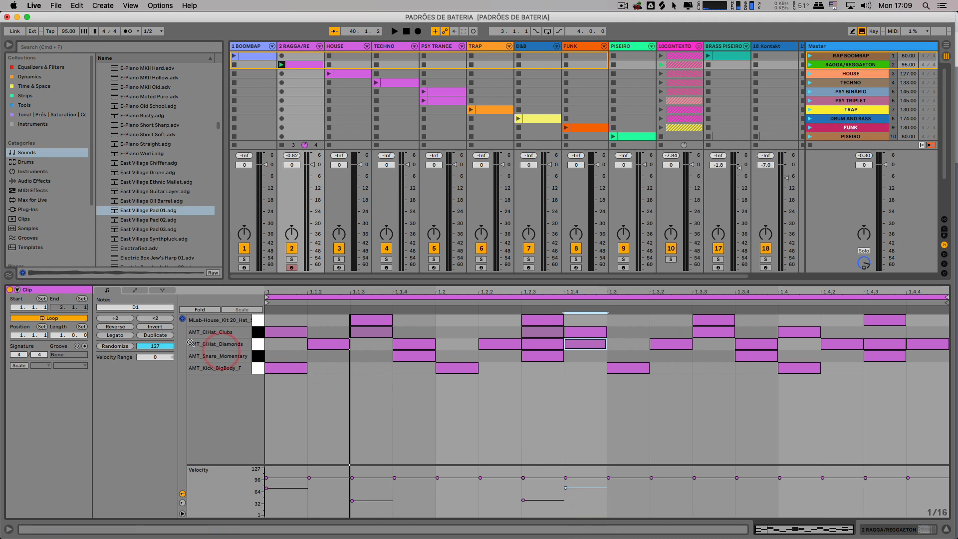
left_click(159, 336)
left_click(613, 408)
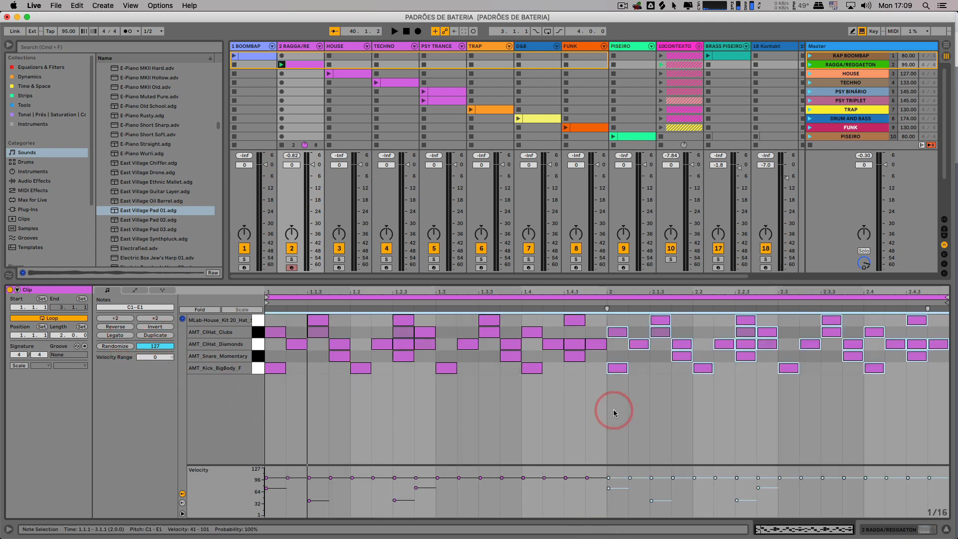
- Play the pattern and try an extra AMT_Snare_Momentary note at 2.3.2
left_click(258, 357)
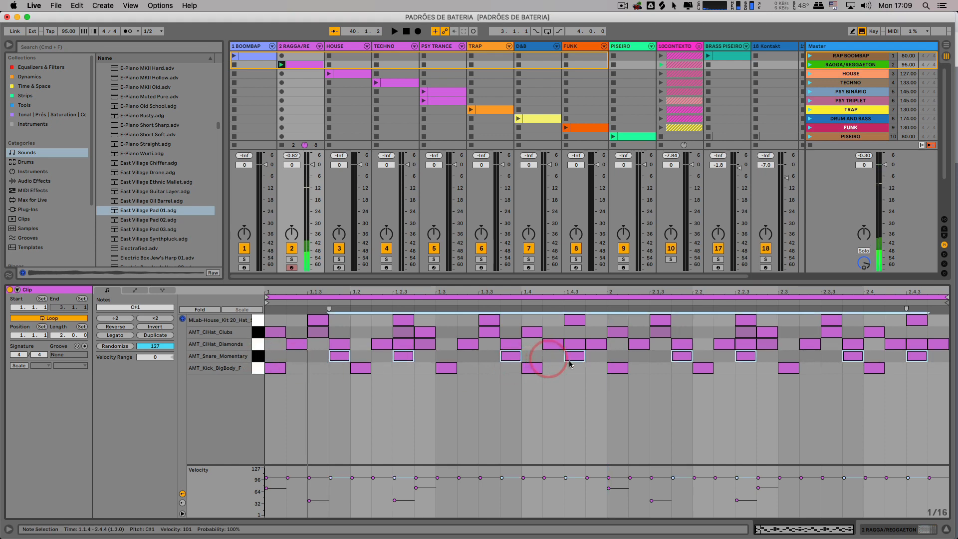
key("space")
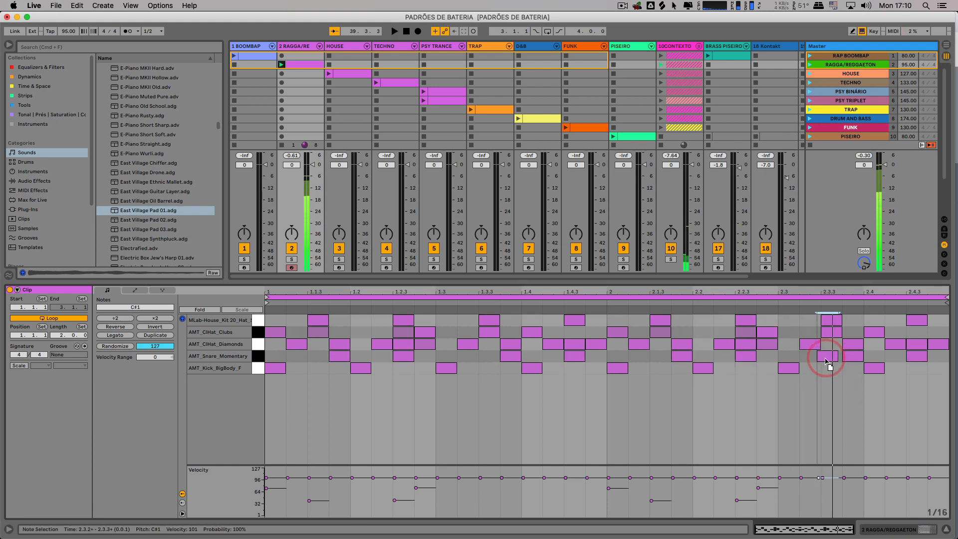
double_click(815, 356)
left_click_drag(812, 359, 807, 357)
left_click(768, 306)
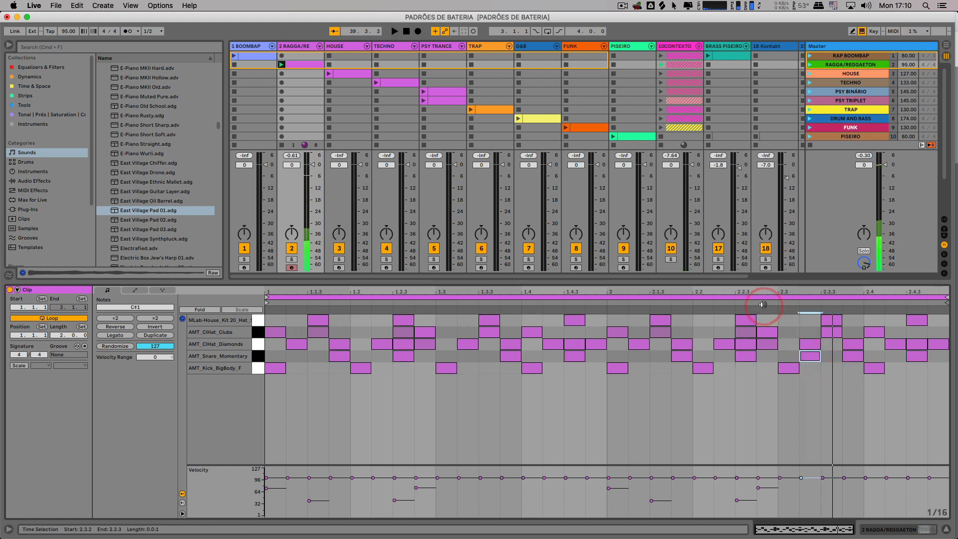
left_click(696, 432)
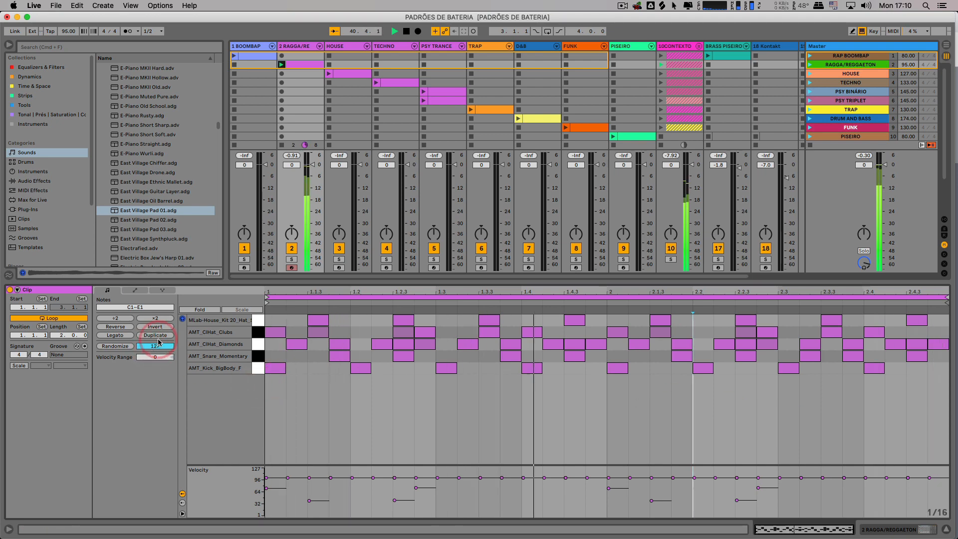
- Stop playback and duplicate the clip's loop with its notes so the ragga/reggaeton pattern spans four bars
key("space")
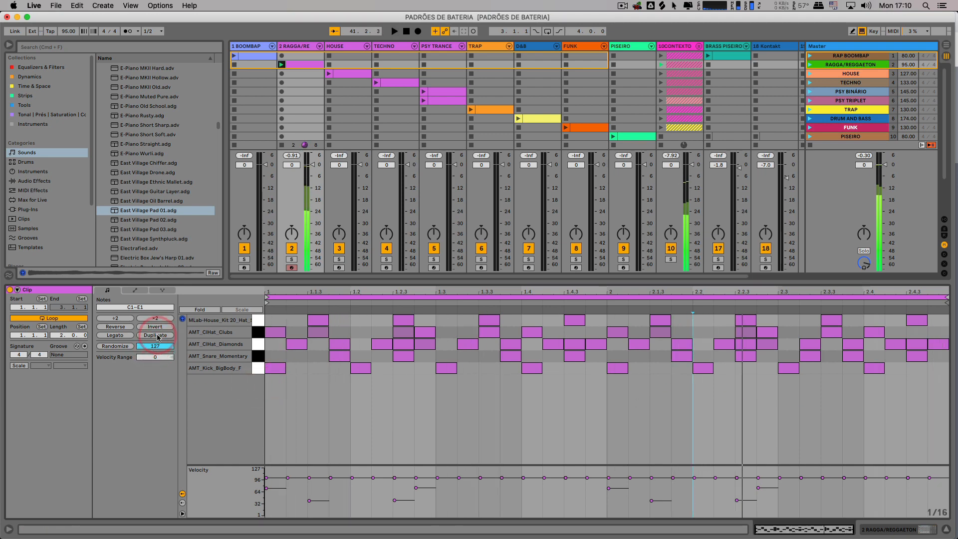
left_click(157, 337)
left_click(876, 390)
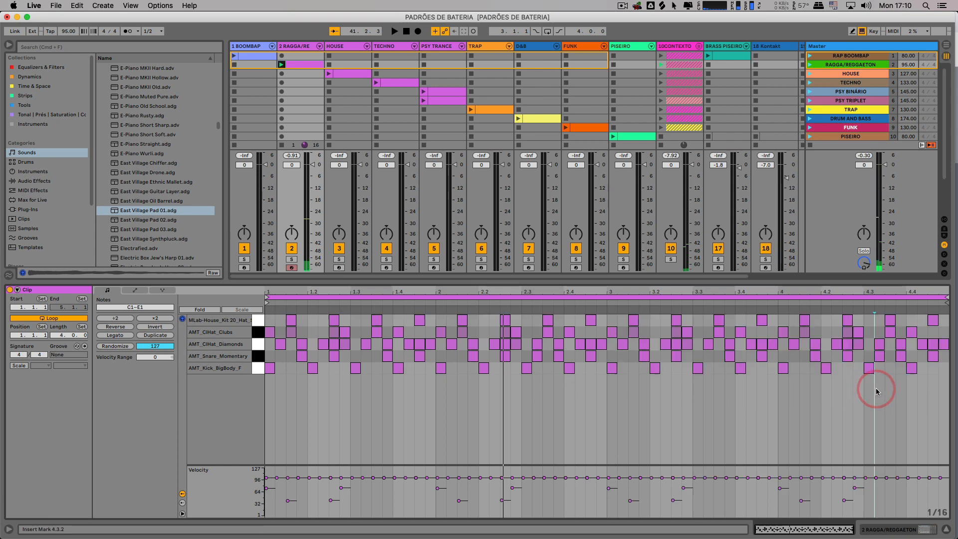
- Add an extra AMT_Kick_BigBody_F note at 4.4.3 and play the four-bar pattern
double_click(934, 369)
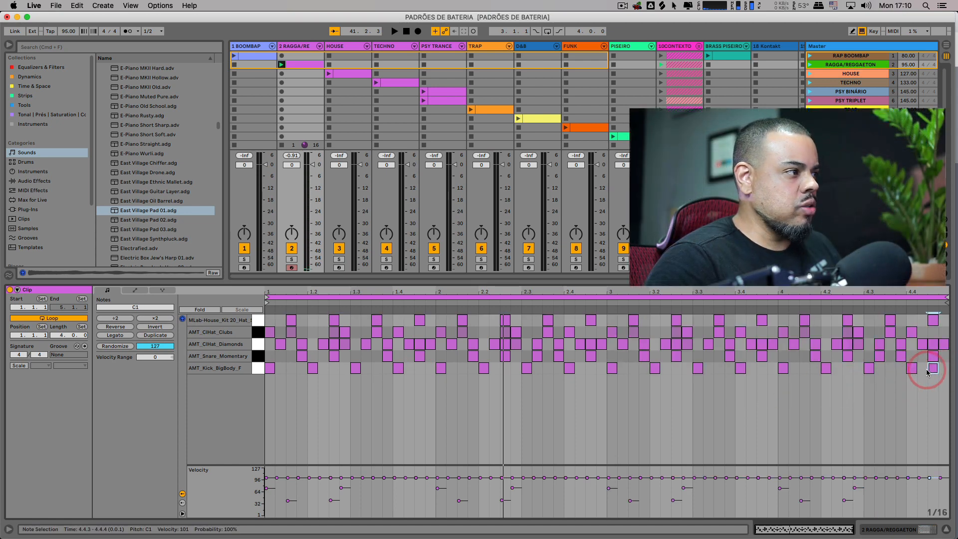
left_click(183, 395)
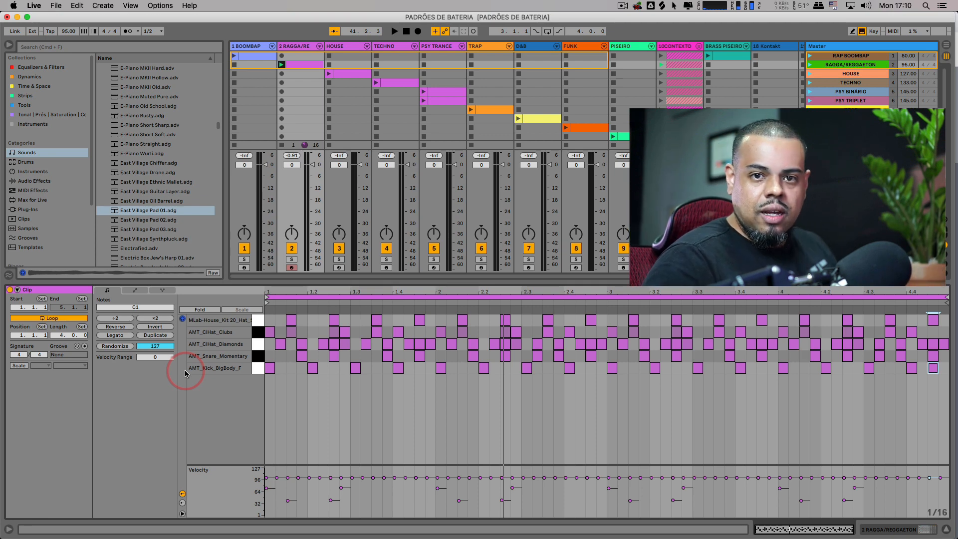
key("space")
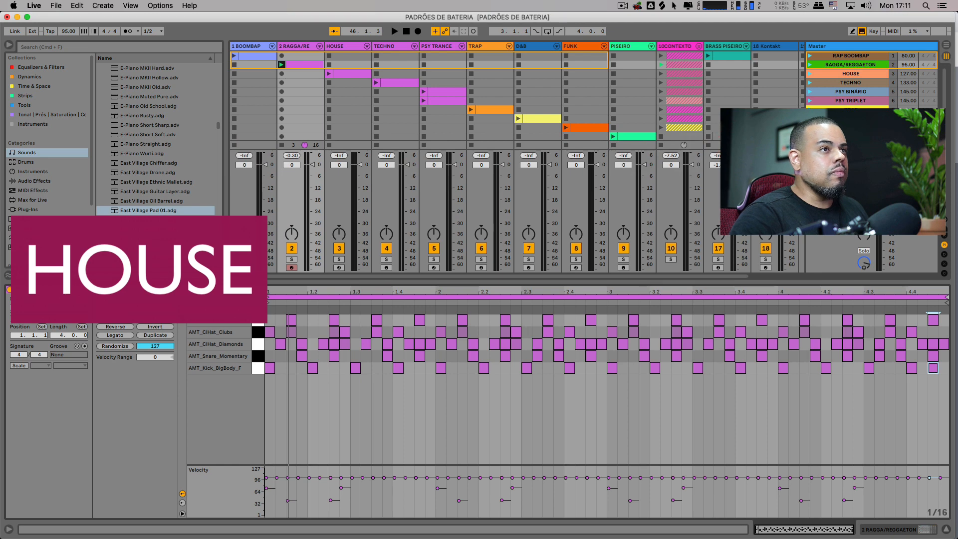
- Launch the HOUSE scene, view the HOUSE track's drum clip, and solo that track
left_click(361, 73)
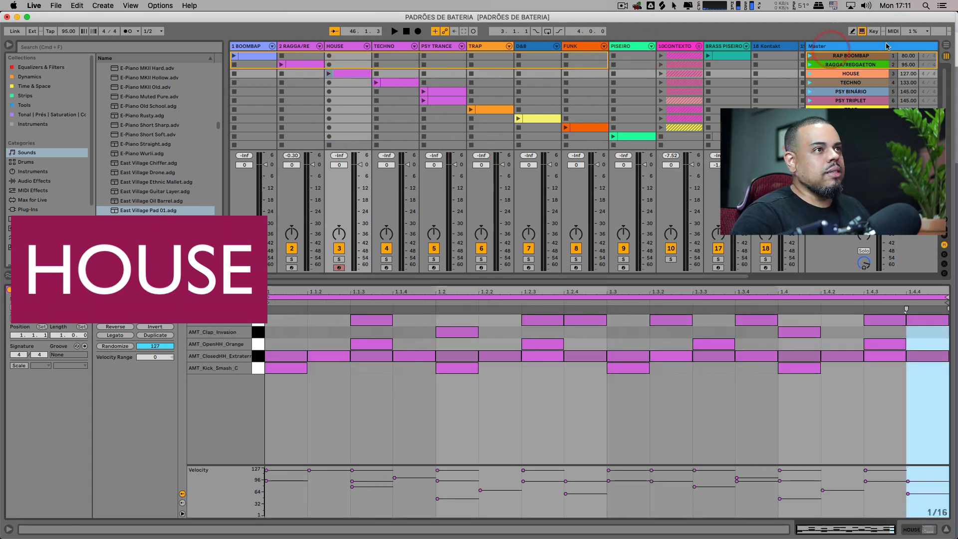
left_click(810, 76)
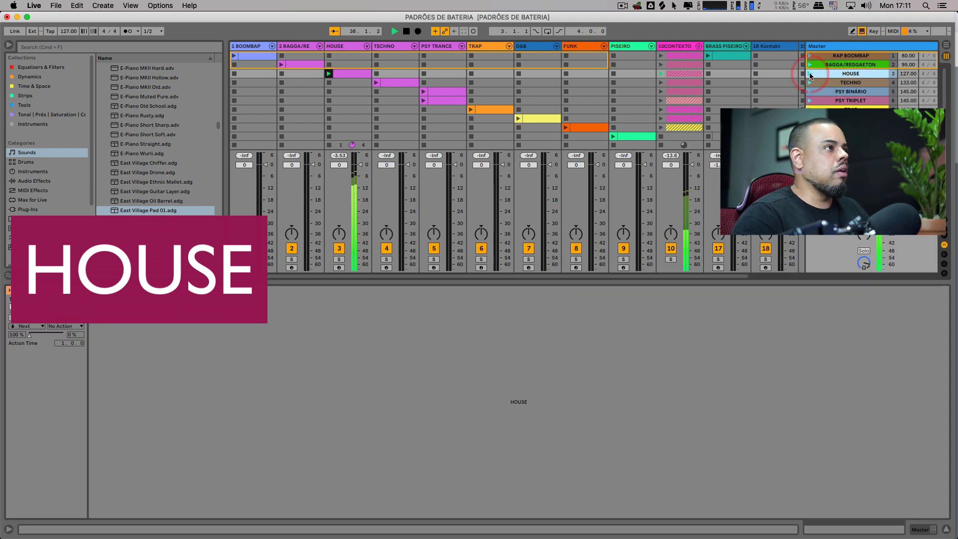
left_click(344, 75)
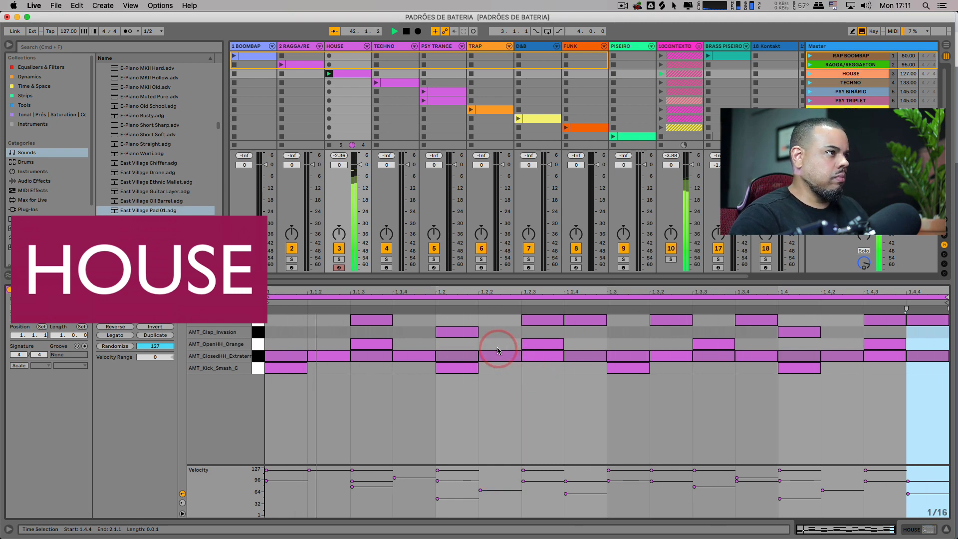
left_click(339, 260)
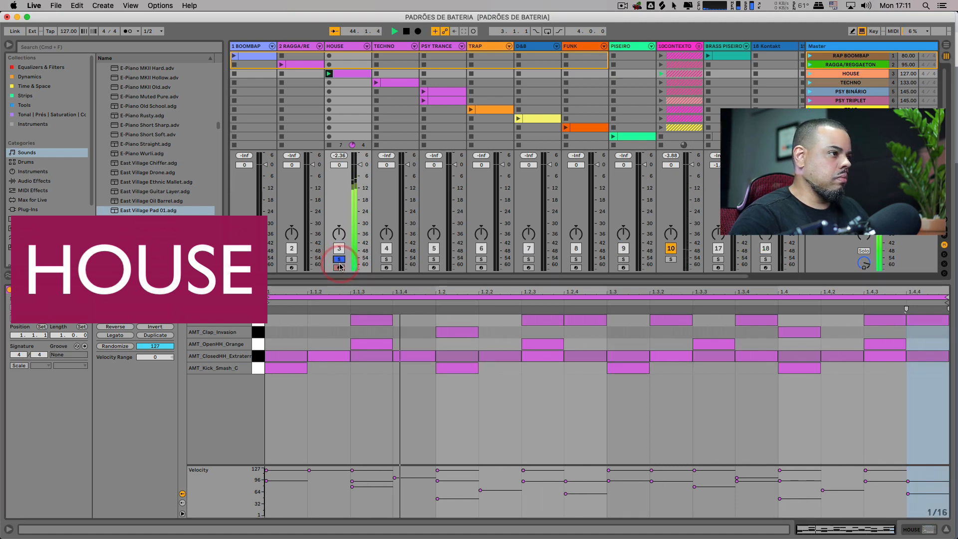
left_click(325, 364)
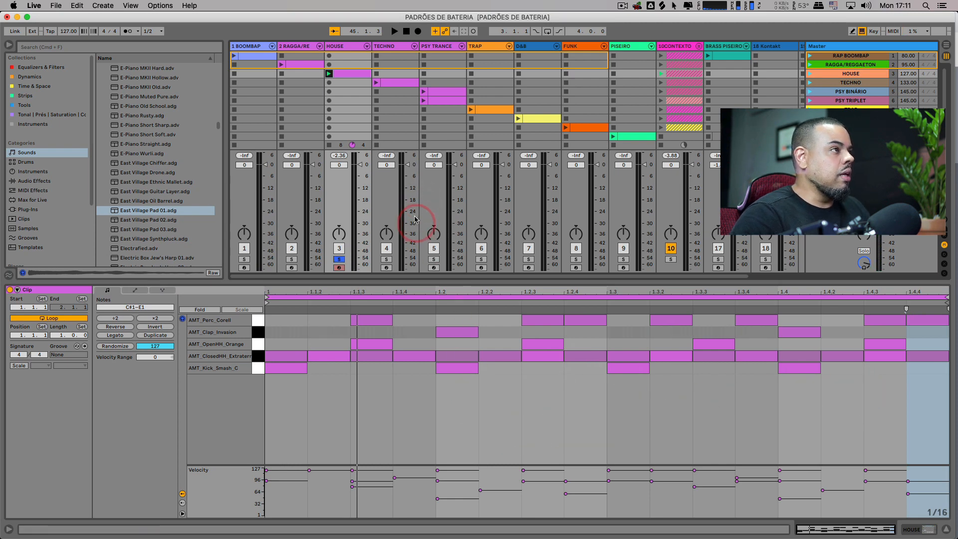
- Move the finished house clip down to the FUNK scene's row and create an empty MIDI clip in its original slot
left_click(363, 116)
left_click_drag(354, 77, 351, 116)
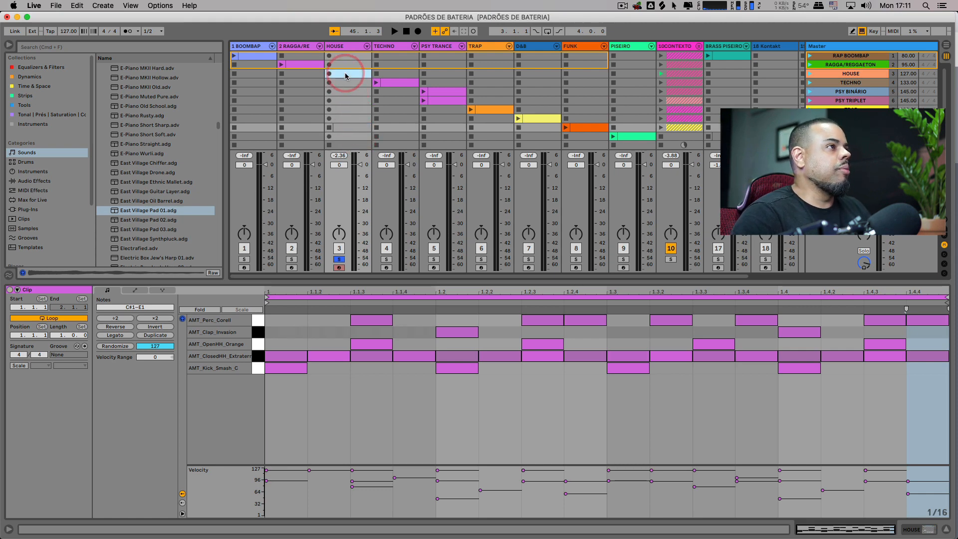
left_click_drag(346, 75, 346, 74)
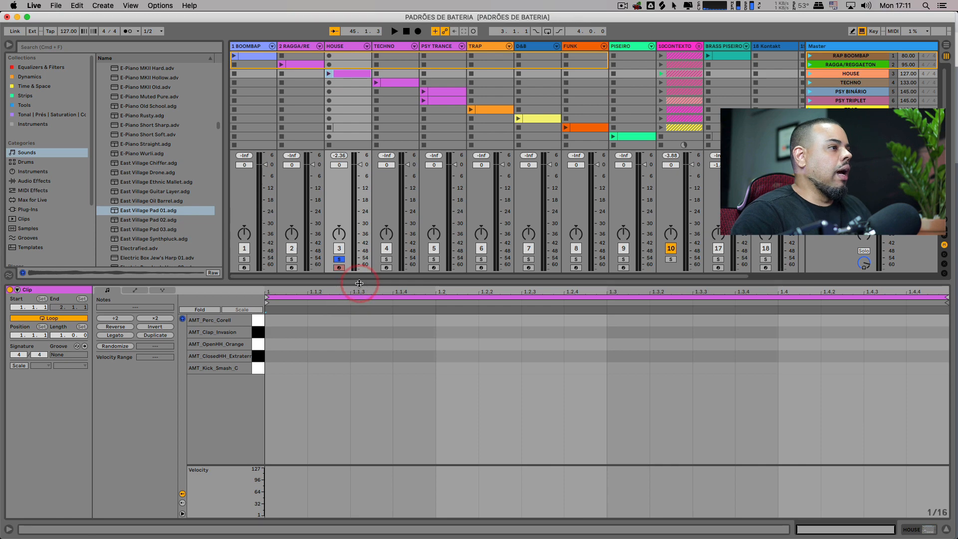
- Enlarge the clip editor and place AMT_Kick_Smash_C on 1.1.1, duplicated onto all four beats of the bar
left_click_drag(359, 283, 362, 244)
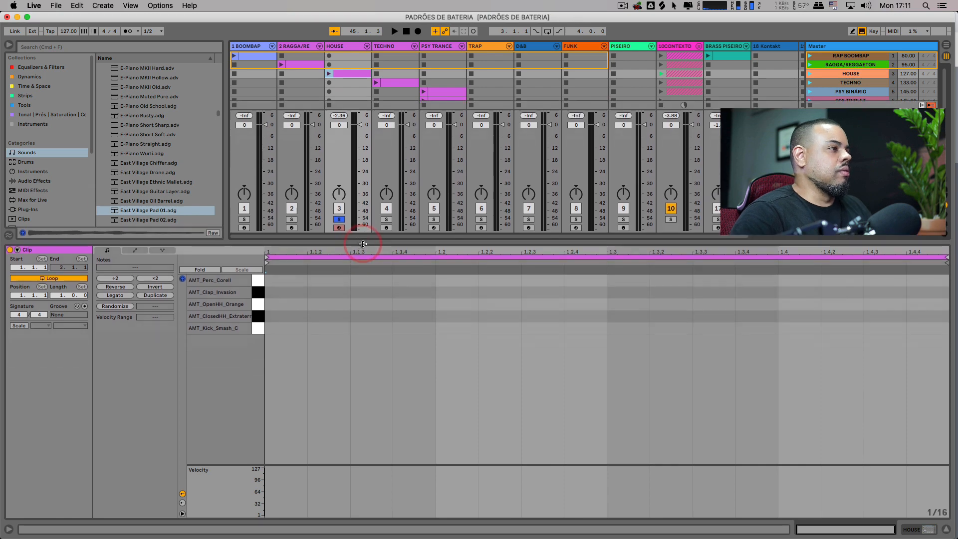
double_click(289, 330)
left_click_drag(433, 328, 288, 325)
key("super+d")
key("super+d")
key("super+d")
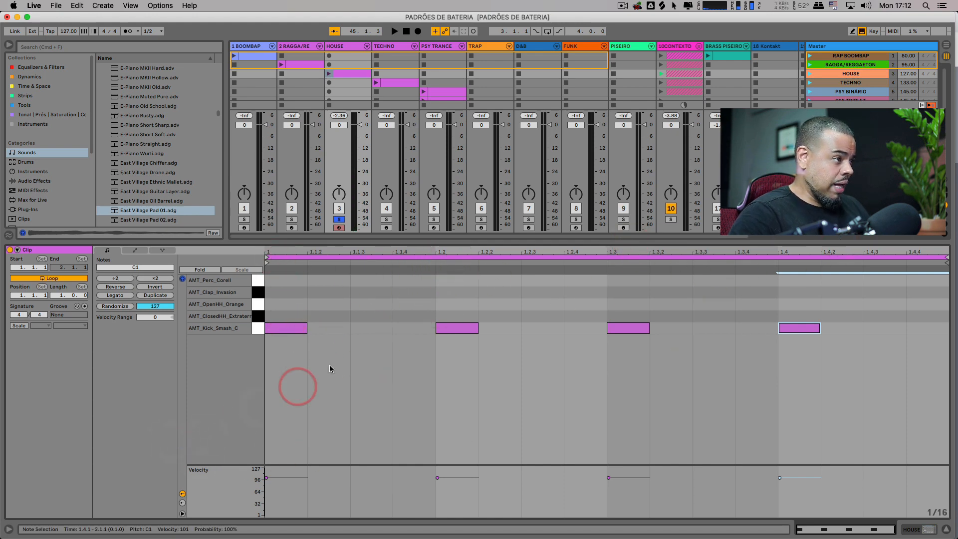
- Preview the AMT_Clap_Invasion sound and add clap notes on beats 1.2 and 1.4
left_click(259, 291)
double_click(454, 295)
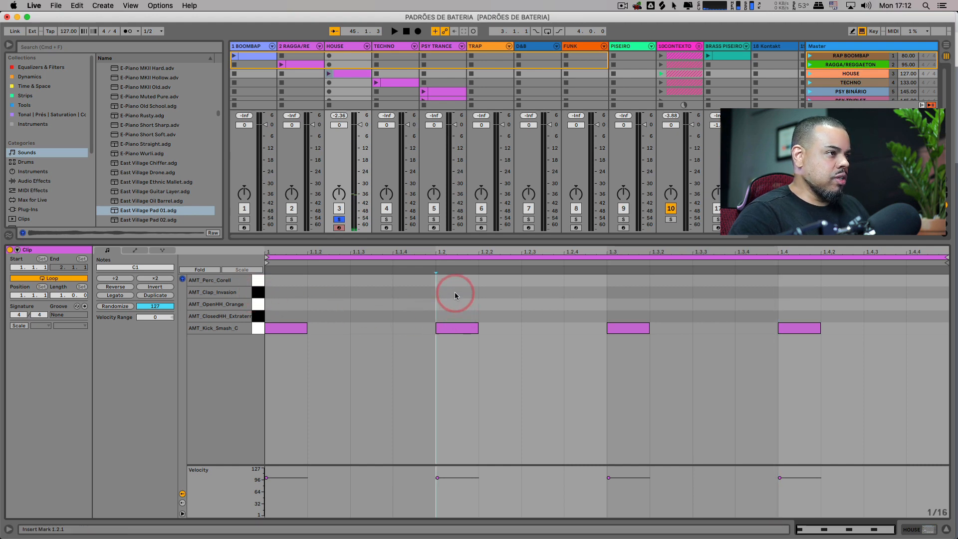
double_click(796, 291)
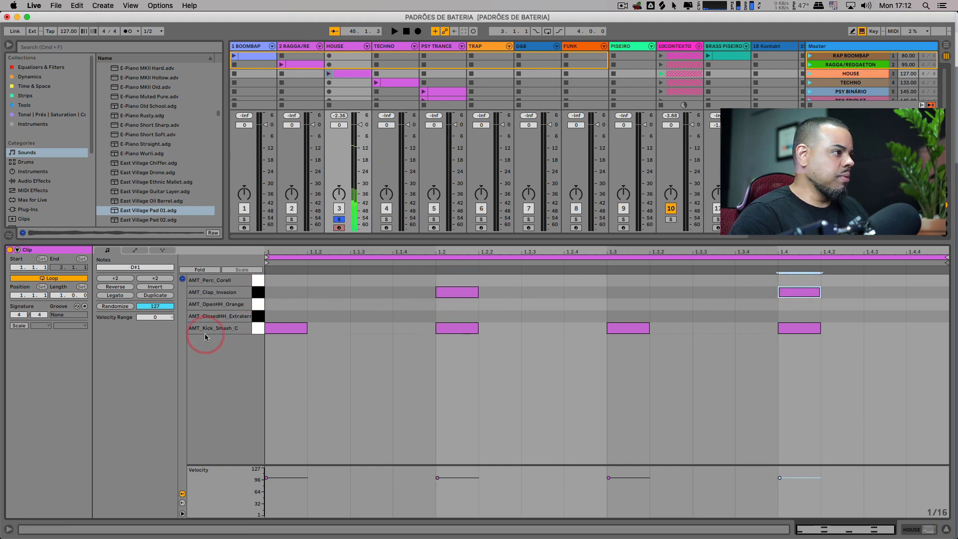
- Add an AMT_OpenHH_Orange note at 1.1.3, duplicate it onto the offbeat of the remaining beats, and play the house clip
left_click(252, 305)
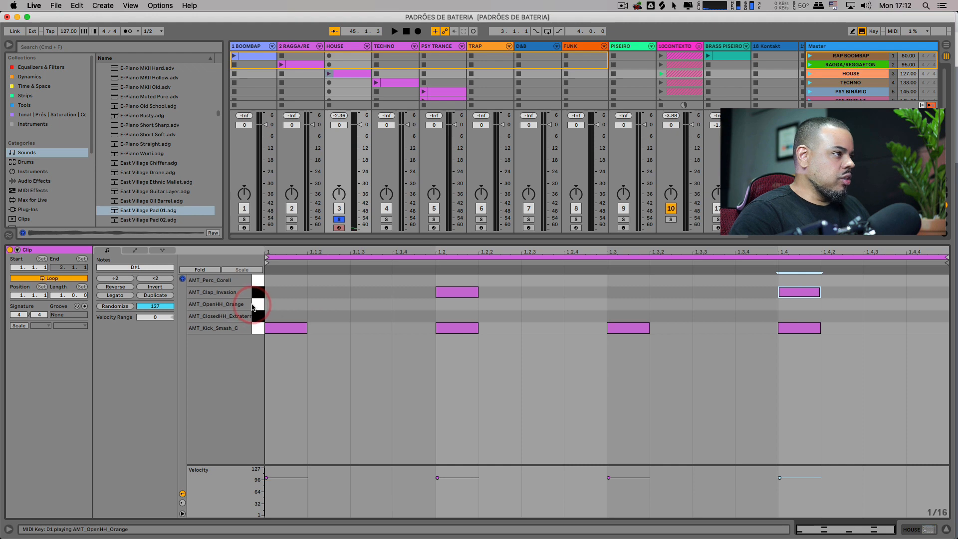
double_click(358, 304)
left_click(436, 304)
left_click_drag(437, 303, 272, 312)
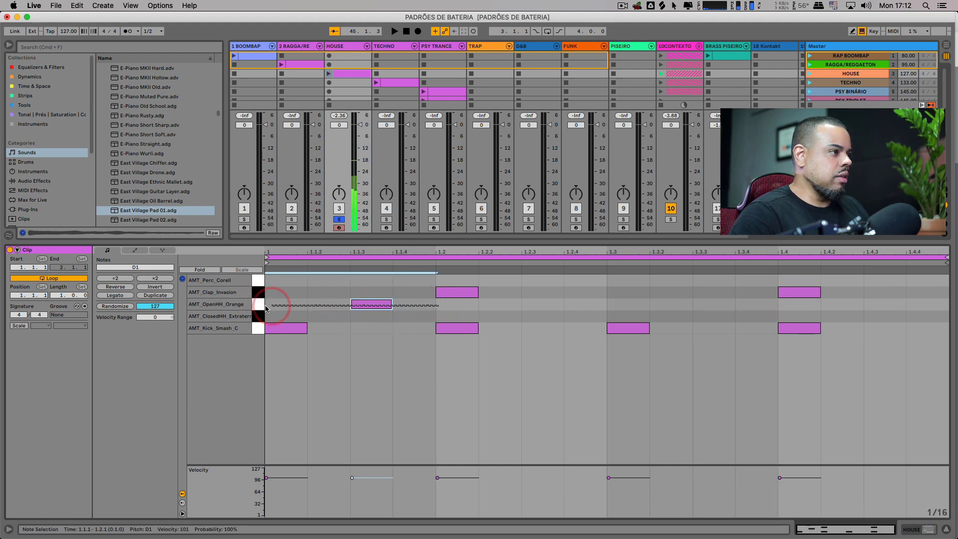
key("super+d")
key("super+d")
key("super+d")
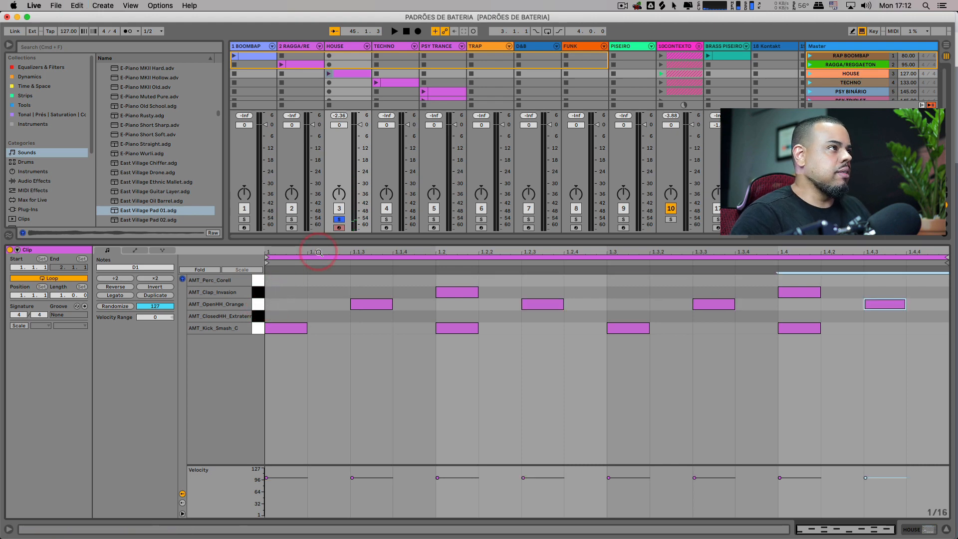
left_click(330, 73)
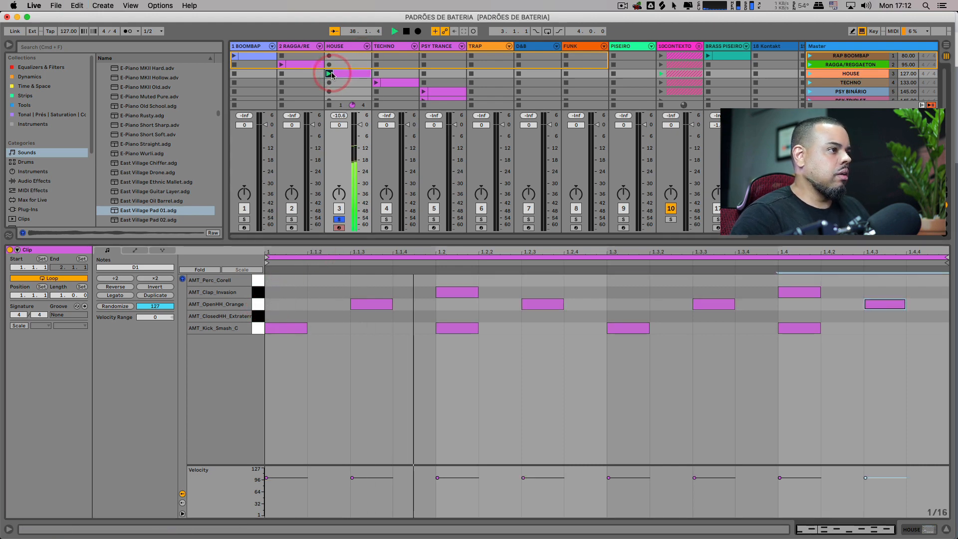
left_click(305, 368)
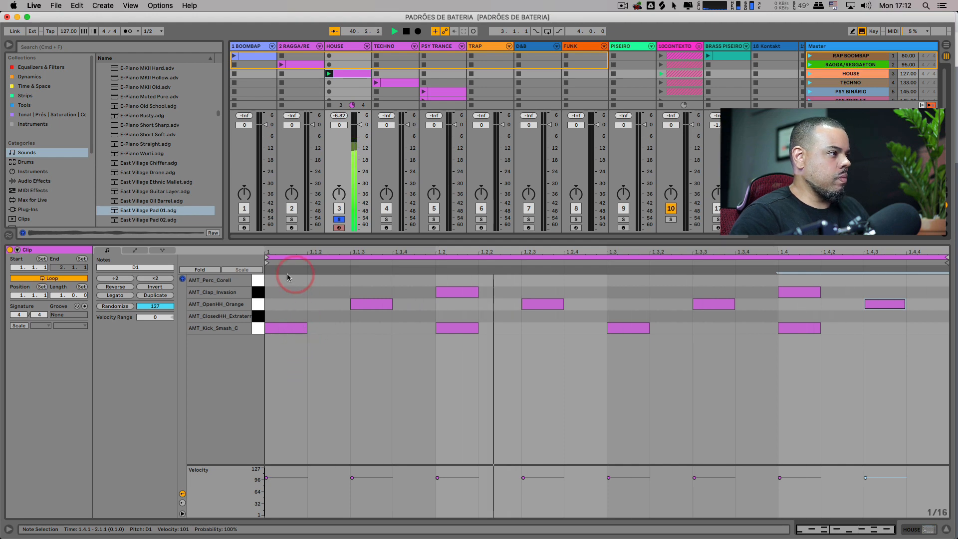
- Fill the whole bar of AMT_ClosedHH_Extraterrestrial with sixteenth notes using Draw Mode and play the pattern
left_click(256, 282)
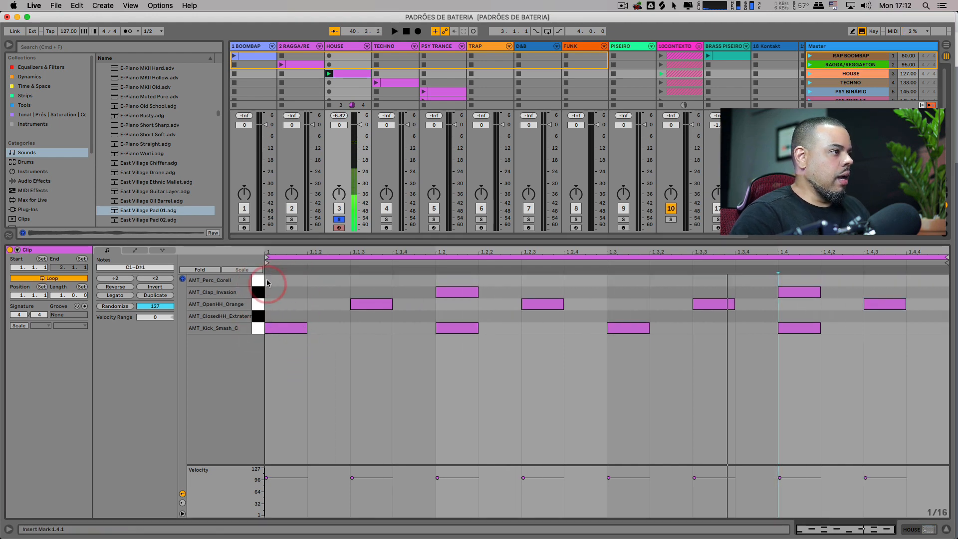
left_click(259, 318)
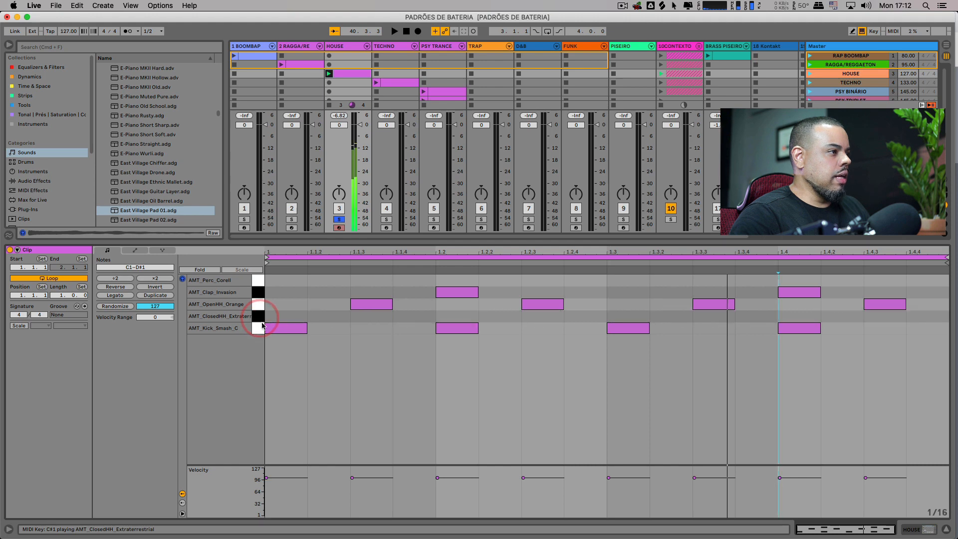
key("b")
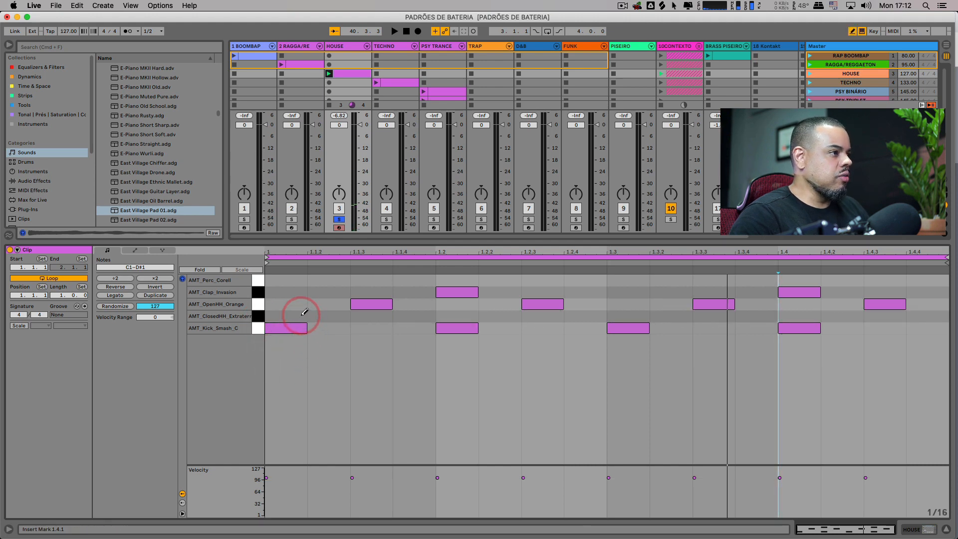
left_click_drag(299, 316, 405, 313)
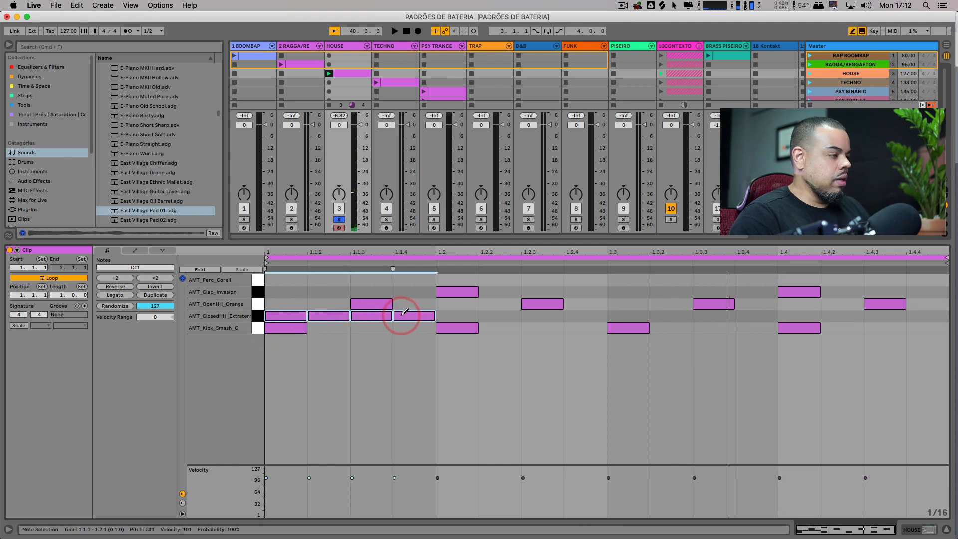
key("b")
left_click(283, 304)
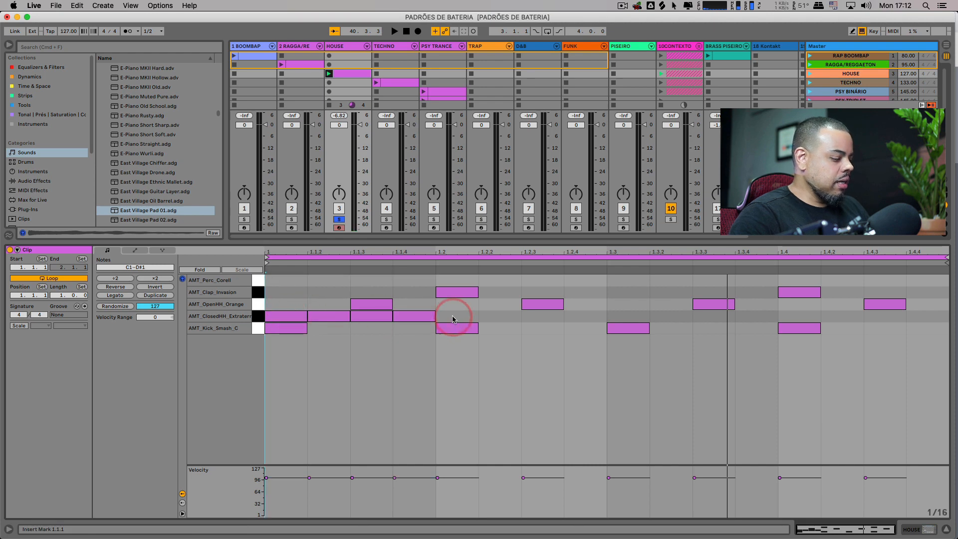
key("b")
mouse_move(453, 315)
left_mouse_down()
mouse_move(924, 317)
mouse_move(877, 324)
mouse_move(878, 315)
left_mouse_up()
left_click(849, 327)
left_click(880, 326)
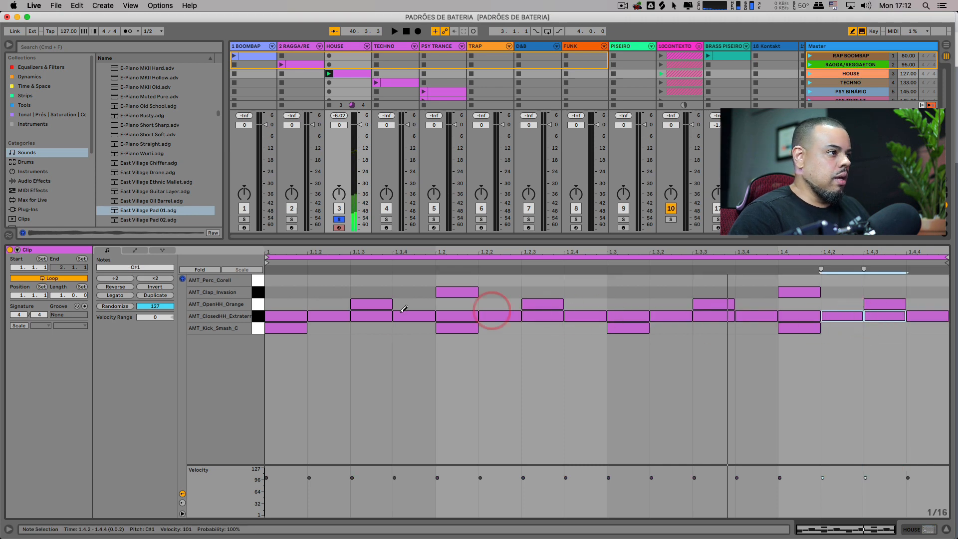
key("space")
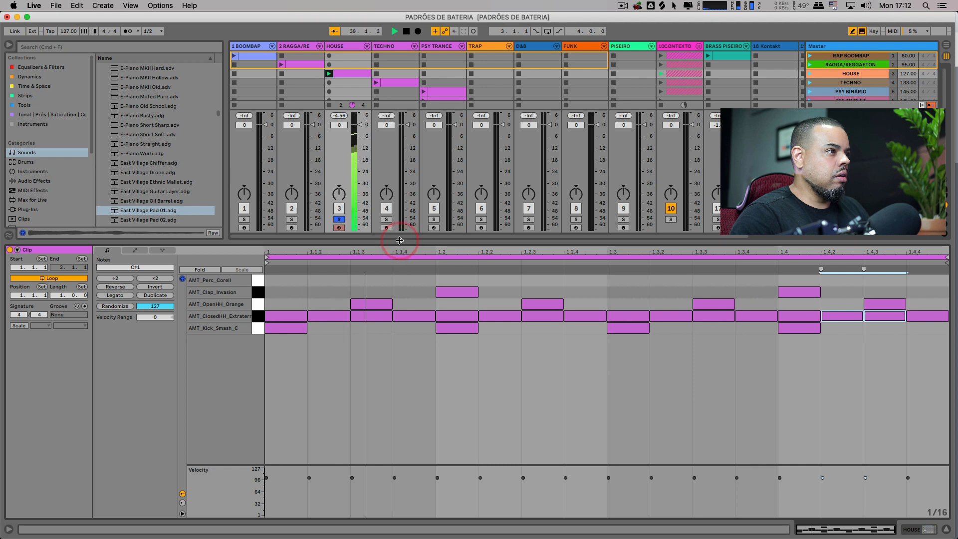
- Reactivate the finished house clip, move it next to the newly built clip on the HOUSE track, and compare them in playback
left_click_drag(400, 240, 397, 319)
left_click(341, 128)
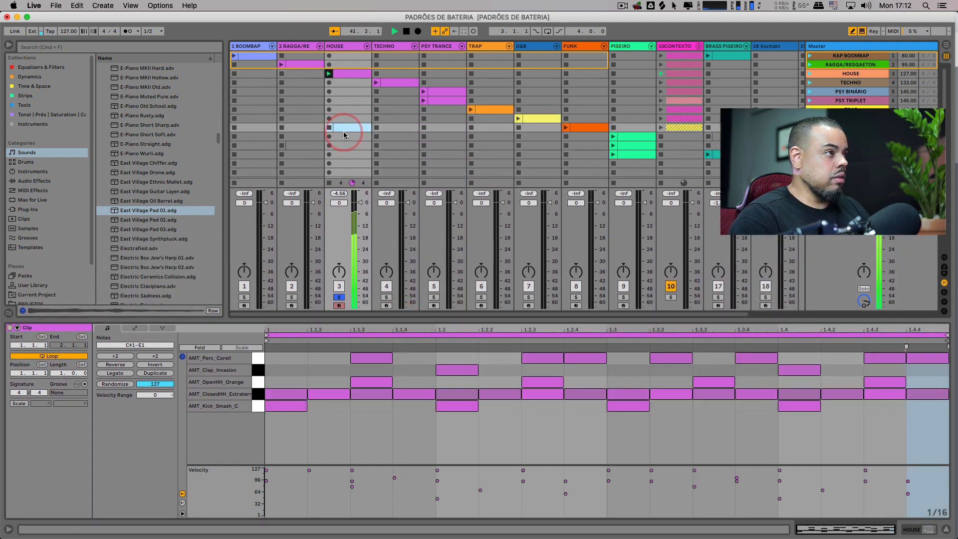
key("0")
left_click(345, 74)
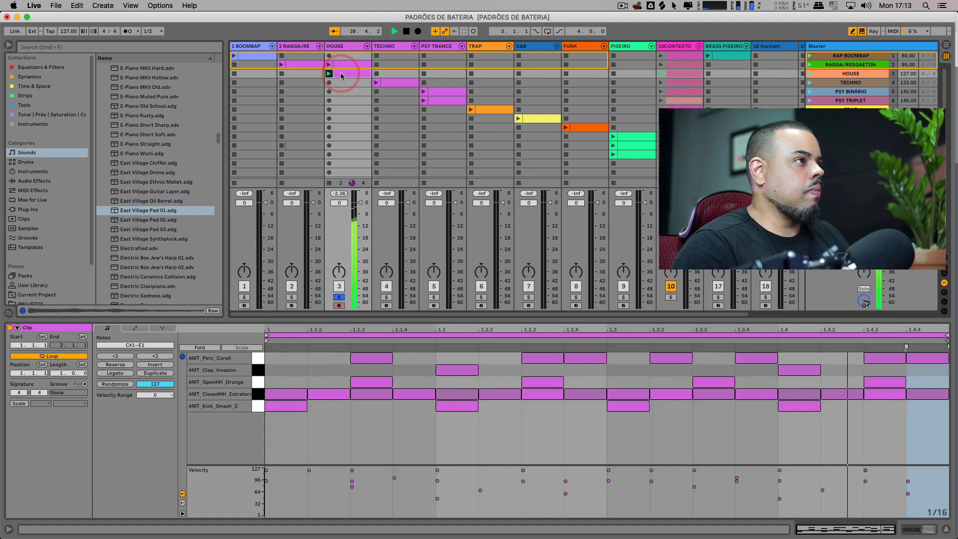
key("space")
mouse_move(341, 74)
left_mouse_down()
mouse_move(340, 82)
mouse_move(343, 74)
left_mouse_up()
left_click(328, 73)
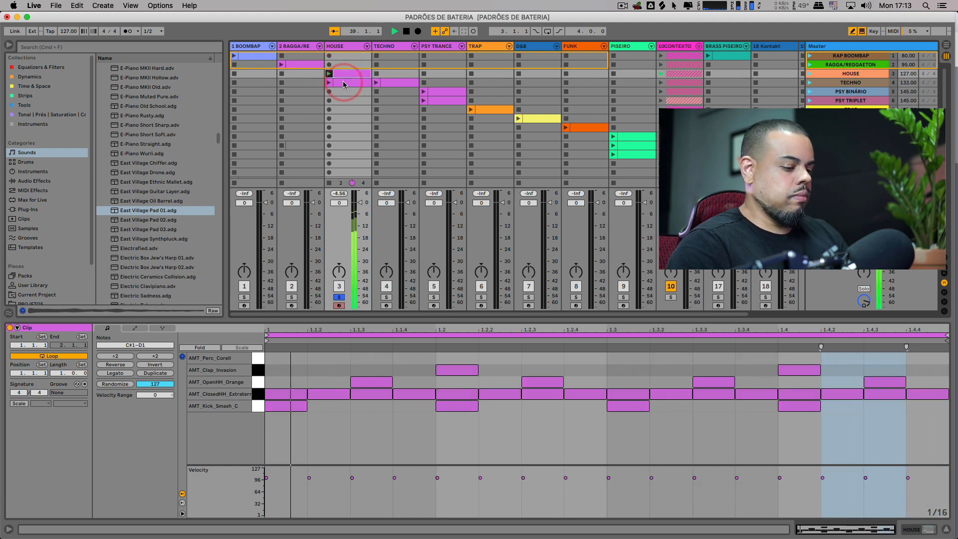
- Delete the extra clip below the house clip on the HOUSE track, open the remaining clip and stop playback
left_click(342, 82)
key("Delete")
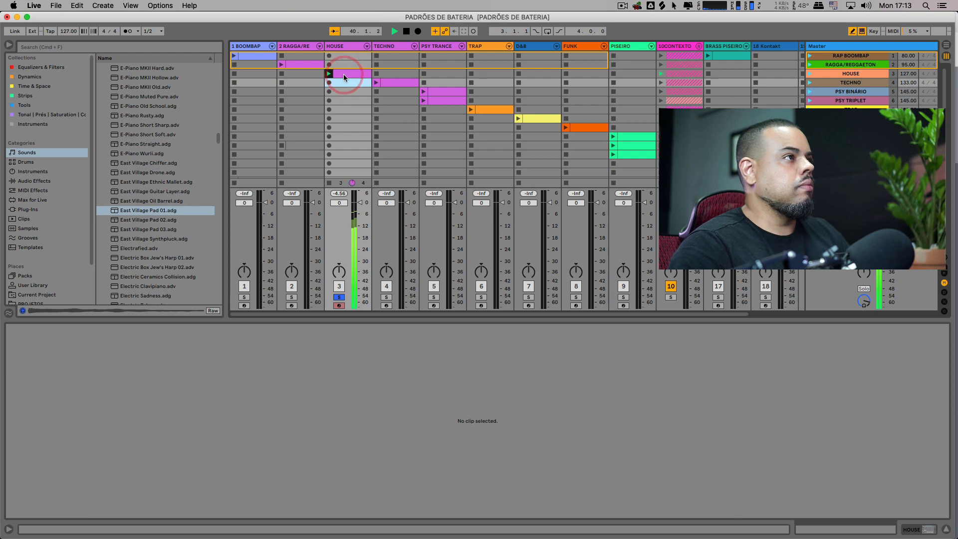
left_click(344, 74)
key("space")
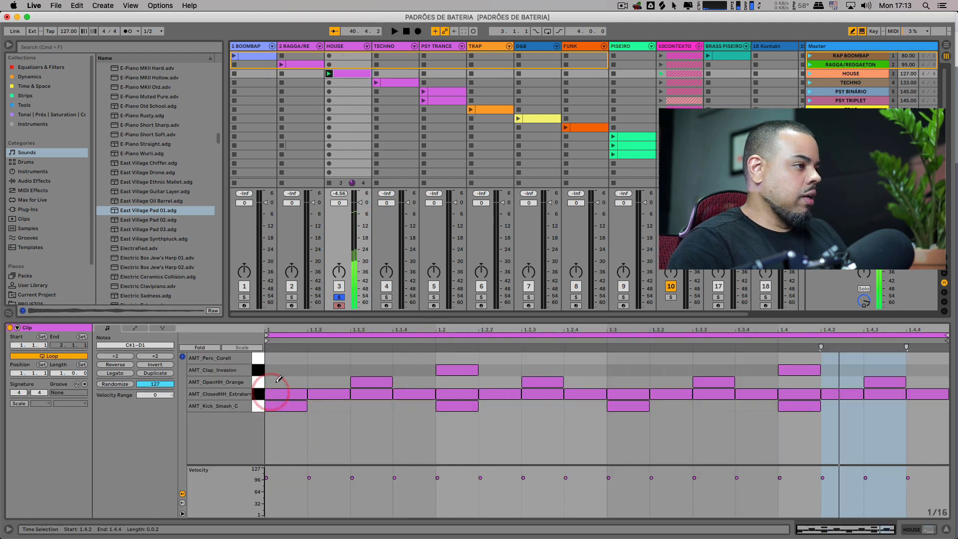
- Clear every note from the remaining house clip so its one-bar pattern can be rebuilt
key("super+a")
left_click(366, 83)
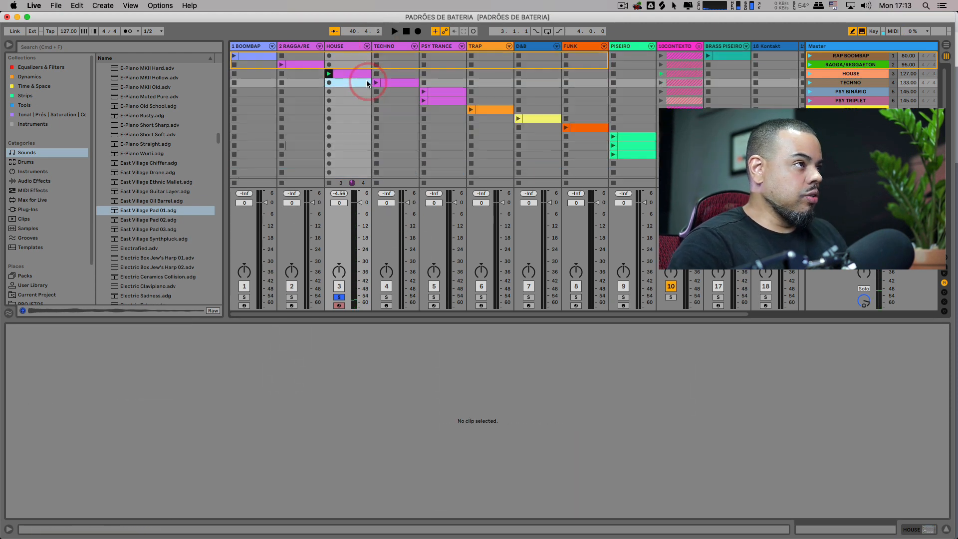
double_click(360, 74)
key("b")
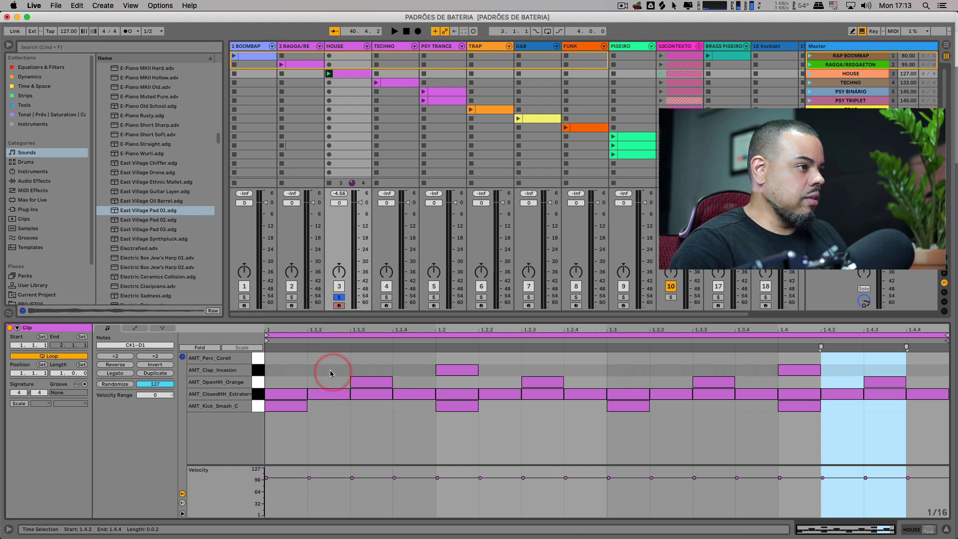
left_click(329, 371)
key("super+a")
key("Delete")
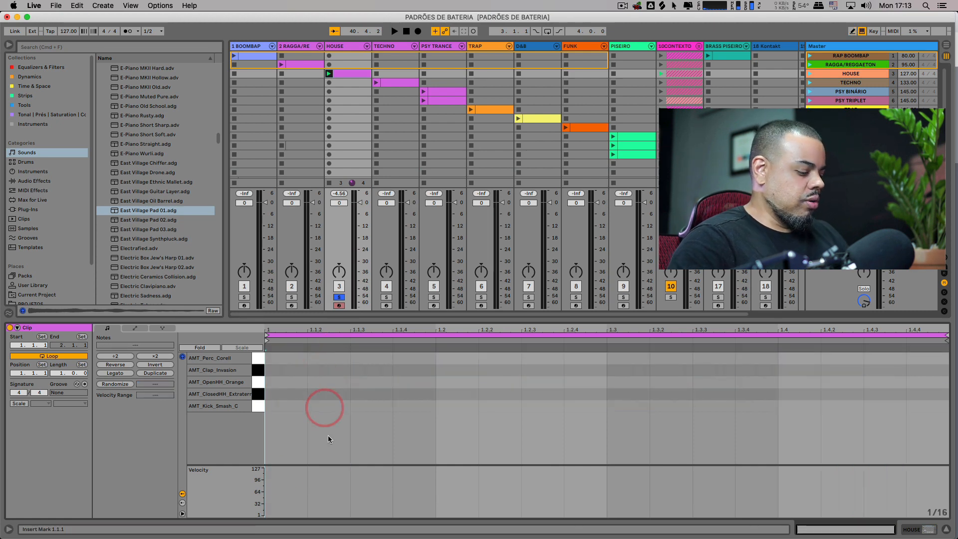
- Draw four sixteenth AMT_ClosedHH_Extraterrestrial notes on the first beat, duplicate them across the whole bar and play the clip
key("b")
left_click_drag(285, 393, 427, 387)
key("b")
left_click(292, 403)
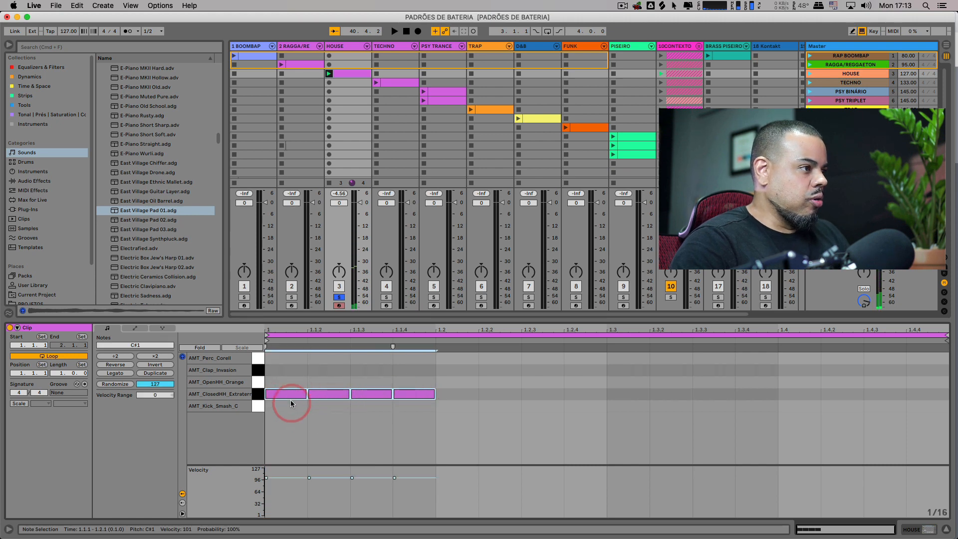
key("super+d")
key("super+d")
key("super+d")
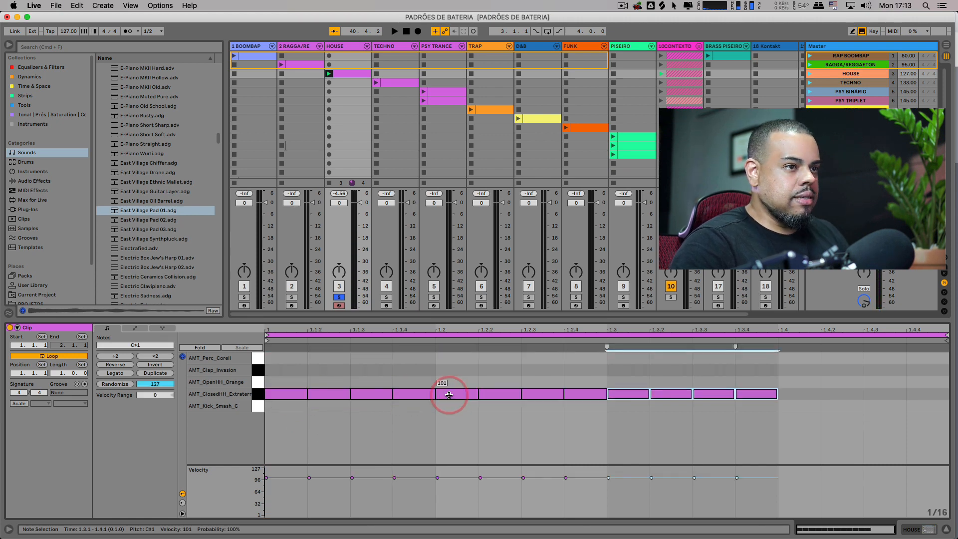
key("space")
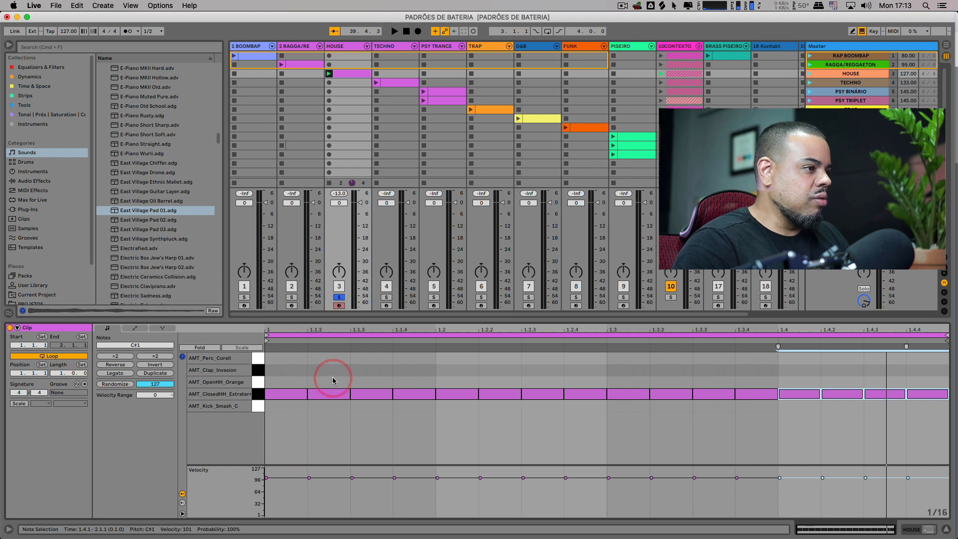
- Lower the closed hi-hat velocities at 1.1.1 and 1.1.2, and set 1.1.4 to 50, 1.2.1 to 34 and 1.2.3 to 33
left_click_drag(356, 377, 371, 413)
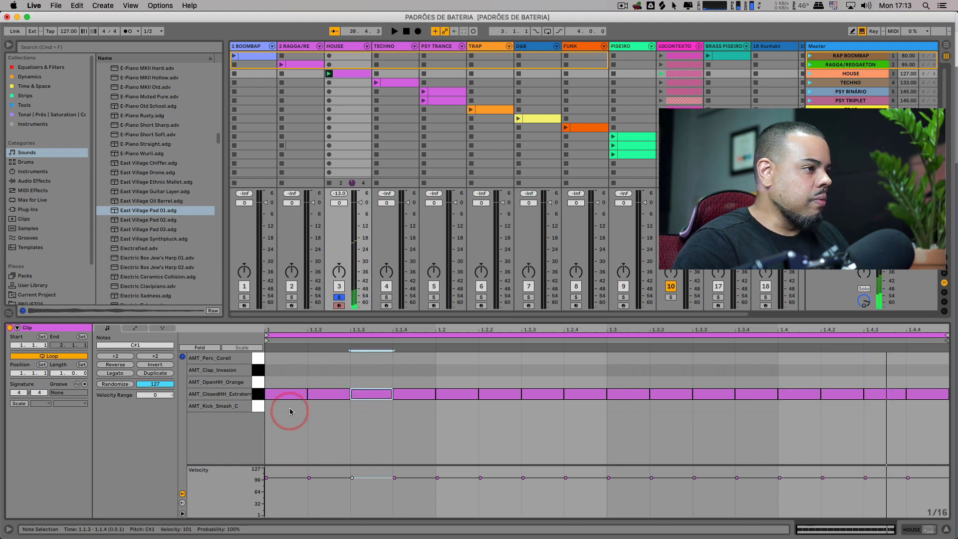
left_click_drag(266, 478, 267, 504)
left_click_drag(310, 478, 310, 492)
left_click_drag(395, 477, 395, 497)
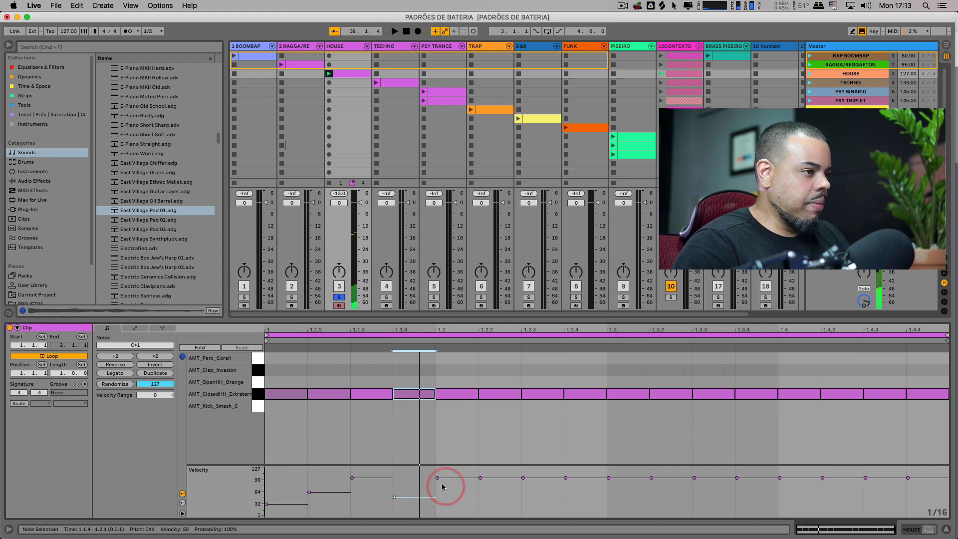
left_click_drag(438, 478, 438, 488)
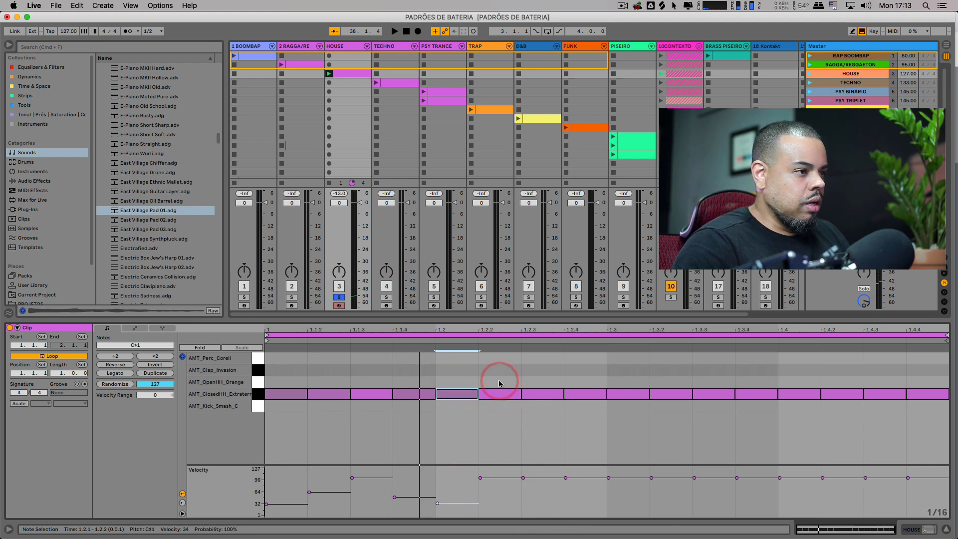
left_click(500, 394)
left_click(542, 394)
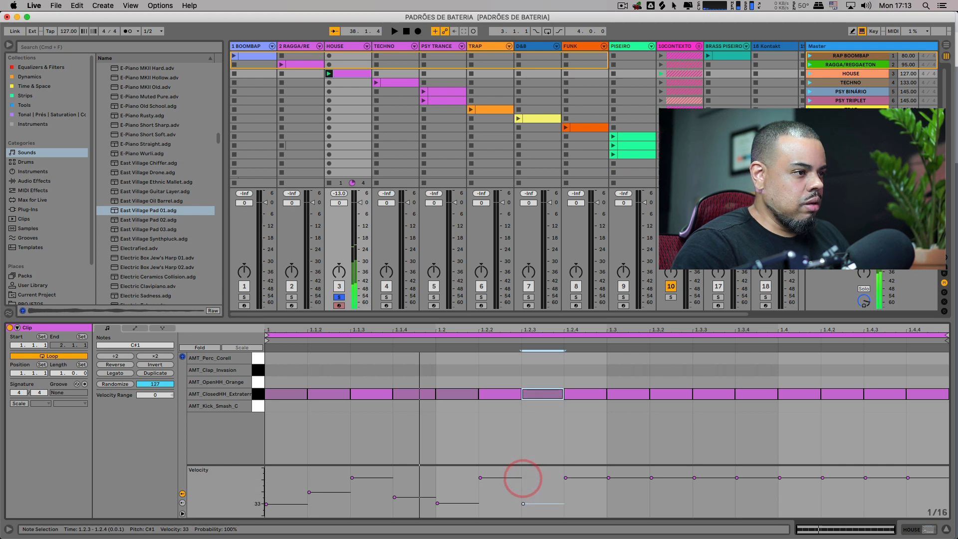
- Select the louder closed hi-hat hits at 1.1.3, 1.2.2 and 1.2.4 in turn and check the accents in playback
left_click(372, 394)
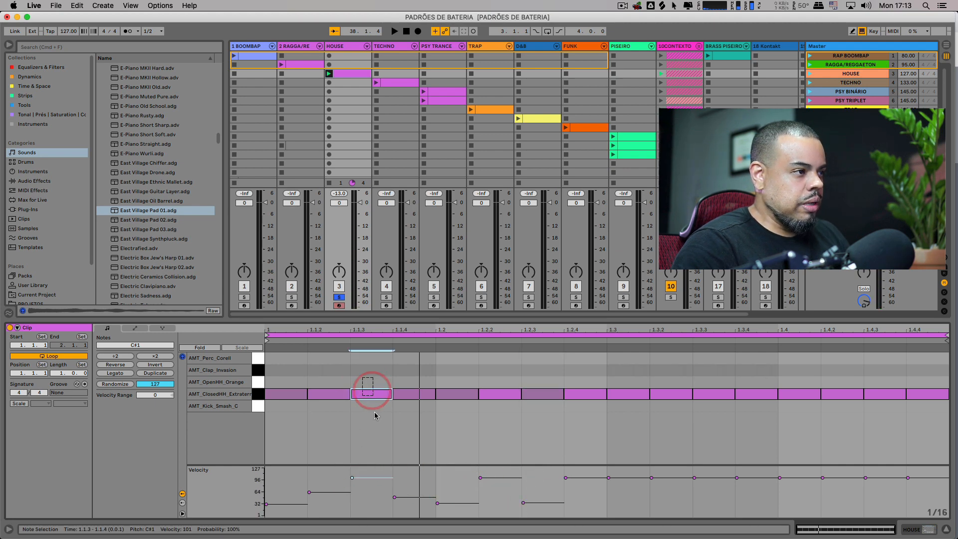
left_click_drag(375, 414, 386, 439)
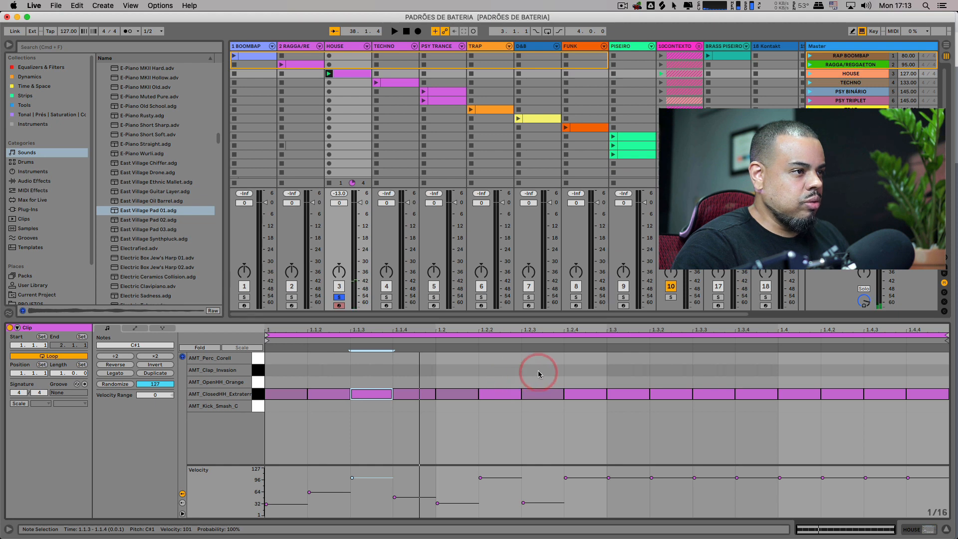
left_click(542, 394)
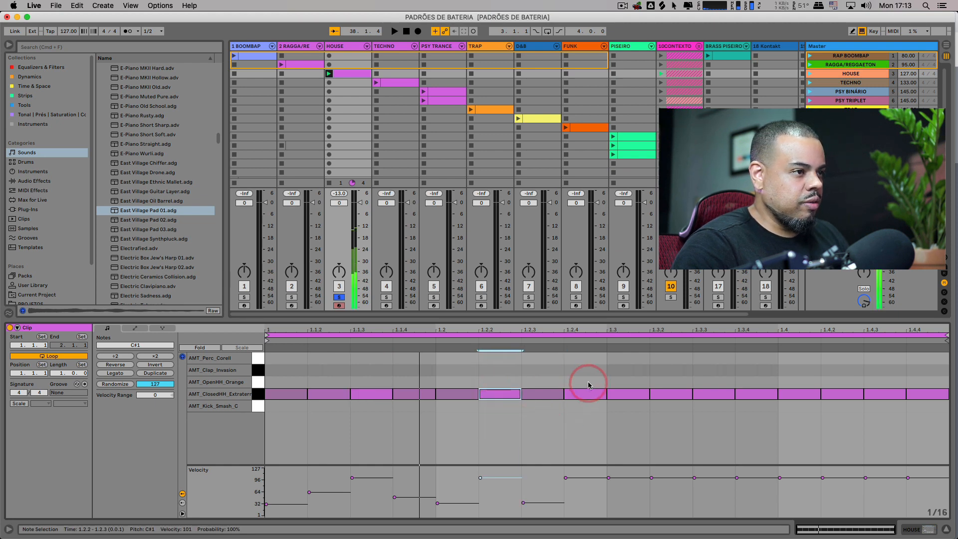
left_click(587, 395)
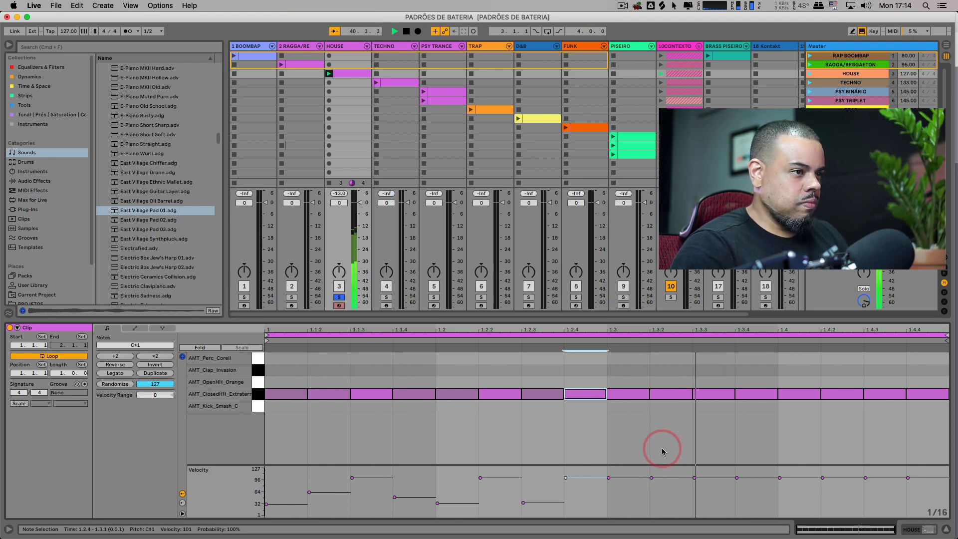
key("space")
- Lower the closed hi-hat velocity at 1.3.2, set 1.3.3 to 59 and 1.4.2 to 34, and listen to the pattern
mouse_move(651, 477)
left_mouse_down()
mouse_move(652, 498)
mouse_move(695, 479)
mouse_move(696, 496)
left_mouse_up()
key("space")
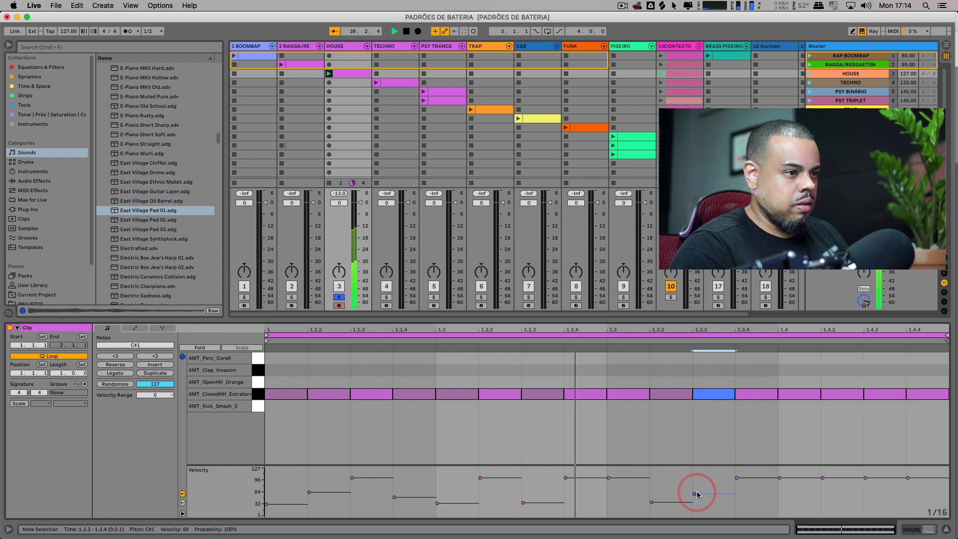
left_click(767, 485)
left_click(822, 478)
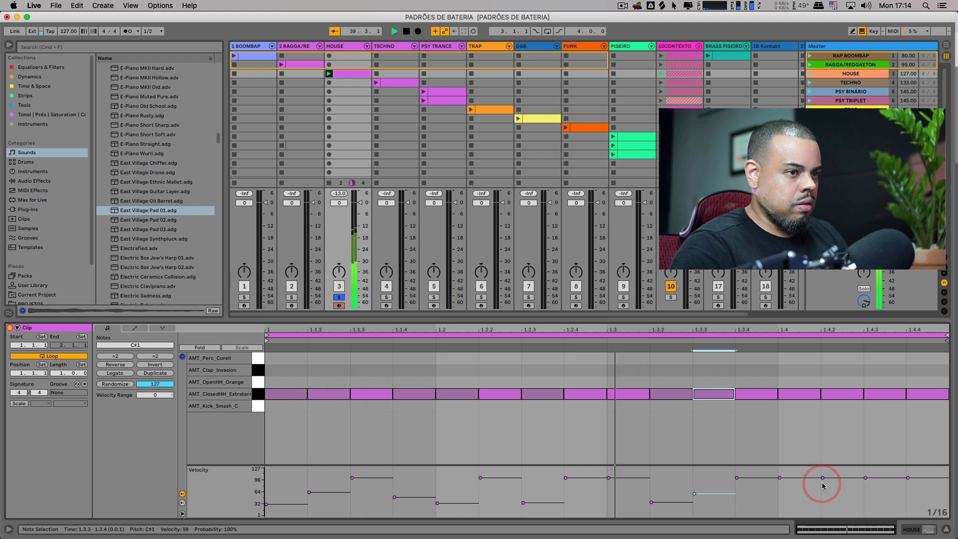
left_click_drag(823, 479, 826, 505)
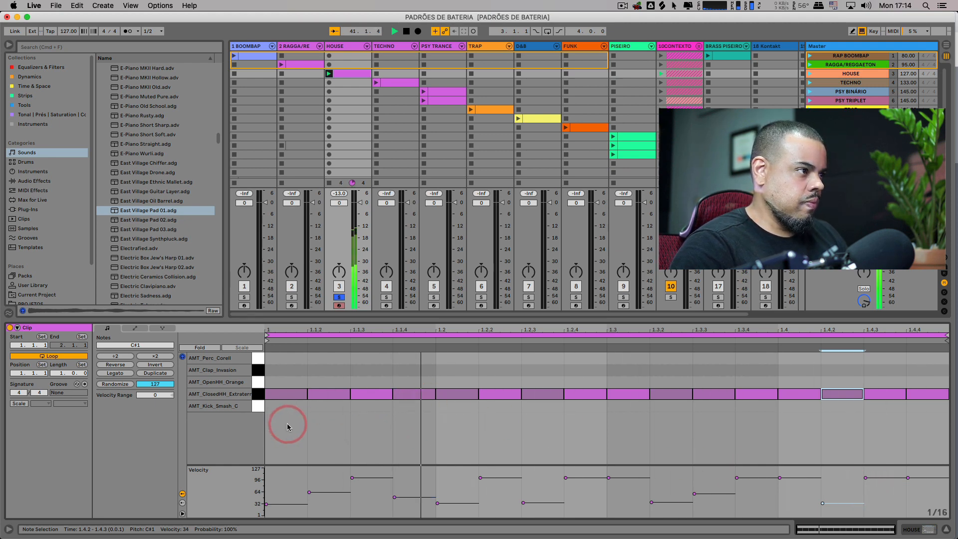
key("space")
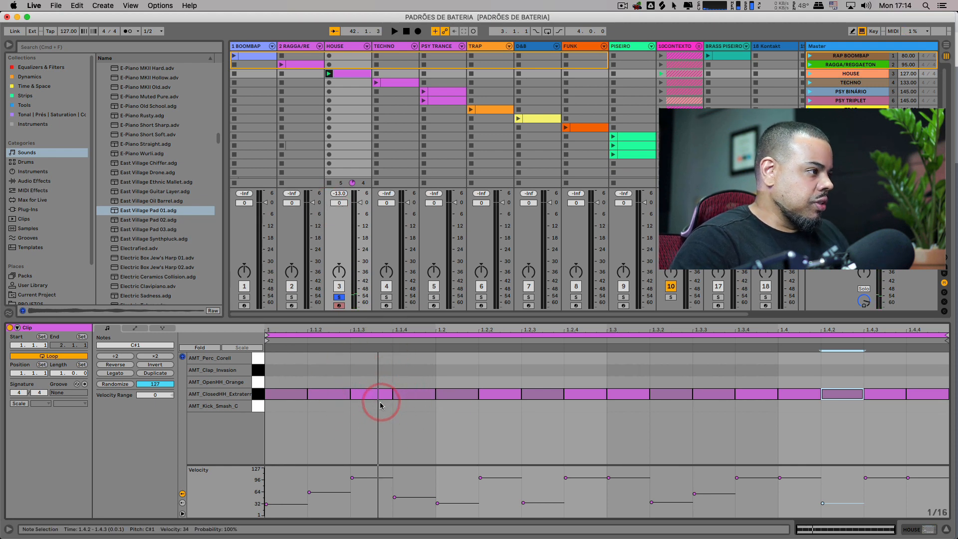
- Show the HOUSE track's Drum Rack, select the AMT_ClosedHH_Extraterrestrial pad and set its Vol < Vel to 63 %
left_click(358, 48)
left_click(75, 502)
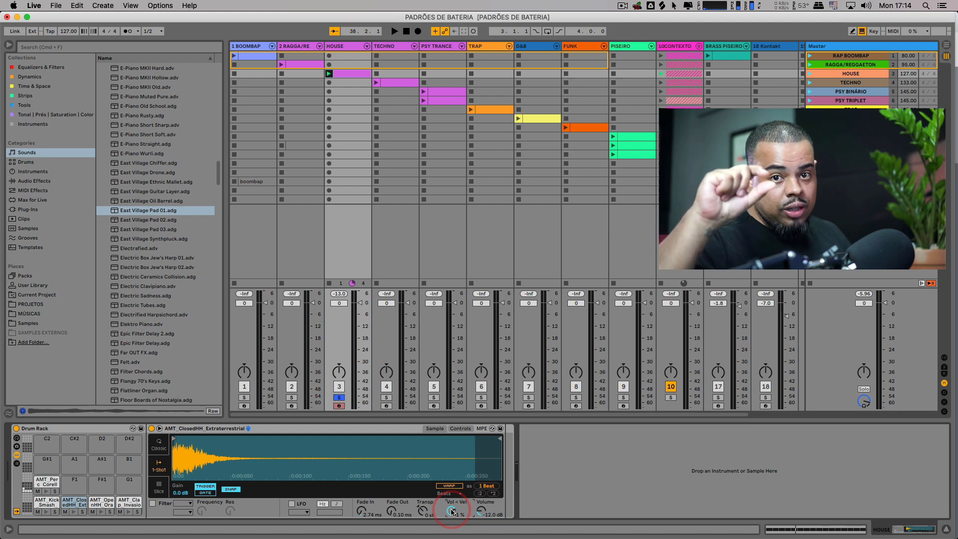
key("space")
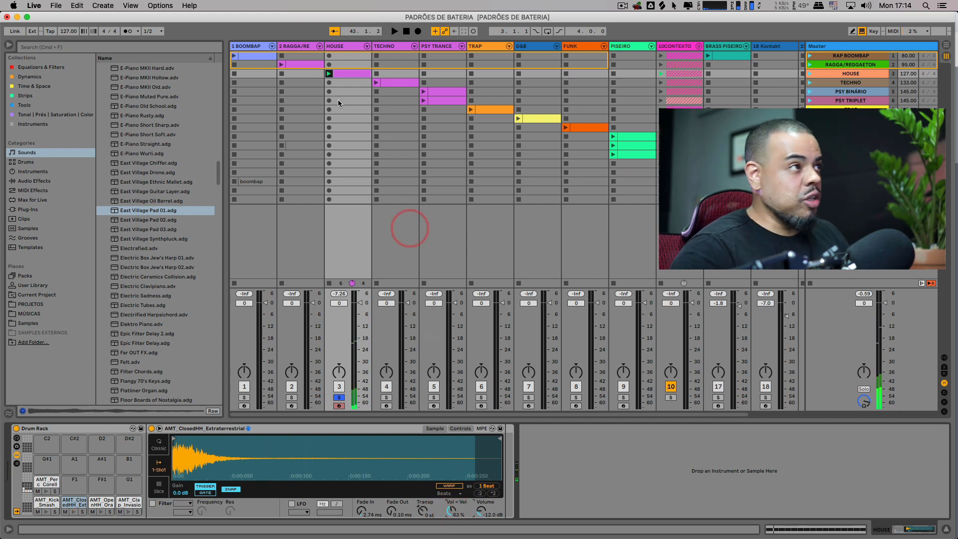
- Reopen the house clip, add an AMT_Kick_Smash_C note at 1.1.1 and duplicate it onto each remaining beat
left_click(342, 74)
left_click(364, 379)
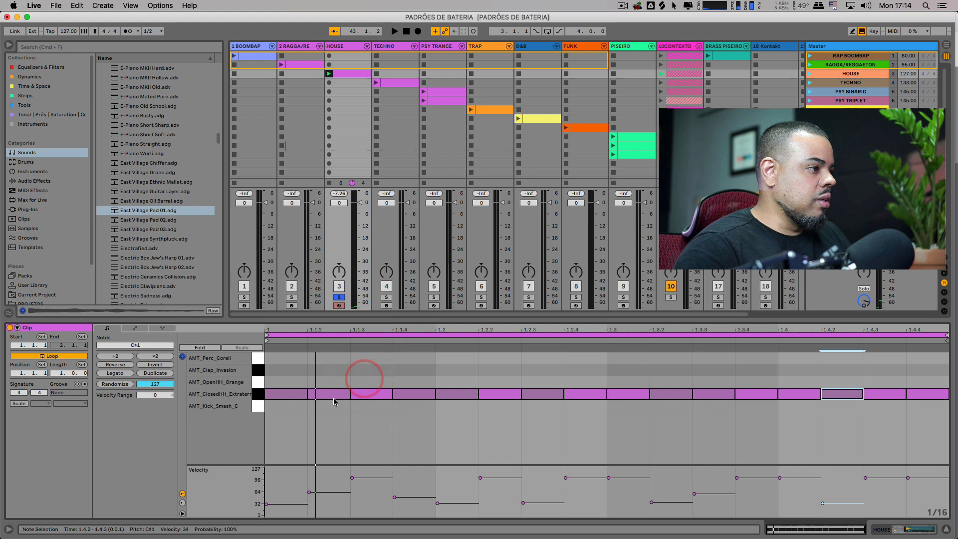
double_click(288, 406)
left_click(293, 403)
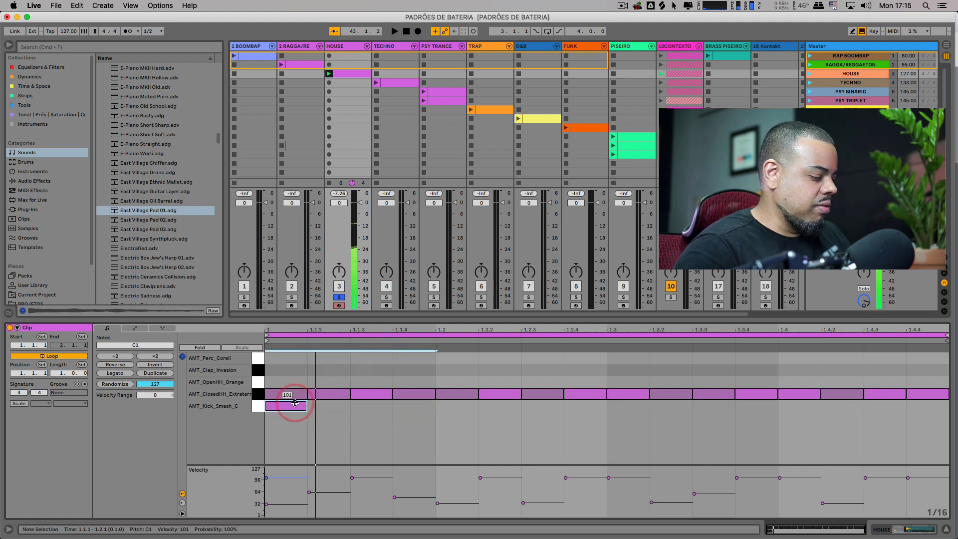
key("ctrl+d")
key("ctrl+d")
key("ctrl+d")
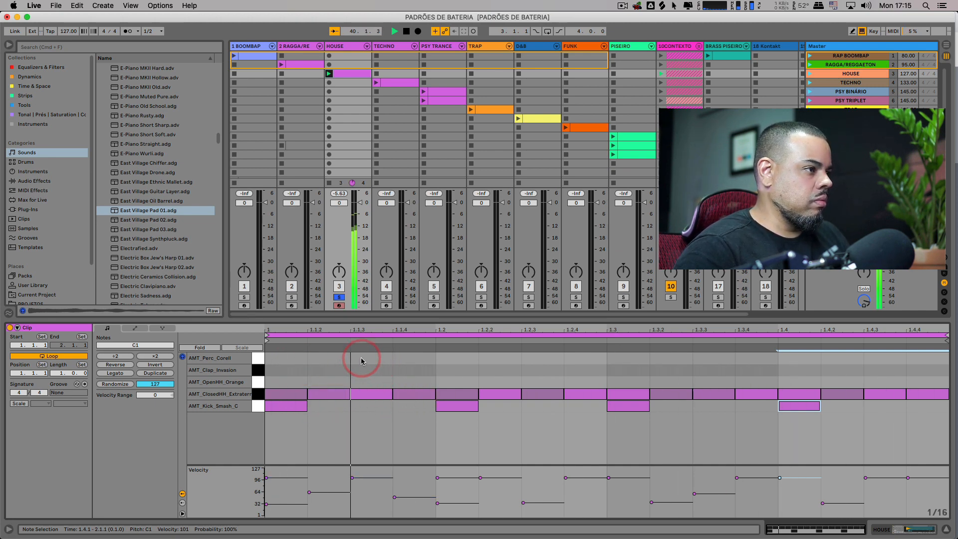
- Add AMT_Perc_Corell notes at 1.1.1 with velocity 56 and at 1.1.2, checking them in playback
left_click(292, 355)
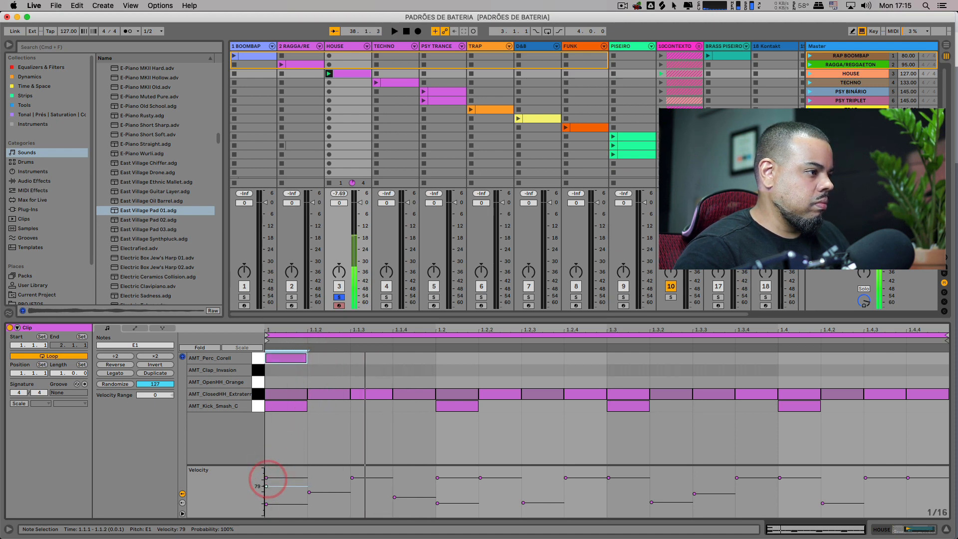
left_click_drag(266, 487, 266, 494)
left_click(331, 359)
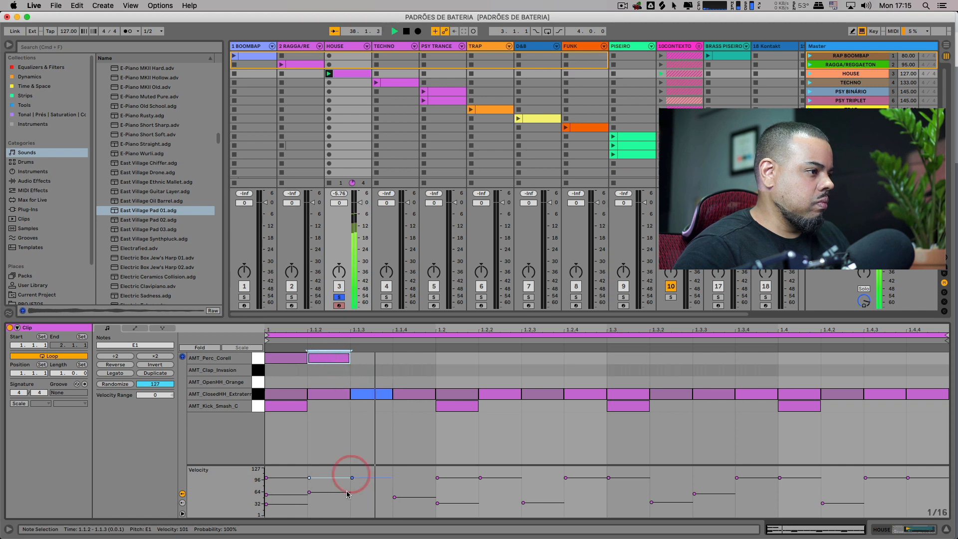
key("space")
key("space")
key("space")
key("space")
key("space")
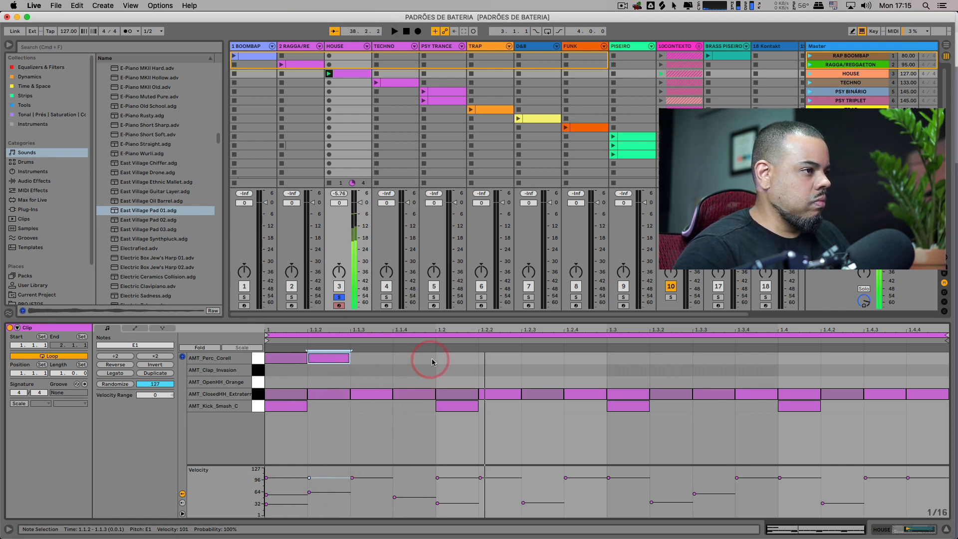
- Duplicate the AMT_Perc_Corell pair, shift the copy to start at 1.1.4, and listen to the pattern
left_click(272, 360, "shift")
key("super+d")
key("space")
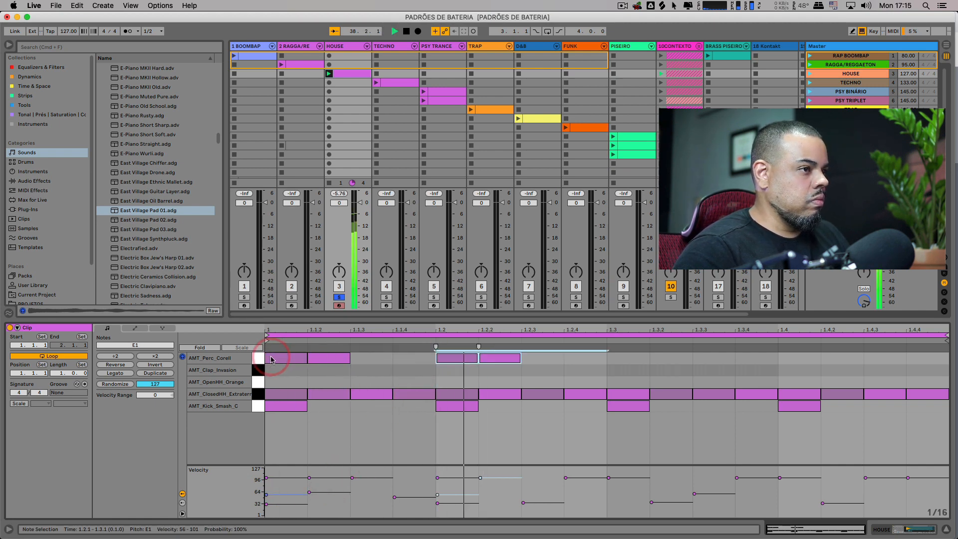
left_click(334, 359)
left_click_drag(457, 358, 413, 360)
key("space")
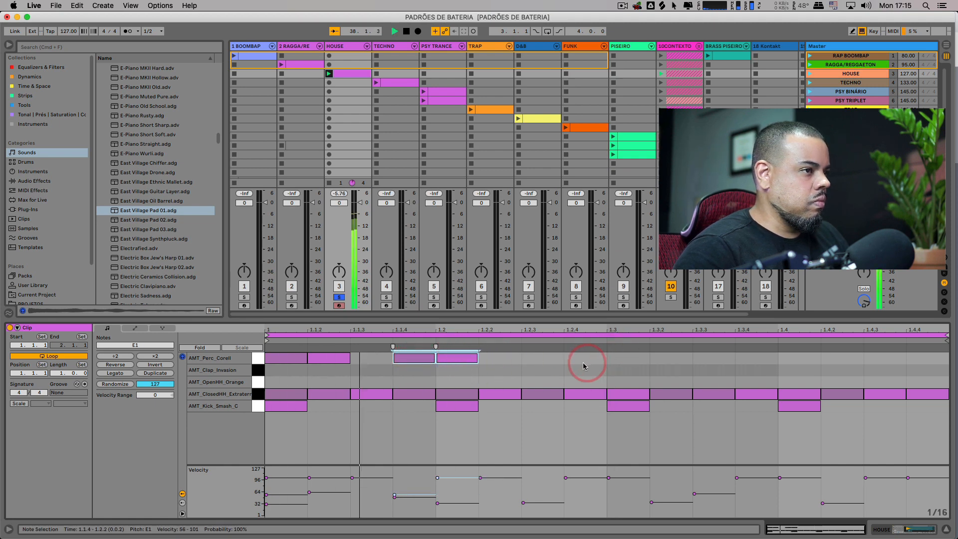
key("space")
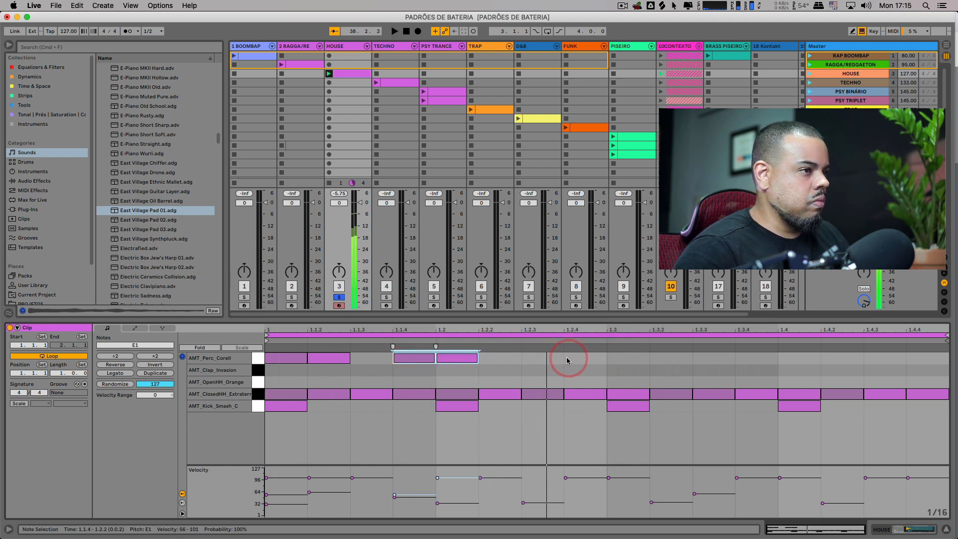
key("space")
left_click(515, 359)
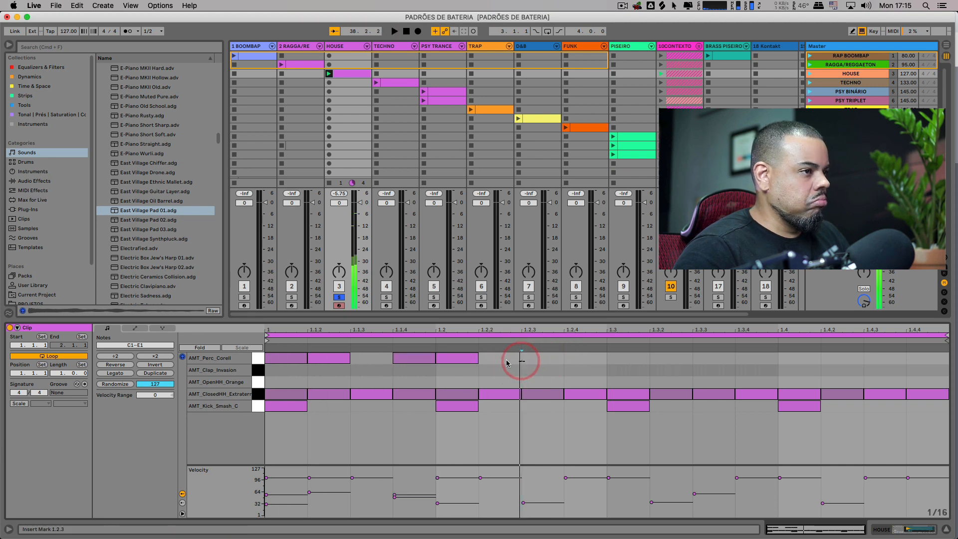
- Duplicate the AMT_Perc_Corell pair at 1.1.4 to 1.2.4, 1.3.4 and 1.4.4, and play the clip
left_click_drag(561, 358, 410, 362)
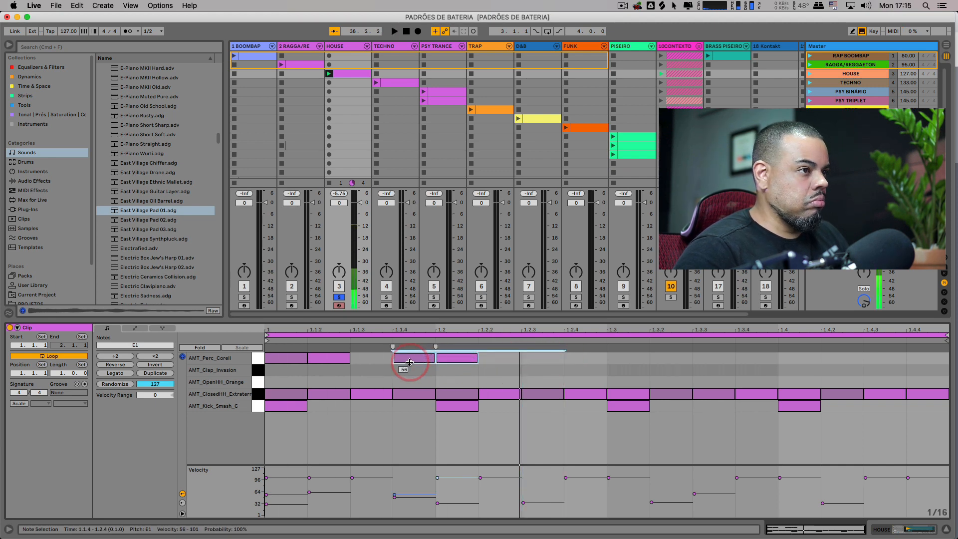
key("super+d")
key("super+d")
key("super+d")
key("space")
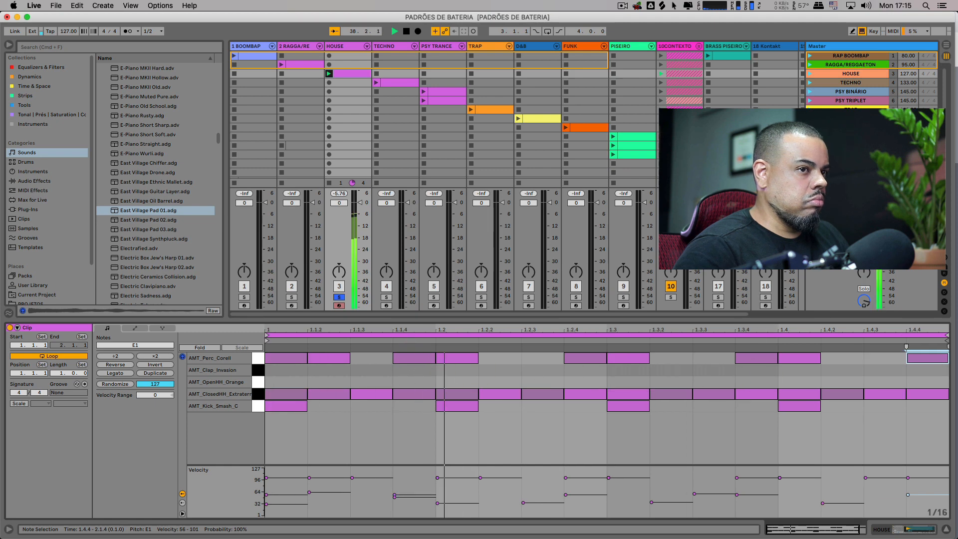
key("space")
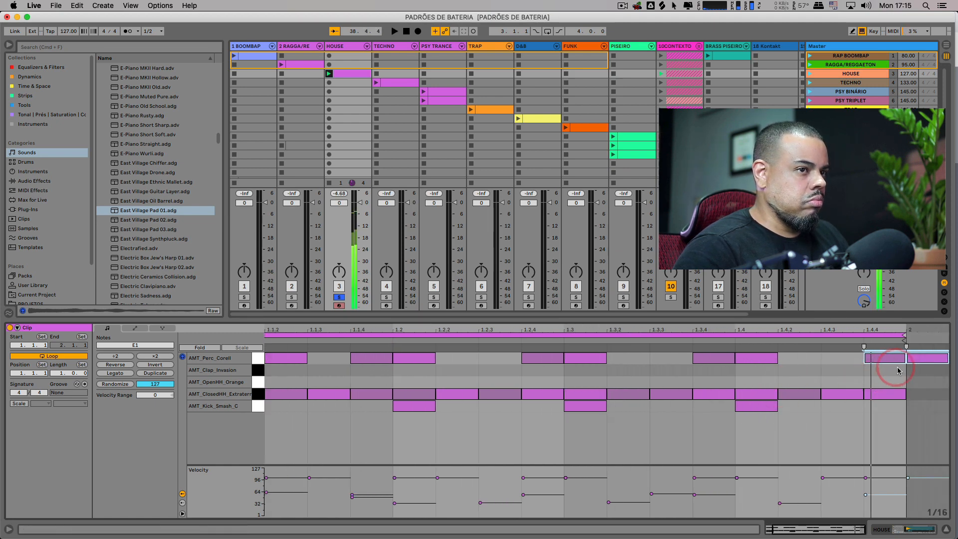
- Delete the AMT_Perc_Corell note past the clip end, shift the notes from 1.2.4 onward one sixteenth earlier, and play the pattern
double_click(924, 361)
key("space")
key("space")
left_click_drag(537, 363, 921, 342)
key("Left")
key("space")
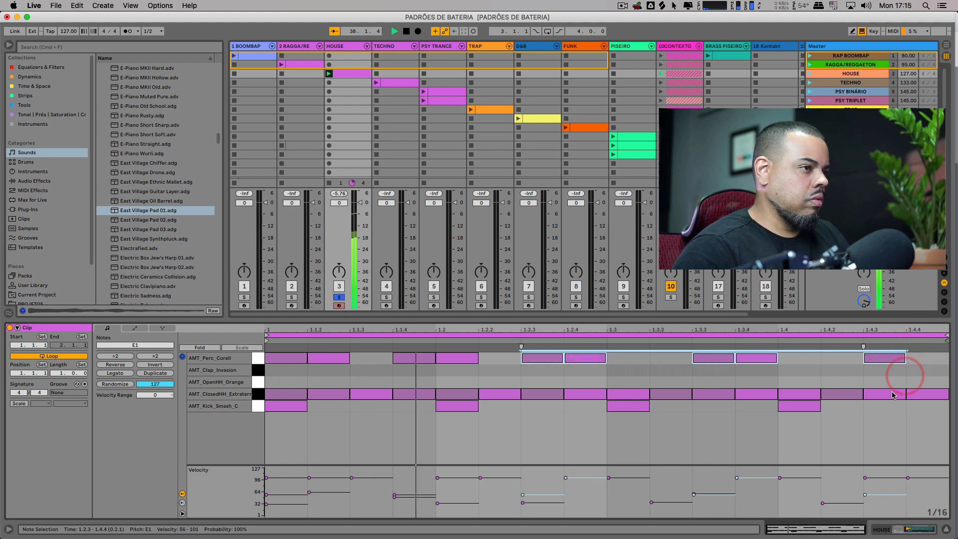
- Audition the open hi-hat and clap sounds, add AMT_Clap_Invasion notes at 1.2.1 and 1.4.1, and play the clip
left_click(791, 375)
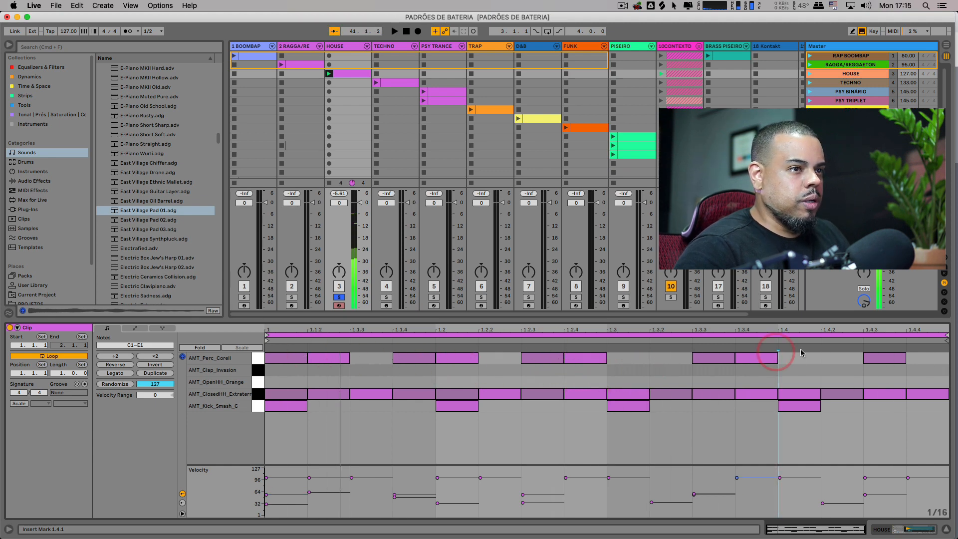
left_click(260, 382)
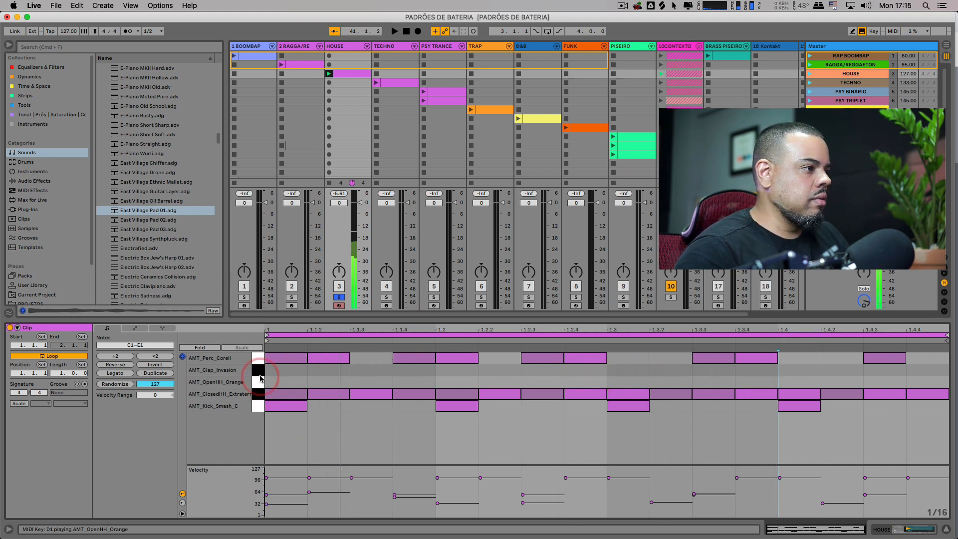
left_click(260, 372)
double_click(459, 370)
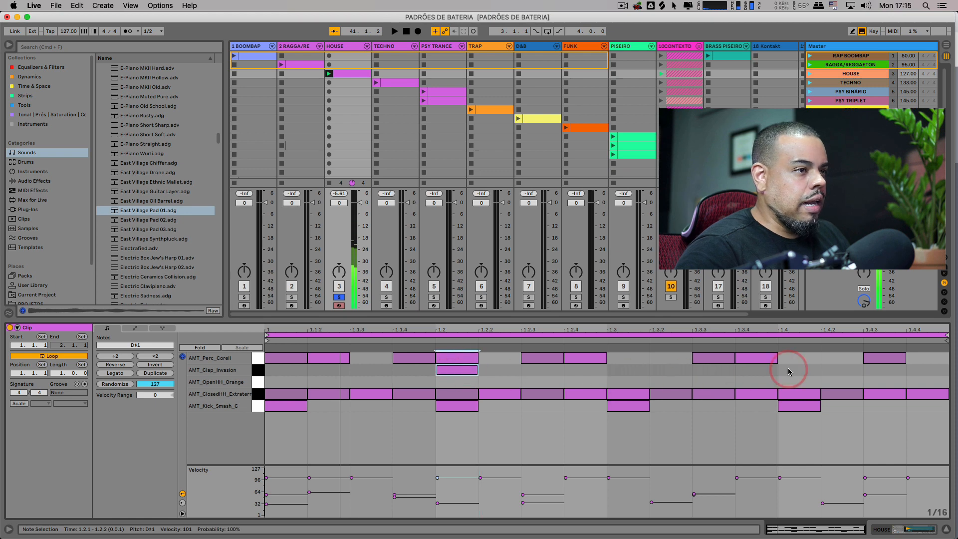
double_click(798, 371)
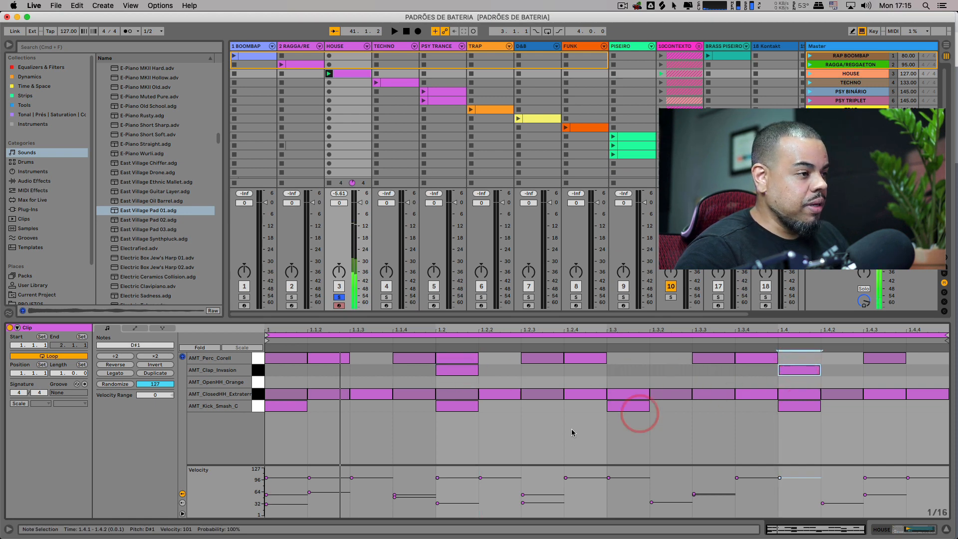
key("space")
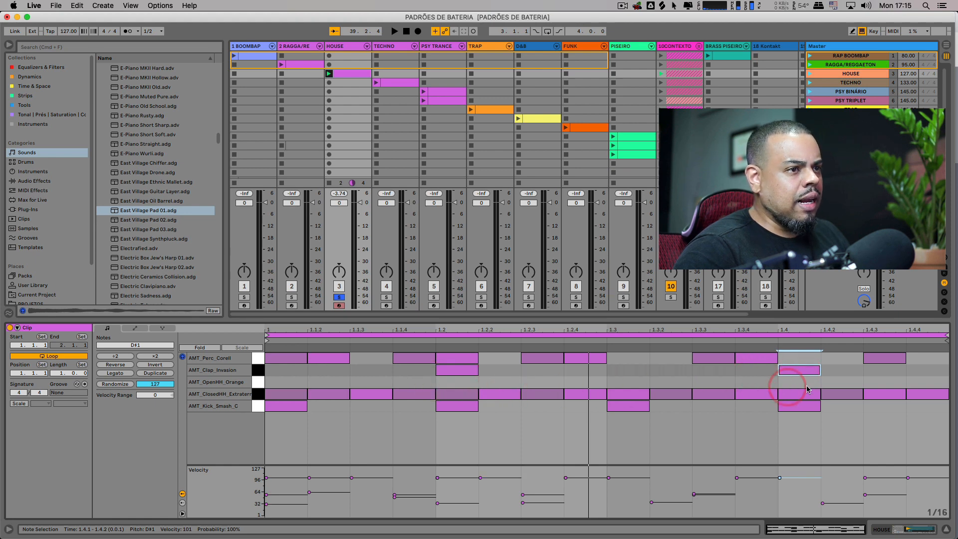
- Nudge the AMT_Clap_Invasion note at 1.2.1 slightly behind the beat, off the grid, and play the clip
left_click(449, 371)
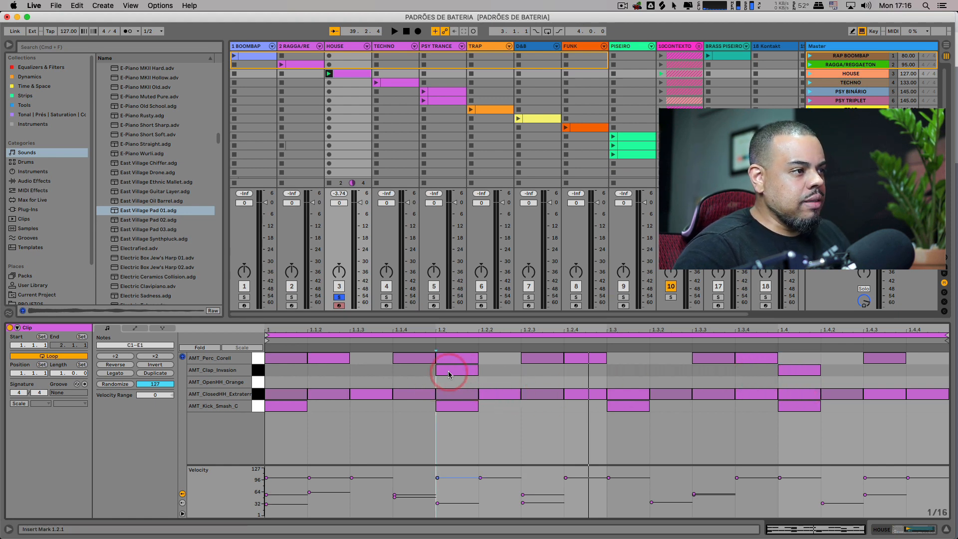
left_click_drag(444, 374, 447, 373)
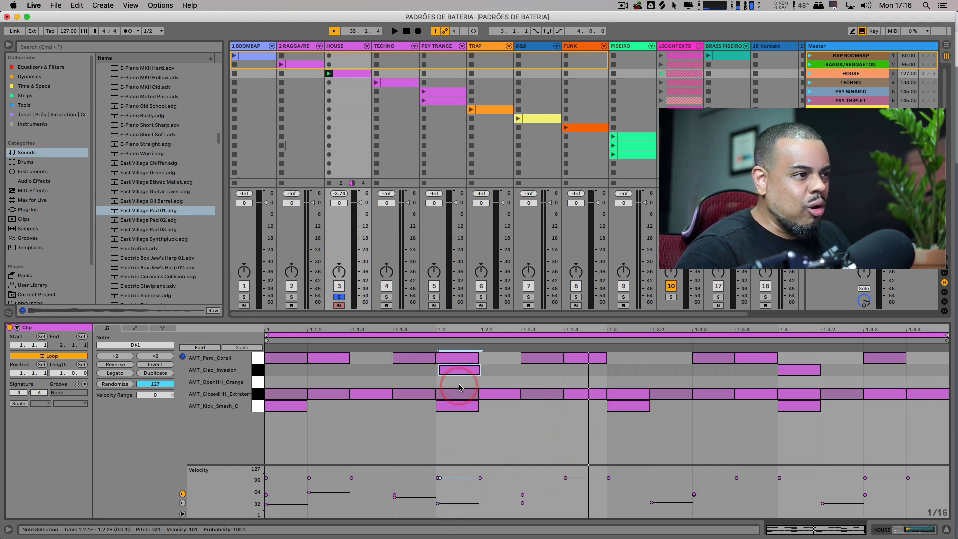
left_click(808, 372)
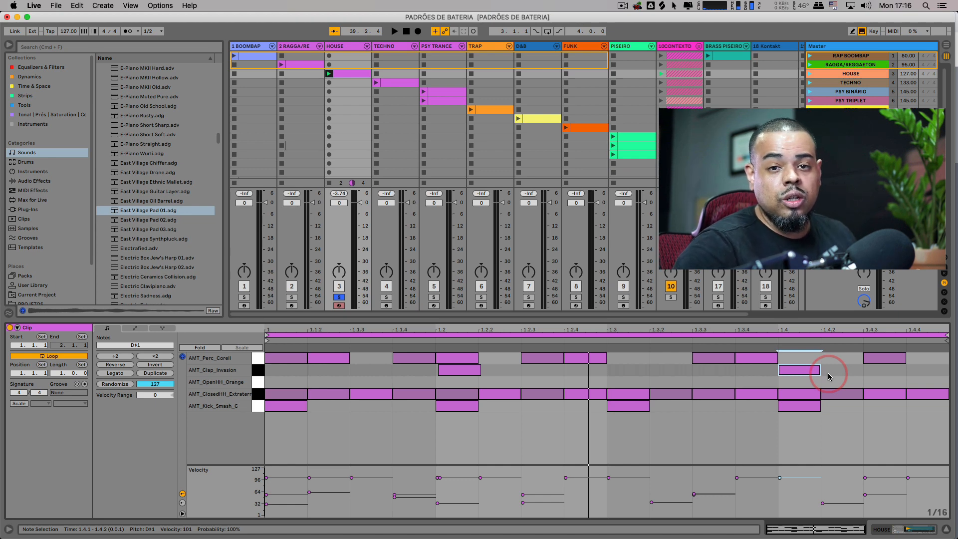
key("space")
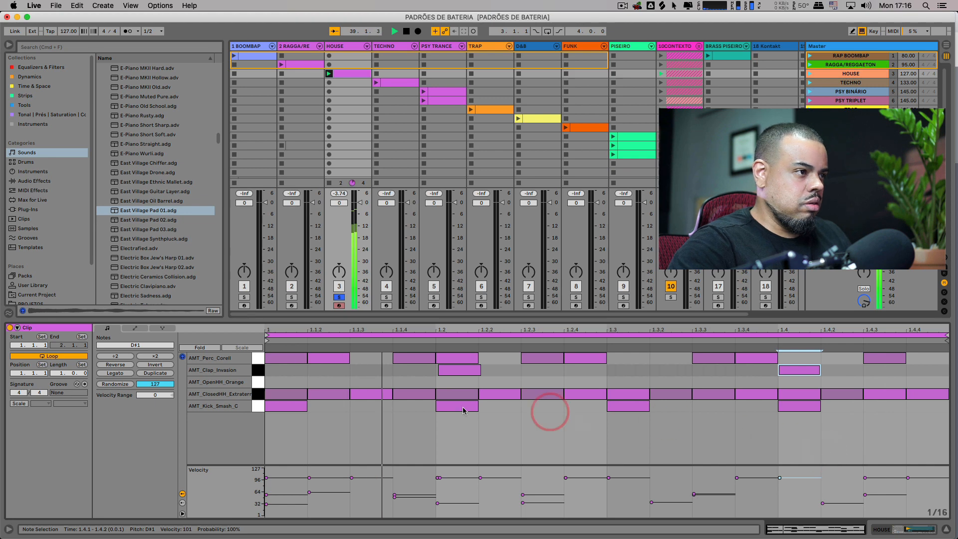
- Nudge the AMT_Clap_Invasion note at 1.4.1 slightly behind the beat, reducing the offset after listening
left_click(447, 375)
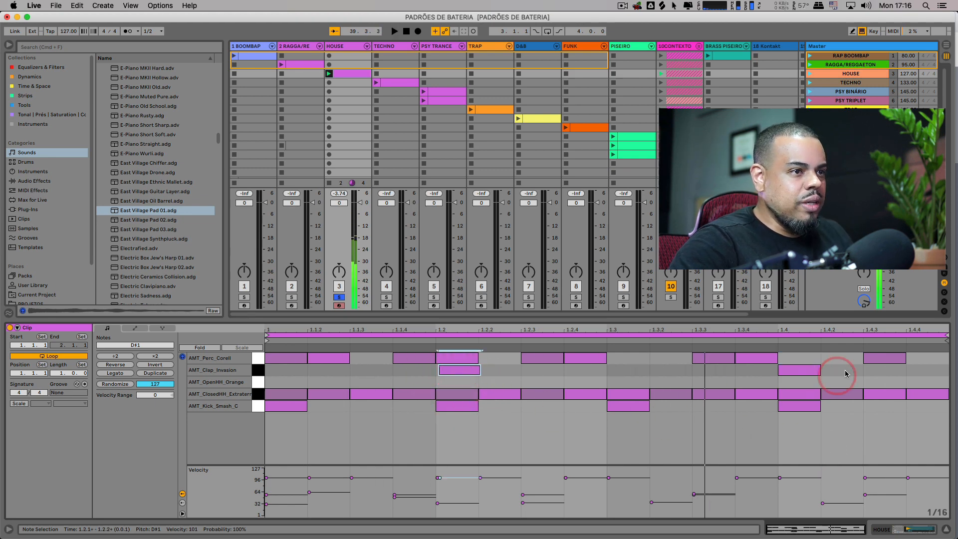
mouse_move(793, 374)
left_mouse_down()
mouse_move(814, 374)
mouse_move(801, 374)
left_mouse_up()
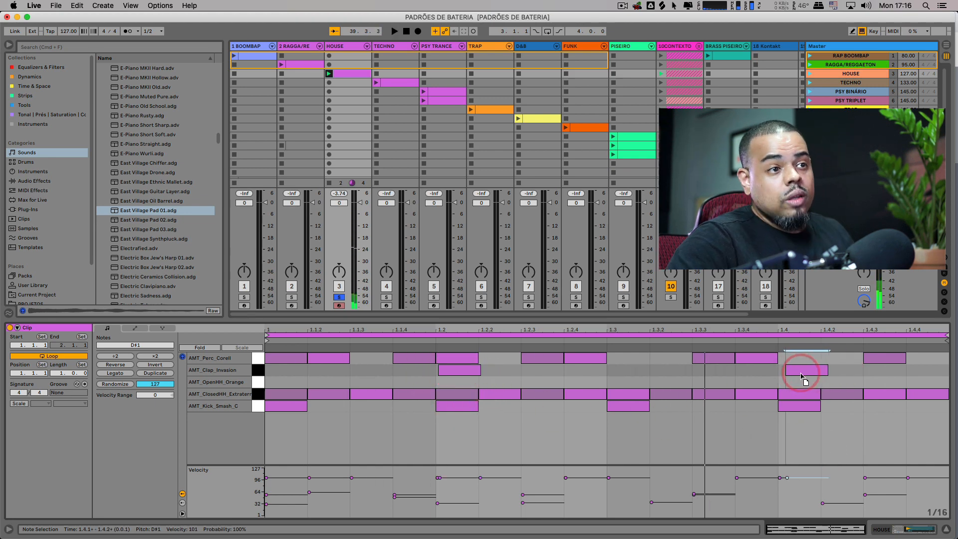
key("space")
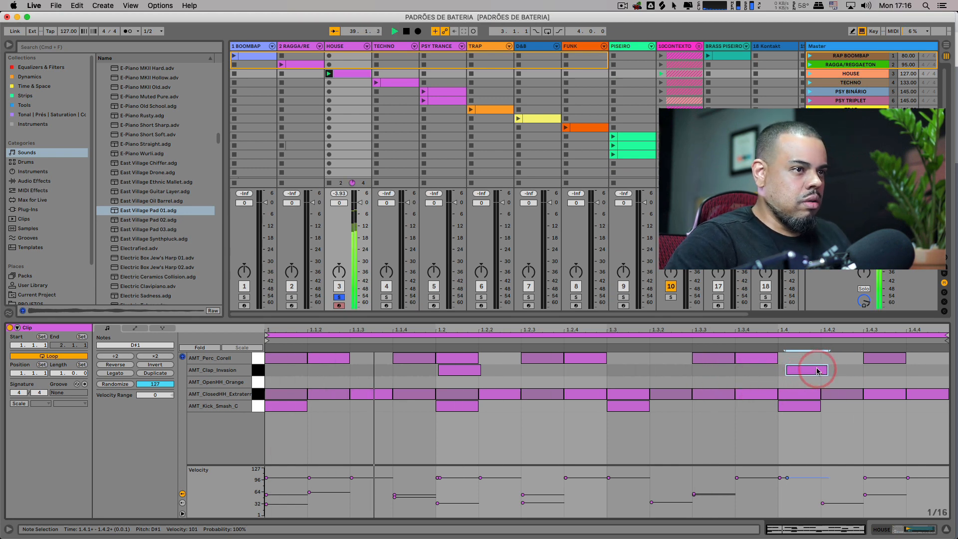
key("space")
left_click_drag(815, 368, 794, 375)
key("space")
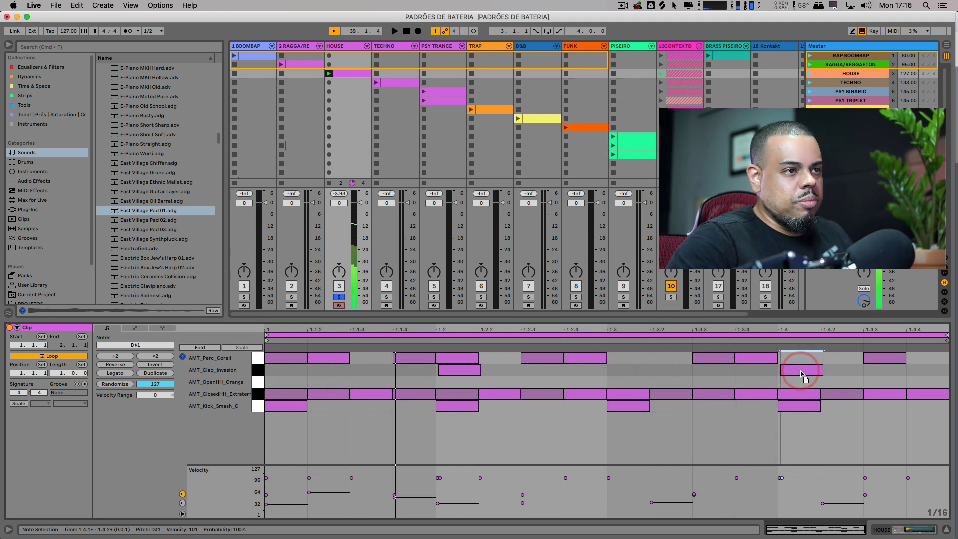
left_click(741, 379)
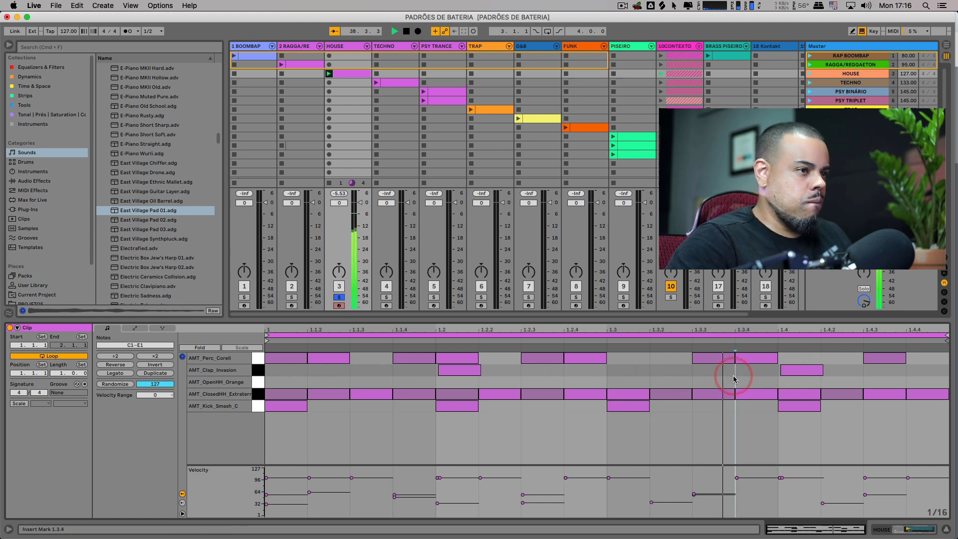
- Add an AMT_OpenHH_Orange note at 1.1.3 and duplicate it to 1.2.3, 1.3.3 and 1.4.3
left_click(371, 359)
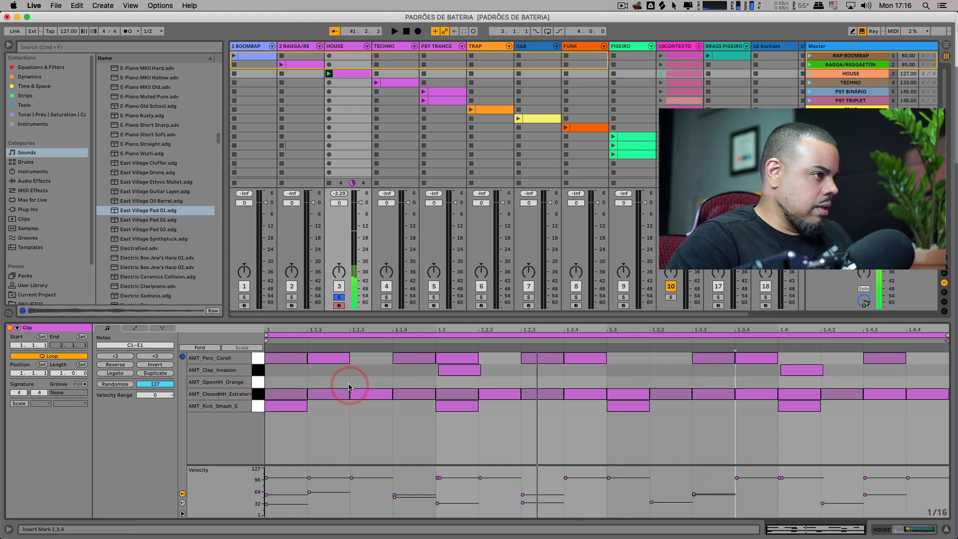
double_click(371, 381)
left_click(433, 383)
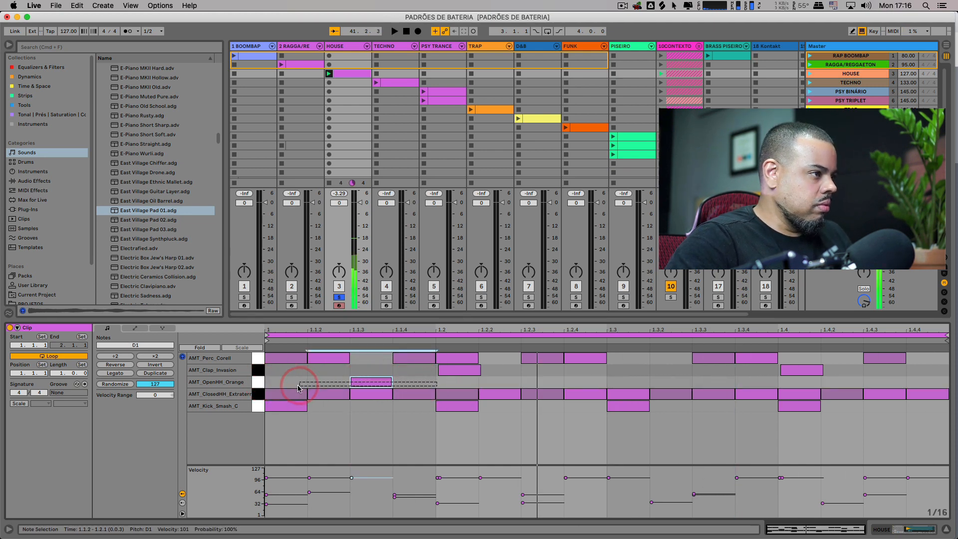
left_click(262, 384)
key("super+d")
key("super+d")
key("super+d")
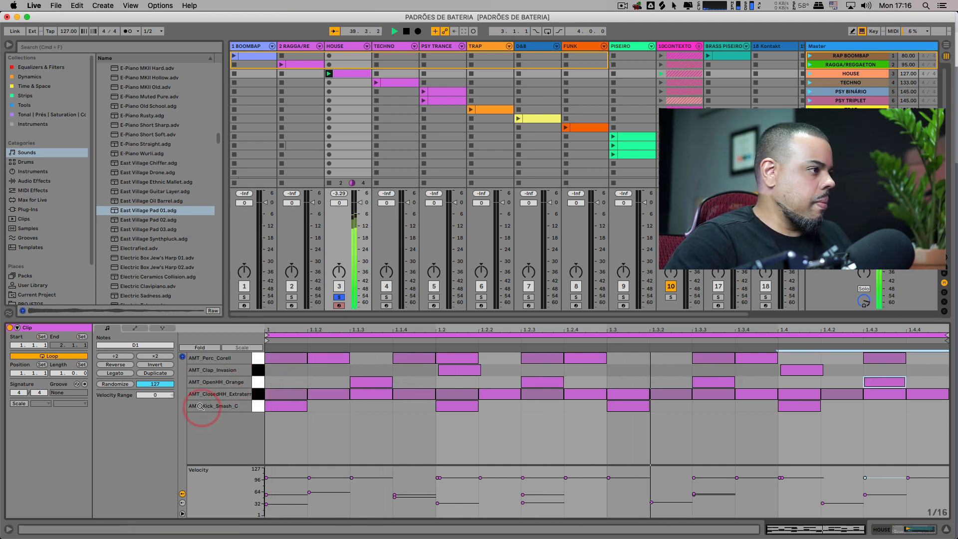
- Duplicate the one-bar pattern to extend the clip loop to two bars and review its clap, open hi-hat and kick notes
left_click(155, 375)
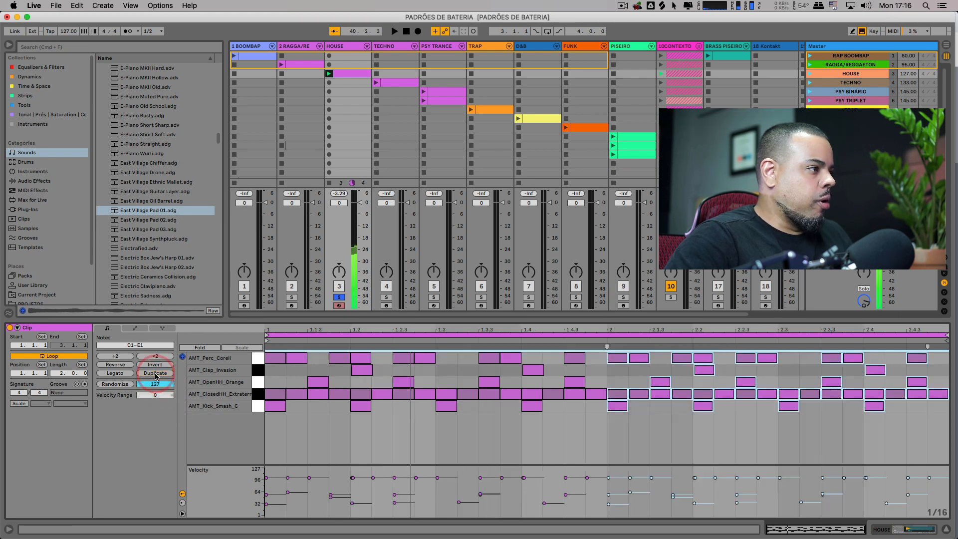
left_click(654, 401)
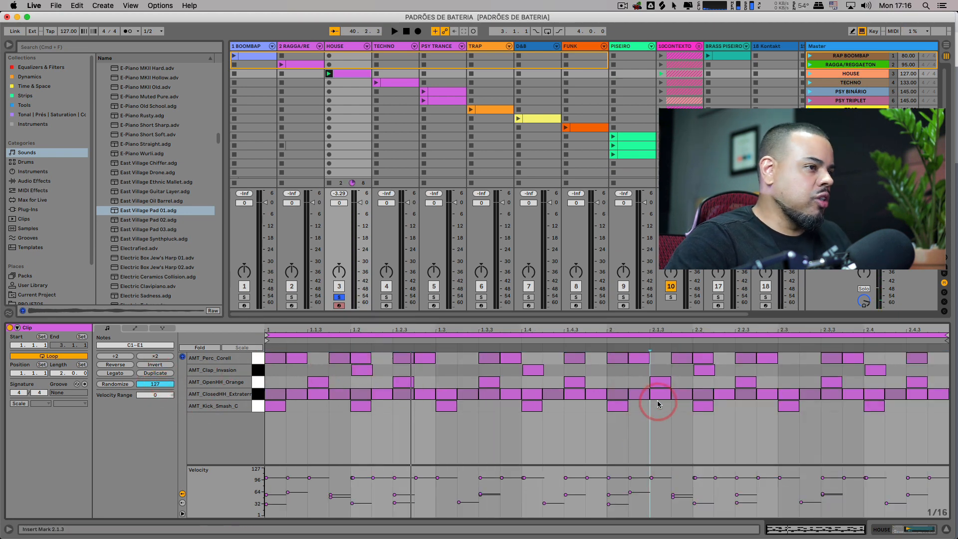
left_click(296, 430)
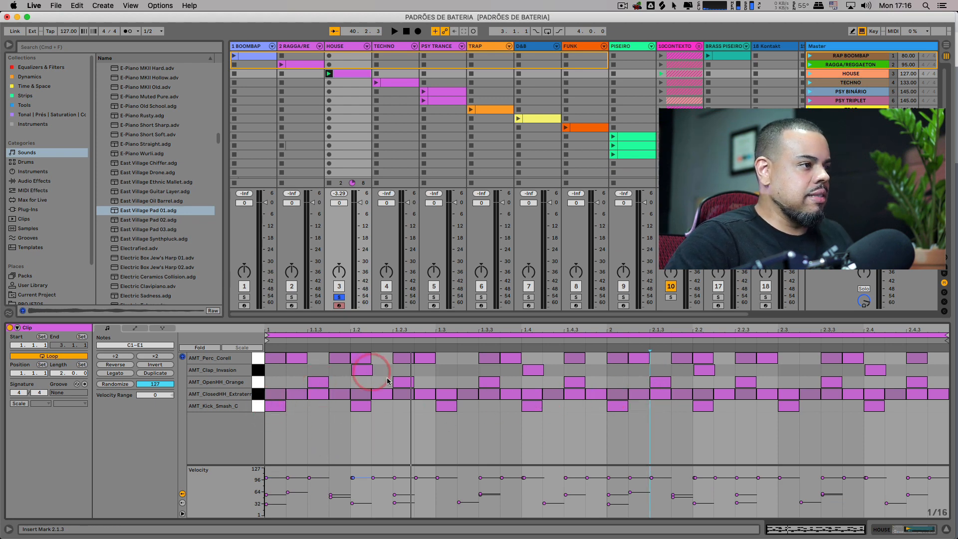
left_click(417, 382)
left_click(461, 398)
left_click(488, 383)
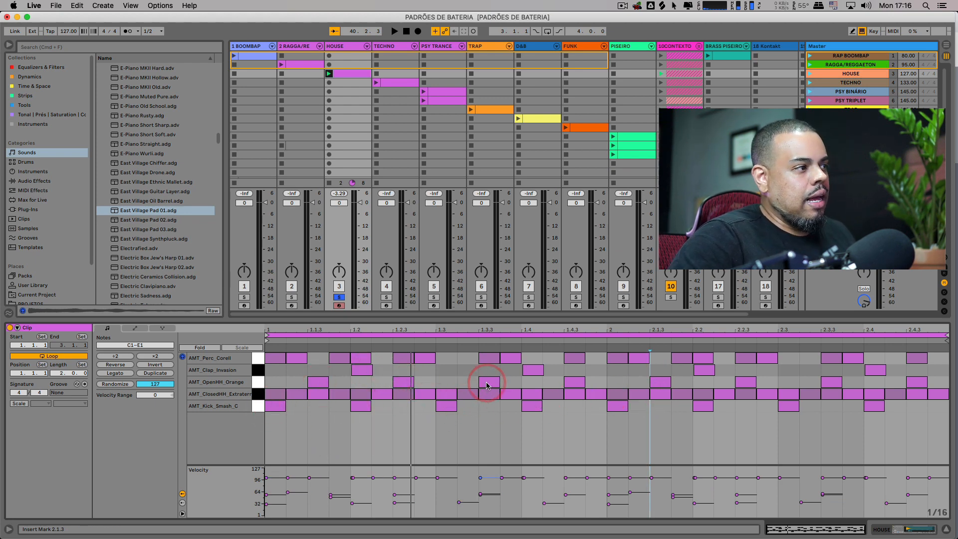
left_click(533, 370)
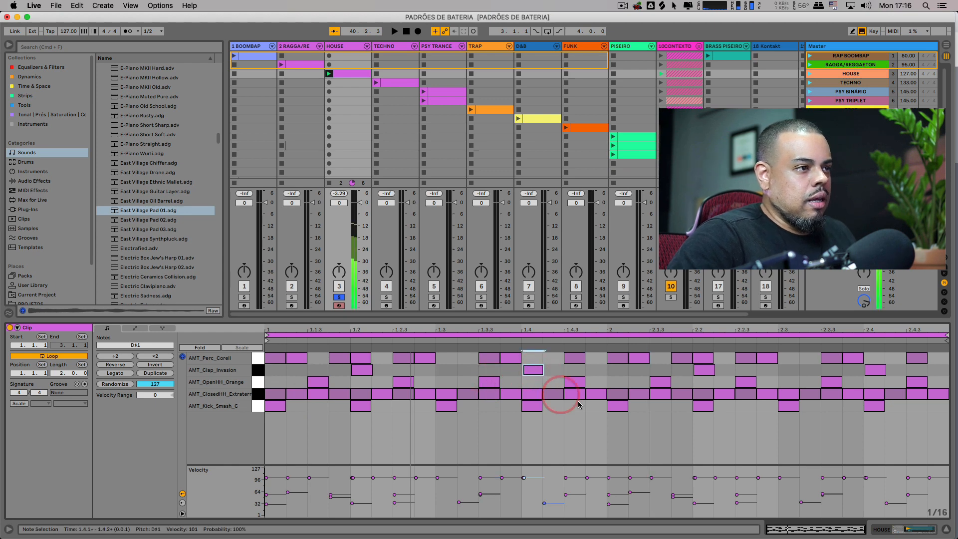
left_click(615, 395)
left_click(619, 406)
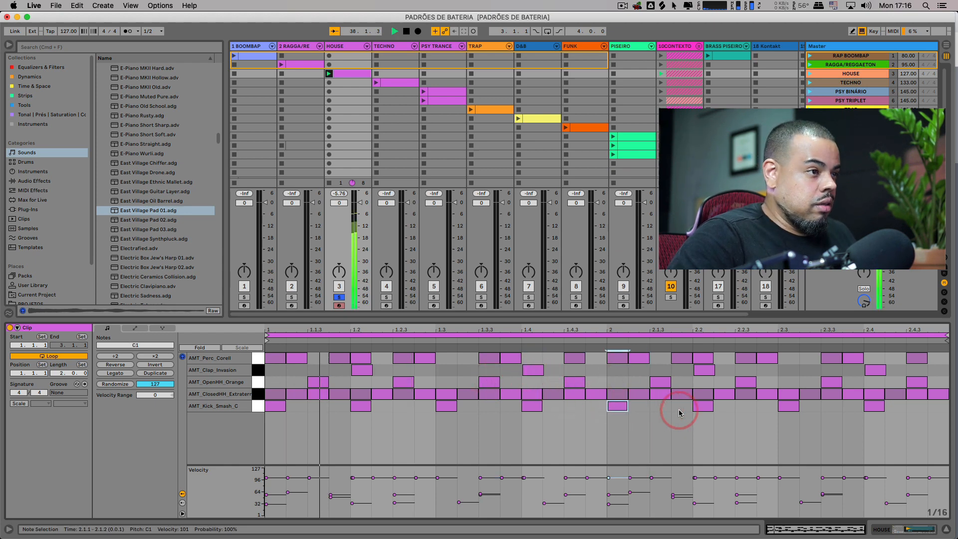
- Add an extra AMT_Kick_Smash_C note at 2.4.3 and play the two-bar pattern
left_click(810, 430)
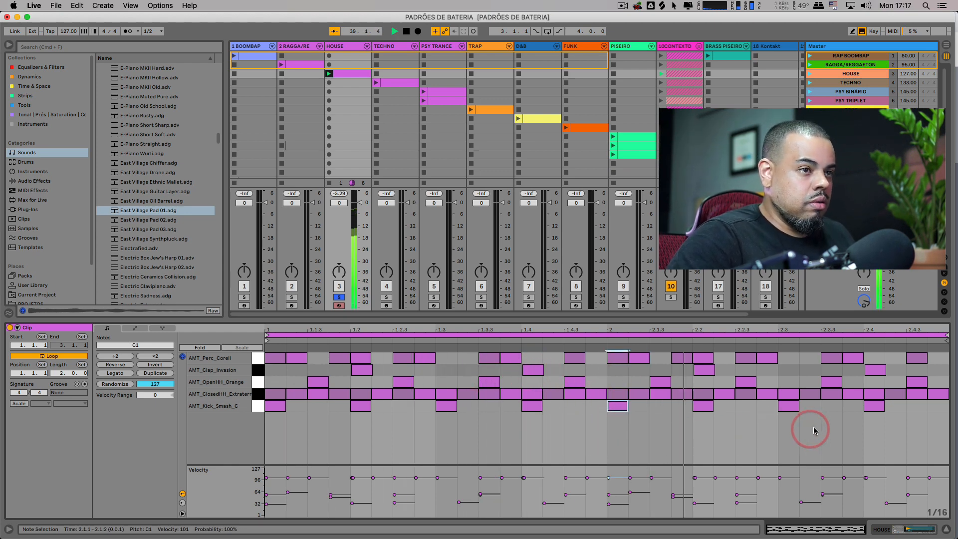
double_click(917, 406)
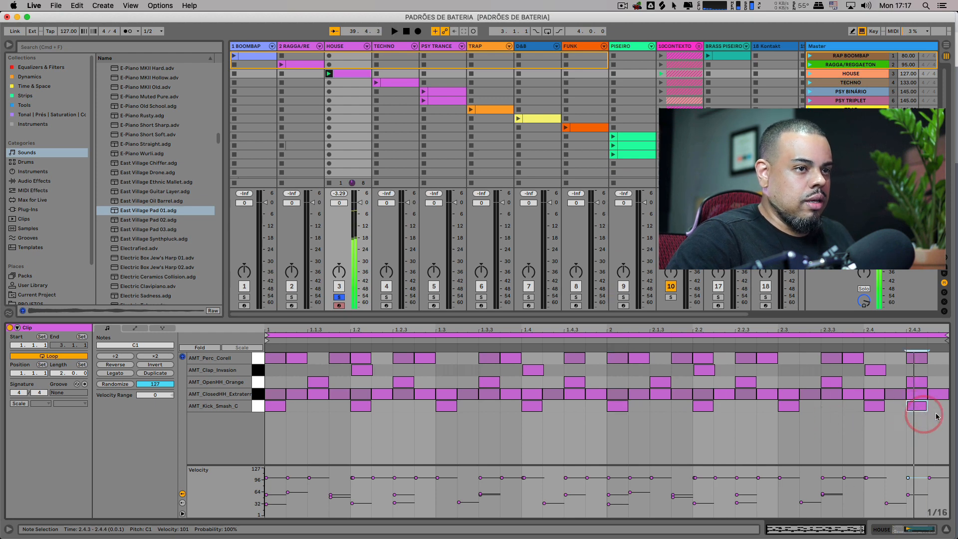
key("space")
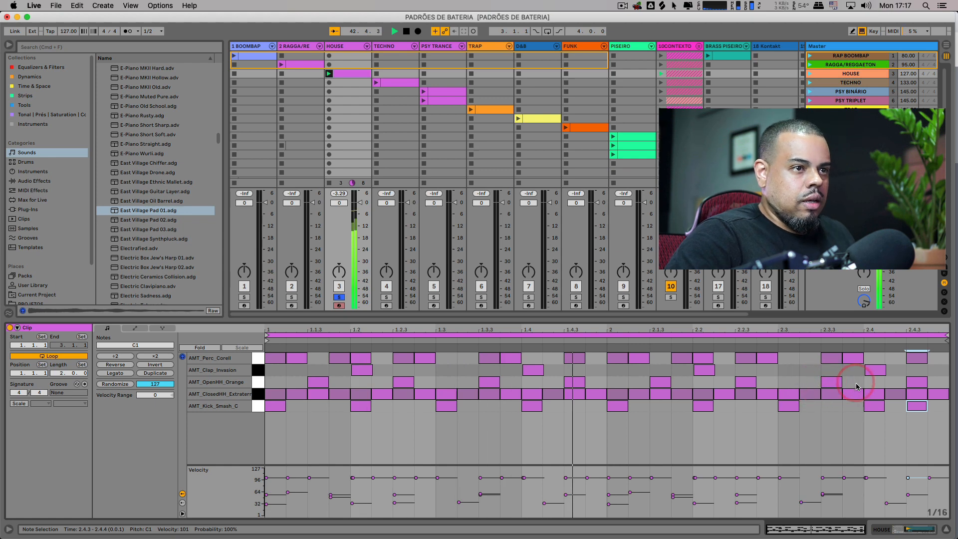
- Try an open hi-hat at 2.4.1, then remove it; add an AMT_Clap_Invasion note at 2.3.3, listen, and move it to 2.4.4
double_click(874, 383)
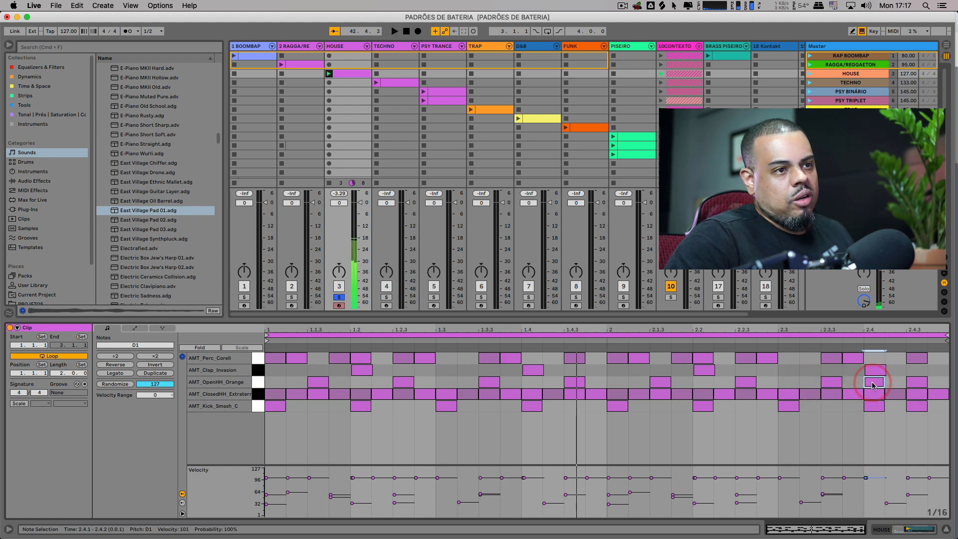
double_click(875, 383)
double_click(827, 371)
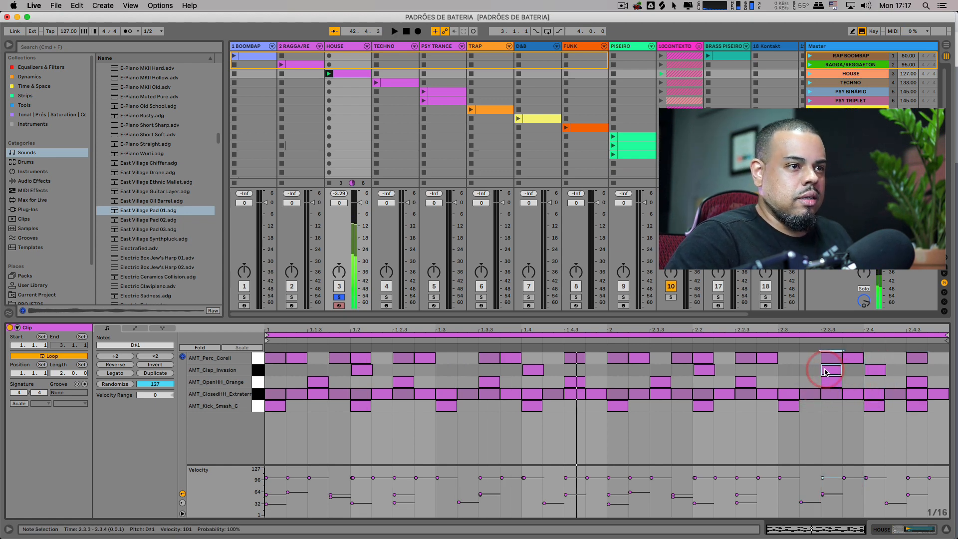
key("space")
double_click(833, 382)
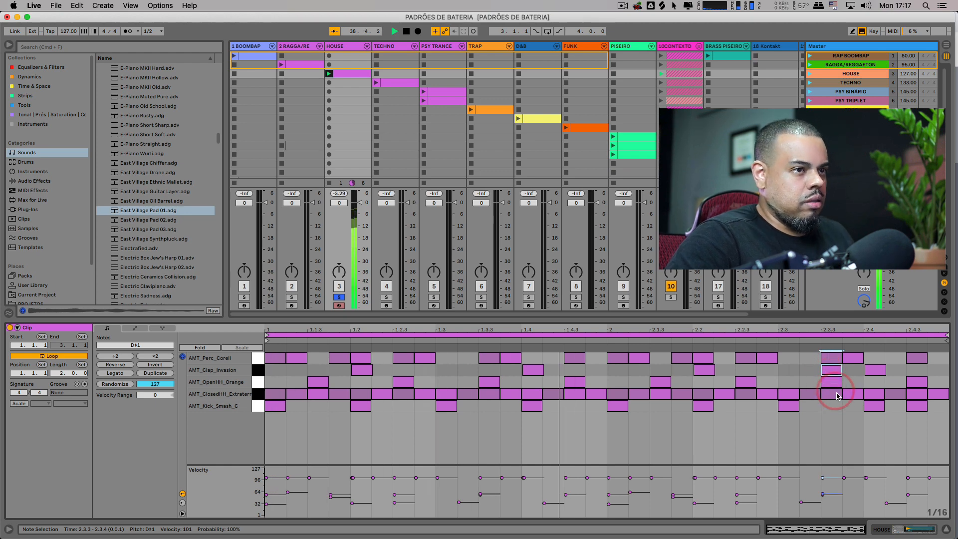
double_click(837, 382)
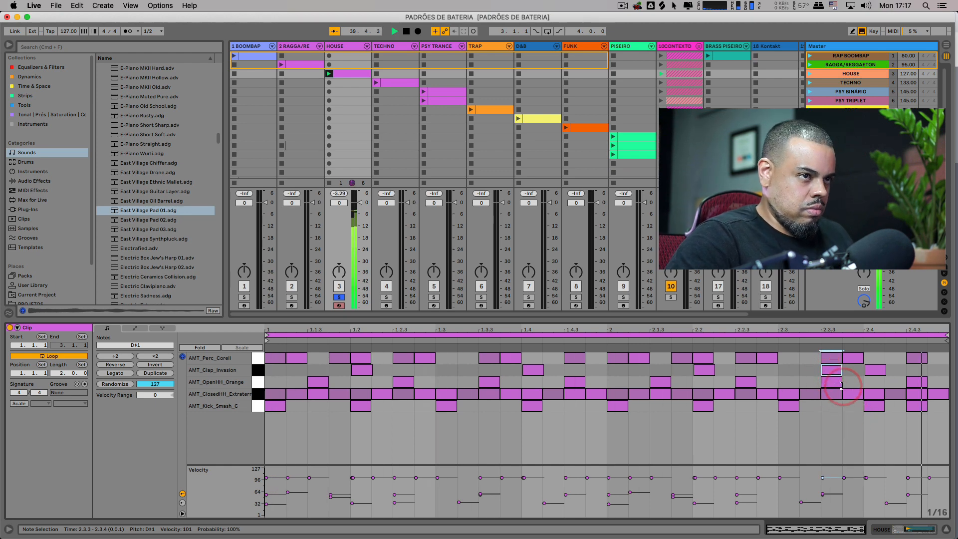
left_click(839, 371)
left_click_drag(839, 374, 946, 374)
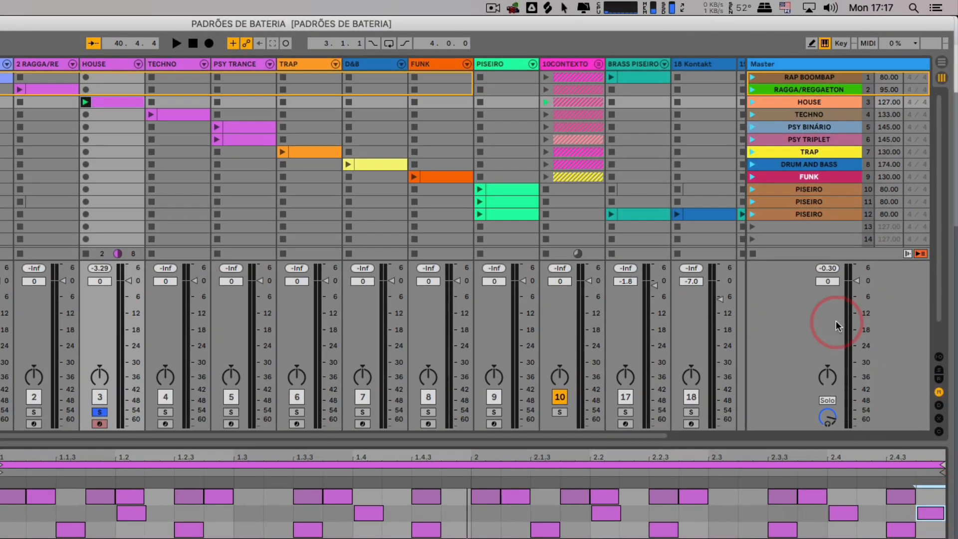
- Move the TRAP scene below DRUM AND BASS and check the HOUSE scene's tempo
left_click_drag(825, 157, 821, 167)
left_click(809, 102)
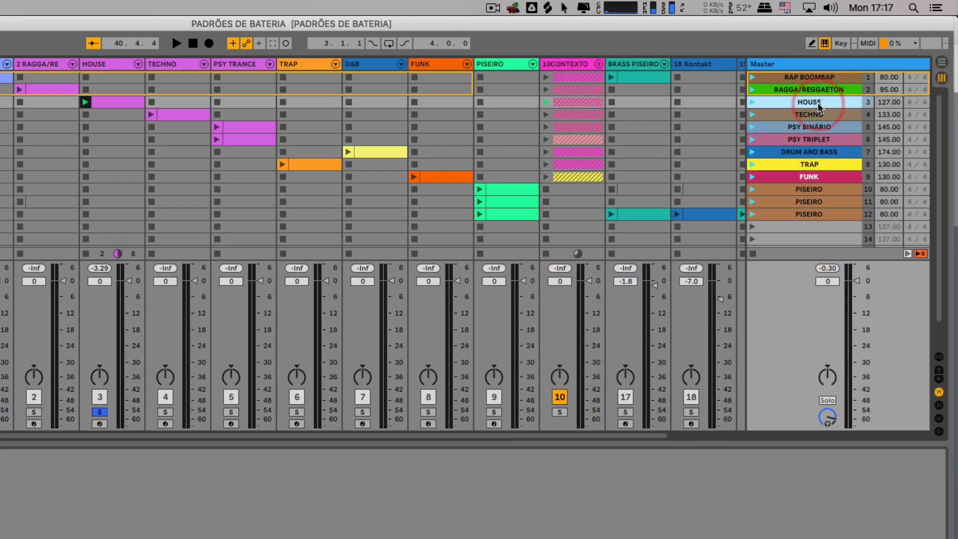
left_click(885, 104)
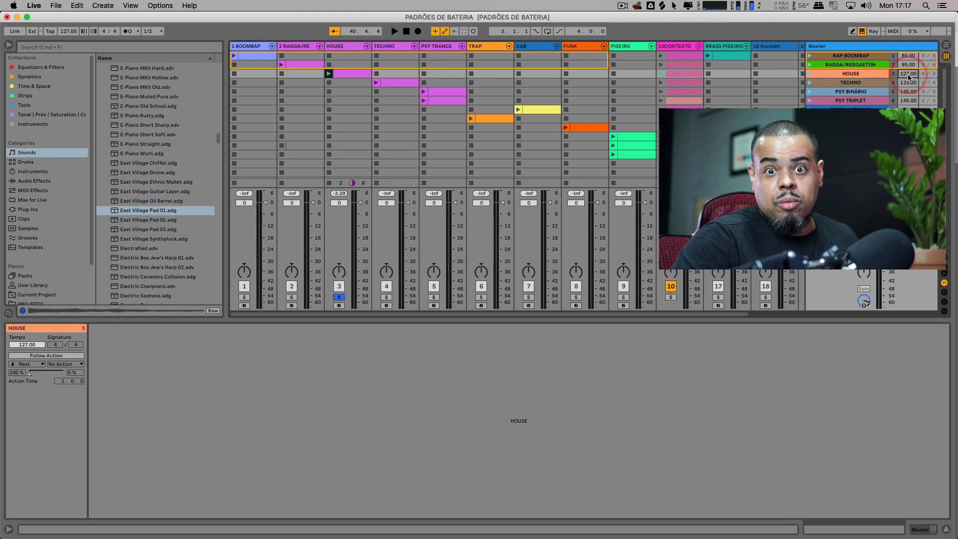
left_click(118, 105)
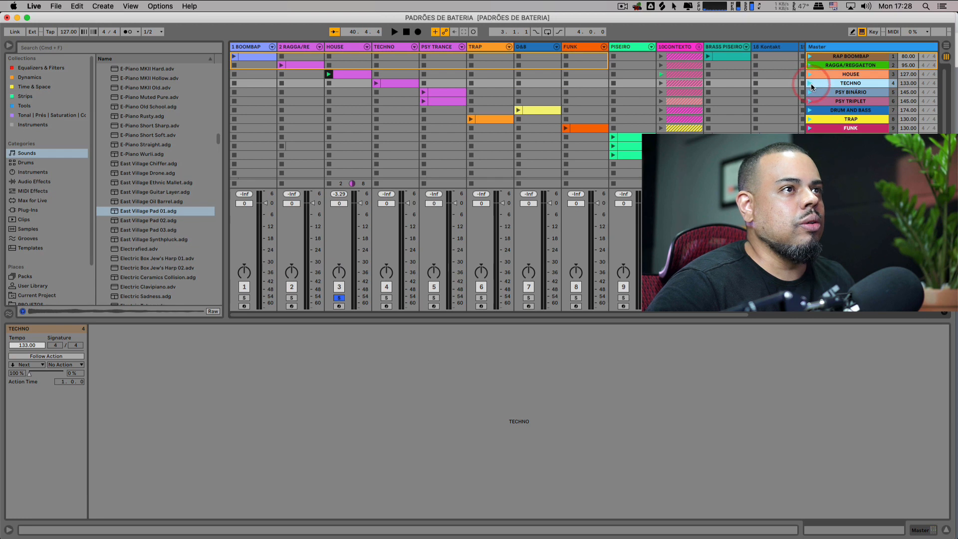
- Play the TECHNO scene with the HOUSE track's solo turned off and the techno clip's notes open
left_click(810, 83)
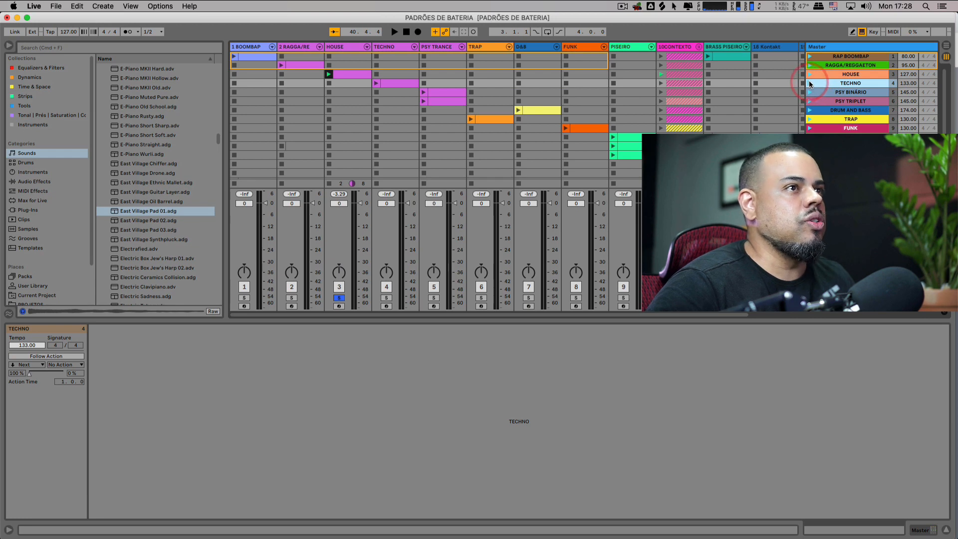
left_click(810, 84)
left_click(339, 299)
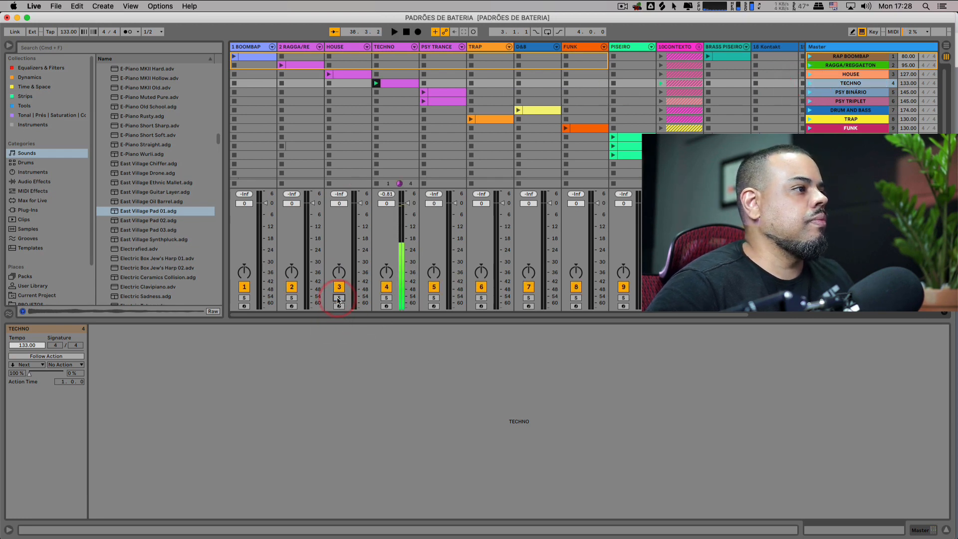
left_click(389, 84)
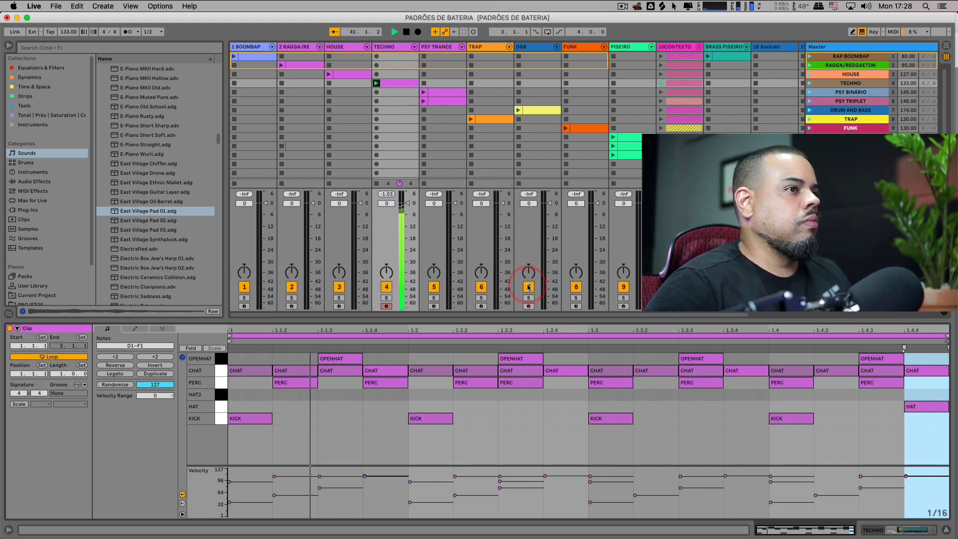
left_click(458, 317)
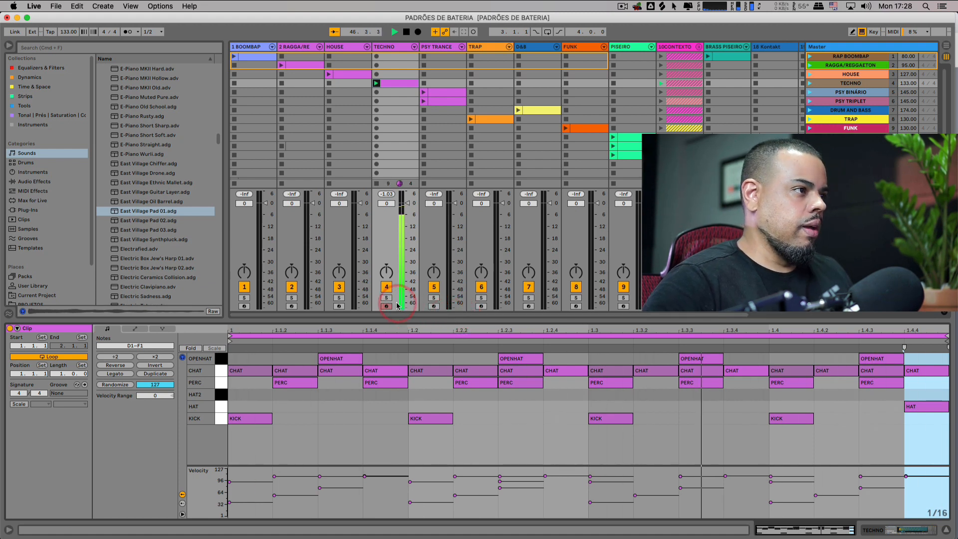
- Reopen the techno clip and audition its KICK, HAT, HAT2, PERC, CHAT and OPENHAT sounds one by one
left_click(395, 83)
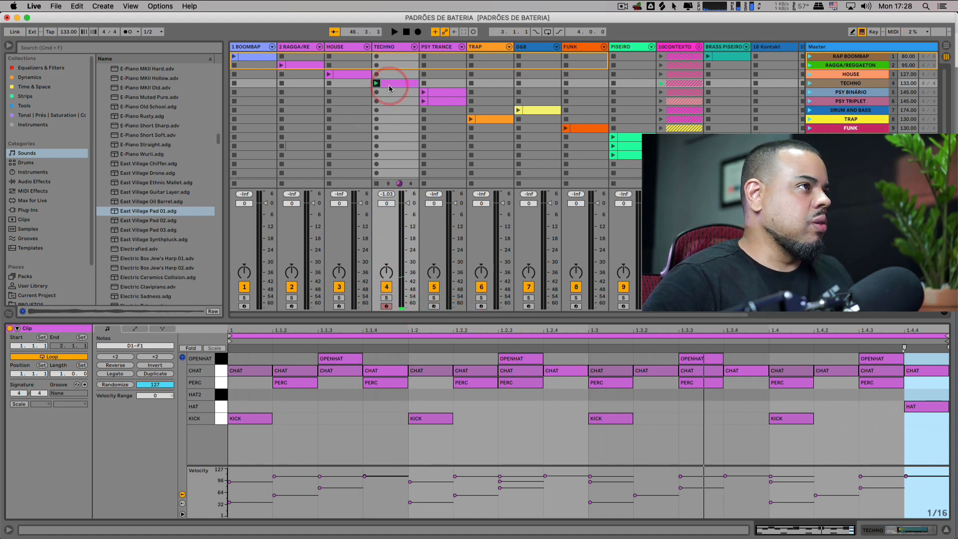
left_click(390, 85)
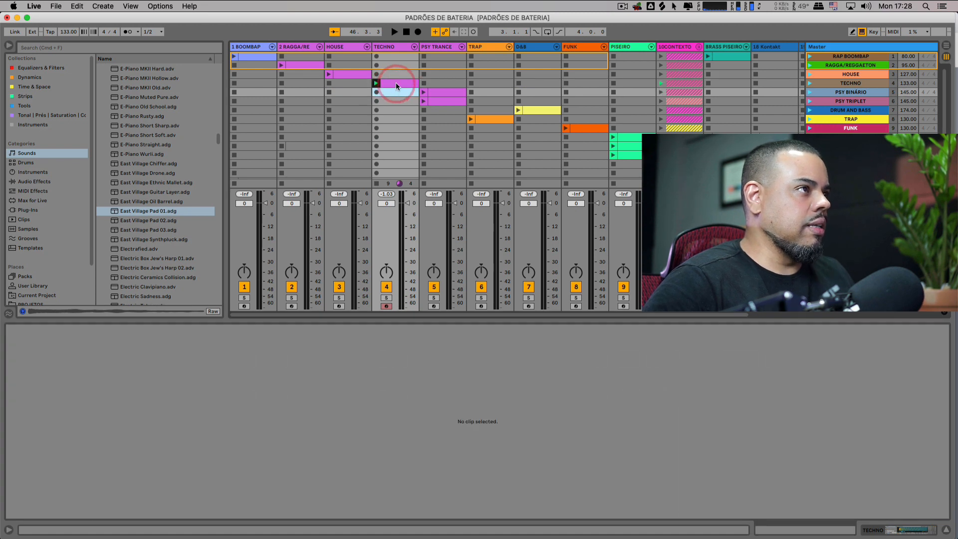
left_click(395, 84)
left_click(219, 418)
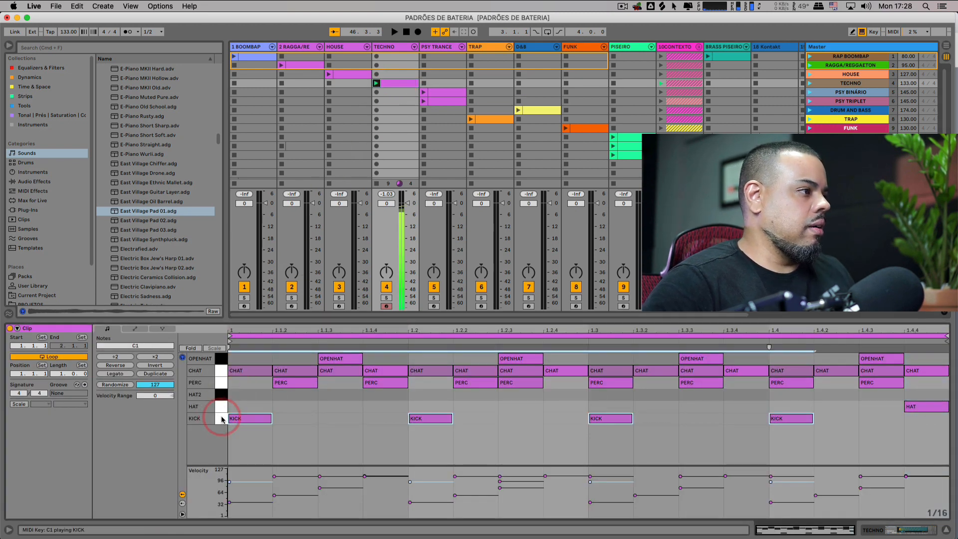
left_click(223, 412)
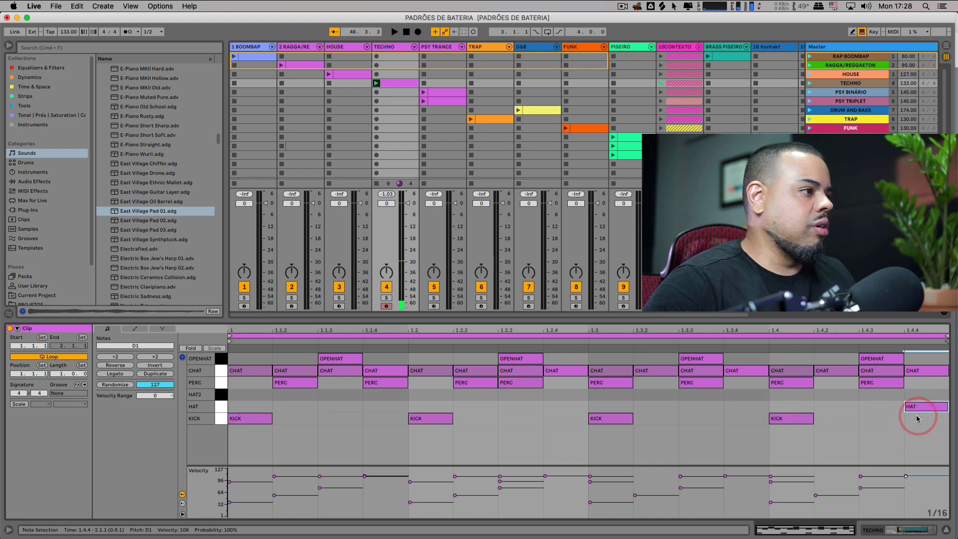
left_click(221, 395)
left_click(219, 383)
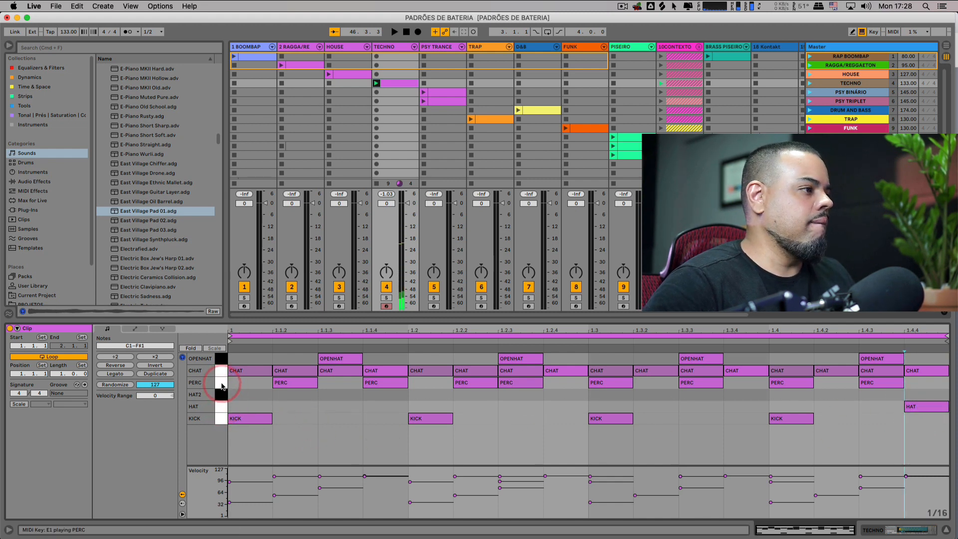
left_click(221, 385)
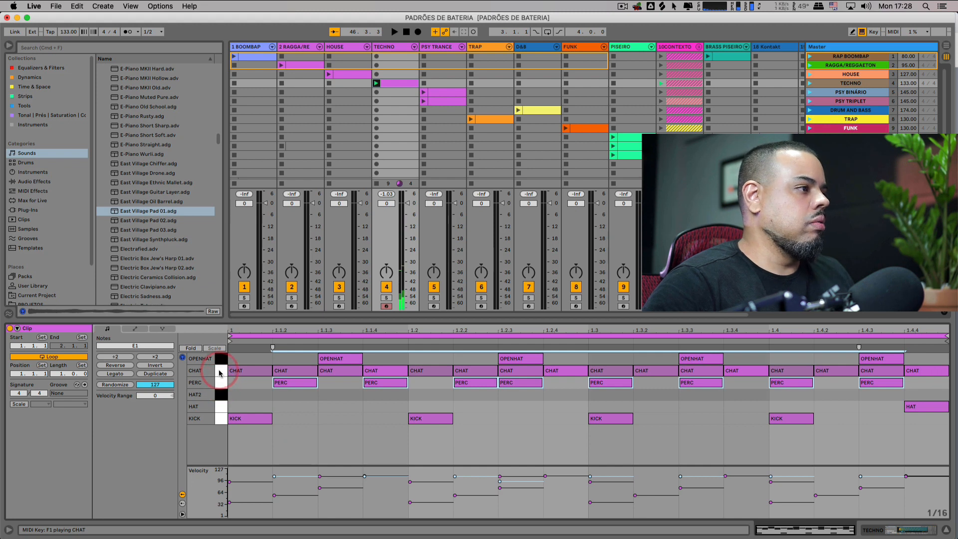
left_click(220, 374)
left_click(223, 363)
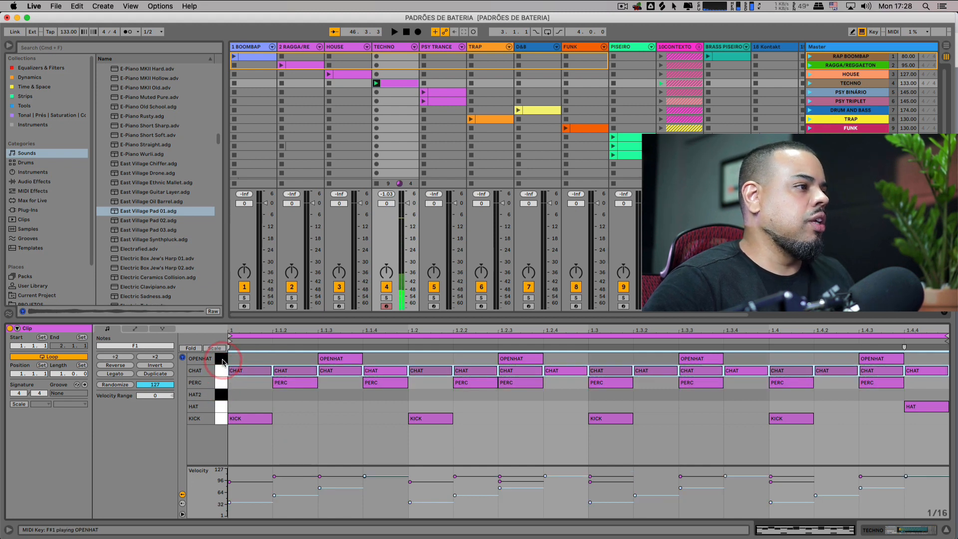
left_click(223, 362)
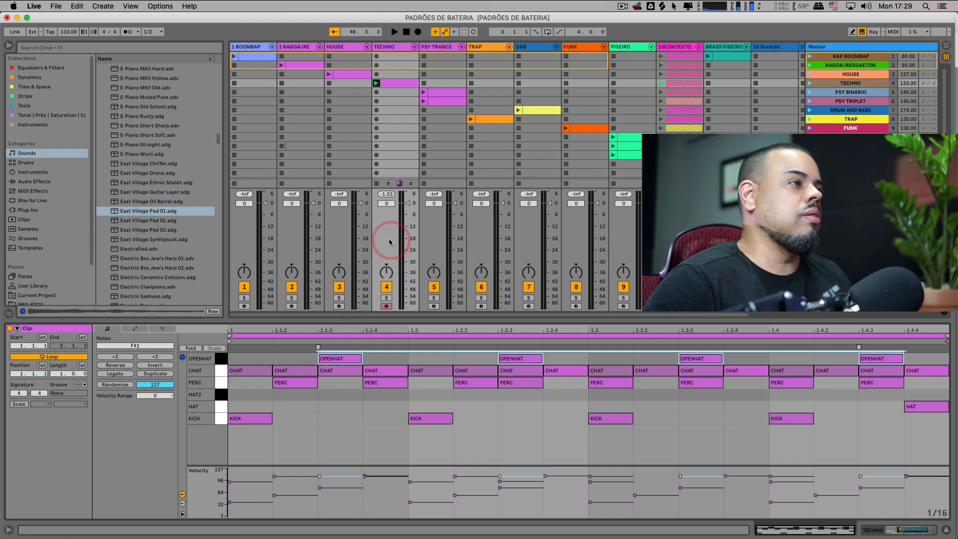
- Move the existing TECHNO track clip down to slot 13 and create an empty clip in the TECHNO scene slot
left_click(402, 86)
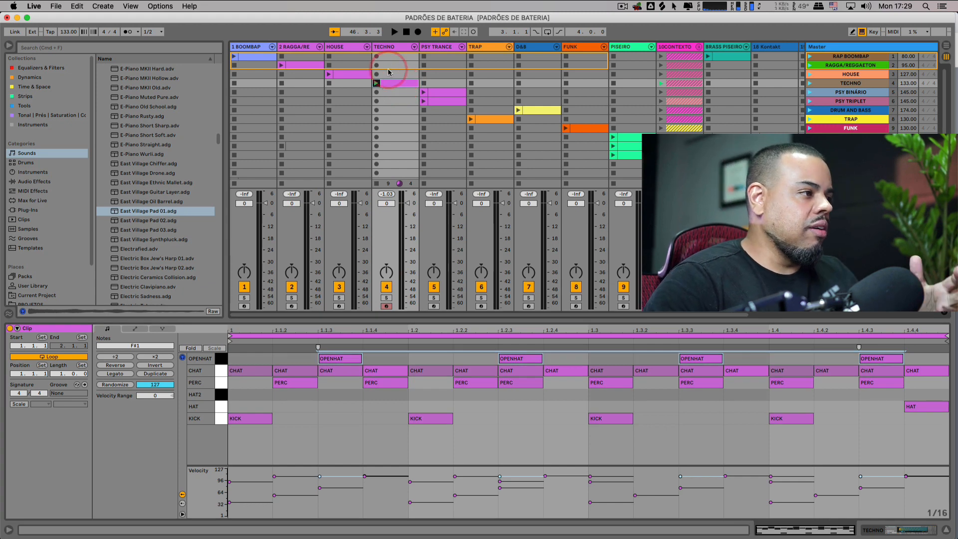
left_click(444, 398)
left_click(340, 406)
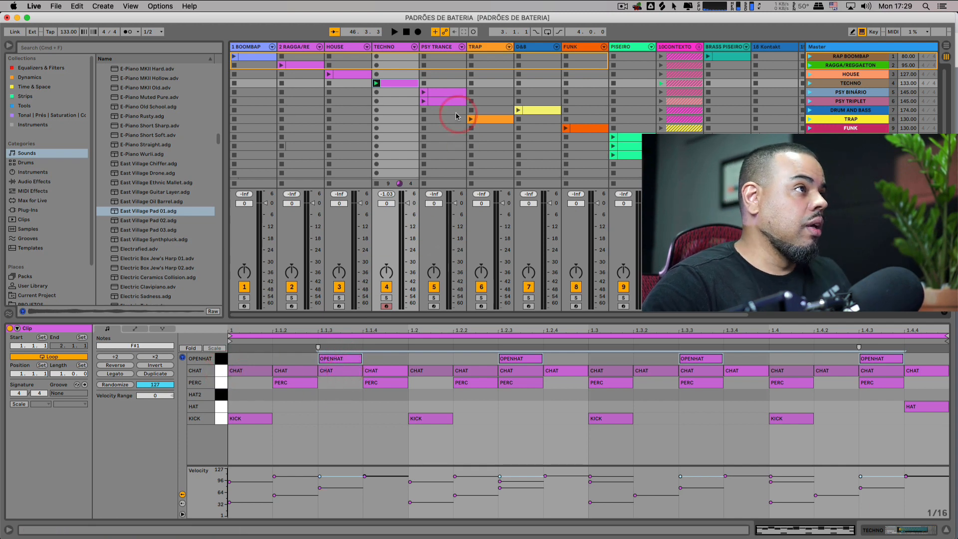
left_click_drag(384, 87, 393, 162)
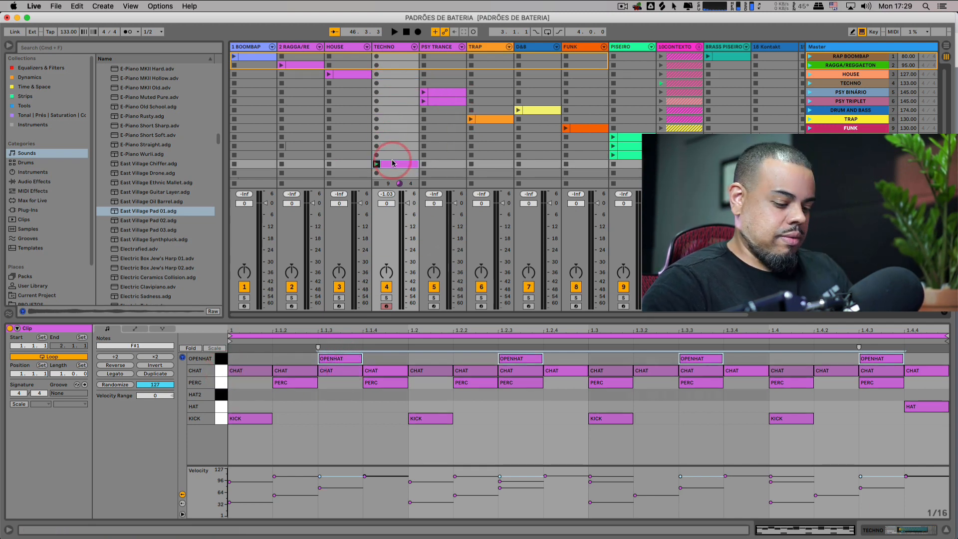
double_click(390, 82)
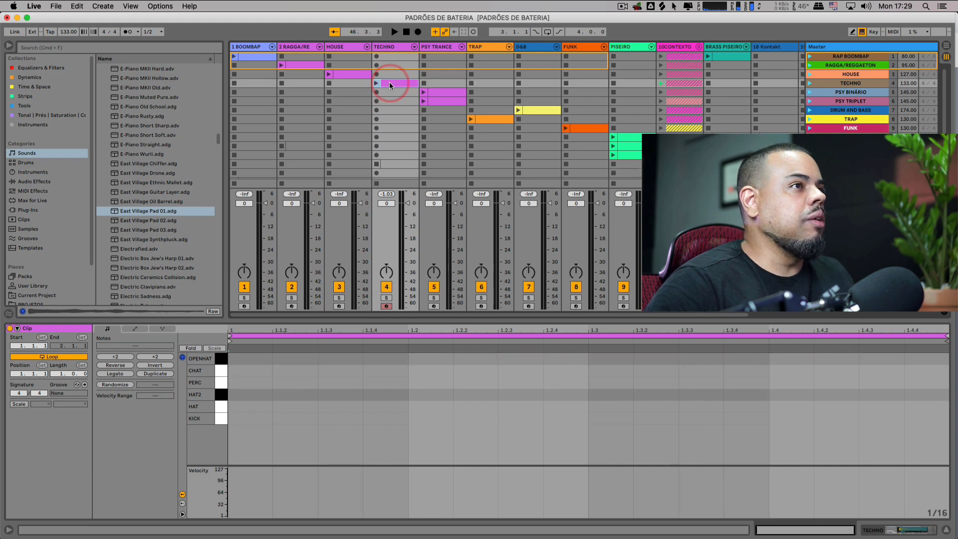
- Place a KICK note at 1.1.1, duplicate it onto the other three beats, and play back the clip
double_click(256, 420)
left_click_drag(404, 420, 255, 419)
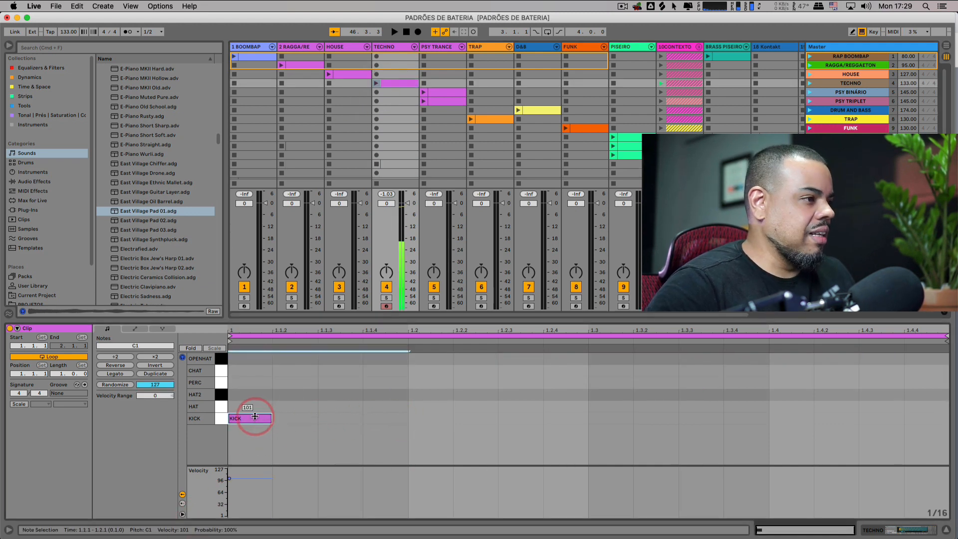
key("super+d")
key("super+d")
key("super+d")
left_click(539, 149)
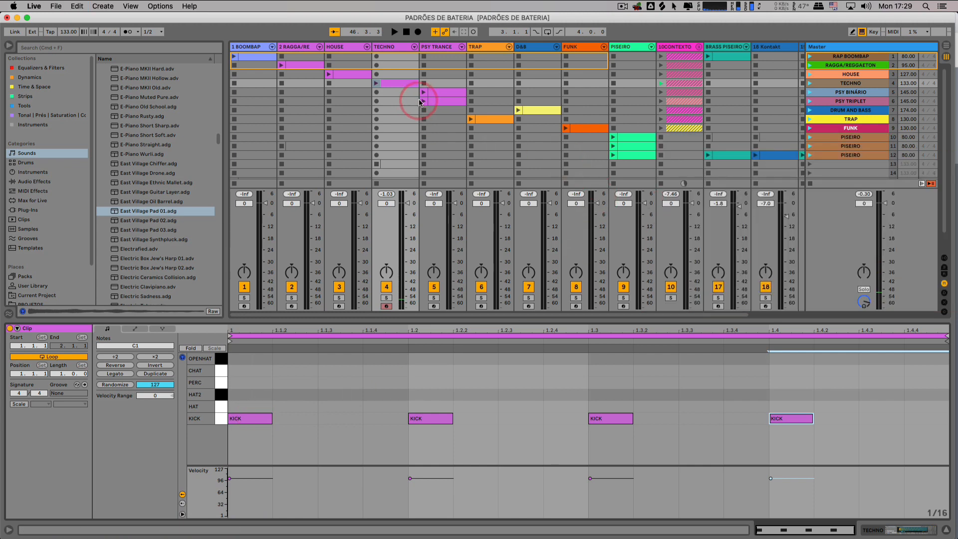
left_click(376, 83)
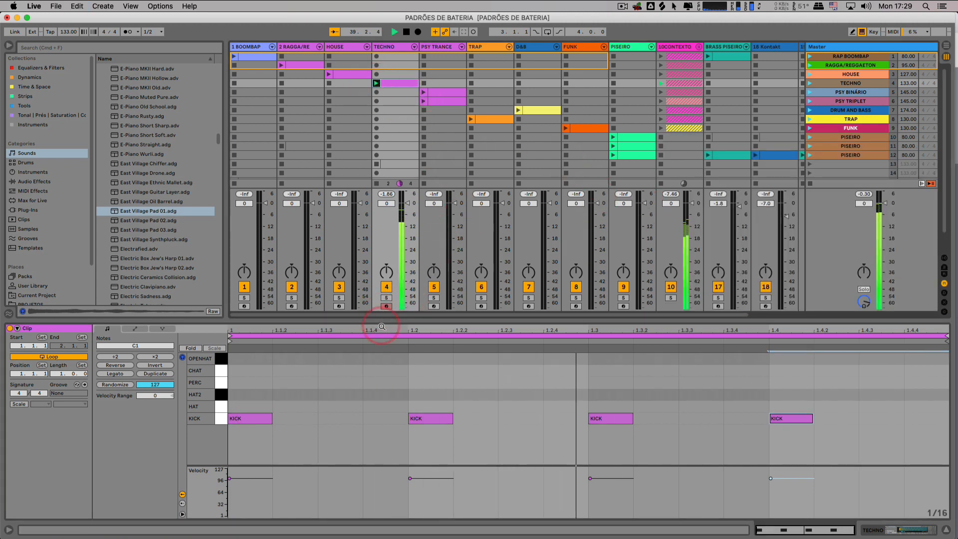
left_click(330, 398)
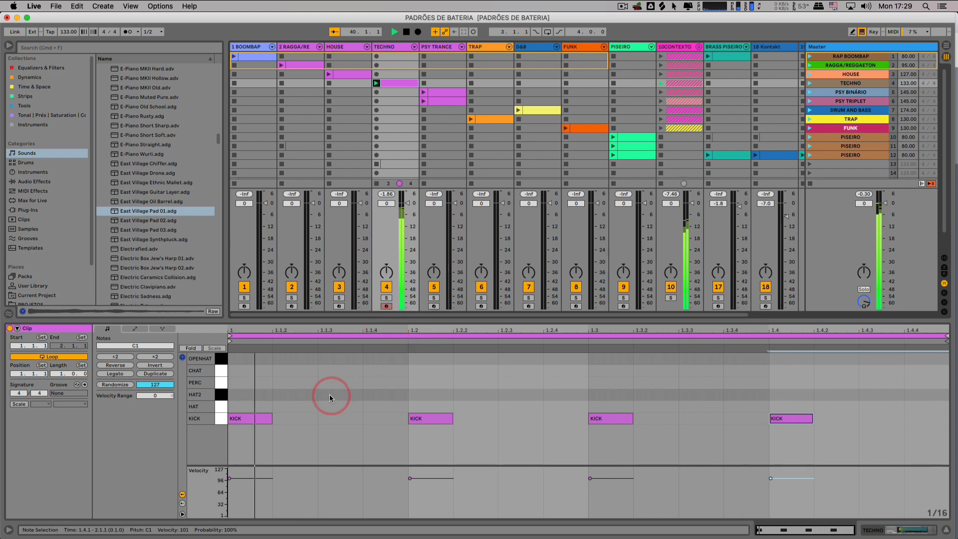
- Add an OPENHAT note on the off-beat at 1.1.3, repeat it in every beat of the bar, and play the pattern
double_click(334, 359)
left_click_drag(408, 360, 230, 362)
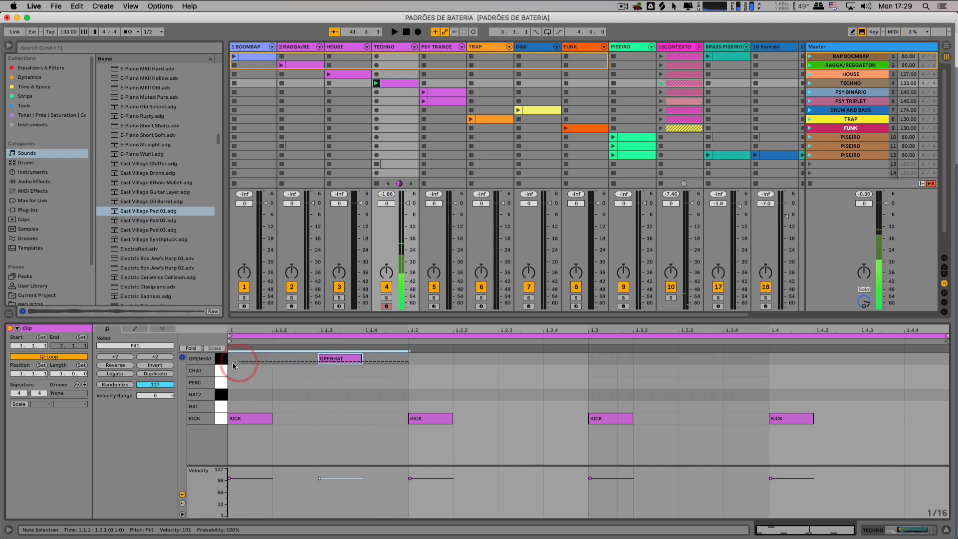
key("super+d")
key("super+d")
key("super+d")
key("space")
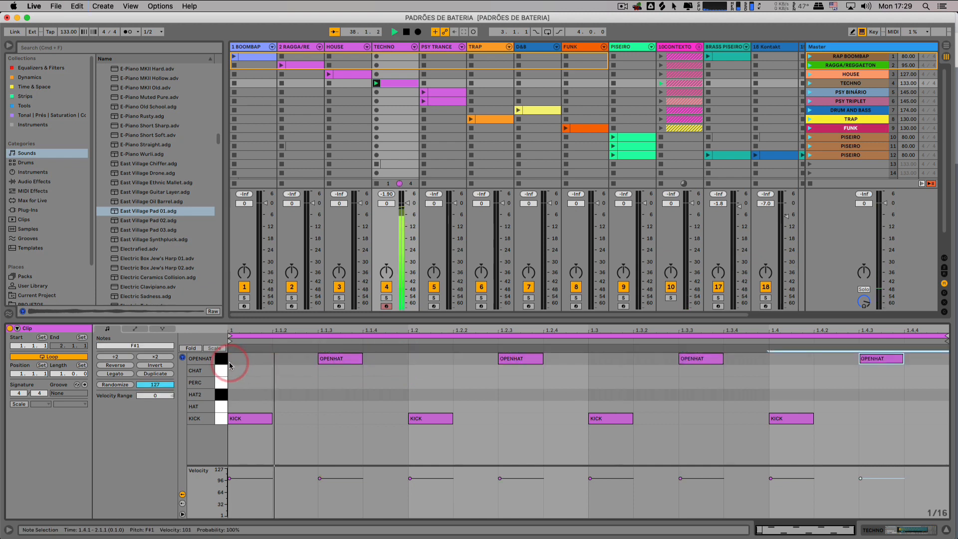
- Show the TECHNO track's individual drum chains and raise the OPENHAT chain volume to -5.2 dB
left_click(415, 47)
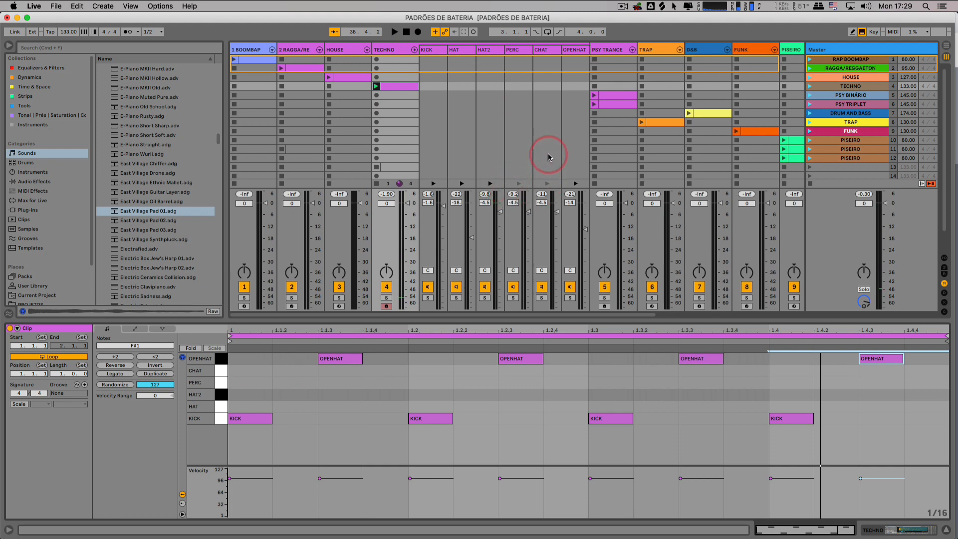
left_click_drag(579, 245, 583, 229)
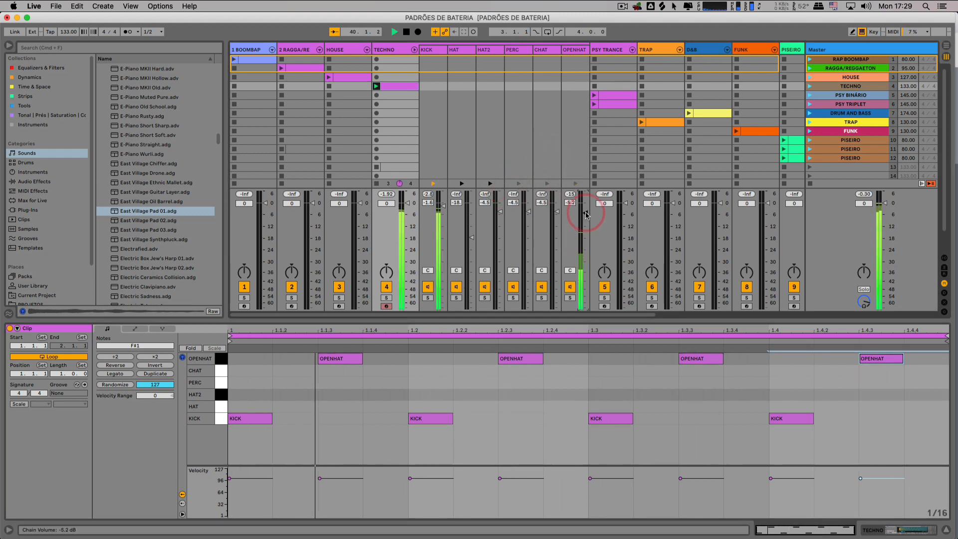
left_click(346, 365)
left_click(233, 396)
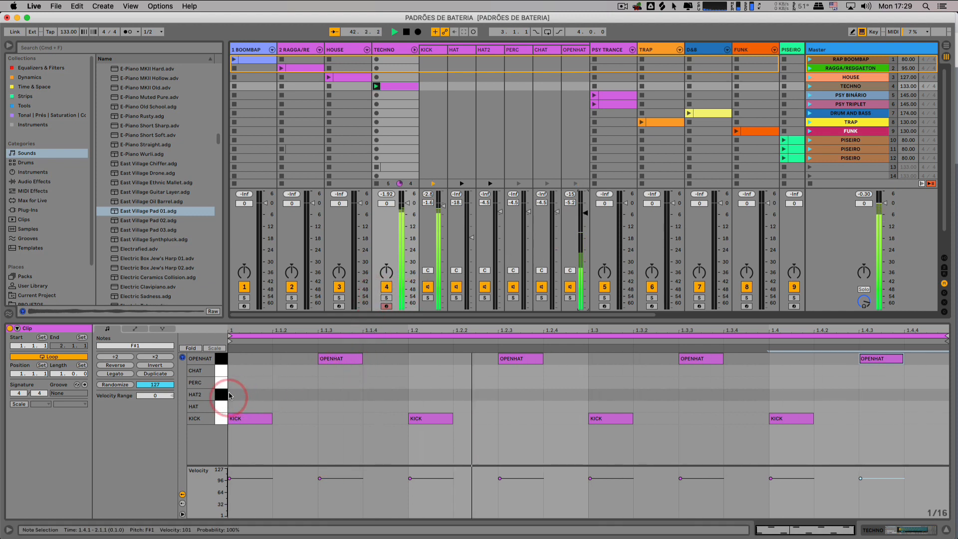
- Audition PERC and place PERC notes at 1.1.1, 1.1.3, 1.1.4, 1.2.2, 1.2.4, 1.3.1, 1.3.3, 1.4.1 and 1.4.3
left_click(225, 384)
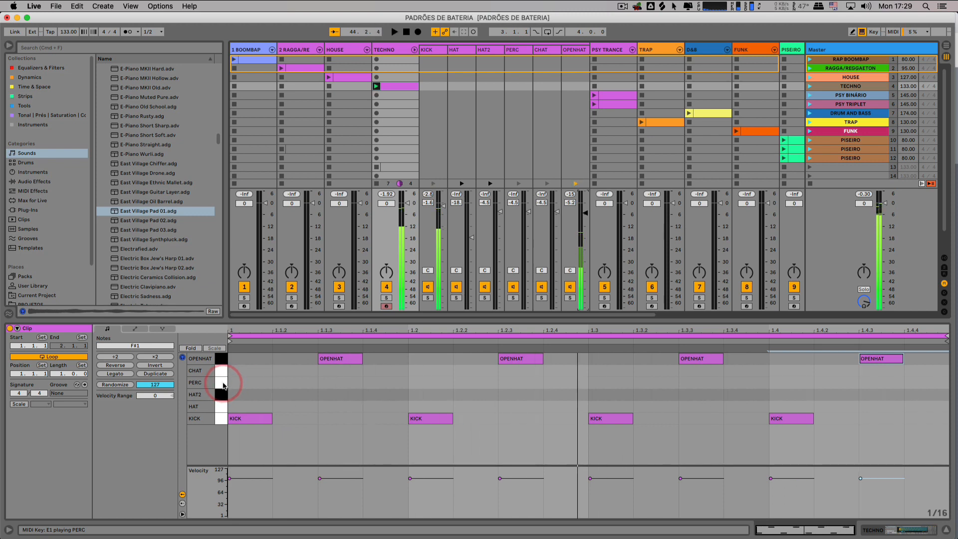
left_click(253, 384)
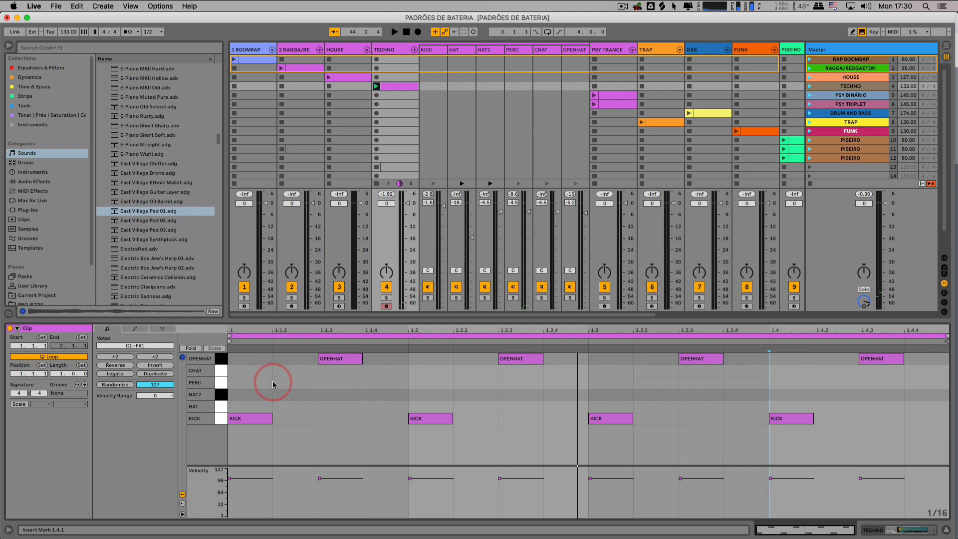
double_click(257, 382)
double_click(338, 382)
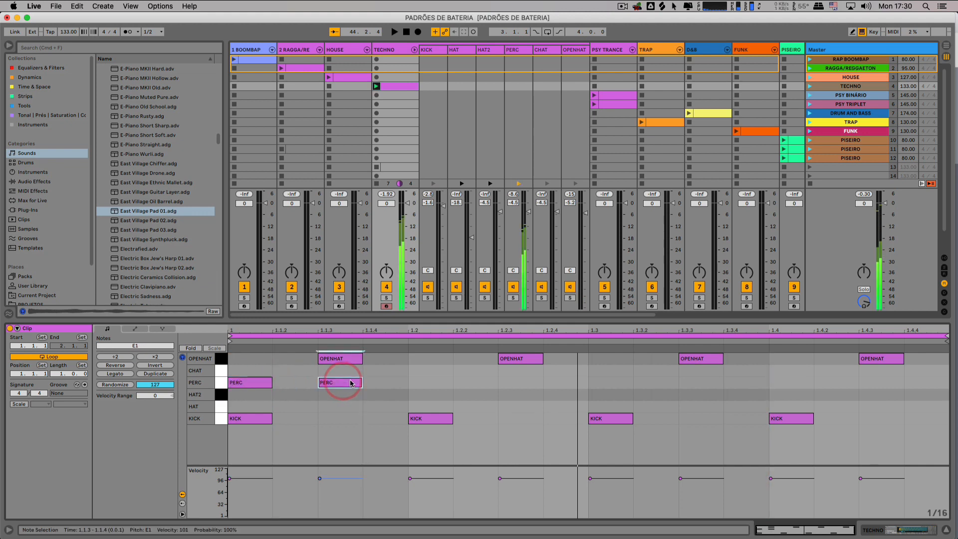
double_click(377, 382)
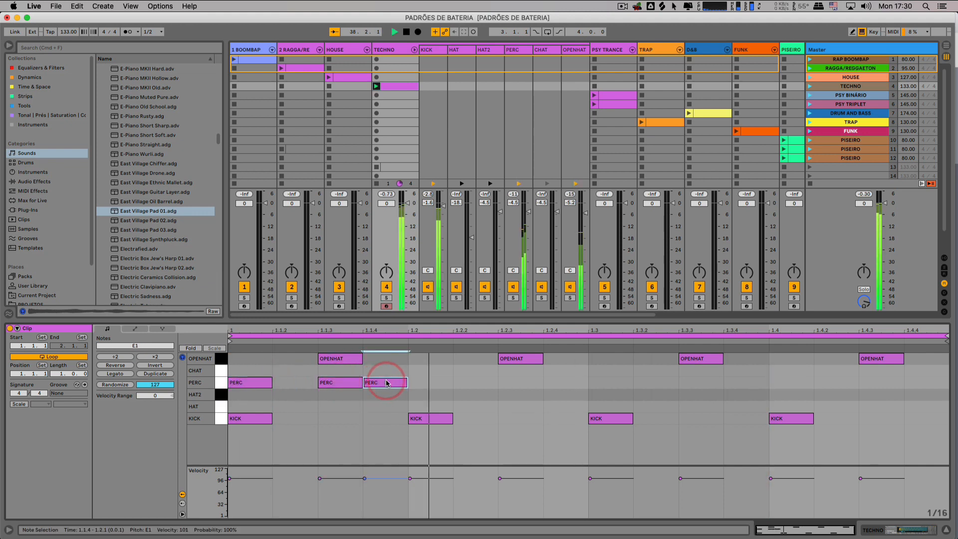
double_click(474, 382)
double_click(582, 384)
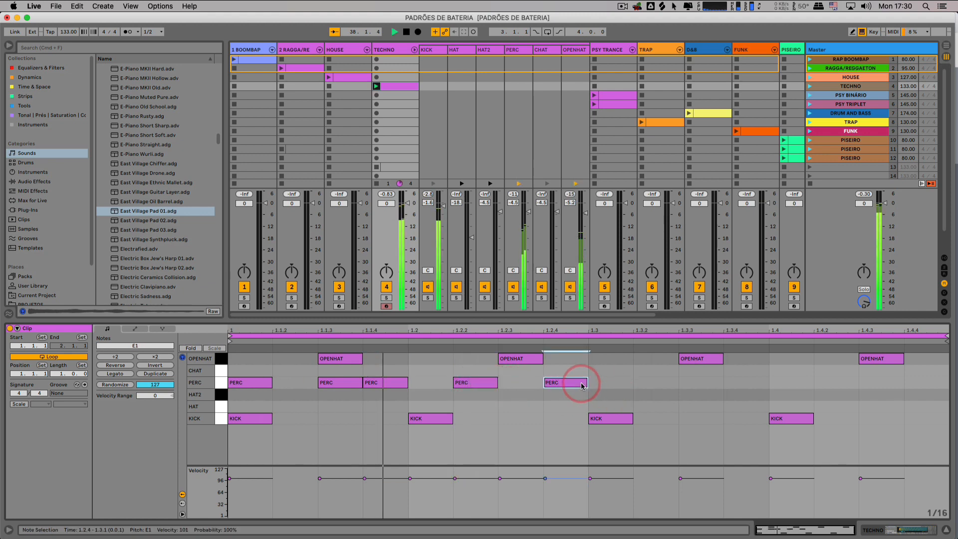
double_click(601, 383)
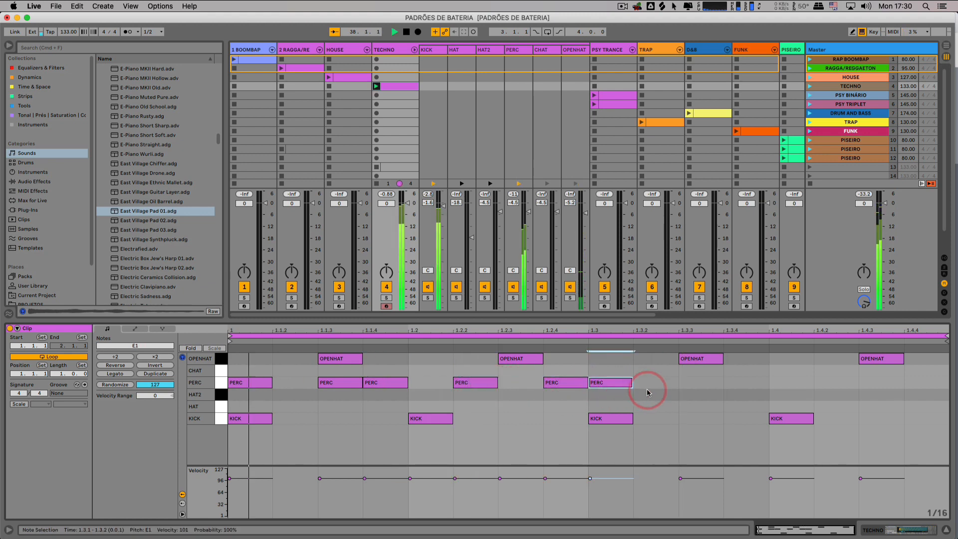
double_click(701, 383)
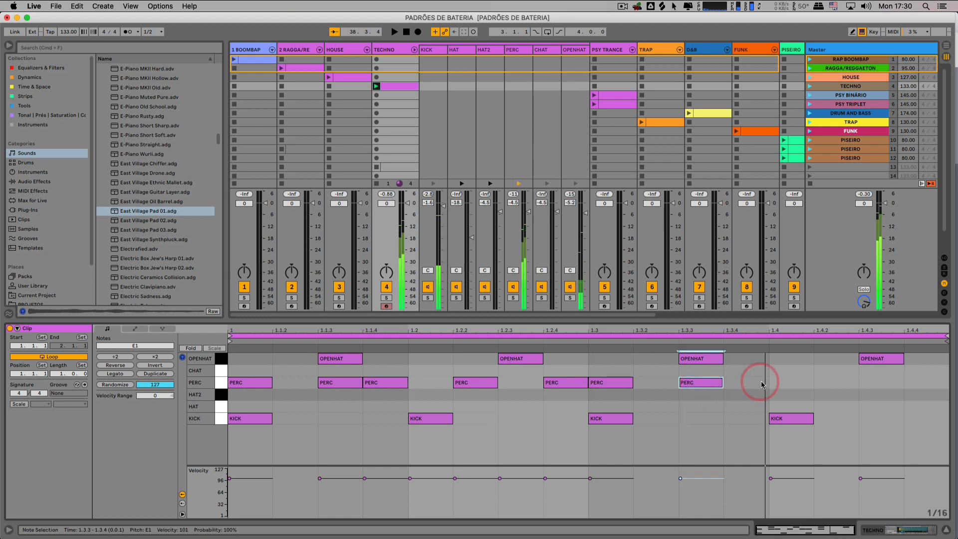
double_click(788, 383)
double_click(871, 383)
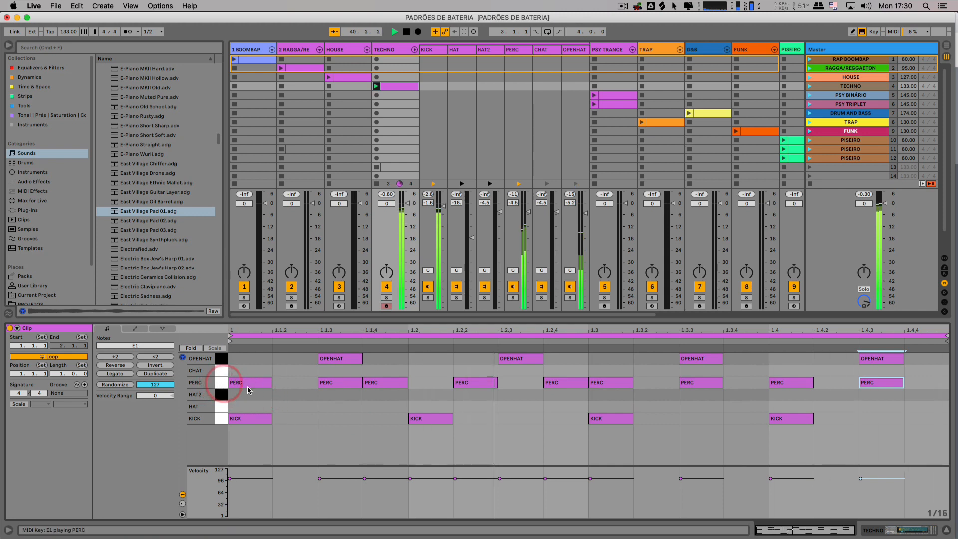
- Set the PERC velocities to 55 at 1.1.3, 45 at 1.3.1 and 87 at 1.4.1, and lower the one at 1.3.3
left_click(325, 476)
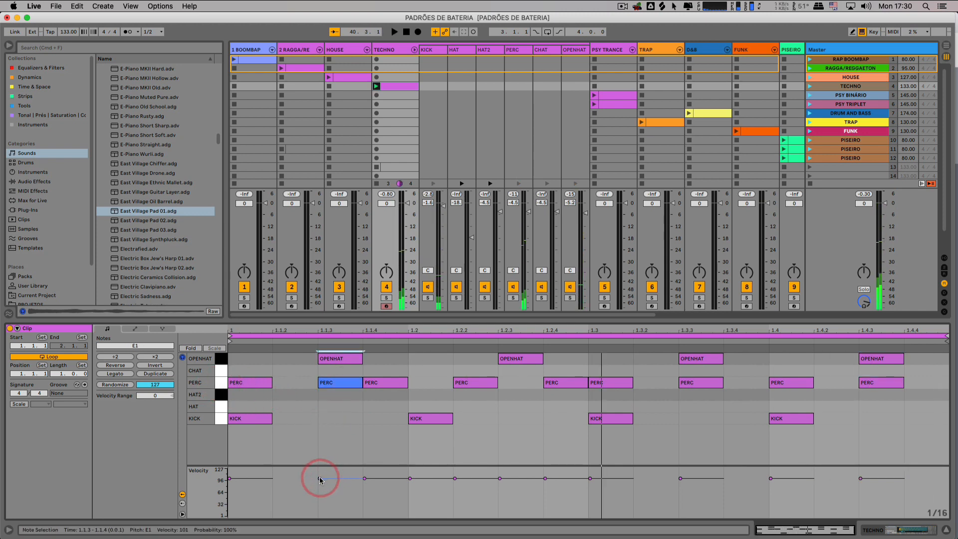
left_click_drag(319, 477, 319, 496)
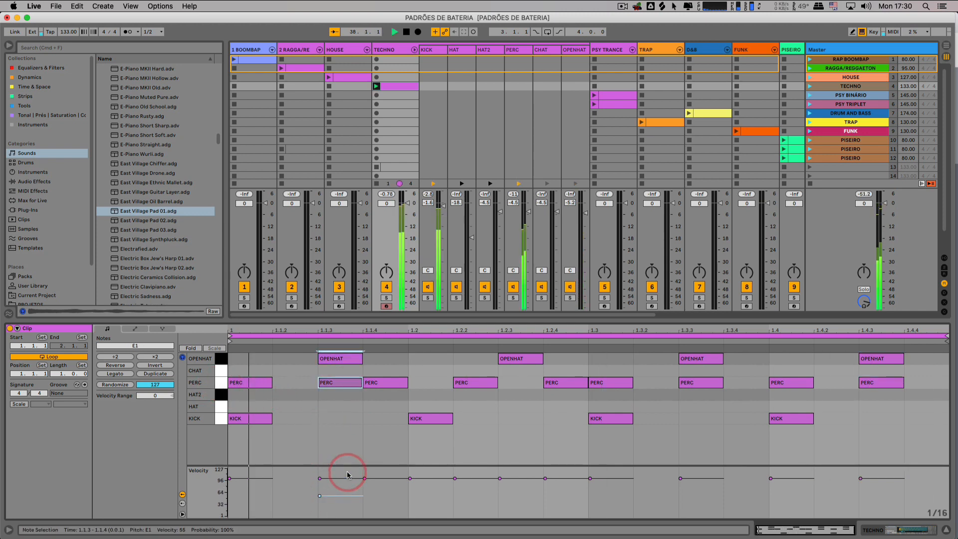
left_click(610, 368)
left_click_drag(590, 478, 590, 501)
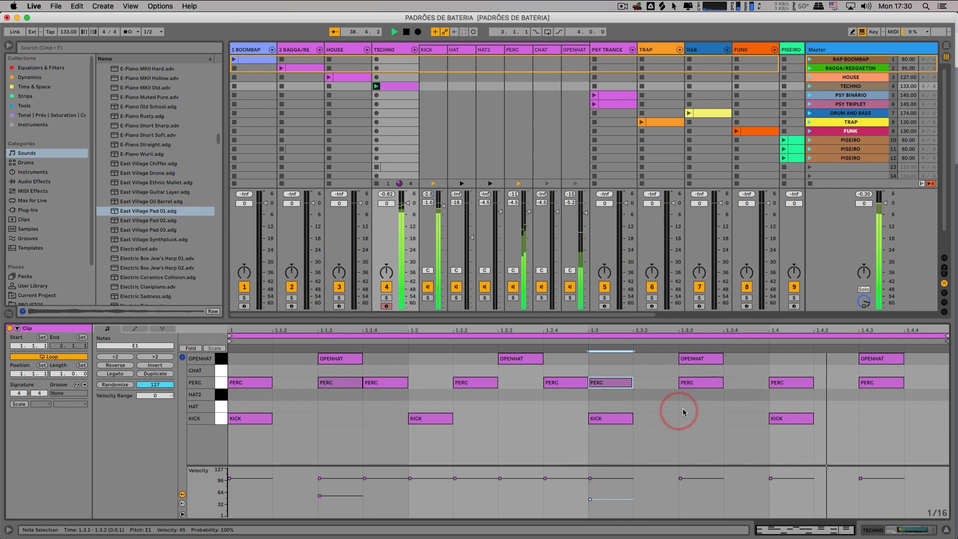
left_click(697, 383)
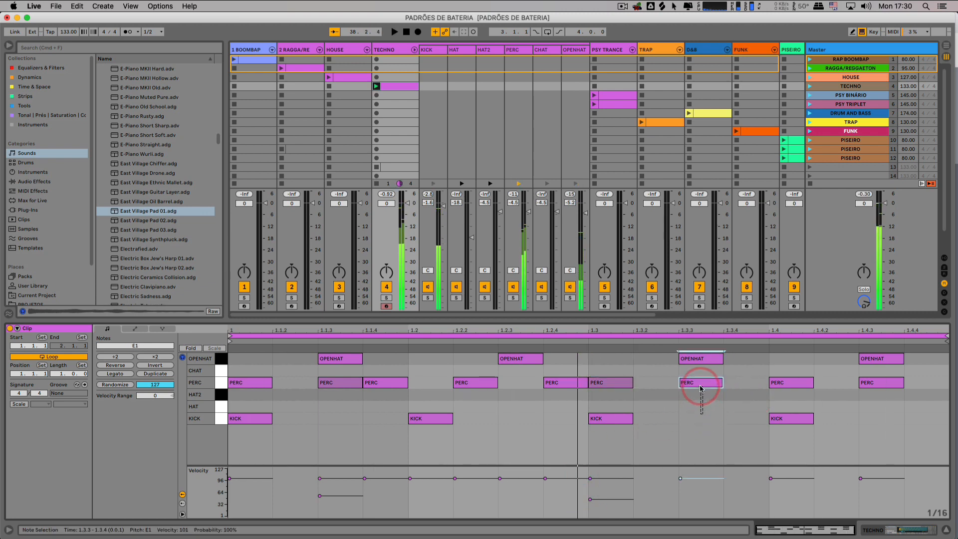
left_click_drag(682, 480, 681, 492)
left_click(787, 383)
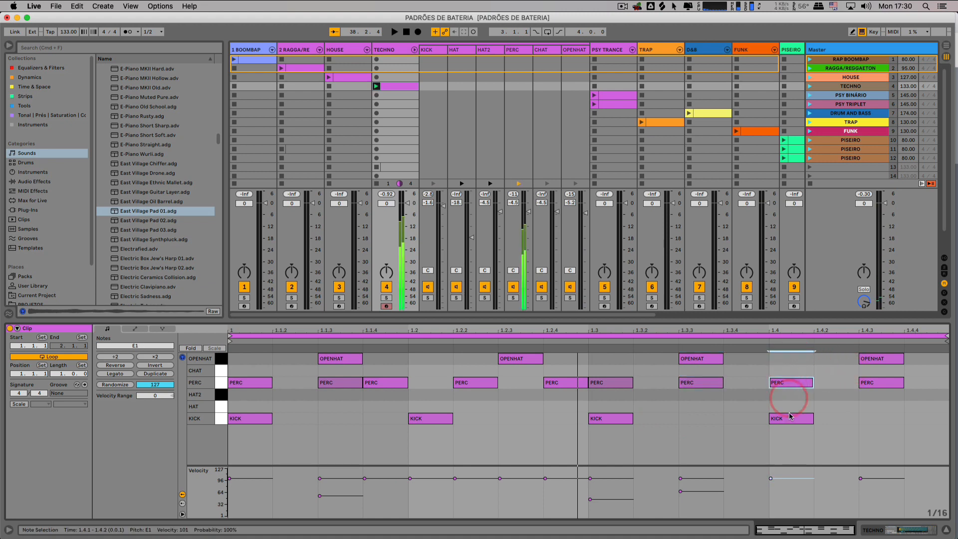
left_click_drag(772, 480, 771, 483)
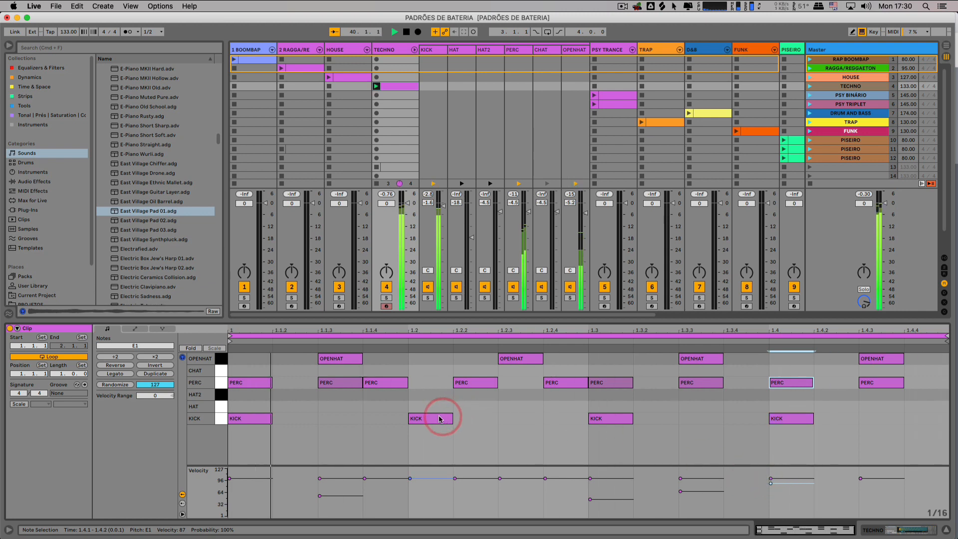
key("space")
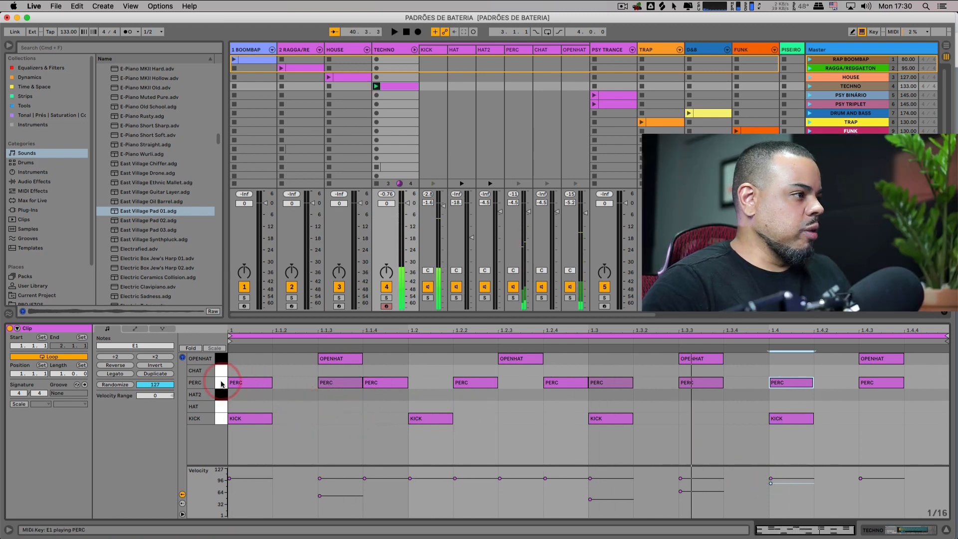
- Delete all PERC notes, draw PERC on every sixteenth of the bar instead, and listen to the pattern
left_click(223, 384)
key("Delete")
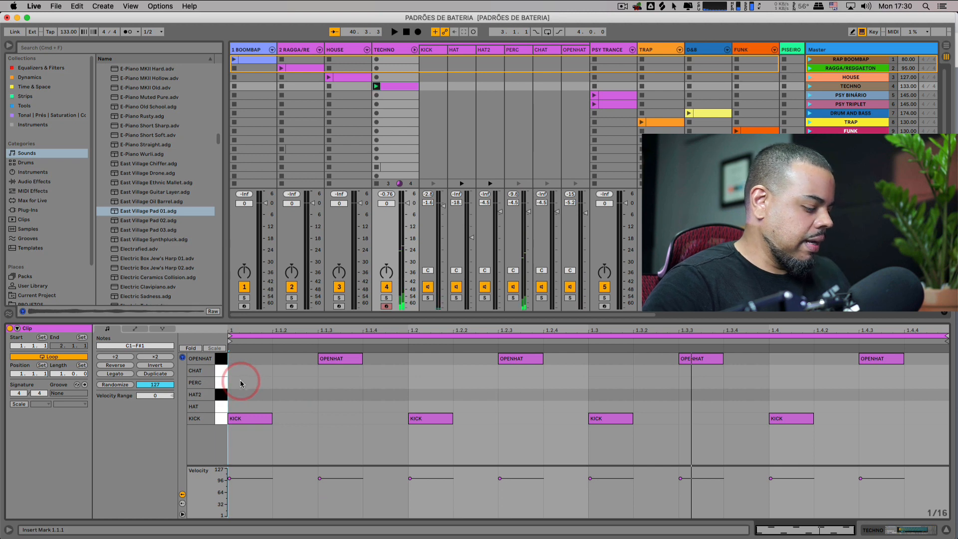
key("b")
mouse_move(243, 380)
left_mouse_down()
mouse_move(936, 382)
mouse_move(419, 385)
mouse_move(295, 403)
mouse_move(235, 383)
mouse_move(200, 415)
mouse_move(321, 381)
mouse_move(820, 383)
left_mouse_up()
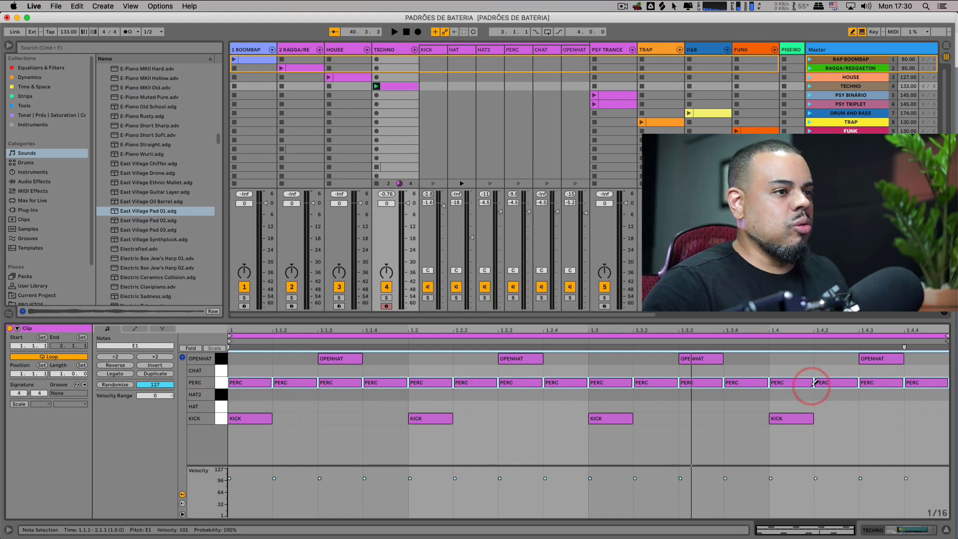
key("space")
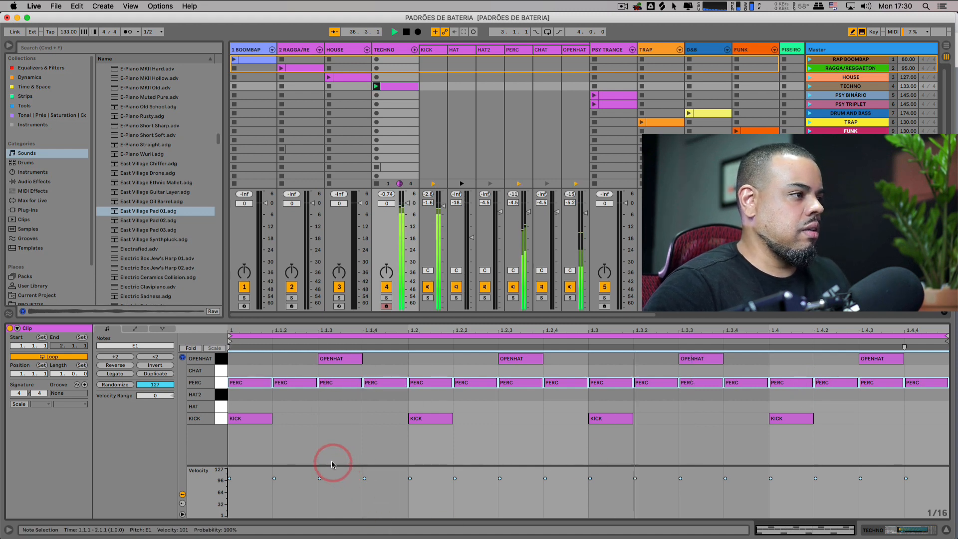
key("space")
key("b")
- Lower the PERC velocities at 1.1.1 and 1.1.2, and set the one at 1.1.4 to 48
left_click(258, 385)
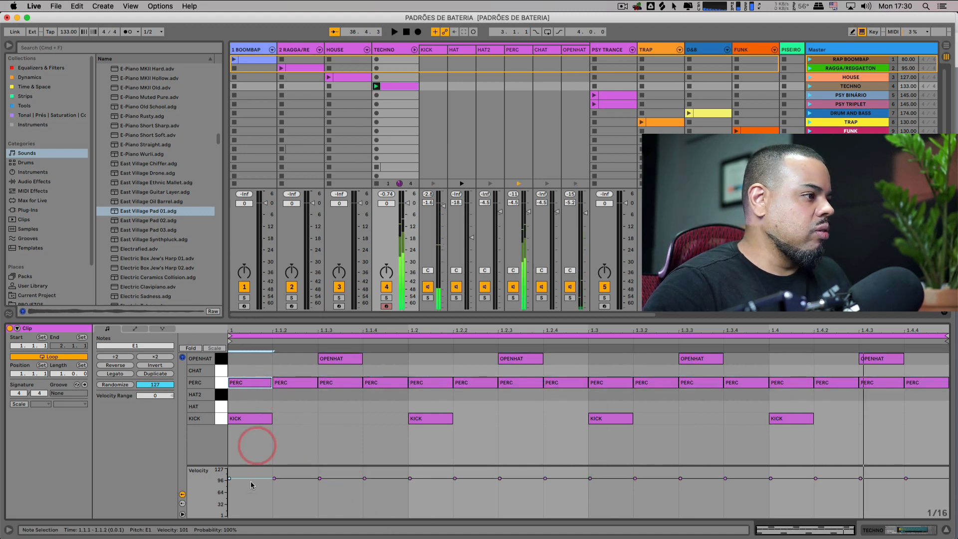
left_click(230, 479)
left_click_drag(229, 481, 230, 485)
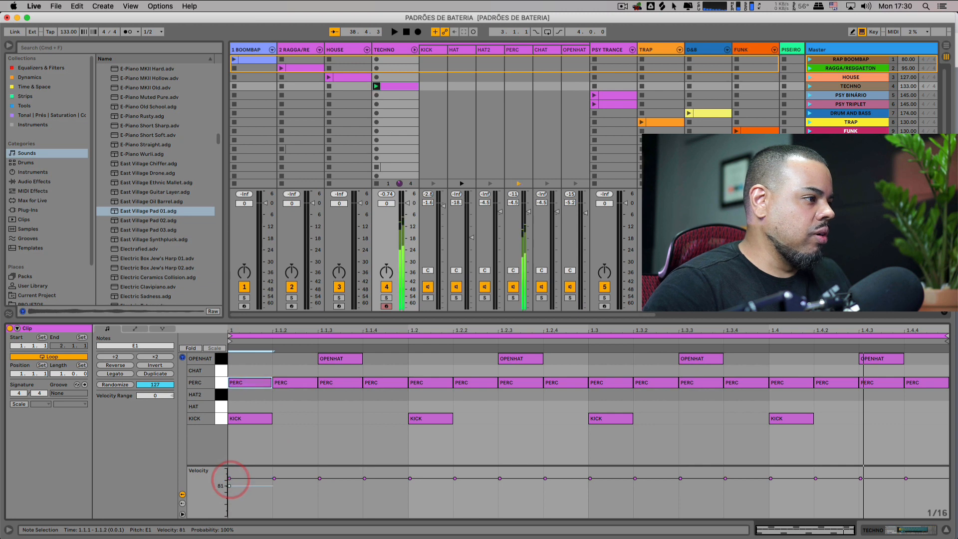
left_click(274, 479)
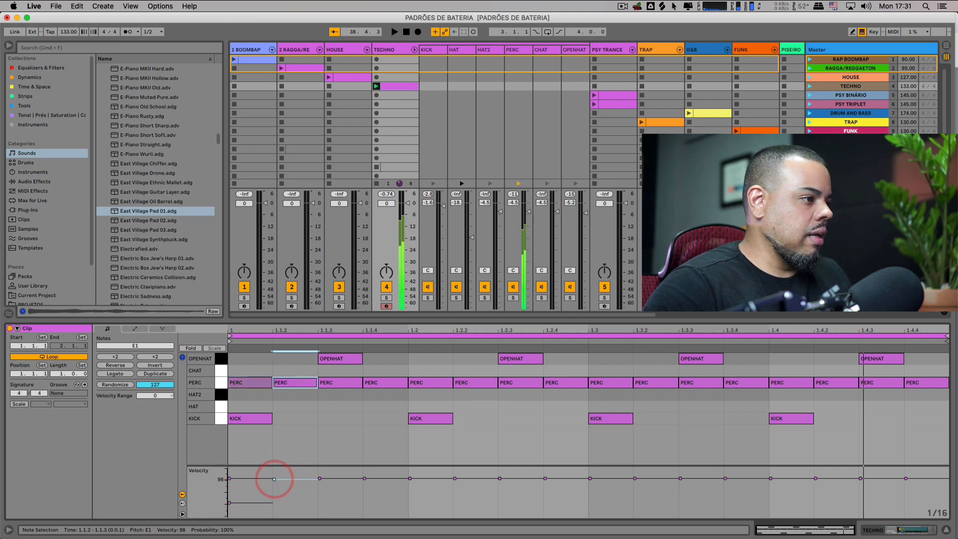
left_click_drag(364, 479, 365, 500)
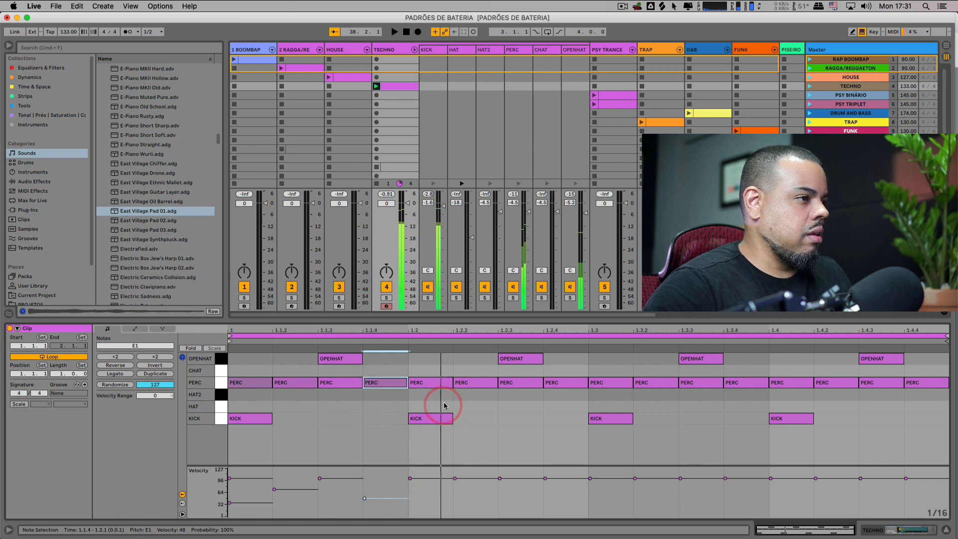
- Lower the PERC velocity at 1.2.2, set the one at 1.2.3 to 65, and briefly listen to the pattern
left_click(436, 384)
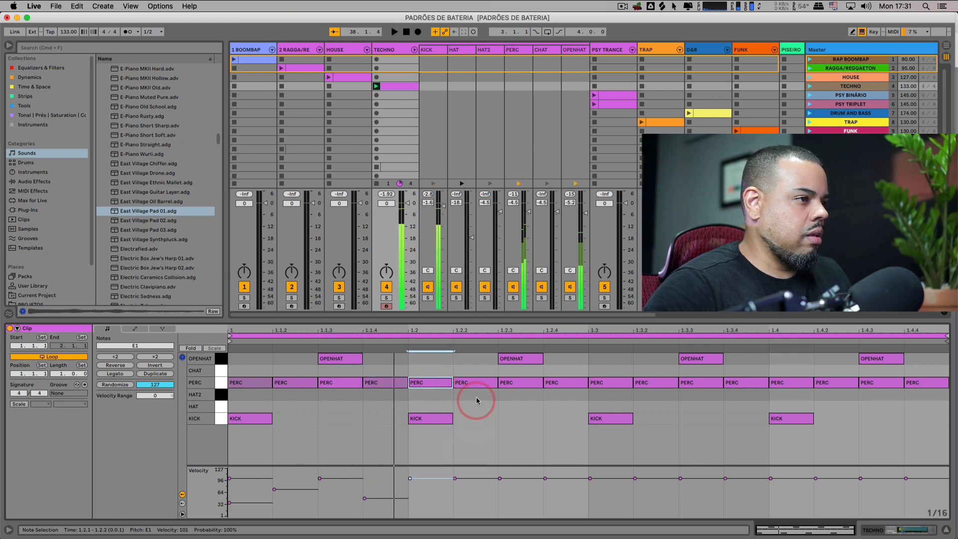
left_click(475, 384)
left_click_drag(456, 479, 456, 500)
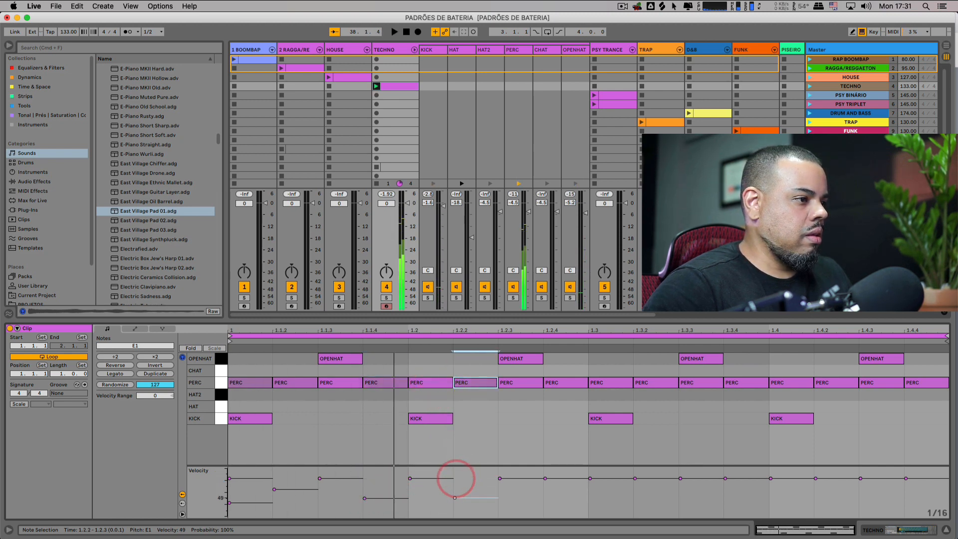
left_click(536, 383)
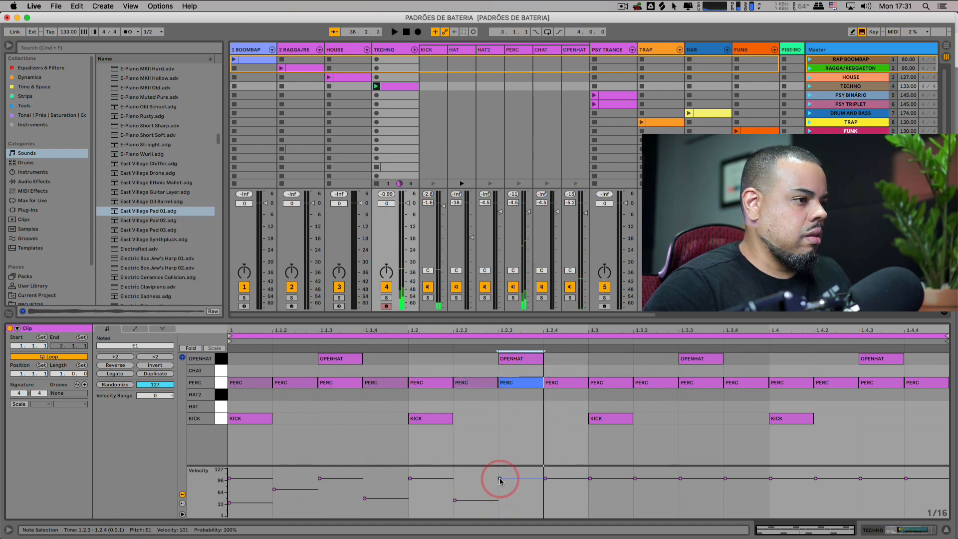
left_click_drag(501, 480, 501, 492)
key("space")
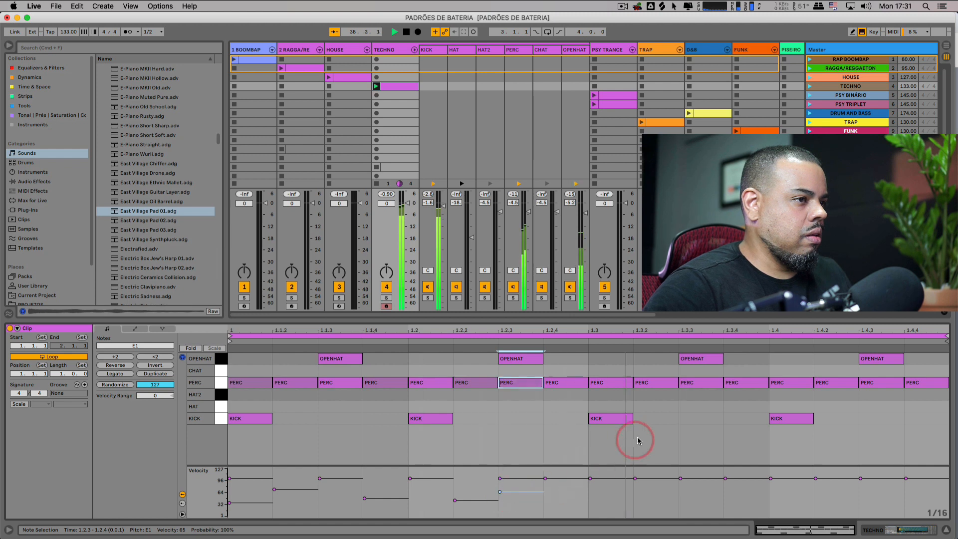
key("space")
- Set the PERC velocities to 20 at 1.3.2, 48 at 1.4.1 and 49 at 1.4.4, and slightly lower the one at 1.4.2
left_click(659, 383)
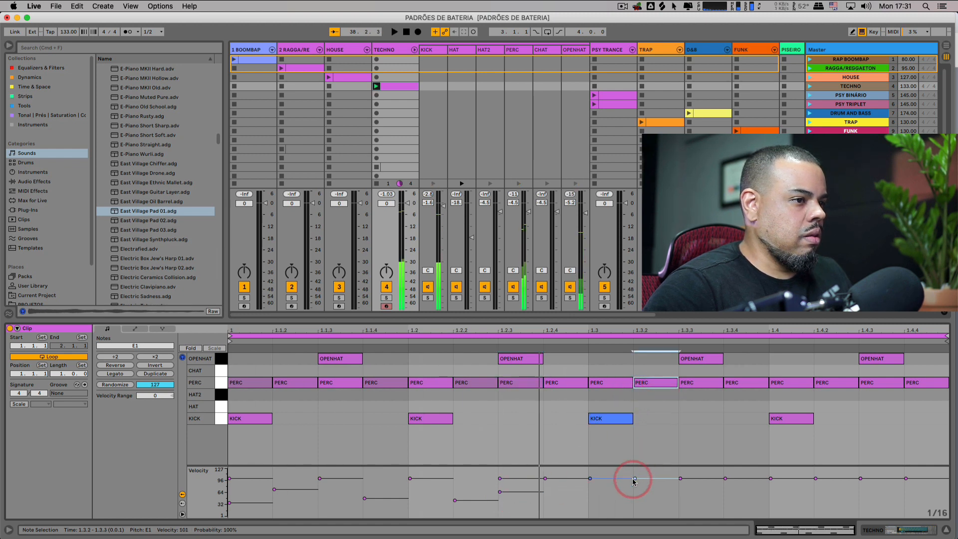
left_click_drag(635, 480, 635, 480)
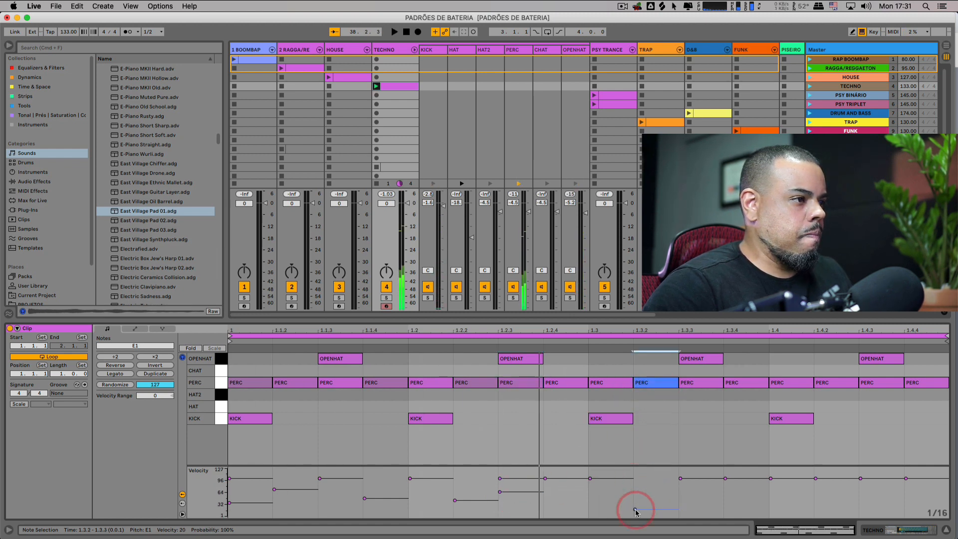
key("space")
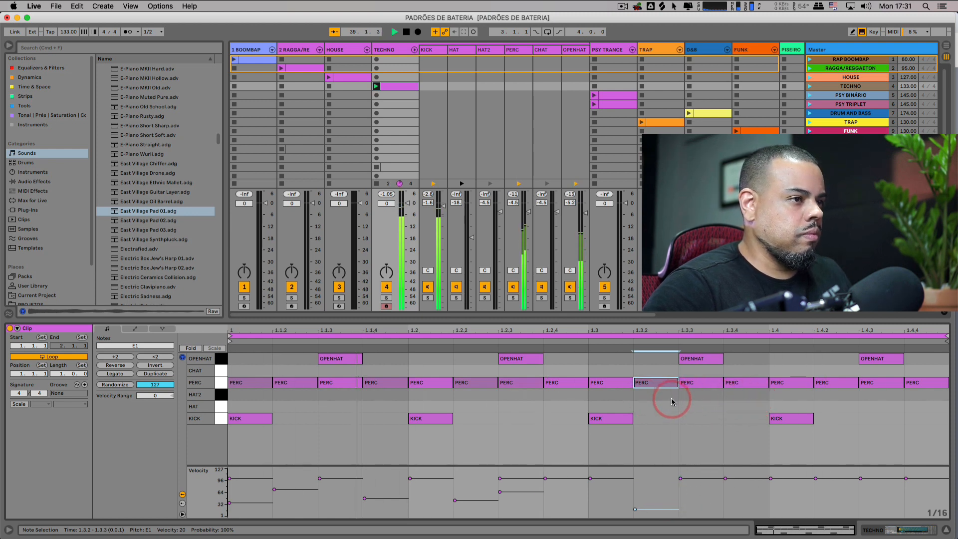
left_click(784, 383)
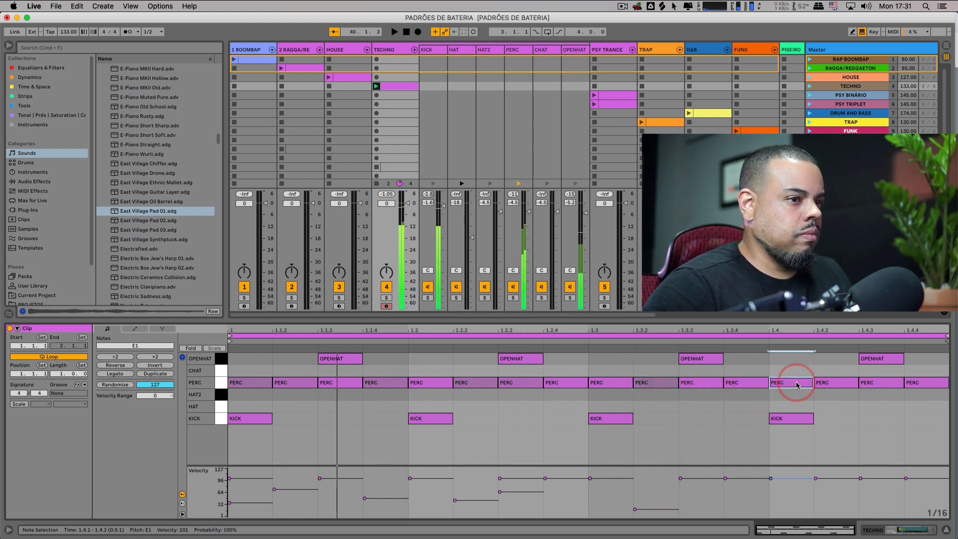
left_click_drag(771, 489, 803, 493)
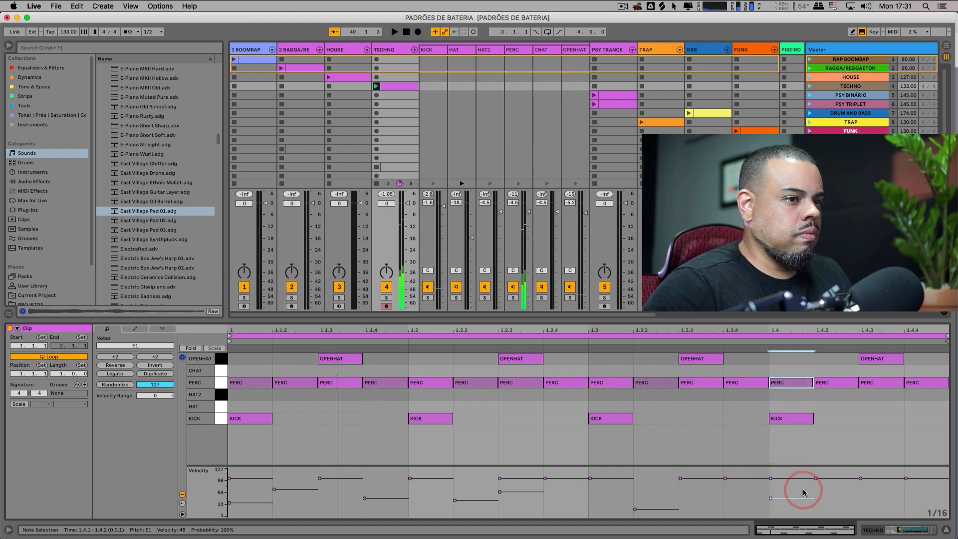
left_click(817, 479)
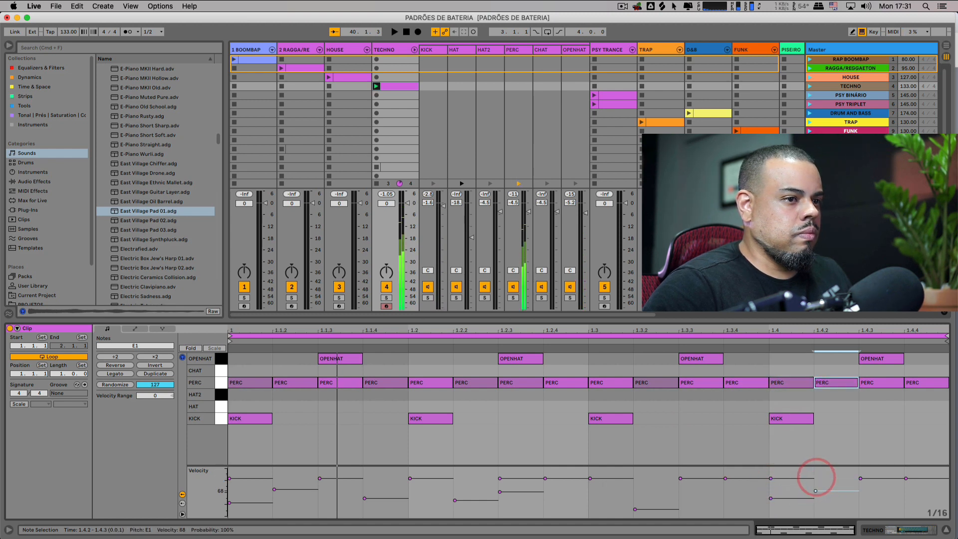
left_click_drag(906, 478, 889, 496)
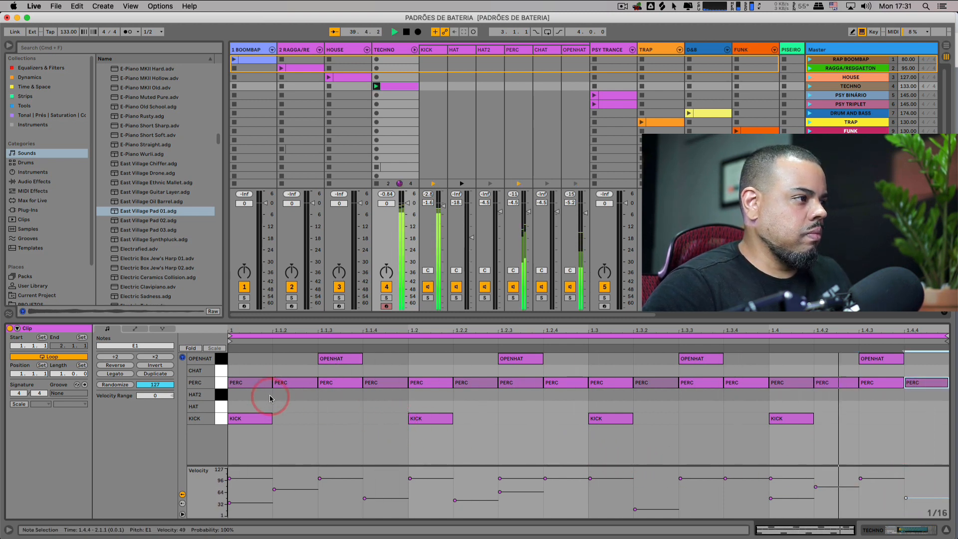
- Listen to the PERC chain soloed and in the full pattern, and stop playback
left_click(570, 298)
left_click(514, 298)
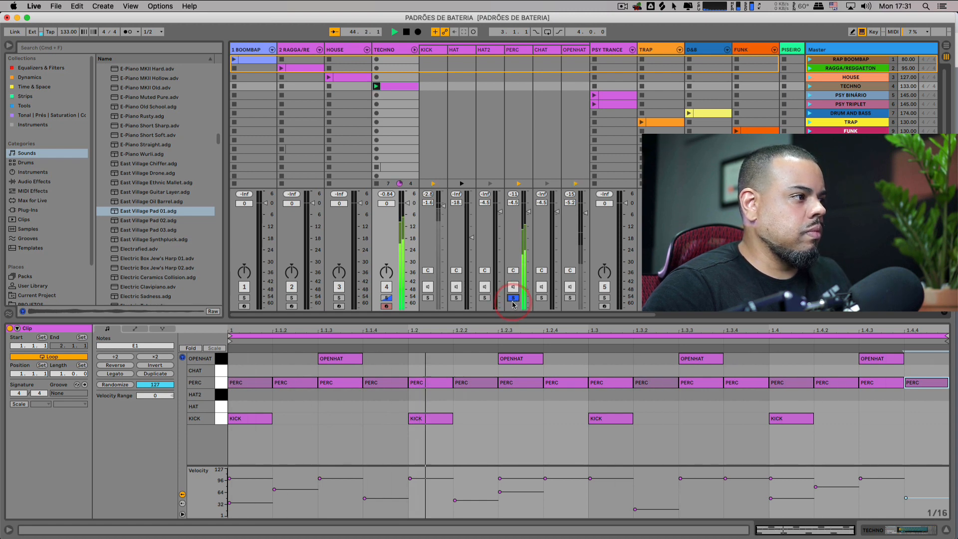
left_click(513, 298)
left_click(375, 388)
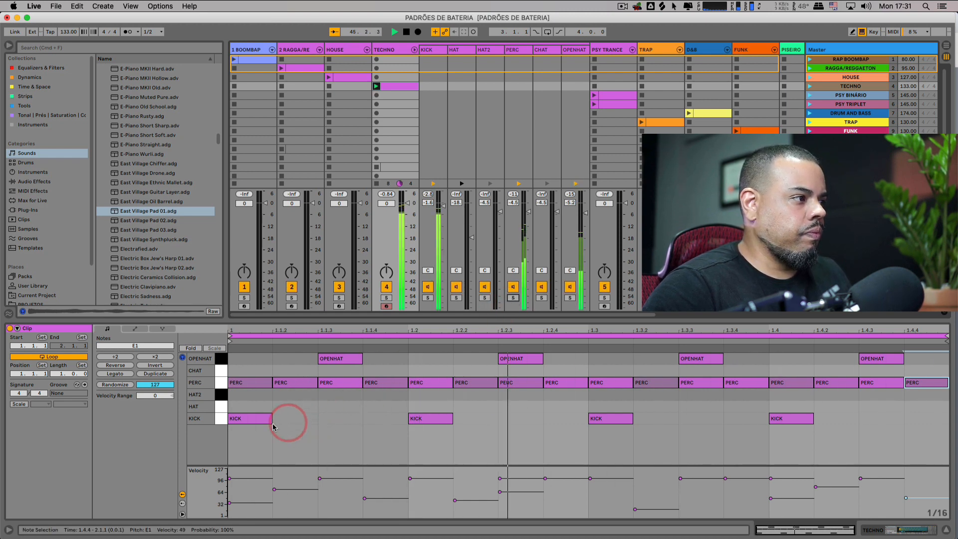
key("space")
- Audition HAT2 and place it on the first four sixteenths, with velocities 45 at 1.1.1, 60 at 1.1.2 and a slightly lowered one at 1.1.3
left_click(221, 406)
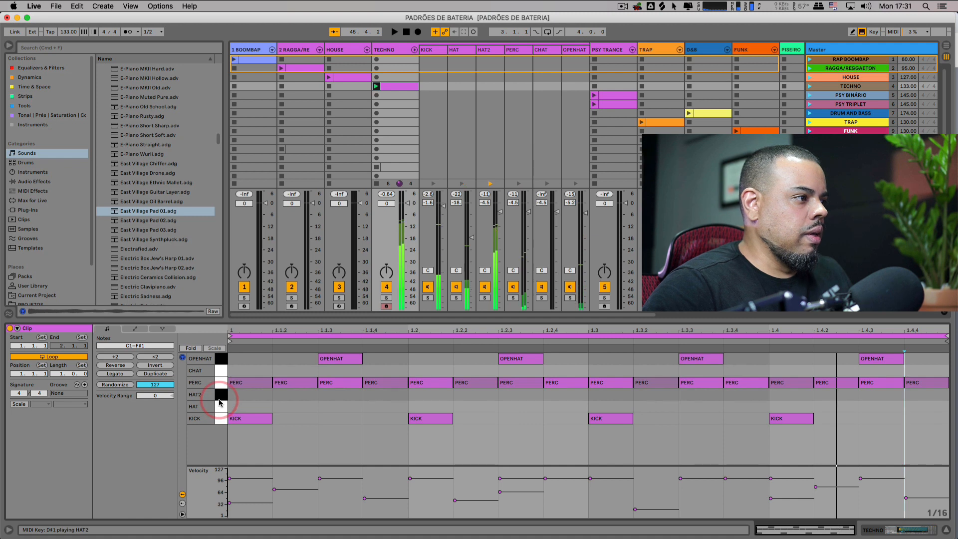
left_click(256, 400)
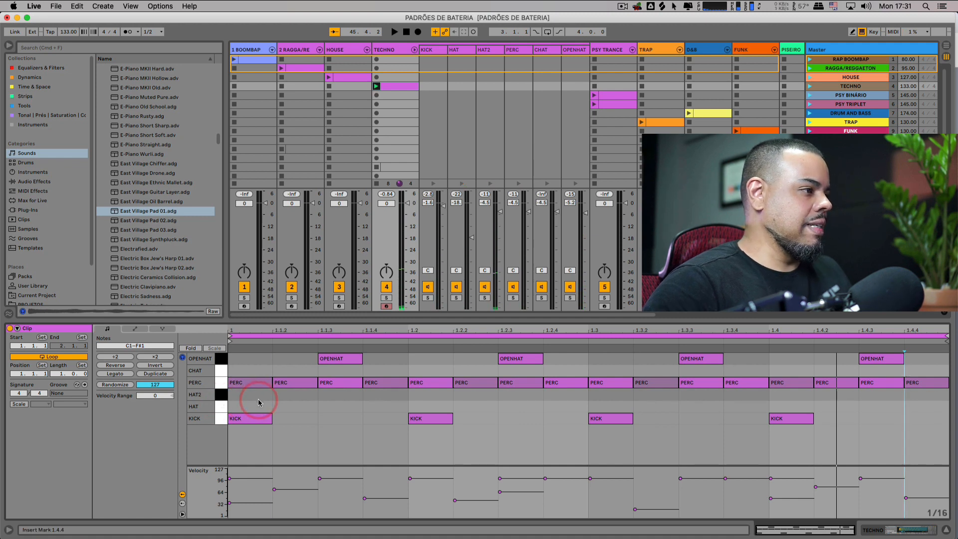
double_click(259, 399)
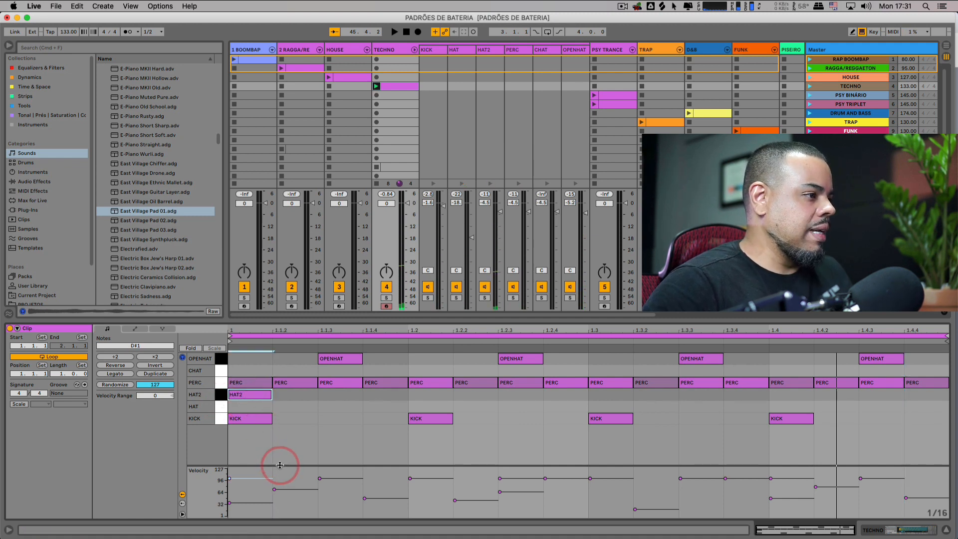
left_click_drag(279, 466, 280, 445)
left_click_drag(229, 463, 229, 477)
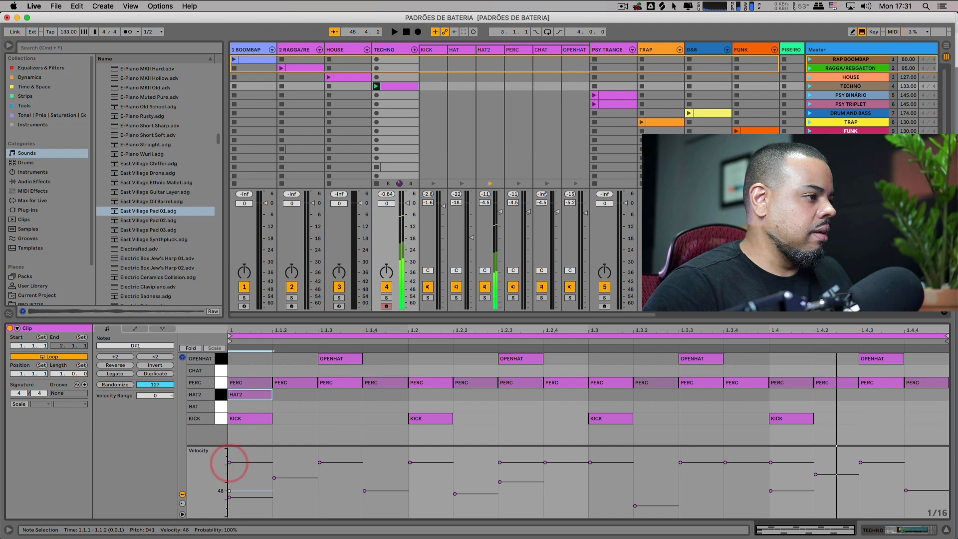
double_click(300, 395)
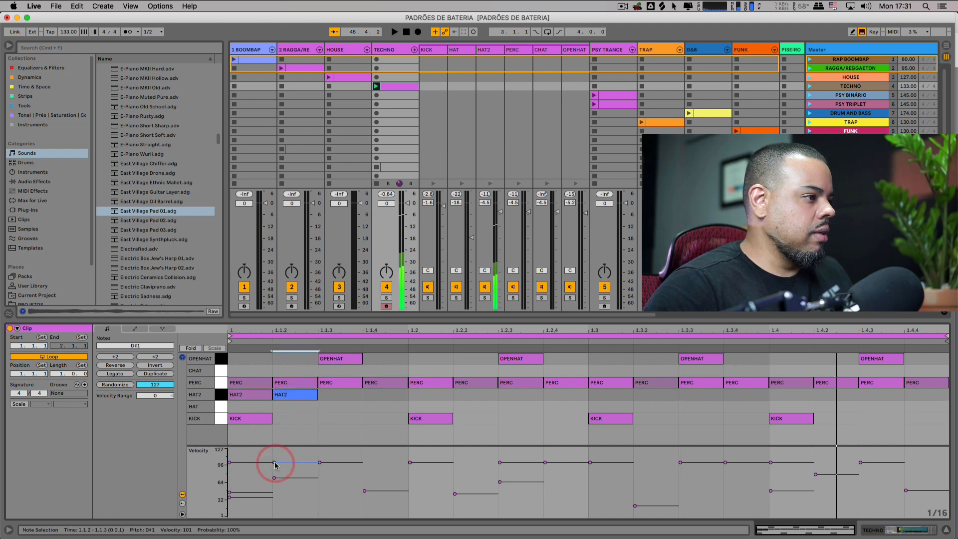
left_click_drag(275, 465, 275, 485)
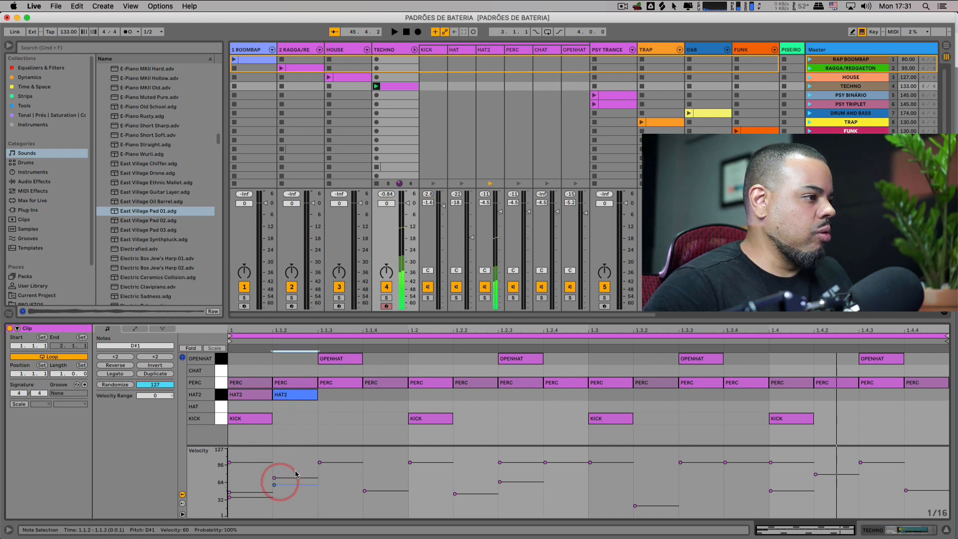
double_click(331, 395)
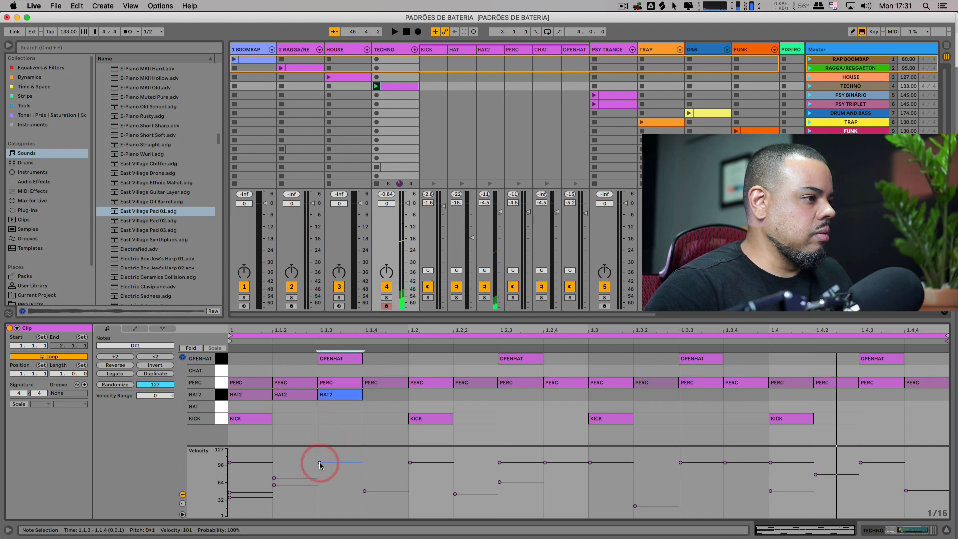
double_click(377, 395)
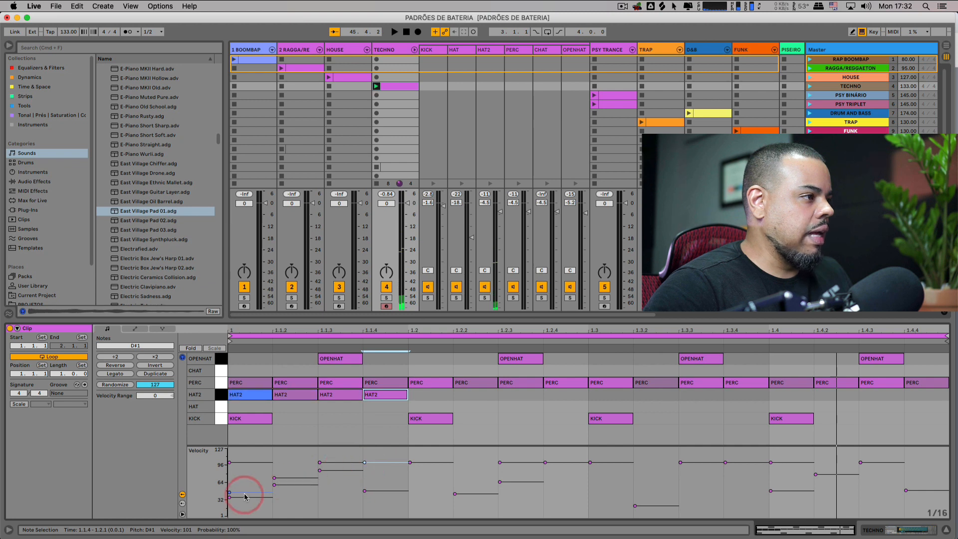
- Audition HAT2, open its chain's device to adjust a control, and return to the drum clip in the TECHNO scene
left_click(222, 397)
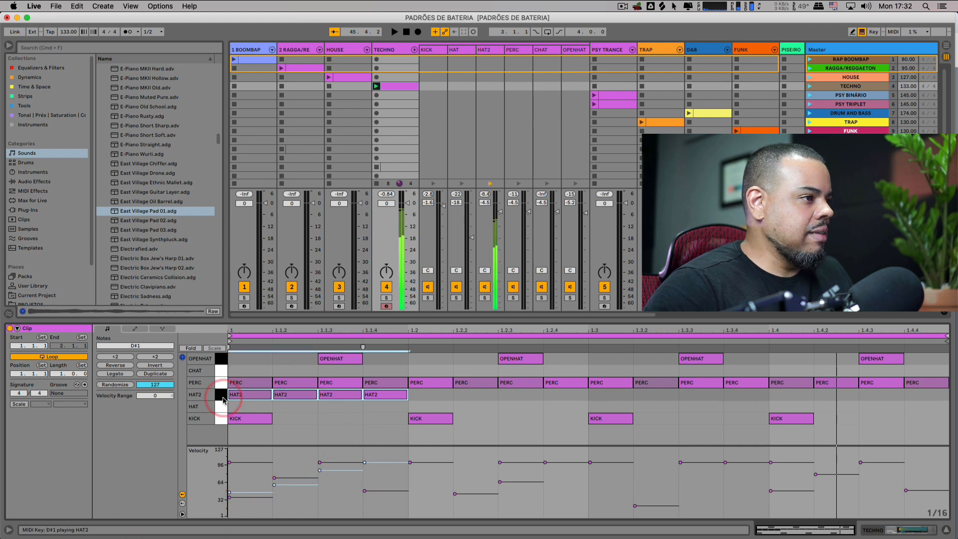
double_click(497, 58)
left_click(494, 50)
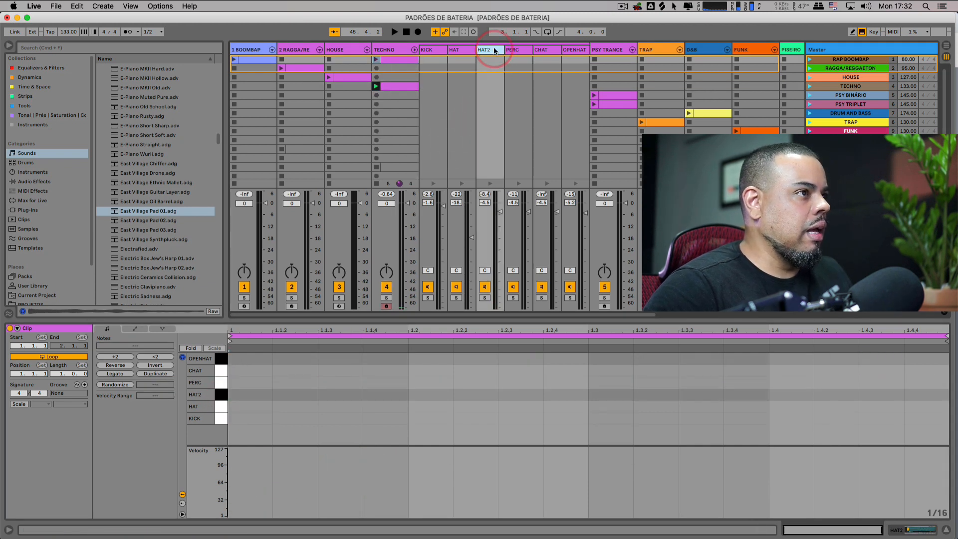
double_click(494, 50)
mouse_move(314, 512)
left_mouse_down()
mouse_move(316, 519)
mouse_move(316, 509)
left_mouse_up()
key("space")
left_click(407, 86)
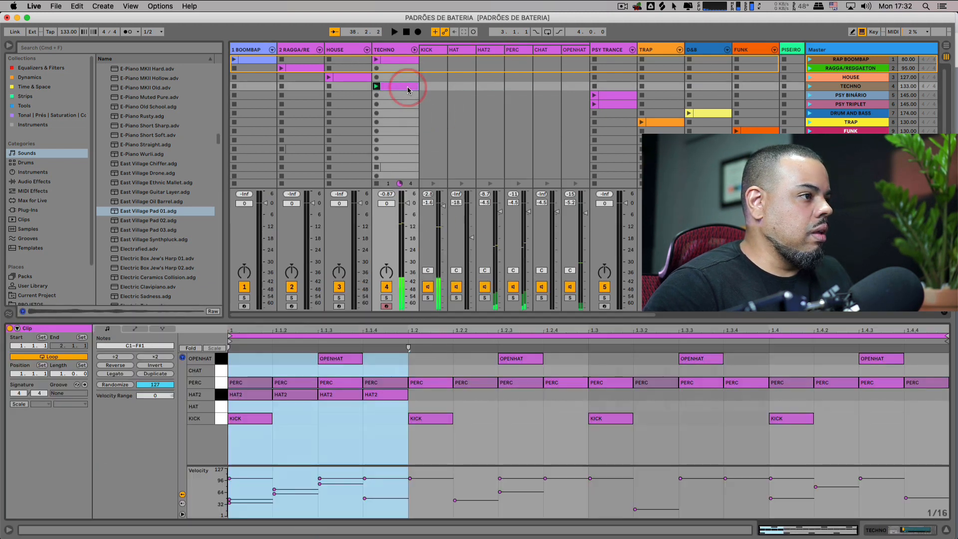
- Duplicate the first beat's four HAT2 notes three times to fill the bar, and play the pattern
left_click_drag(419, 402, 243, 394)
key("super+d")
key("super+d")
key("super+d")
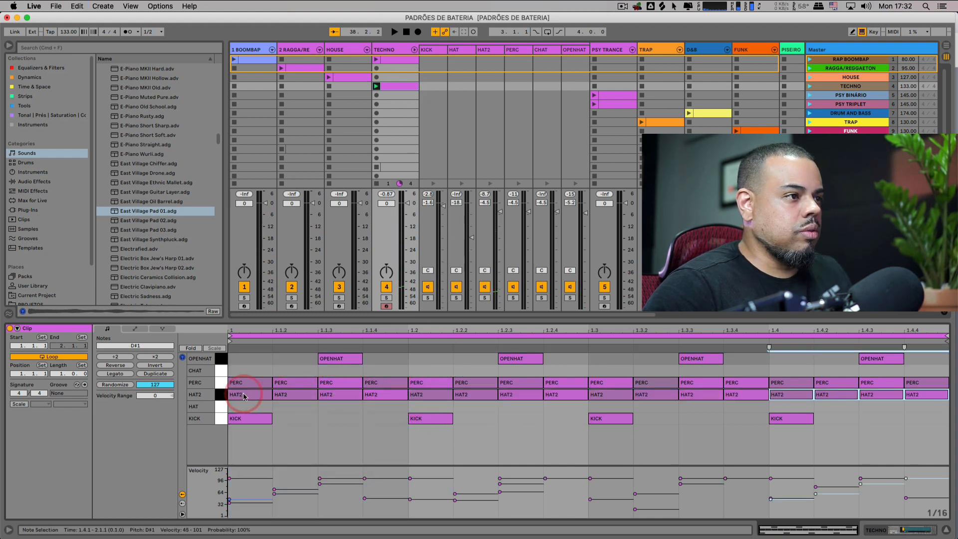
key("space")
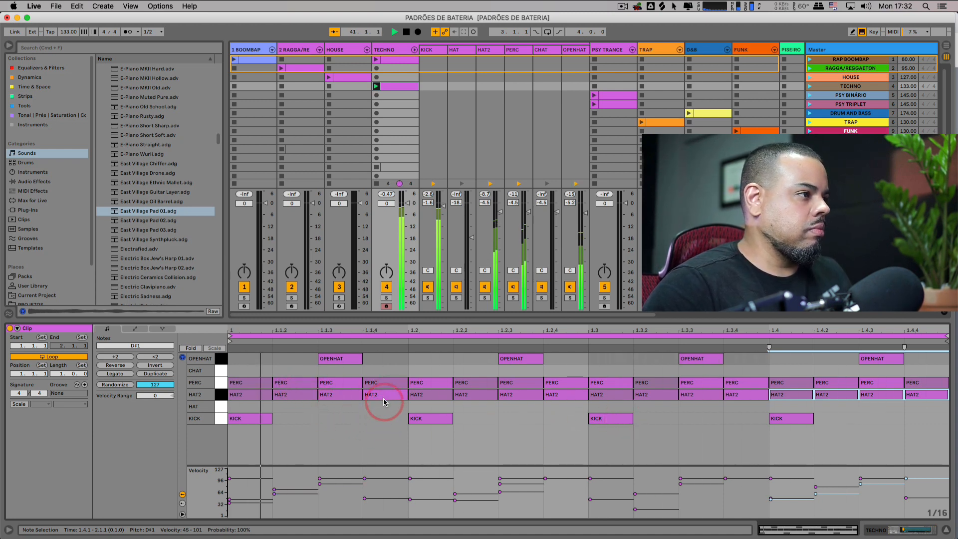
- Try a CHAT note at 1.1.4, remove it, and place a HAT note at 1.4.4 instead
double_click(386, 370)
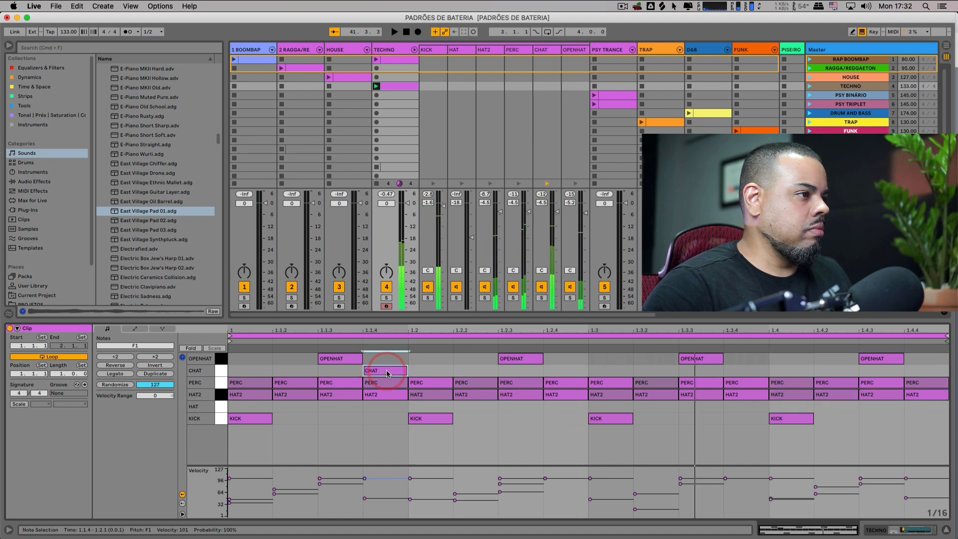
double_click(385, 372)
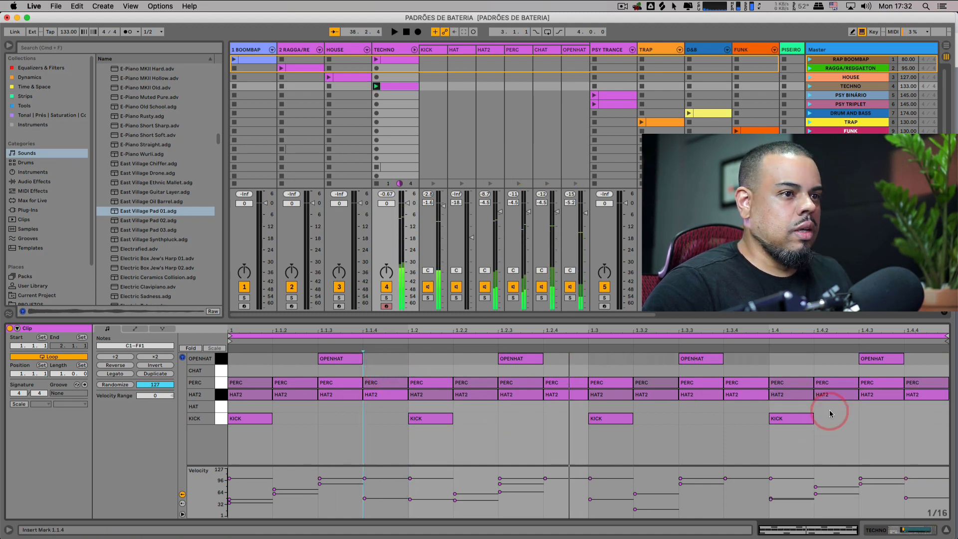
double_click(922, 407)
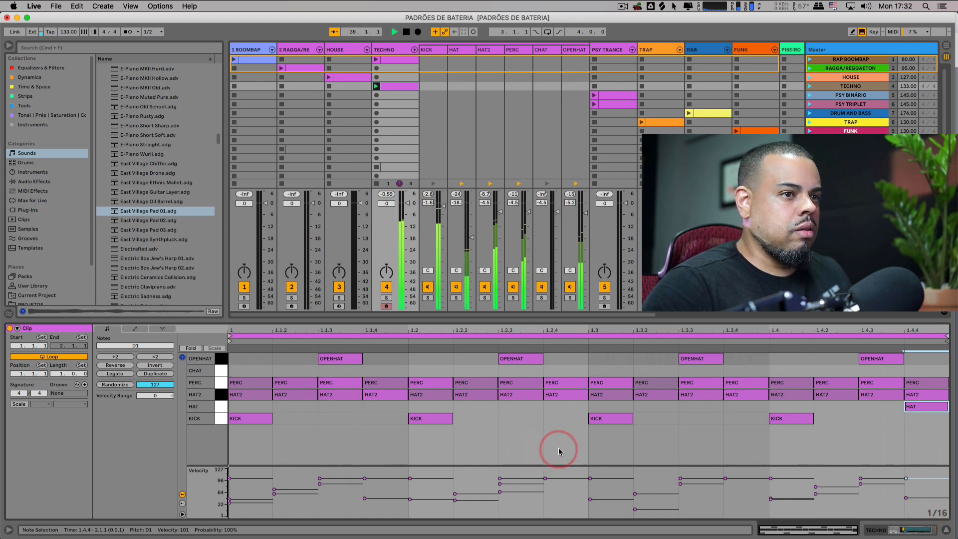
- Raise the HAT chain volume to -7.5 dB and solo the TECHNO track
left_click_drag(470, 238, 470, 229)
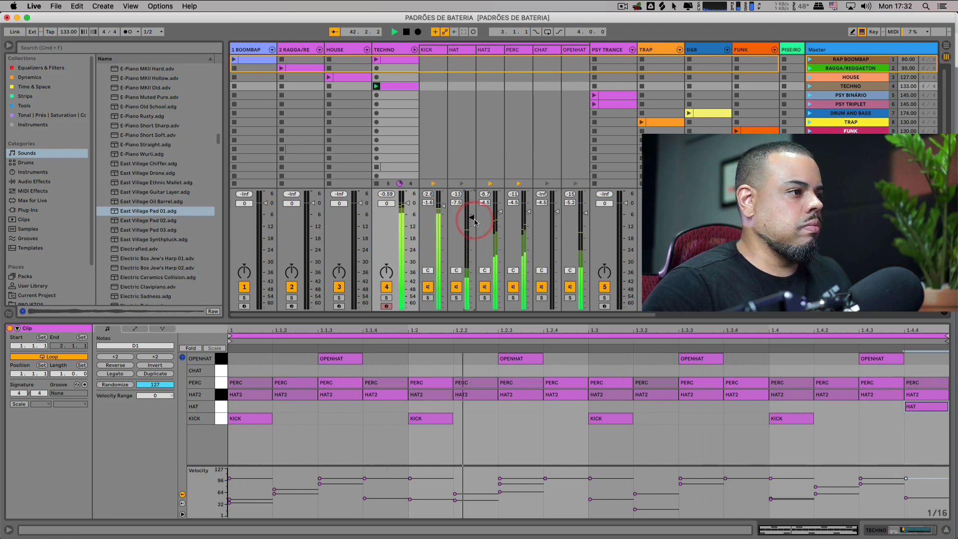
left_click(386, 298)
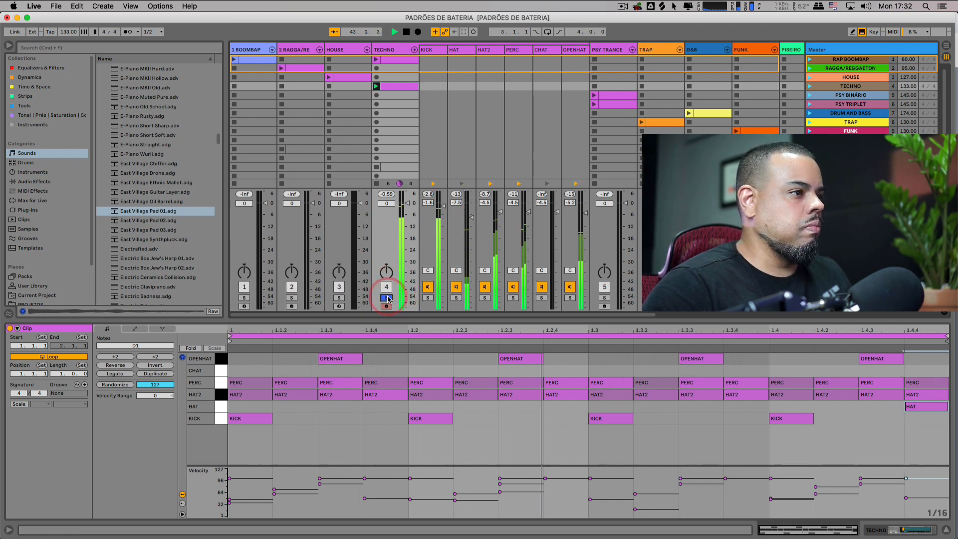
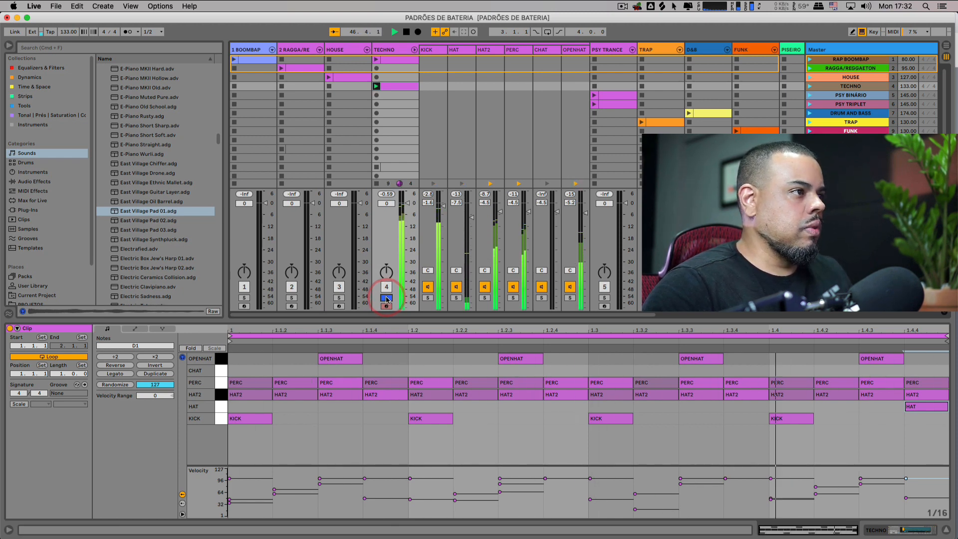
- Stop playback, open the TECHNO track's Drum Rack and reveal the KICK pad's sample in the browser
left_click(406, 31)
left_click(394, 51)
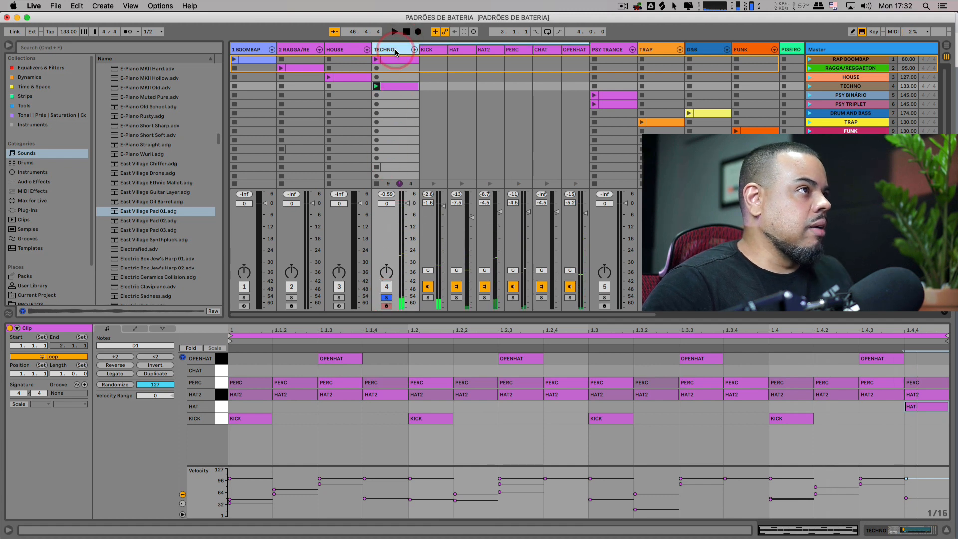
double_click(395, 52)
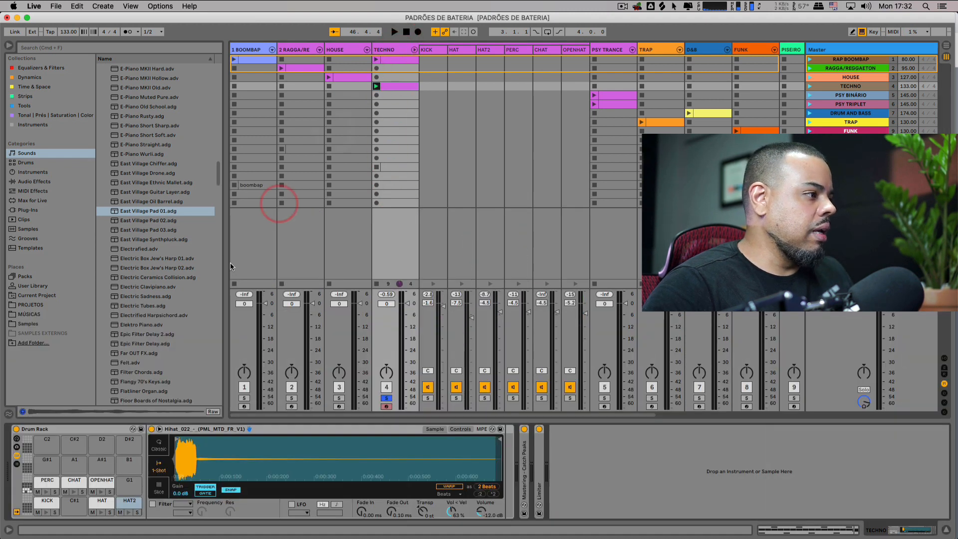
left_click(46, 505)
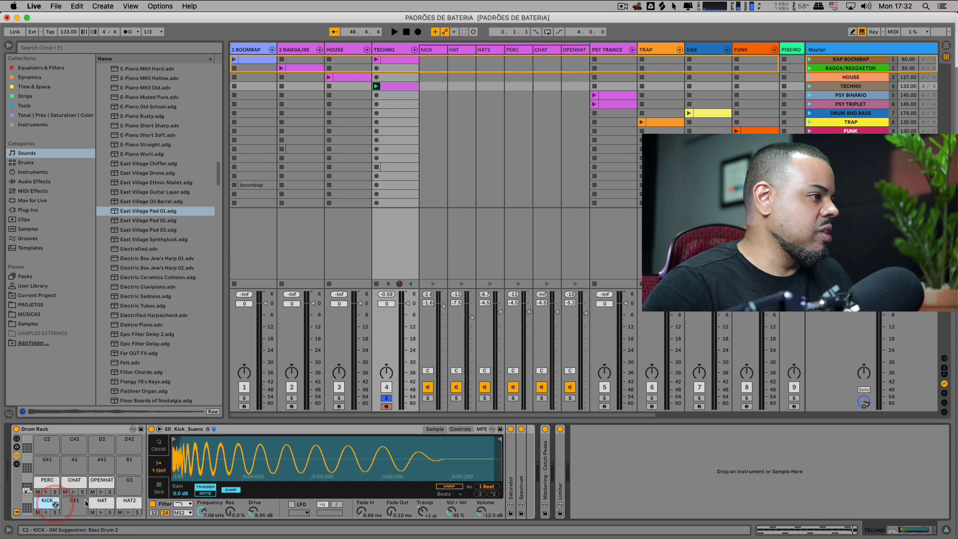
right_click(211, 468)
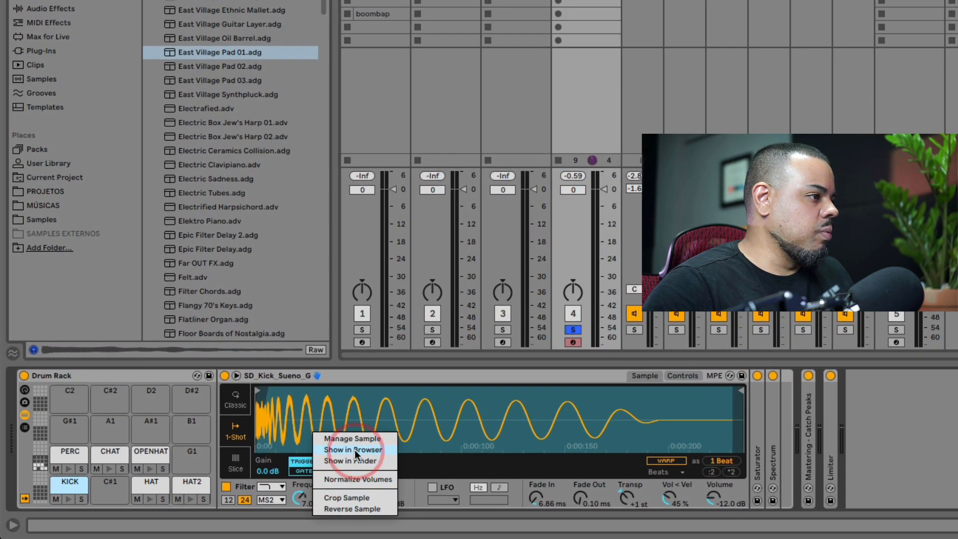
left_click(355, 450)
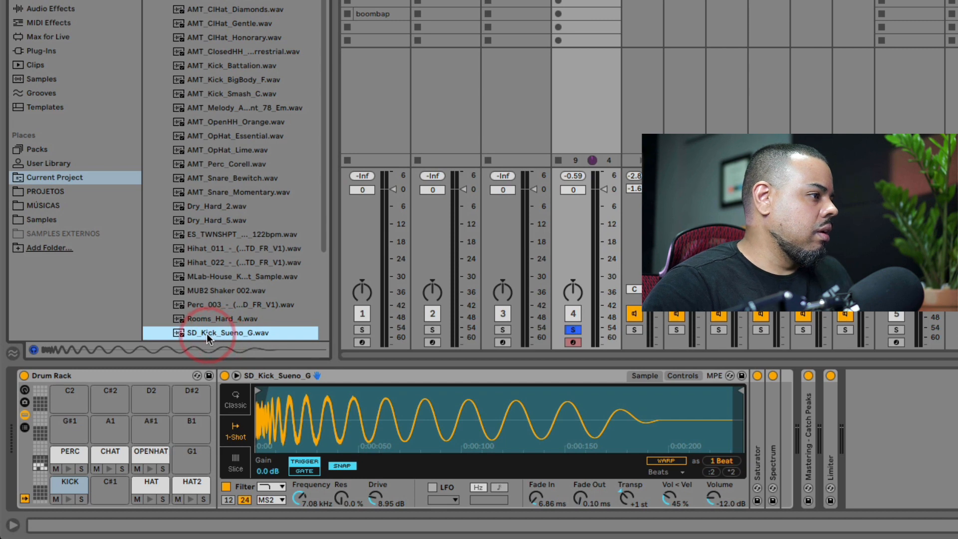
- Load SD_Kick_Sueno_G.wav onto the empty C#1 pad of the Drum Rack as a second kick
left_click(70, 483)
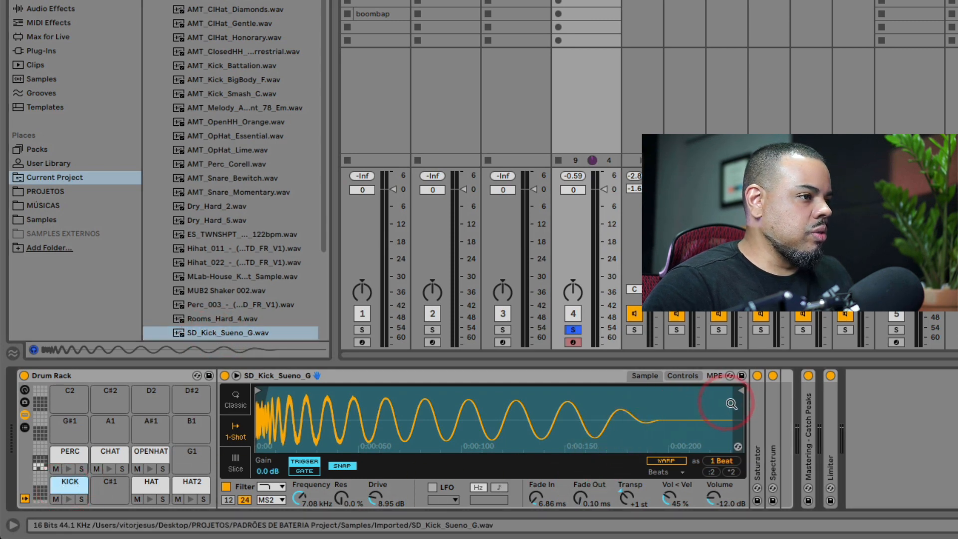
left_click(759, 400)
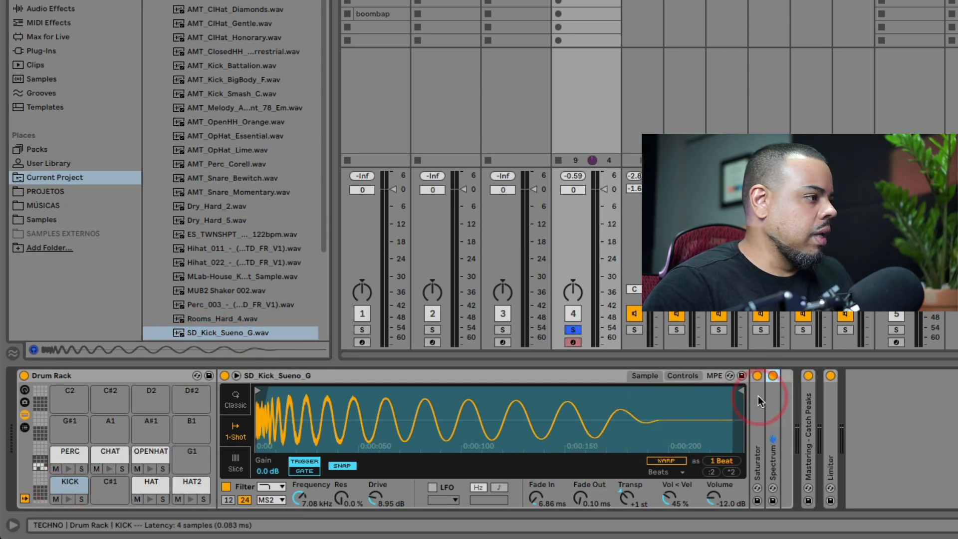
left_click(206, 337)
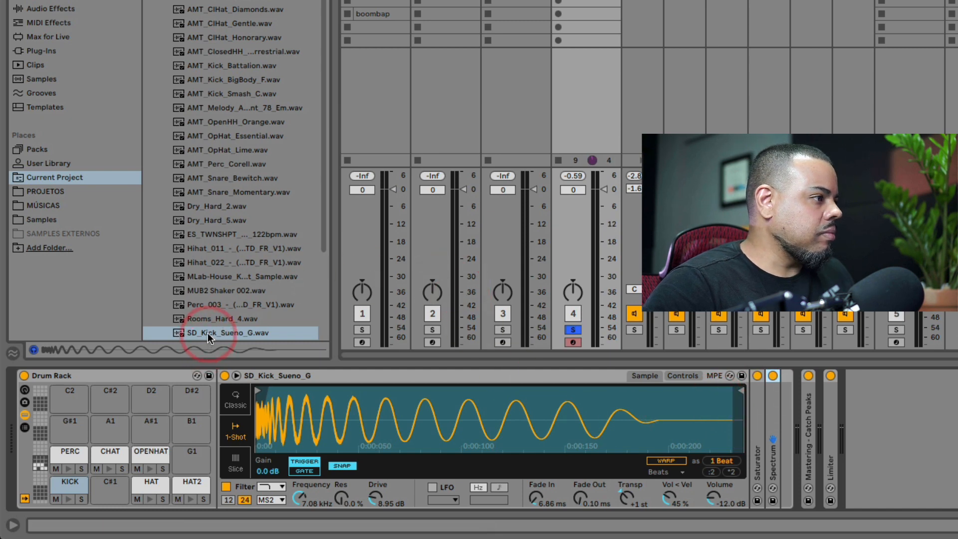
left_click_drag(207, 334, 131, 406)
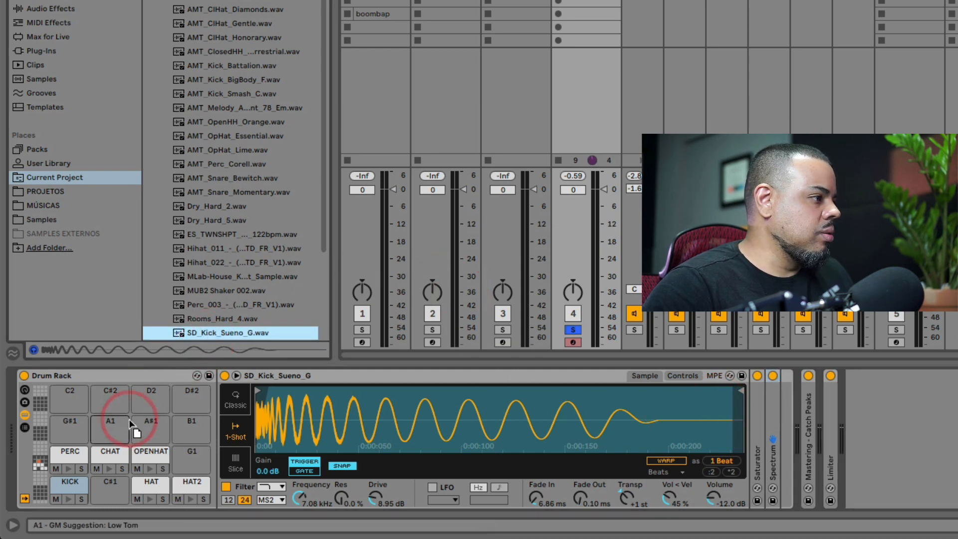
left_click_drag(96, 510, 107, 495)
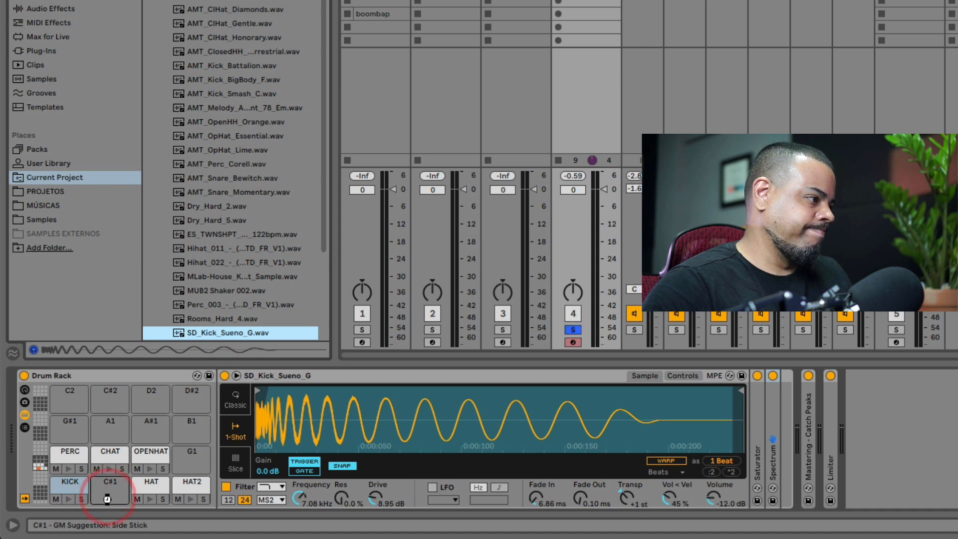
left_click(109, 499)
left_click(109, 500)
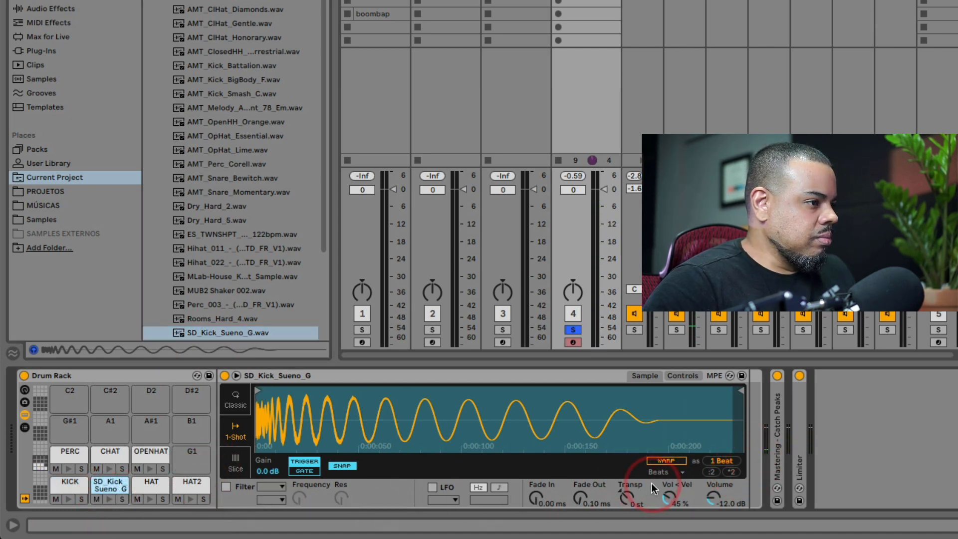
- Check the KICK pad's settings, match its transposition of +1 st on the new C#1 kick, and audition it
left_click(74, 487)
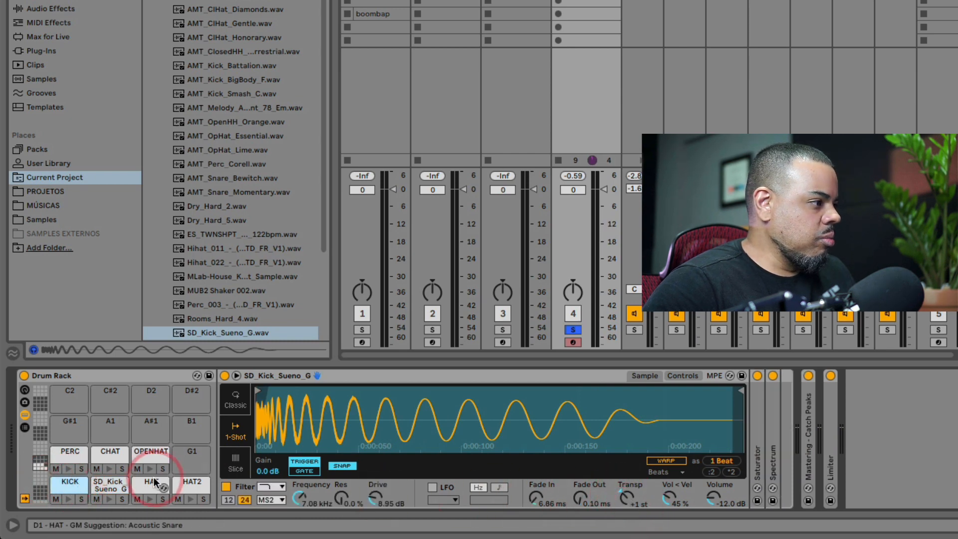
left_click(107, 485)
left_click(632, 497)
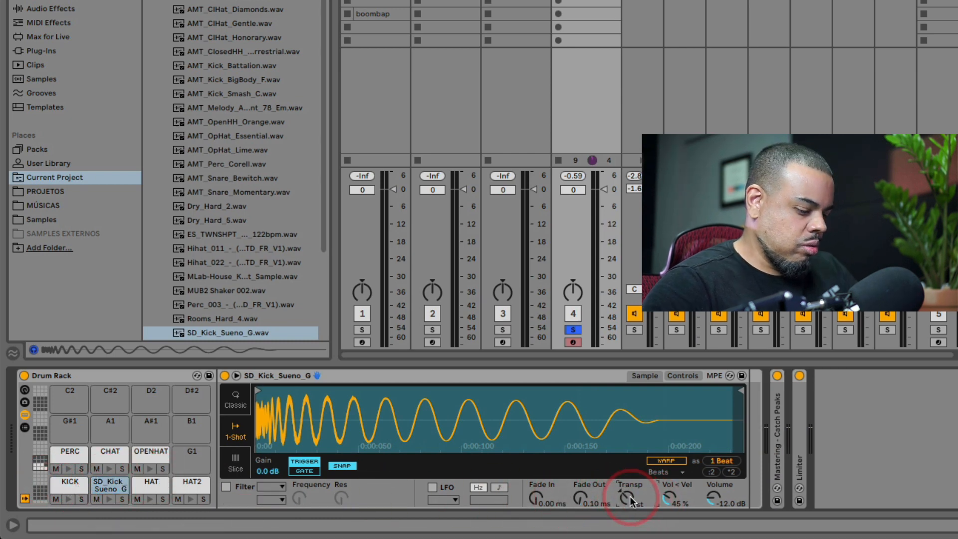
left_click(112, 500)
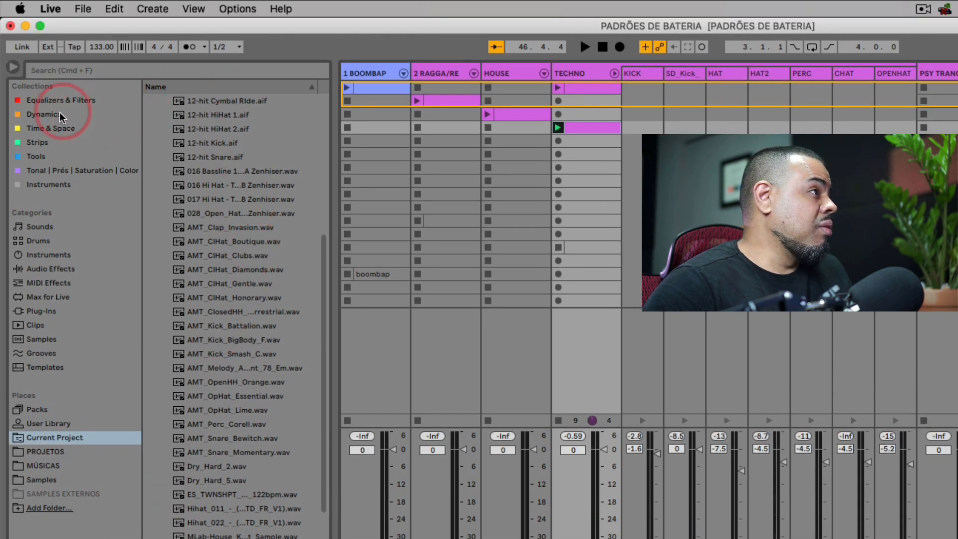
- Add an Auto Filter from the EQ & Filters audio effects to the C#1 kick pad
left_click(62, 270)
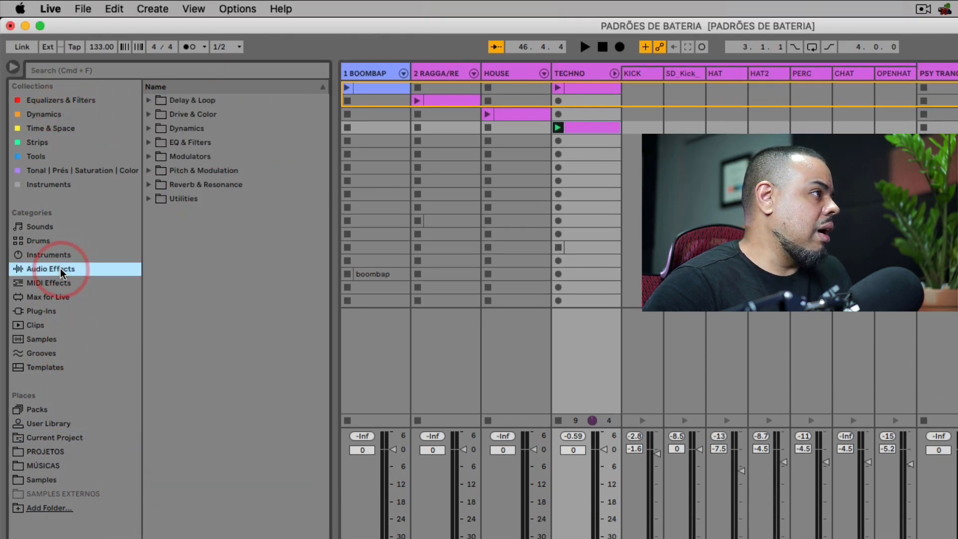
left_click(185, 118)
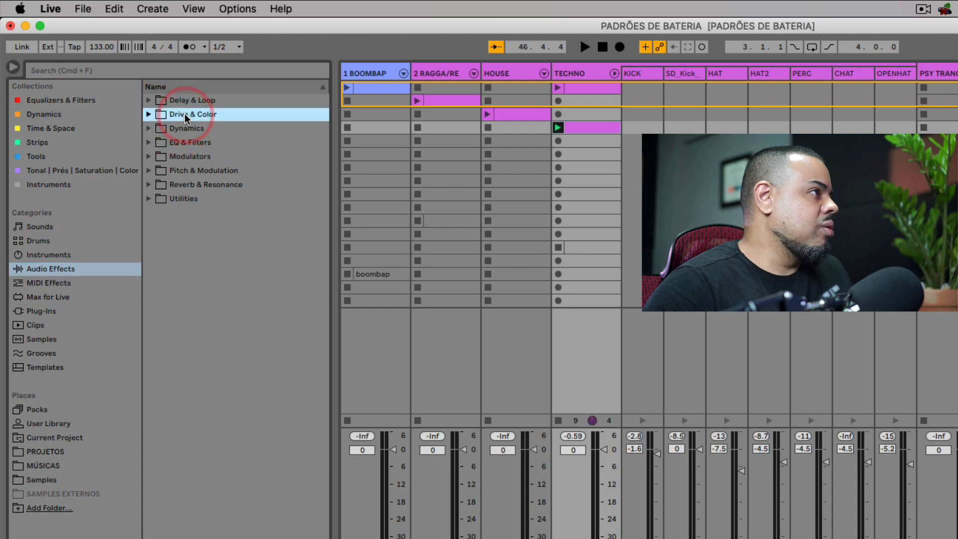
left_click(148, 143)
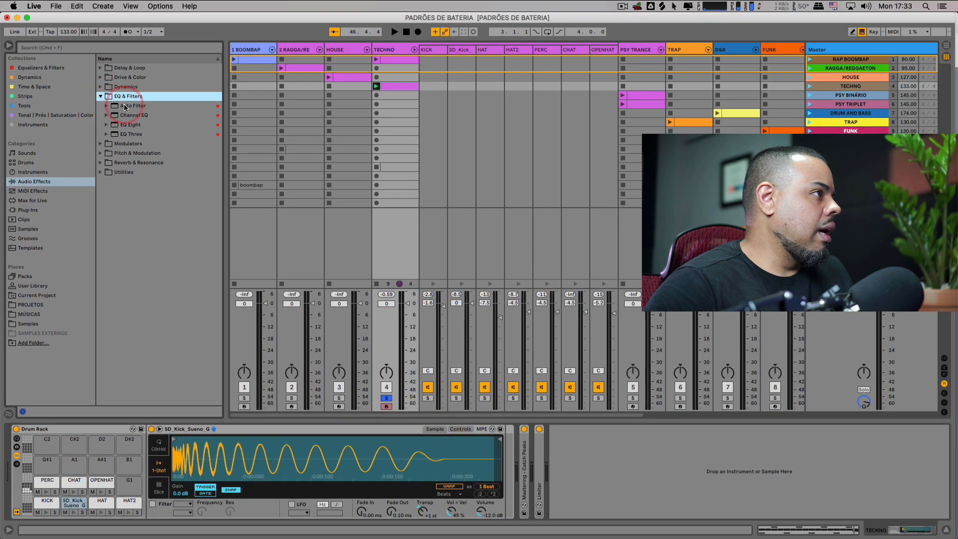
left_click_drag(184, 156, 181, 510)
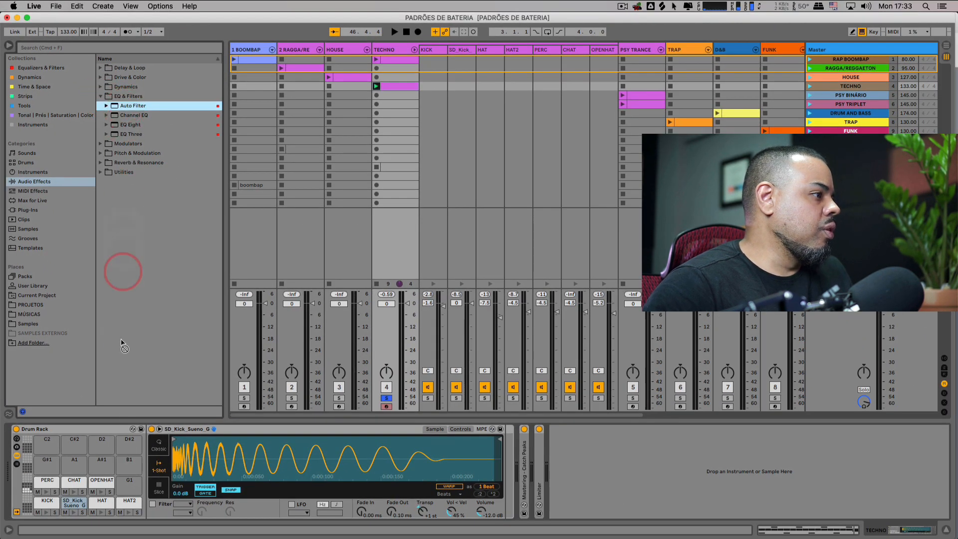
left_click_drag(122, 345, 70, 505)
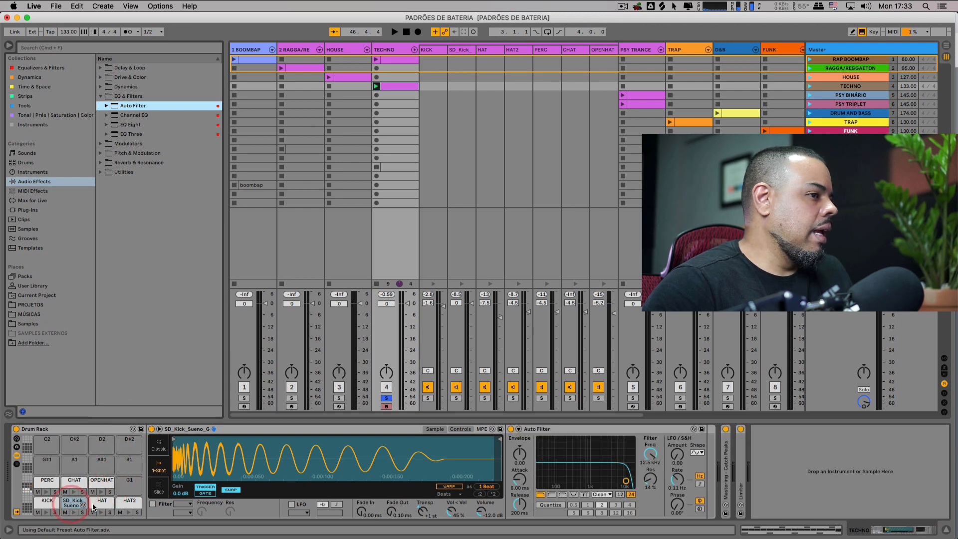
- Lower the C#1 kick's filter cutoff to 551 Hz and lengthen its sample fade-in to about 59 ms, auditioning the pad
left_click_drag(627, 481, 592, 479)
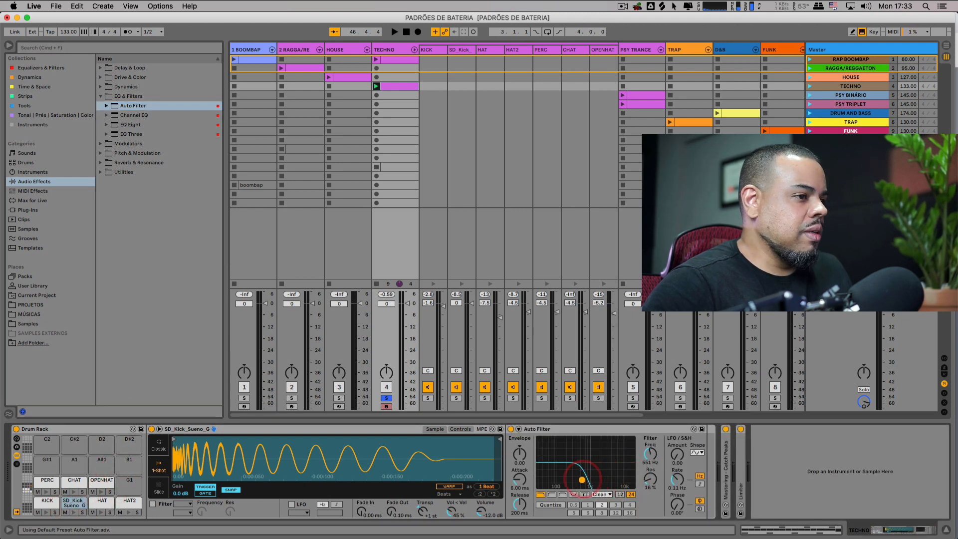
left_click(74, 514)
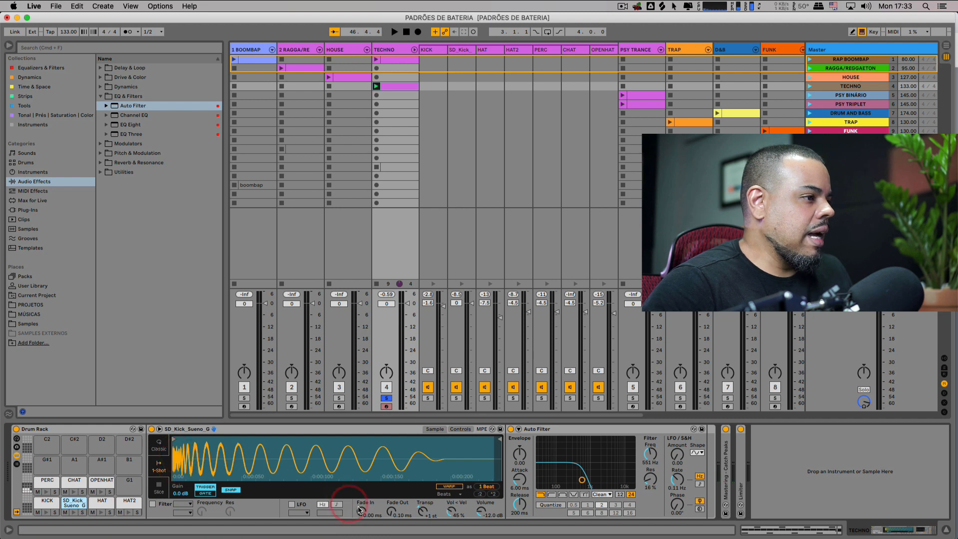
left_click_drag(362, 513, 362, 507)
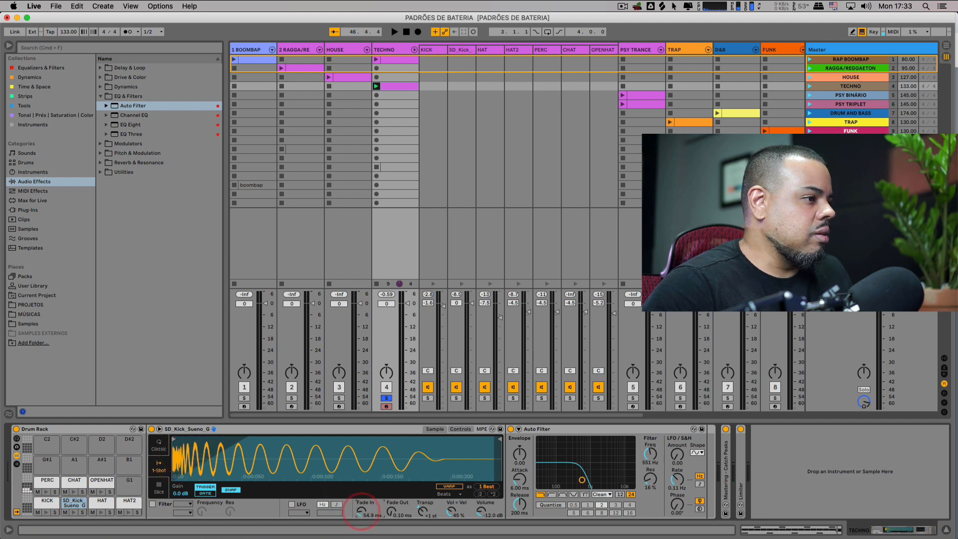
left_click(75, 514)
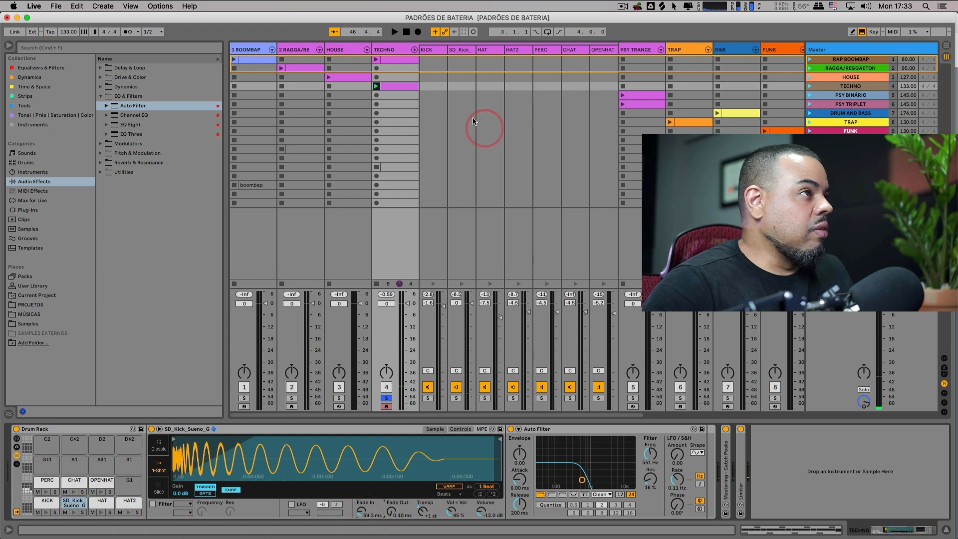
- Open the TECHNO drum clip and add SD_Kick_Sueno_G notes at 1.1.2, 1.1.3 and 1.1.4
double_click(387, 89)
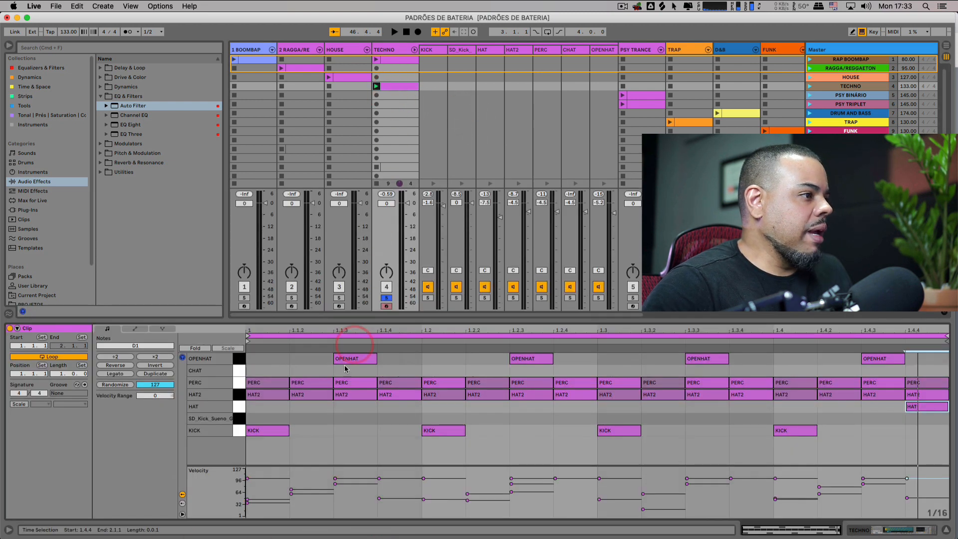
left_click(239, 423)
left_click(241, 423)
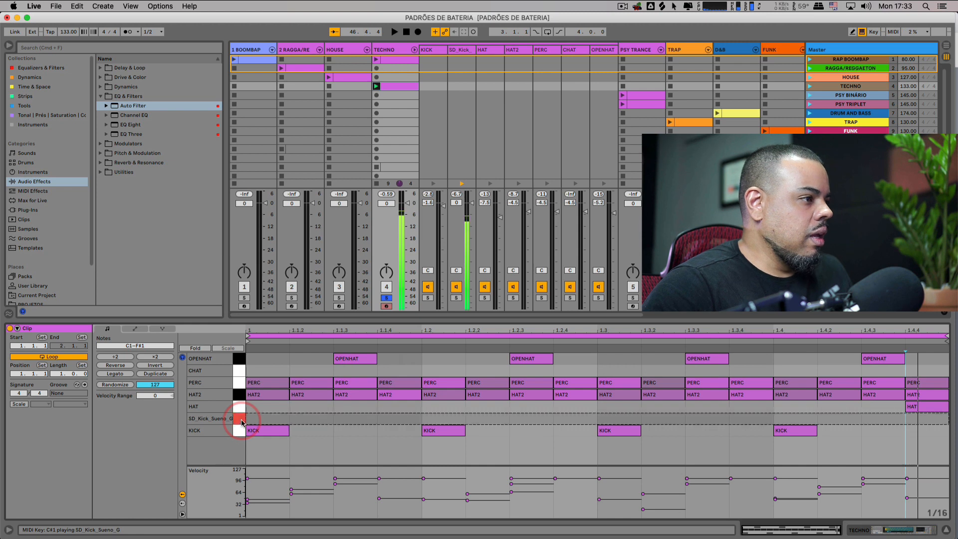
double_click(313, 418)
double_click(344, 416)
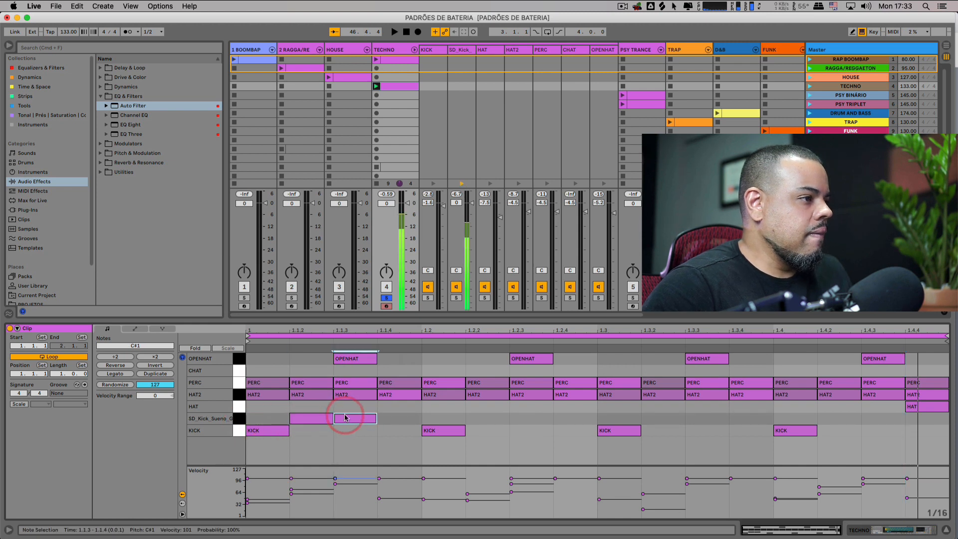
double_click(389, 418)
- Lower the SD_Kick_Sueno_G velocity at 1.1.2 to 57 and reduce the velocity of the note at 1.1.4
left_click(316, 419)
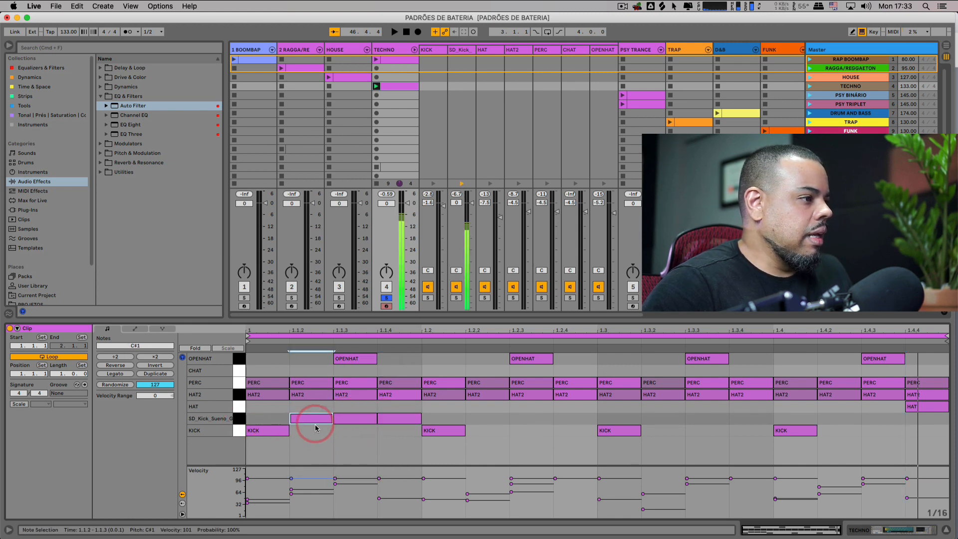
left_click_drag(291, 479, 291, 490)
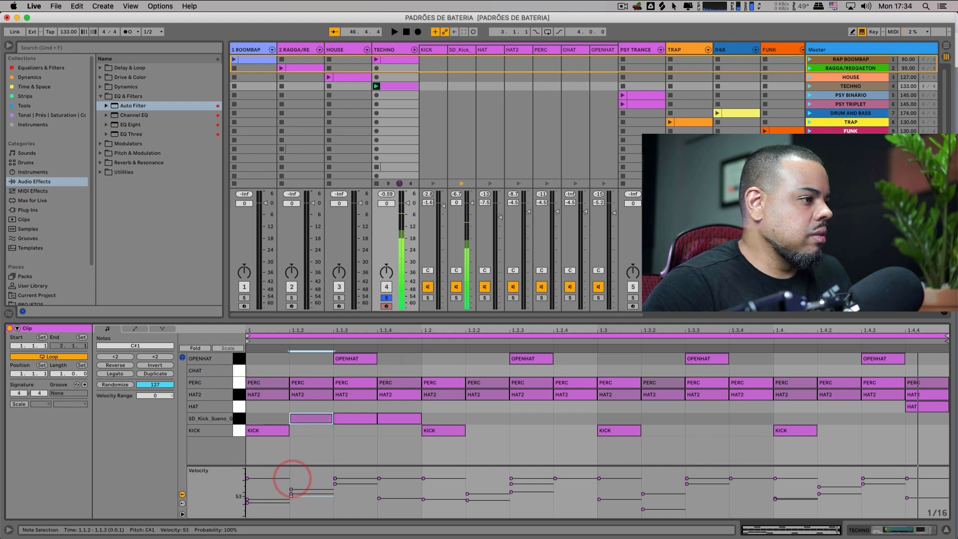
left_click(366, 417)
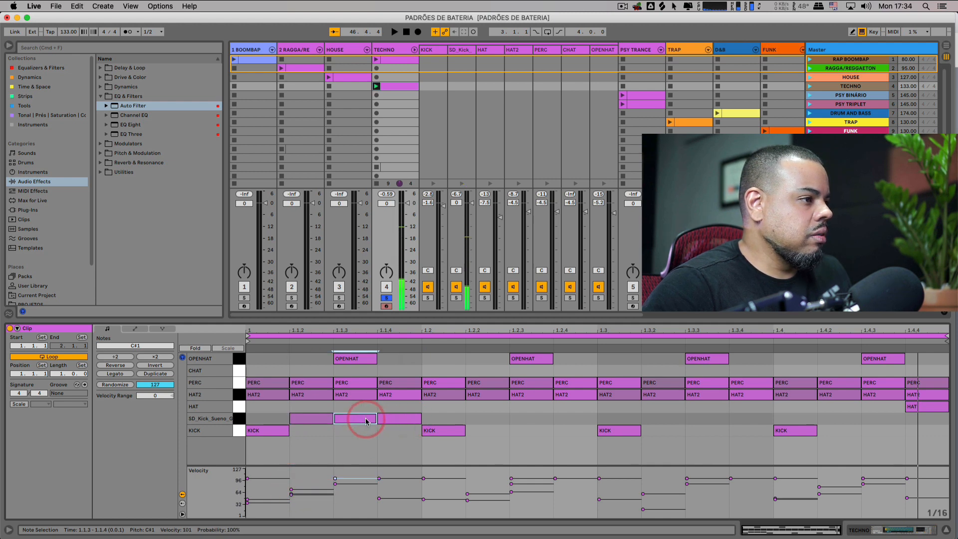
left_click(400, 420)
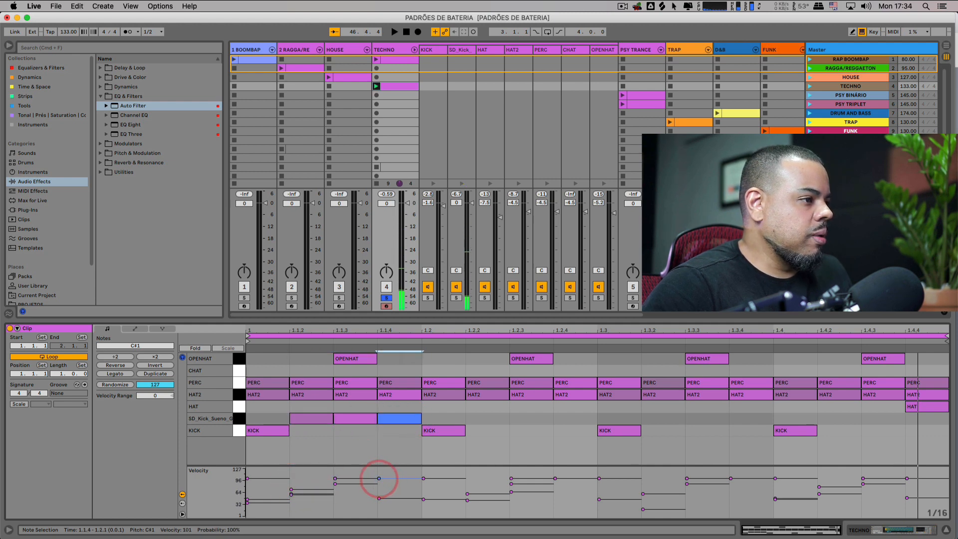
- Duplicate the first beat's three SD_Kick_Sueno_G notes three times to fill the bar
left_click_drag(425, 418, 284, 419)
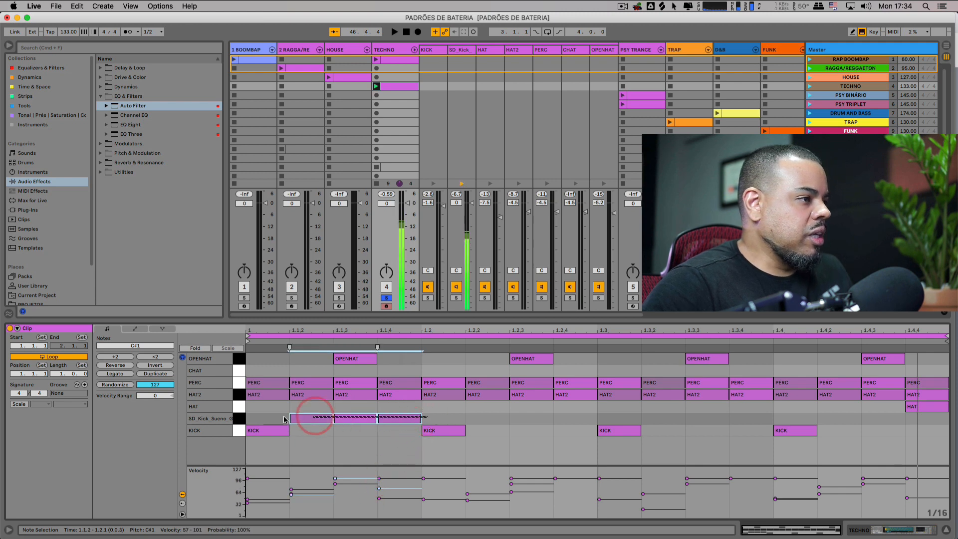
key("super+d")
key("super+d")
key("super+d")
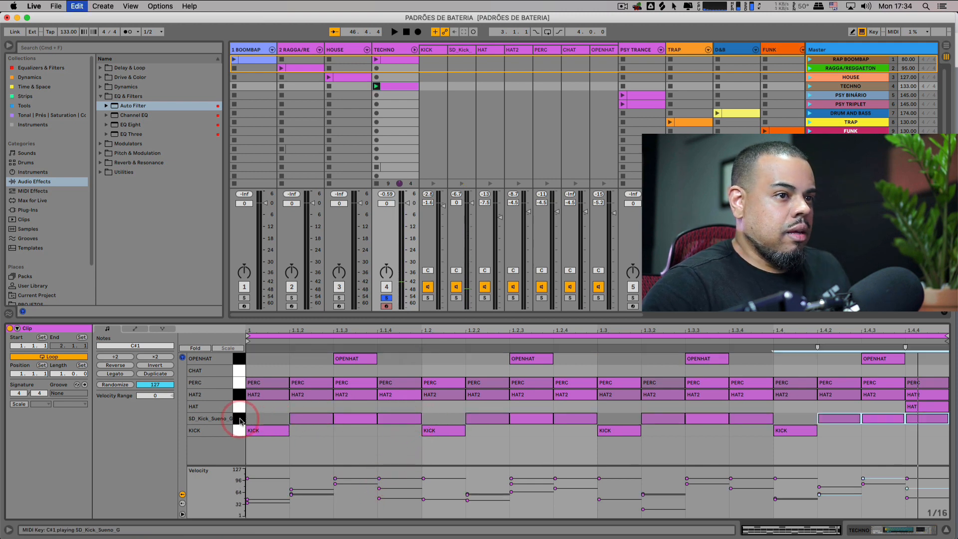
left_click_drag(277, 451, 253, 413)
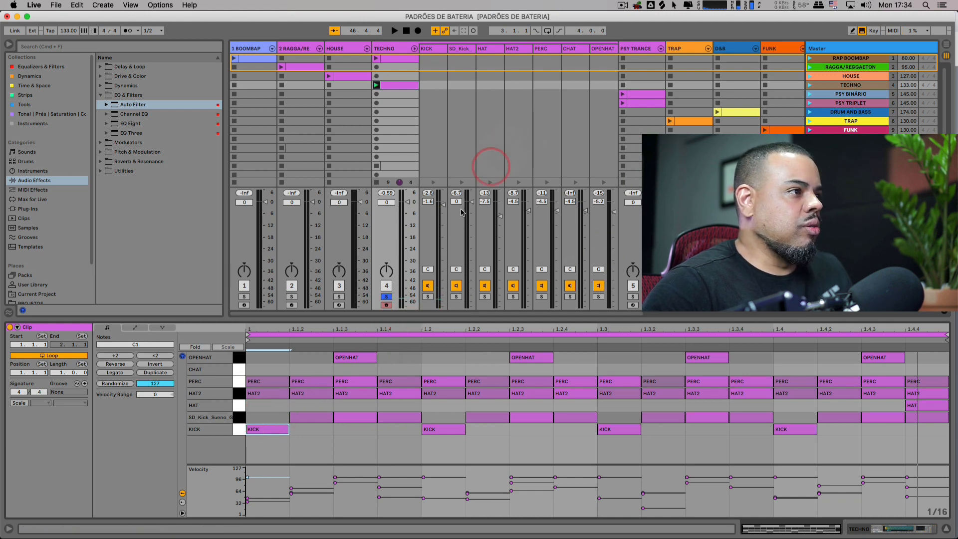
left_click(402, 85)
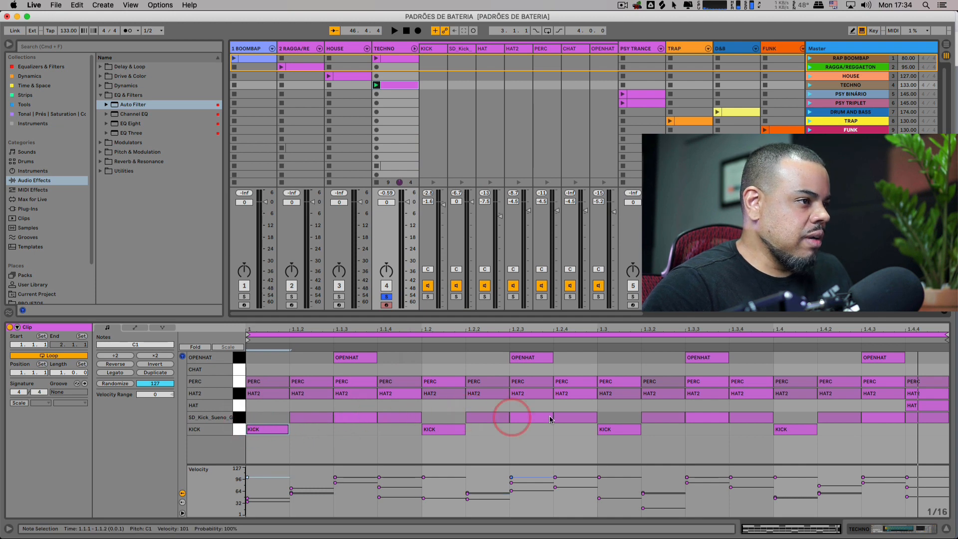
- Play the techno clip, solo the SD_Kick_Sueno_G chain and lower its Auto Filter cutoff to 115 Hz with 0% resonance
left_click(239, 418)
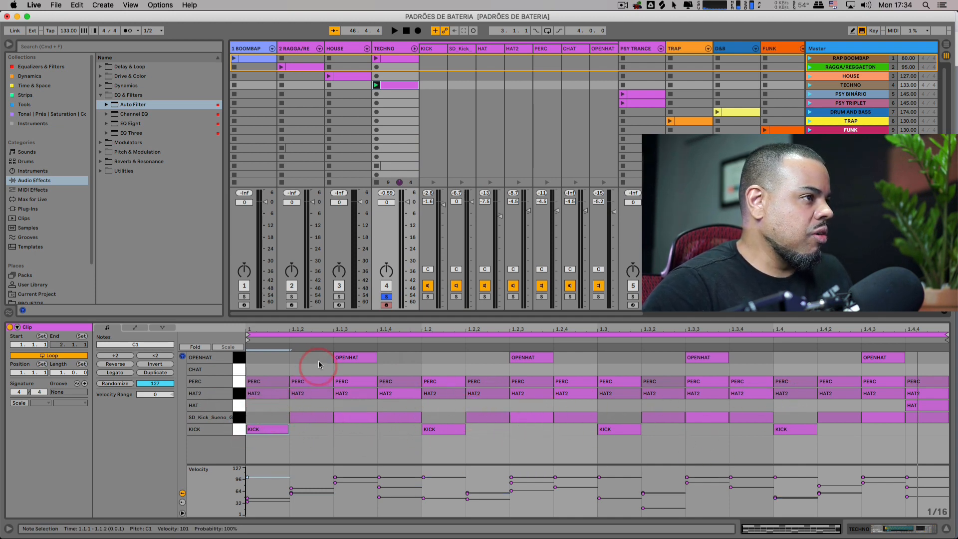
key("space")
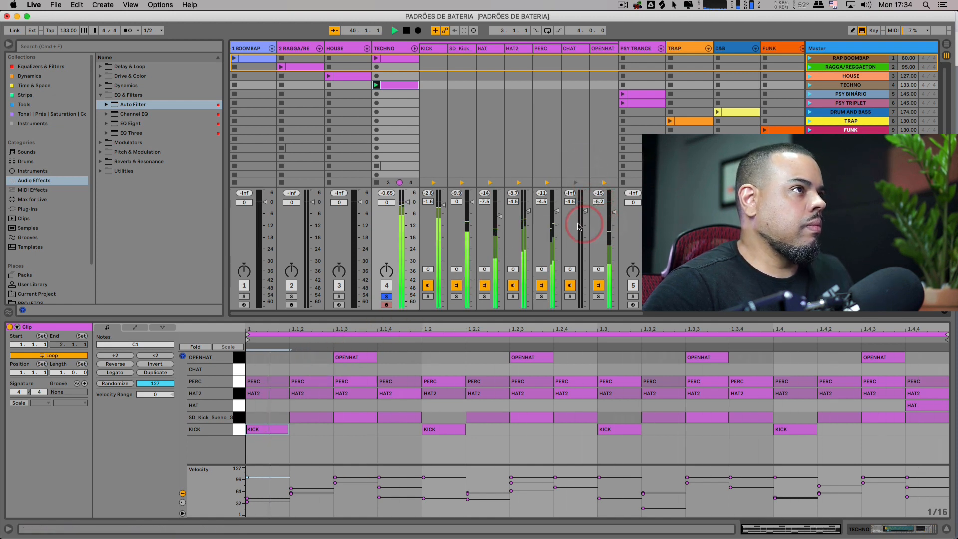
left_click(457, 297)
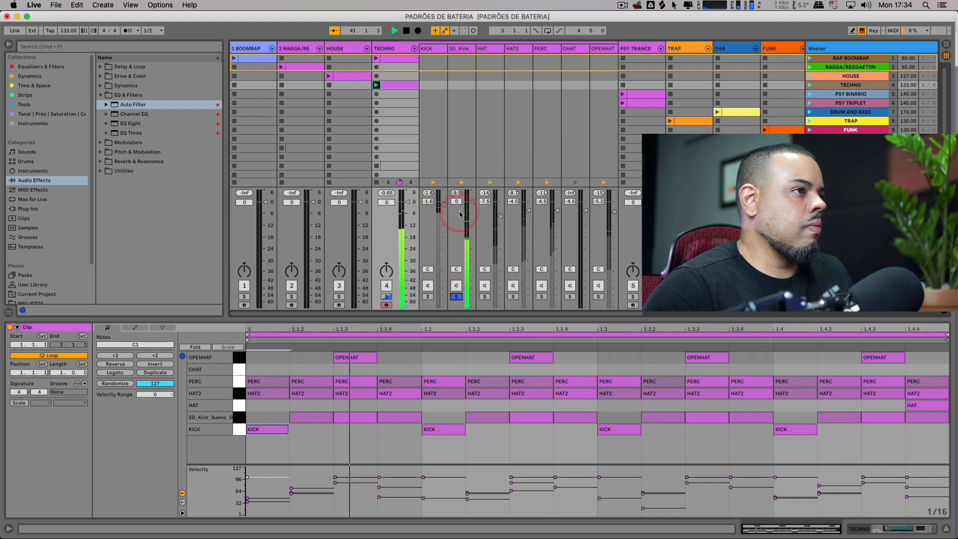
left_click(456, 49)
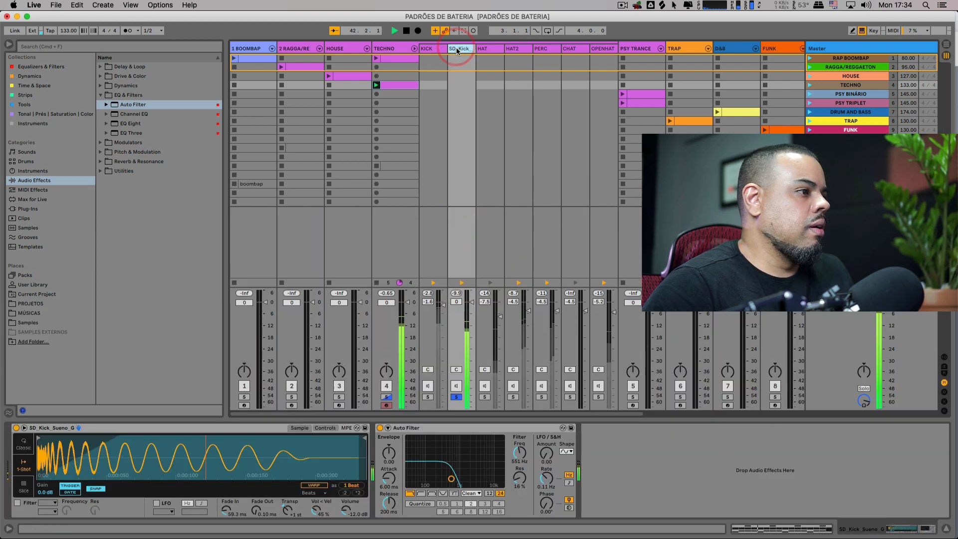
left_click_drag(451, 480, 429, 485)
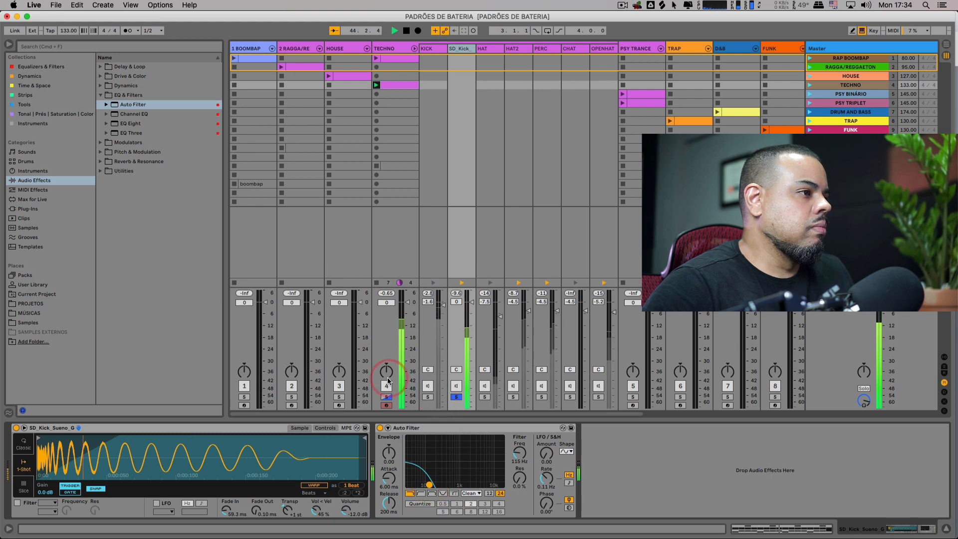
- Solo the whole TECHNO track, raise the SD_Kick_Sueno_G filter cutoff to 171 Hz while listening, and stop playback
left_click(387, 398)
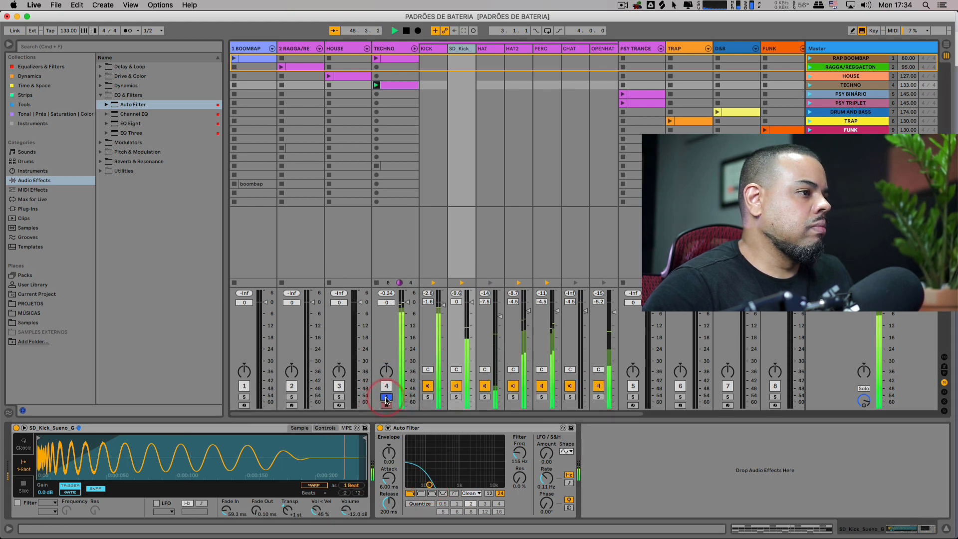
left_click_drag(429, 485, 434, 485)
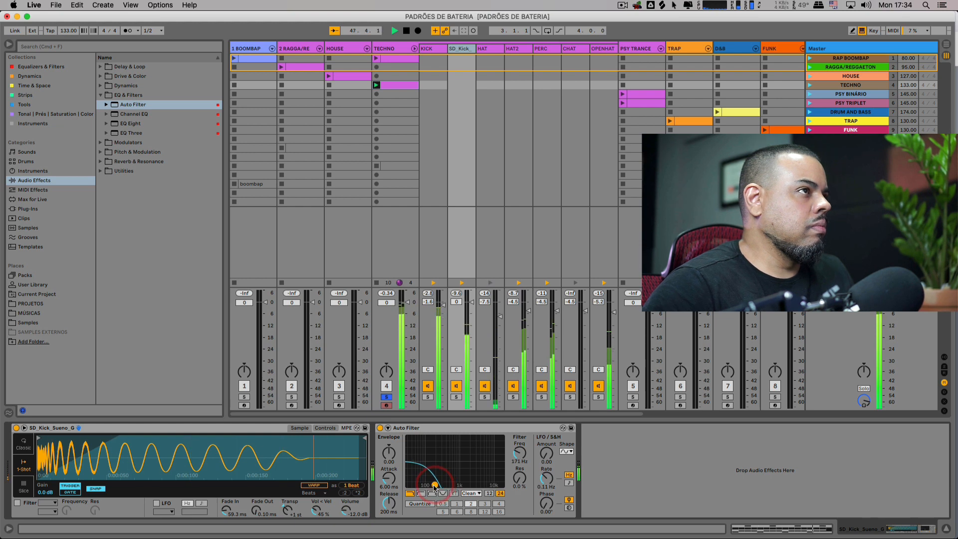
key("space")
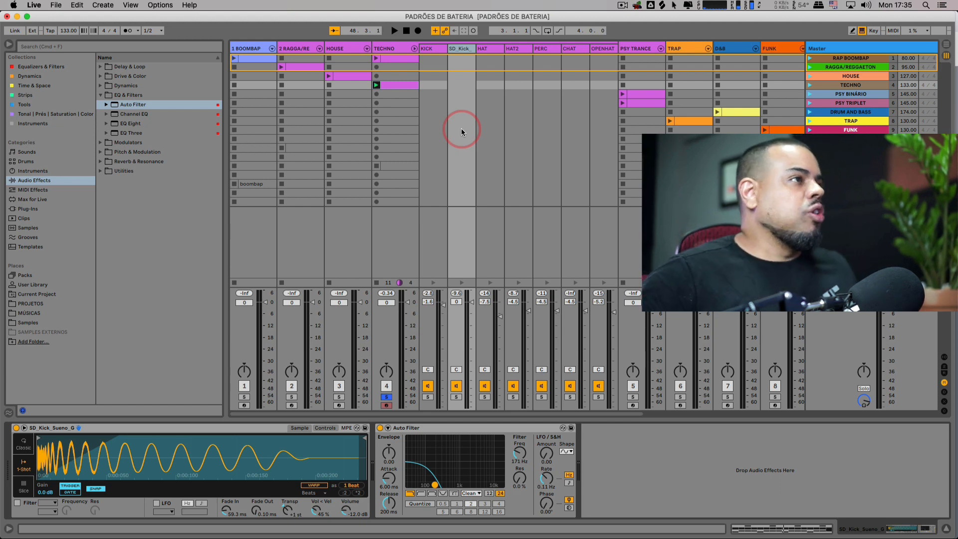
- Collapse the TECHNO track's drum chains and select the PSY BINÁRIO scene
left_click(415, 50)
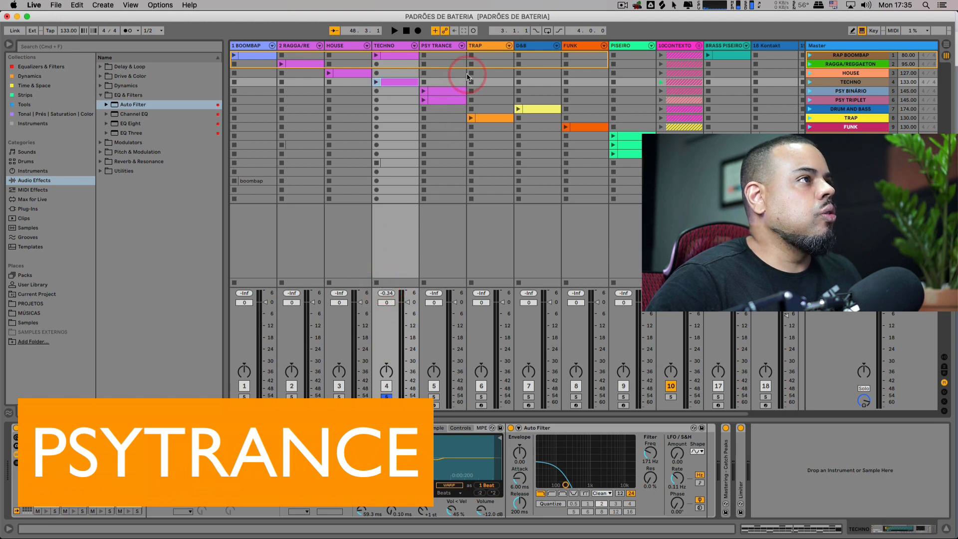
left_click(451, 83)
left_click(453, 91)
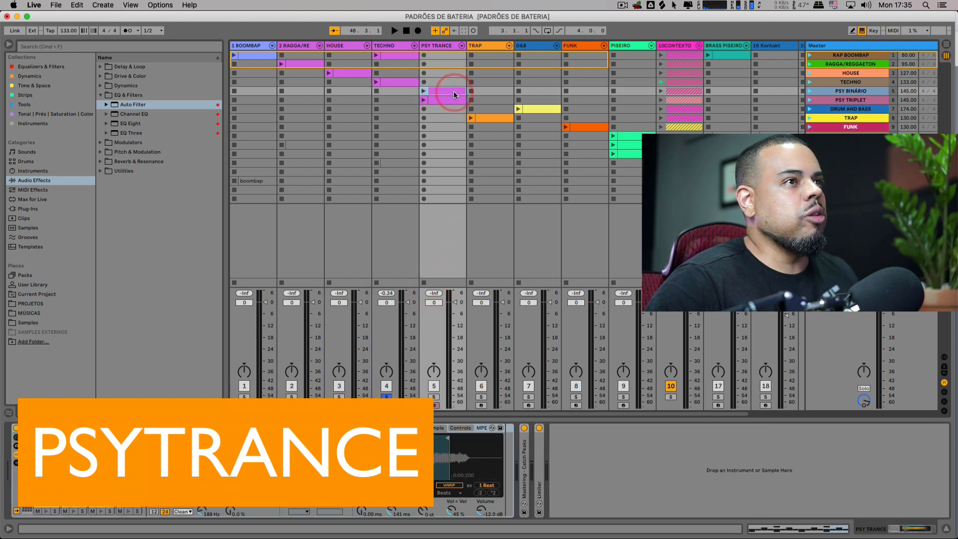
left_click(878, 92)
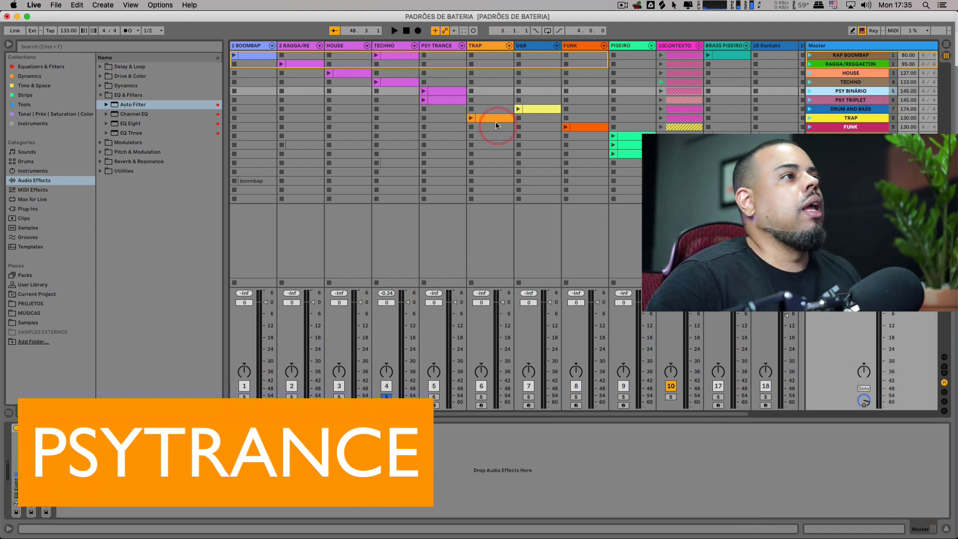
left_click(858, 110)
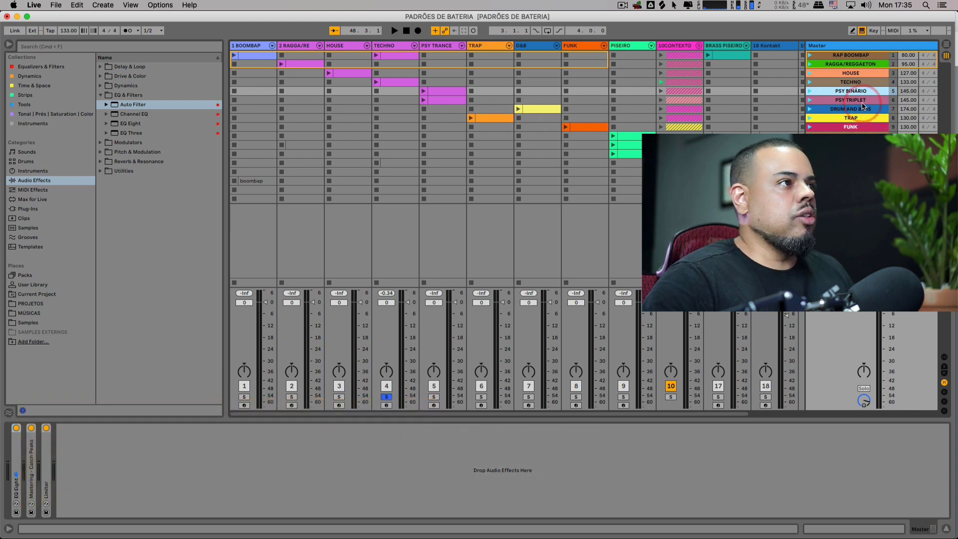
left_click(862, 91)
left_click(438, 100)
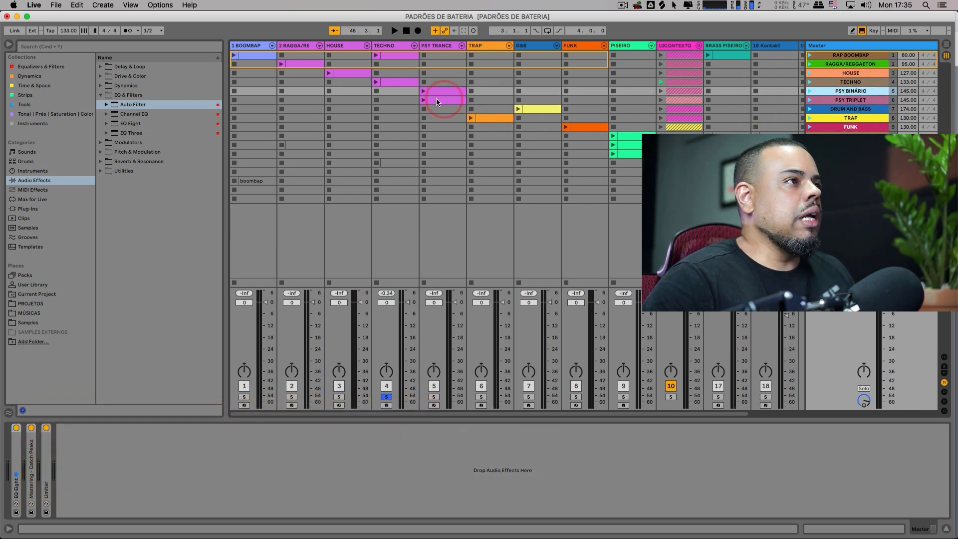
- Open the PSY TRANCE clip in the PSY BINÁRIO row and take the TECHNO track out of solo
left_click(442, 91)
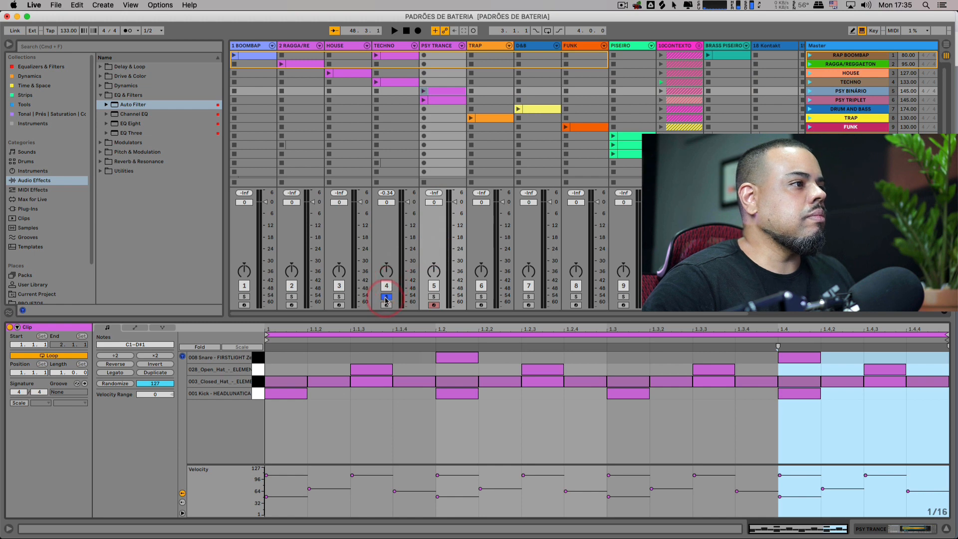
left_click(277, 406)
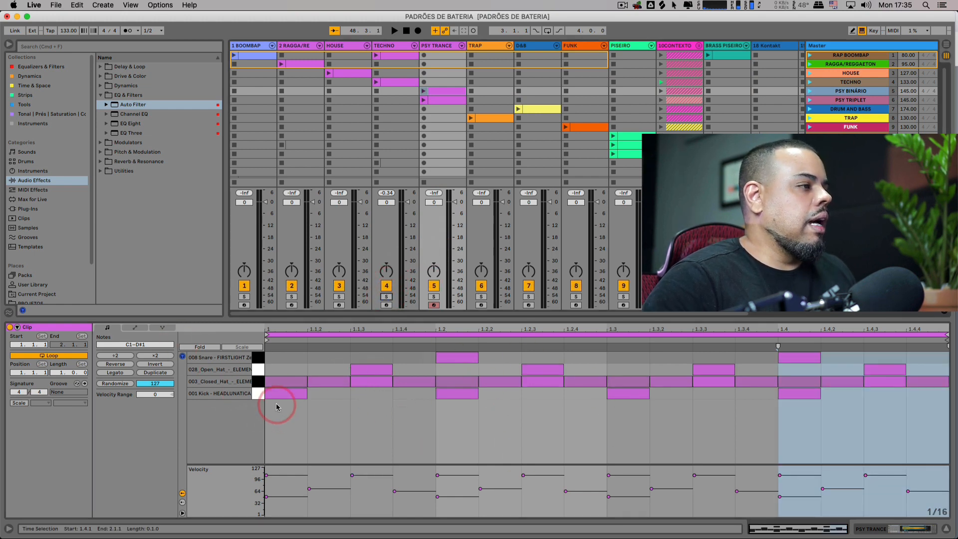
left_click(381, 422)
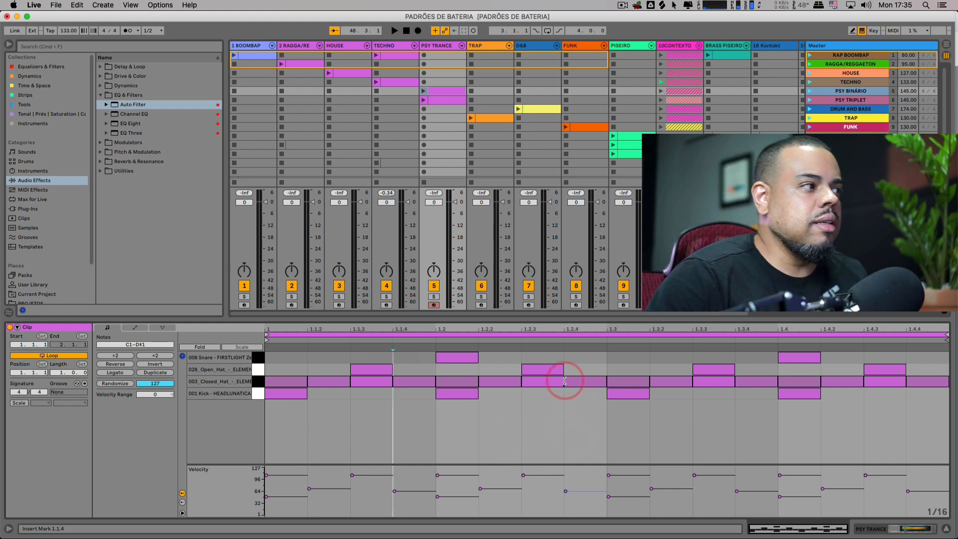
left_click(549, 372)
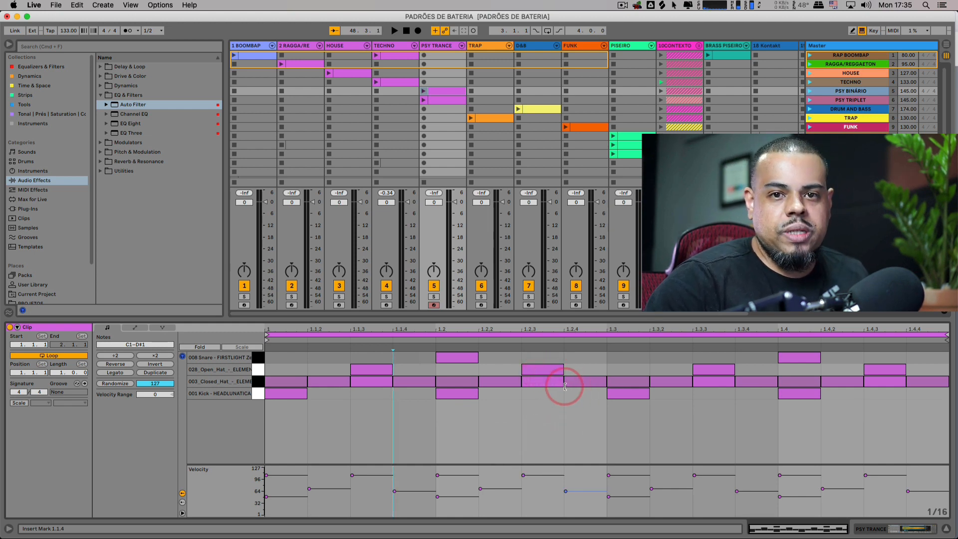
- Launch the PSY BINÁRIO scene at 145 BPM to hear the finished pattern, and stop playback
left_click(842, 76)
left_click(809, 93)
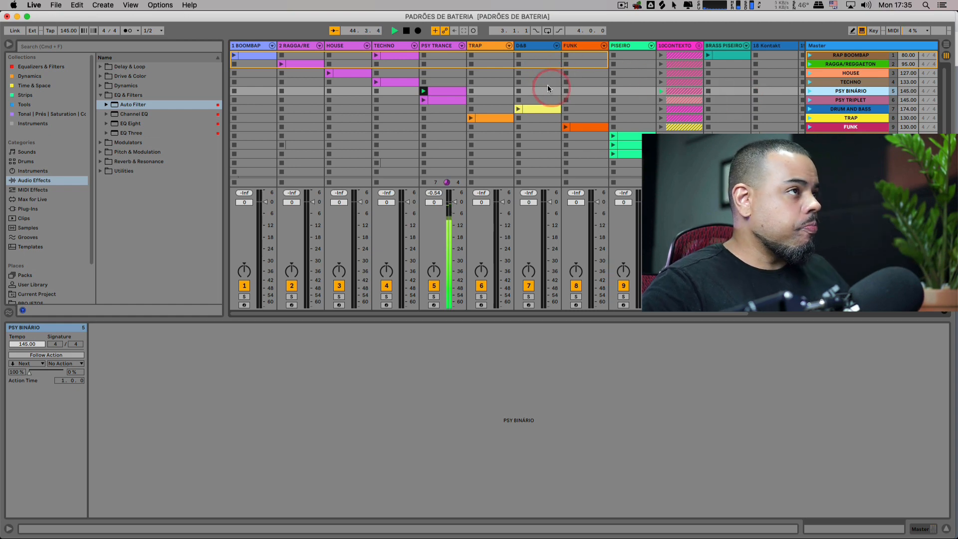
left_click(407, 31)
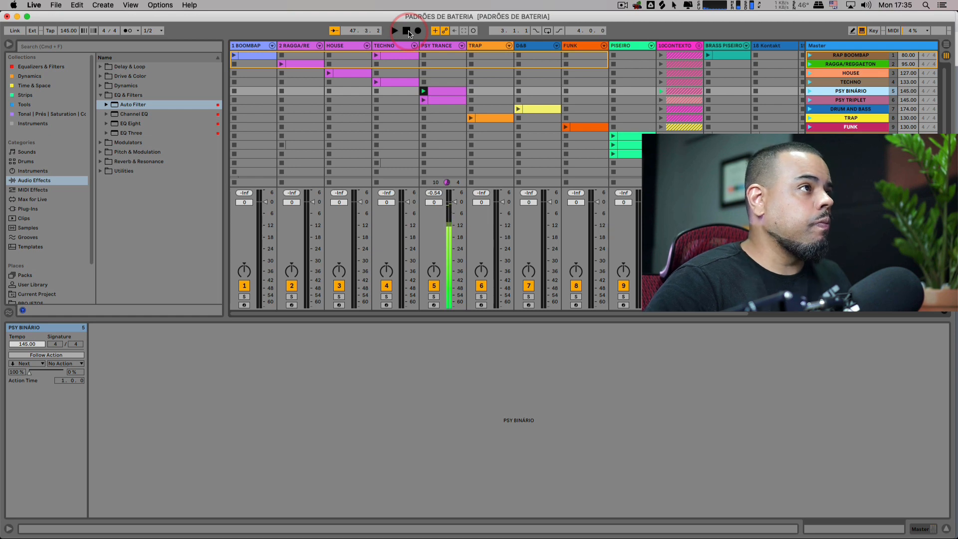
- Reopen the PSY BINÁRIO clip and audition its kick, closed hat, open hat and snare sounds
left_click(445, 94)
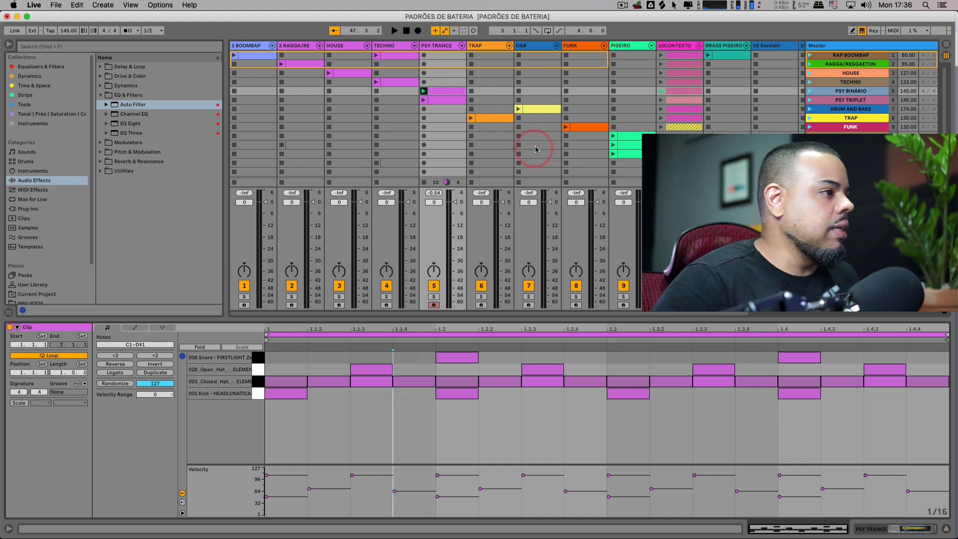
left_click(258, 397)
left_click(258, 385)
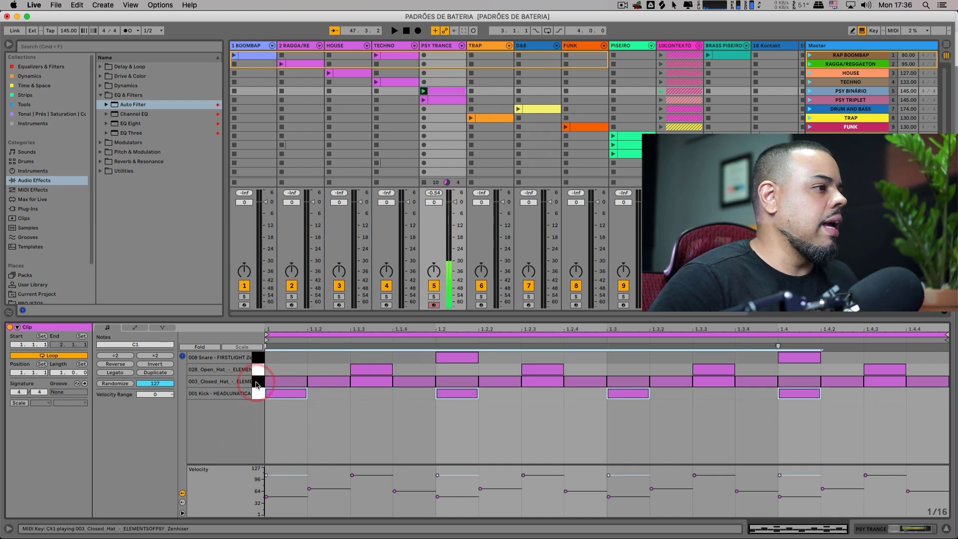
left_click(254, 370)
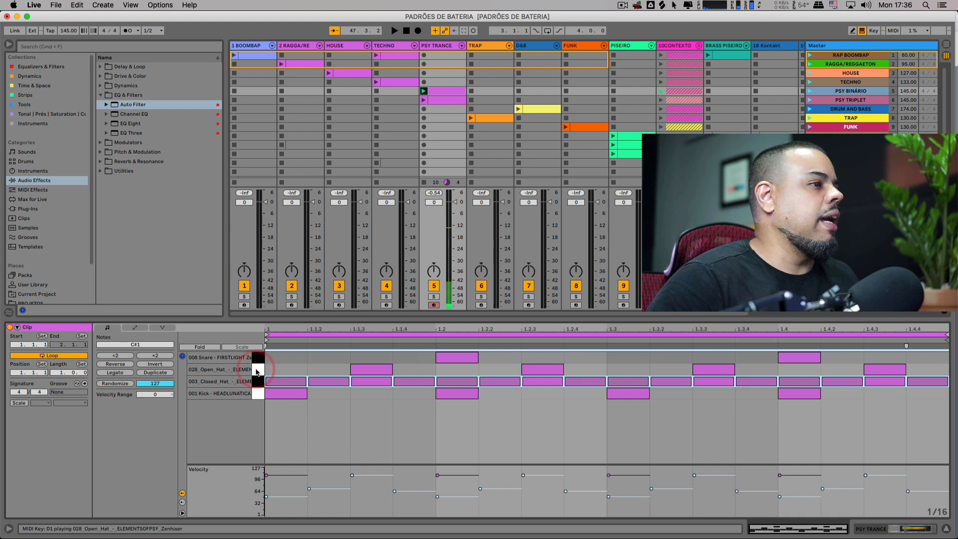
left_click(259, 360)
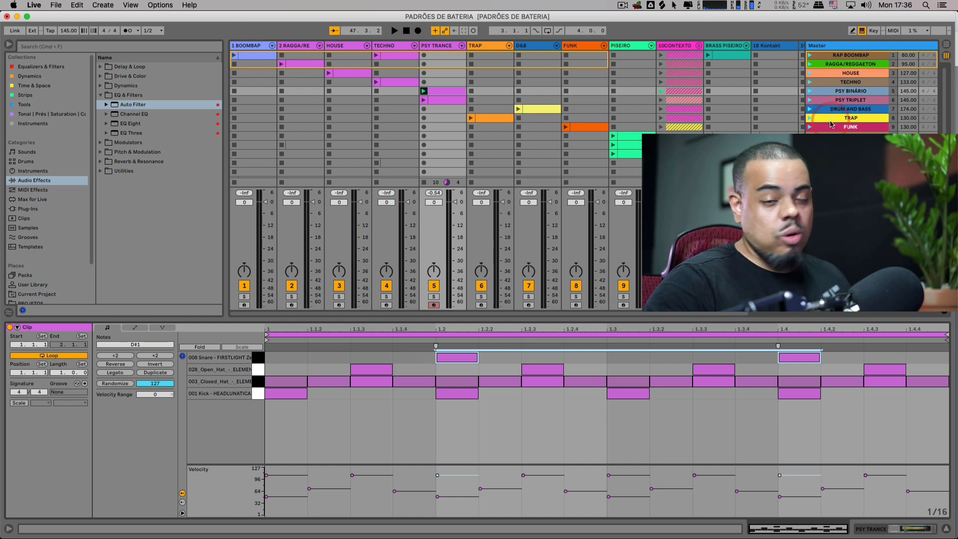
- Delete the existing PSY TRANCE clip in the PSY BINÁRIO row and create an empty one-bar clip in its place
left_click(452, 92)
key("Delete")
double_click(454, 91)
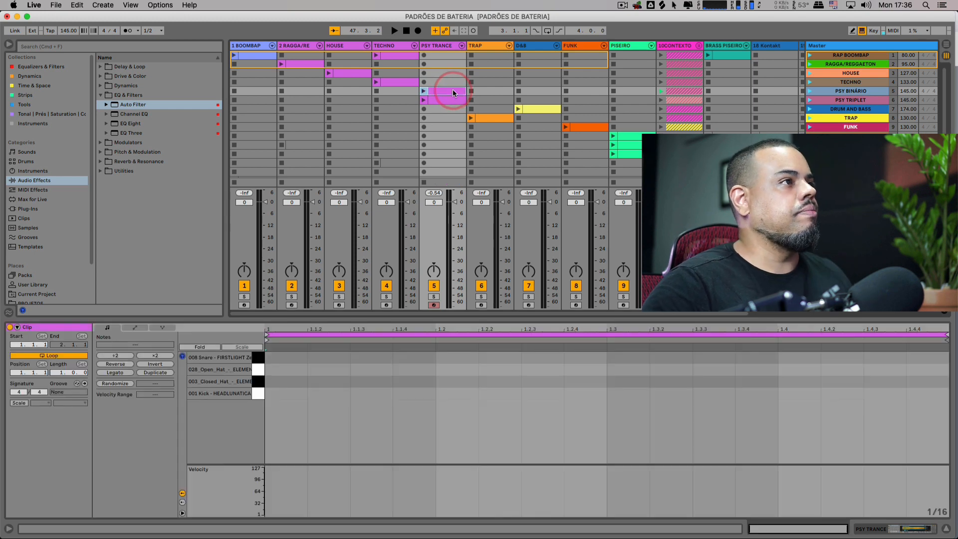
- Add a kick at 1.1.1 and duplicate the one-beat span three times to place a kick on every beat
double_click(298, 394)
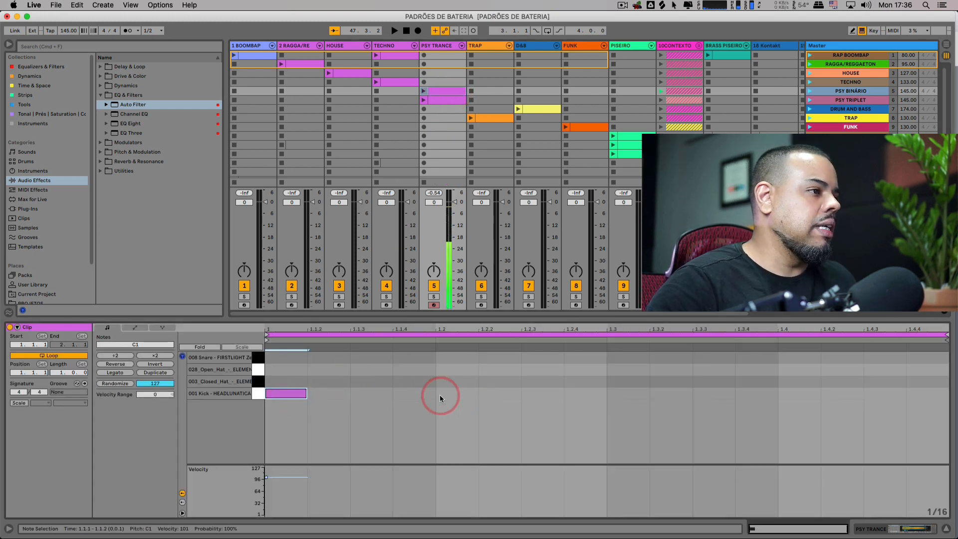
left_click_drag(439, 394, 247, 395)
key("super+d")
key("super+d")
key("super+d")
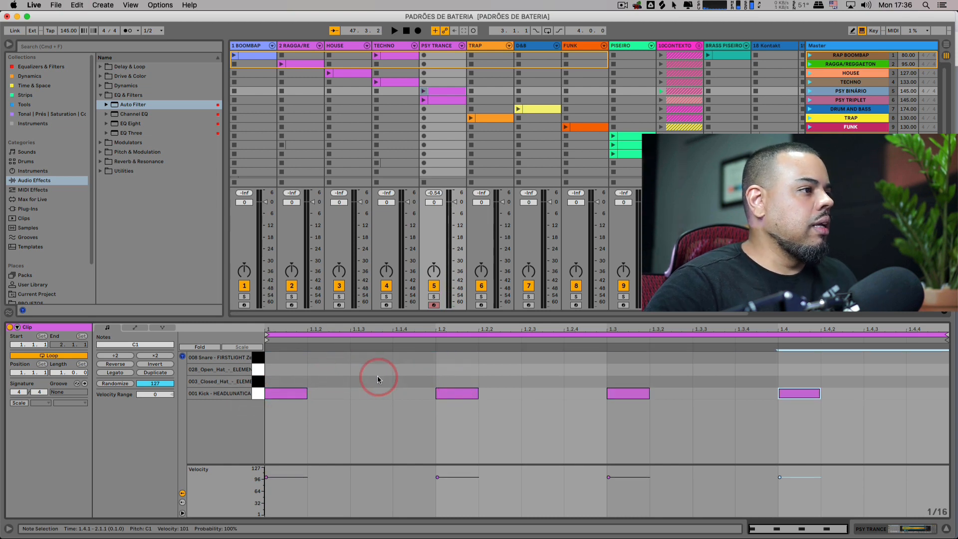
- Add open hat notes on the offbeats at 1.1.3, 1.2.3, 1.3.3 and 1.4.3
double_click(366, 370)
double_click(543, 368)
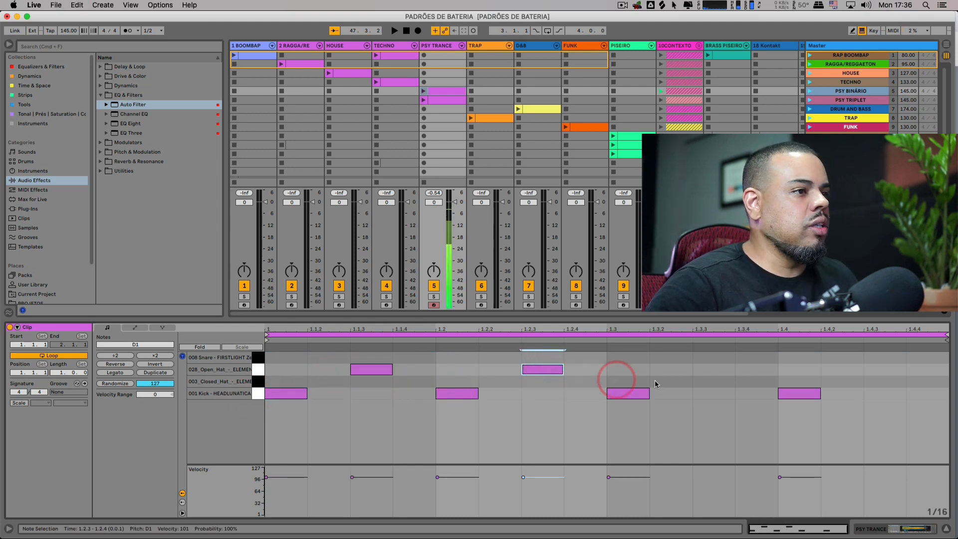
double_click(712, 370)
double_click(873, 371)
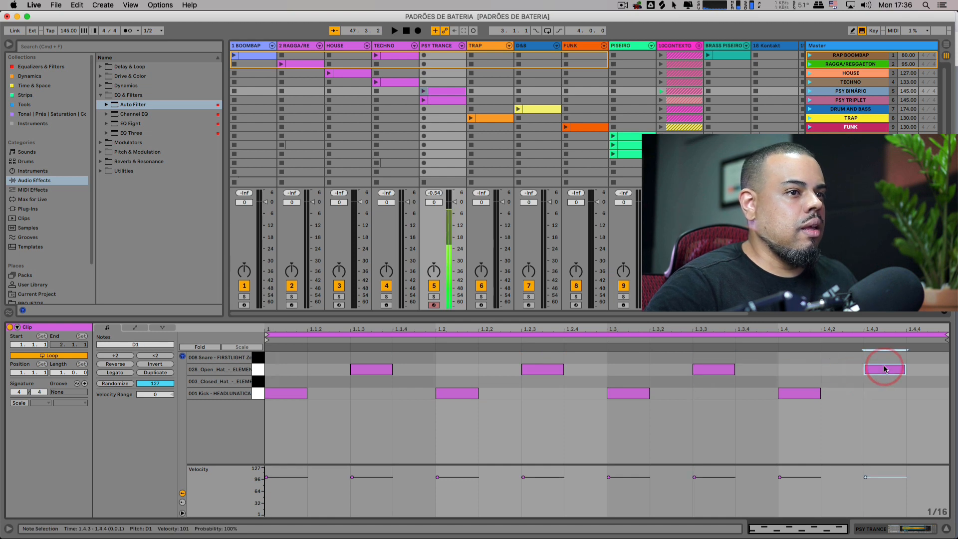
- Play the psytrance clip and add snare notes on beats 1.2 and 1.4
left_click(423, 91)
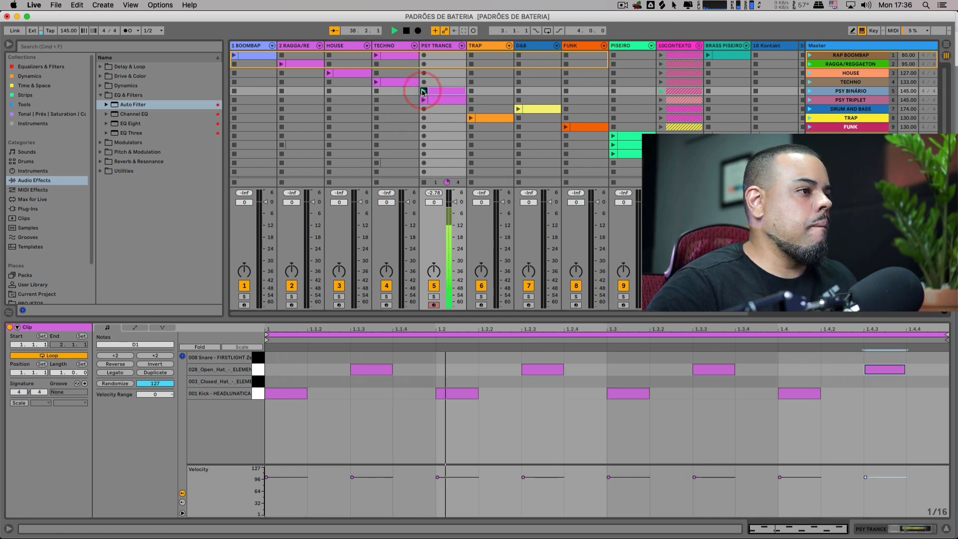
left_click(471, 367)
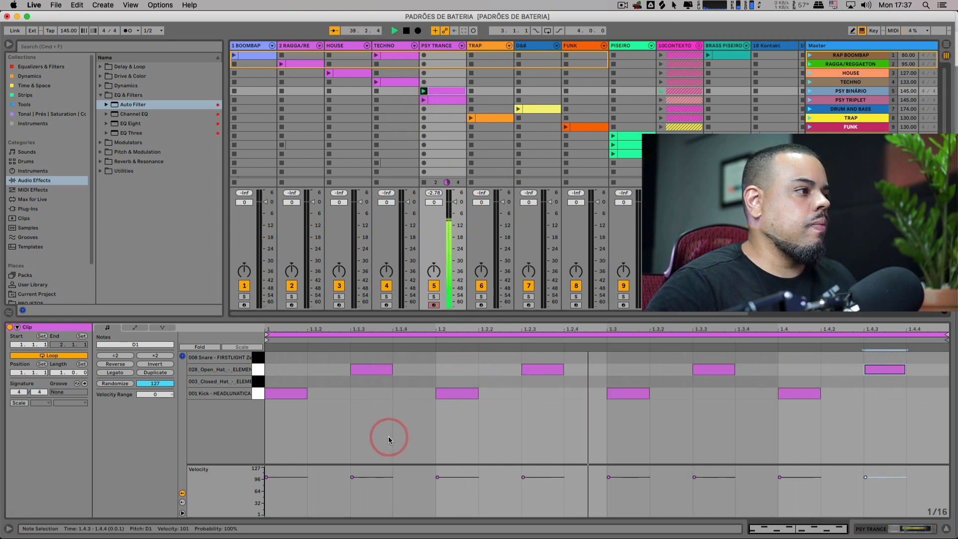
double_click(447, 356)
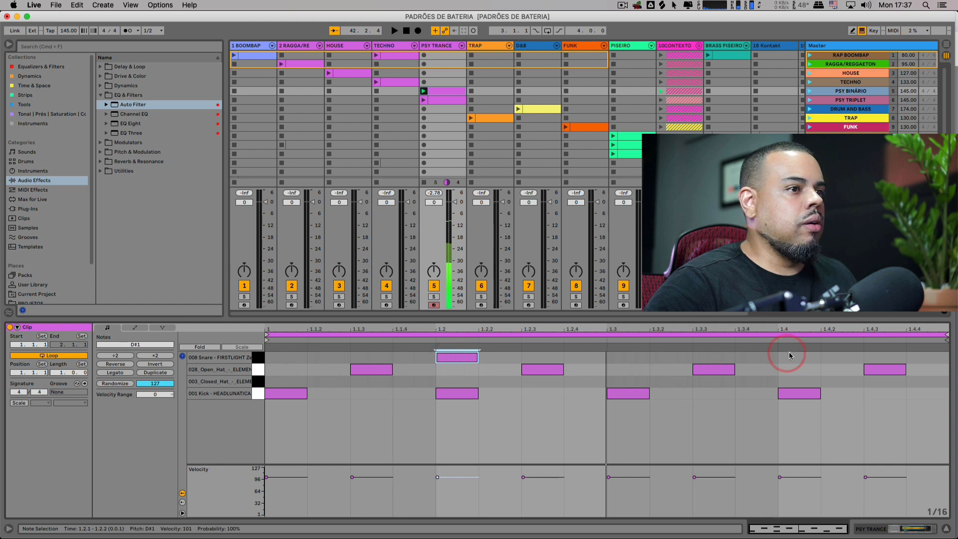
double_click(799, 356)
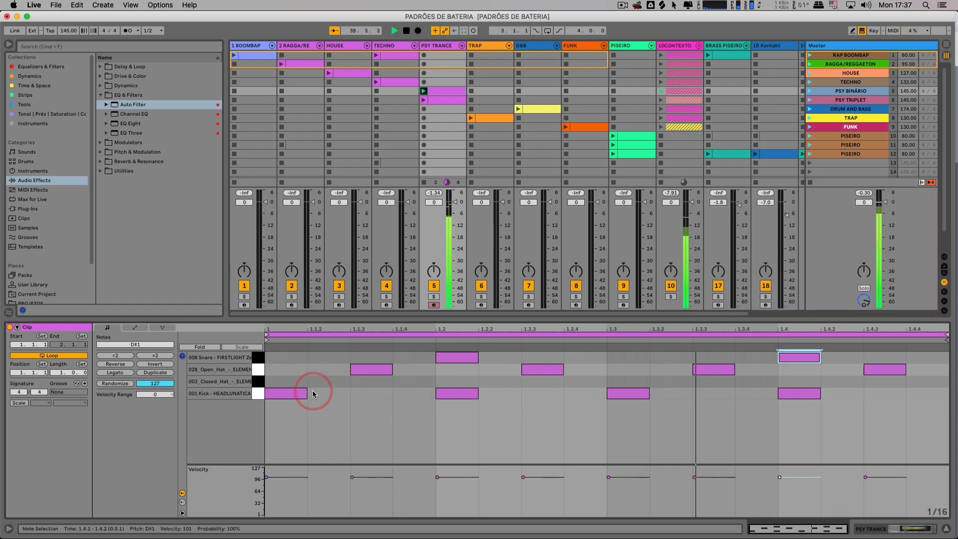
- Enlarge the note editor and add closed hat notes on the first beat's four sixteenths, from 1.1.1 to 1.1.4
left_click_drag(331, 319, 343, 250)
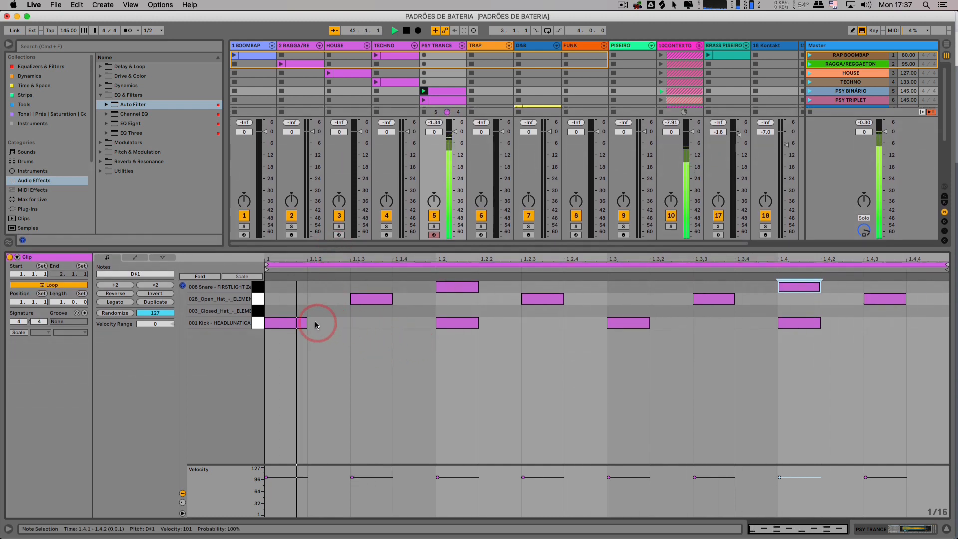
left_click(261, 311)
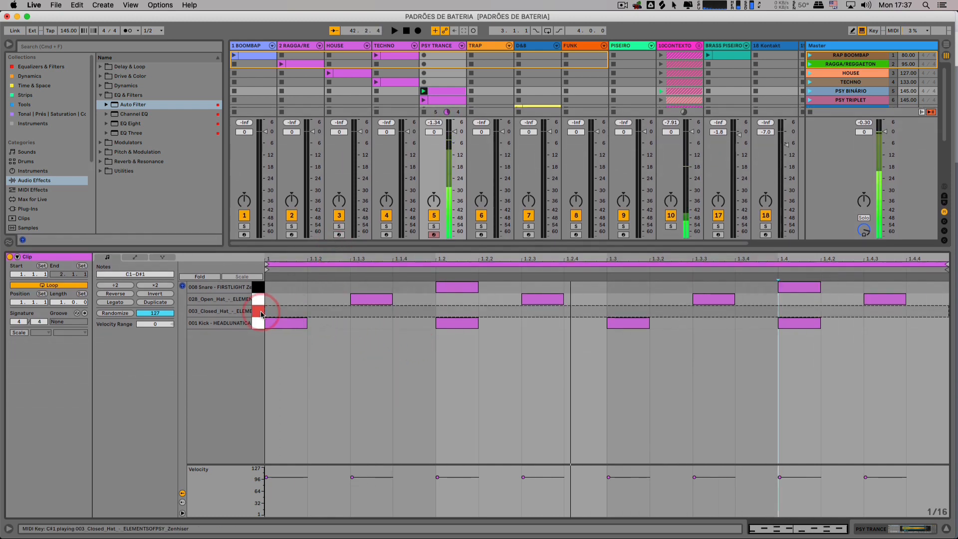
double_click(296, 310)
double_click(346, 312)
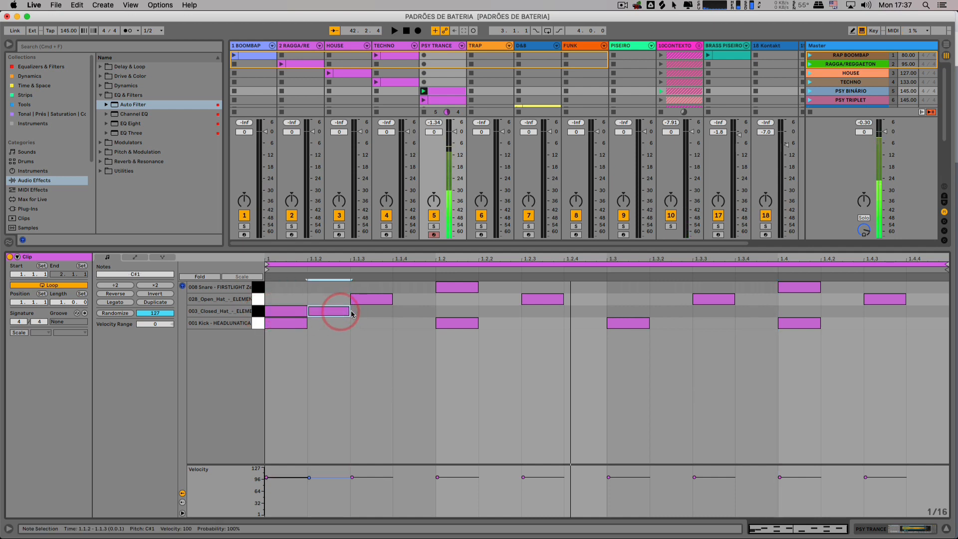
double_click(373, 312)
double_click(403, 314)
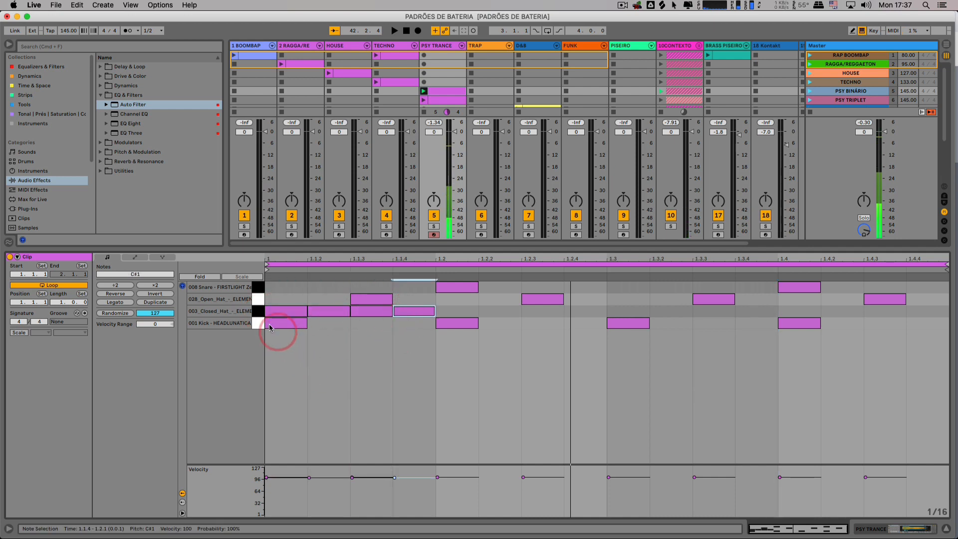
- Lower the four closed hats' velocity to about 53, then raise 1.1.2 to a medium level and 1.1.4 to 100
left_click(260, 311)
left_click_drag(266, 478, 266, 491)
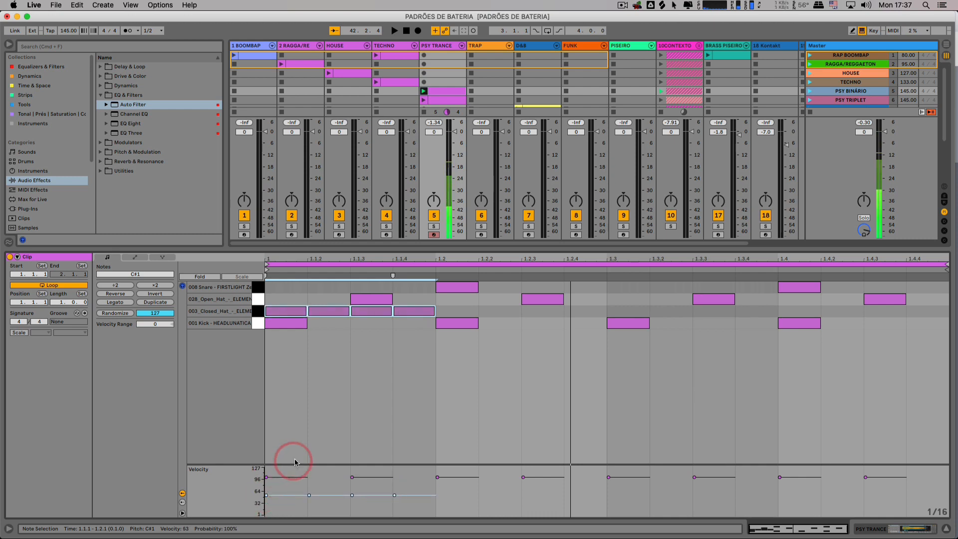
left_click(318, 498)
left_click_drag(310, 496, 310, 484)
left_click(353, 496)
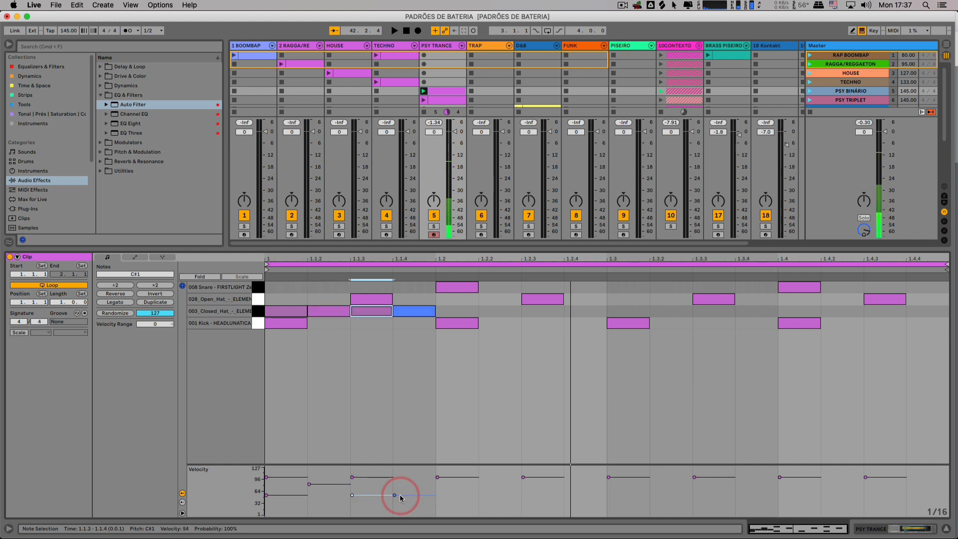
left_click_drag(394, 495, 395, 478)
- Play the beat and duplicate the four first-beat closed hats onto beat 1.2
key("space")
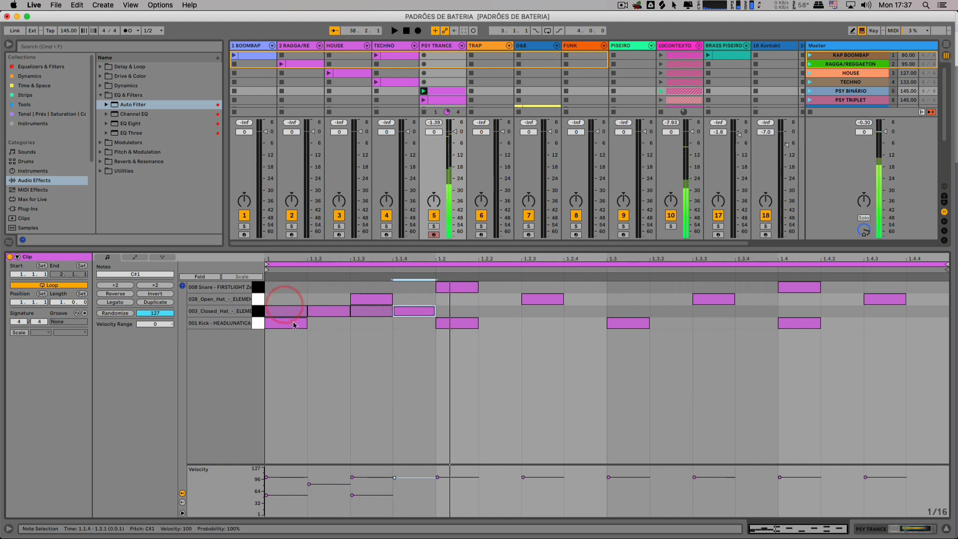
left_click_drag(440, 313, 282, 314)
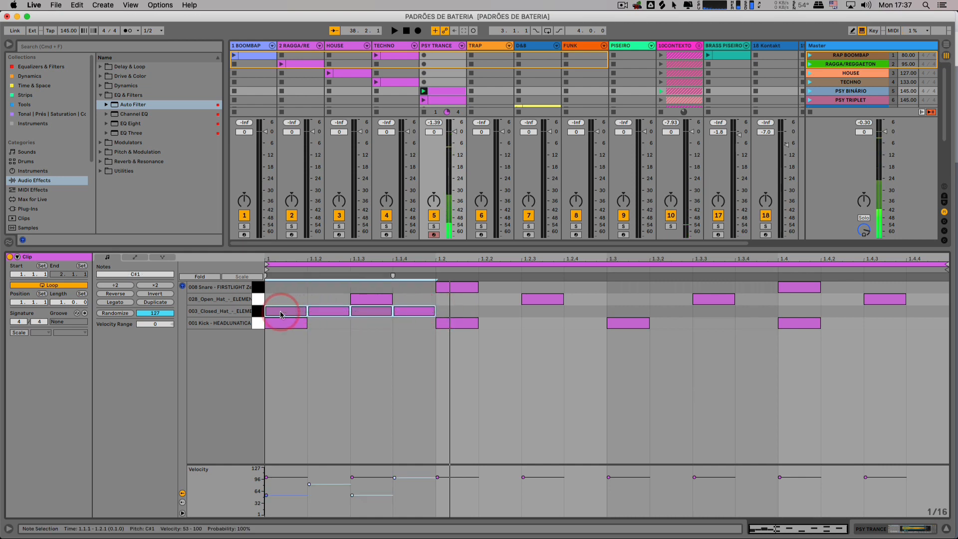
key("super+d")
left_click(402, 350)
left_click(262, 312)
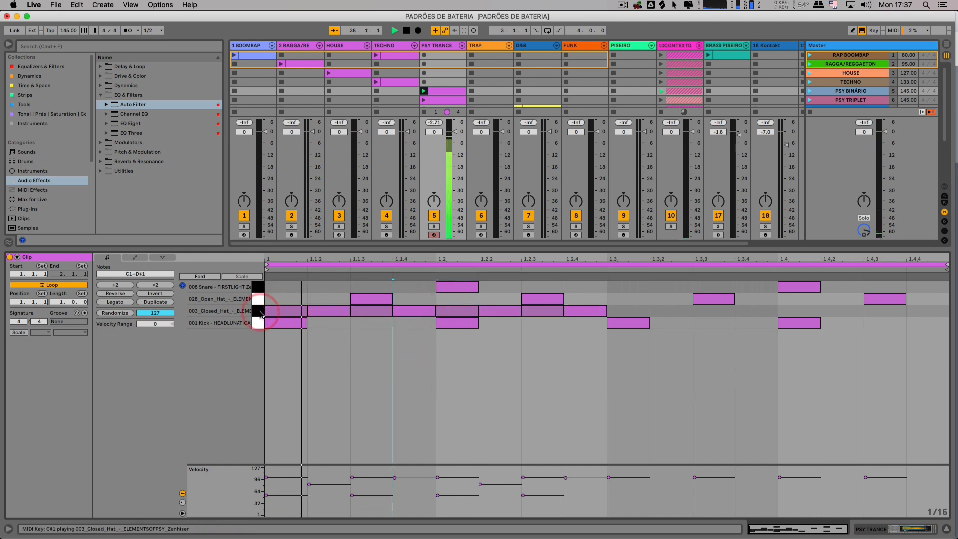
left_click(333, 334)
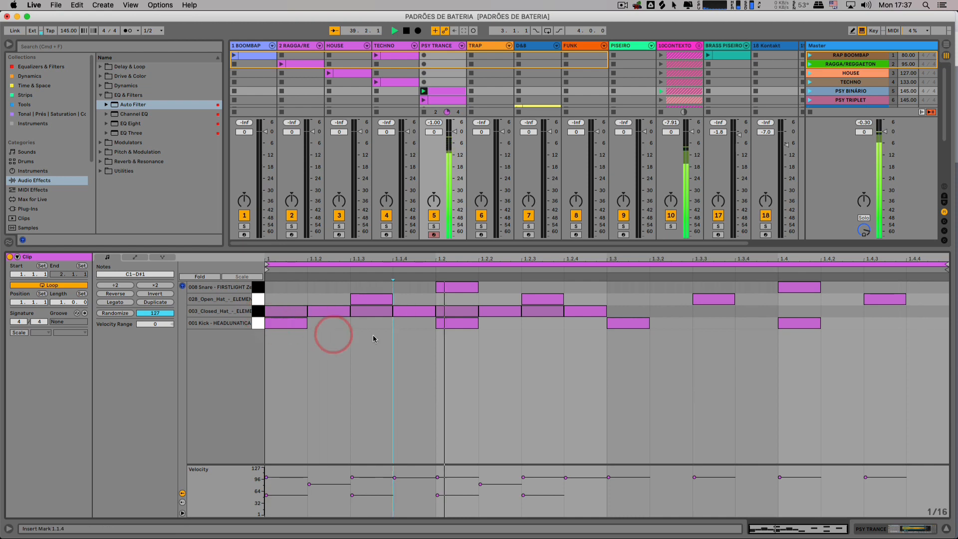
- Duplicate the closed hats of the first two beats across beats 1.3 and 1.4, and play the full pattern
left_click(616, 309)
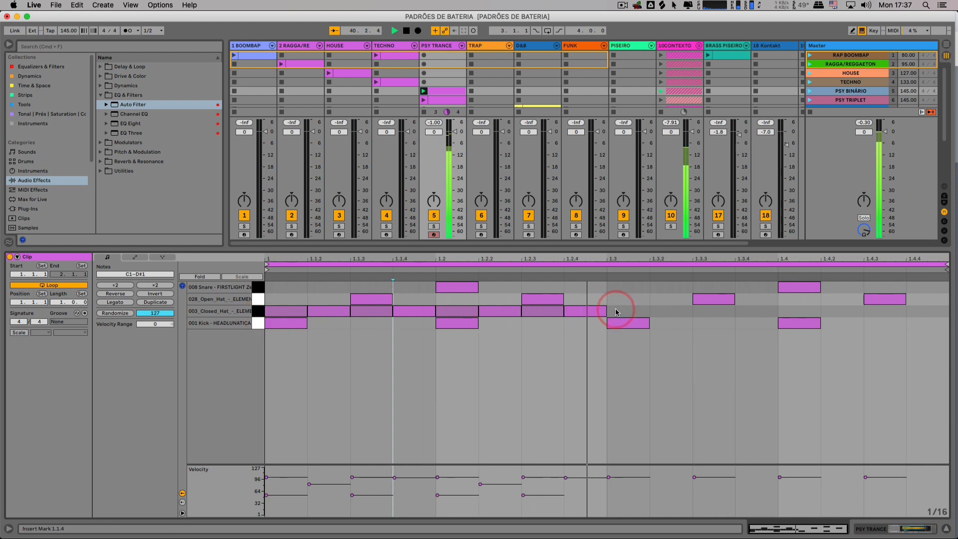
left_click_drag(621, 312, 300, 312)
key("super+d")
key("space")
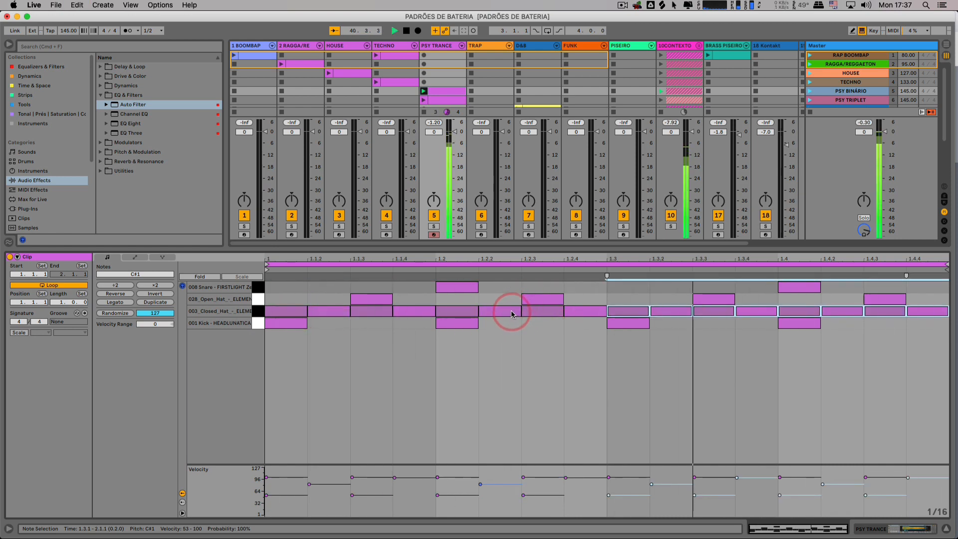
key("space")
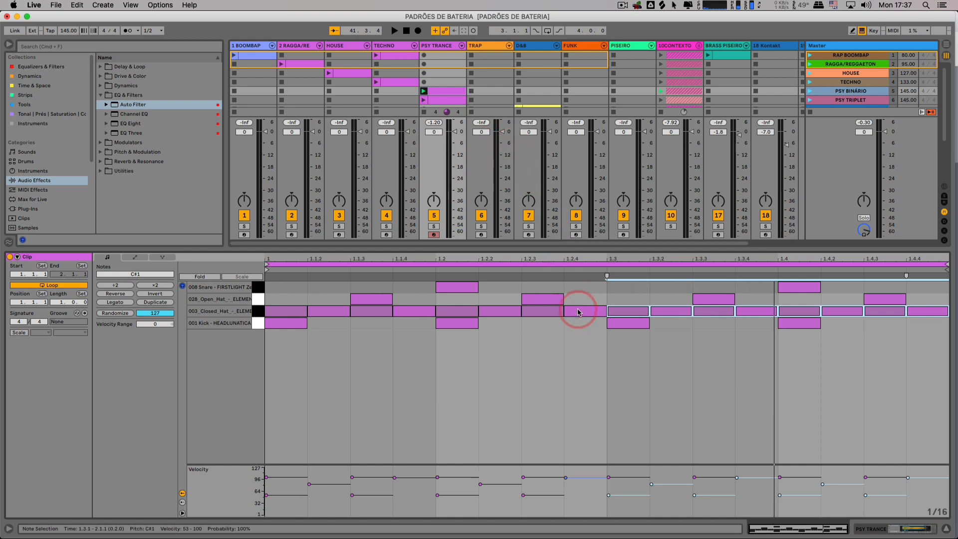
- Bring the session rows back into view and launch the PSY TRIPLET scene to hear its beat
left_click_drag(577, 256, 580, 296)
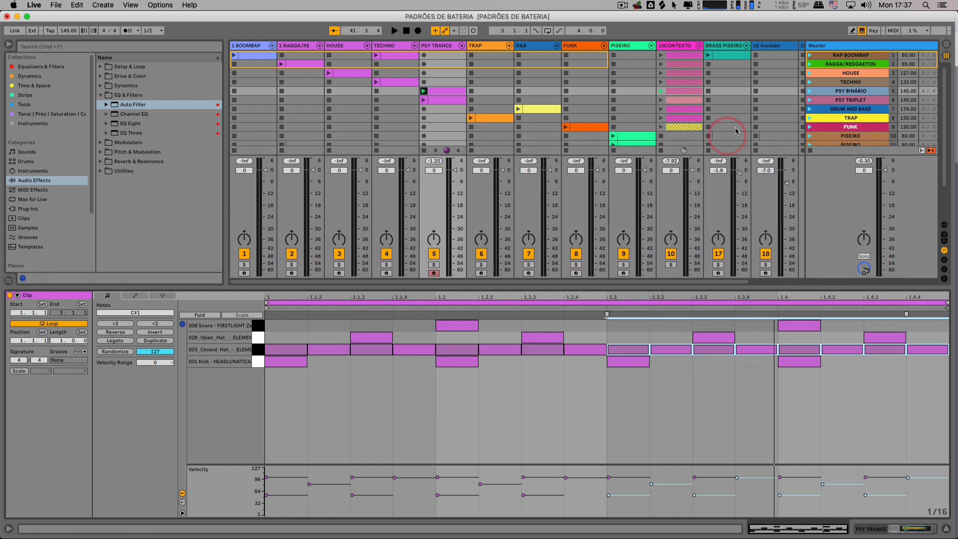
left_click(866, 94)
left_click(862, 100)
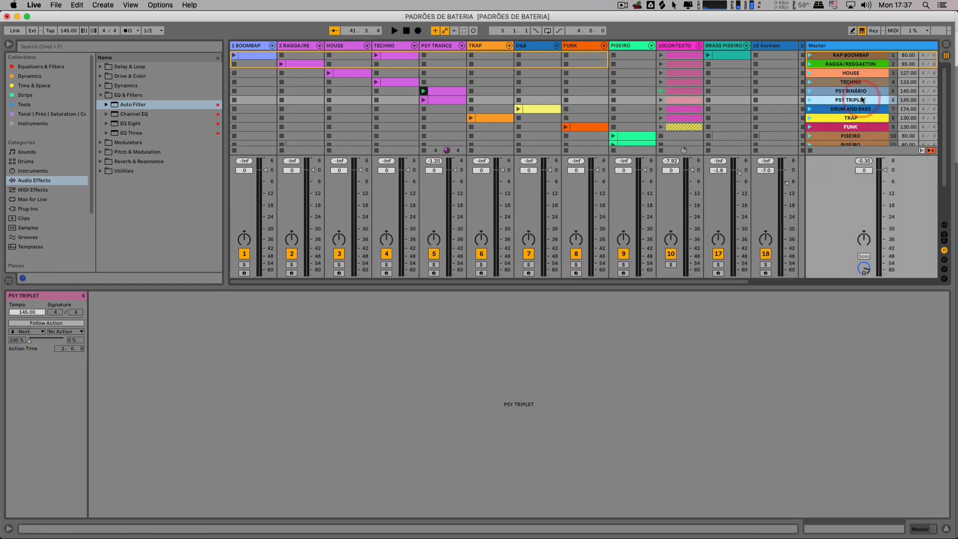
left_click(810, 100)
left_click(761, 106)
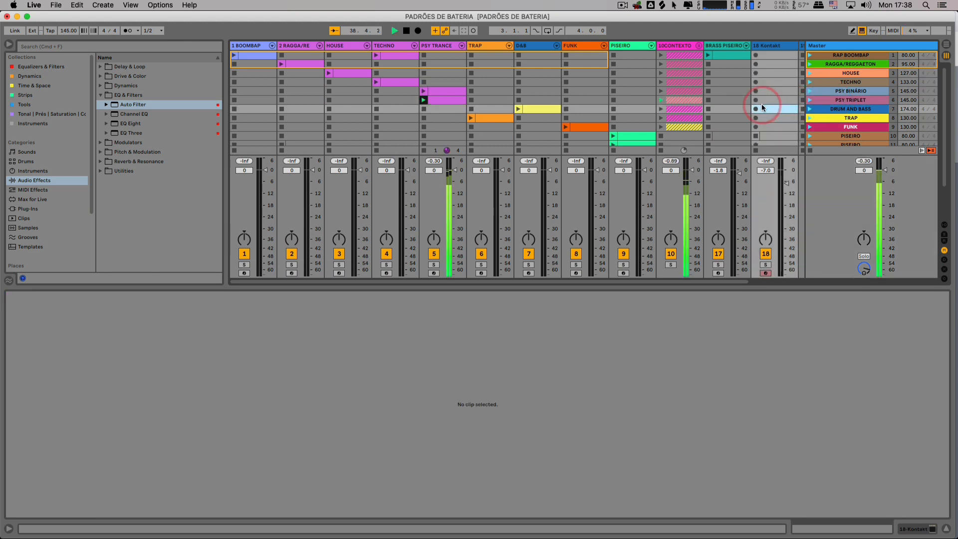
- Open the PSYBASS clip in the PSY TRIPLET row and solo the 10CONTEXTO track
left_click(695, 98)
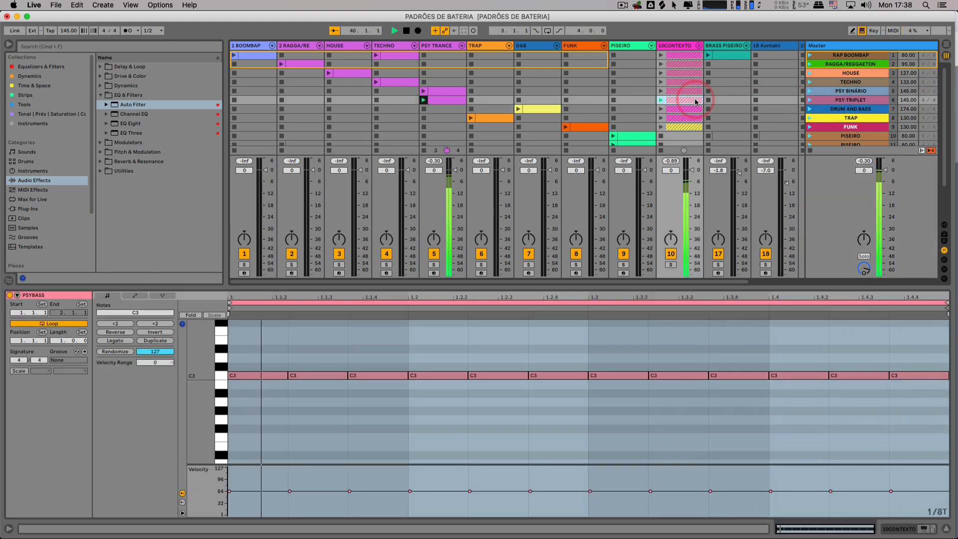
left_click(625, 330)
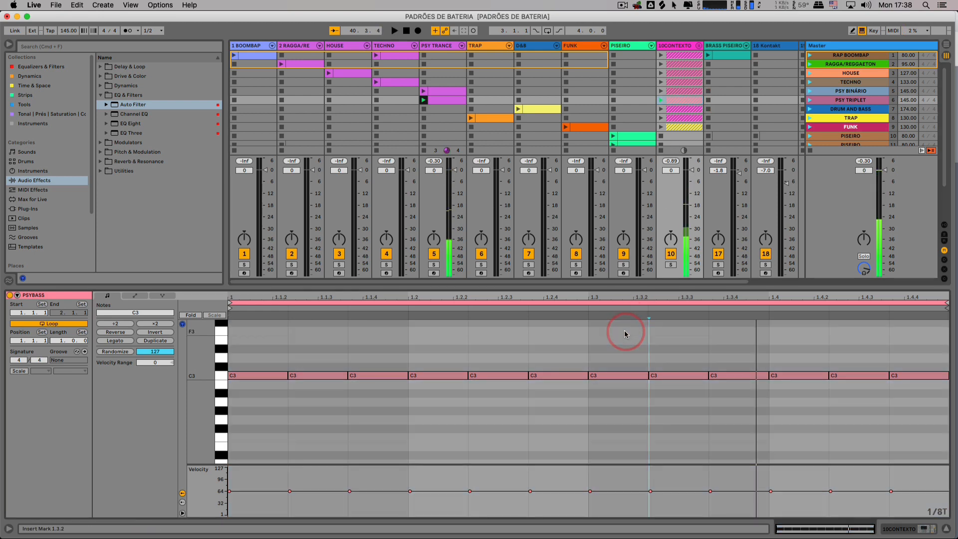
left_click(668, 256)
left_click(671, 264)
- Play the PSY BINÁRIO and PSY TRIPLET bass clips on the soloed track to compare their rhythms
left_click(659, 172)
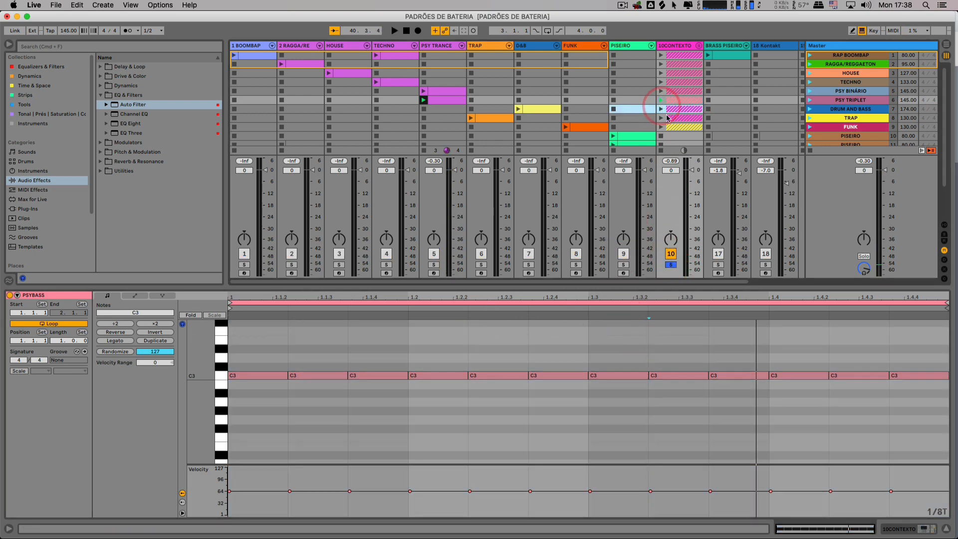
left_click_drag(666, 114, 674, 104)
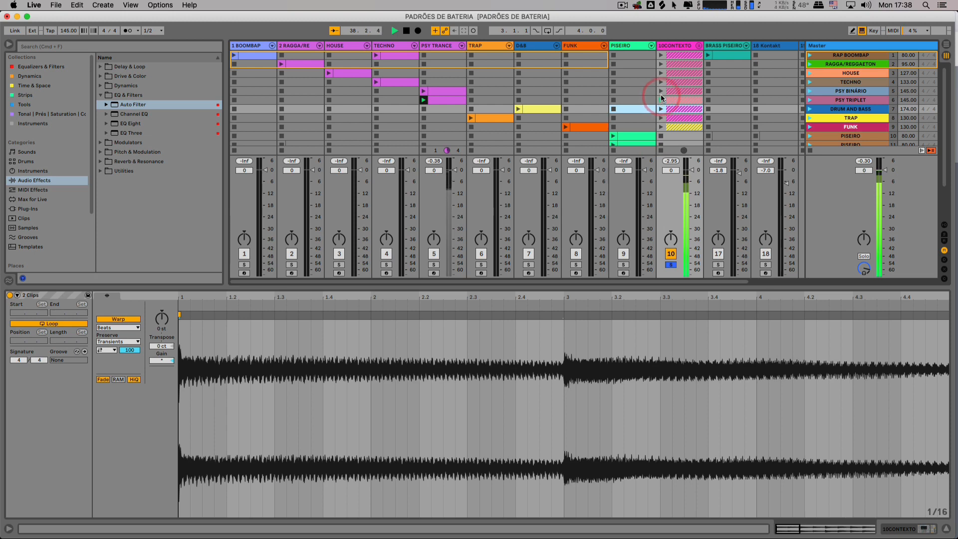
left_click(662, 91)
left_click(661, 100)
left_click(678, 101)
- Examine how the C3 notes of the PSYBASS clip are grouped within each beat on the triplet grid
left_click(280, 378)
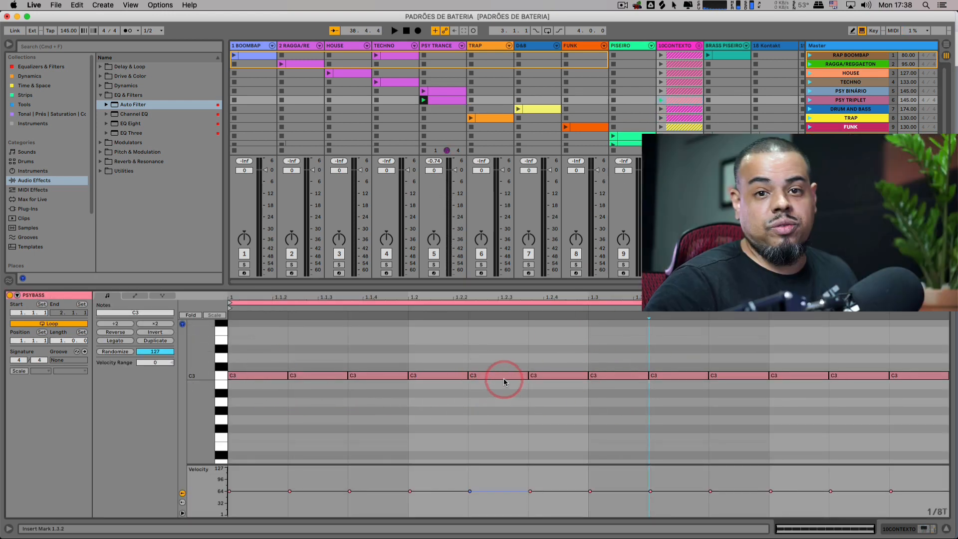
left_click(546, 378)
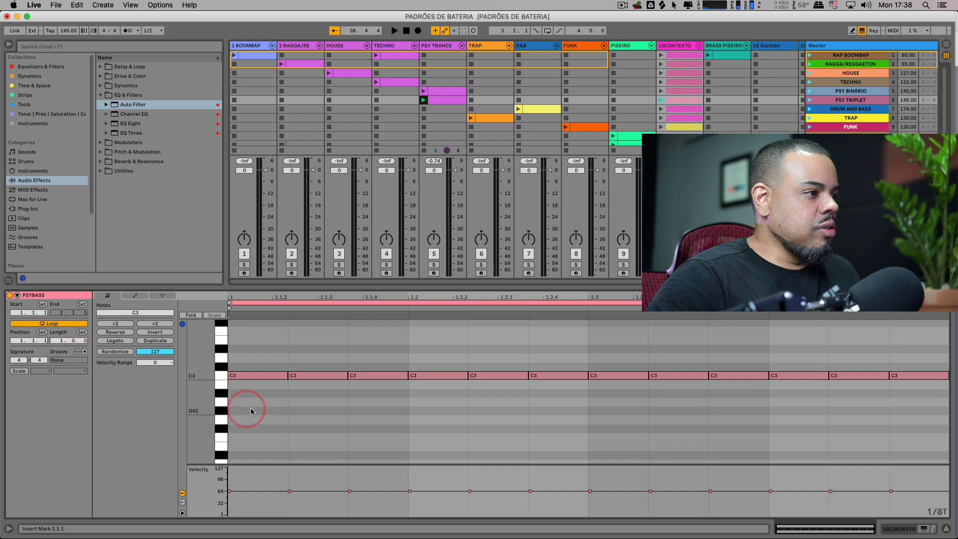
left_click_drag(250, 408, 334, 405)
left_click(396, 409)
left_click(449, 408)
left_click(559, 407)
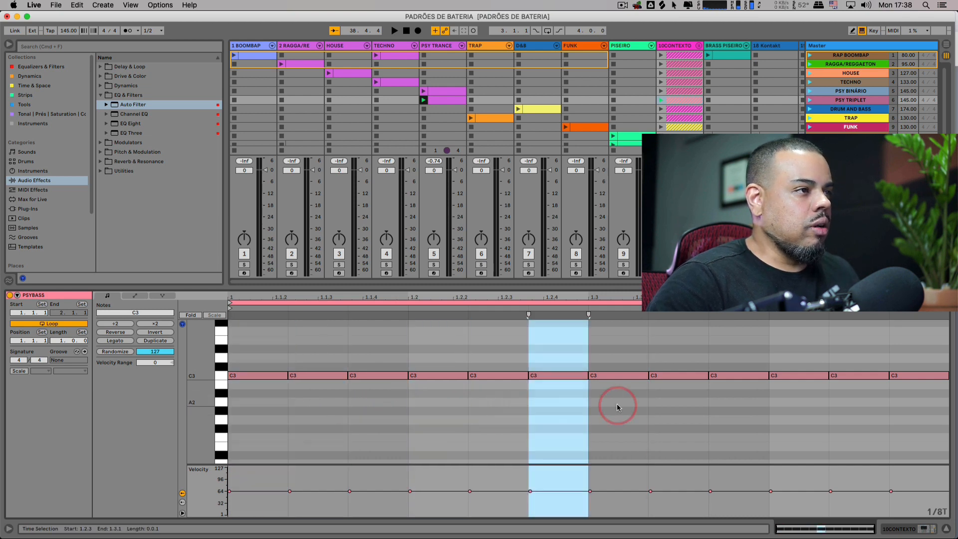
- Delete the existing PSY TRANCE clip in the PSY TRIPLET row and create an empty one-bar clip in its place
left_click(459, 102)
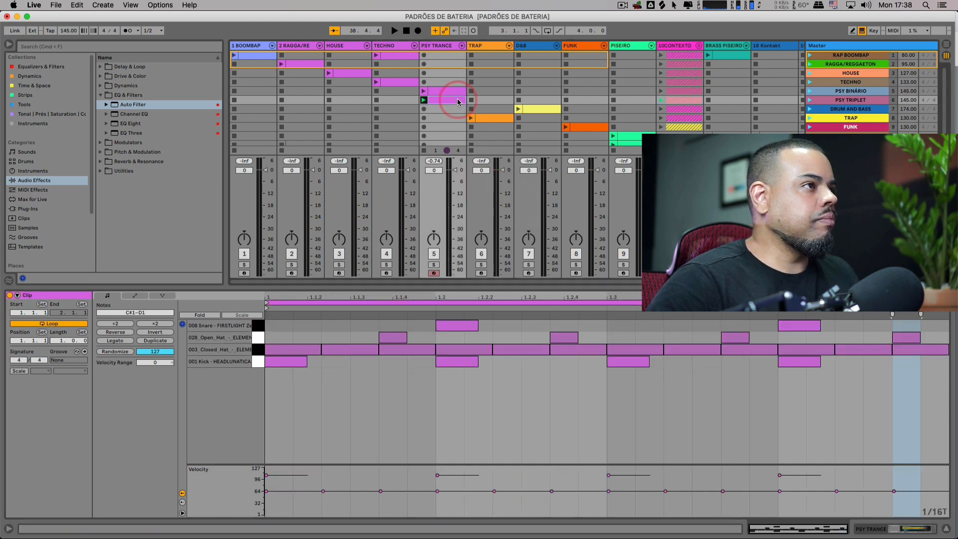
left_click_drag(457, 100, 454, 125)
double_click(446, 99)
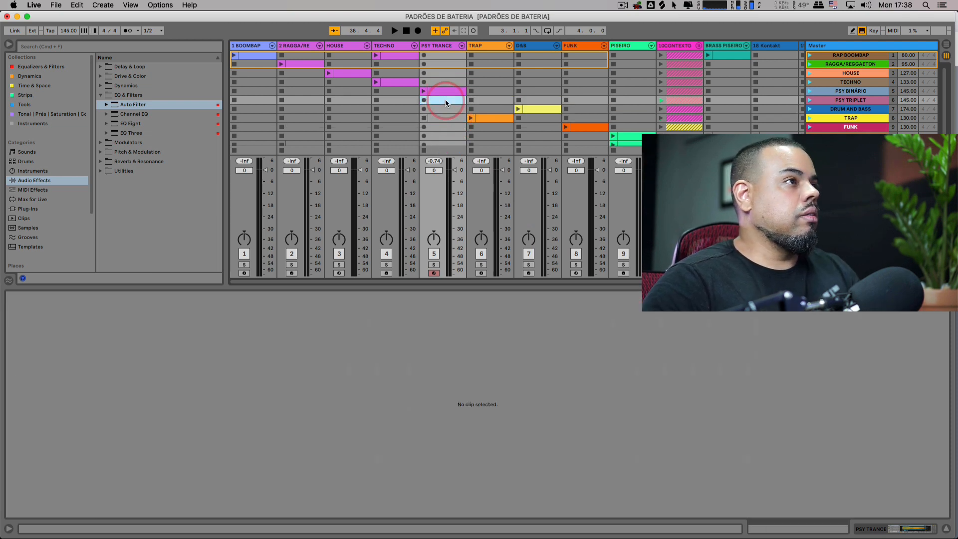
- Turn on Draw Mode and draw kick notes on every sixteenth across the new clip's bar
left_click(375, 376)
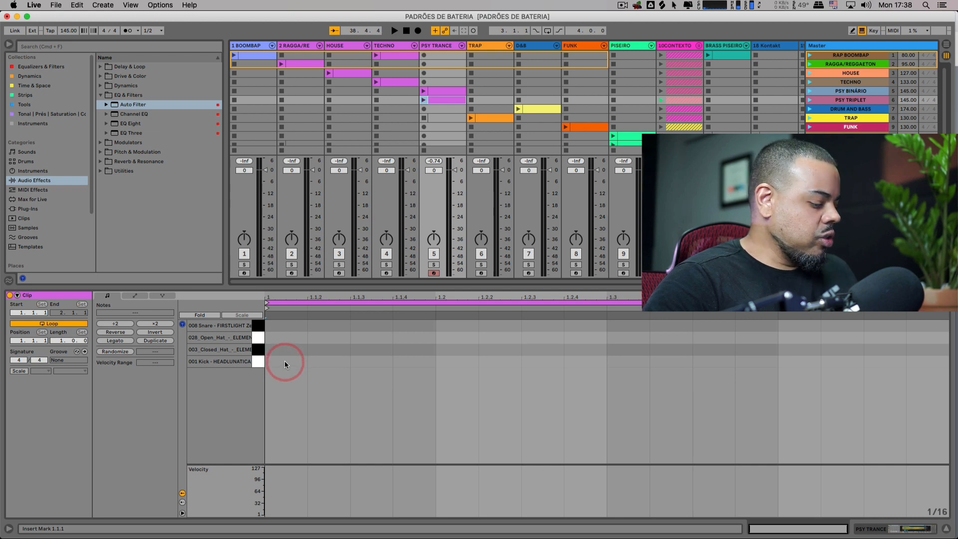
key("b")
mouse_move(285, 361)
left_mouse_down()
mouse_move(920, 359)
mouse_move(812, 348)
left_mouse_up()
left_click_drag(712, 349, 712, 361)
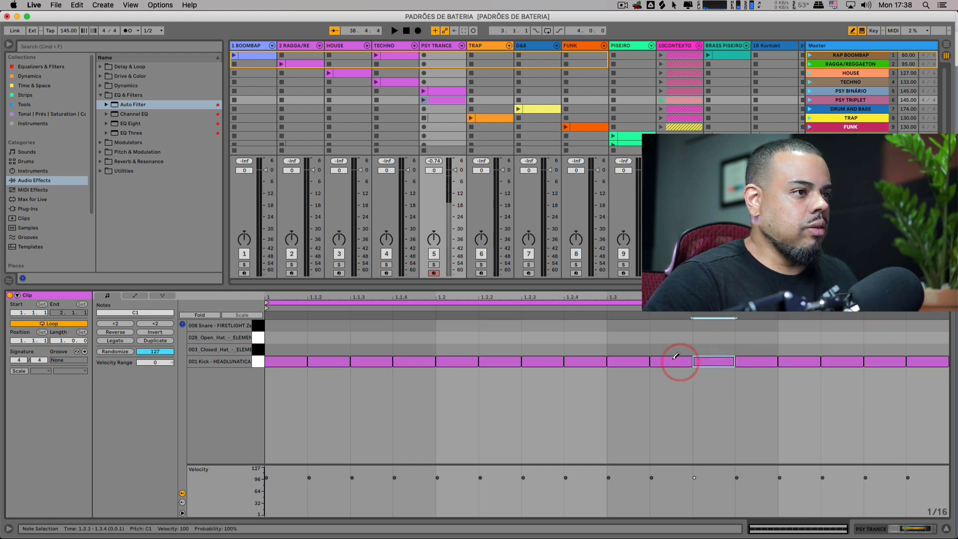
- Set the fixed grid to 1/4 and redraw the kicks as four one-beat notes, one on each beat
right_click(646, 340)
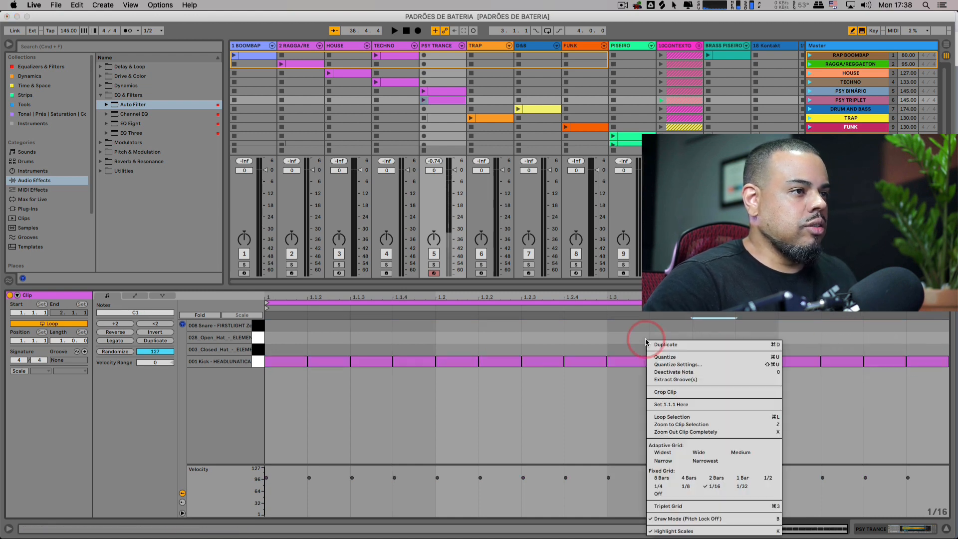
left_click(663, 487)
left_click_drag(300, 362, 644, 358)
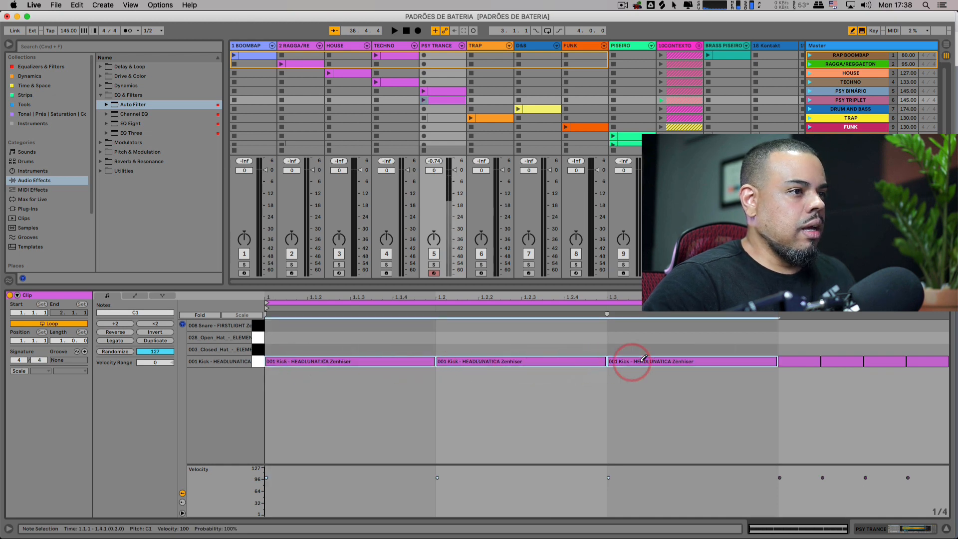
left_click(802, 361)
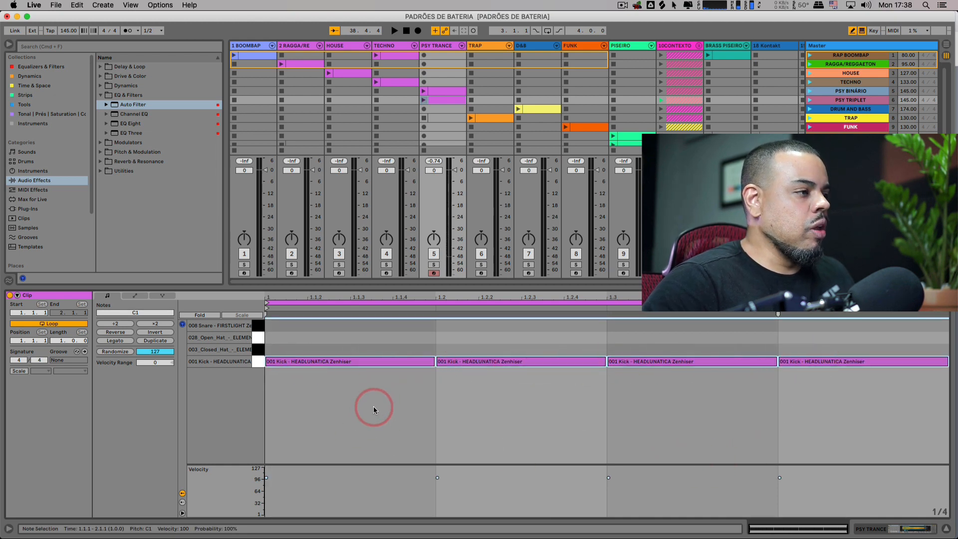
left_click(424, 409)
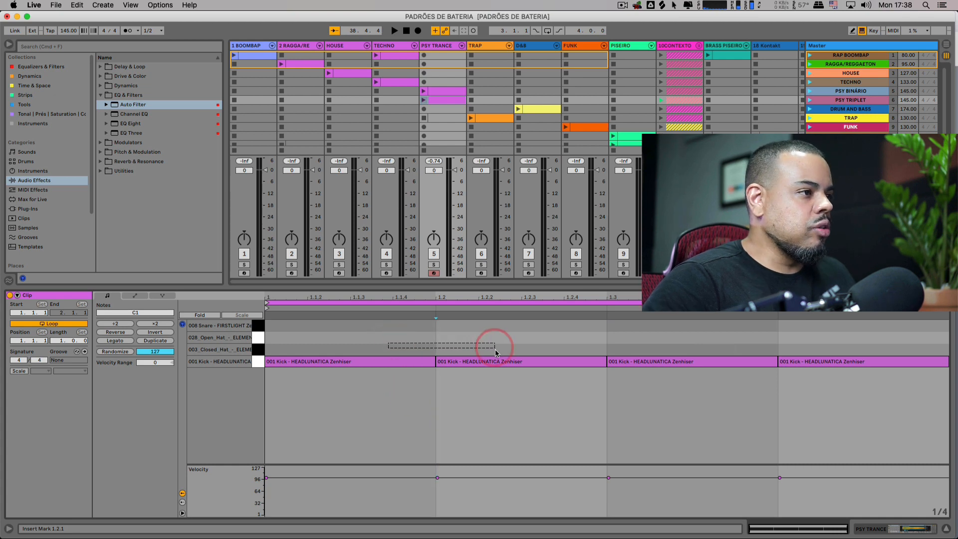
left_click_drag(496, 350, 522, 417)
left_click(507, 416)
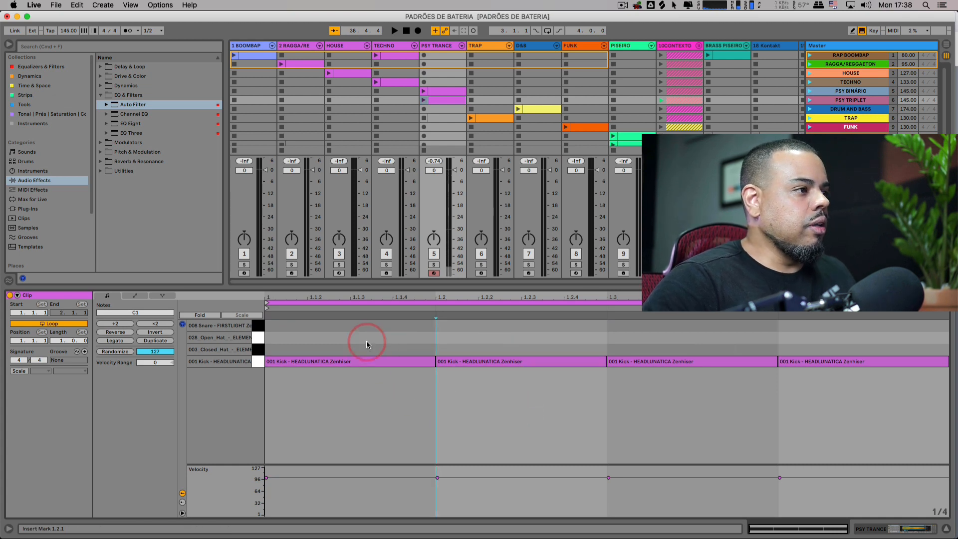
left_click_drag(495, 347, 488, 399)
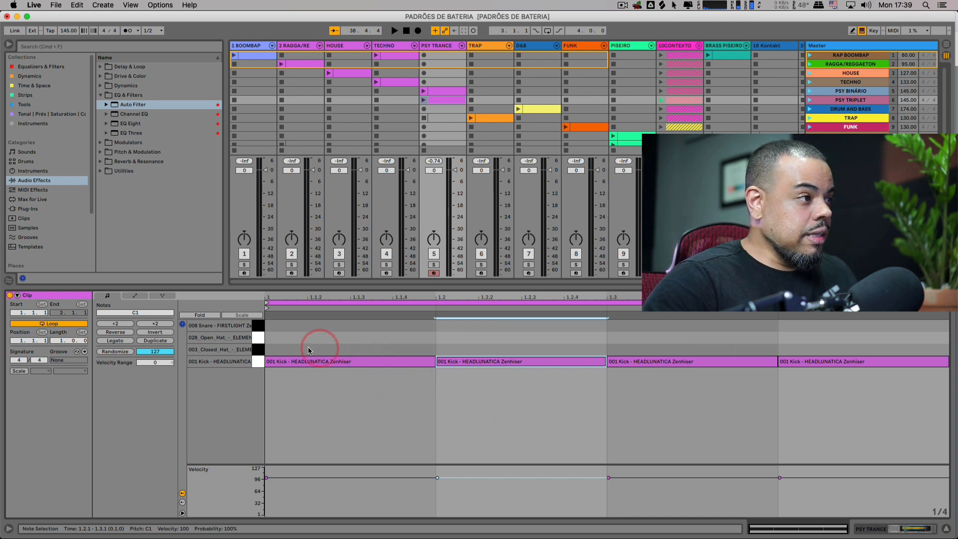
left_click_drag(277, 352, 606, 349)
left_click(588, 425)
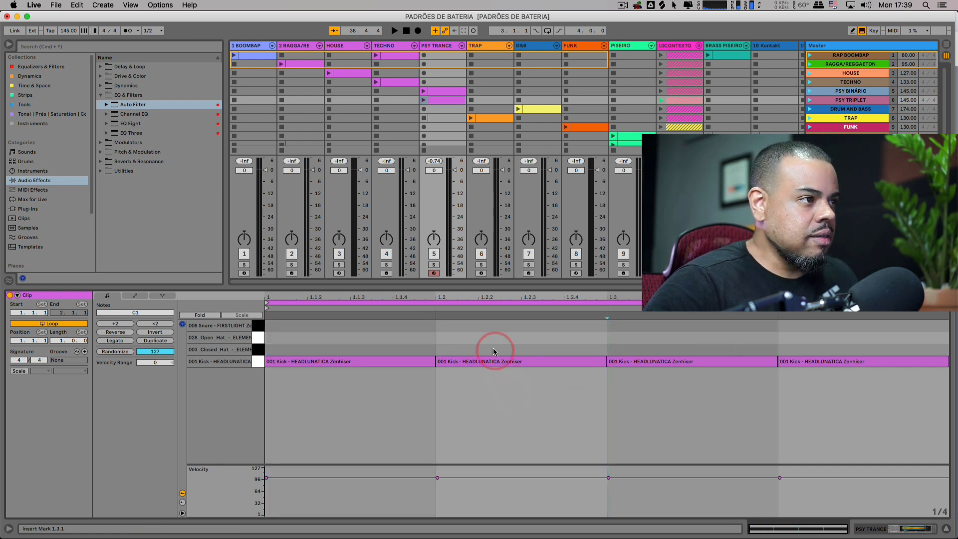
left_click(513, 343)
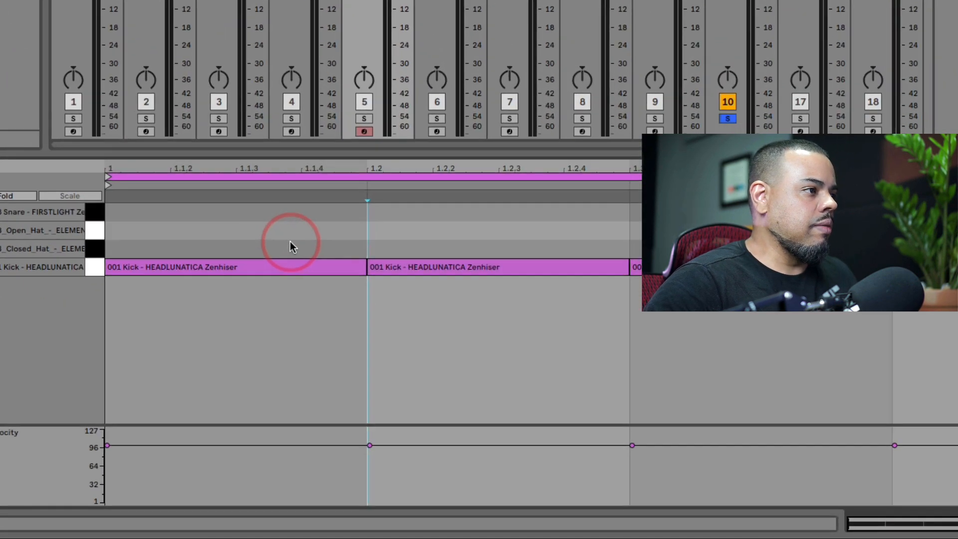
- Turn on the triplet grid at 1/4 and add three consecutive closed-hat notes across the first two beats
right_click(387, 345)
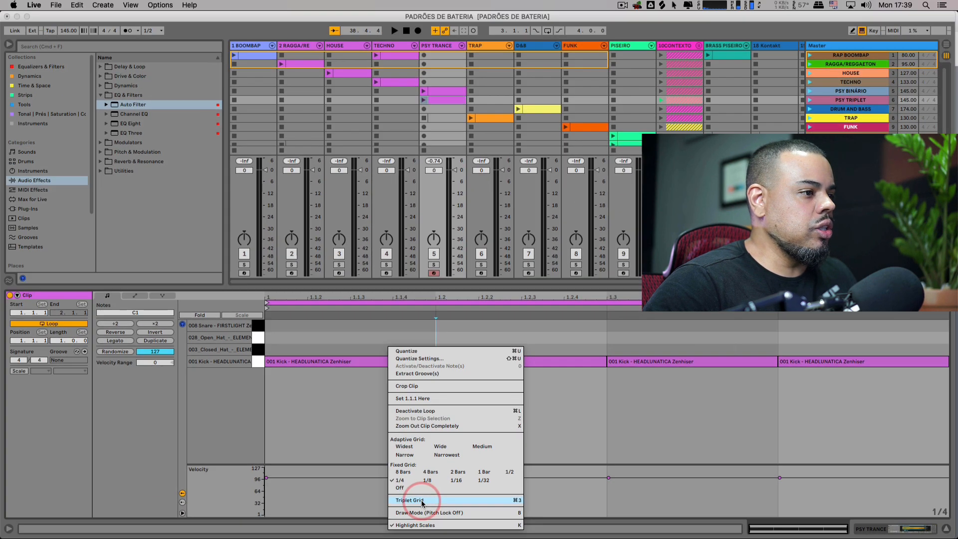
left_click(423, 501)
left_click(482, 342)
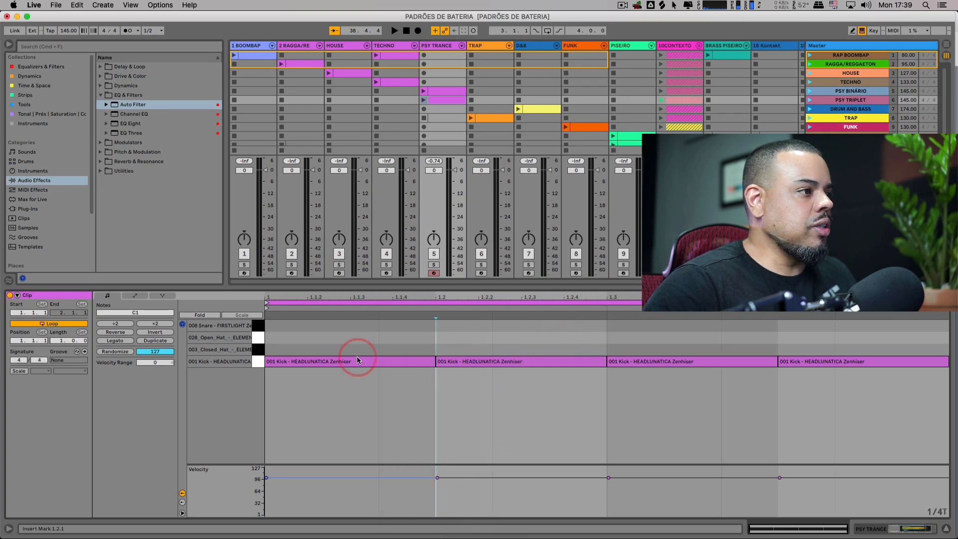
left_click(341, 351)
left_click(423, 349)
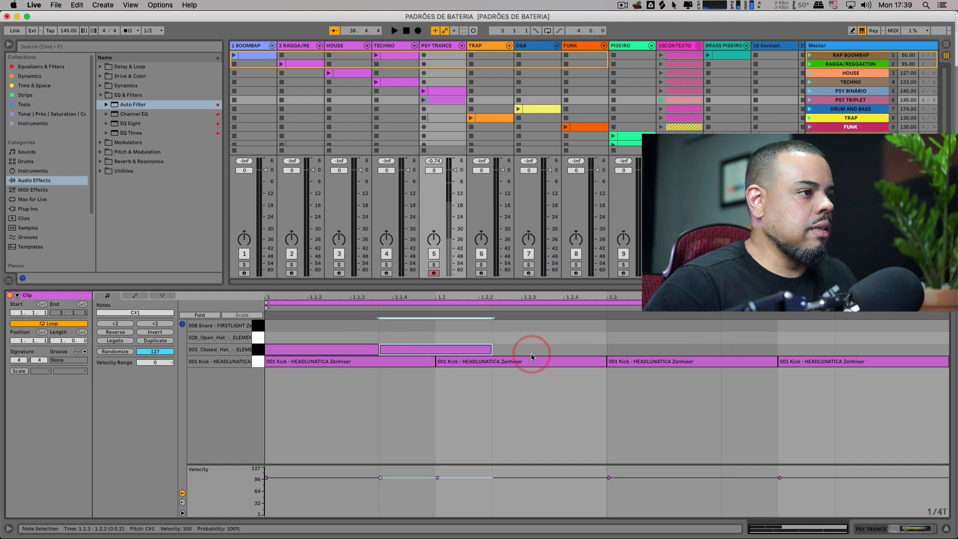
left_click(532, 349)
- Compare the timing of the three triplet closed-hat notes with the kick notes on beats 1 and 2
left_click_drag(330, 335, 550, 349)
left_click(510, 411)
left_click_drag(566, 386, 368, 365)
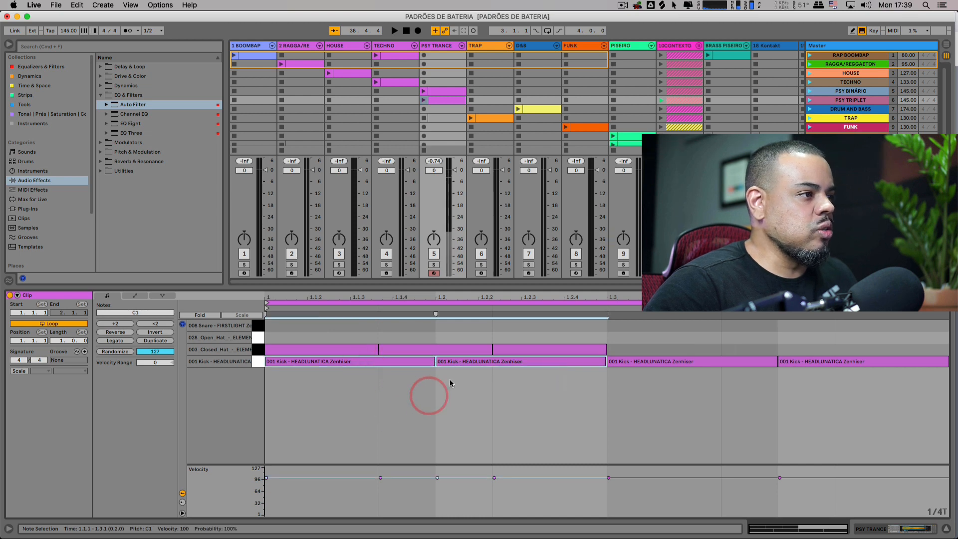
left_click(475, 417)
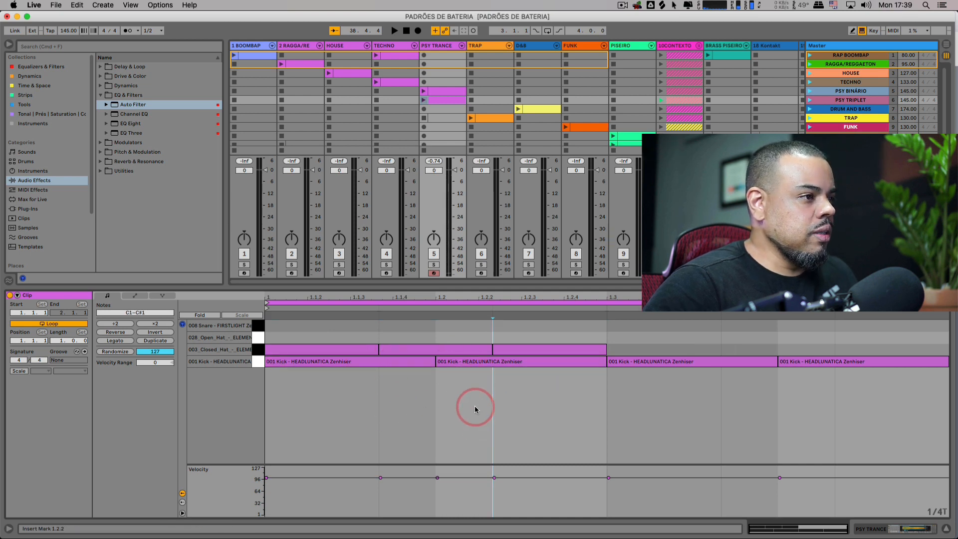
right_click(475, 406)
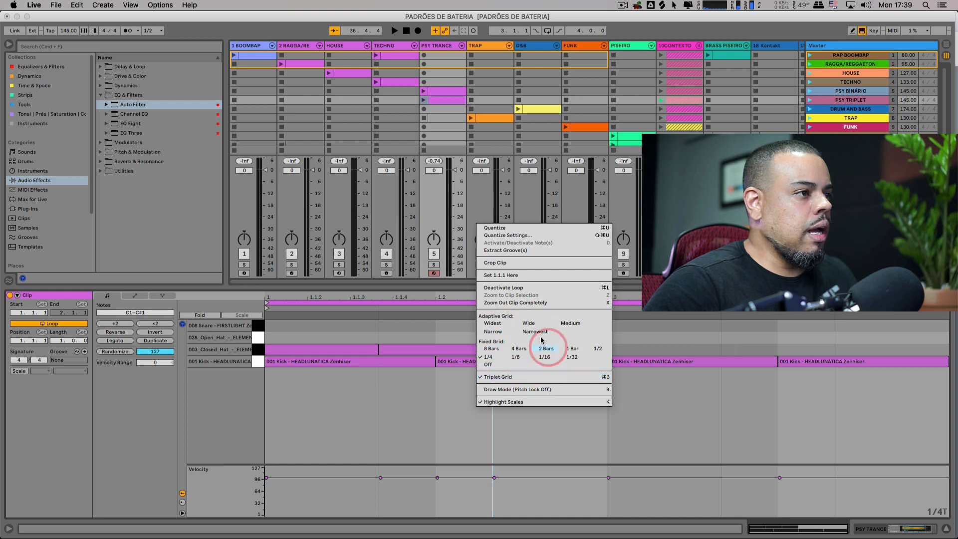
left_click(423, 419)
left_click(383, 363)
left_click(461, 363)
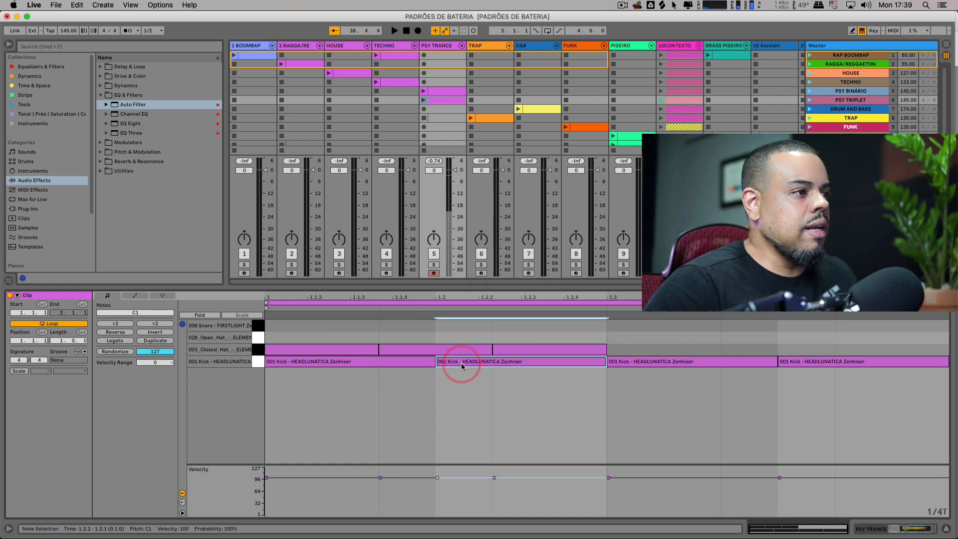
left_click(393, 361)
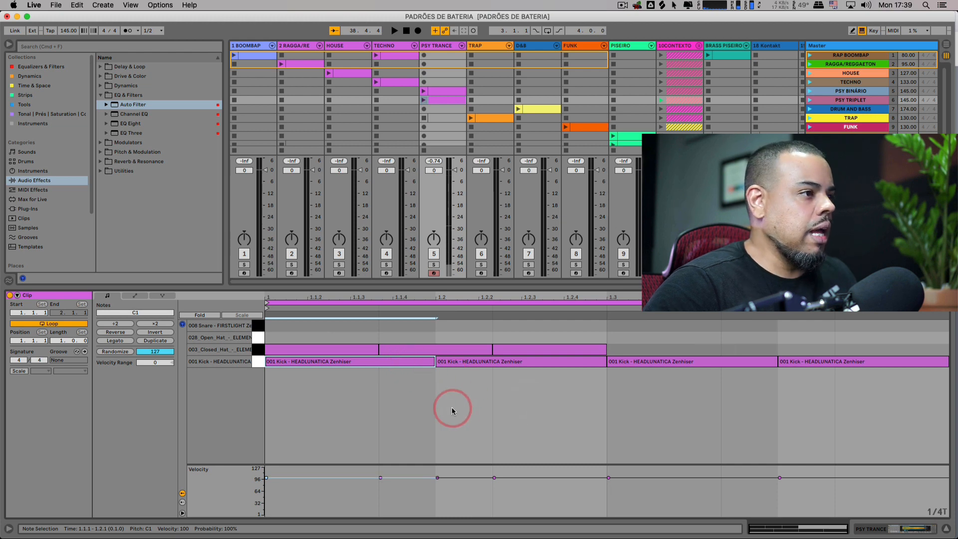
- Set the fixed grid to 1/16 and delete all kick and closed-hat notes from the clip
right_click(423, 338)
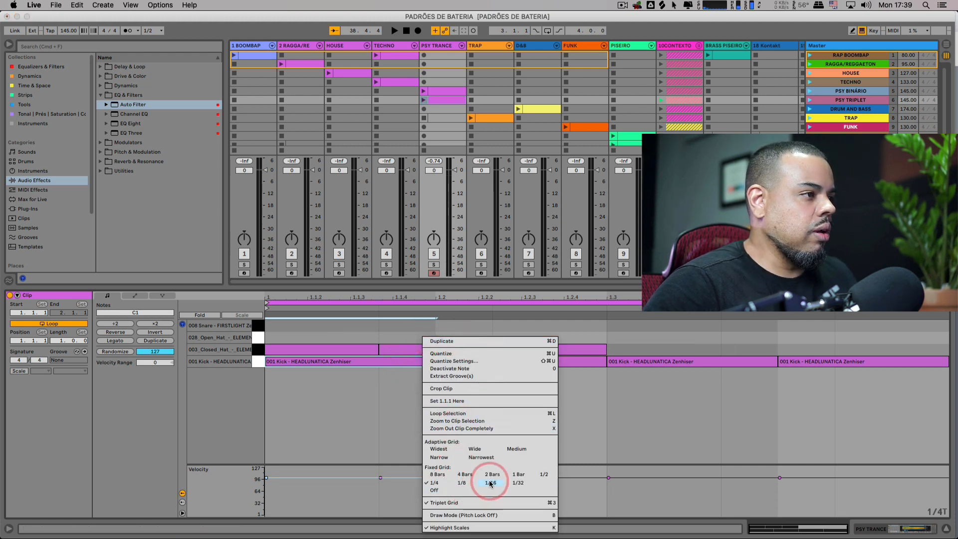
left_click(469, 484)
left_click(418, 418)
key("super+a")
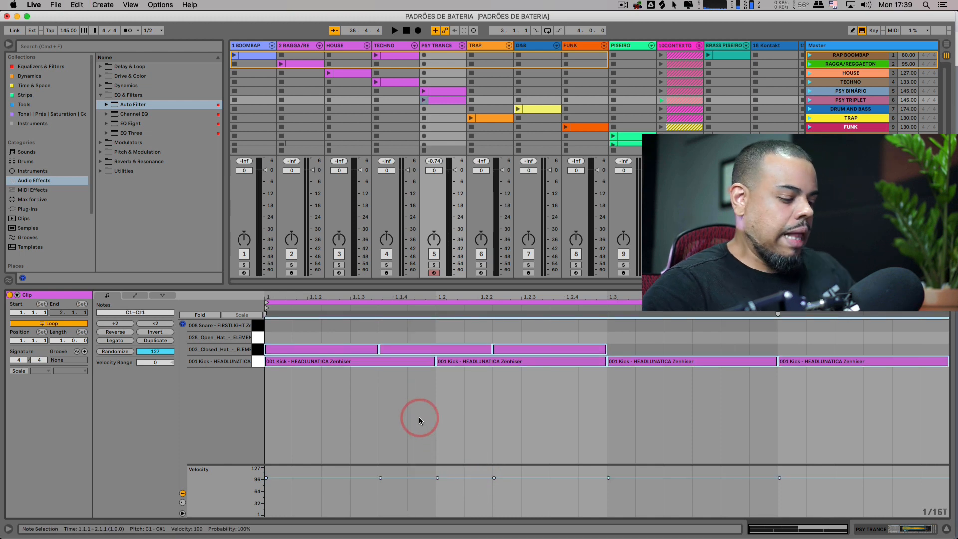
key("Delete")
- Place a one-step kick note on beat 1 and duplicate it onto beats 2, 3 and 4
double_click(277, 365)
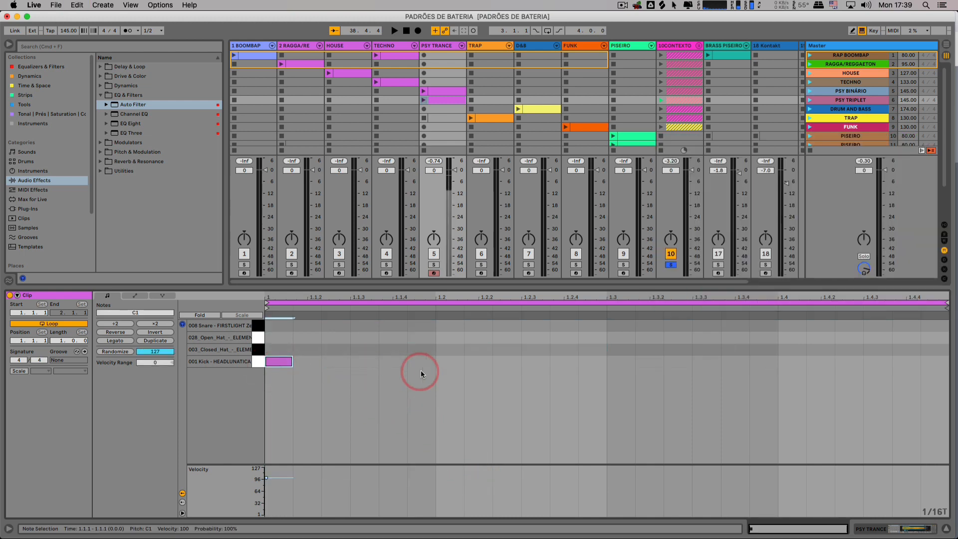
key("super+d")
key("super+d")
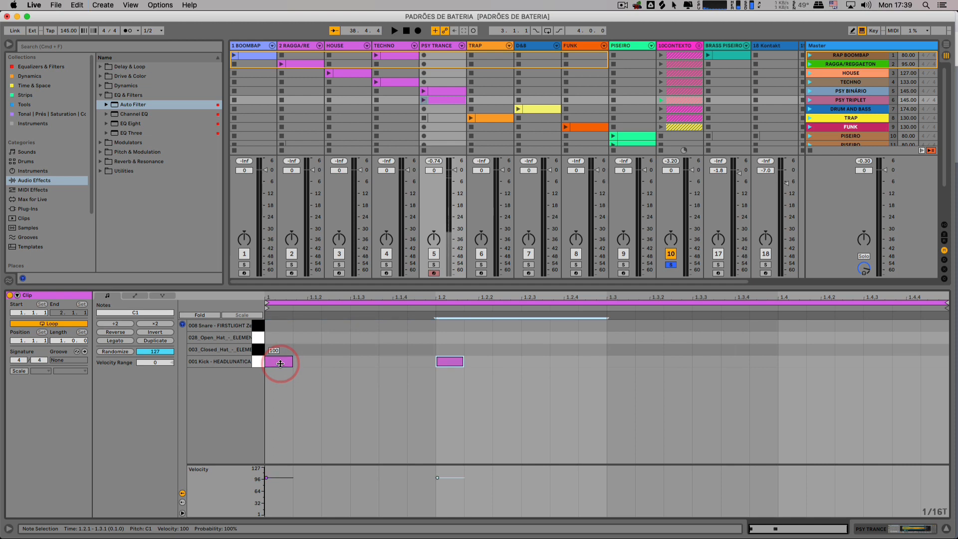
key("super+d")
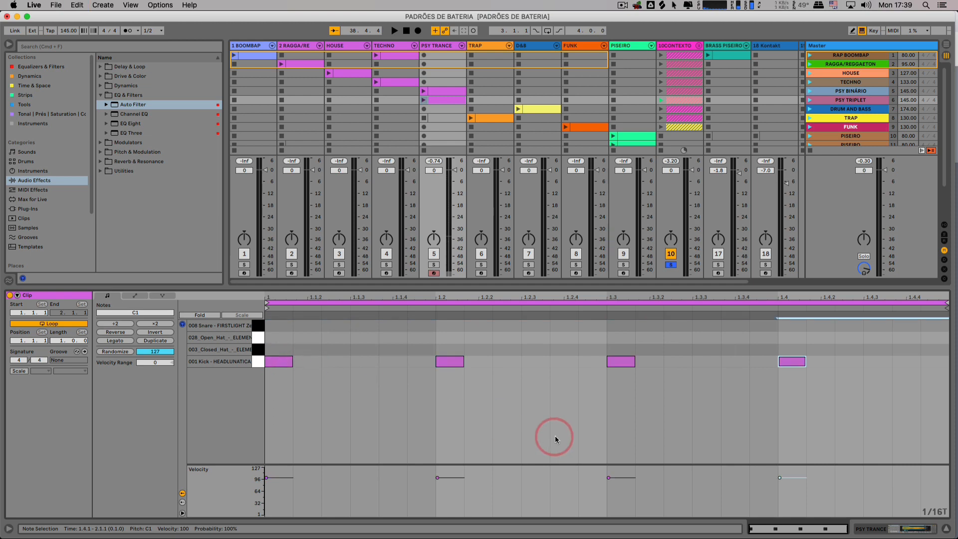
- Turn off the triplet grid and lengthen each of the four kick notes to a full sixteenth
right_click(407, 364)
left_click(428, 335)
left_click(382, 368)
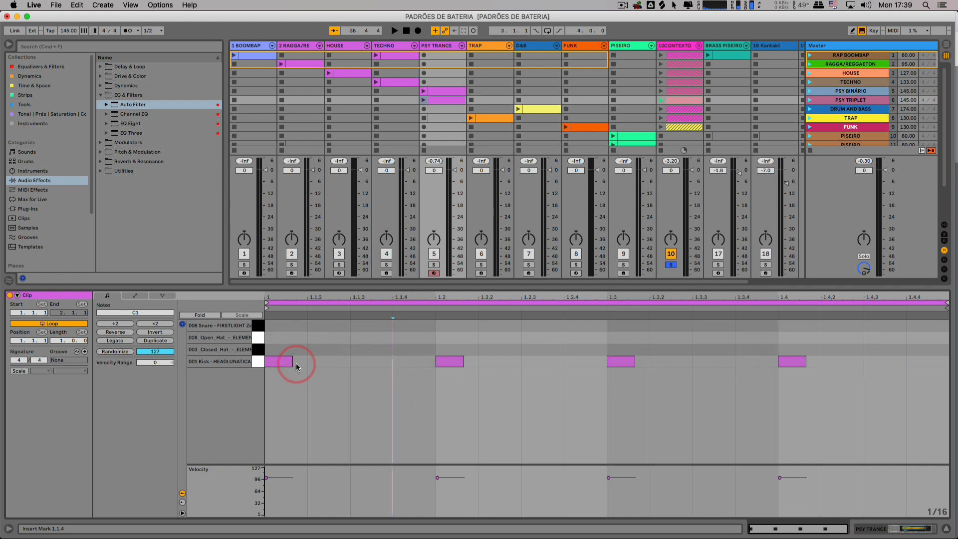
double_click(296, 364)
double_click(452, 363)
double_click(452, 364)
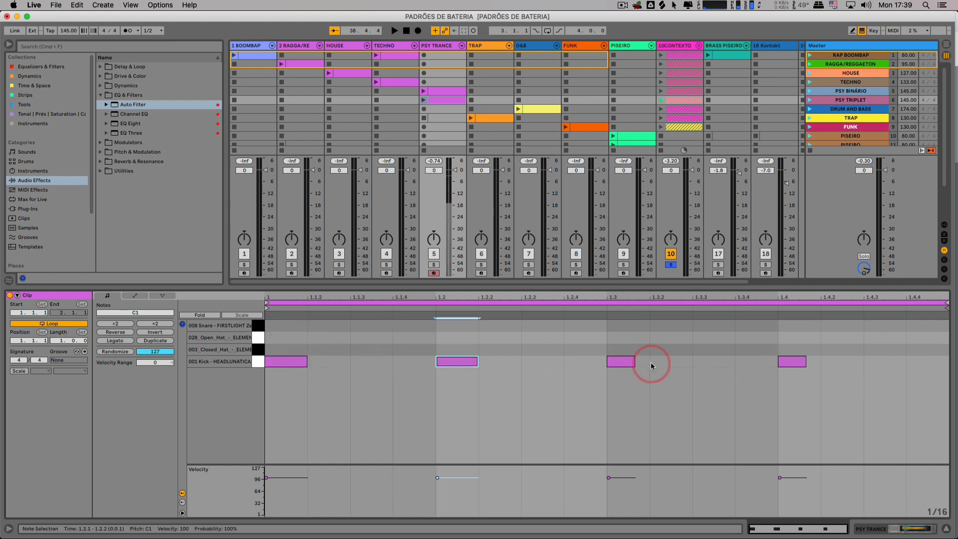
left_click(634, 364)
left_click_drag(633, 364, 649, 362)
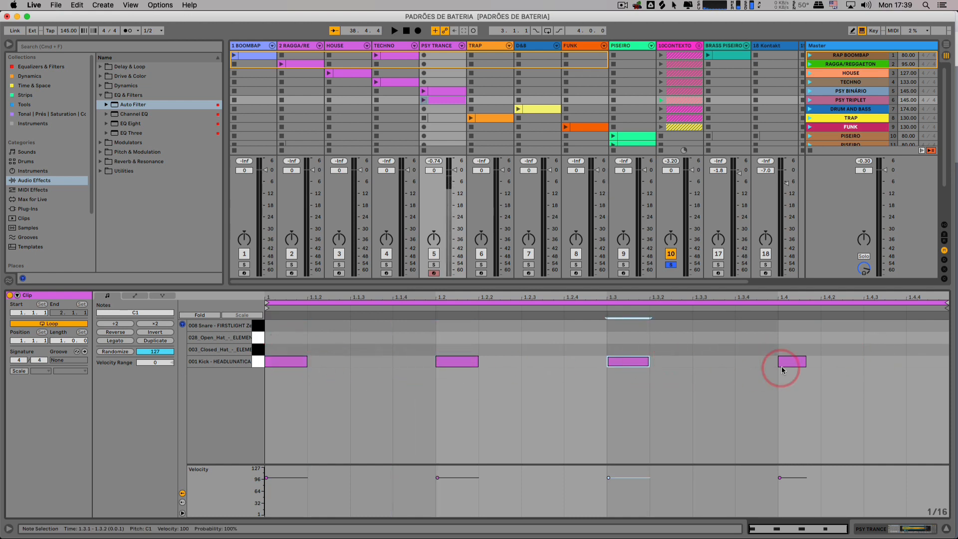
left_click_drag(806, 360, 814, 360)
left_click(492, 428)
- Launch the PSY TRANCE clip in the PSY TRIPLET row and clear the solo so the drums play with the bass
left_click(442, 180)
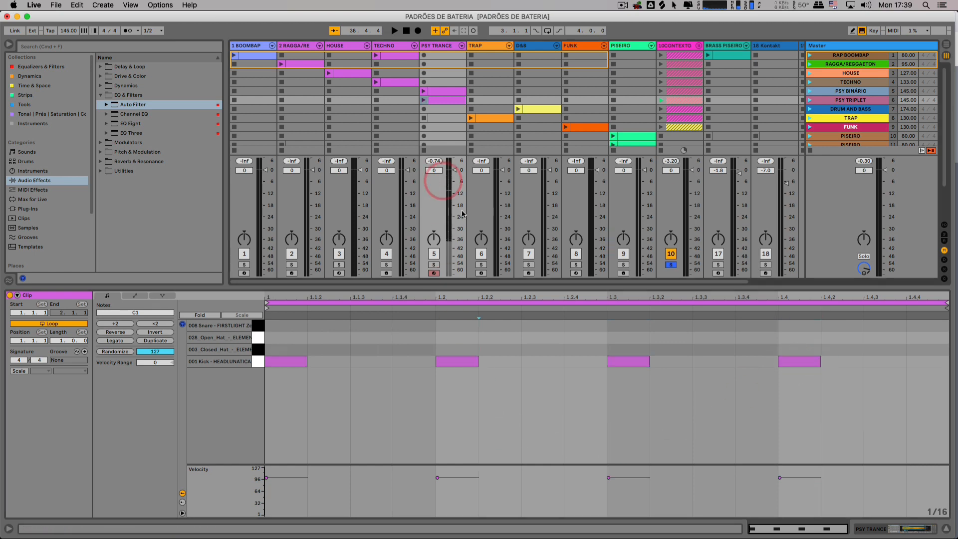
left_click(423, 100)
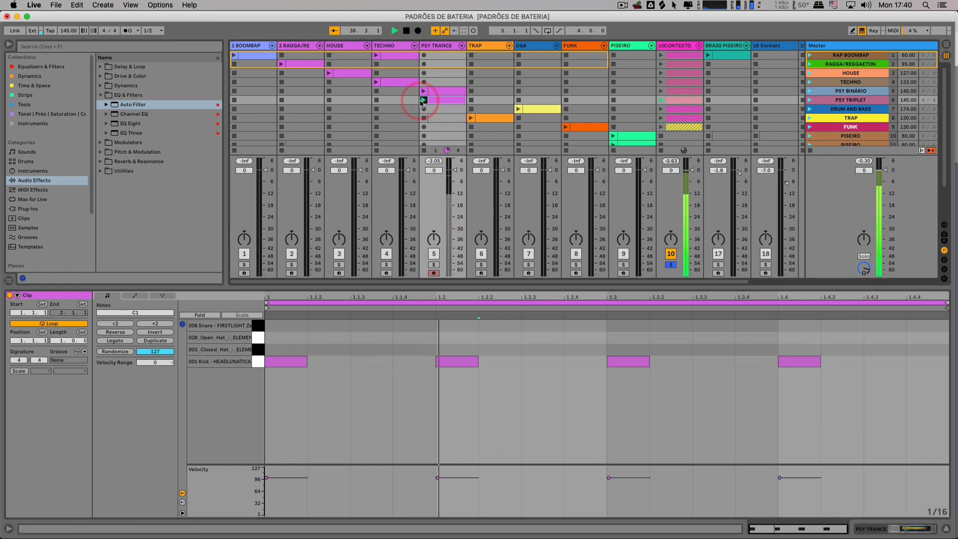
key("space")
double_click(433, 265)
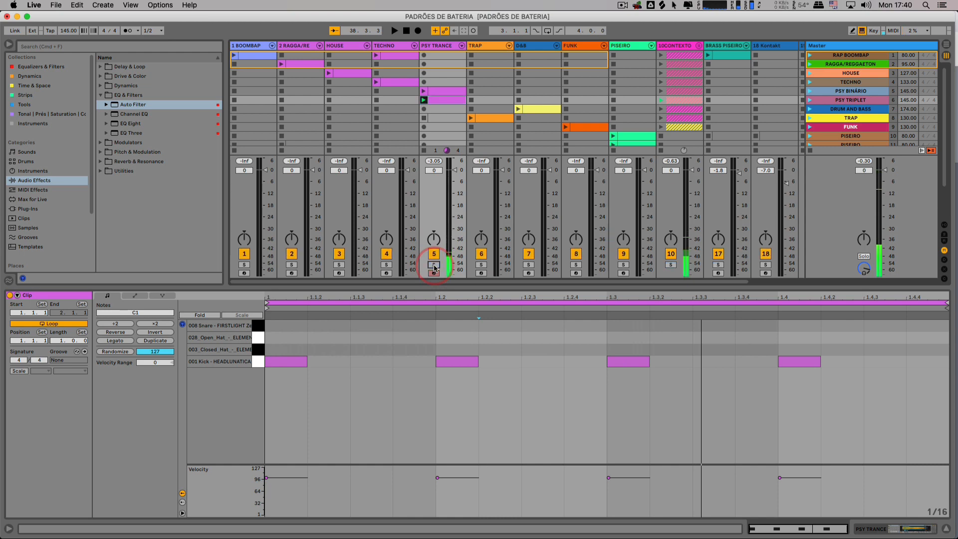
key("space")
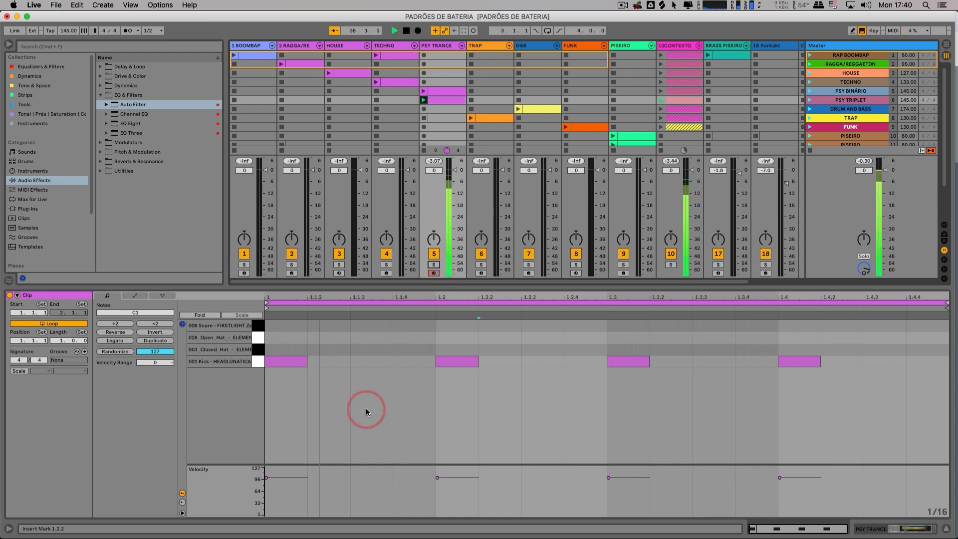
- Try closed-hat notes on every straight sixteenth of the bar against the playing bass, and delete them
left_click(312, 337)
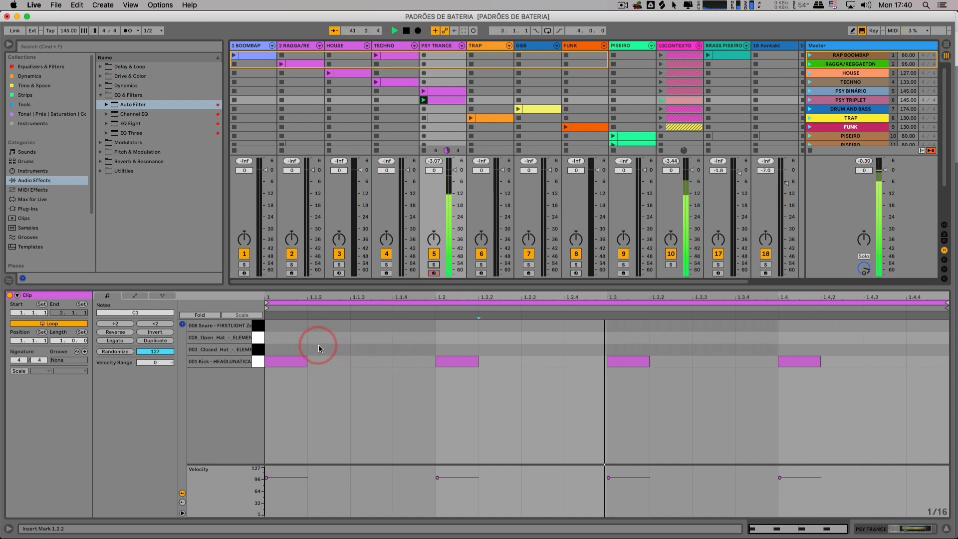
left_click(259, 343)
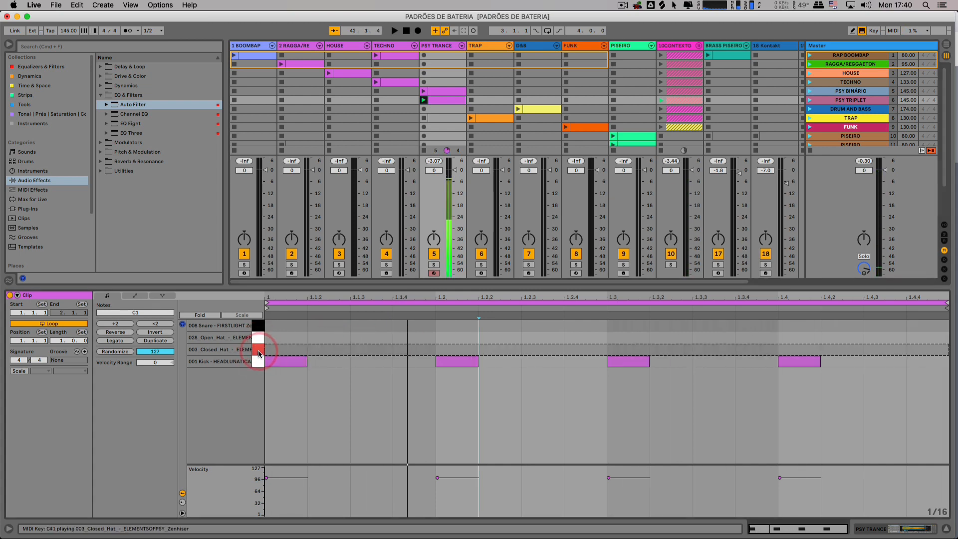
left_click(335, 355)
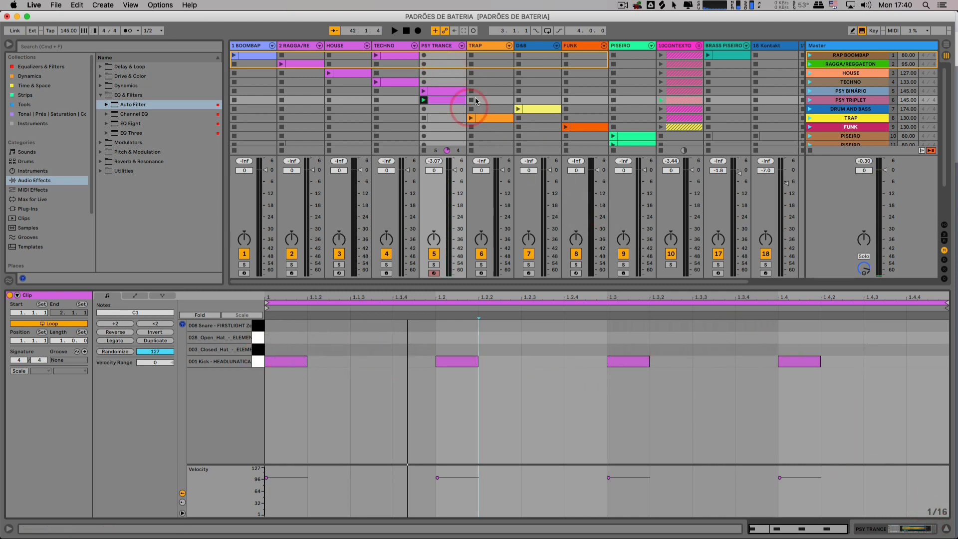
left_click(293, 350)
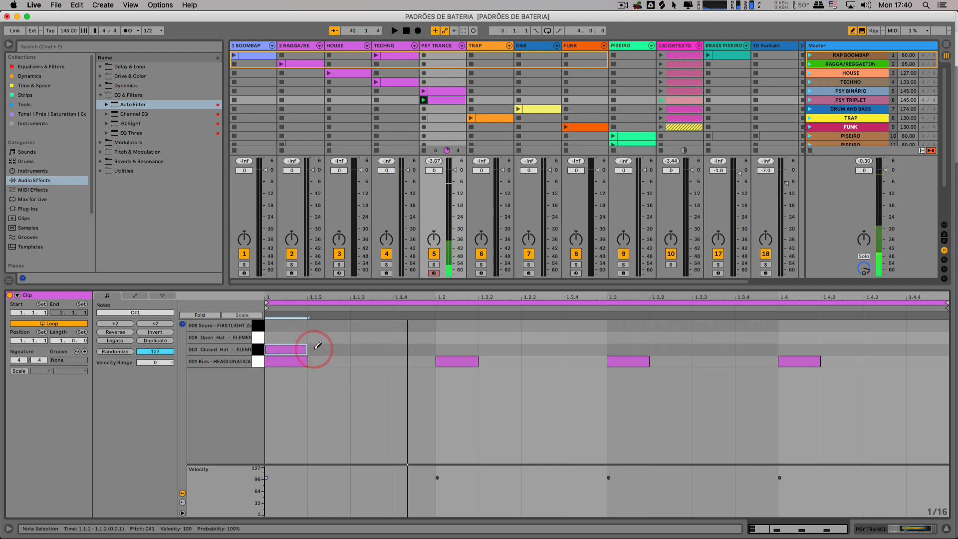
key("b")
key("b")
left_click_drag(320, 348, 918, 344)
key("space")
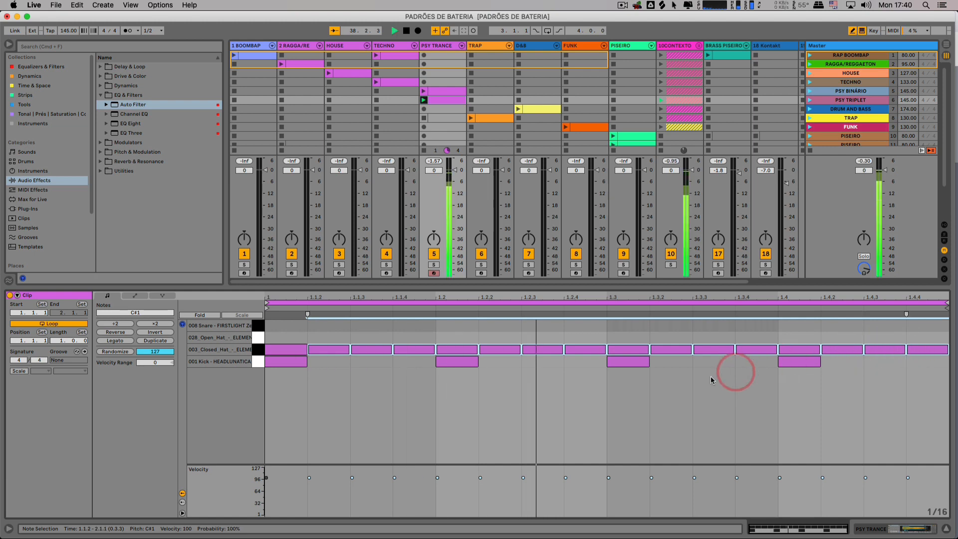
left_click(255, 351)
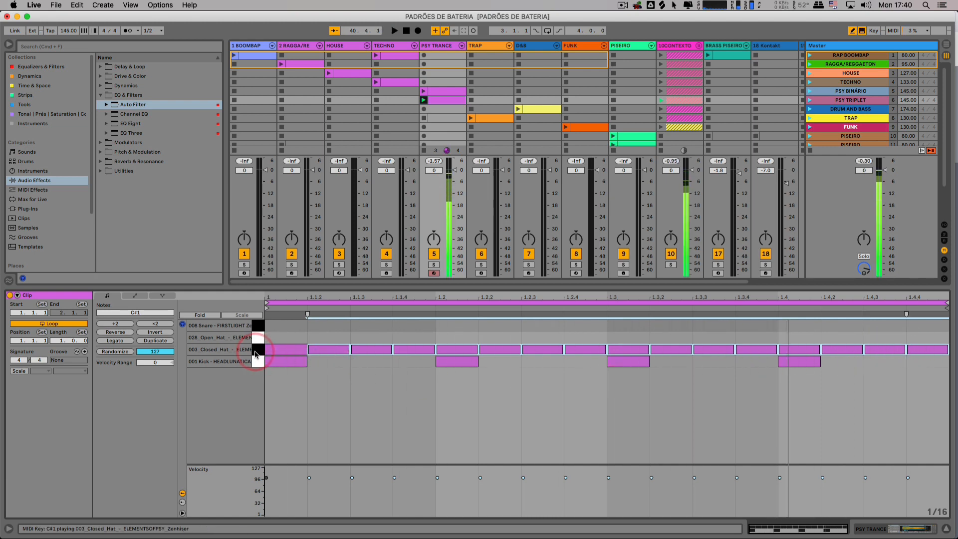
key("Delete")
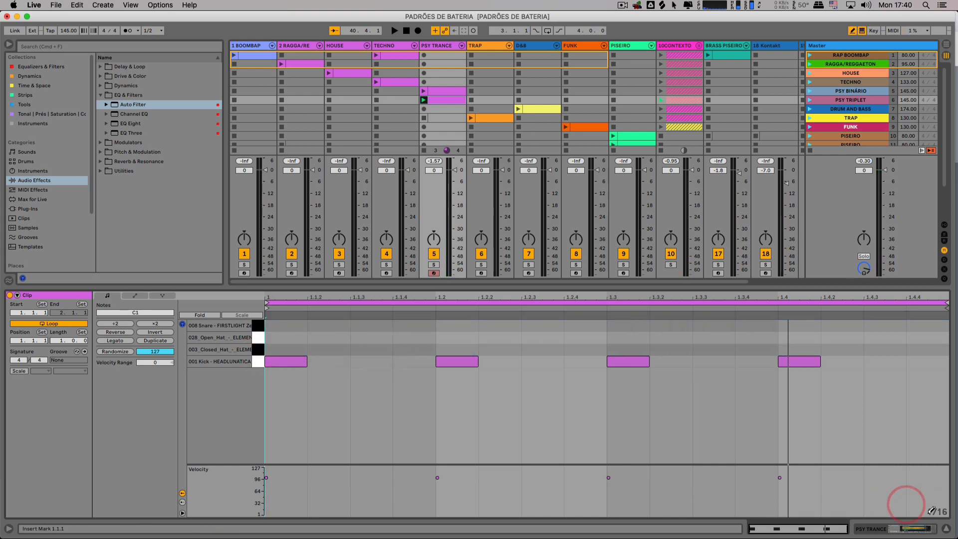
- Set the grid to 1/8 triplet, draw closed-hat notes across the whole bar, and remove the middle one of beat 2
right_click(382, 375)
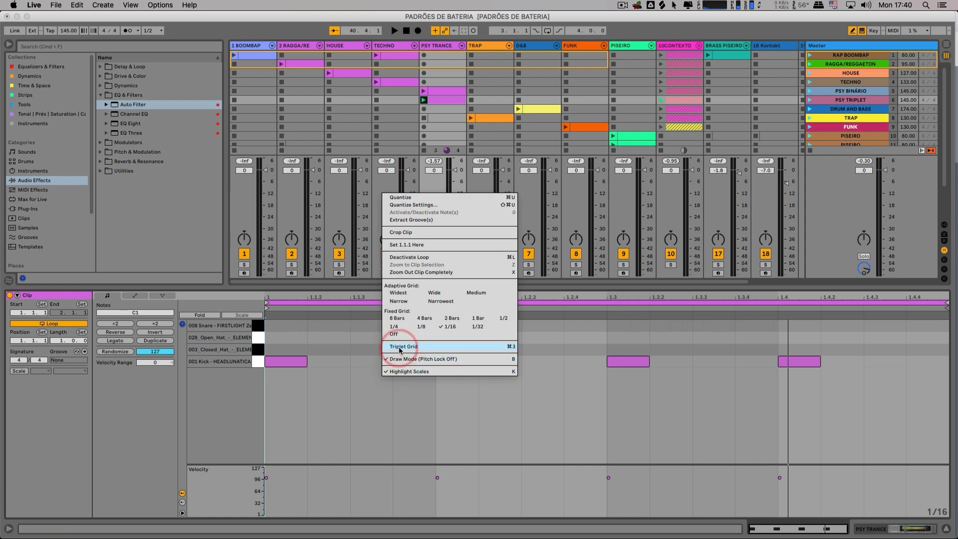
left_click(399, 348)
right_click(375, 363)
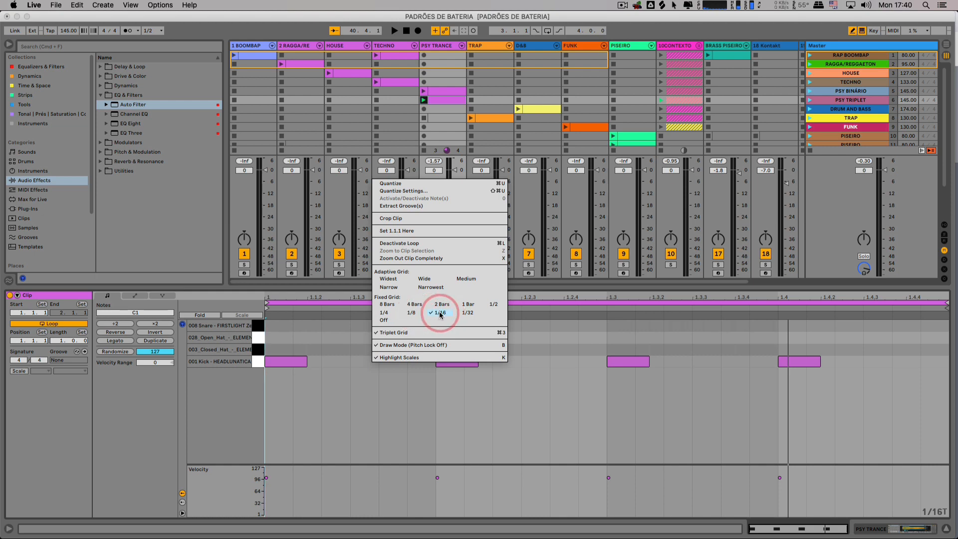
left_click(412, 313)
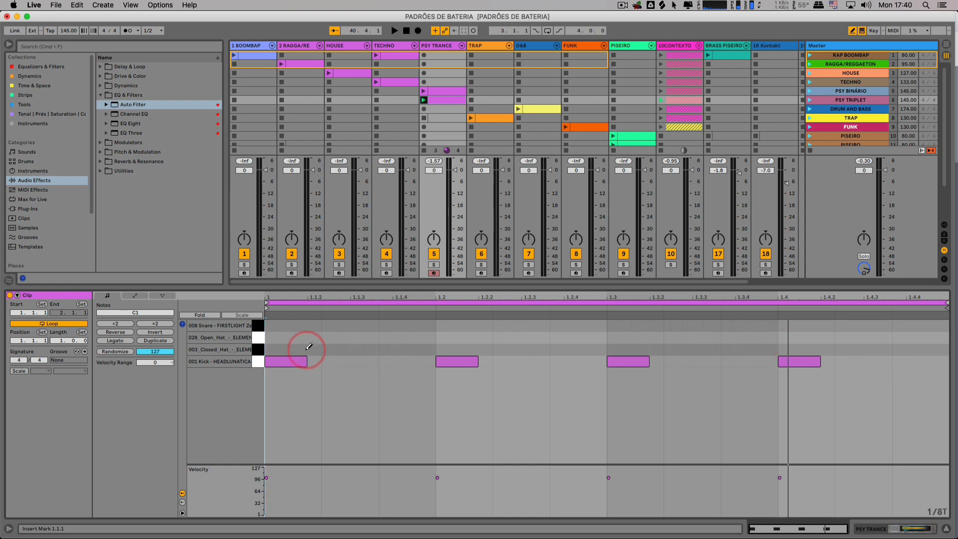
mouse_move(311, 348)
left_mouse_down()
mouse_move(898, 345)
mouse_move(885, 346)
left_mouse_up()
key("space")
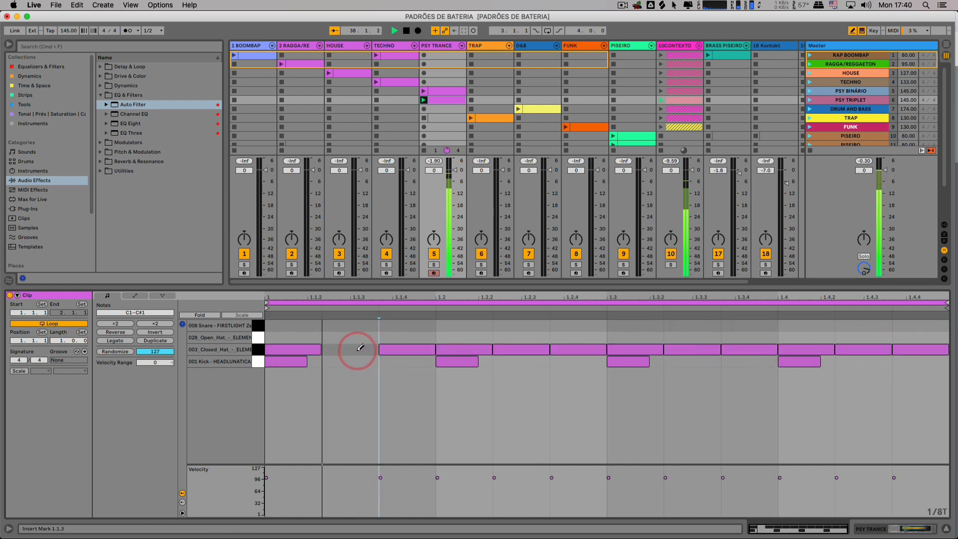
left_click(361, 348)
left_click(525, 349)
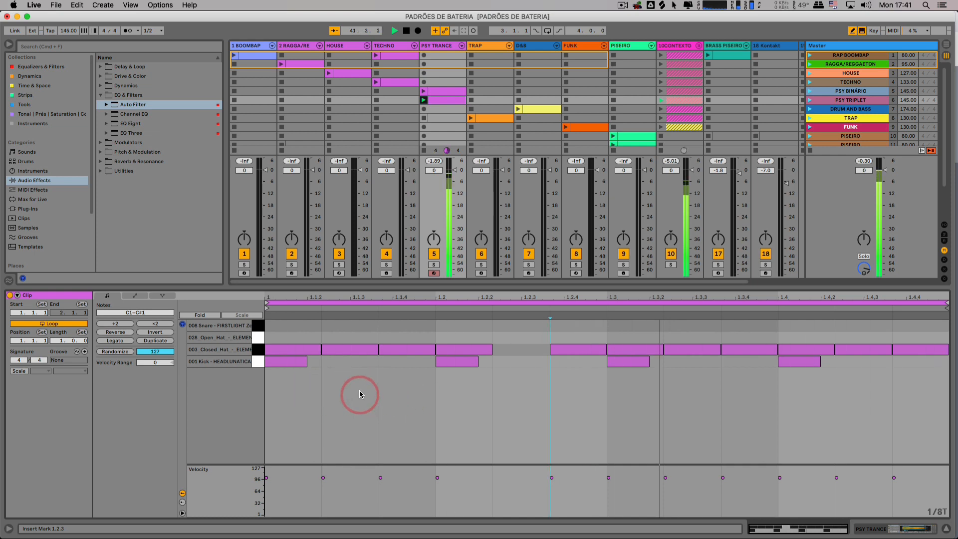
- Try an open-hat note on the last eighth triplet of beat 1, and remove it
left_click(395, 338)
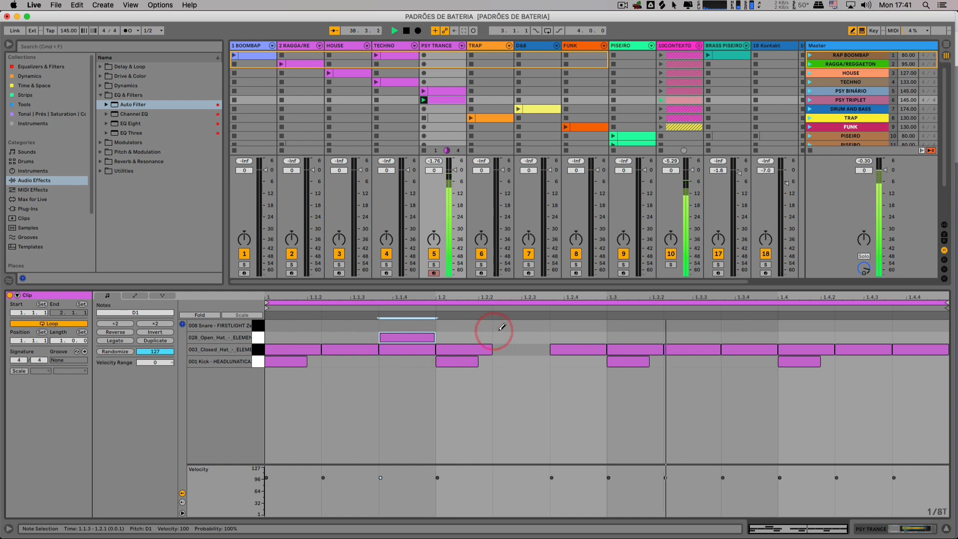
left_click(426, 335)
right_click(436, 333)
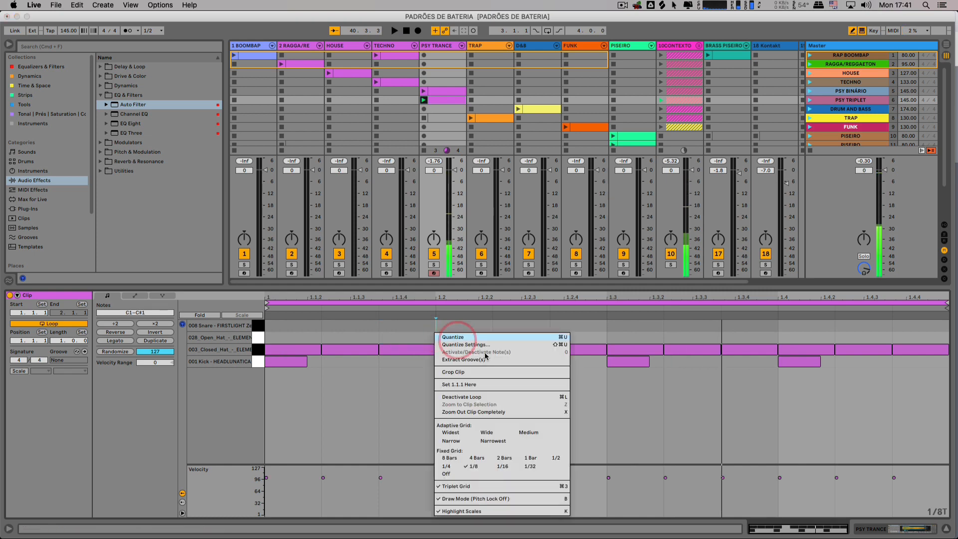
- Draw eighth-triplet snare notes on beats 2 and 4
left_click(464, 325)
left_click(464, 325)
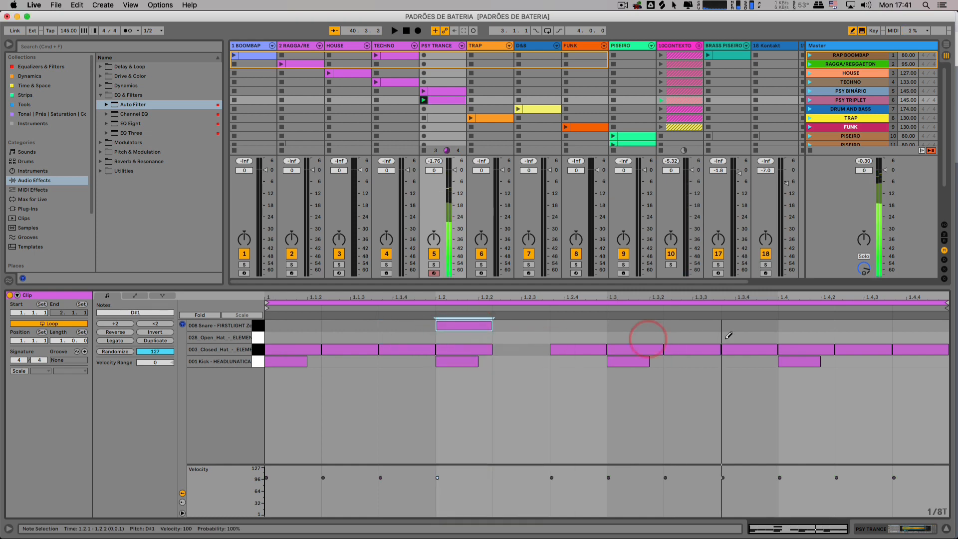
left_click(798, 325)
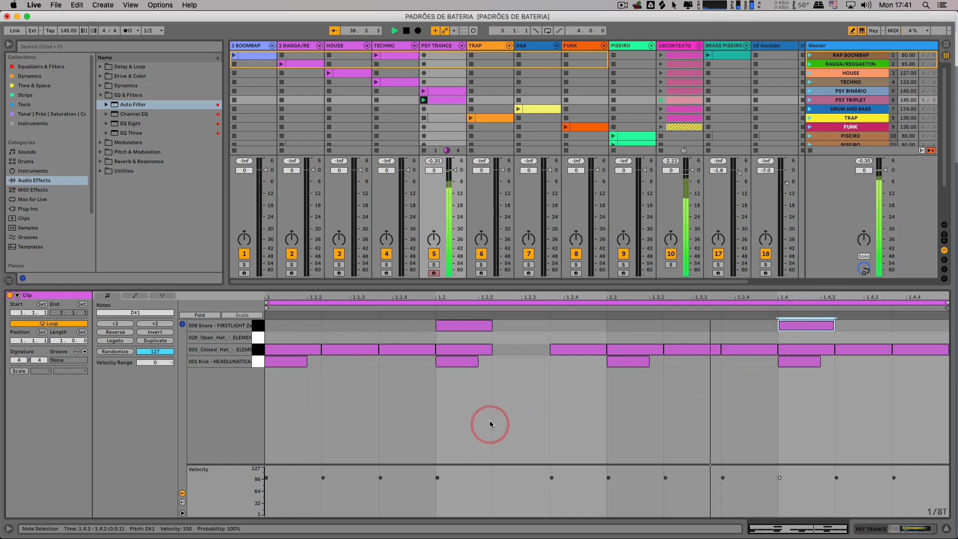
- Audition an open-hat note on beat 1's last triplet together with the snares and bass, and delete it
left_click(394, 337)
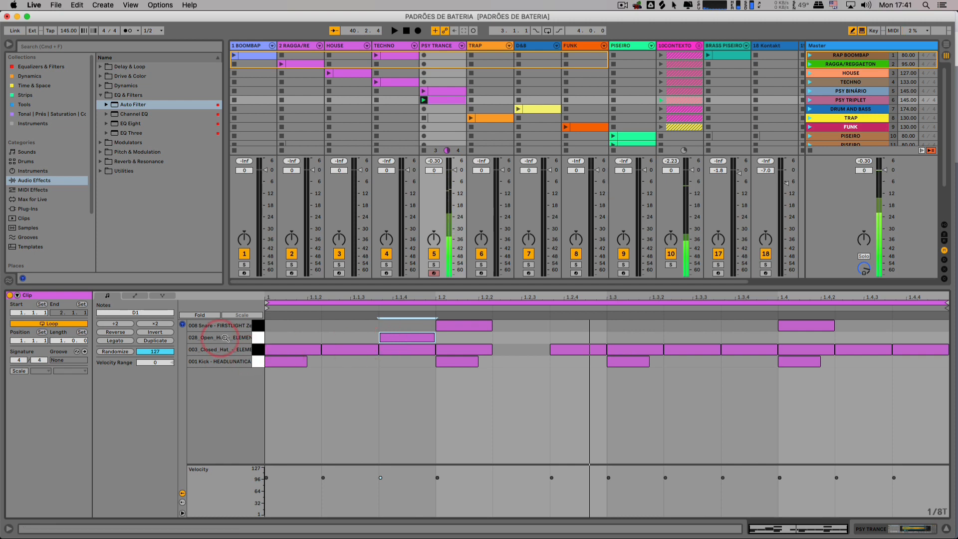
key("space")
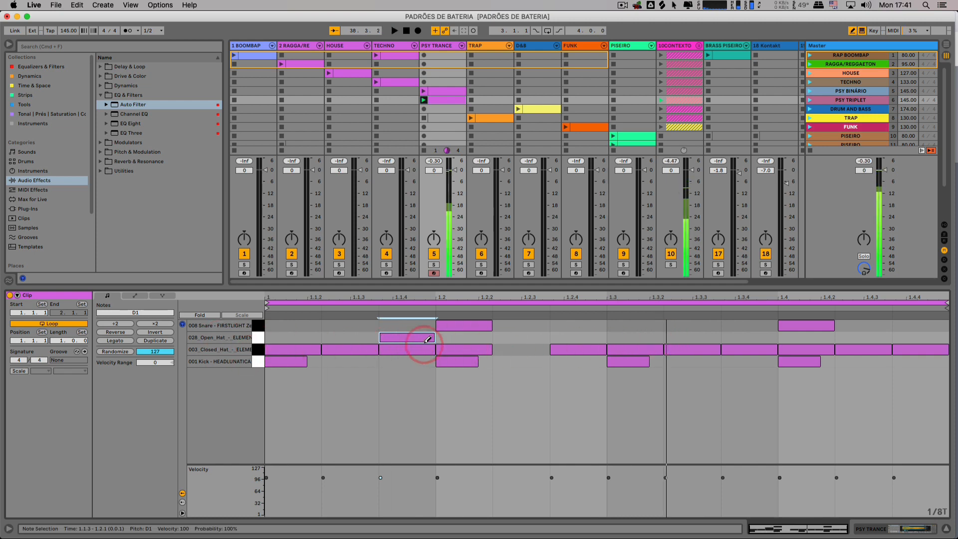
left_click(414, 338)
- Switch to a straight 1/16 grid, draw open-hat notes on the off-beat eighth of all four beats, and audition the pattern
right_click(411, 335)
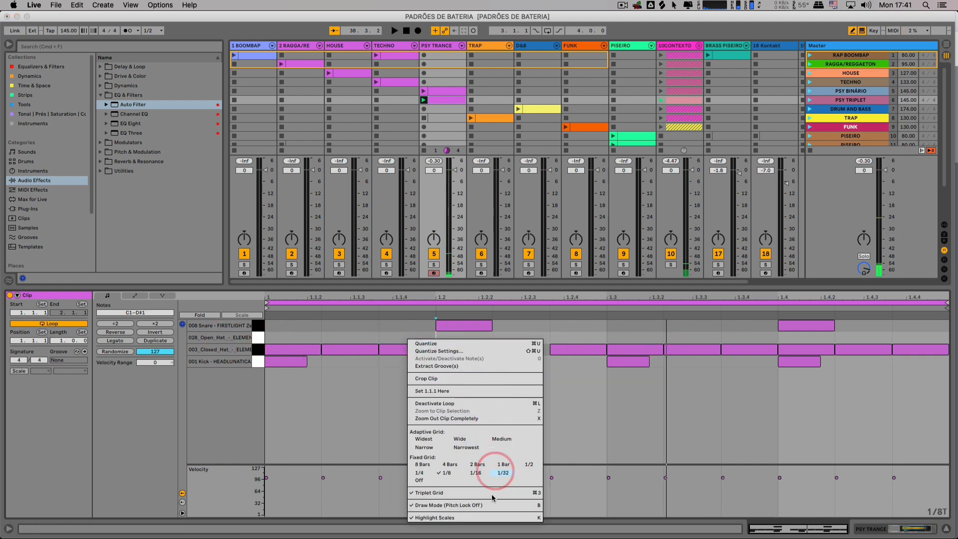
left_click(425, 489)
right_click(369, 335)
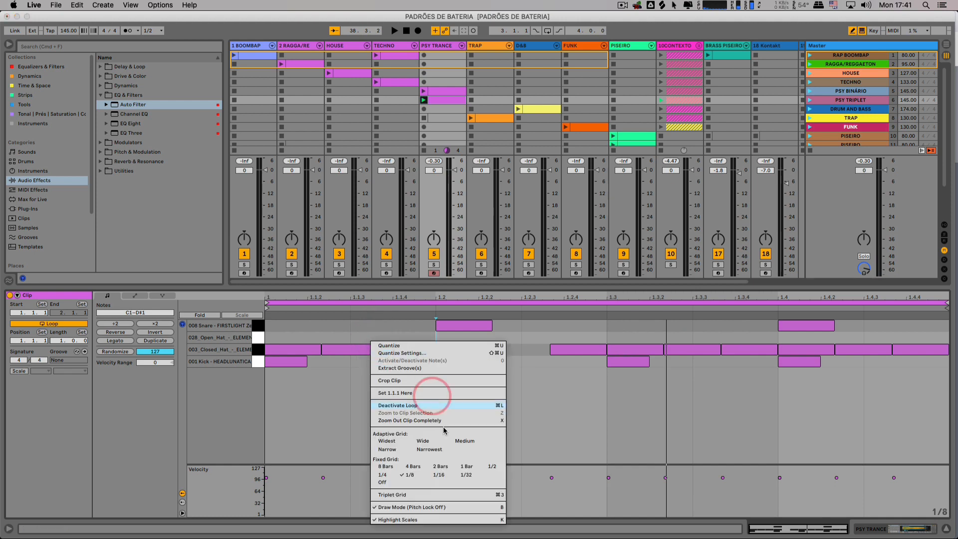
left_click(439, 476)
left_click(371, 337)
left_click(542, 337)
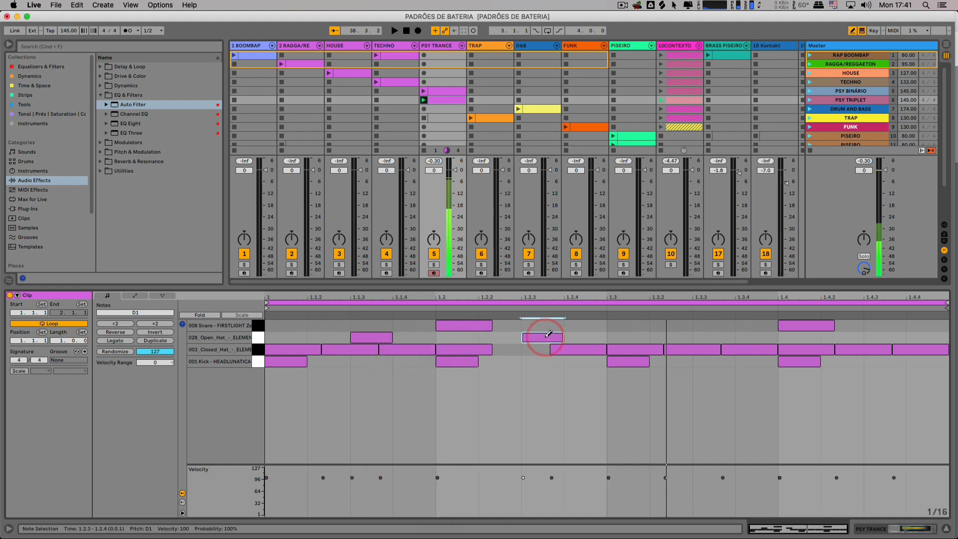
left_click(714, 338)
left_click(870, 337)
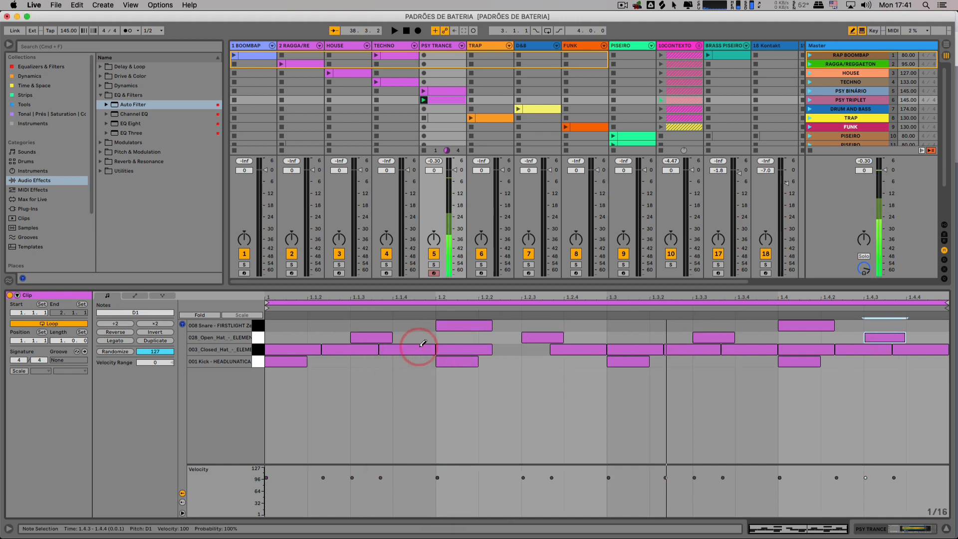
key("space")
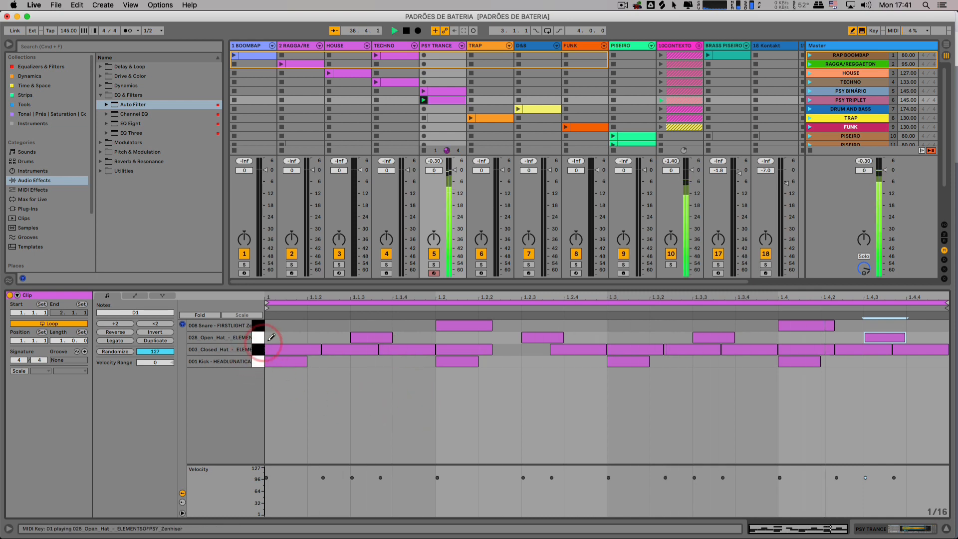
key("space")
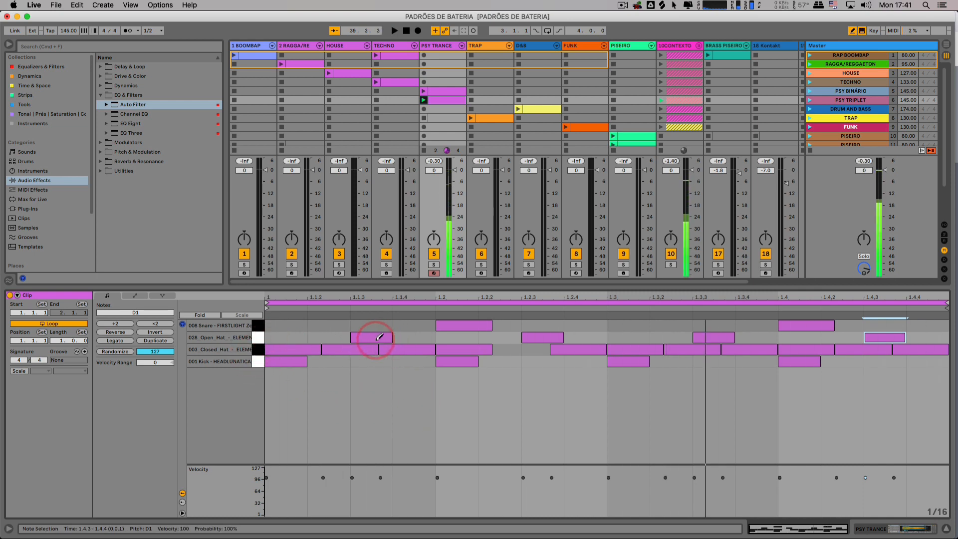
- Using a 1/8 triplet grid, replace beat 1's straight open hat with one on that beat's last triplet
left_click(380, 337)
right_click(376, 339)
right_click(399, 339)
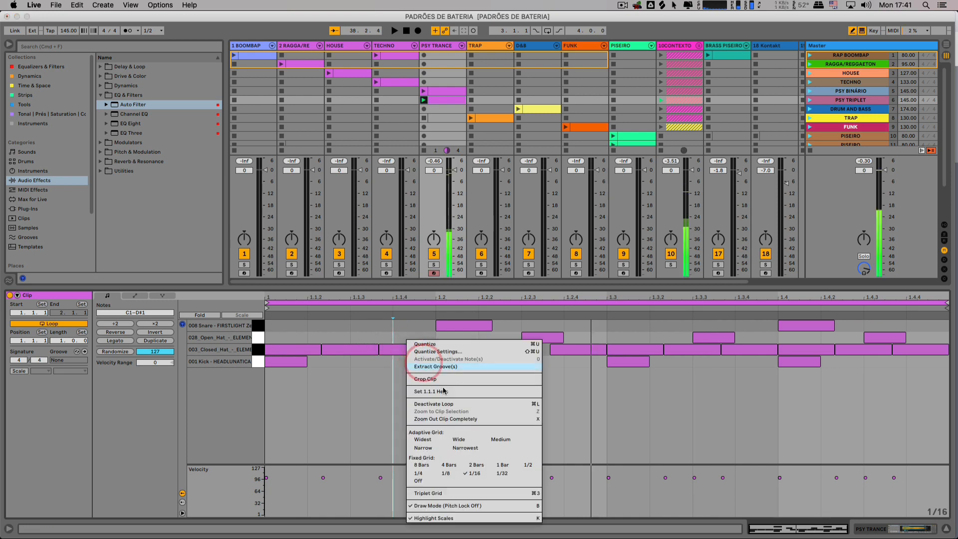
left_click(456, 491)
right_click(395, 338)
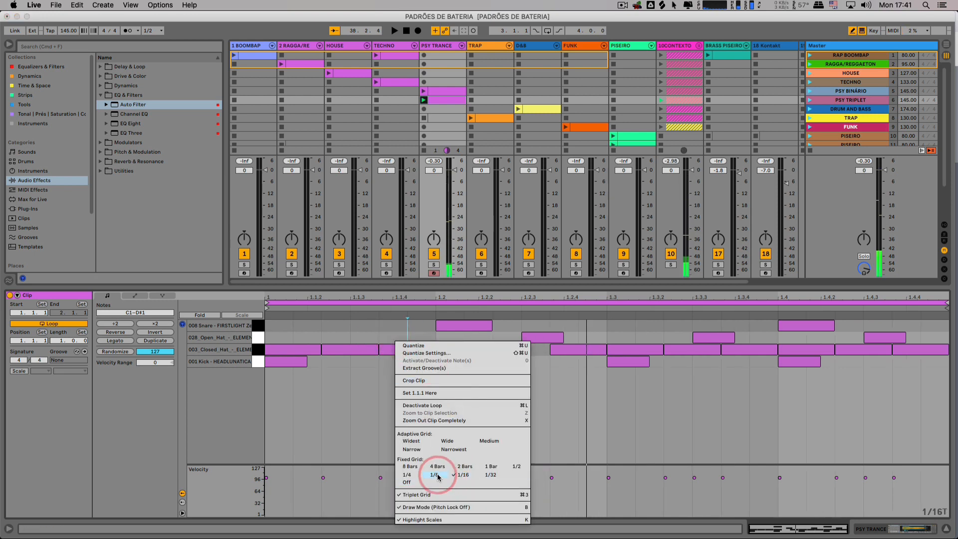
left_click(434, 475)
left_click(415, 337)
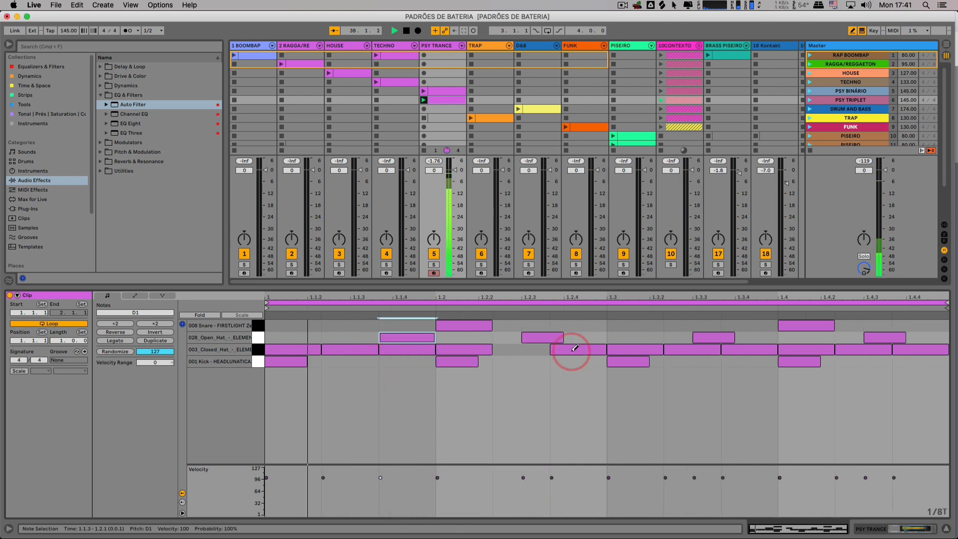
- Replace the straight open hats in beats 2, 3 and 4 with notes on each beat's last eighth triplet
left_click(557, 338)
left_click(573, 337)
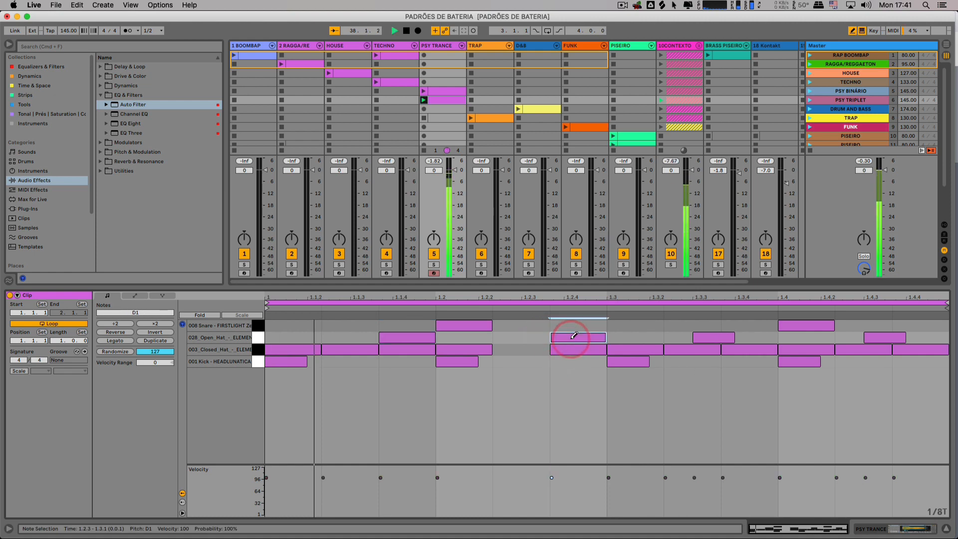
left_click(718, 337)
left_click(745, 337)
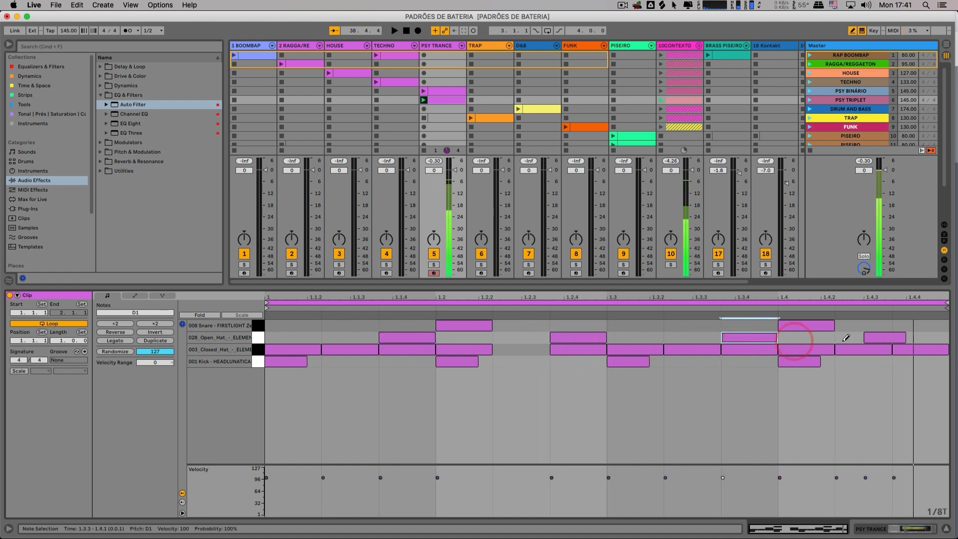
left_click(903, 338)
left_click(923, 337)
left_click(873, 338)
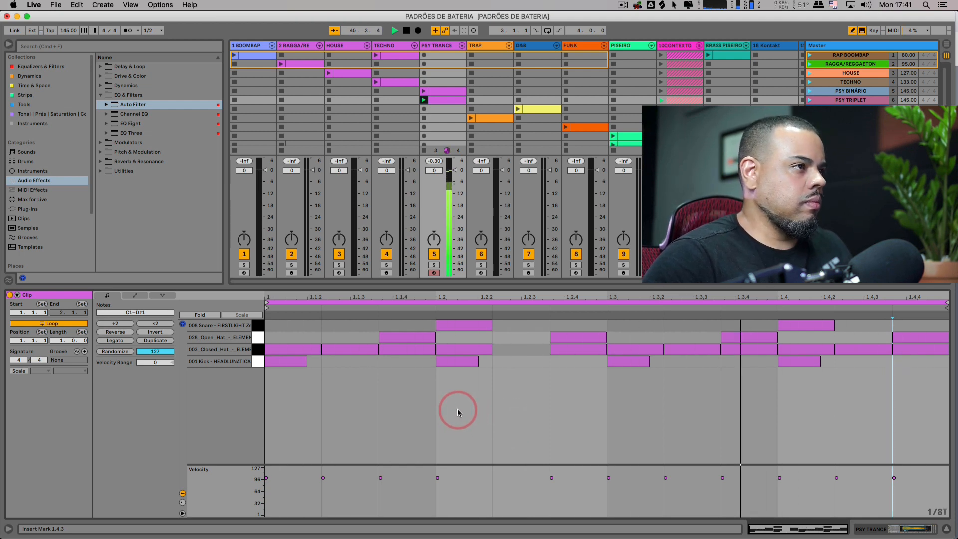
- Move both PSY TRANCE clips down one row and launch the straight-pattern clip in the PSY TRIPLET row
left_click(442, 110)
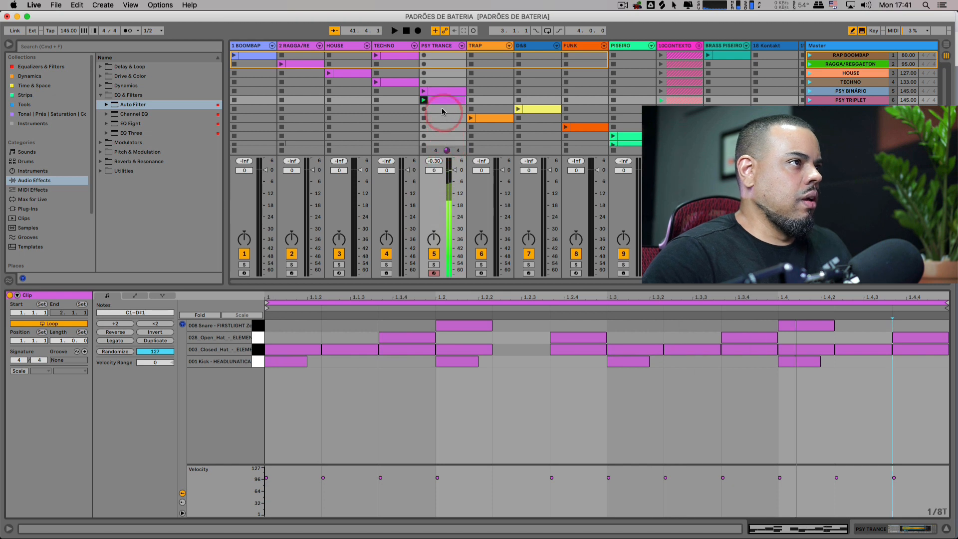
mouse_move(441, 99)
left_mouse_down()
mouse_move(446, 111)
mouse_move(449, 101)
left_mouse_up()
left_click(424, 100)
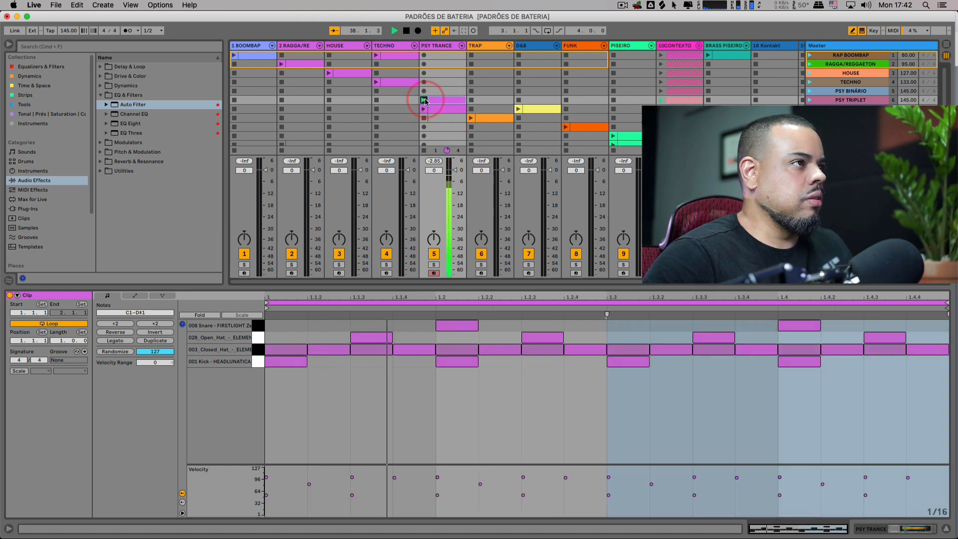
- Return both PSY TRANCE clips to their original rows and launch the triplet-pattern clip for comparison
left_click(445, 103)
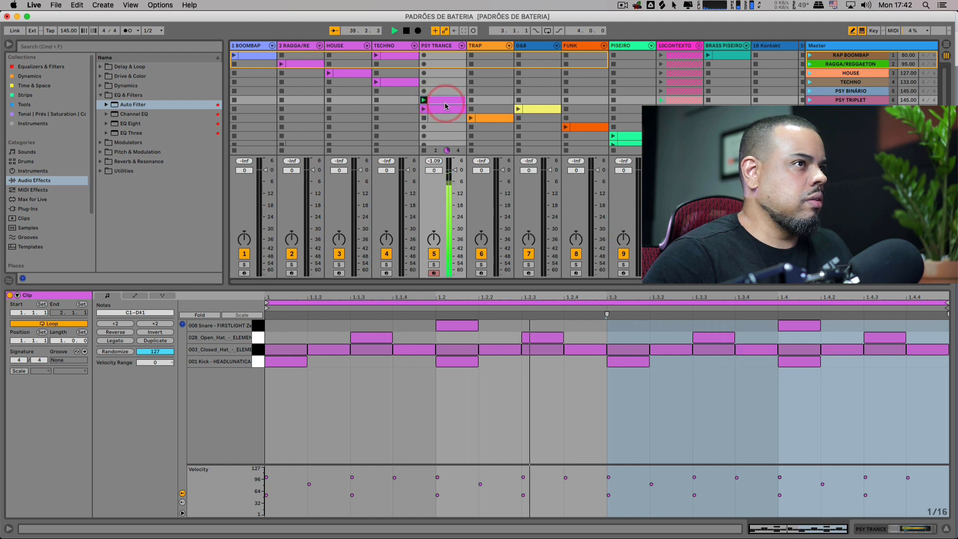
left_click_drag(446, 101, 449, 99)
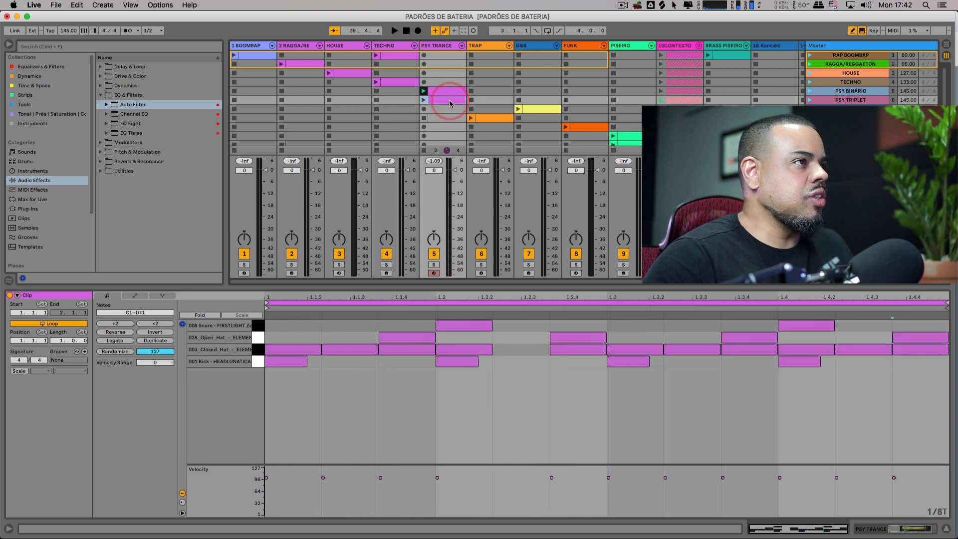
left_click(423, 100)
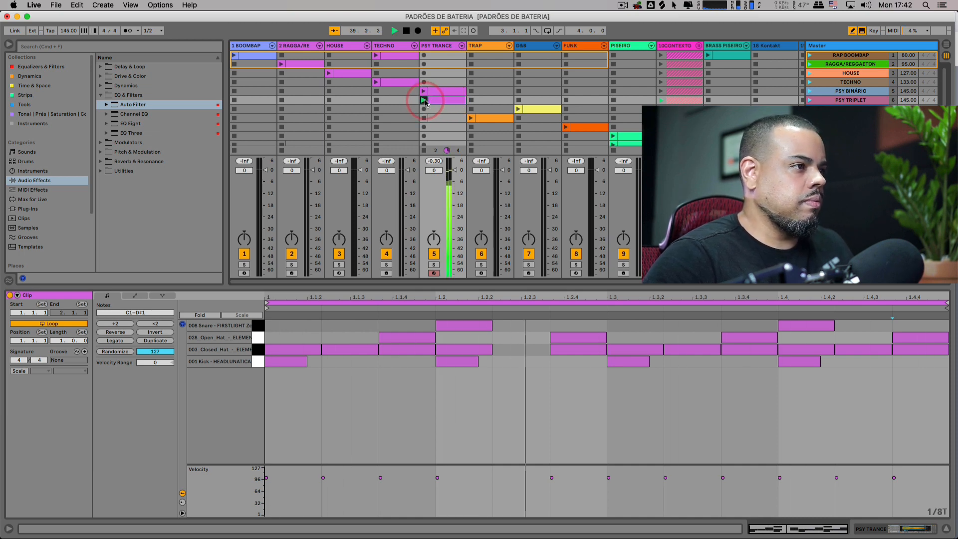
left_click(478, 357)
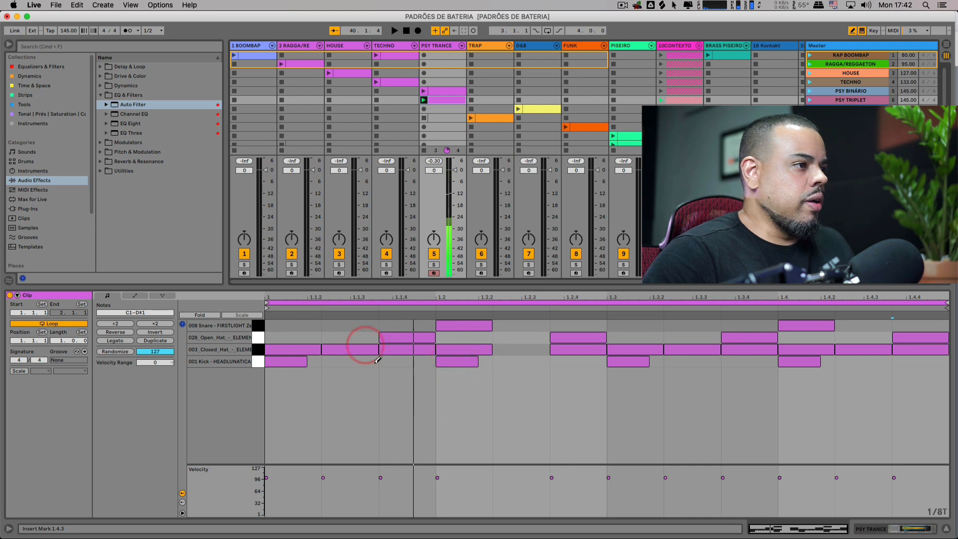
- Select all notes in the triplet clip and delete them
left_click(384, 393)
key("super+a")
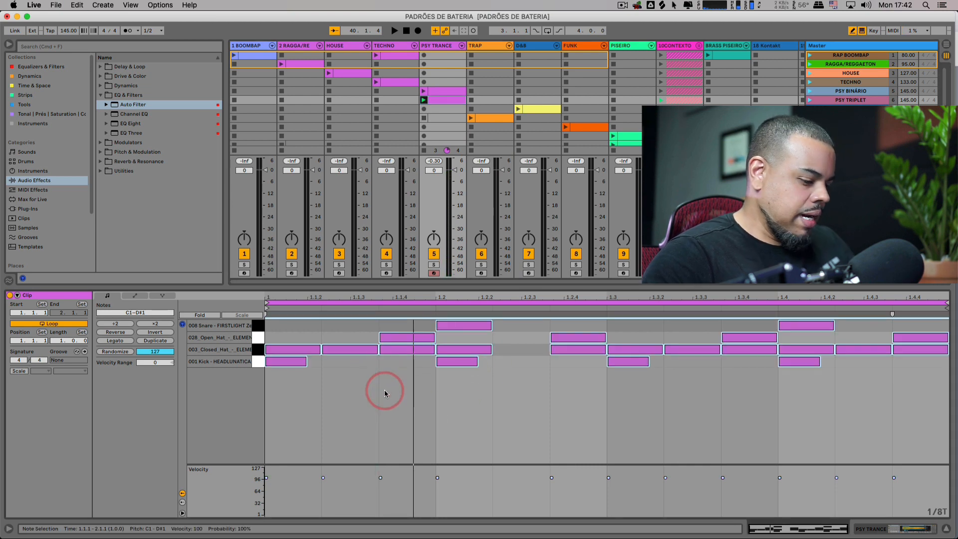
key("Delete")
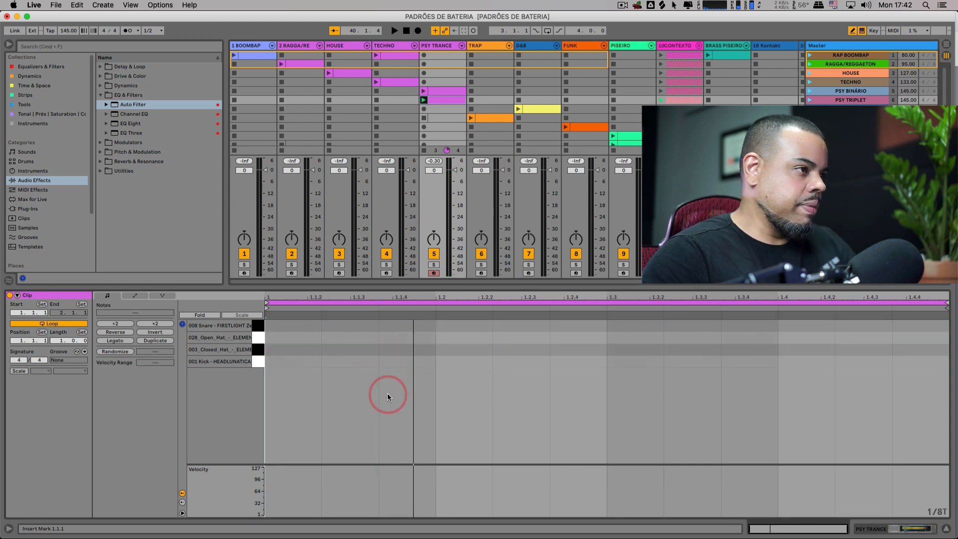
- Set the grid to straight 1/16 and draw one kick note on each of the four beats
right_click(287, 360)
left_click(336, 332)
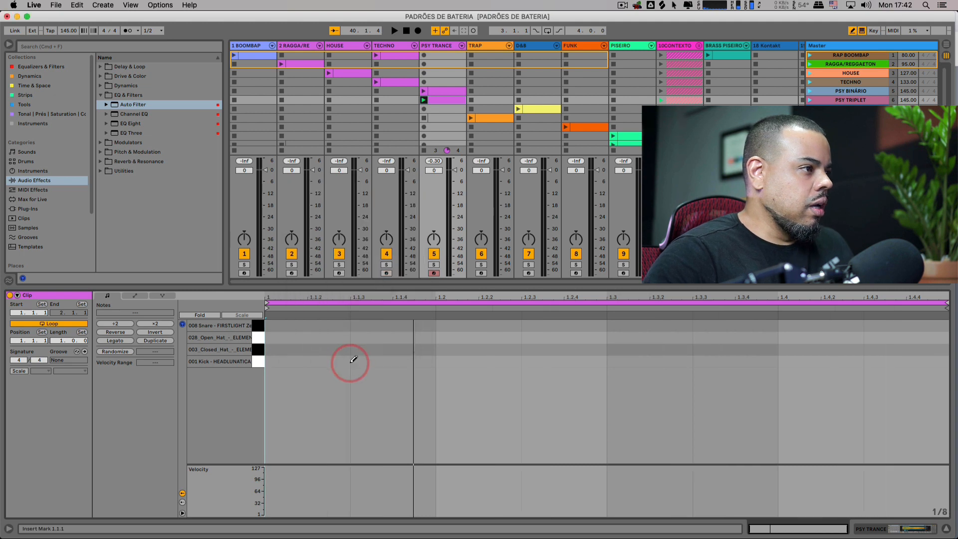
right_click(363, 363)
left_click(432, 315)
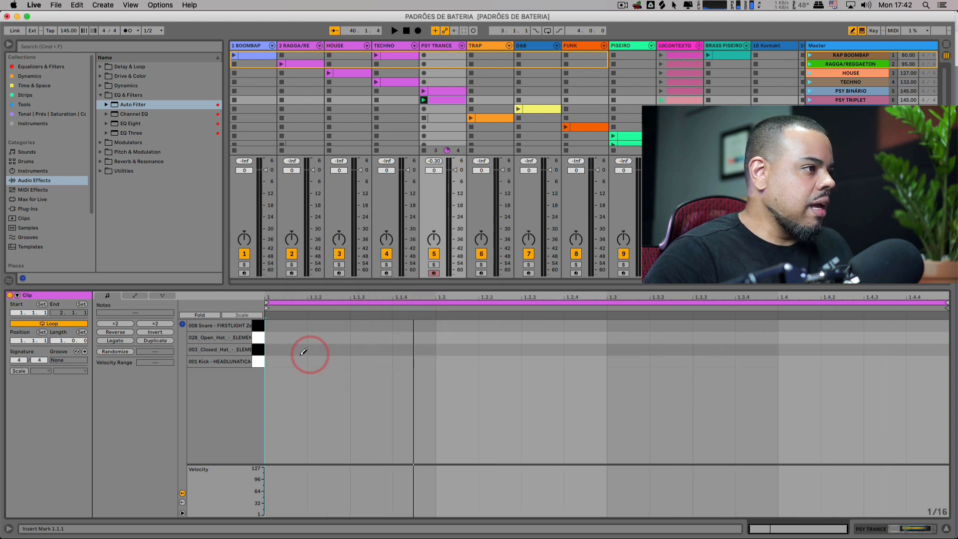
left_click(304, 359)
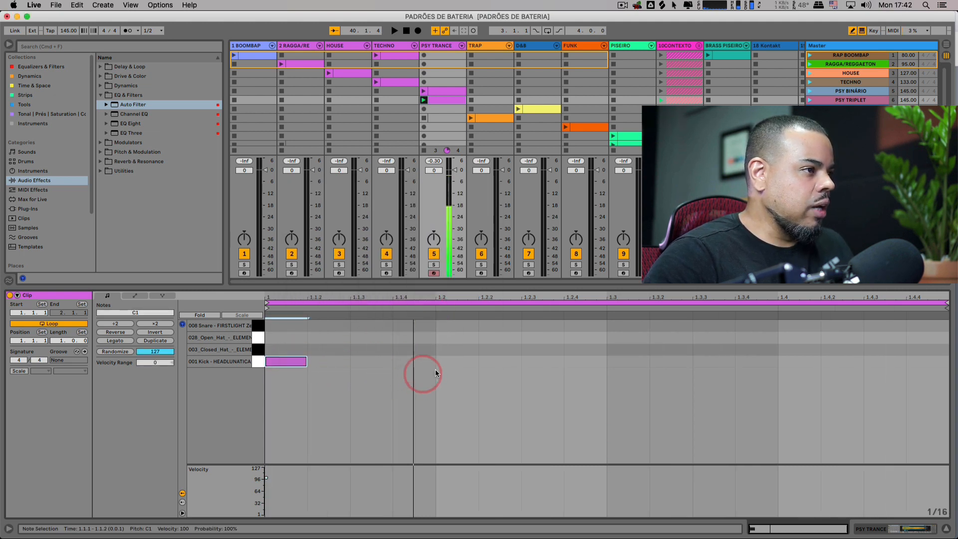
left_click(452, 360)
left_click(631, 361)
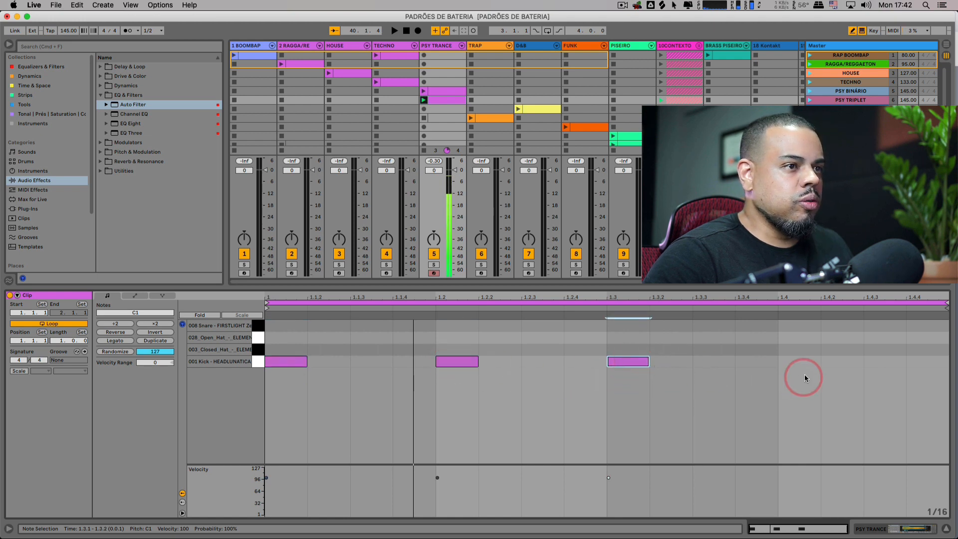
left_click(808, 360)
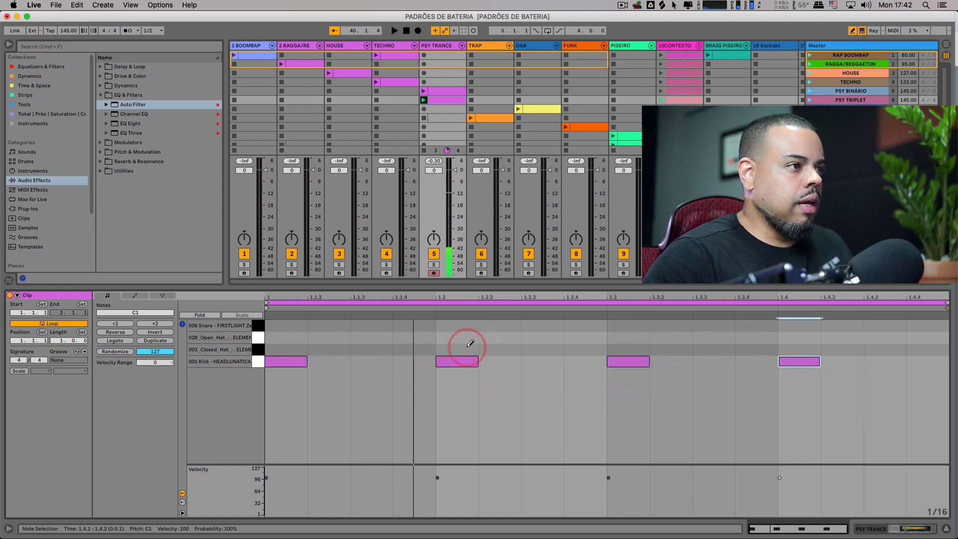
- Draw sixteenth snare notes on beats 2 and 4, removing the stray closed-hat note from beat 2
left_click(458, 349)
left_click(455, 326)
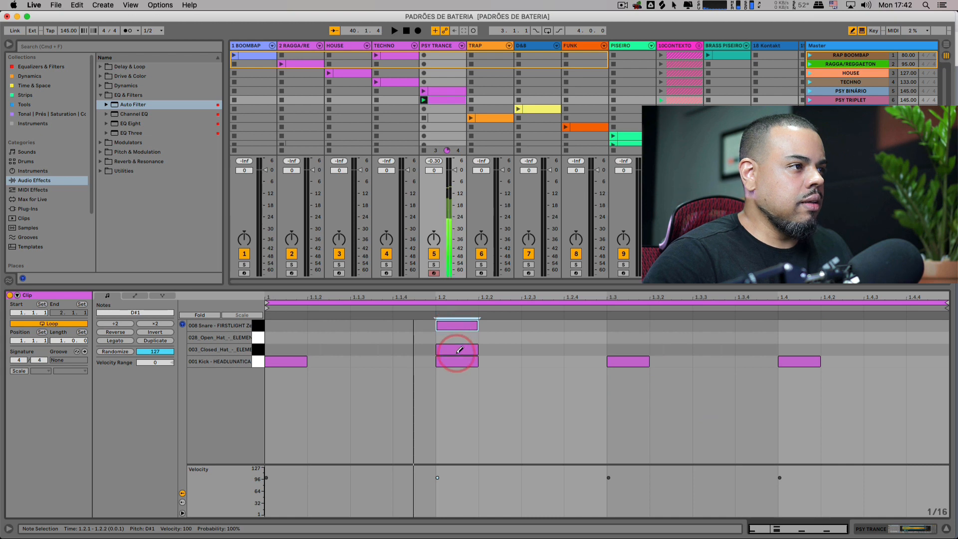
left_click(458, 350)
left_click(794, 326)
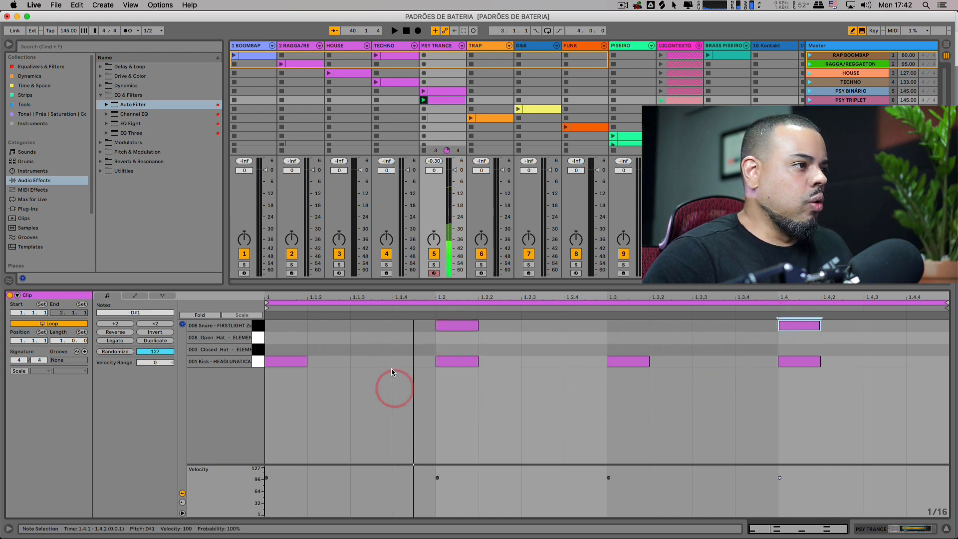
- Set the grid to 1/8 triplets and fill the closed-hat row across the bar, replacing the stray open-hat note on beat 4
right_click(348, 351)
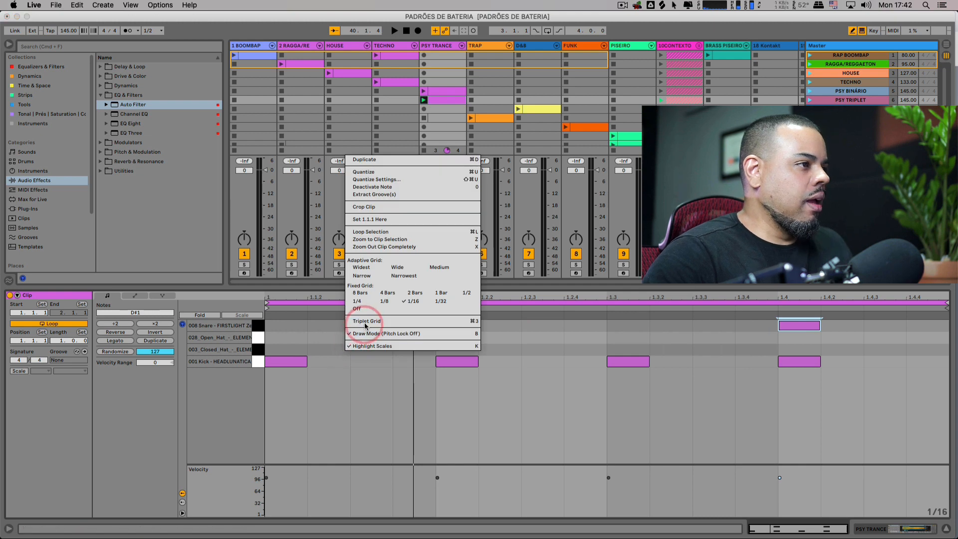
left_click(385, 301)
right_click(354, 360)
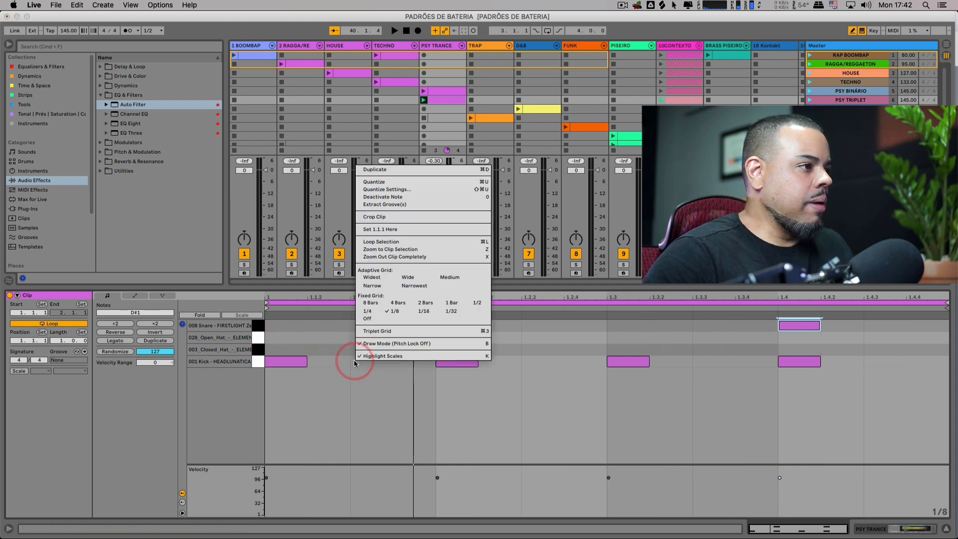
left_click(373, 330)
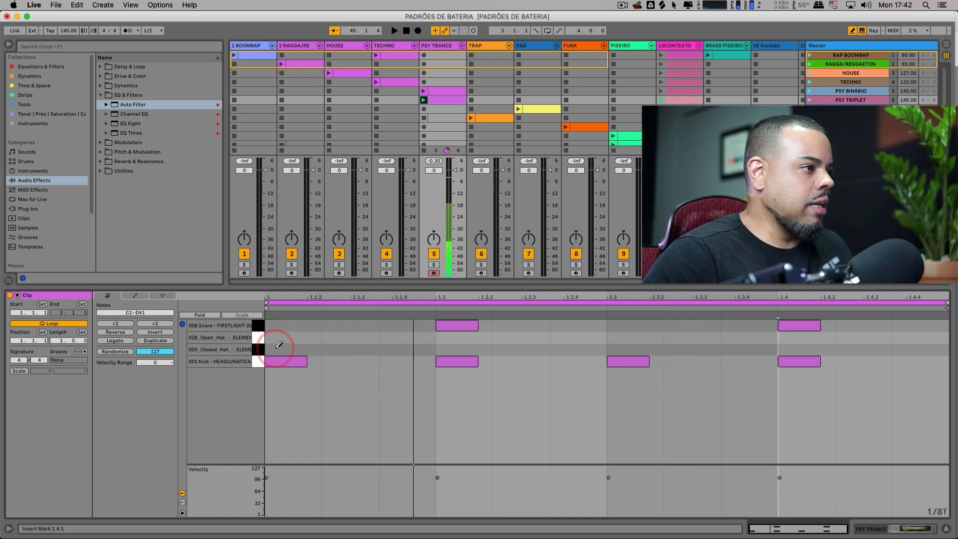
left_click_drag(279, 349, 393, 347)
left_click_drag(471, 349, 924, 346)
left_click(639, 346)
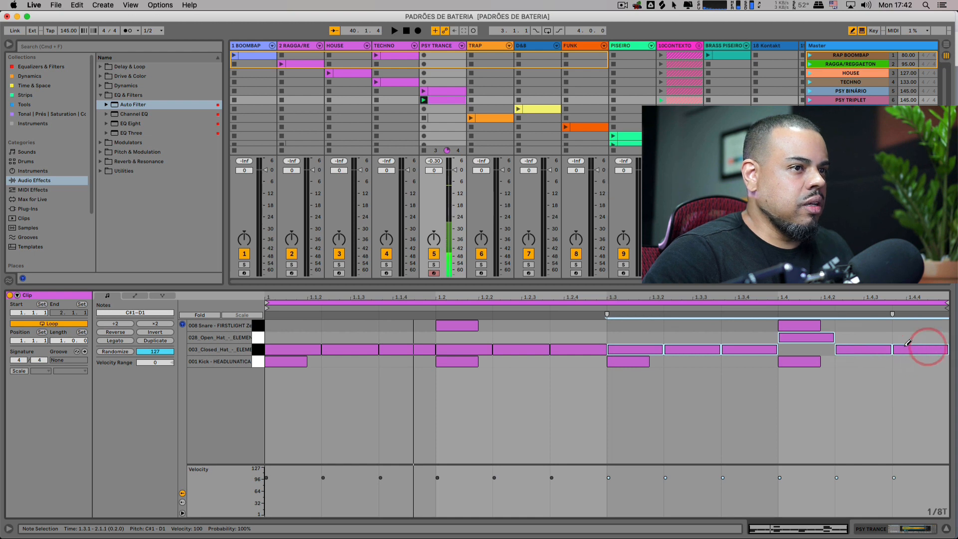
left_click(824, 339)
left_click(802, 349)
- Play the triplet pattern and remove the closed-hat note on the second triplet of beat 2, stopping playback after listening
key("space")
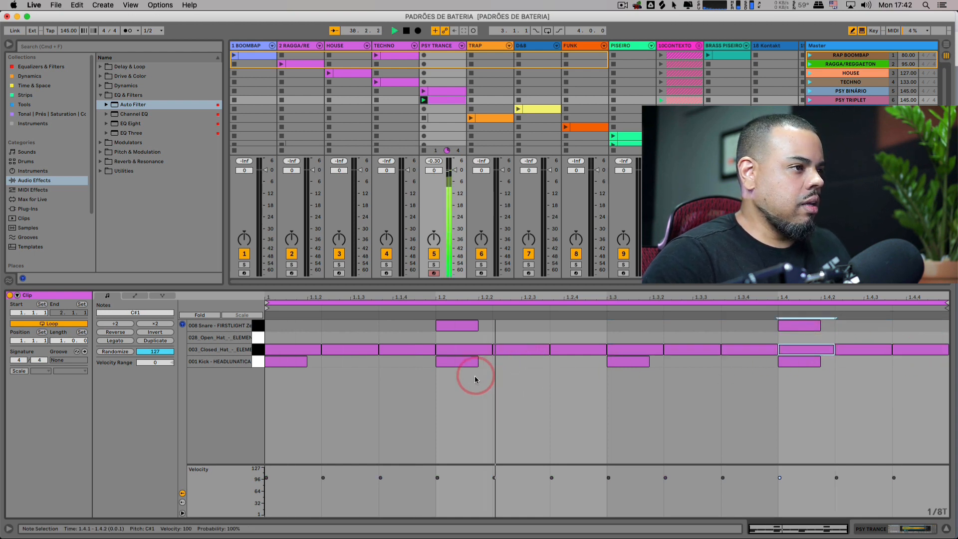
left_click(526, 349)
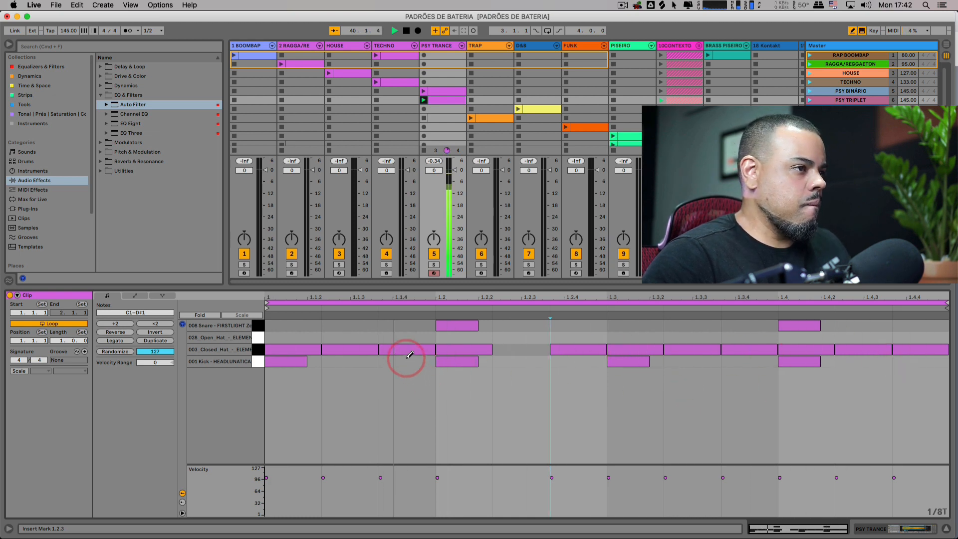
key("space")
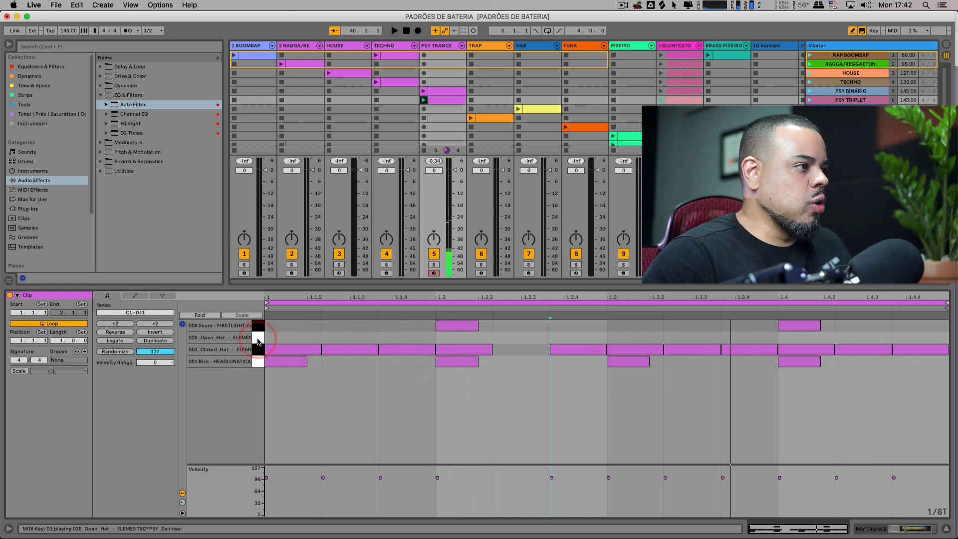
- Draw an open-hat note on the last triplet of each of the four beats and play the finished psytrance pattern
left_click(408, 338)
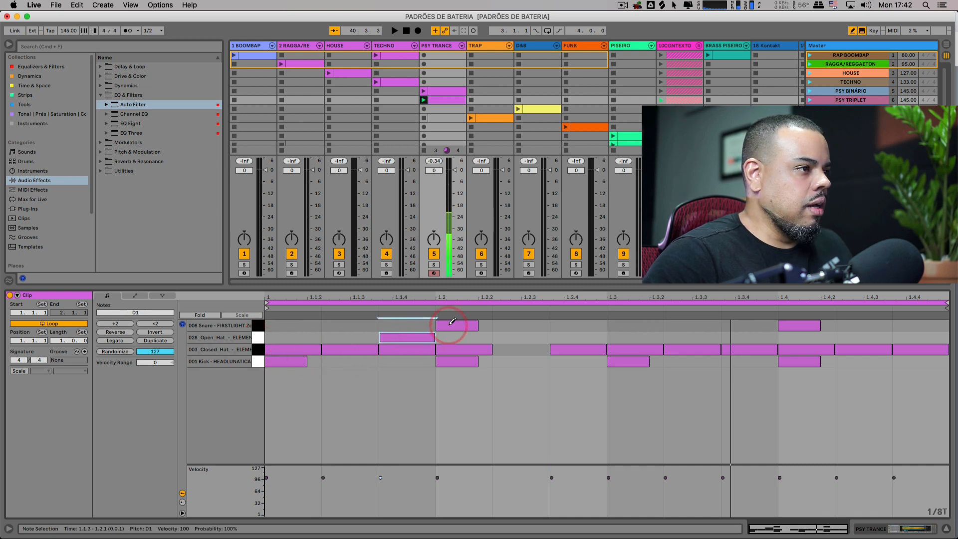
left_click(579, 338)
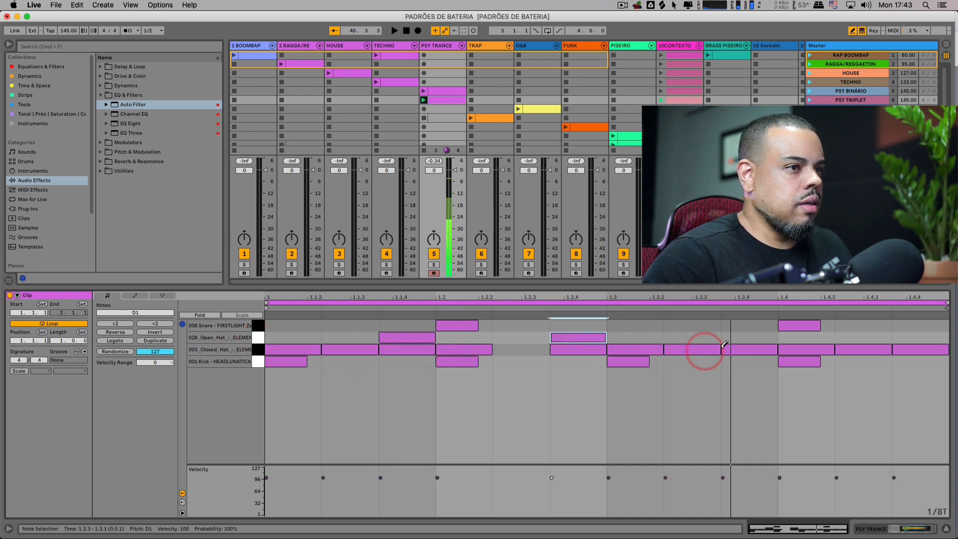
left_click(755, 337)
left_click(908, 337)
key("space")
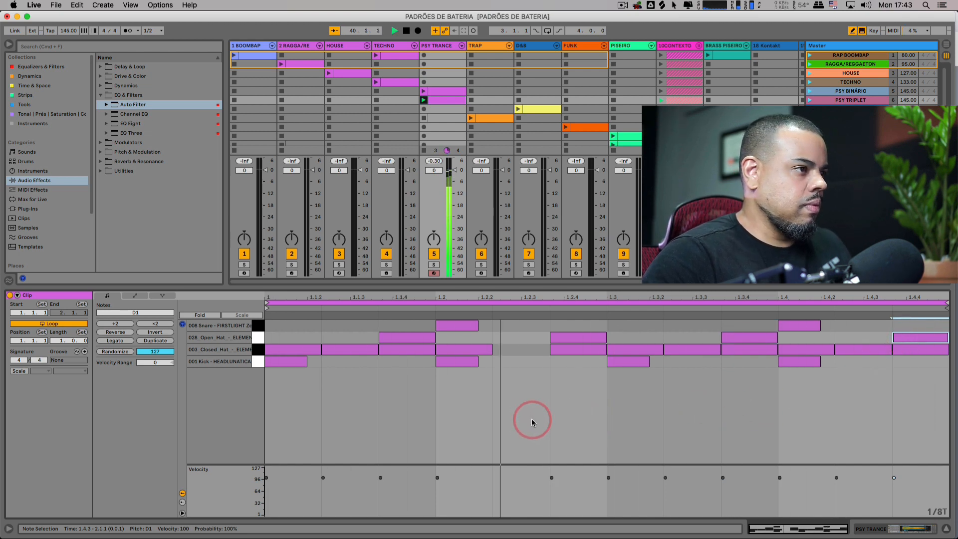
key("space")
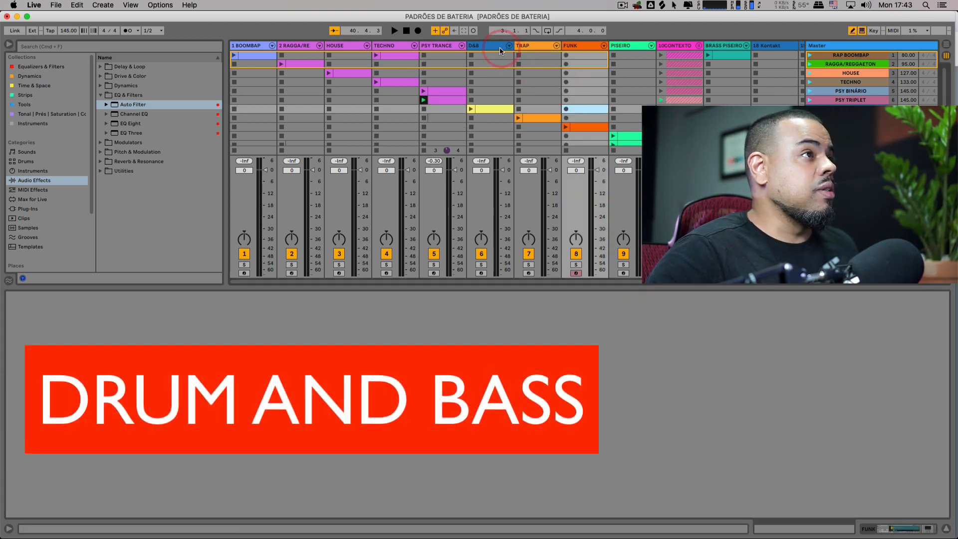
- Open the yellow D&B clip's notes and inspect the DRUM AND BASS scene's tempo setting
left_click(487, 45)
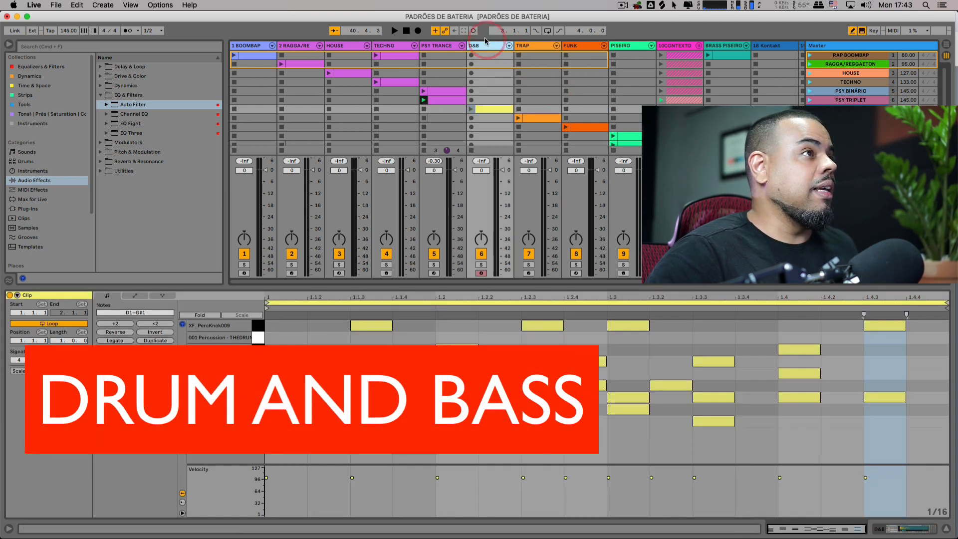
left_click(482, 114)
left_click(423, 102)
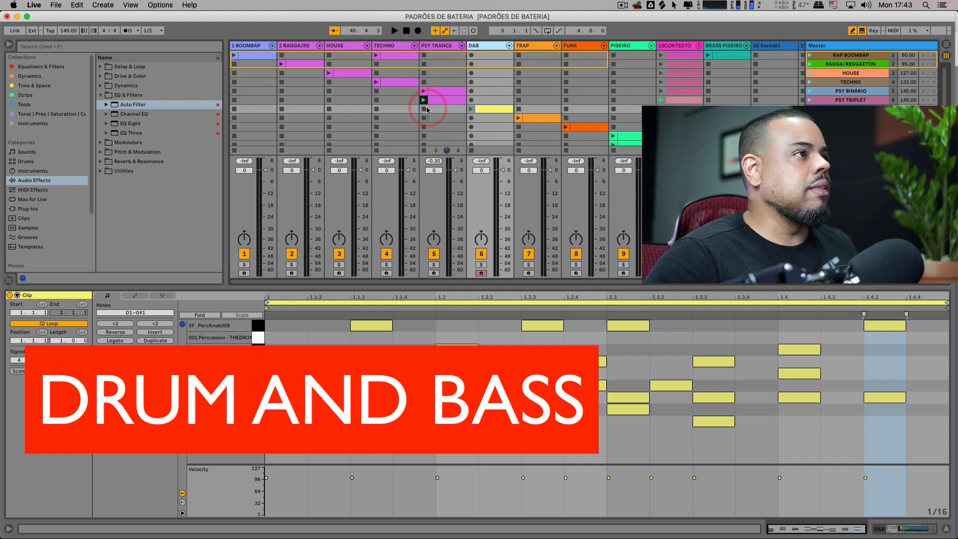
left_click(857, 88)
left_click(850, 99)
left_click(849, 109)
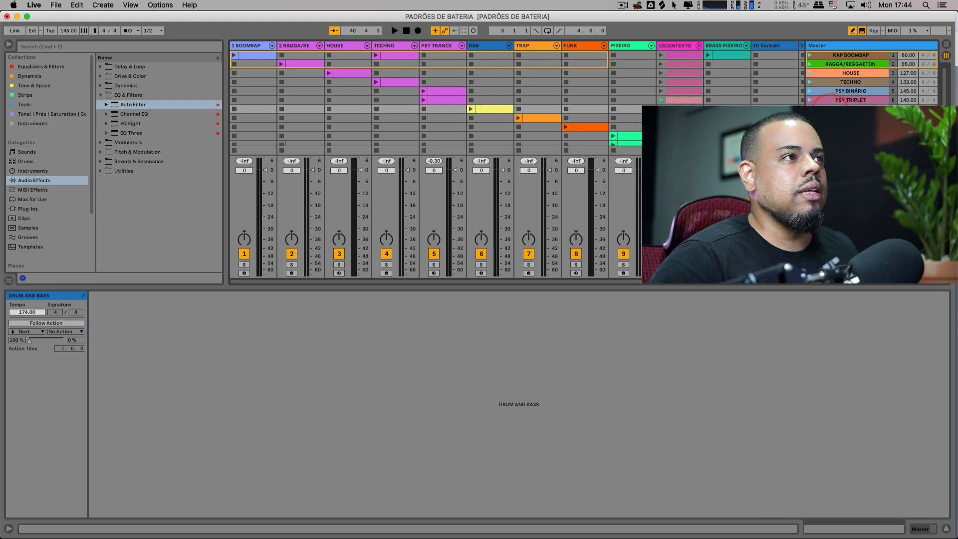
left_click(499, 111)
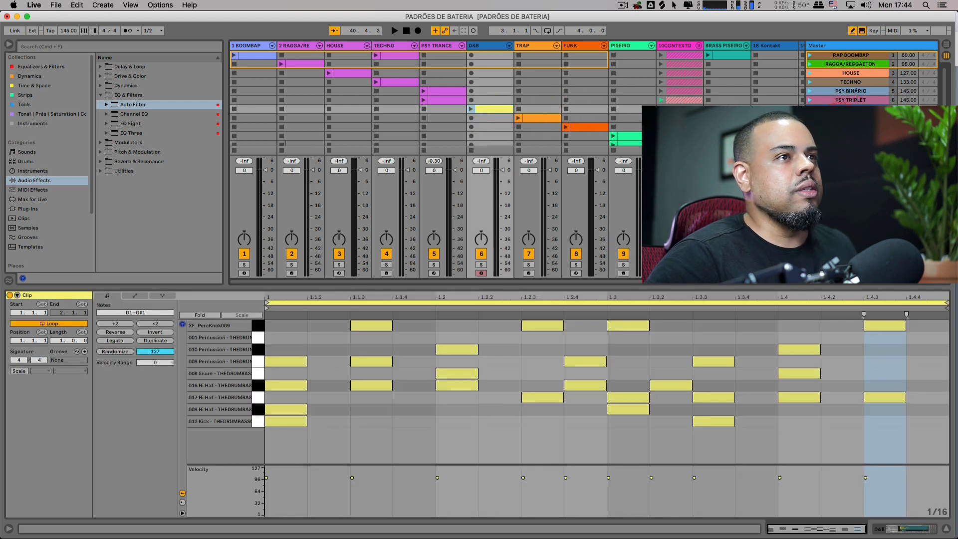
left_click(906, 108)
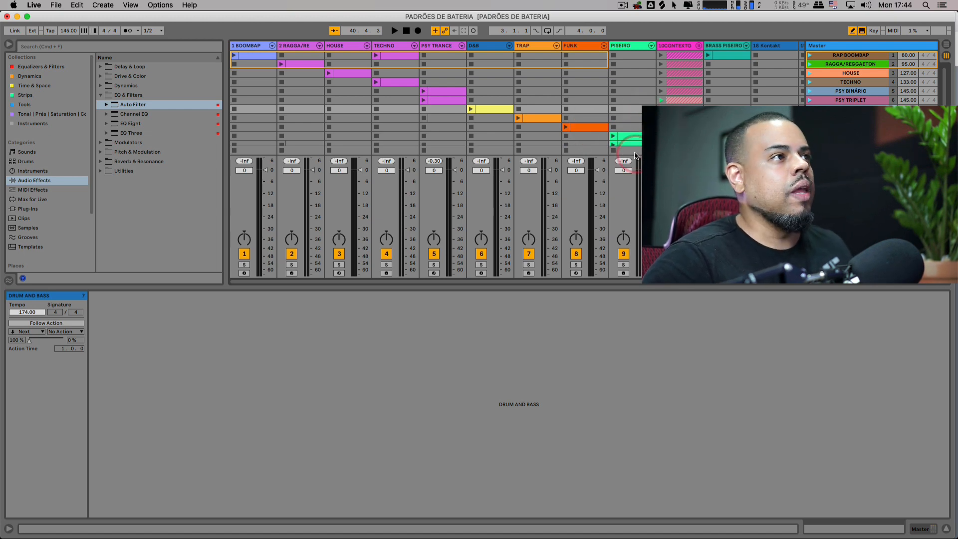
- Launch the DRUM AND BASS scene at 174 BPM, listen to the existing D&B pattern, and stop playback
left_click(496, 114)
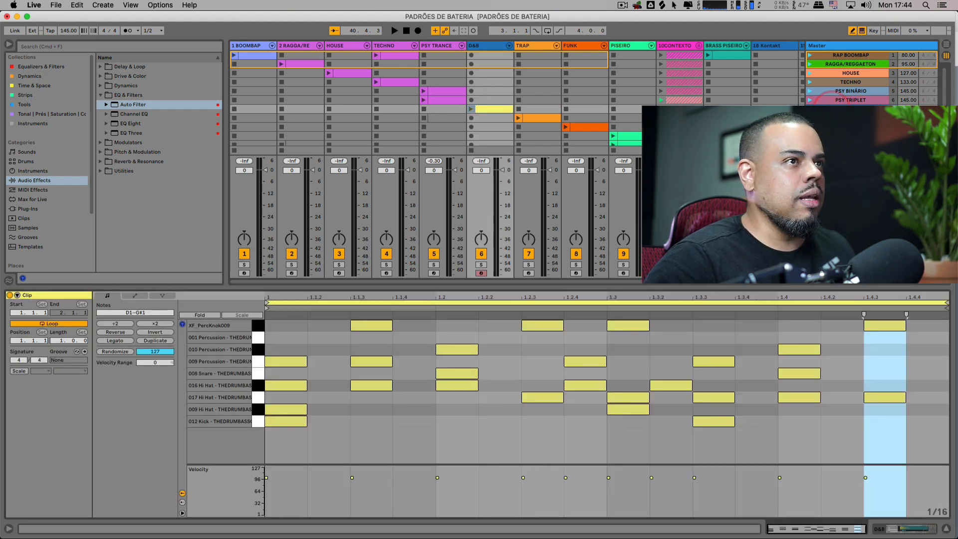
left_click(829, 109)
left_click(809, 109)
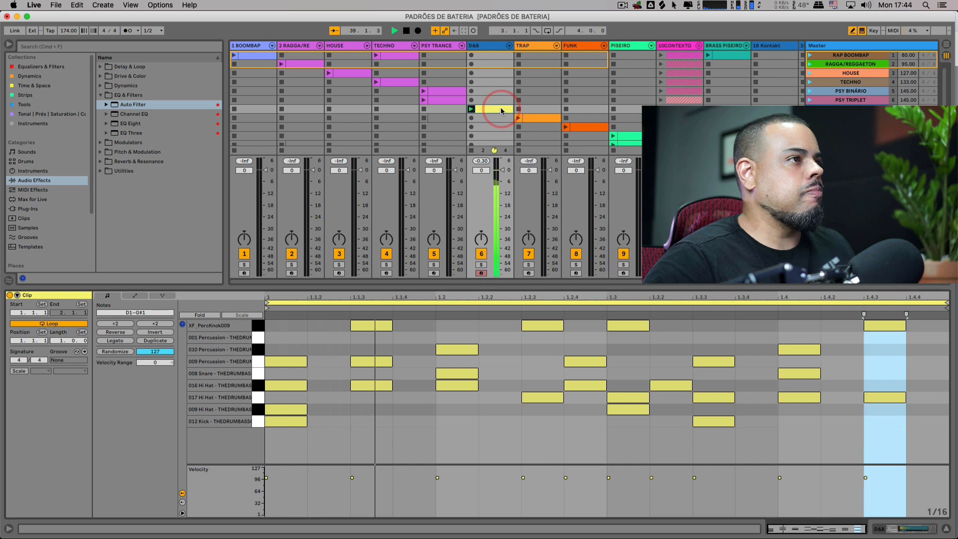
left_click(501, 109)
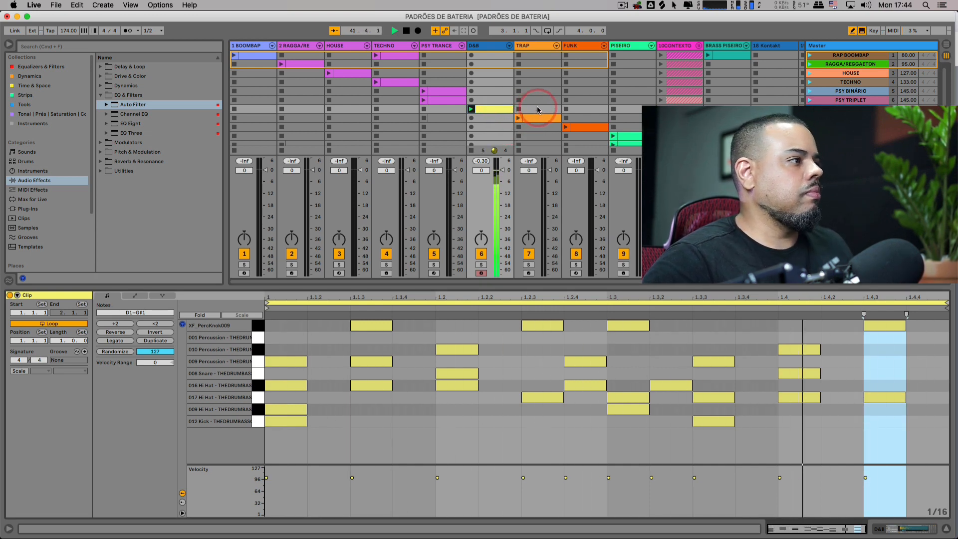
left_click(499, 109)
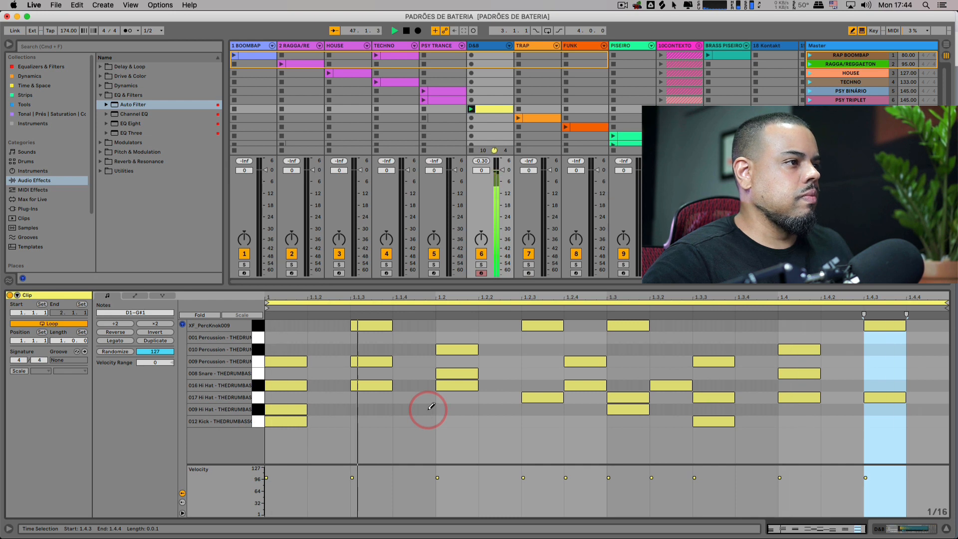
key("space")
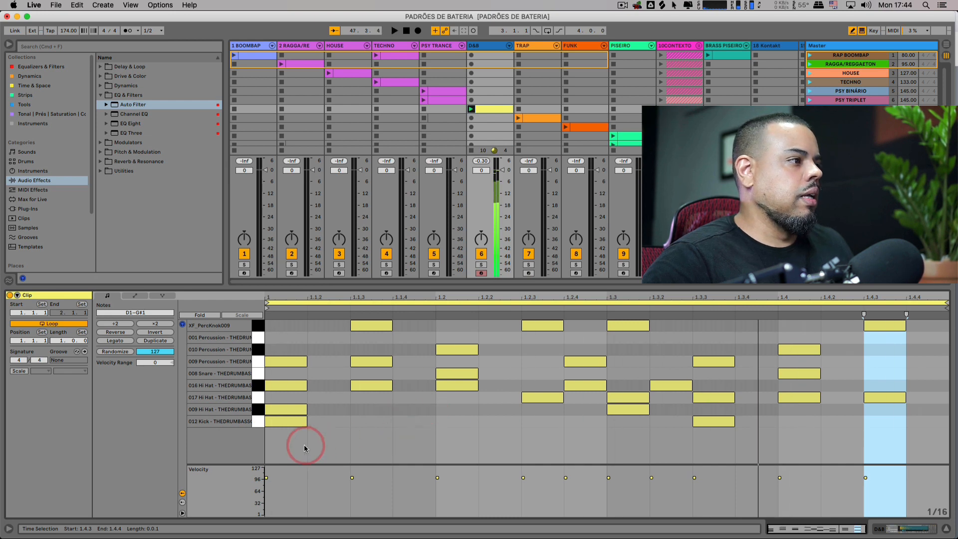
- Audition the D&B drum sounds from the kick up through the hats, snare and percussion, and replay the full pattern
left_click(258, 423)
left_click(259, 422)
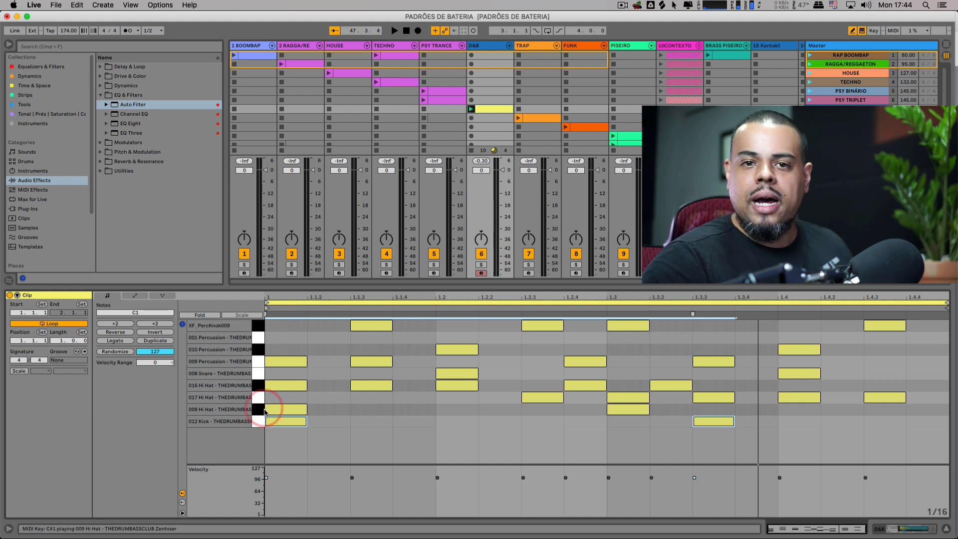
left_click(259, 414)
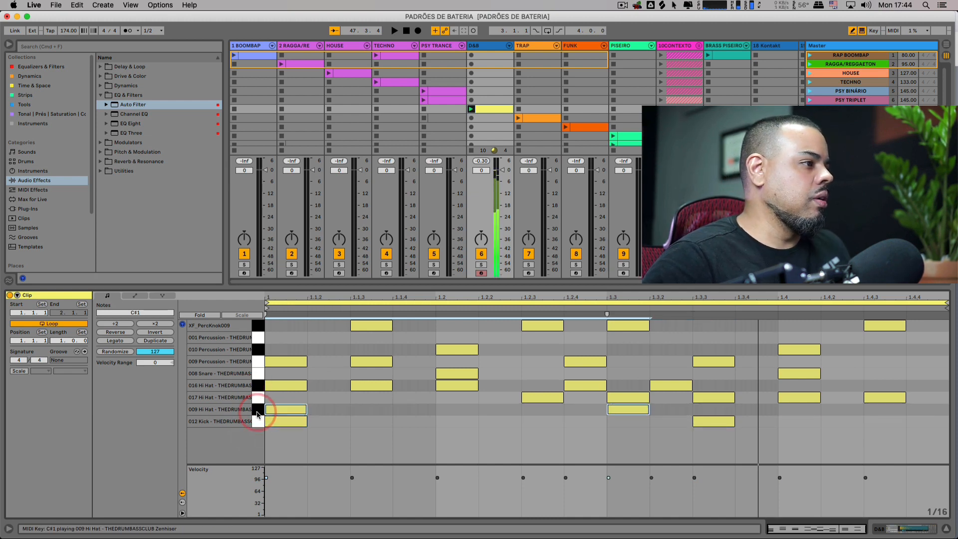
left_click(259, 398)
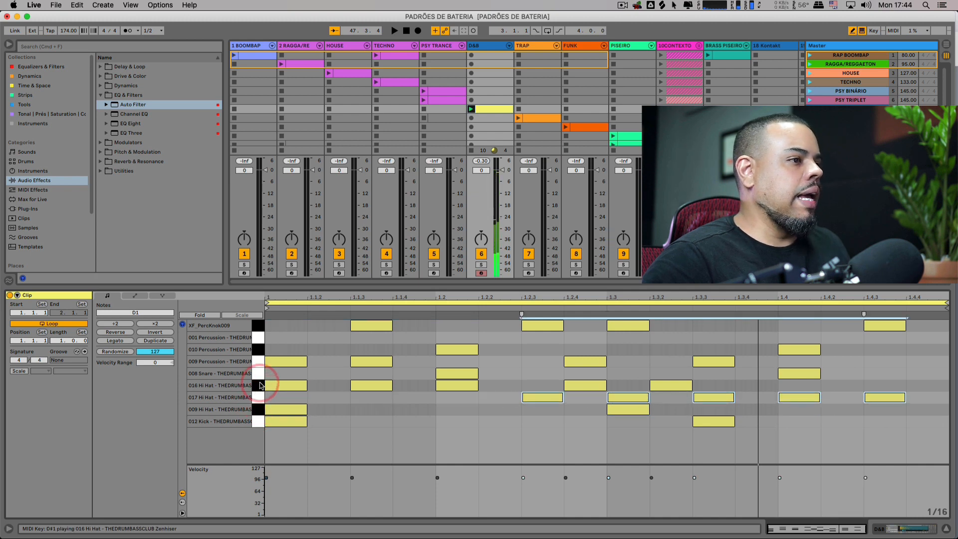
left_click(256, 389)
left_click(257, 372)
left_click(257, 362)
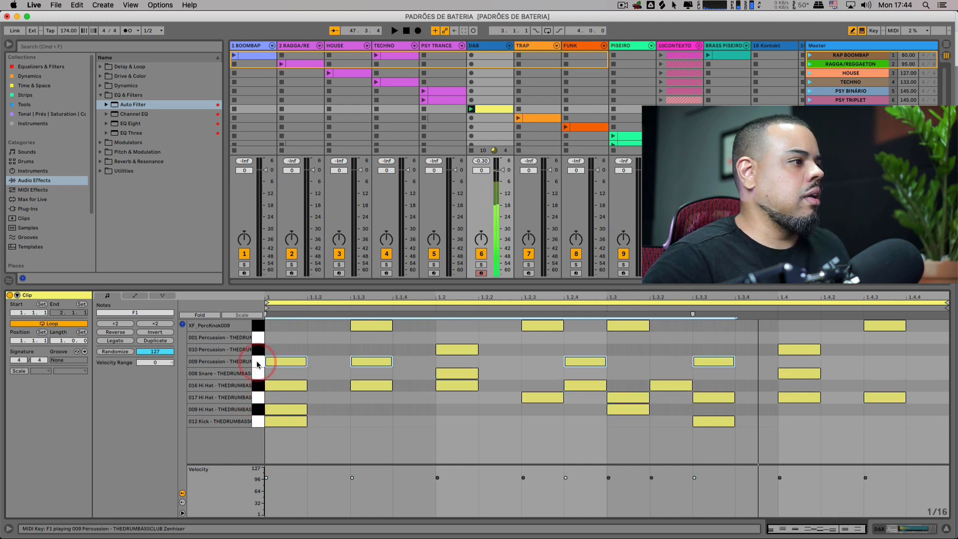
left_click(258, 350)
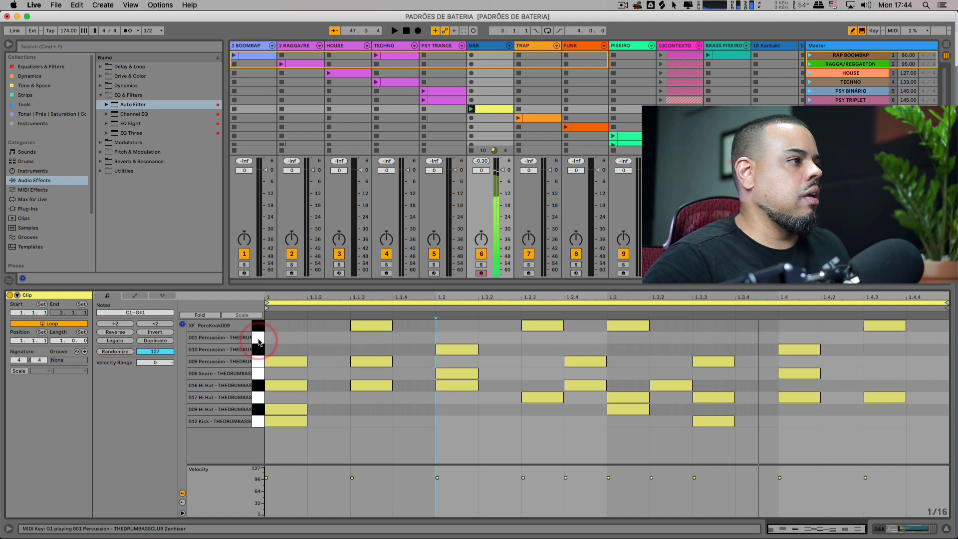
left_click(262, 332)
key("space")
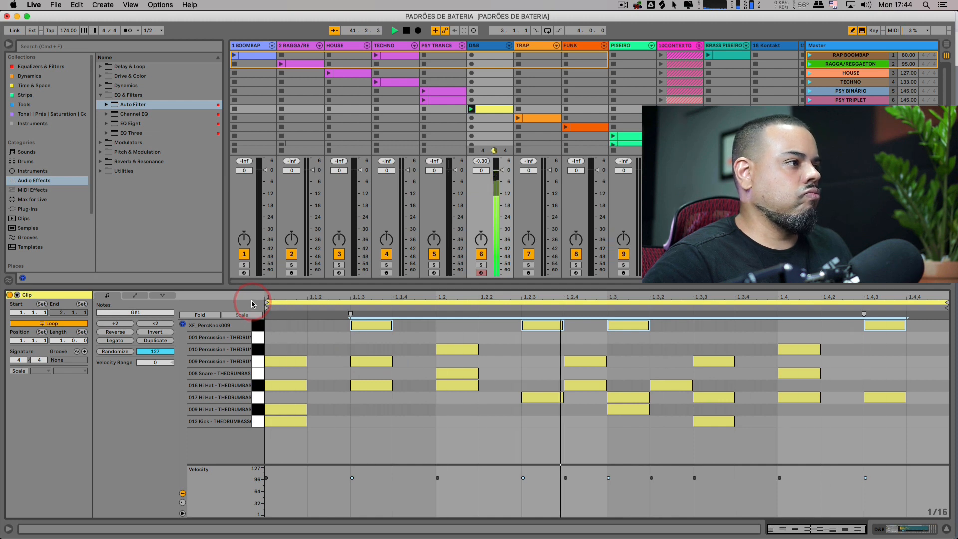
key("space")
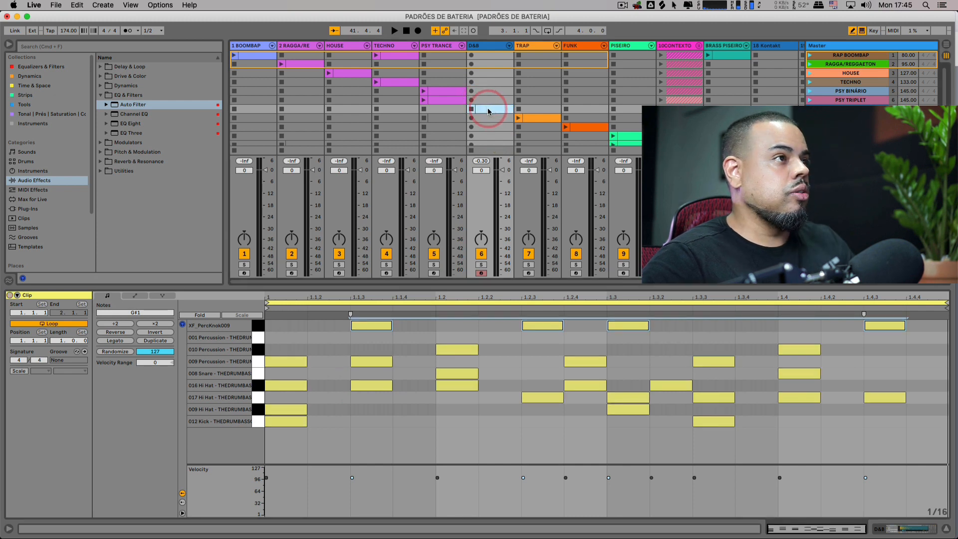
- Create an empty one-bar D&B clip and draw a kick on beat 1 and a snare on beat 2, clearing stray hi-hat notes
double_click(485, 109)
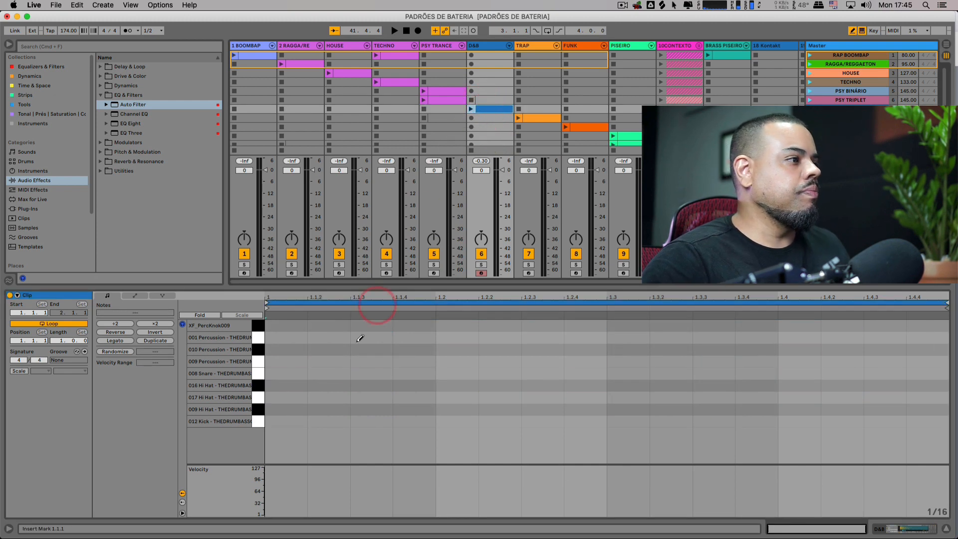
left_click(289, 422)
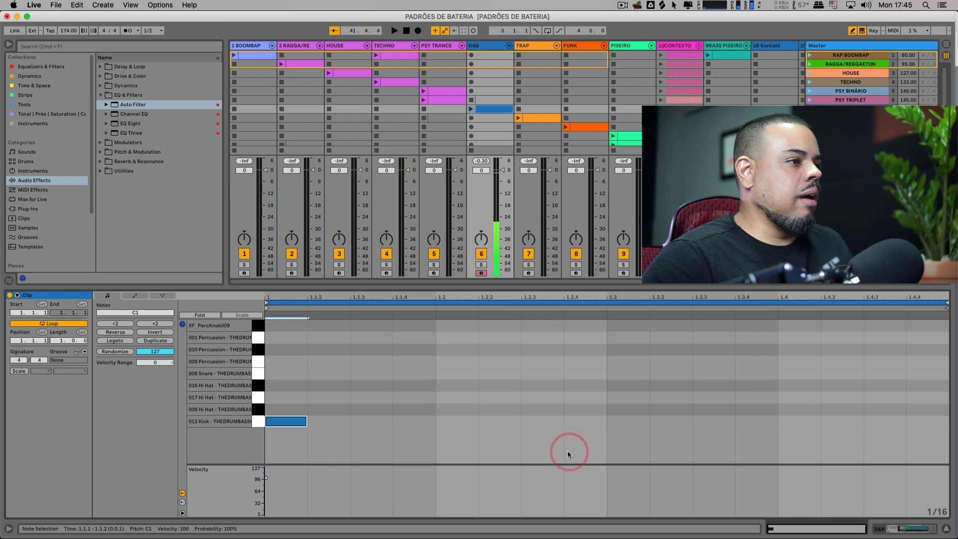
left_click(453, 408)
left_click(451, 410)
left_click(452, 397)
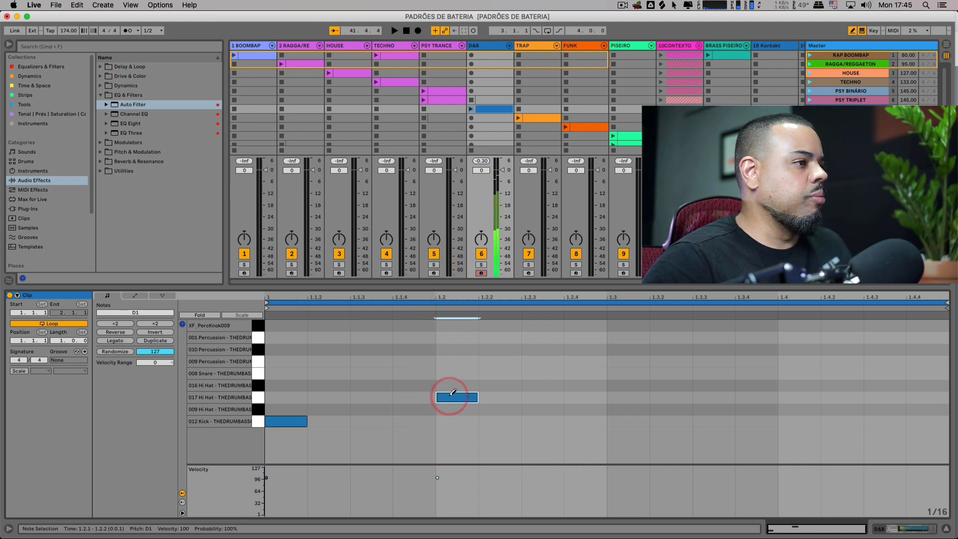
left_click(453, 407)
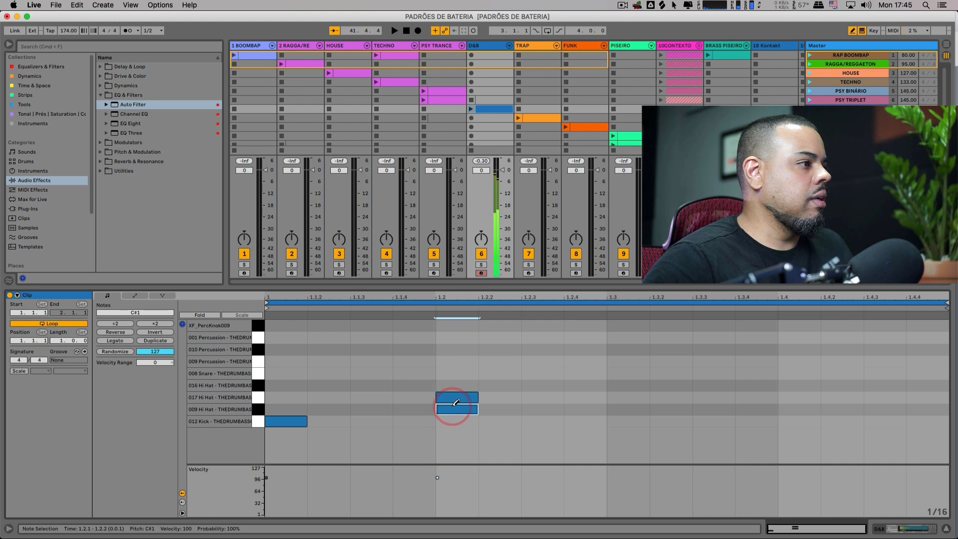
left_click(454, 374)
left_click(457, 398)
left_click(457, 409)
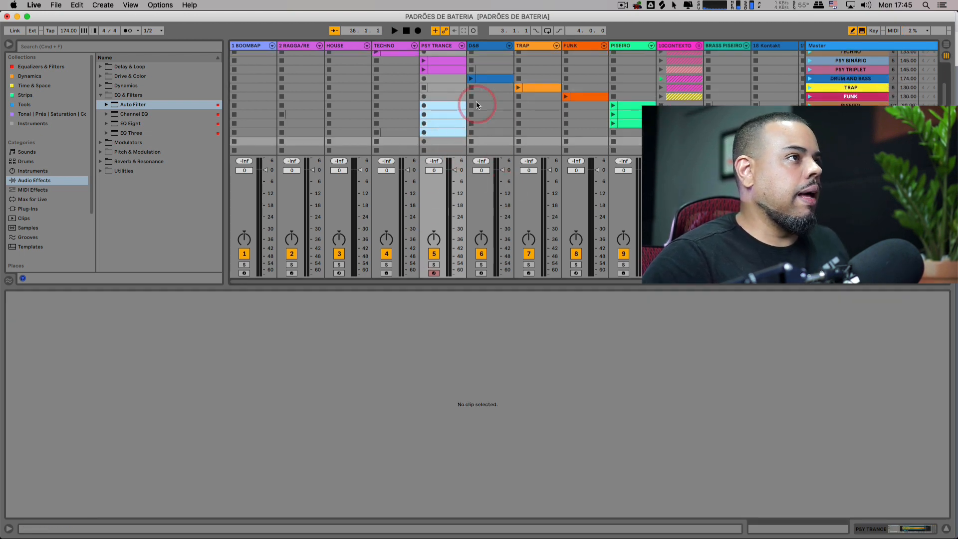
- Launch the new D&B clip and add a sixteenth kick at 1.3.3 and a snare on beat 4
left_click(472, 79)
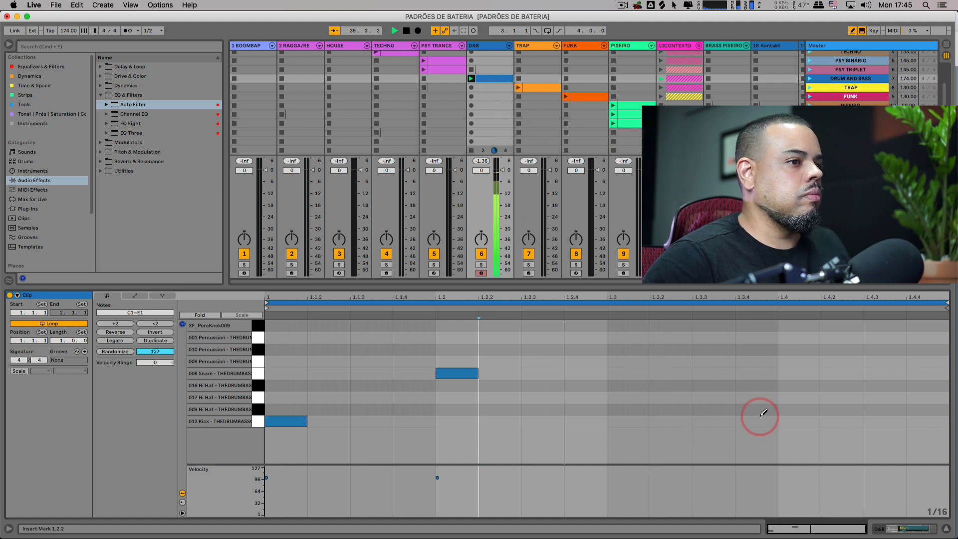
key("space")
left_click(724, 421)
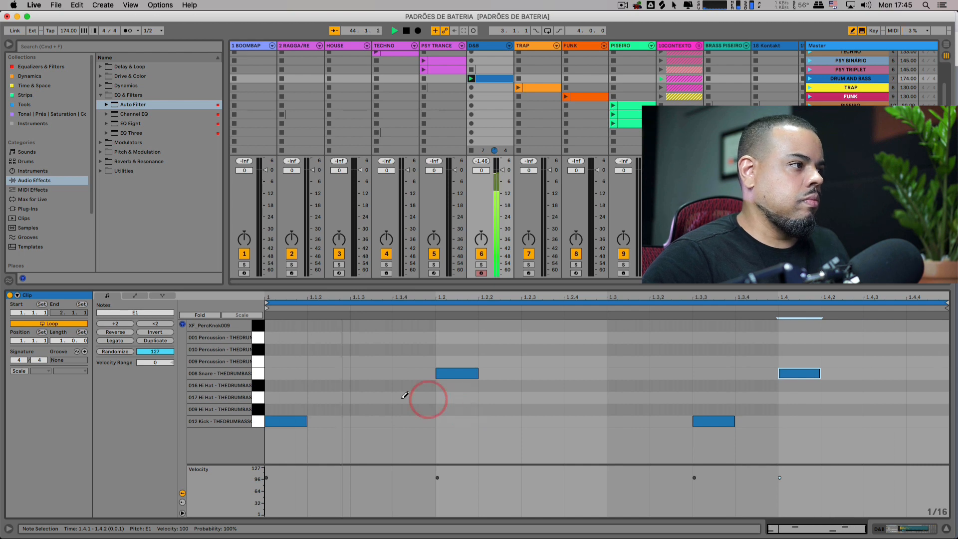
- Solo the D&B track and draw sixteenth 017 Hi Hat notes at 1.1.1 and 1.1.3
left_click(482, 265)
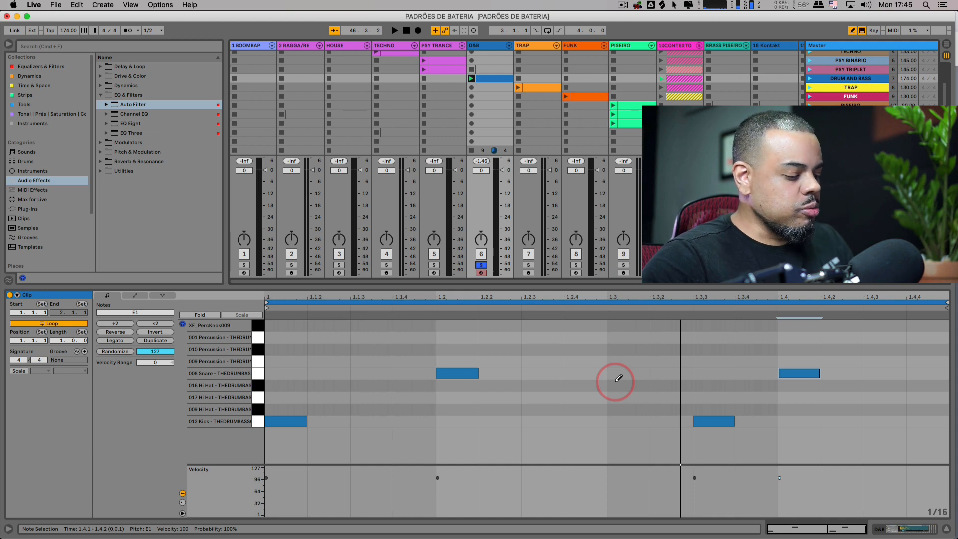
left_click(258, 398)
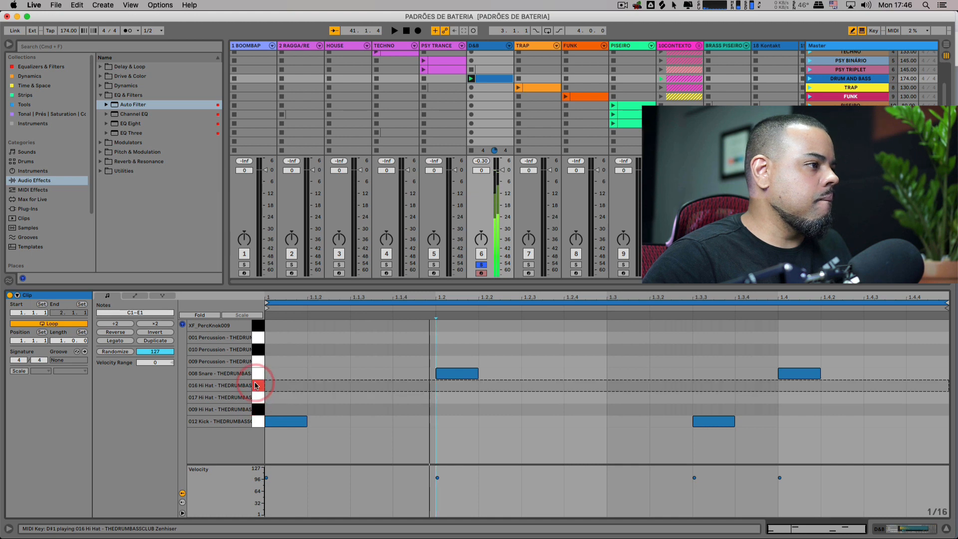
left_click(299, 397)
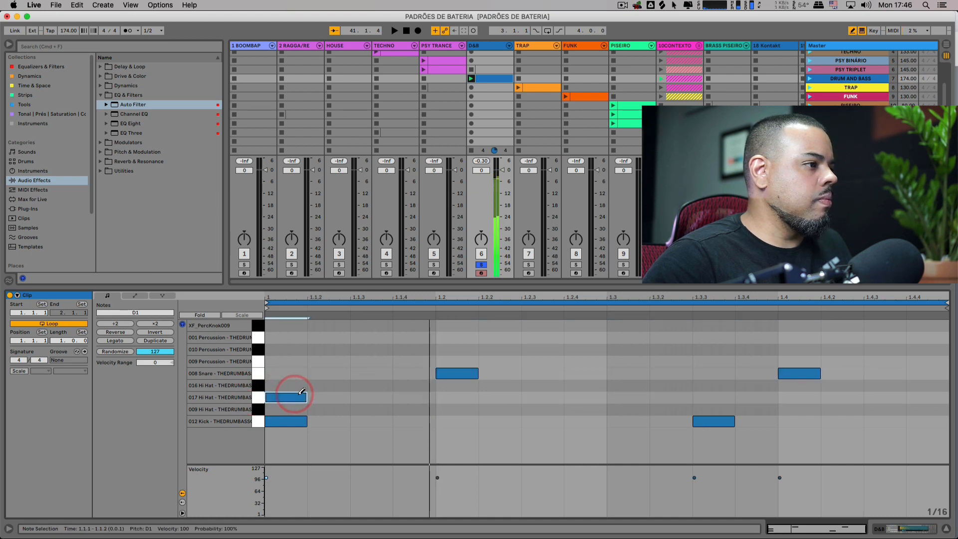
left_click(358, 397)
key("space")
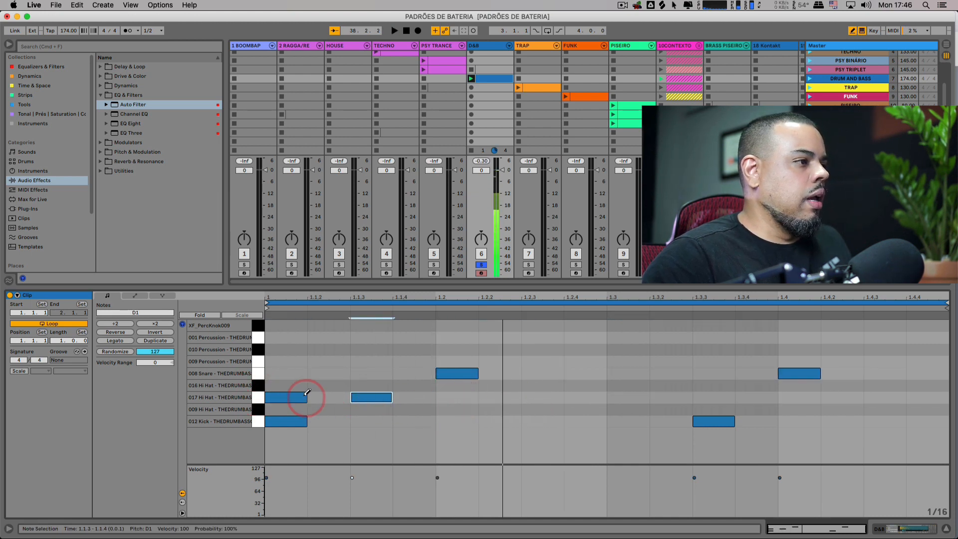
- Try eighth-note 017 Hi Hat hits across the whole bar on a 1/8 grid, listen, and return the grid to 1/16
right_click(434, 399)
left_click(471, 349)
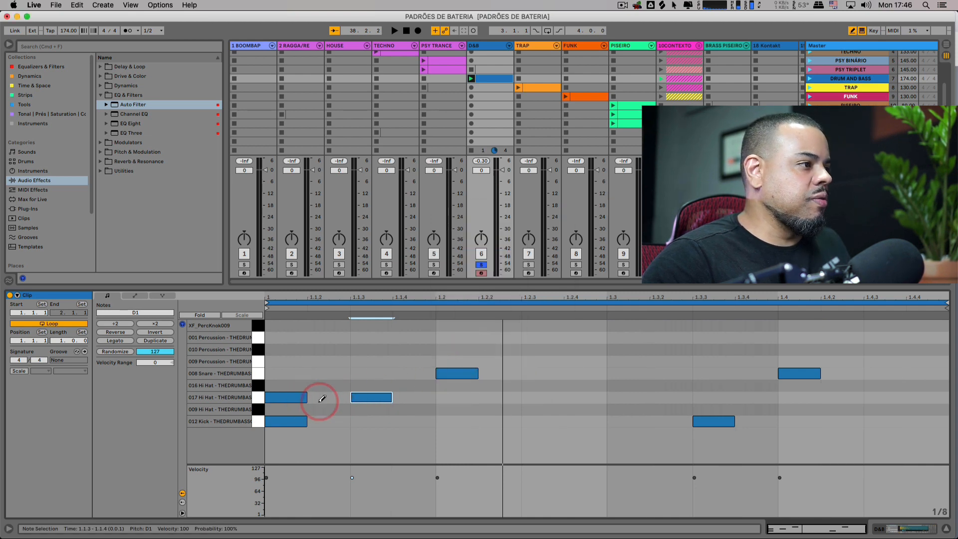
left_click(322, 398)
left_click_drag(332, 398, 878, 392)
key("space")
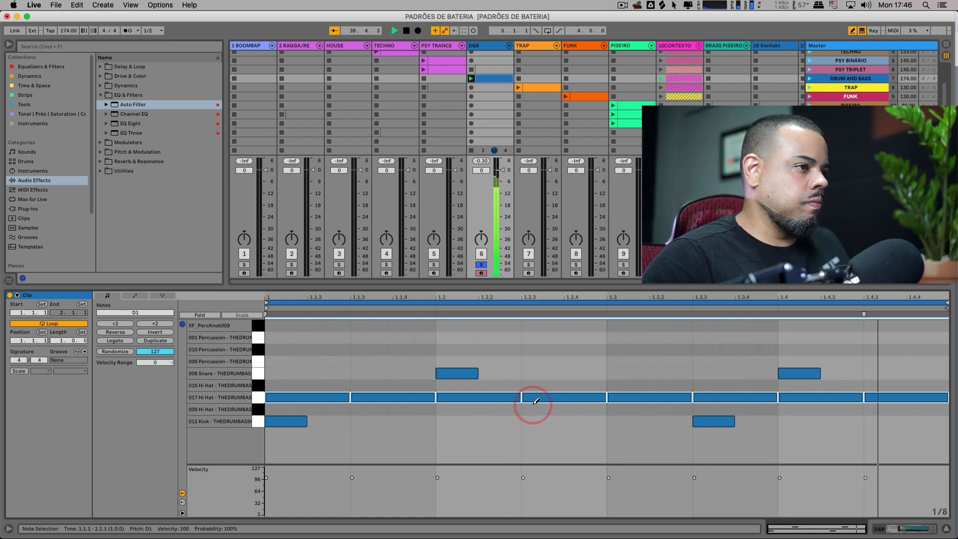
right_click(543, 367)
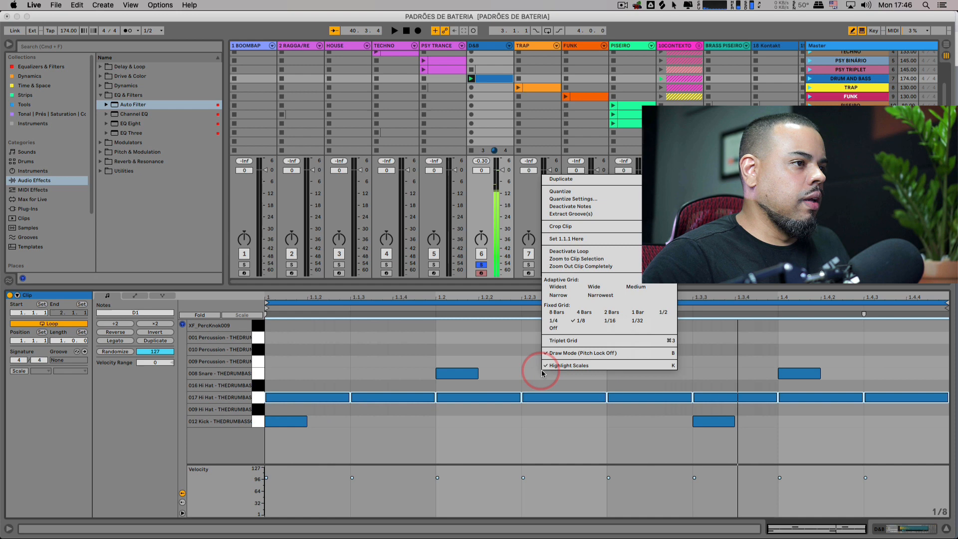
left_click(607, 322)
- Audition the 016, 017 and 009 Hi Hat sounds and replay the D&B pattern
left_click(256, 389)
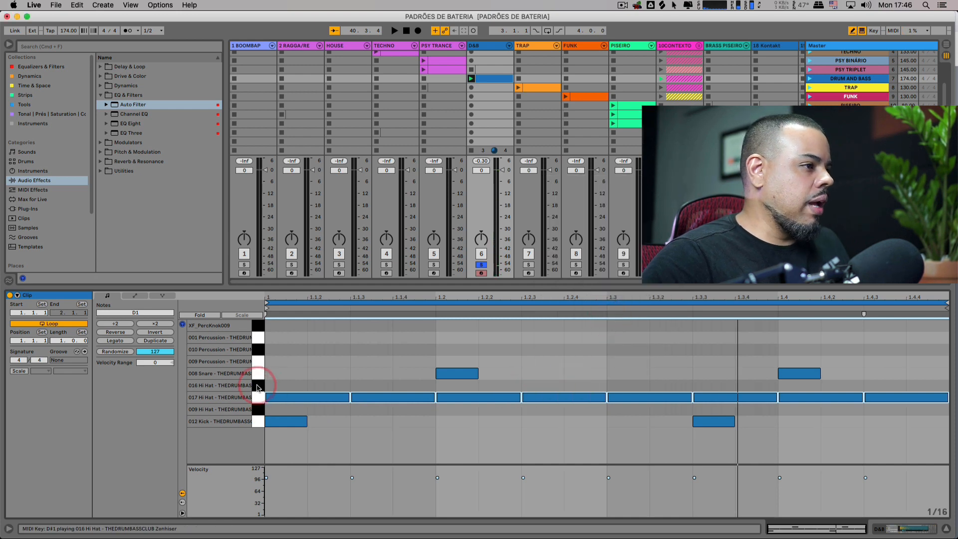
left_click(258, 388)
left_click(259, 398)
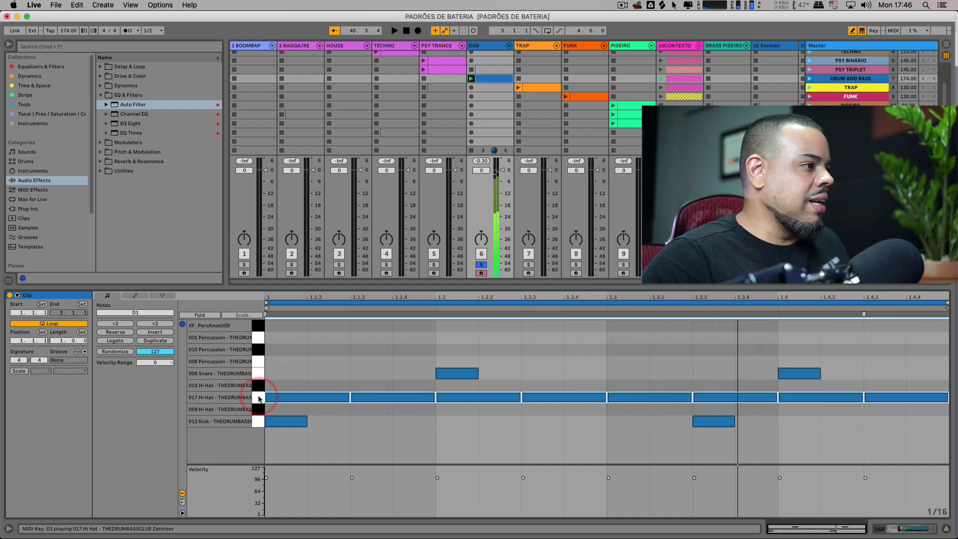
left_click(260, 410)
left_click(259, 399)
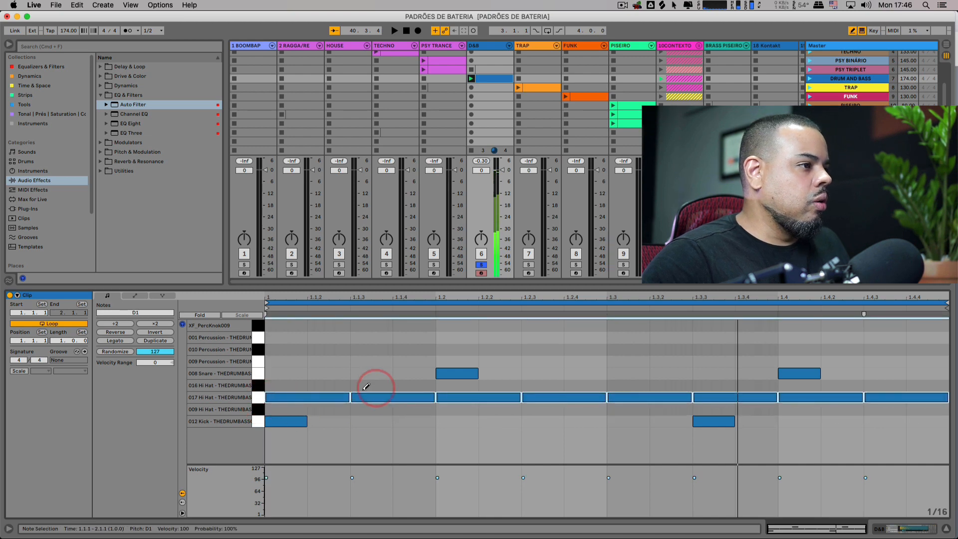
left_click(255, 402)
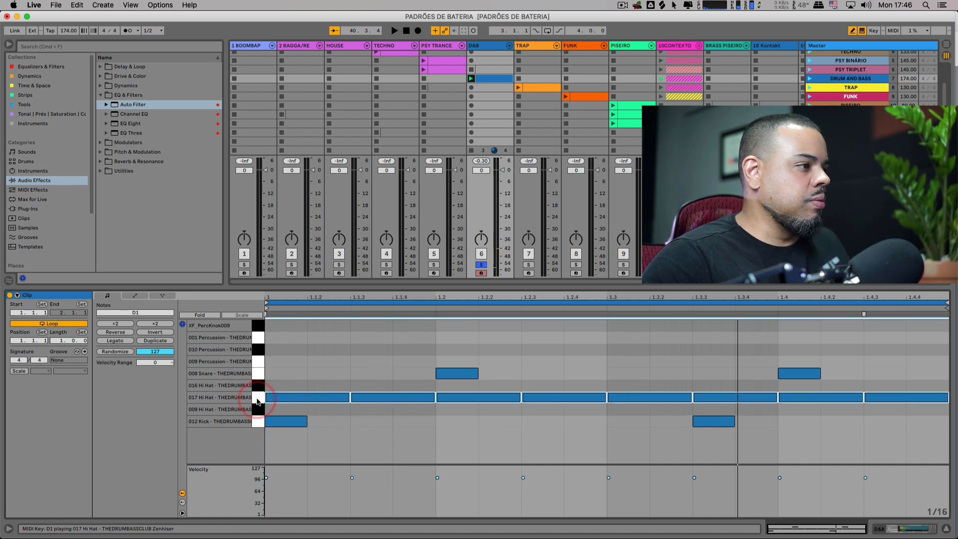
key("space")
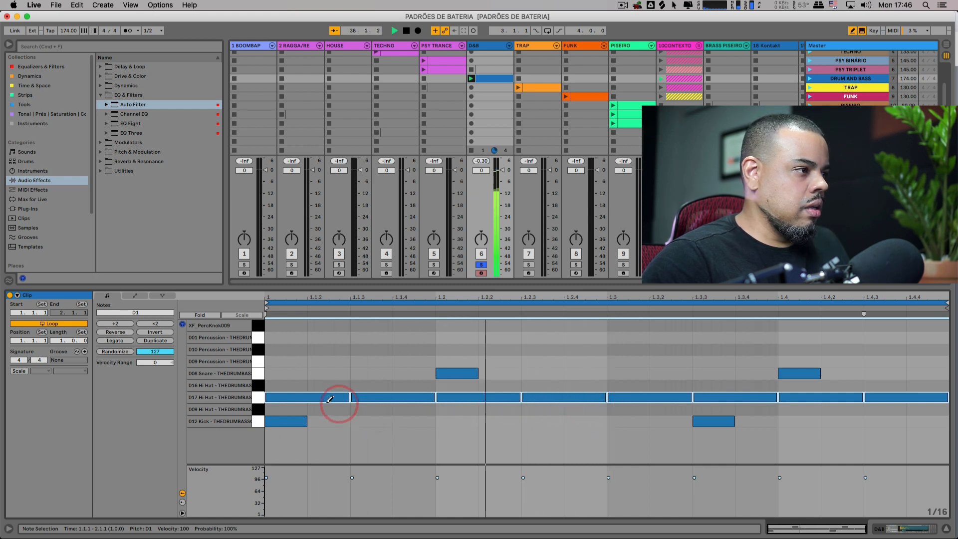
- Stop playback and replace the 017 Hi Hat eighths at 1.1.1, 1.1.3 and 1.2.1 with sixteenth-length notes
left_click(285, 396)
key("space")
left_click(284, 397)
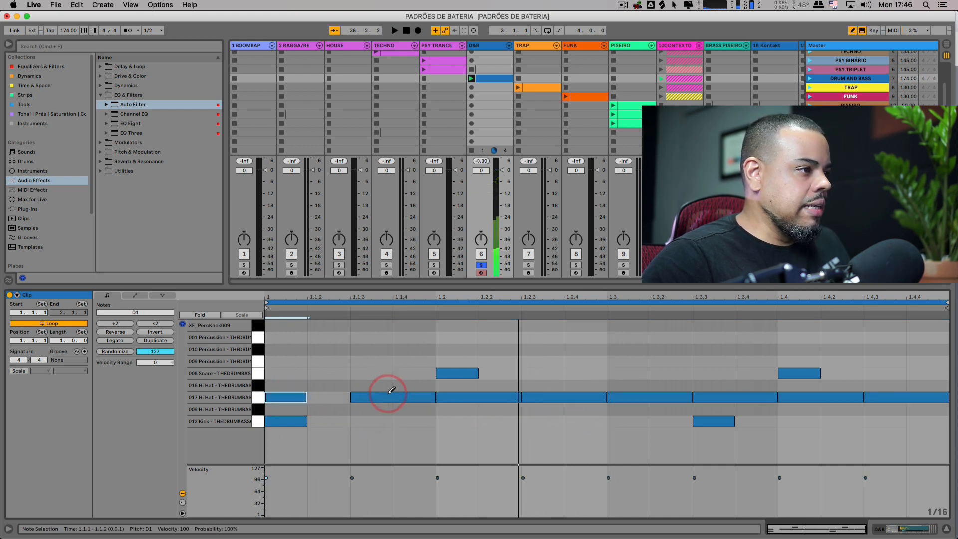
left_click(389, 396)
left_click(381, 397)
left_click(446, 397)
left_click(455, 397)
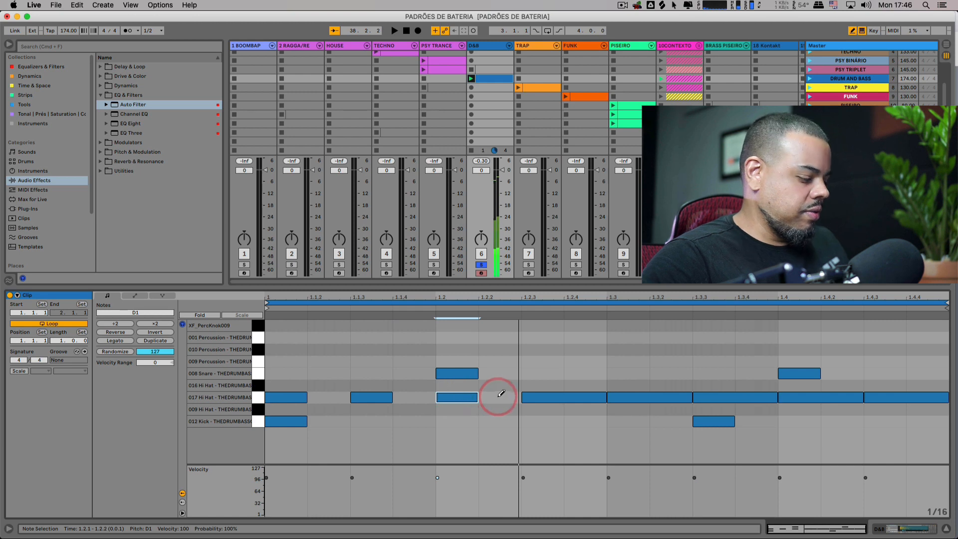
- Delete the 017 Hi Hat notes from beat 2 onward and duplicate the first beat's two hats across the rest of the bar
key("b")
left_click(434, 397)
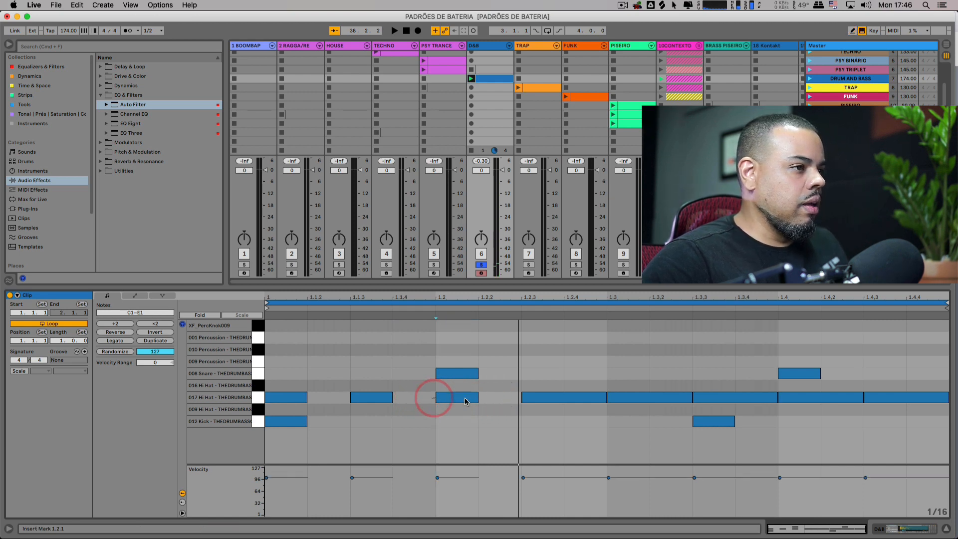
left_click_drag(465, 399, 902, 392)
key("Delete")
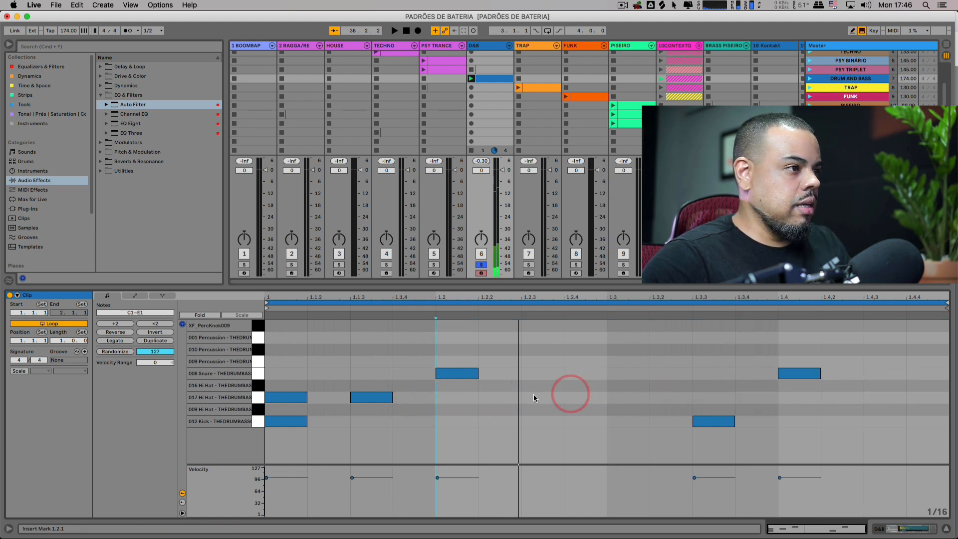
left_click_drag(435, 399, 254, 397)
key("super+d")
key("super+d")
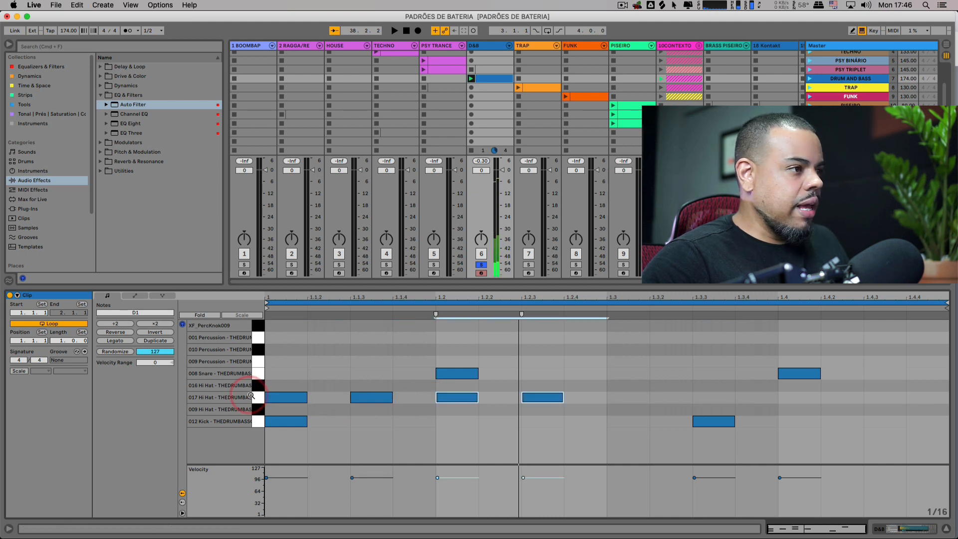
key("super+d")
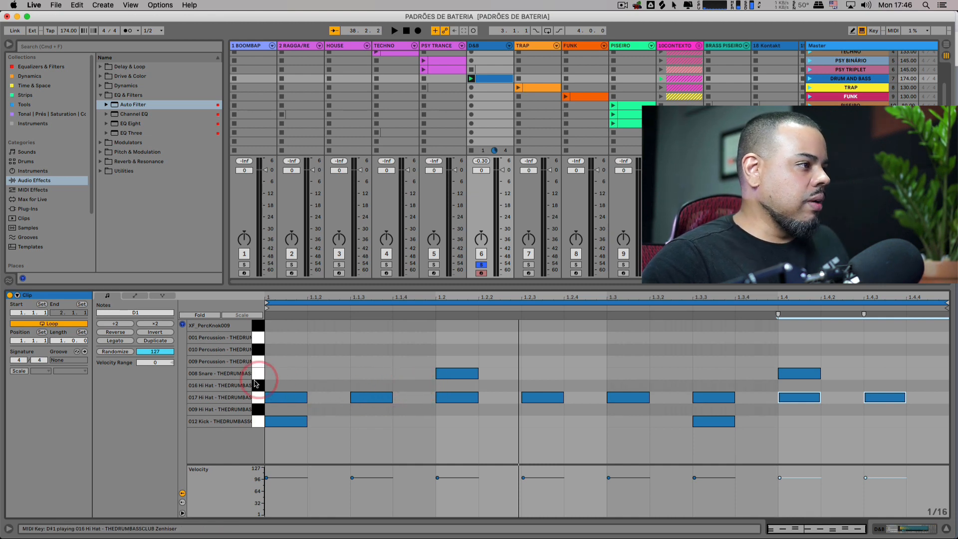
- Add 016 Hi Hat sixteenths at 1.2.4 and 1.3.2, removing the trial note at 1.1.4
double_click(410, 385)
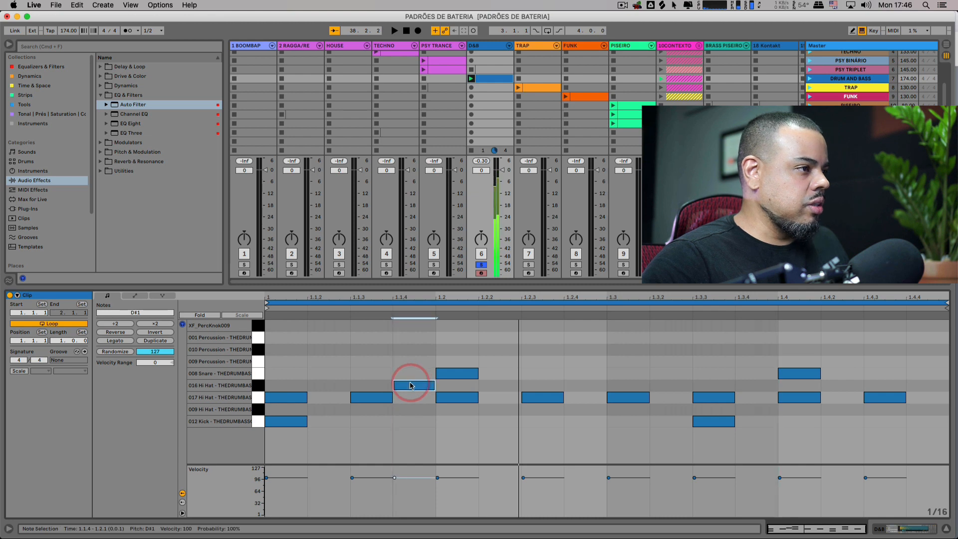
double_click(411, 387)
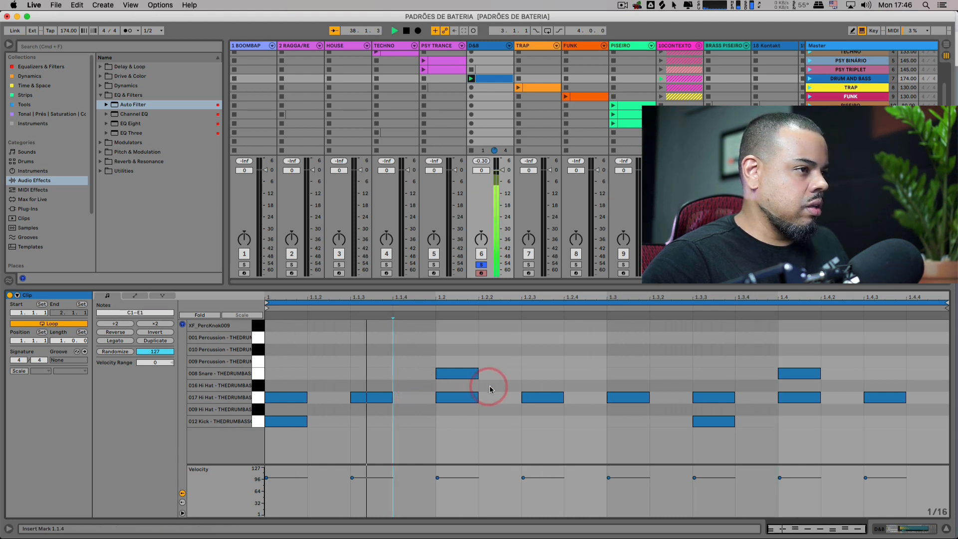
double_click(585, 386)
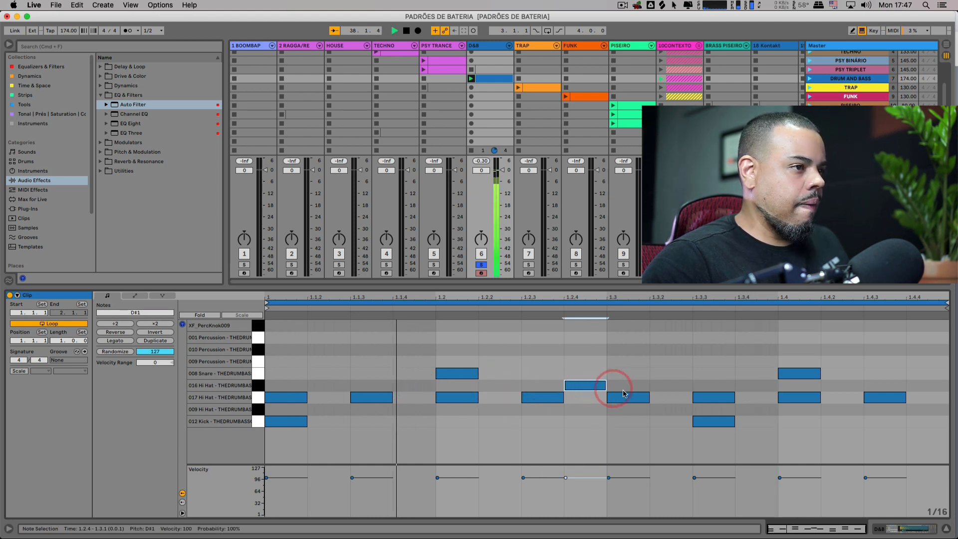
double_click(659, 385)
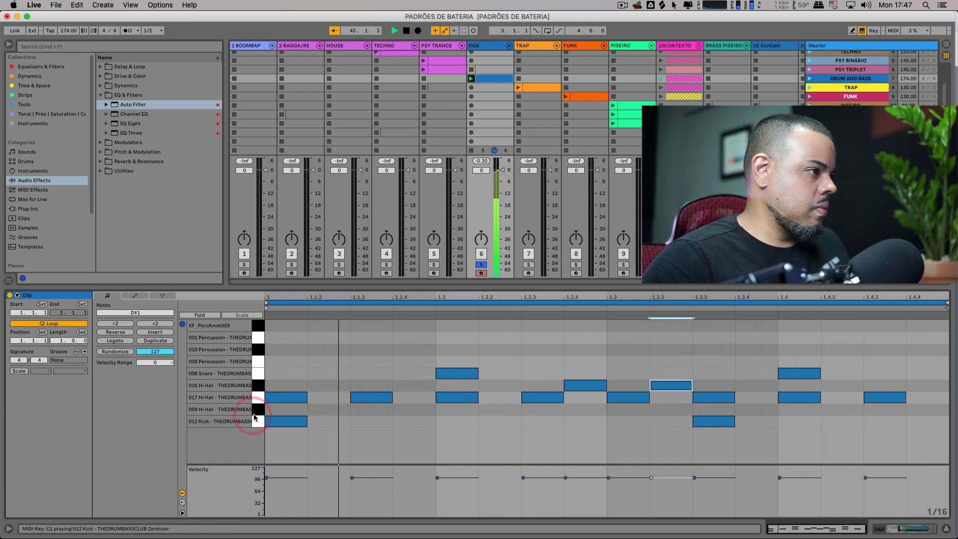
- Audition the snare, the 009, 010 and 001 Percussion sounds and the XF_PercKnok009 sound
left_click(262, 351)
left_click(261, 362)
left_click(262, 368)
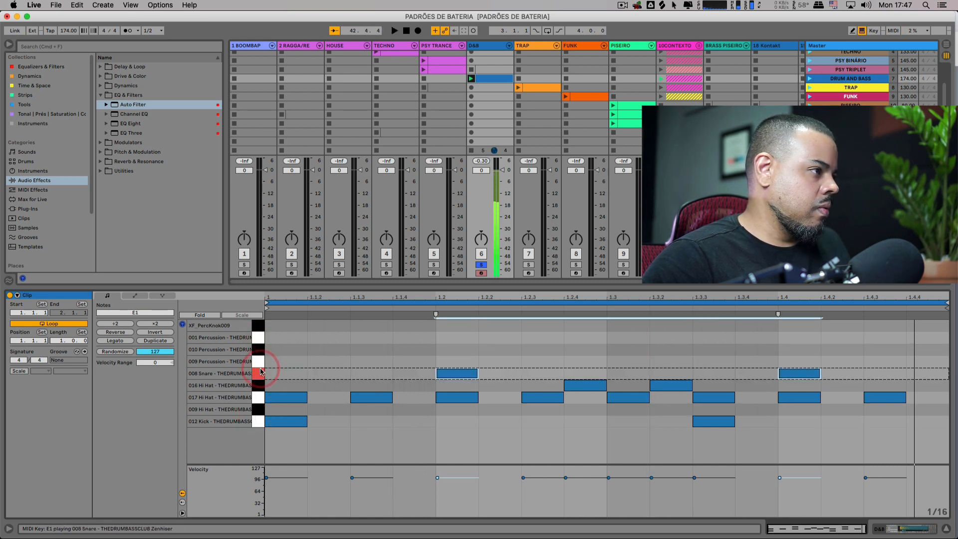
left_click(257, 353)
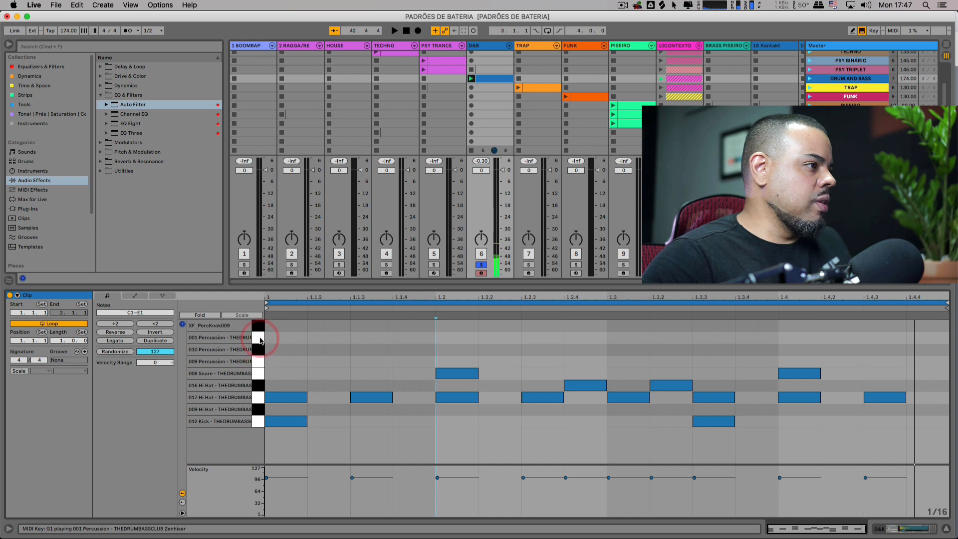
left_click(261, 351)
left_click(260, 361)
left_click(260, 351)
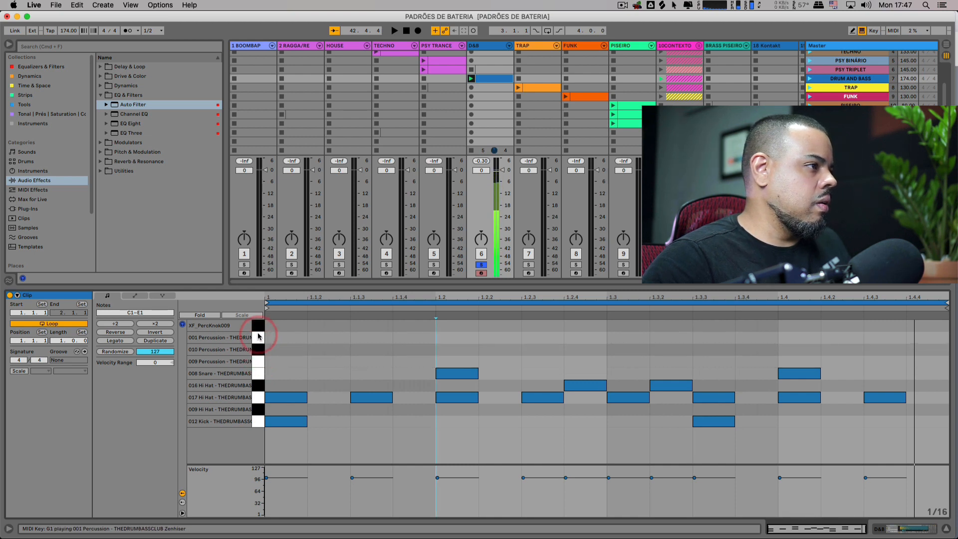
left_click(260, 327)
left_click(261, 349)
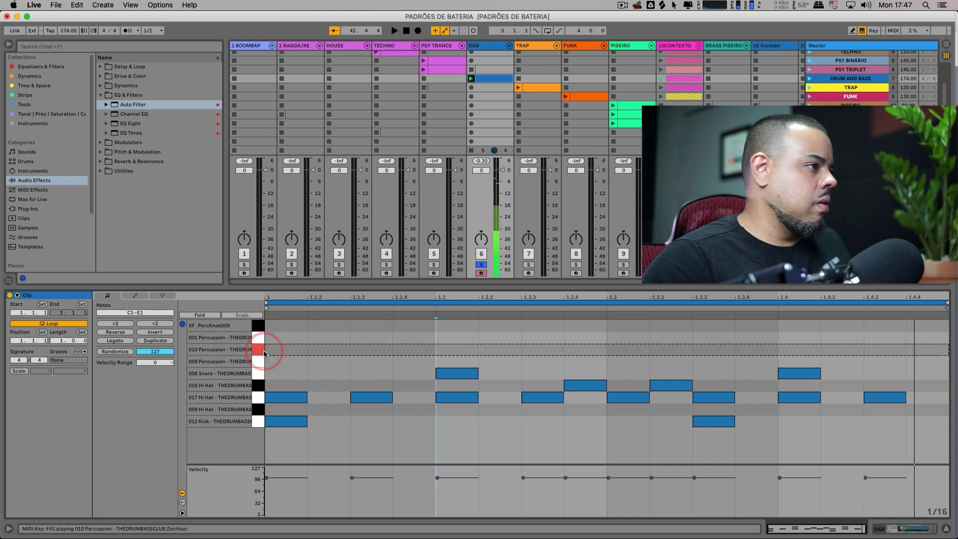
- Add 009 Percussion sixteenths at 1.1.1 and 1.1.3 and place a 010 Percussion hit on beat 2
double_click(286, 362)
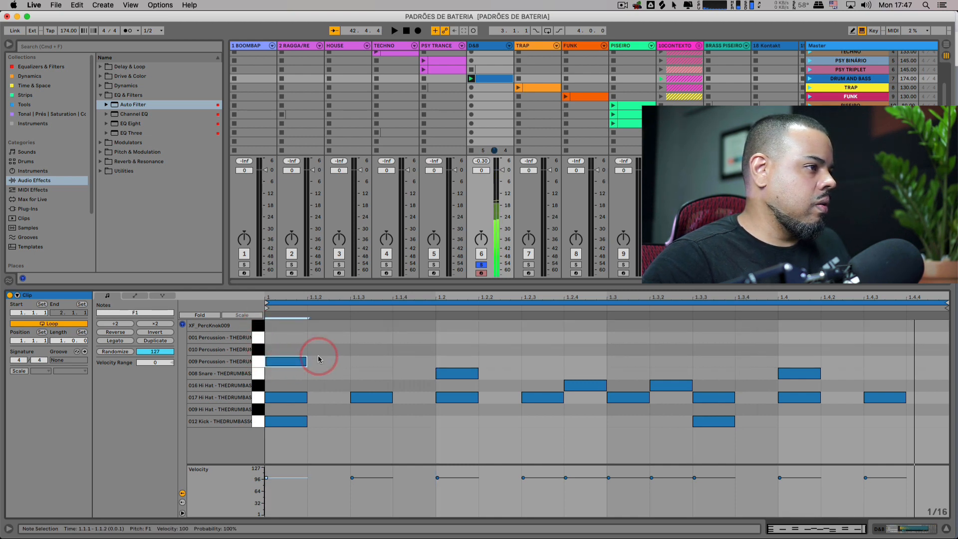
double_click(366, 361)
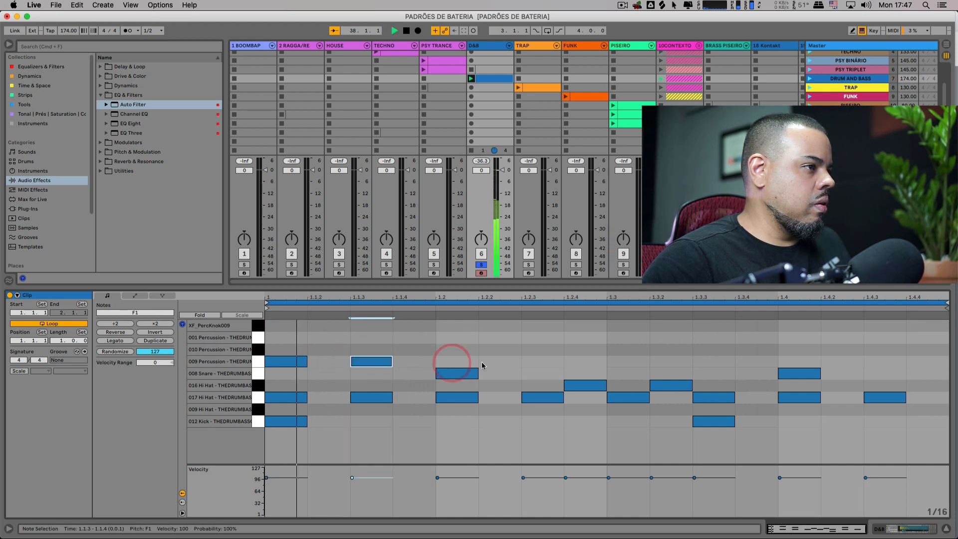
double_click(537, 350)
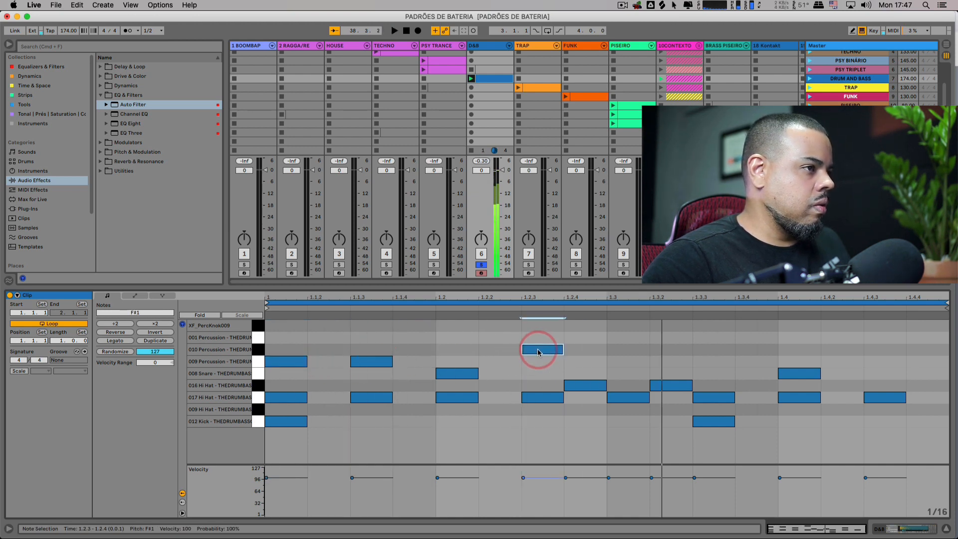
left_click_drag(538, 350, 470, 354)
- Place 009 Percussion sixteenths at 1.2.4, 1.3.2 and 1.3.4 and a 010 Percussion hit on beat 4
left_click(570, 360)
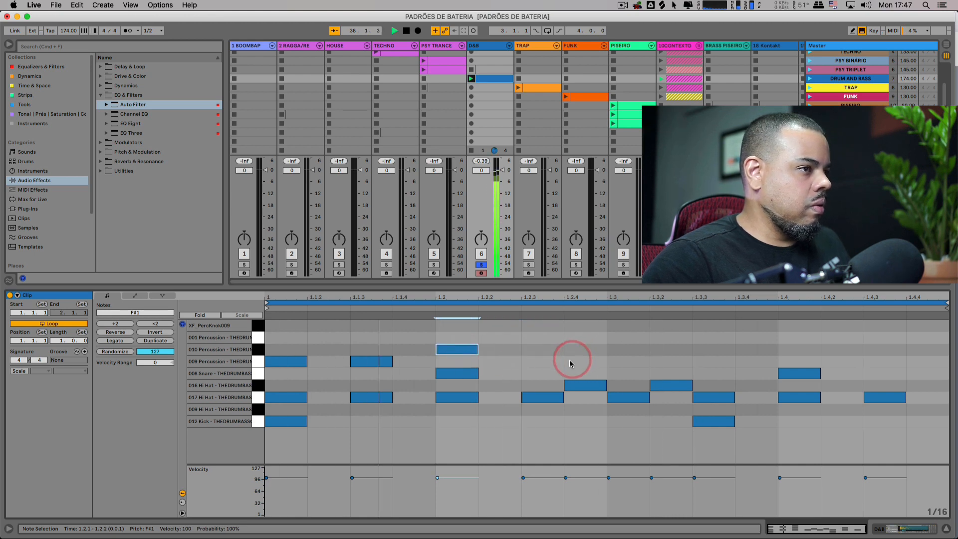
double_click(550, 361)
double_click(624, 359)
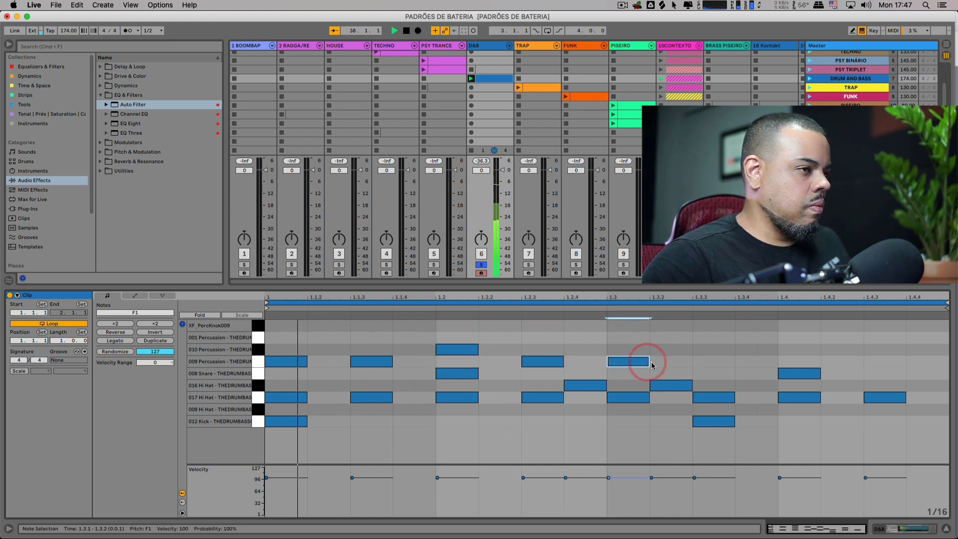
left_click_drag(550, 363, 674, 366)
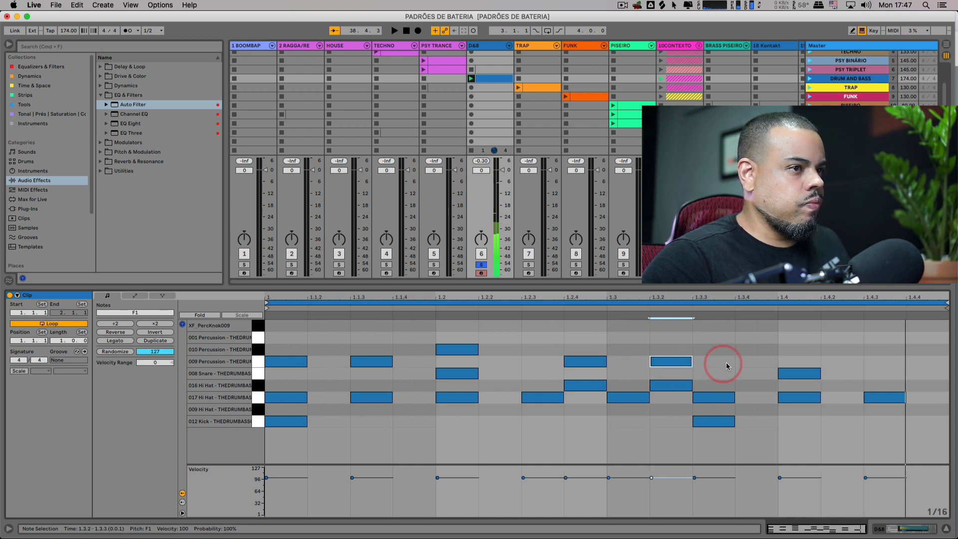
left_click(748, 366)
double_click(751, 360)
key("space")
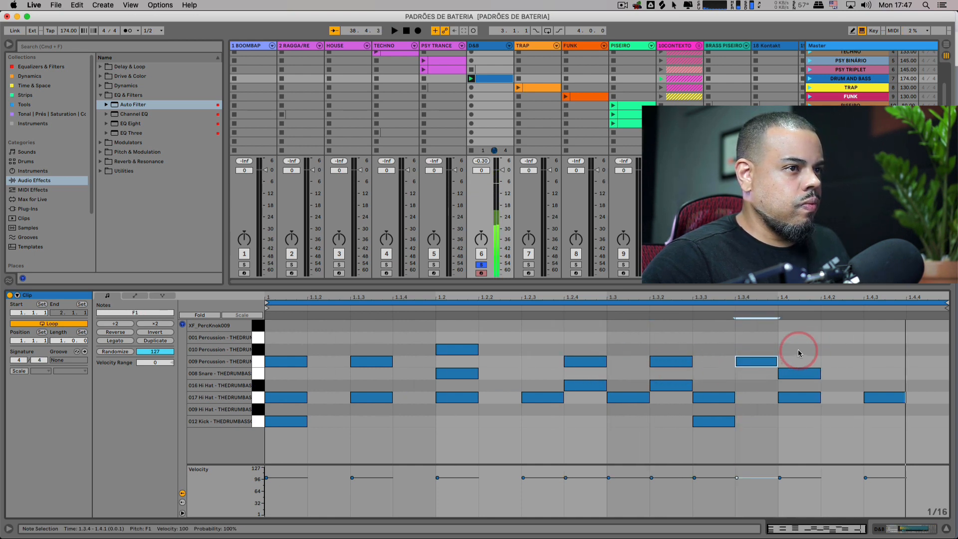
double_click(798, 349)
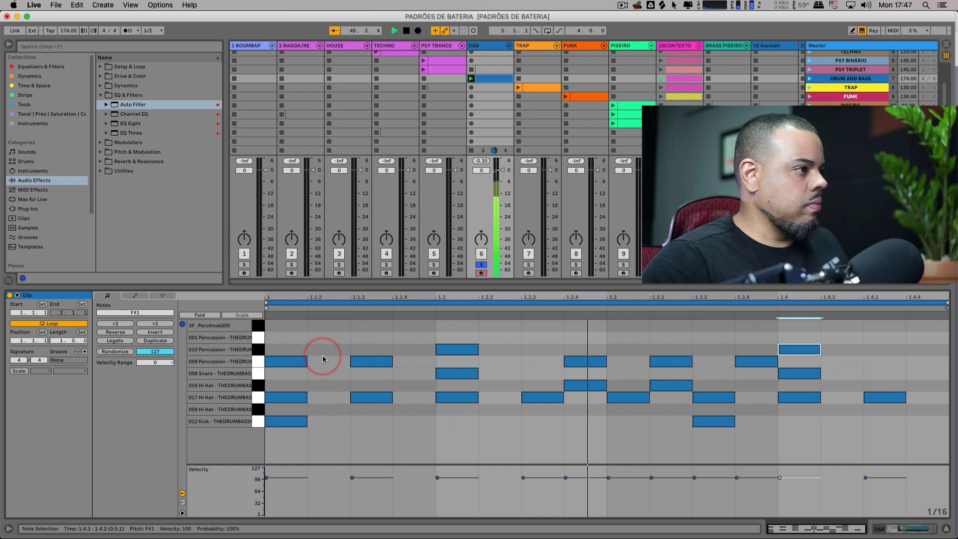
- Audition the 001 Percussion, 010 Percussion and 008 Snare sounds from the piano keys
left_click(262, 343)
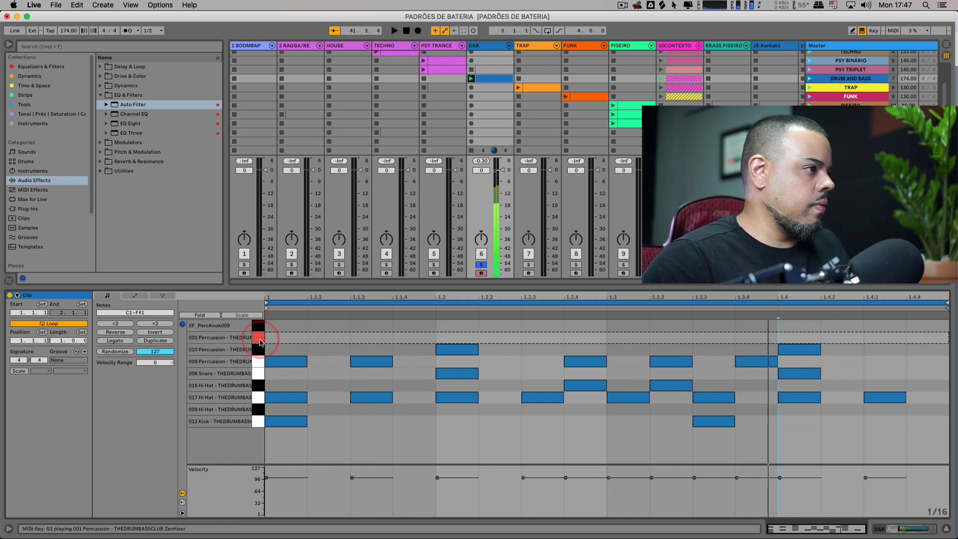
left_click(262, 350)
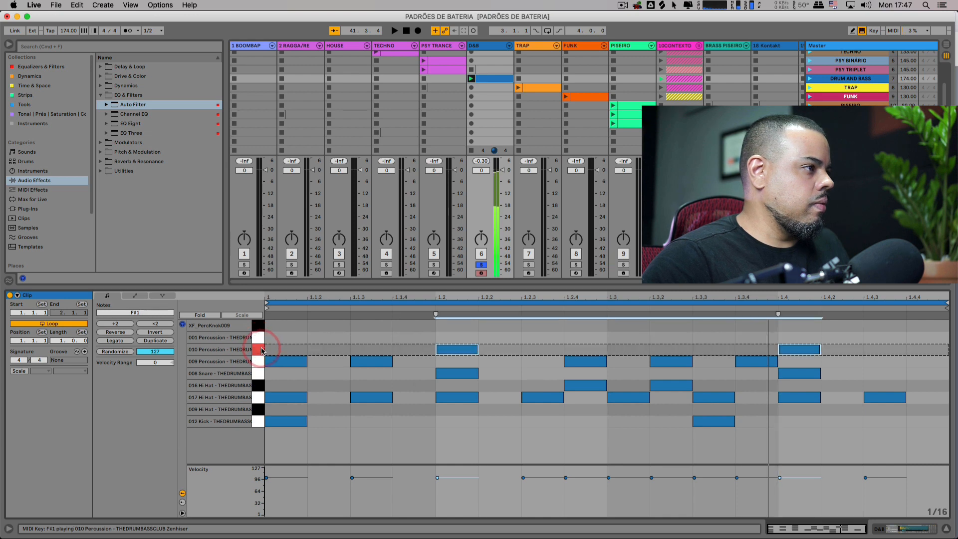
left_click(260, 374)
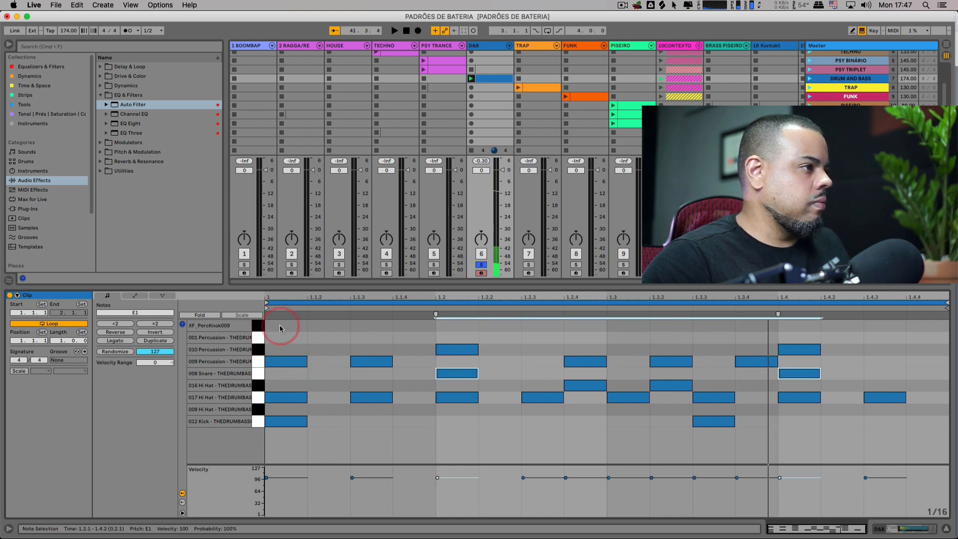
- Place 009 Hi Hat sixteenths at 1.1.3, 1.2.3, 1.3.1, 1.4.1 and 1.4.3 while the loop plays, then stop playback
left_click(371, 374)
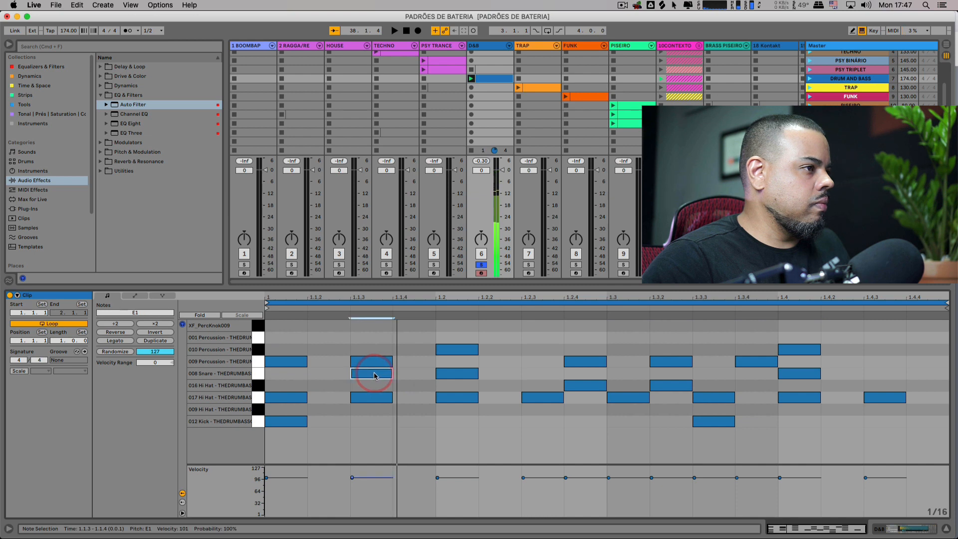
double_click(365, 410)
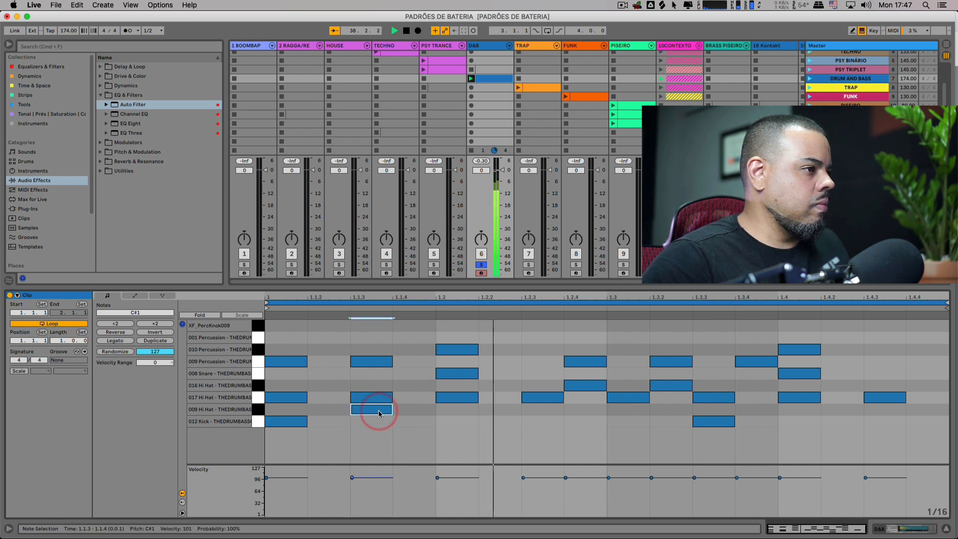
double_click(498, 410)
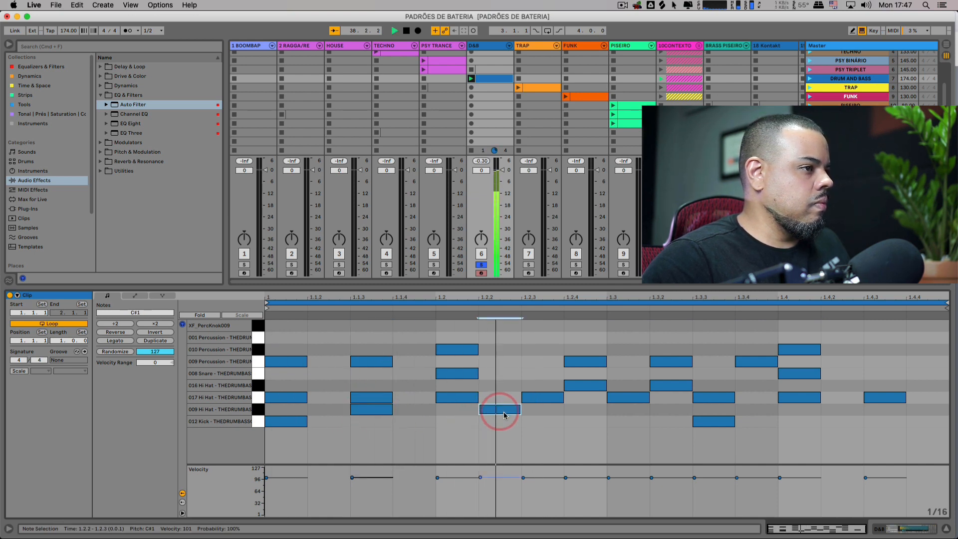
left_click_drag(504, 414, 567, 414)
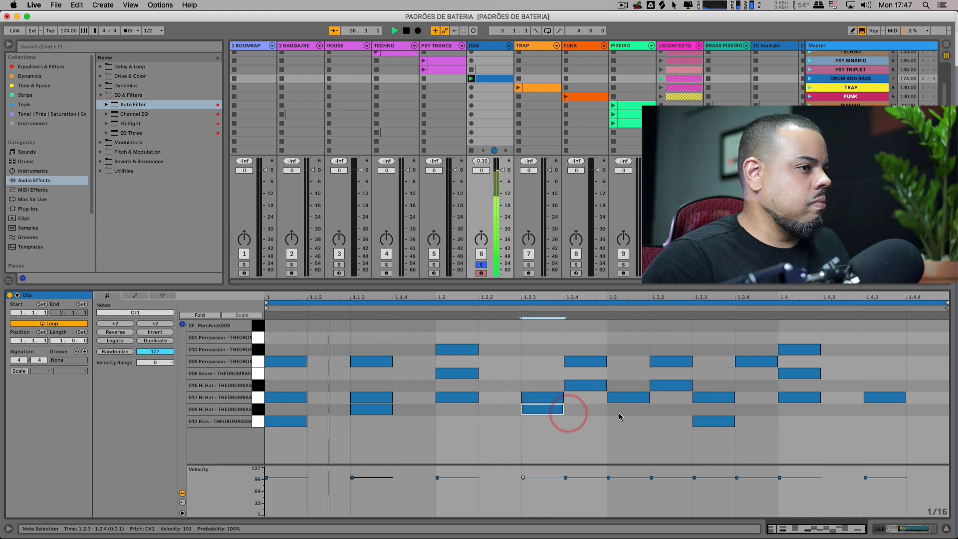
double_click(628, 411)
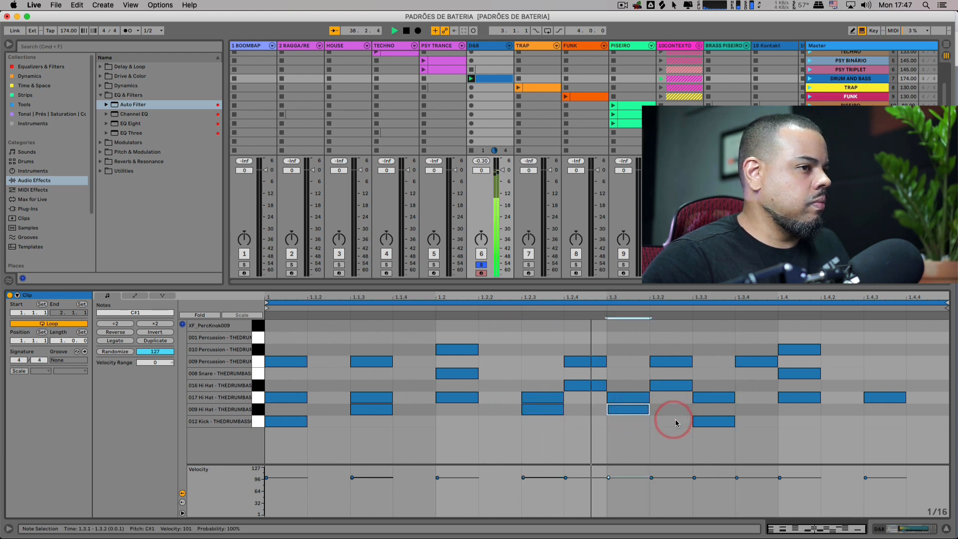
double_click(757, 410)
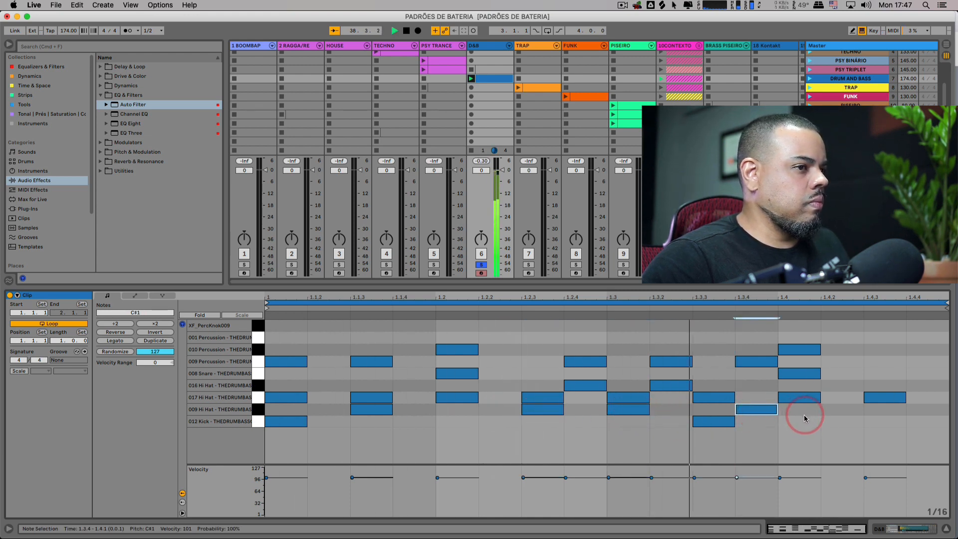
left_click_drag(766, 412, 803, 415)
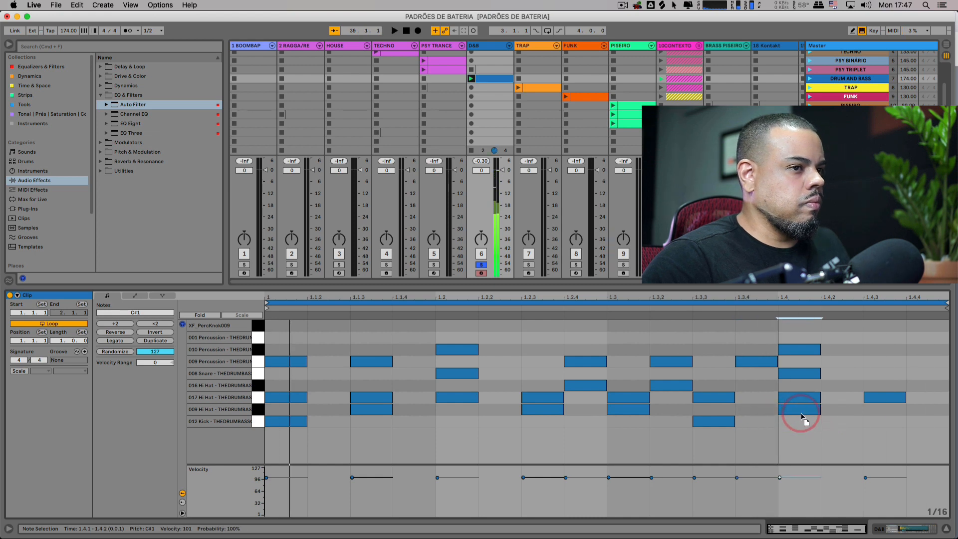
double_click(895, 412)
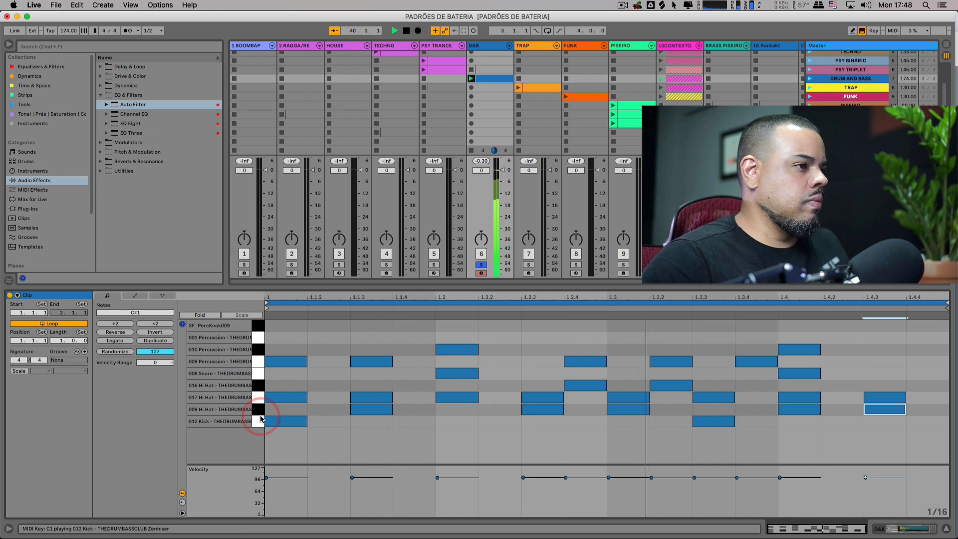
key("space")
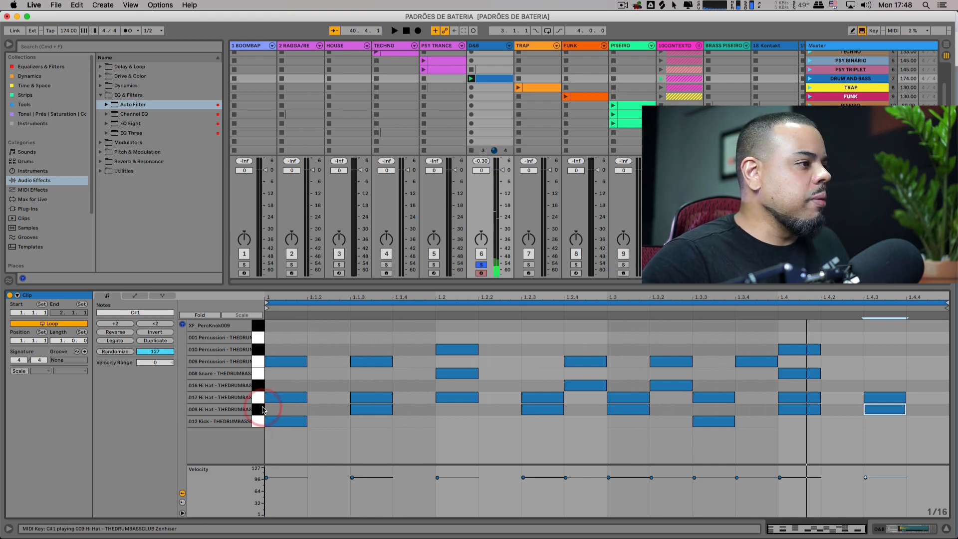
- Compare the loop with all 009 Hi Hat notes deactivated and reactivated
left_click(262, 410)
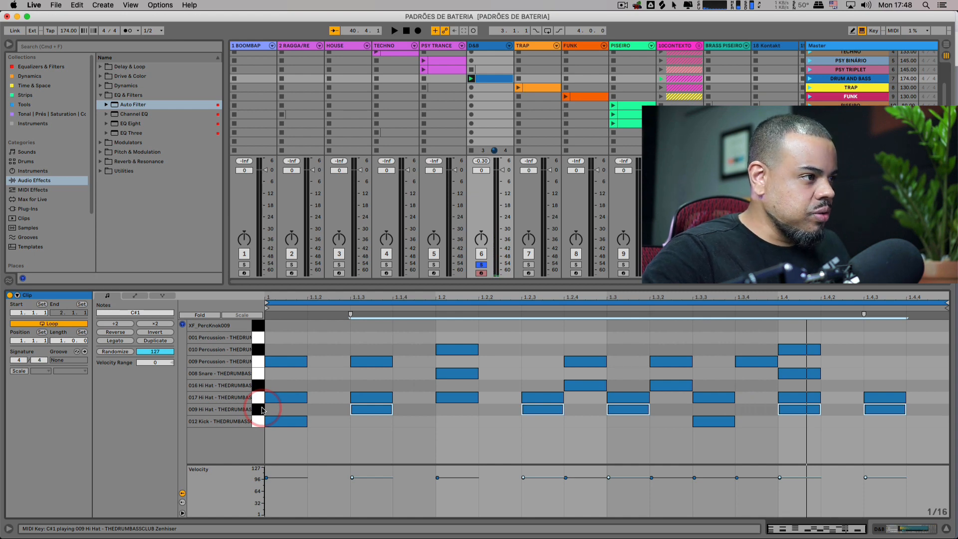
key("0")
key("space")
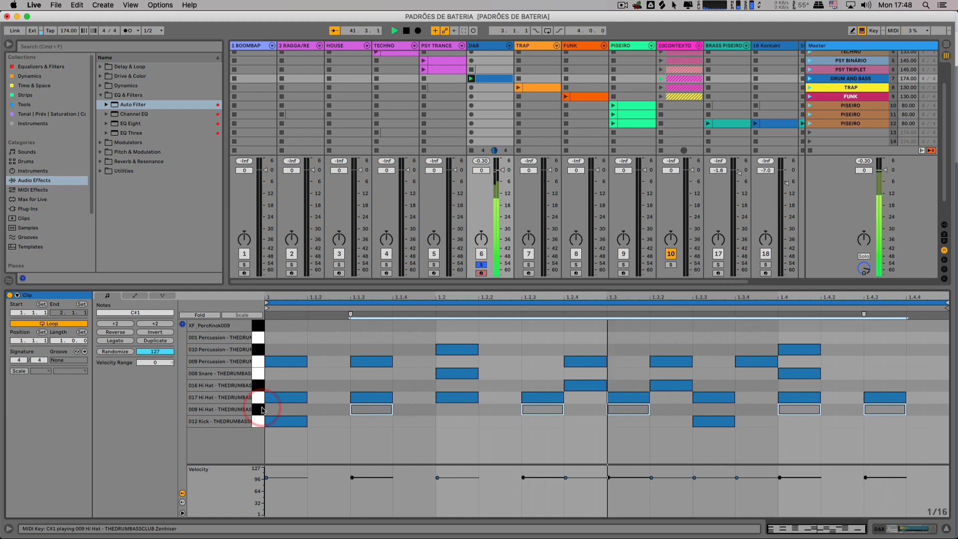
key("0")
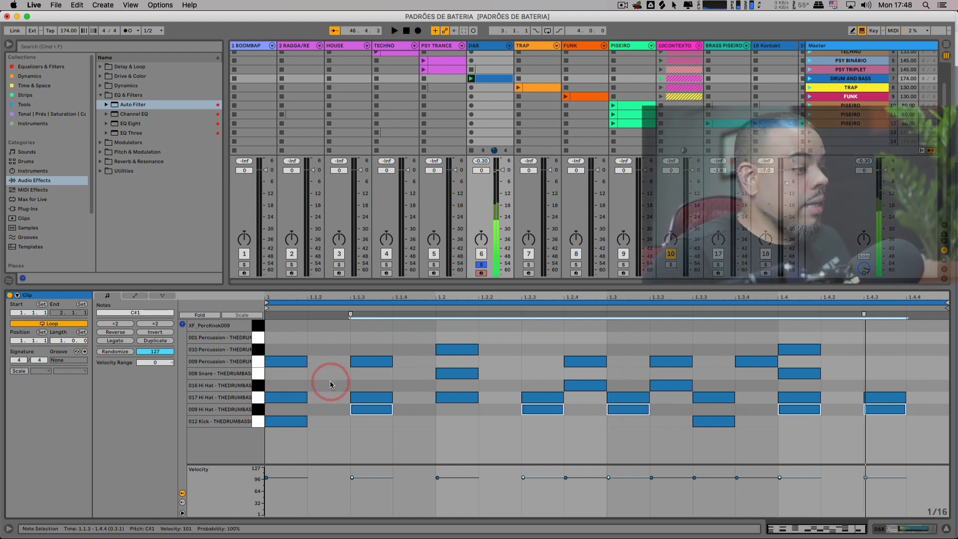
- Delete all notes from the drum and bass clip
left_click(338, 355)
key("super+a")
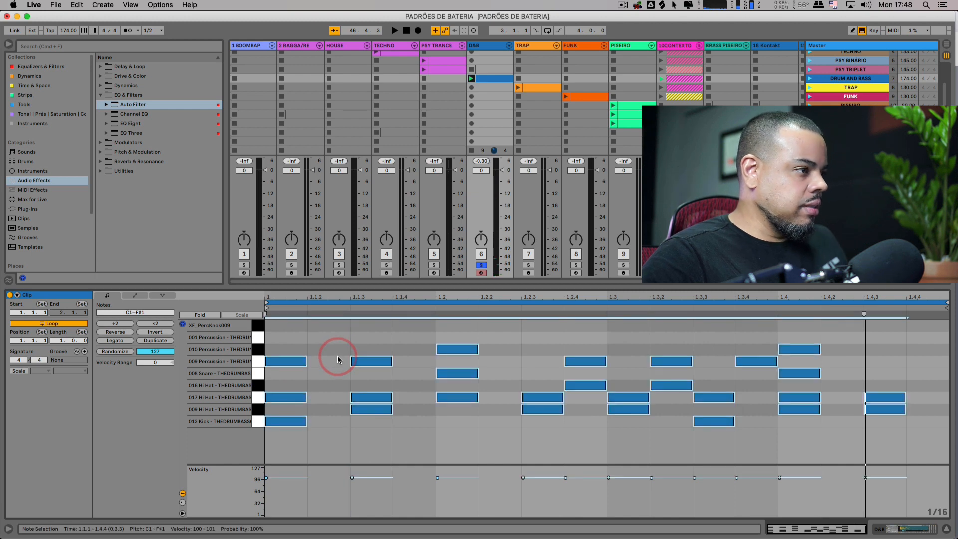
key("Delete")
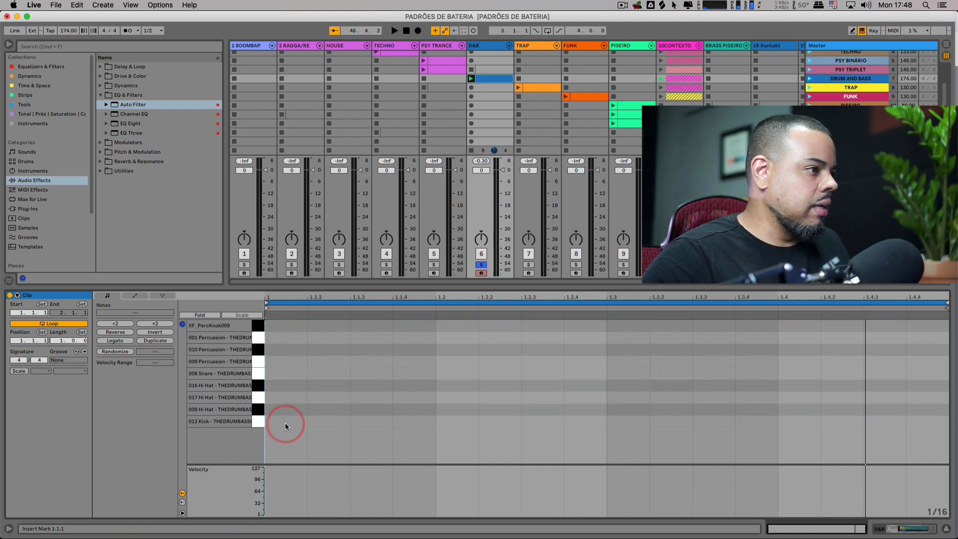
- With the loop playing, place 012 Kick hits at 1.1.1, 1.2.3 and 1.3.2 and 008 Snare hits at 1.1.4 and 1.4.1
double_click(286, 421)
key("space")
double_click(412, 397)
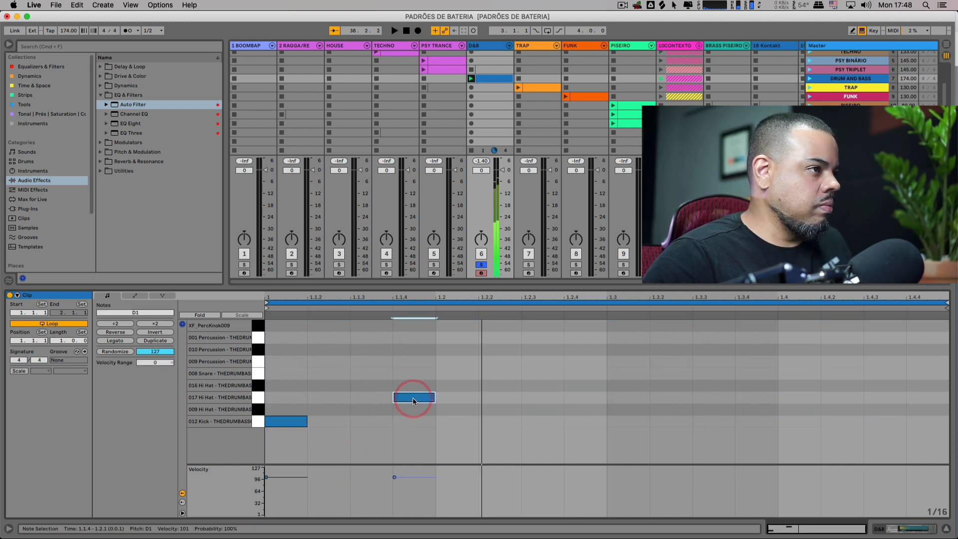
mouse_move(413, 397)
left_mouse_down()
mouse_move(465, 400)
mouse_move(456, 379)
mouse_move(410, 378)
left_mouse_up()
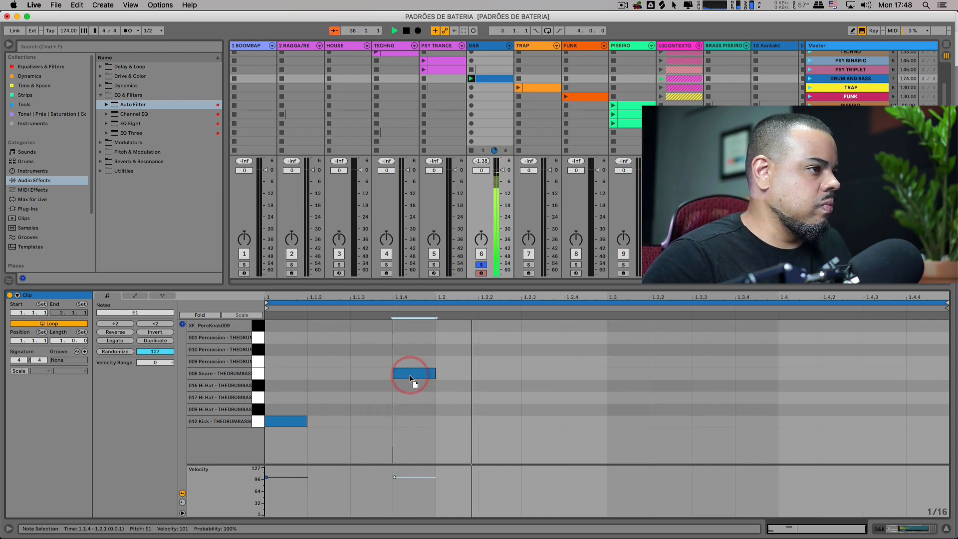
double_click(547, 422)
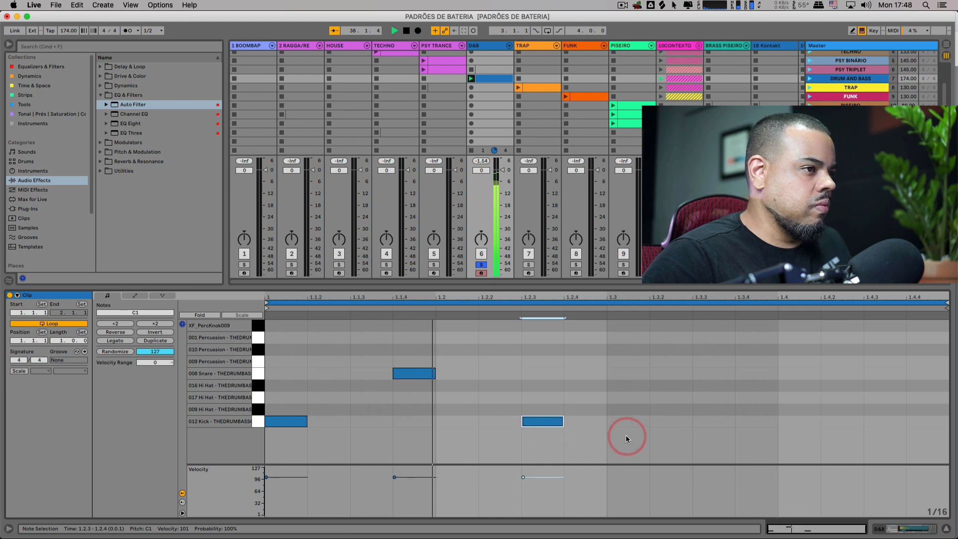
double_click(677, 422)
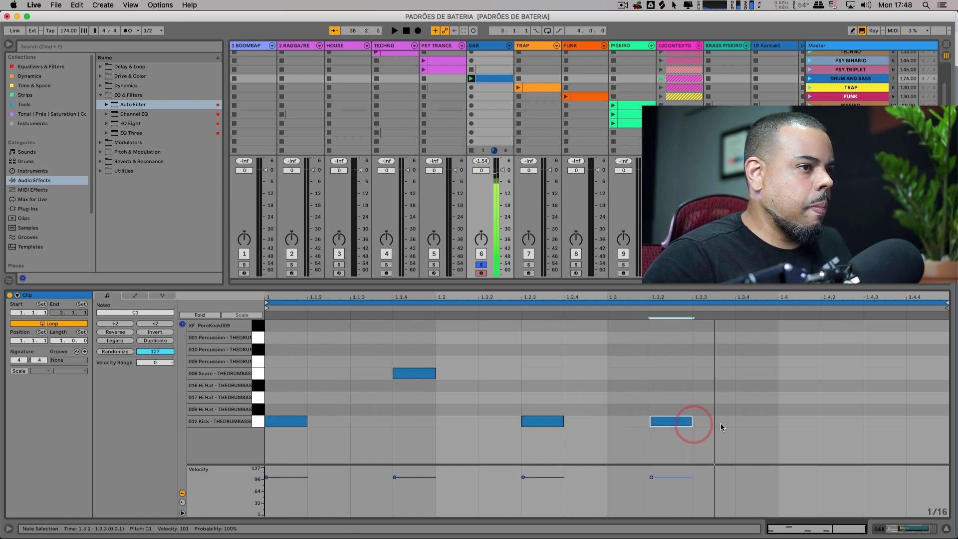
double_click(794, 374)
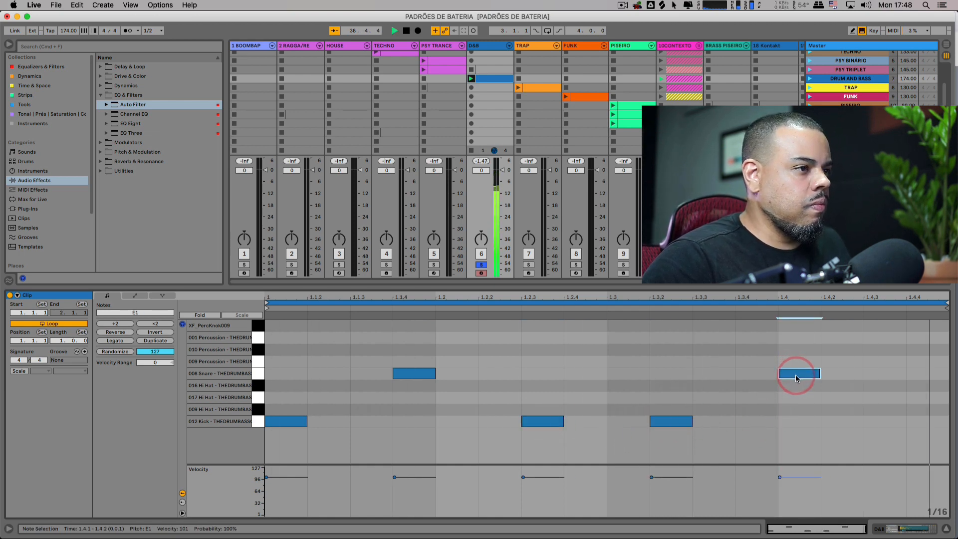
- Add 009 Percussion sixteenths at 1.1.1 and 1.1.3 and a 010 Percussion hit over the snare at 1.1.4
double_click(276, 352)
double_click(282, 350)
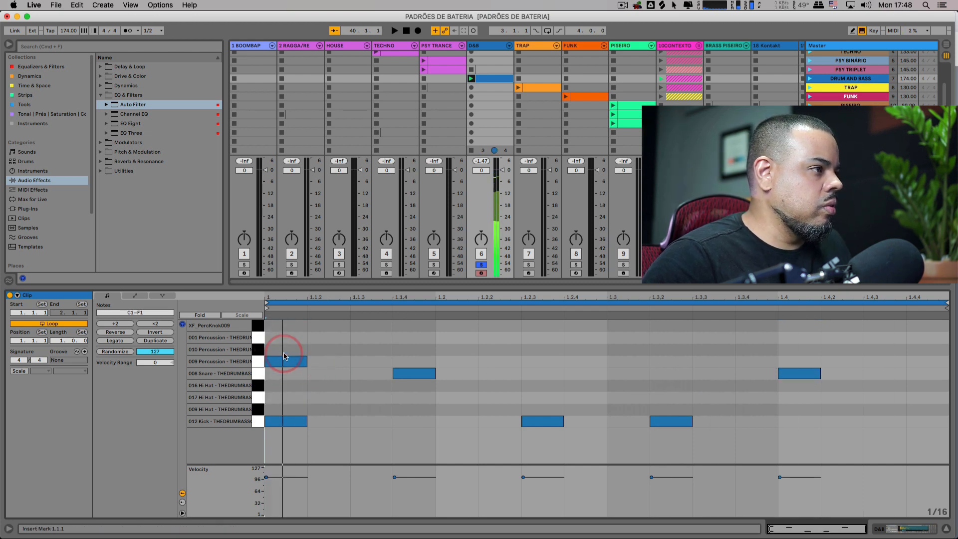
left_click(386, 369)
double_click(356, 361)
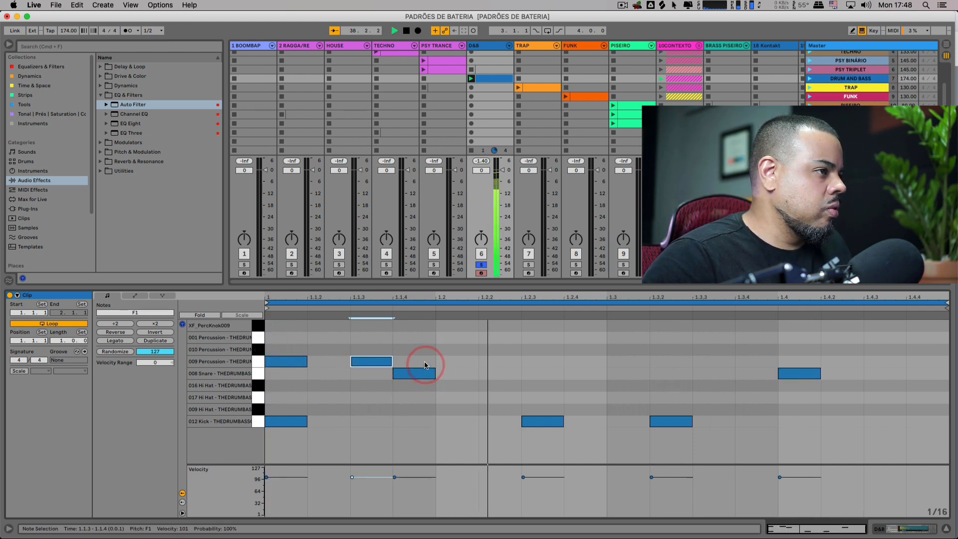
double_click(412, 351)
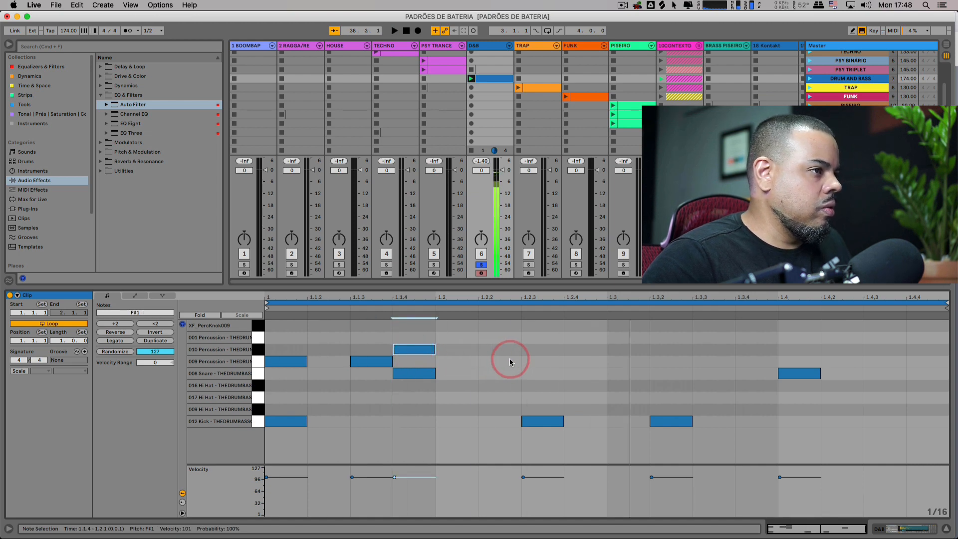
- Add 009 Percussion sixteenths at 1.2.3, 1.3.2 and 1.4.3 and 010 Percussion hits at 1.4.1 and 1.4.4
double_click(535, 360)
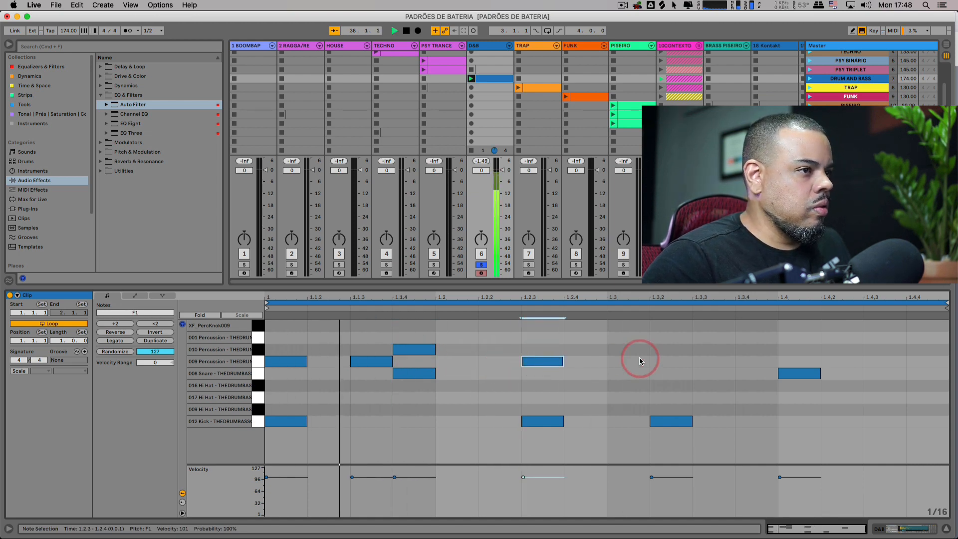
double_click(669, 362)
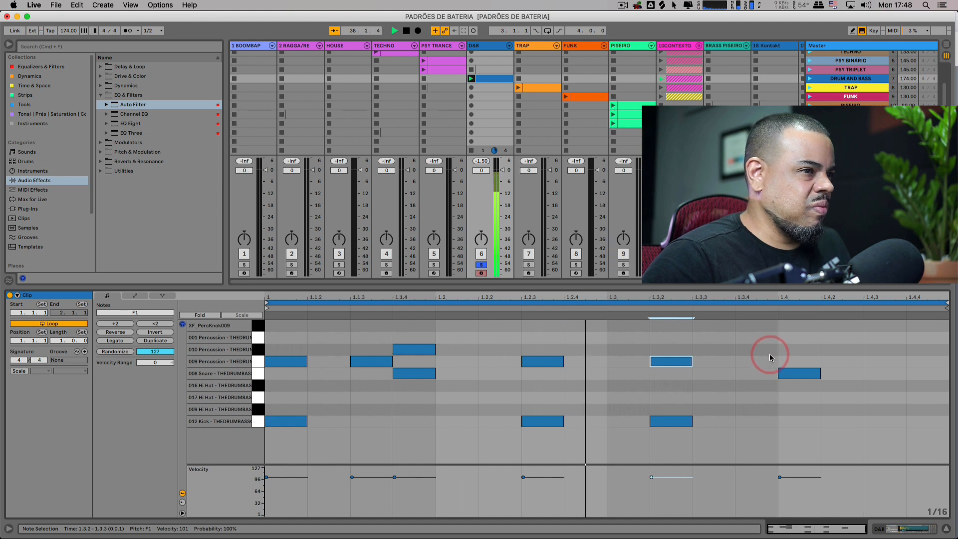
double_click(782, 352)
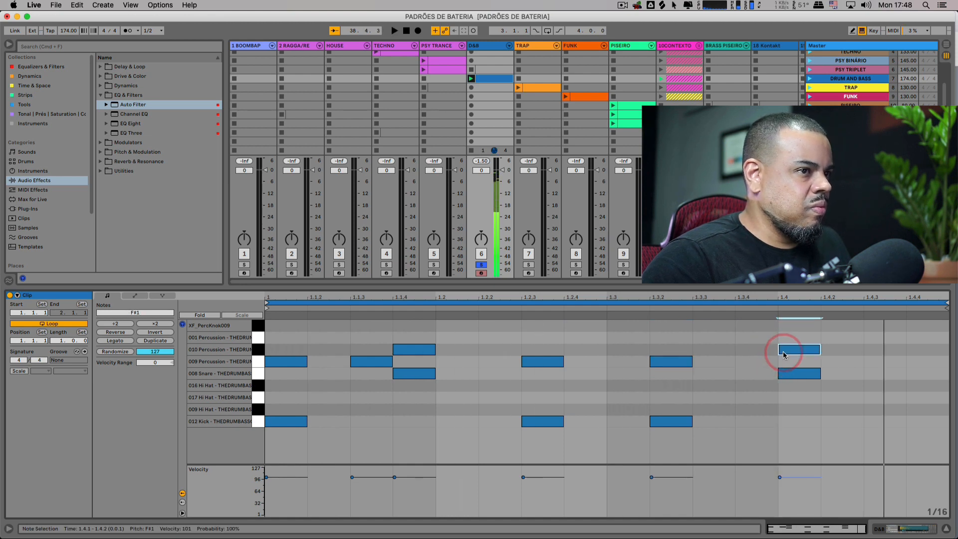
double_click(889, 361)
double_click(930, 349)
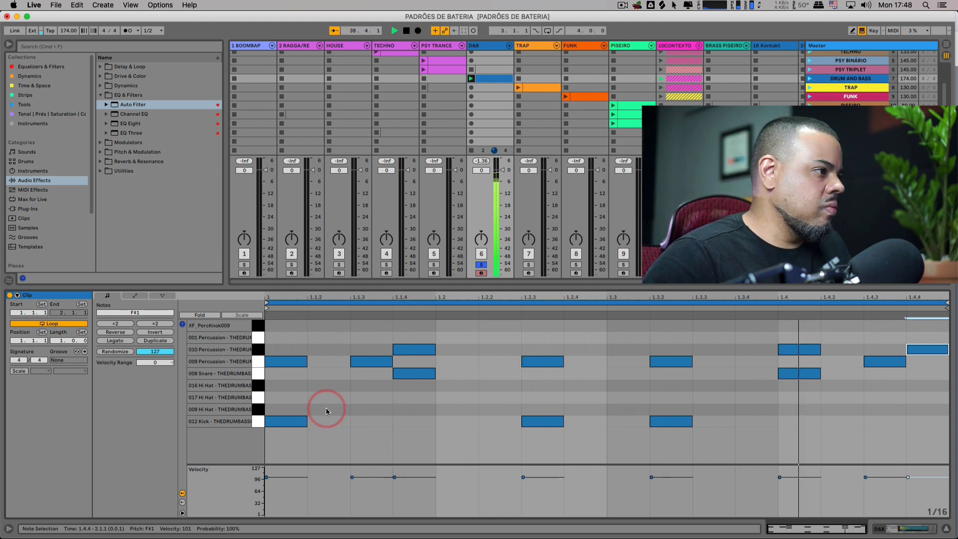
- Audition the 017 Hi Hat and place its sixteenths at 1.1.1, 1.1.3 and 1.2.1
left_click(260, 399)
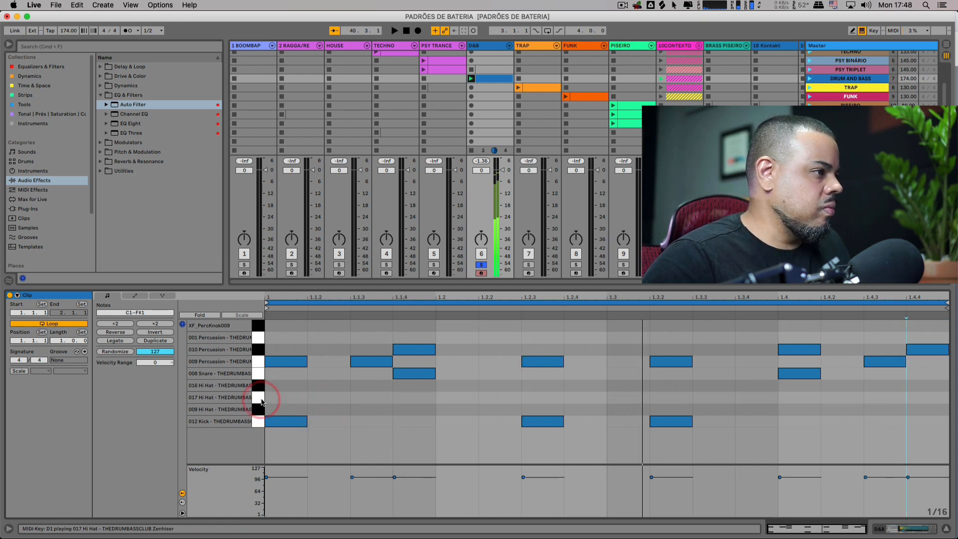
double_click(288, 399)
double_click(361, 397)
key("space")
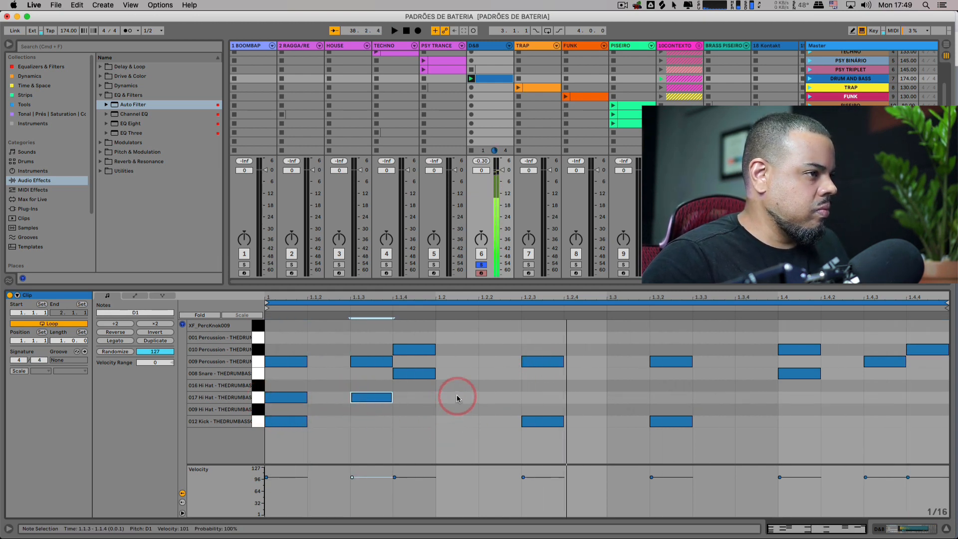
double_click(456, 398)
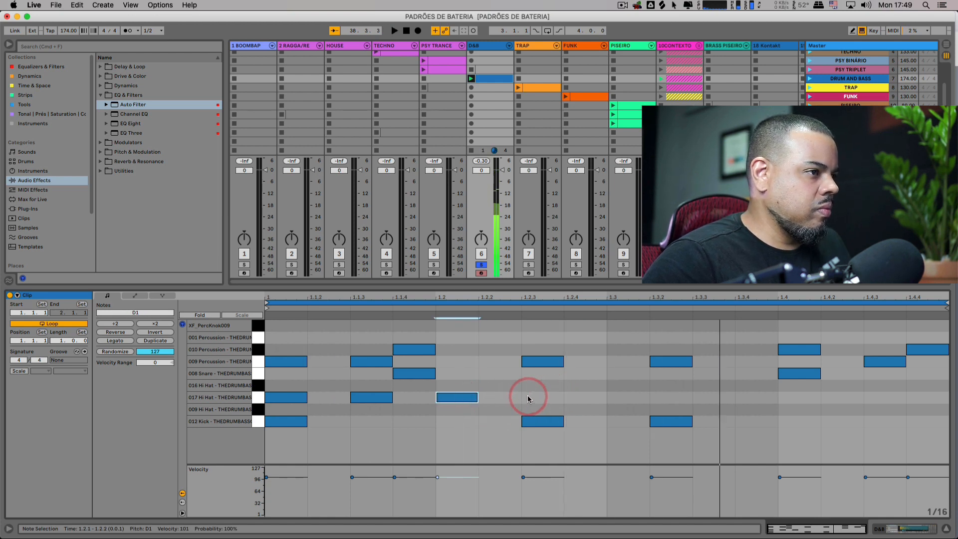
- Duplicate the 017 Hi Hat notes to fill every eighth from 1.2.3 through 1.4.3
left_click_drag(528, 398, 289, 393)
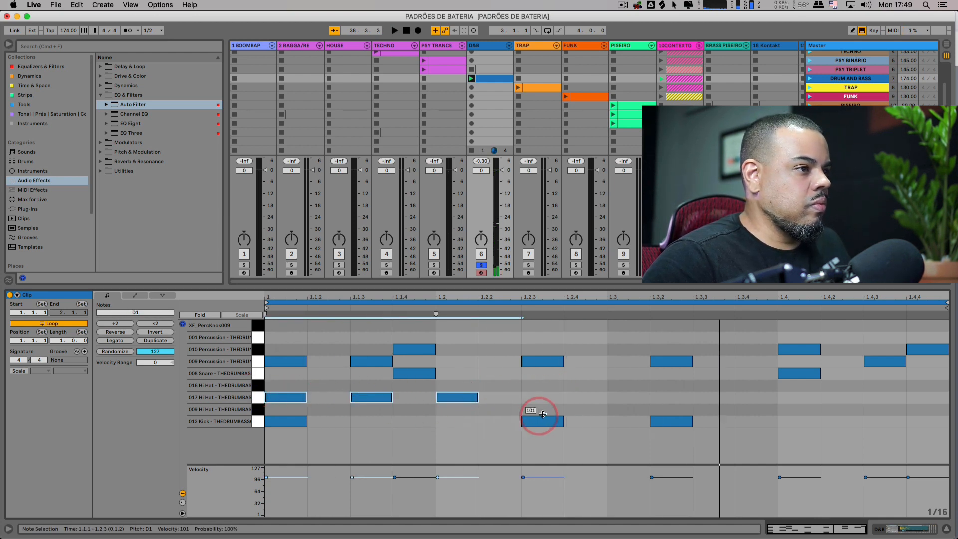
key("super+d")
left_click_drag(770, 403, 610, 396)
key("super+d")
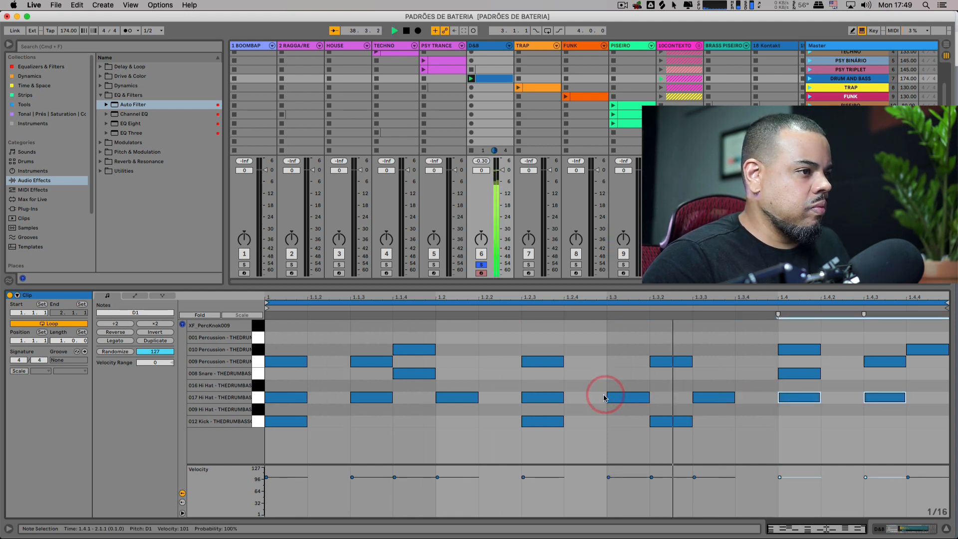
- Add a 016 Hi Hat sixteenth at 1.2.2 and 001 Percussion sixteenths on every beat from 1.1.1 to 1.4.1
double_click(499, 386)
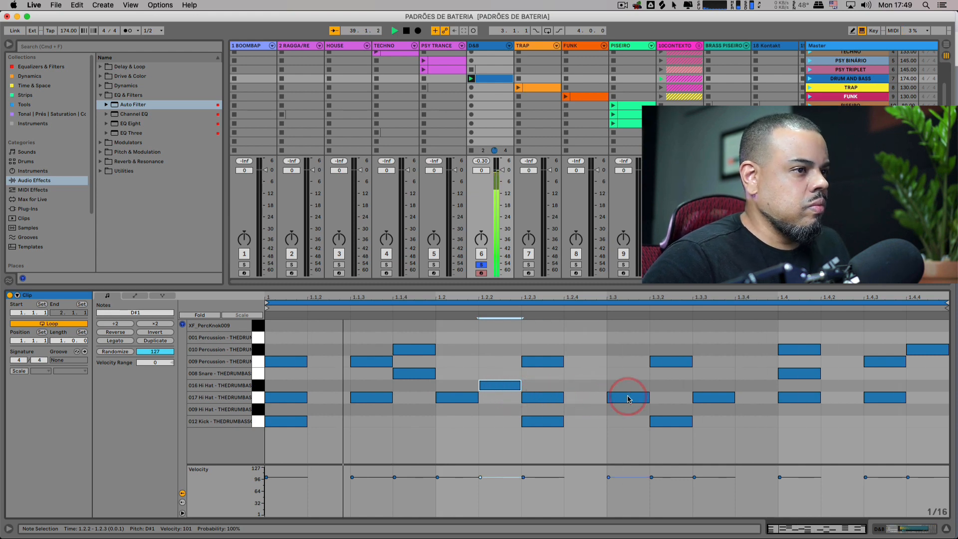
left_click(279, 321)
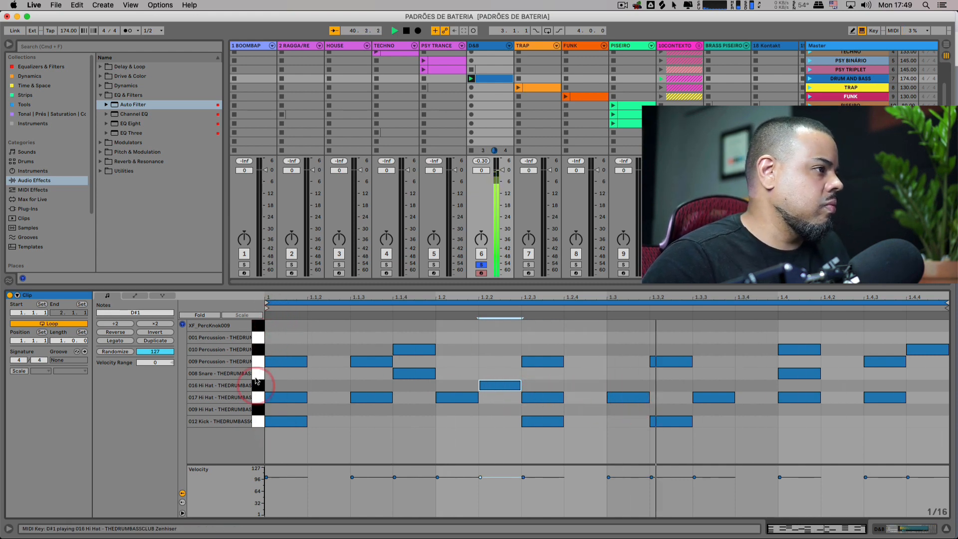
left_click(259, 342)
double_click(278, 337)
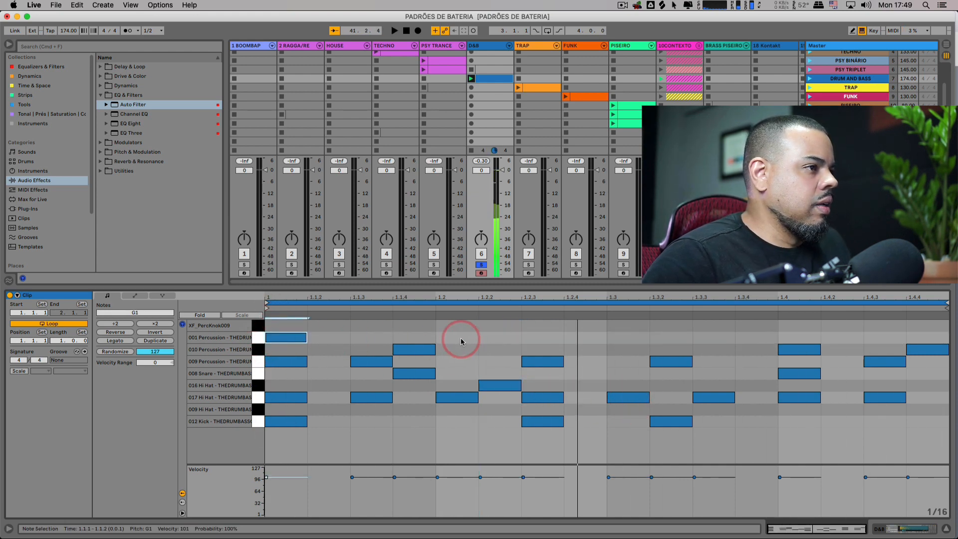
double_click(460, 338)
left_click(629, 339)
double_click(629, 339)
double_click(797, 337)
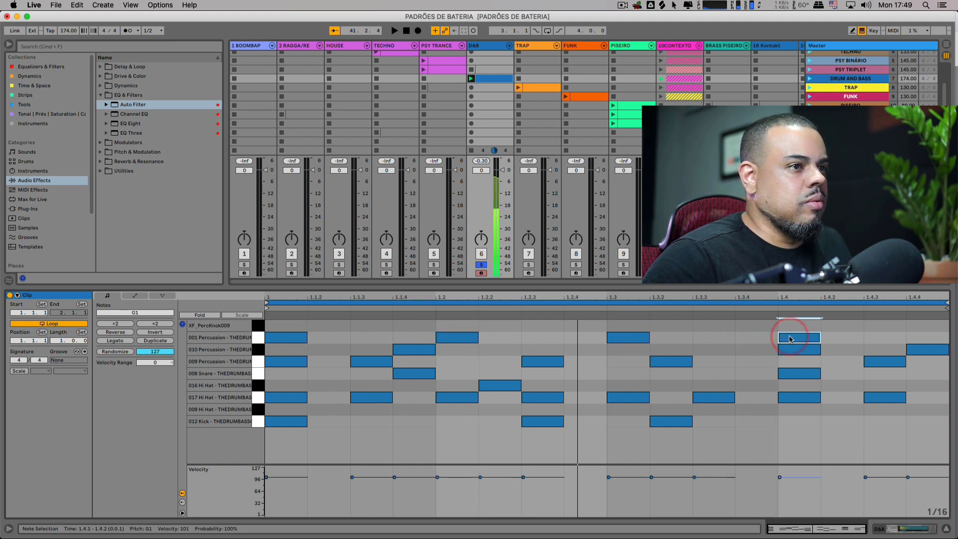
- Lower the velocity of the 009 Percussion note at 1.1.3 to about 54
left_click(296, 334)
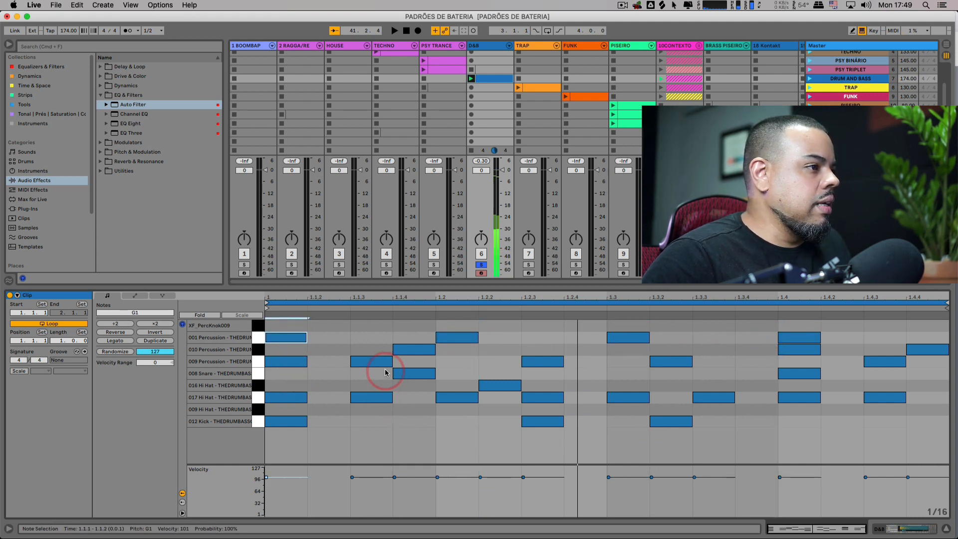
left_click(285, 362)
left_click(369, 363)
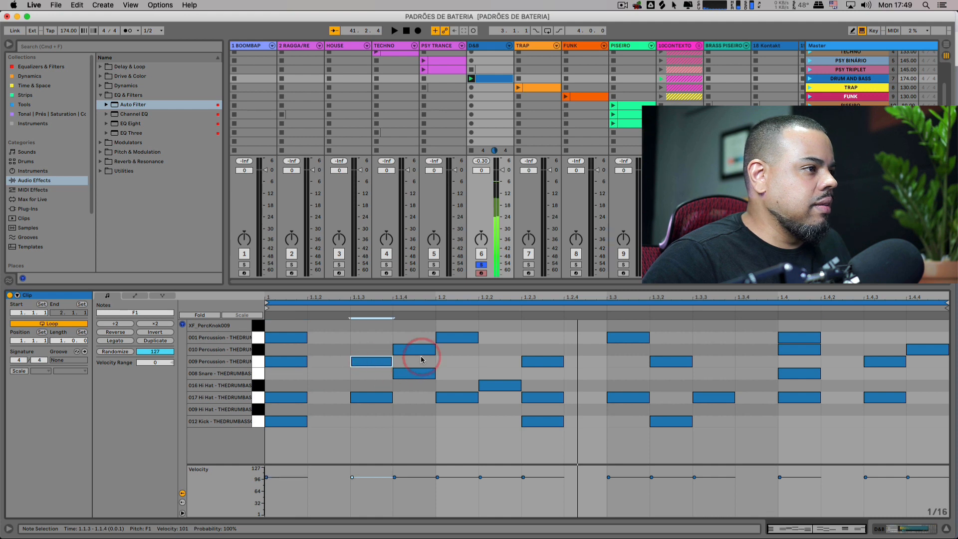
left_click(415, 350)
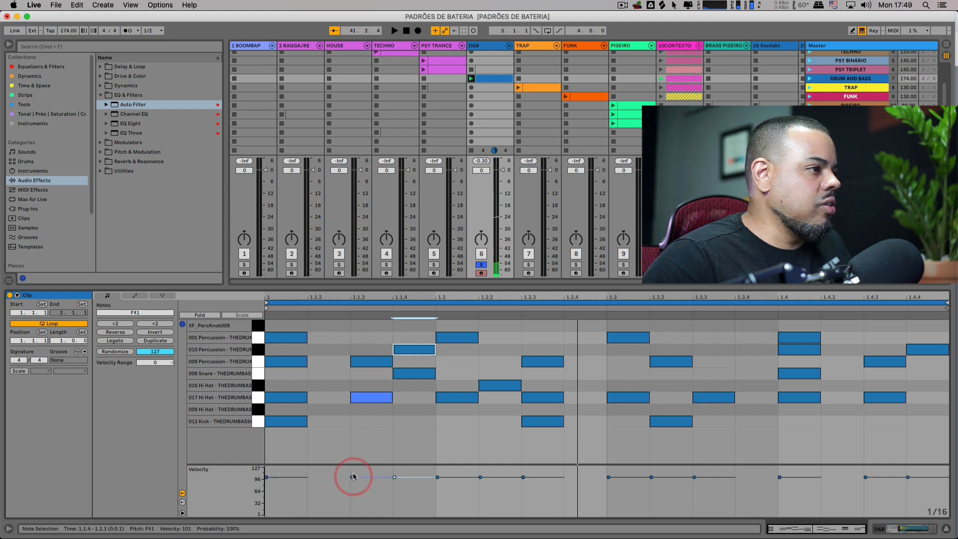
left_click(367, 361)
left_click_drag(352, 463, 353, 480)
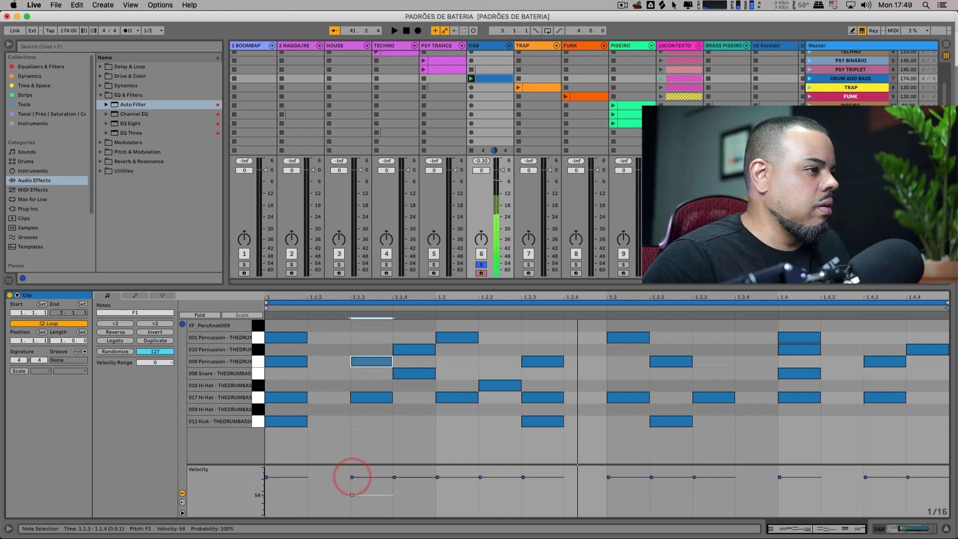
- Lower the 017 Hi Hat velocities to about 64 at 1.1.1 and about 70 at 1.2.1
left_click(364, 398)
left_click(293, 397)
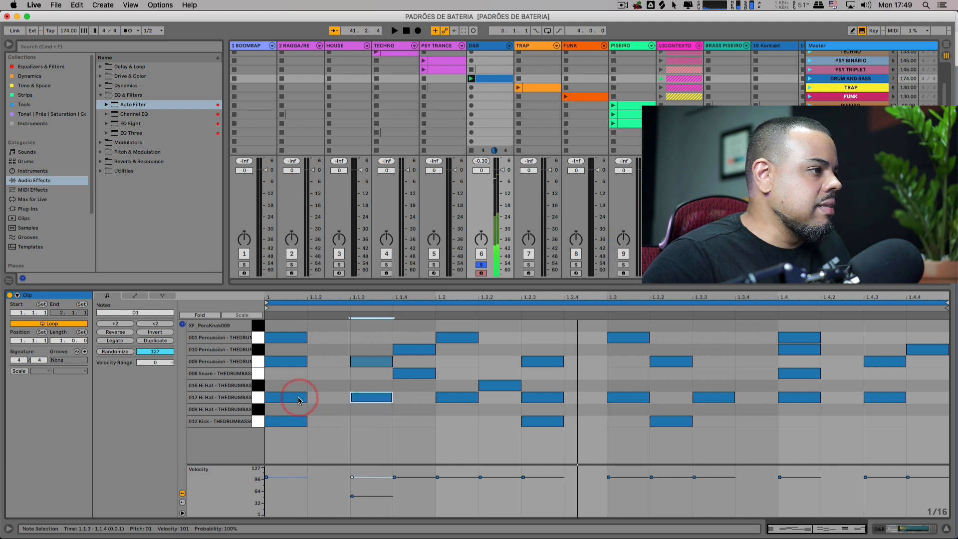
left_click(289, 477)
left_click(266, 477)
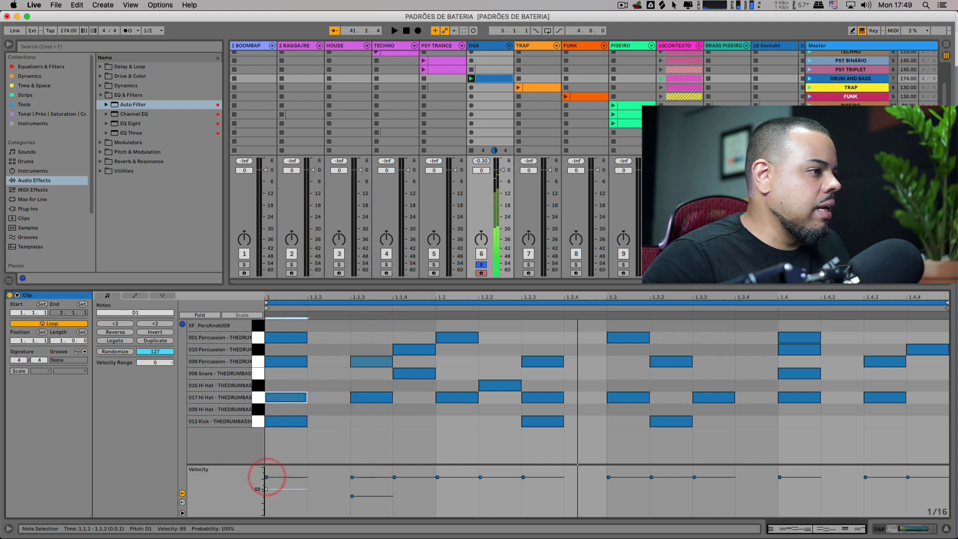
left_click(455, 398)
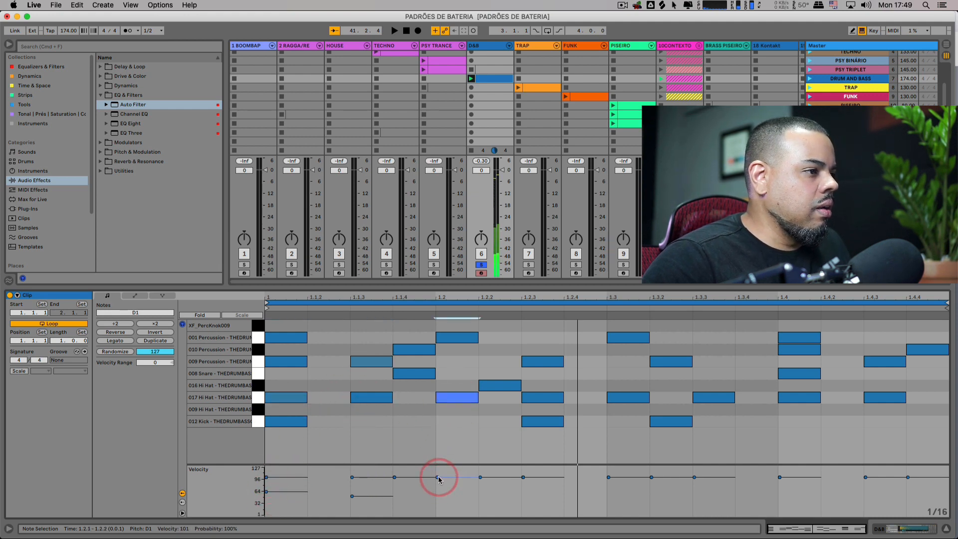
left_click_drag(438, 477, 438, 488)
- Lower the velocities of the 017 Hi Hat notes at 1.3.1 and 1.4.1 to about 65
left_click(535, 397)
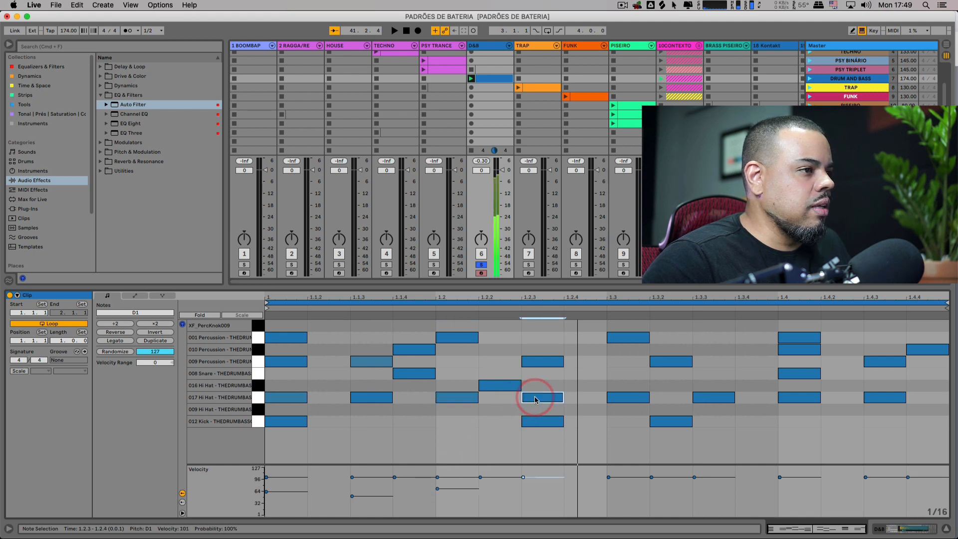
left_click(629, 398)
left_click(608, 477)
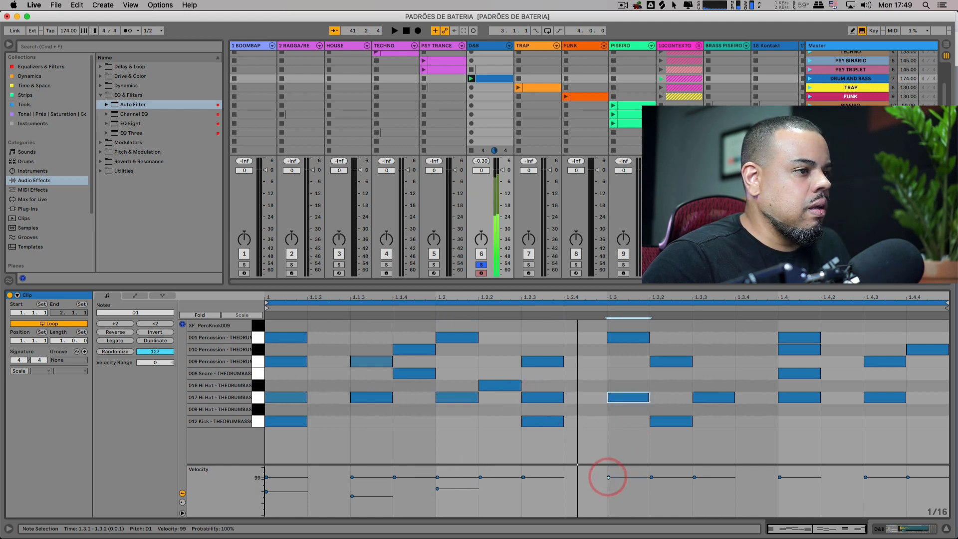
left_click_drag(608, 478, 607, 491)
left_click(719, 398)
left_click(798, 398)
left_click(788, 478)
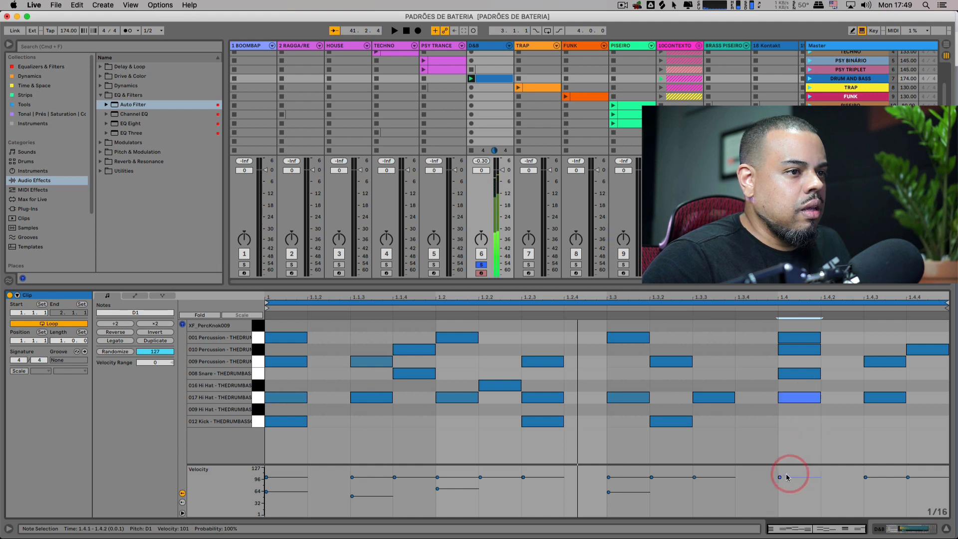
left_click_drag(787, 477, 787, 491)
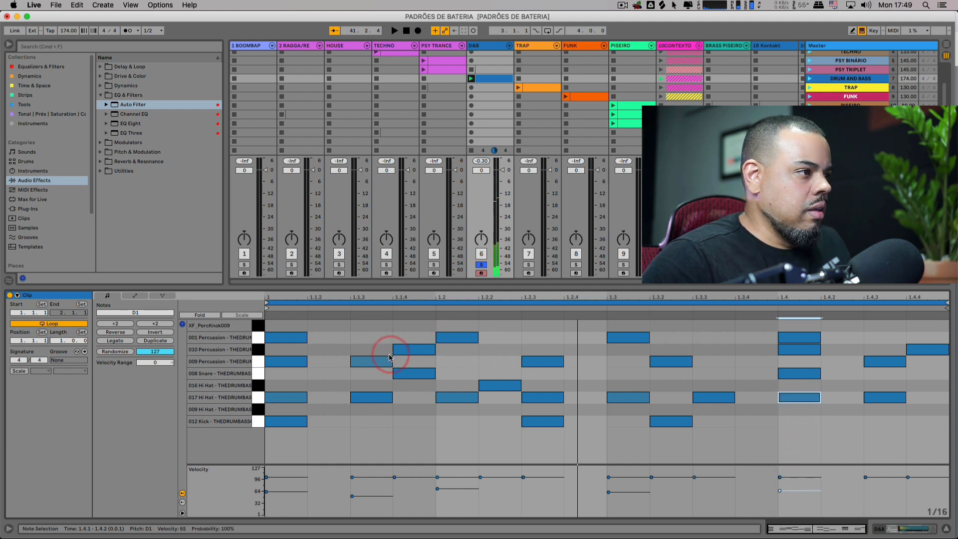
- Lower the 009 Percussion at 1.2.3 to velocity about 85, add a ghost note at 1.2.4 with velocity 30, and play the loop
left_click(539, 360)
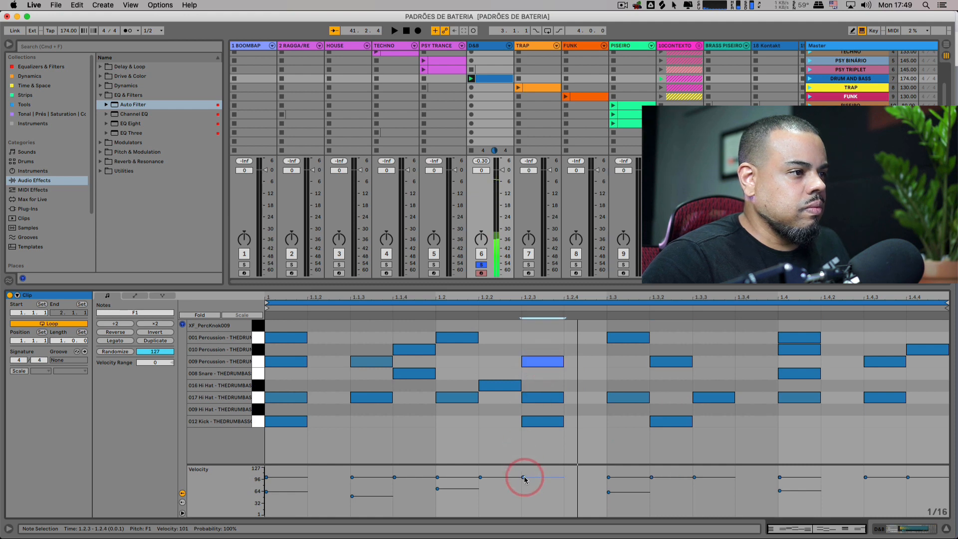
left_click_drag(524, 479, 566, 481)
double_click(579, 361)
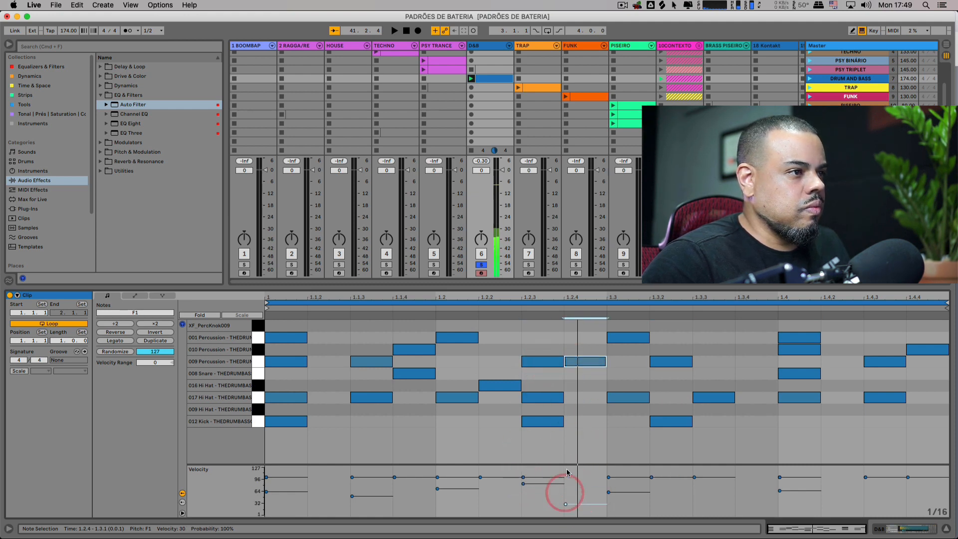
key("space")
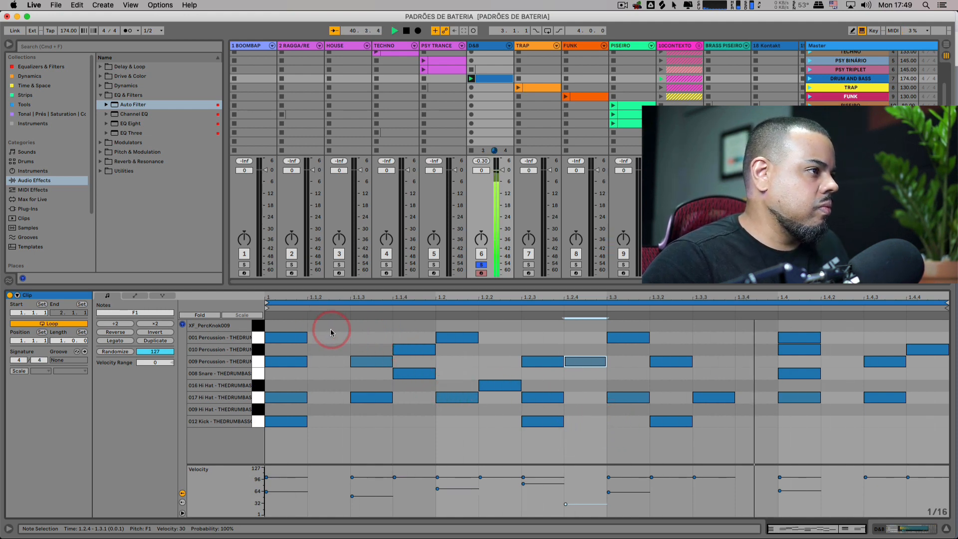
key("space")
- Unfold the D&B drum rack's chains in the mixer and lower all four 001 Percussion notes to velocity 75
left_click(284, 338)
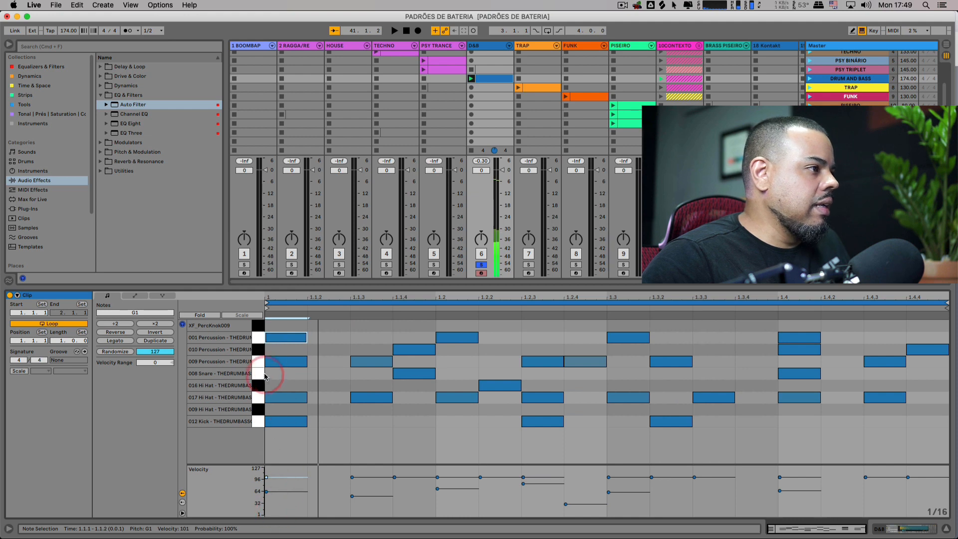
left_click(258, 338)
left_click(509, 46)
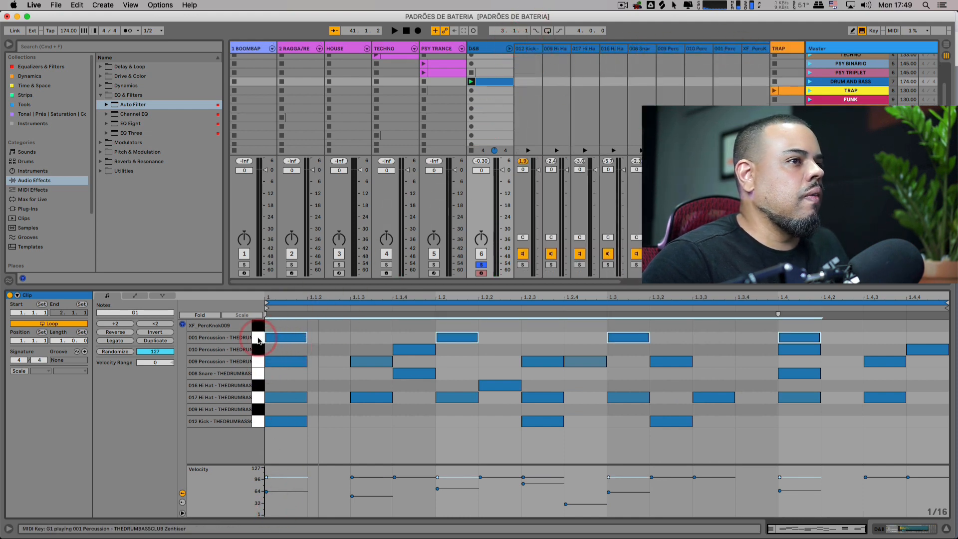
left_click(737, 176)
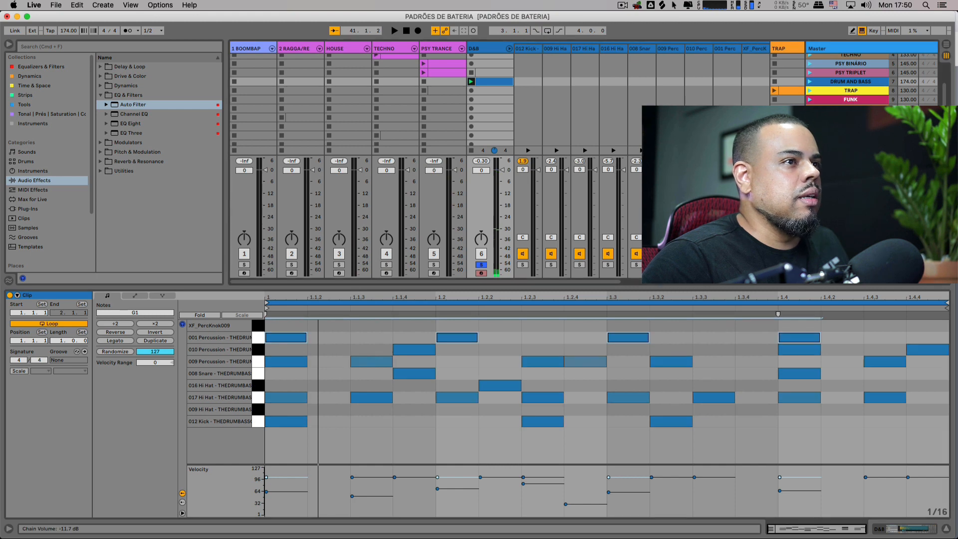
left_click(267, 478)
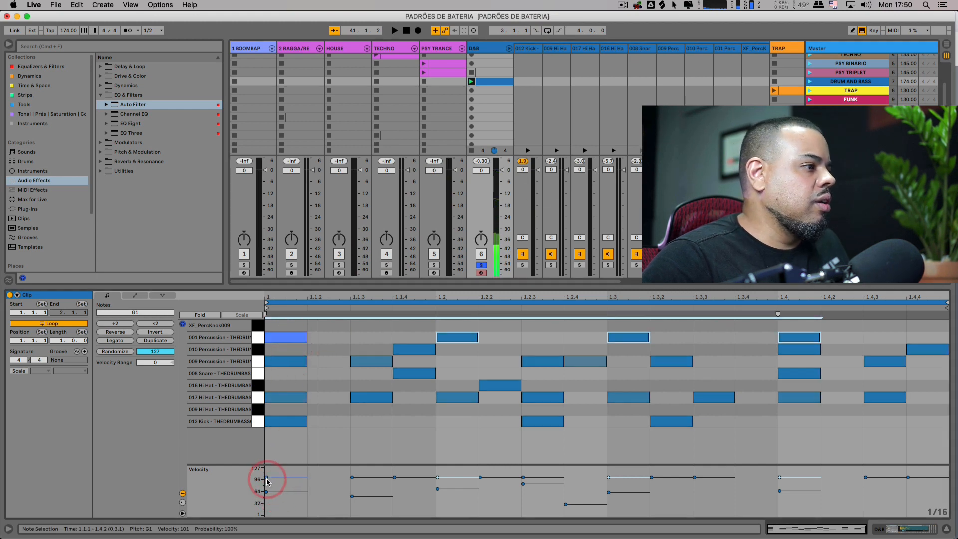
left_click_drag(267, 480, 266, 488)
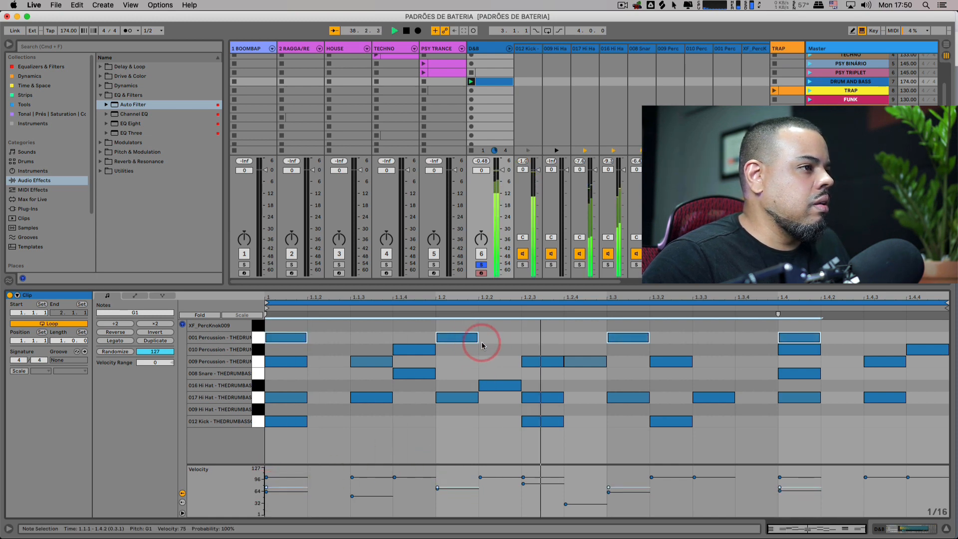
- Select the 001 Percussion notes at 1.3.1 and 1.4.1
left_click_drag(588, 335, 808, 337)
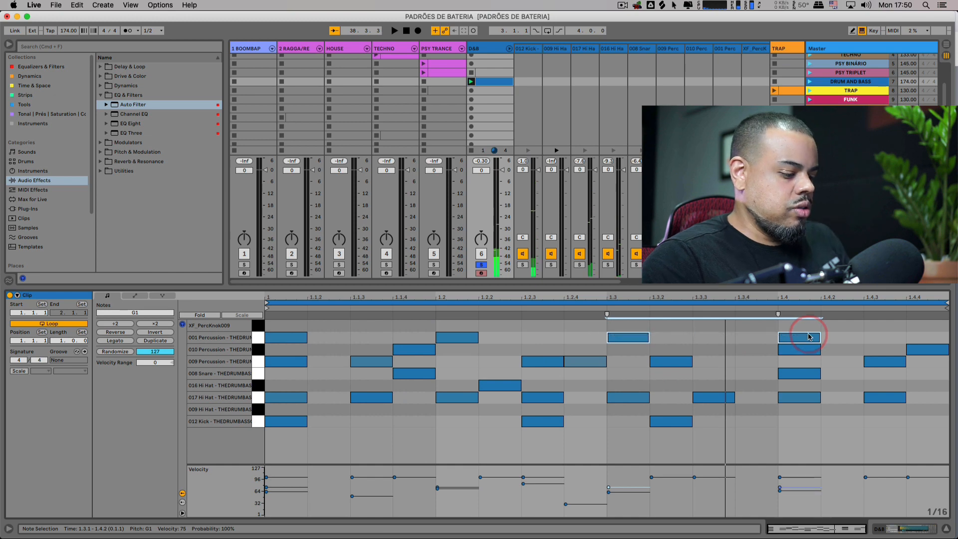
- Replace the 001 Percussion notes at 1.3 and 1.4 with a duplicate of the first-half pair and play the pattern
key("Delete")
left_click_drag(603, 335, 273, 330)
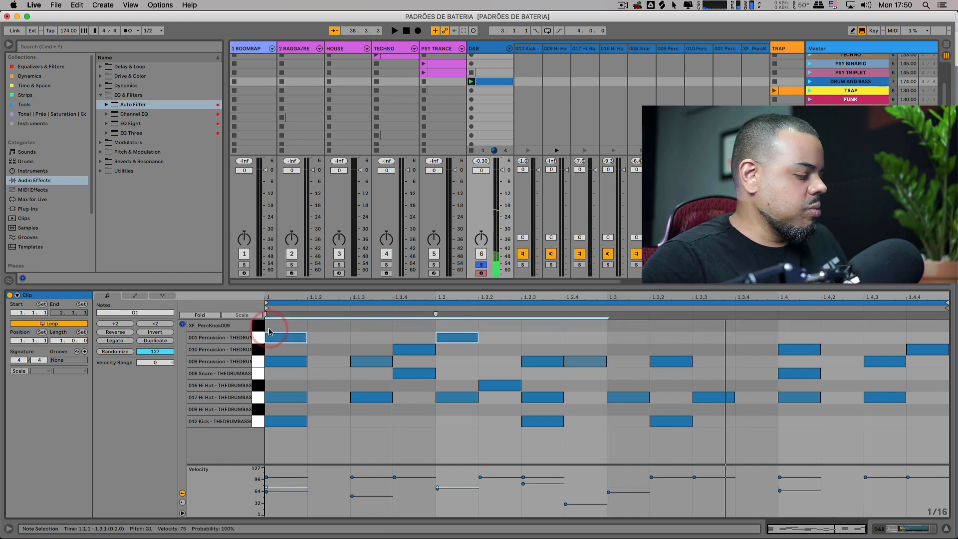
key("super+d")
key("space")
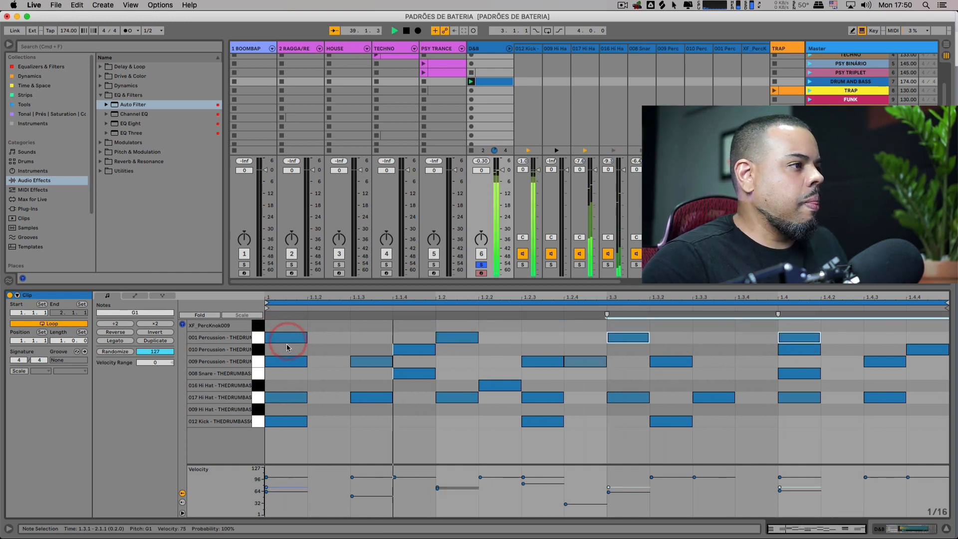
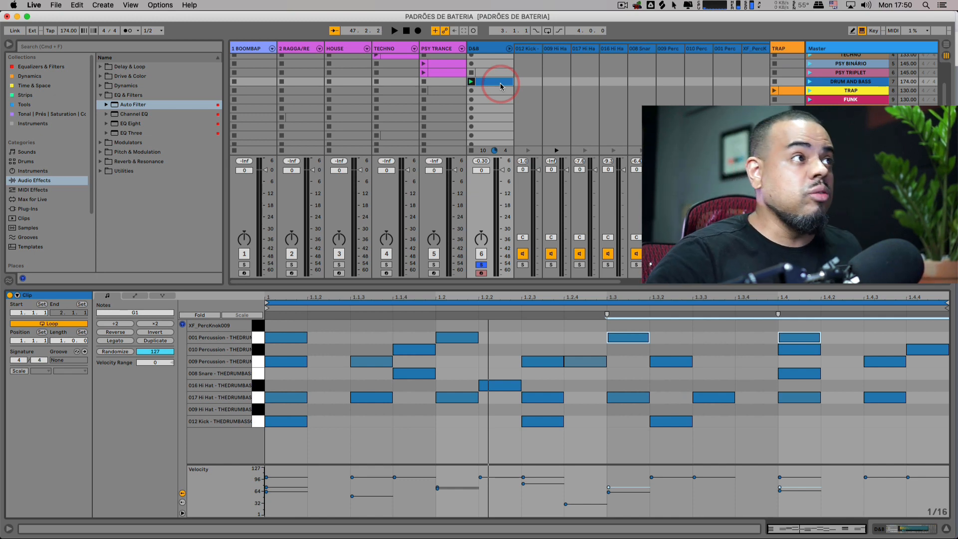
- Fold the D&B track group and open the drum clip of the TRAP track in the TRAP scene
left_click(473, 49)
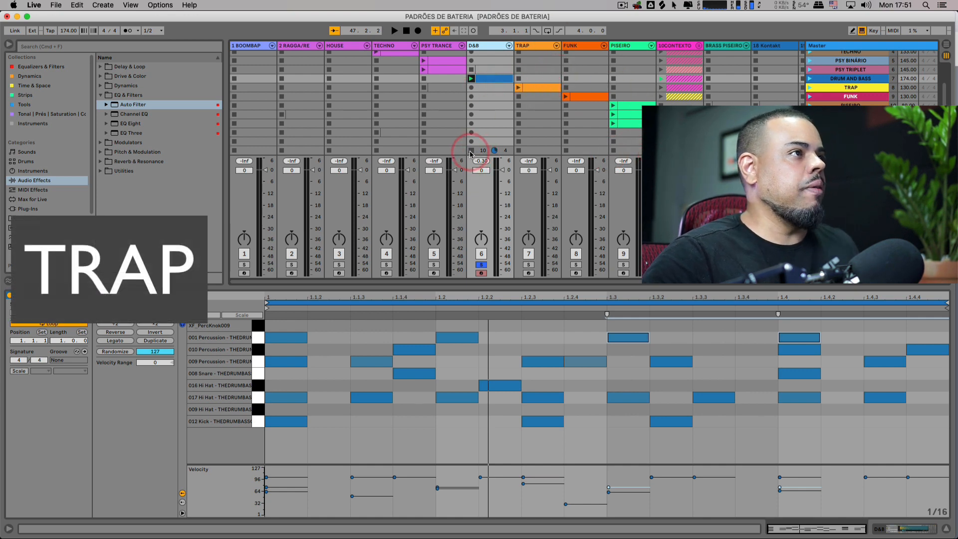
left_click(518, 88)
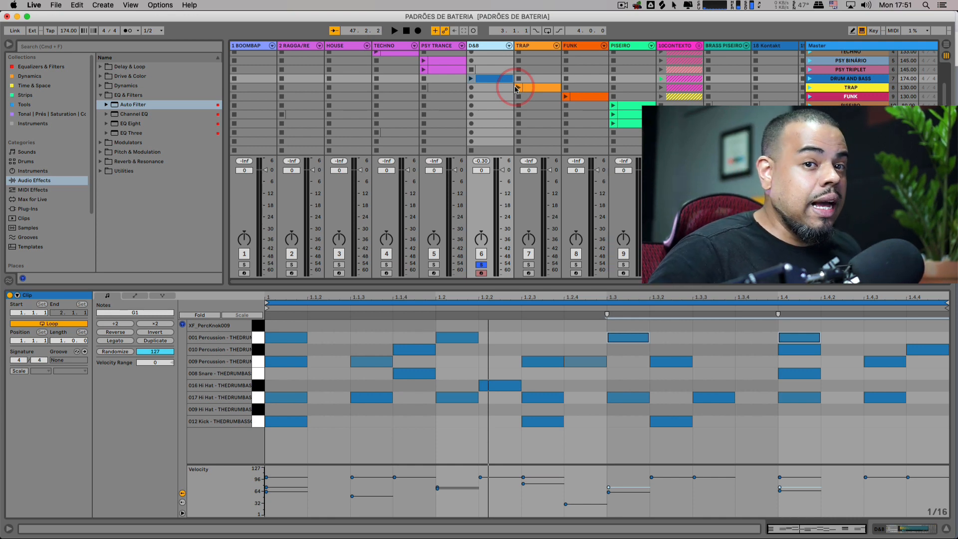
left_click(523, 88)
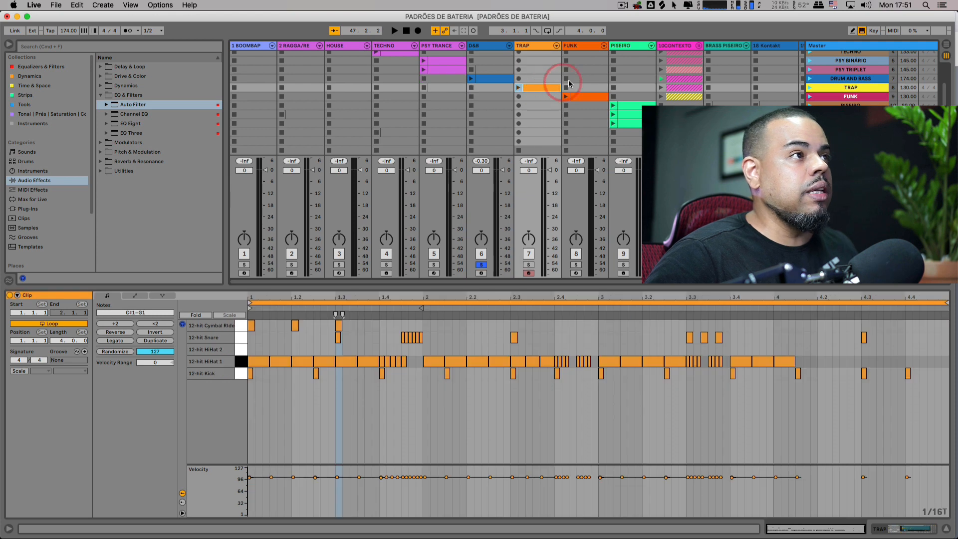
- Clear the D&B track's solo and launch the TRAP scene with the 10CONTEXTO group unfolded
left_click(480, 264)
left_click(481, 264)
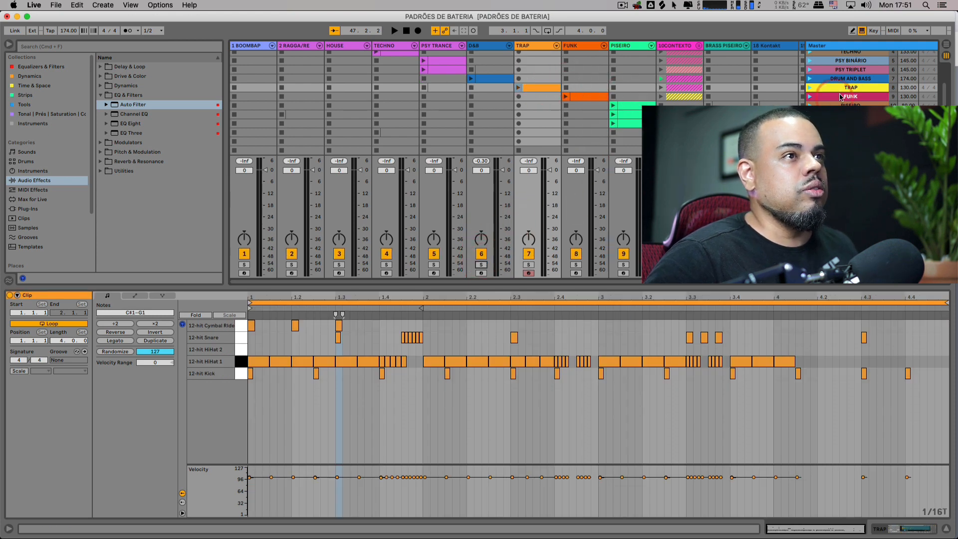
left_click(810, 89)
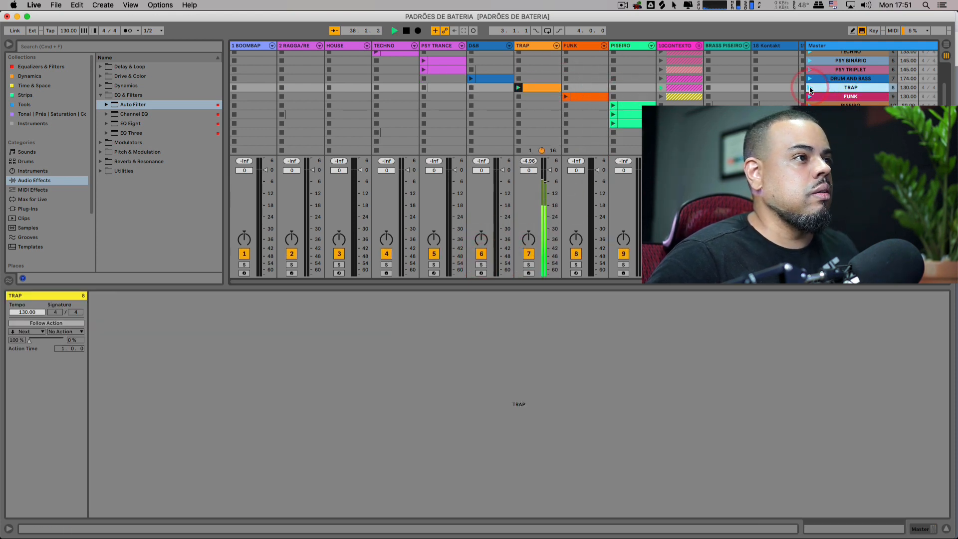
left_click_drag(587, 286, 685, 288)
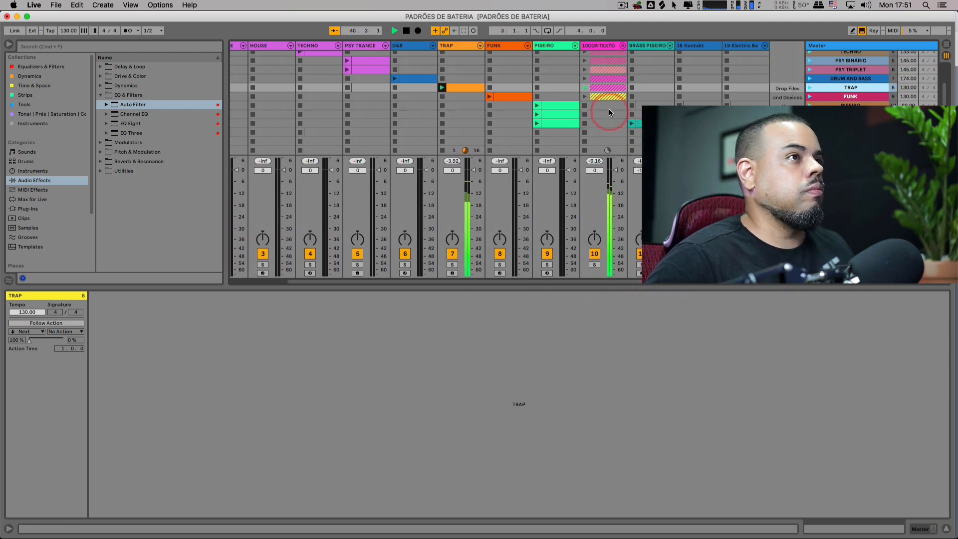
left_click(623, 46)
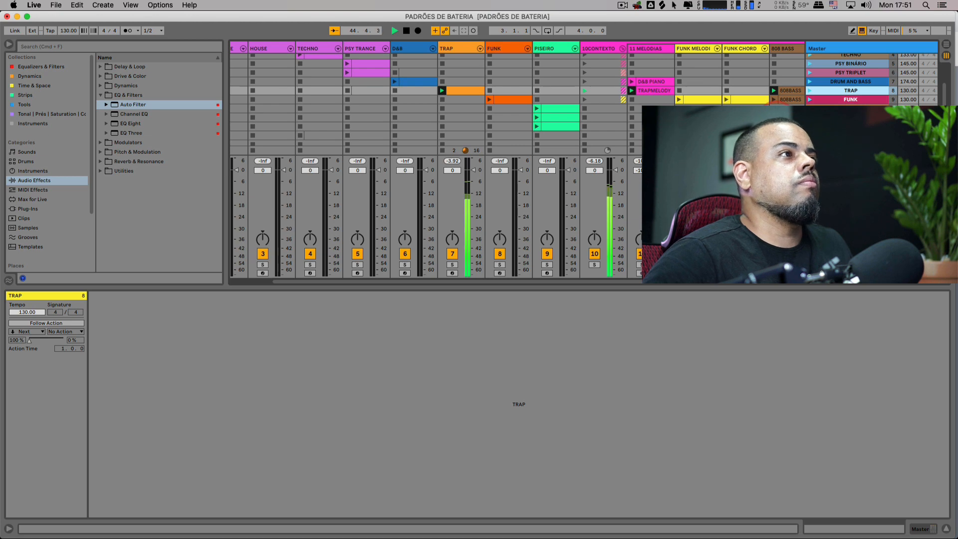
- Move the TRAP drum clip four slots down in its track to free the slot in the TRAP scene
left_click(468, 91)
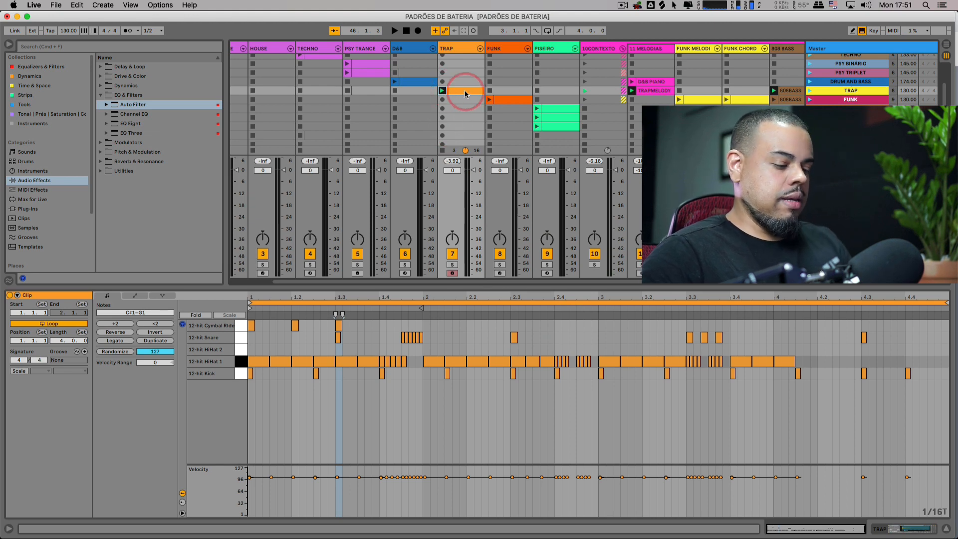
left_click_drag(465, 91, 463, 127)
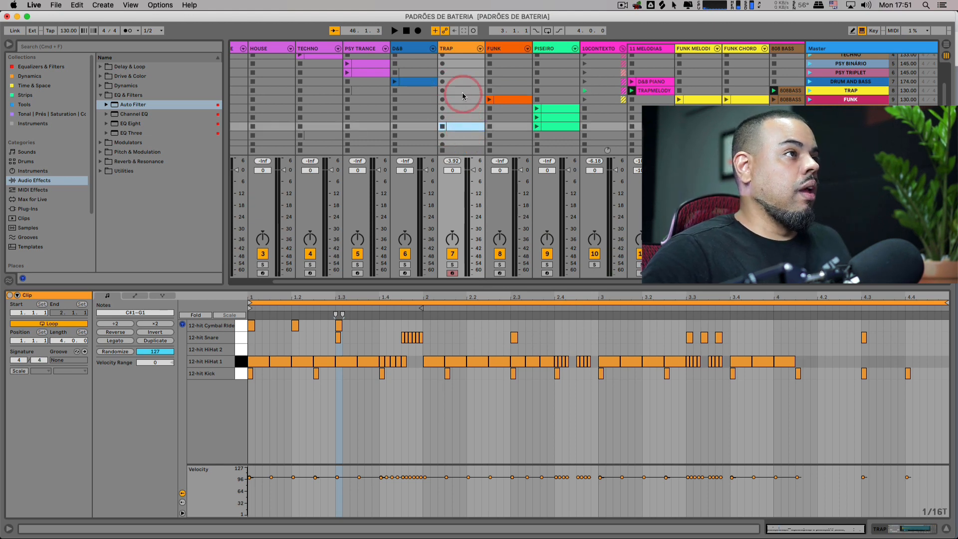
left_click(462, 92)
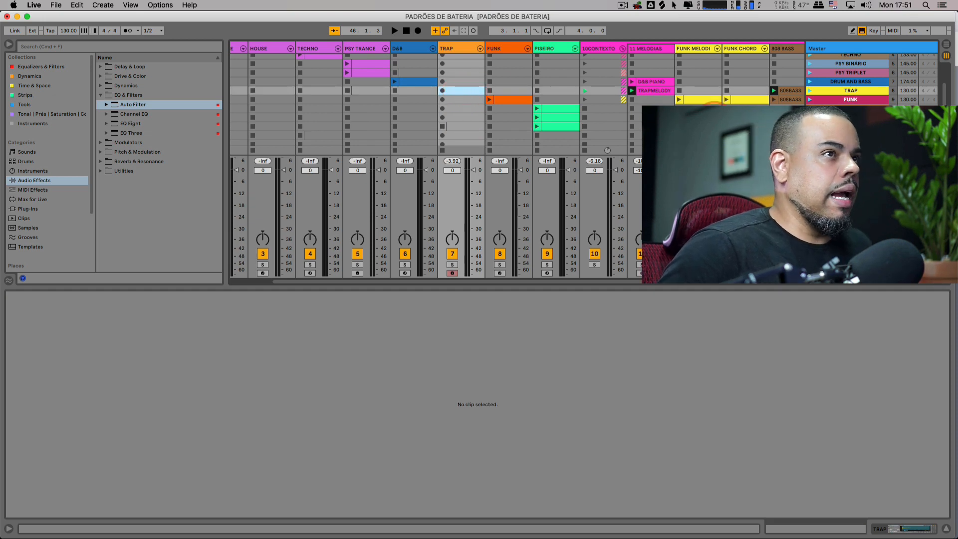
- Open the 808BASS clip in the TRAP scene, and play it with the 808 BASS track soloed
left_click(795, 94)
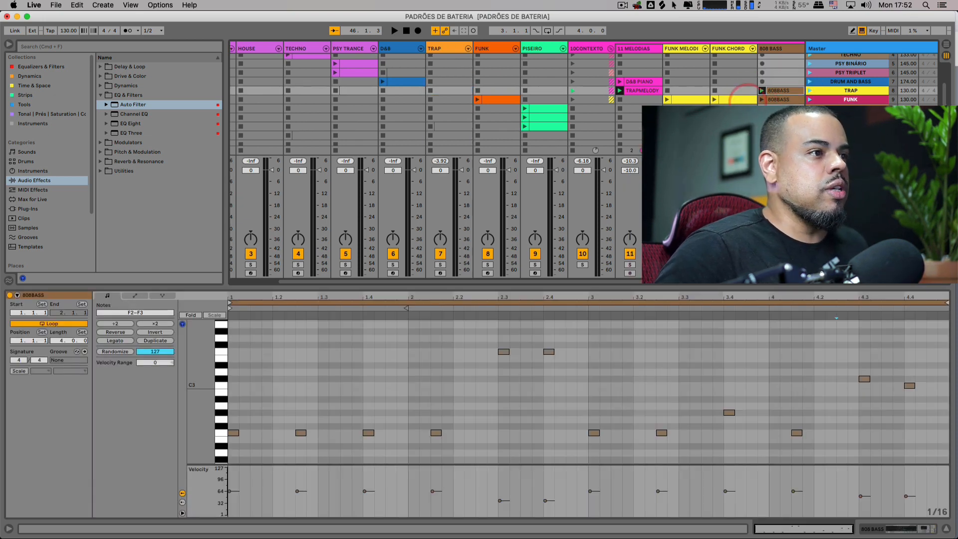
left_click(774, 266)
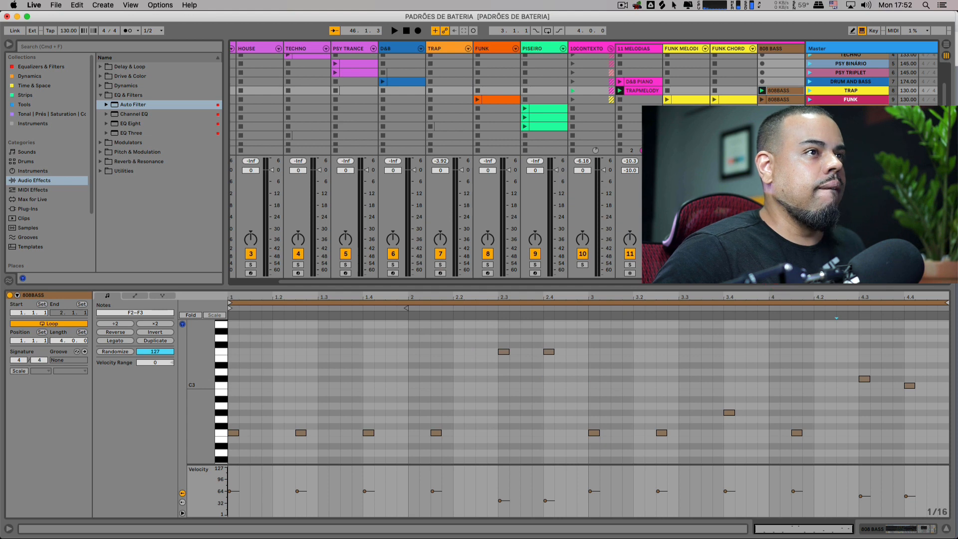
key("space")
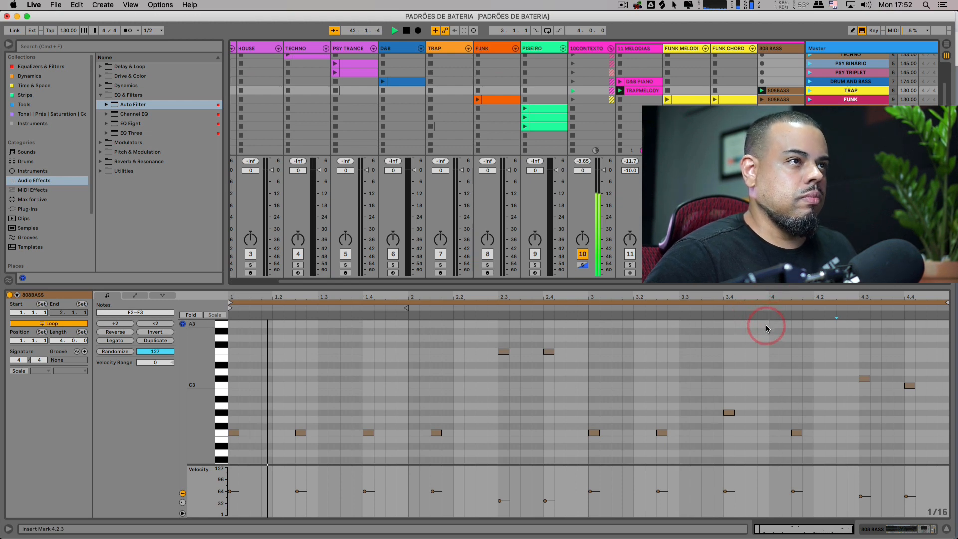
- Inspect the 808 BASS instrument's sample waveform and return to the 808BASS clip's notes
left_click(779, 48)
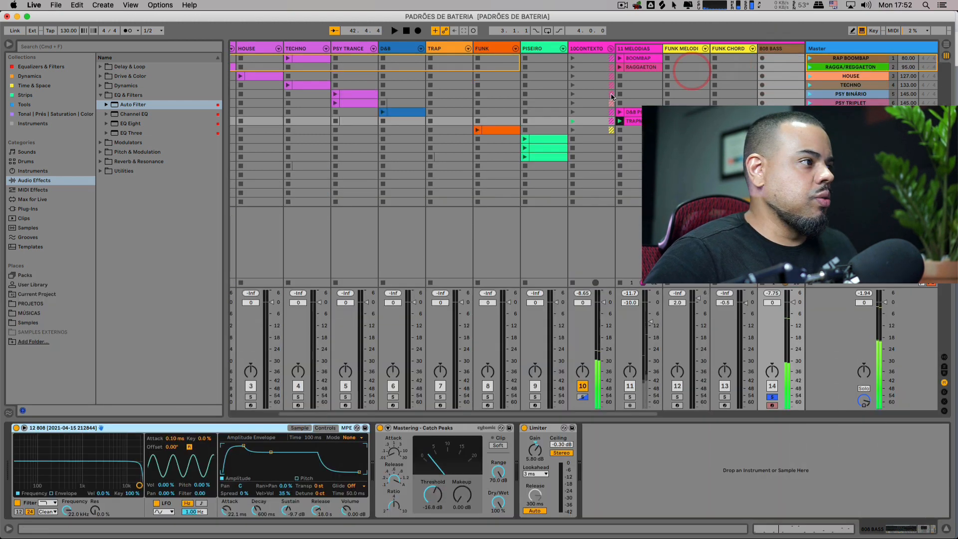
left_click(298, 428)
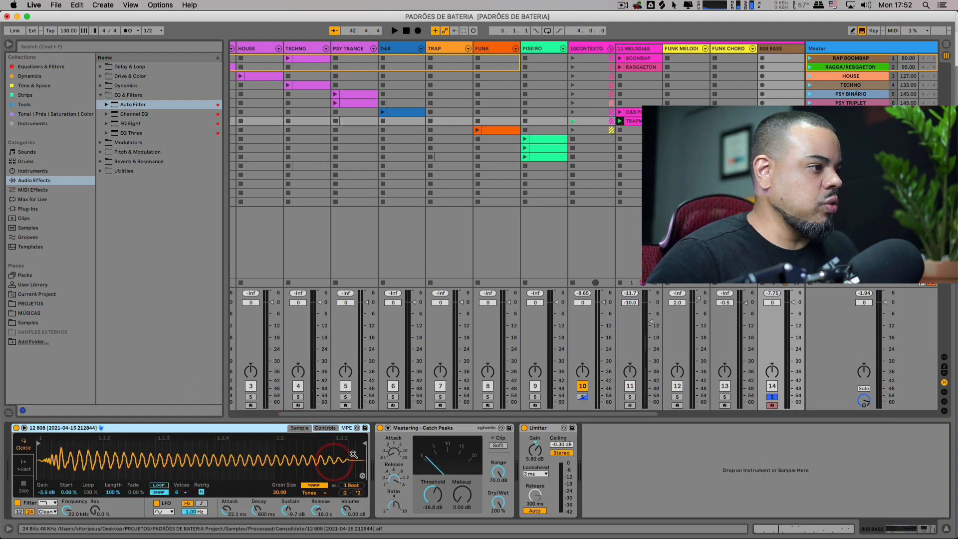
left_click(784, 57)
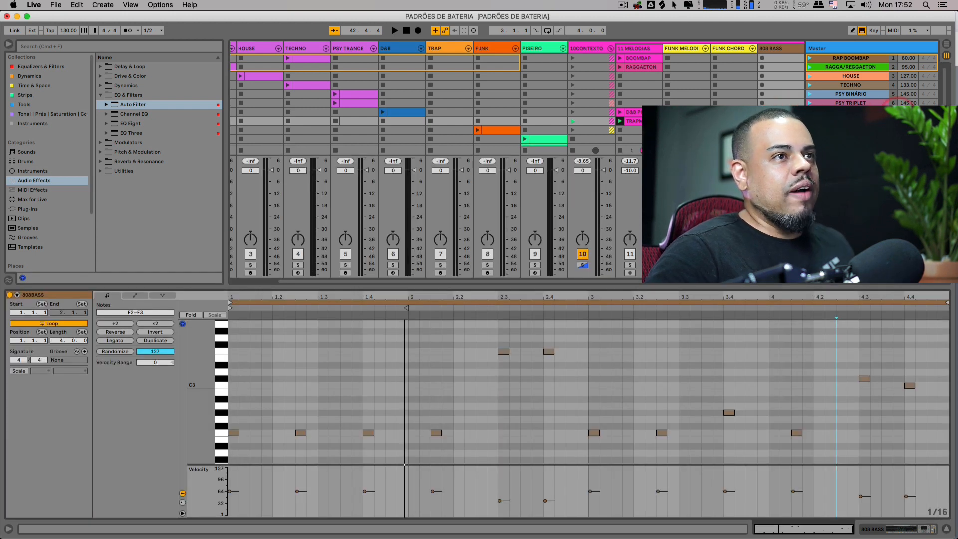
- Check the TRAP scene's tempo and audition the F2 notes at the start of the 808BASS clip
left_click(908, 120)
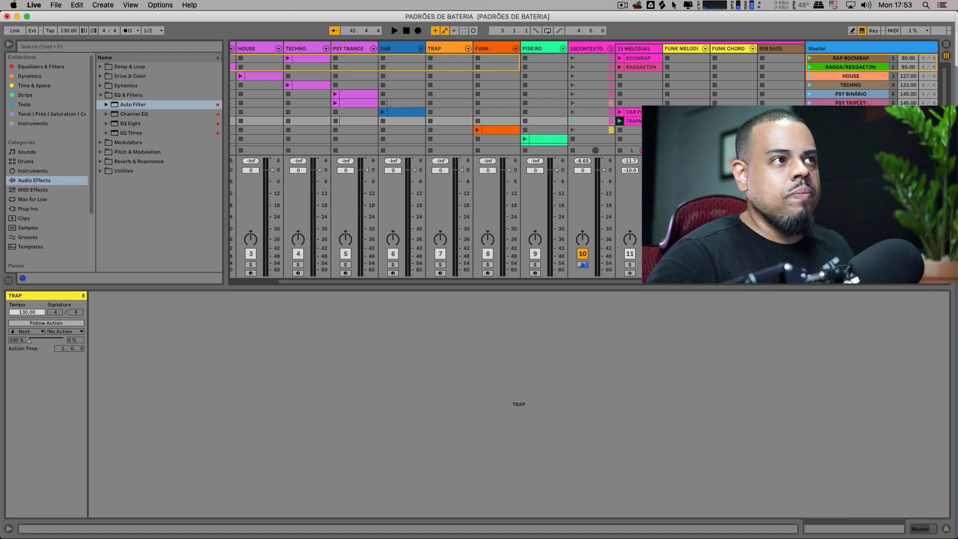
left_click(781, 121)
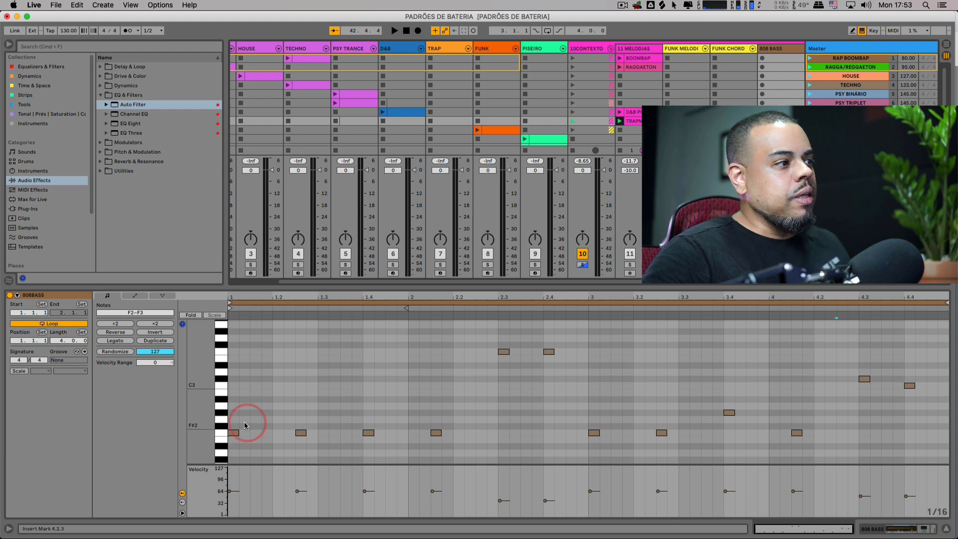
left_click(300, 432)
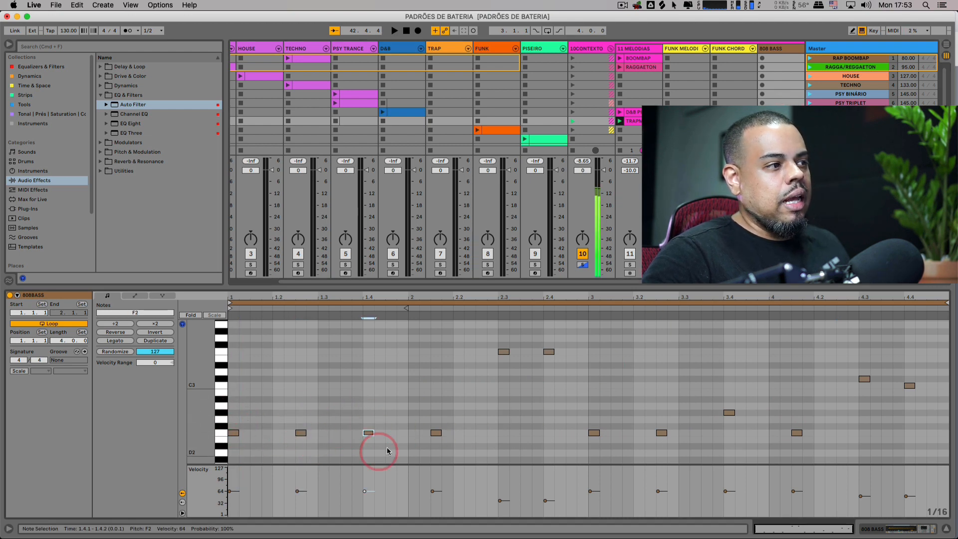
left_click(435, 433)
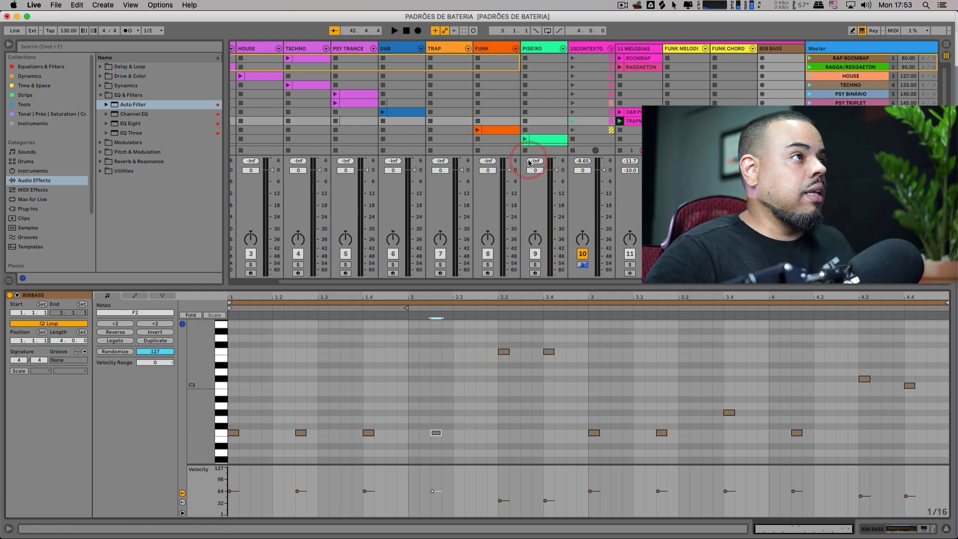
- Create an empty MIDI clip on the TRAP track in the TRAP scene and set its loop length to 4 bars
left_click(450, 122)
double_click(450, 122)
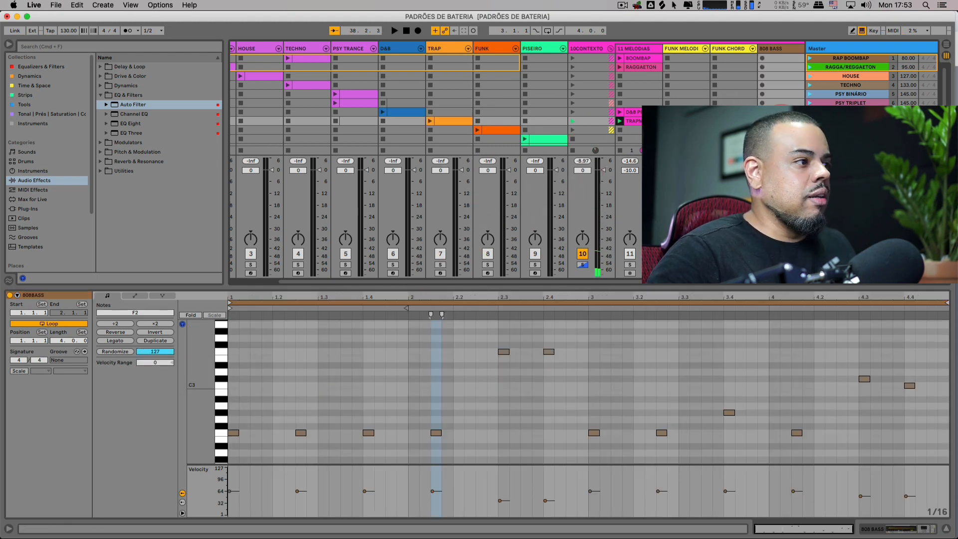
left_click(127, 386)
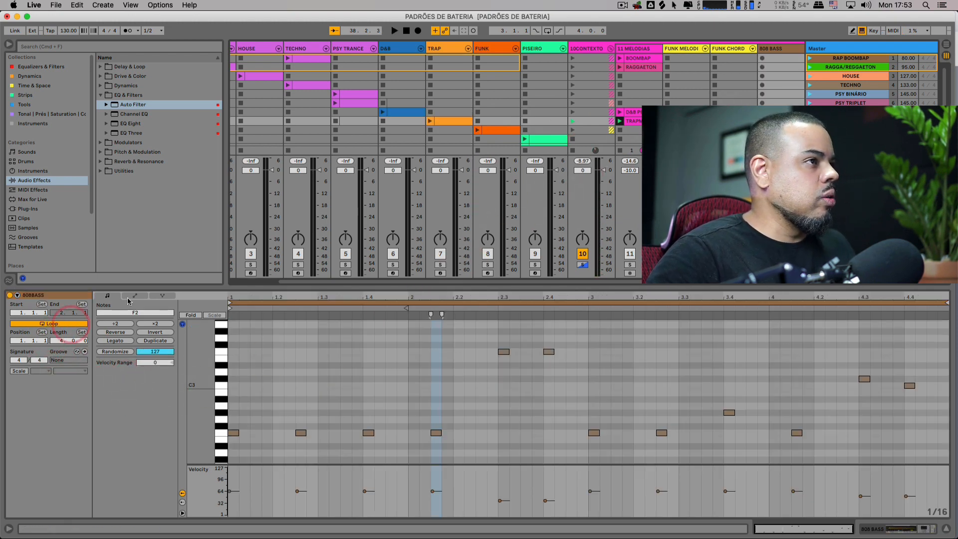
left_click(459, 125)
left_click(442, 86)
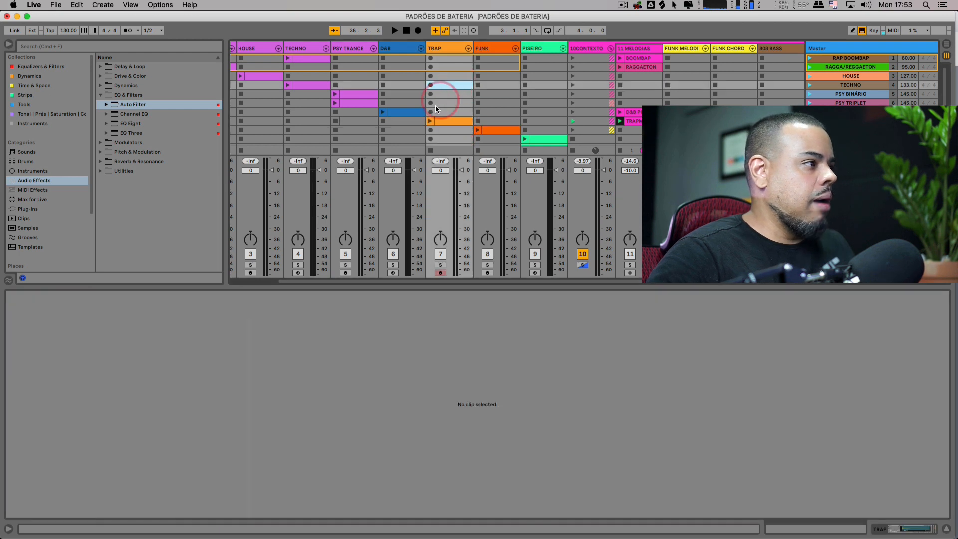
left_click(452, 121)
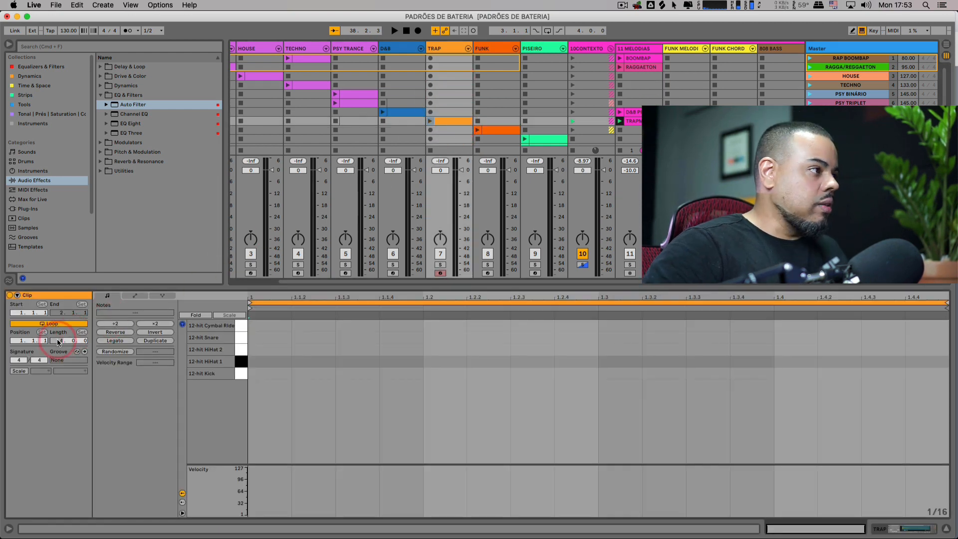
key("Return")
- Add 12-hit Kick notes at 1.1, 1.2.3, 1.4, 2.1, 2.2 and 2.3 in the new TRAP clip
key("space")
double_click(253, 375)
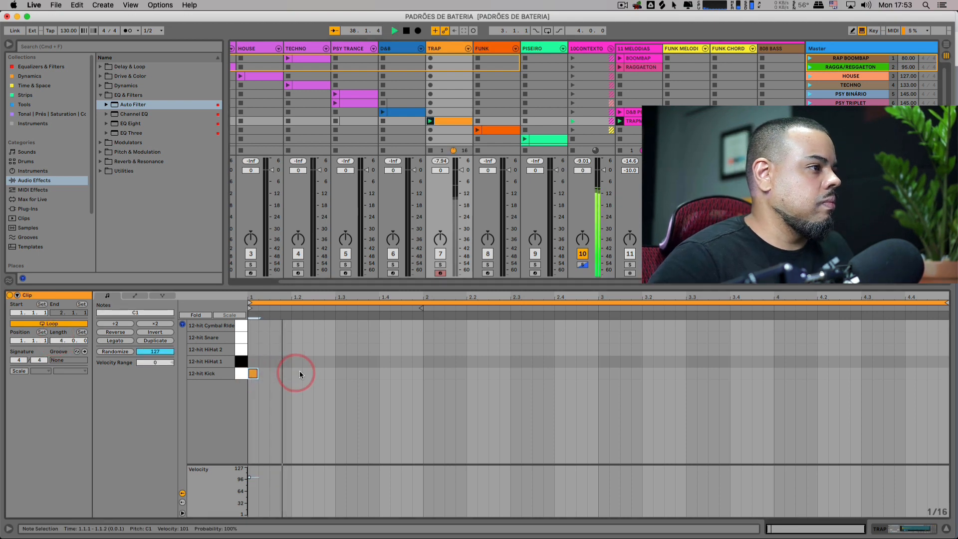
double_click(319, 374)
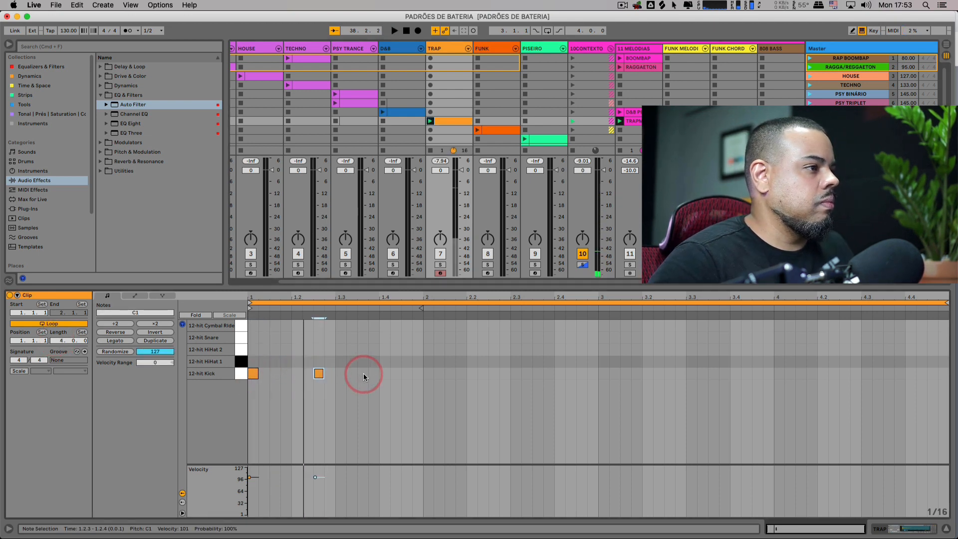
double_click(385, 374)
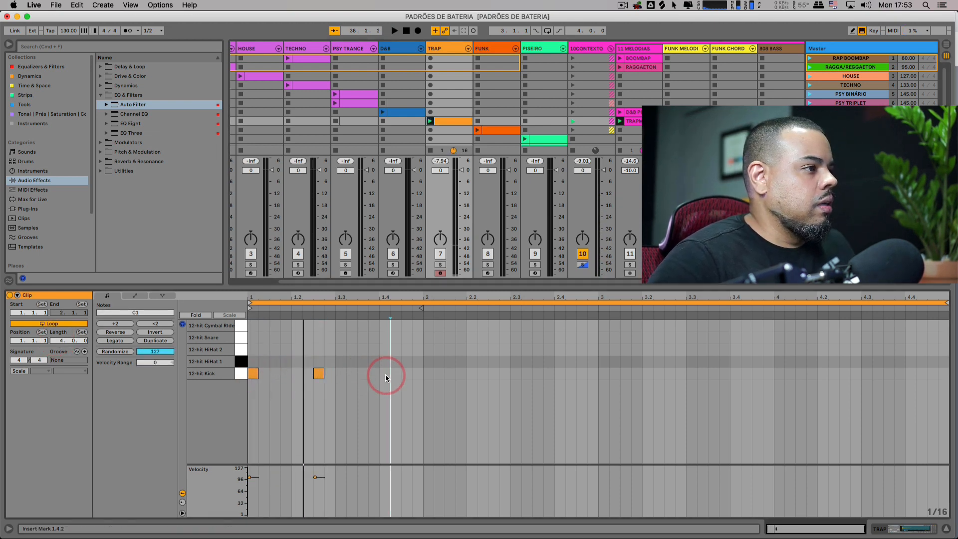
double_click(428, 374)
double_click(472, 374)
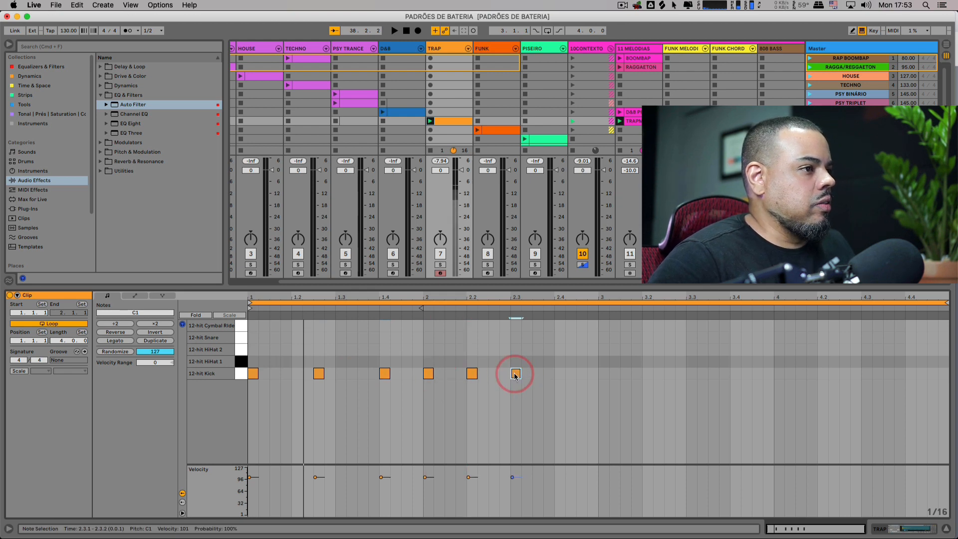
double_click(516, 374)
- Play the kicks against the bass and shift the three bar-2 kicks two sixteenths later, to 2.1.3, 2.2.3 and 2.3.3
key("space")
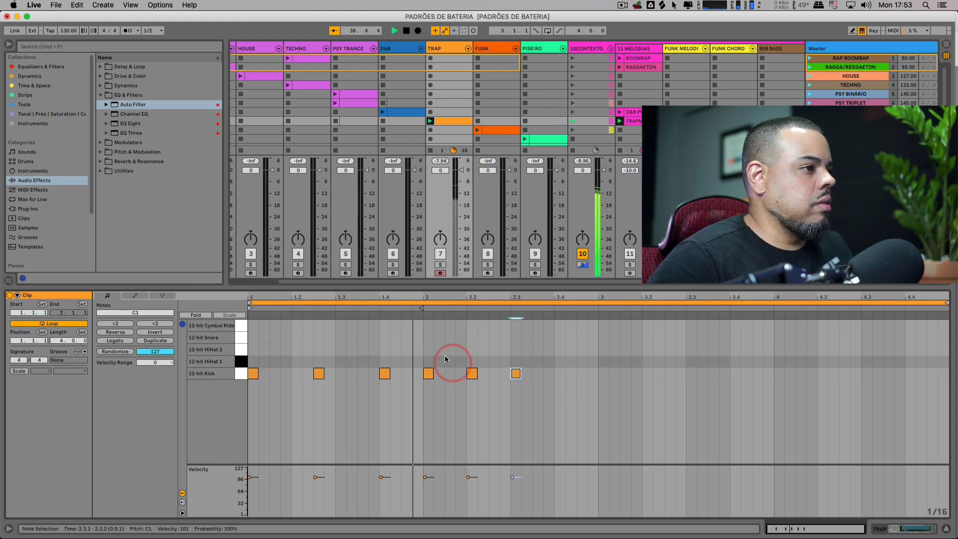
key("space")
left_click_drag(425, 342, 536, 391)
key("Right")
key("Right")
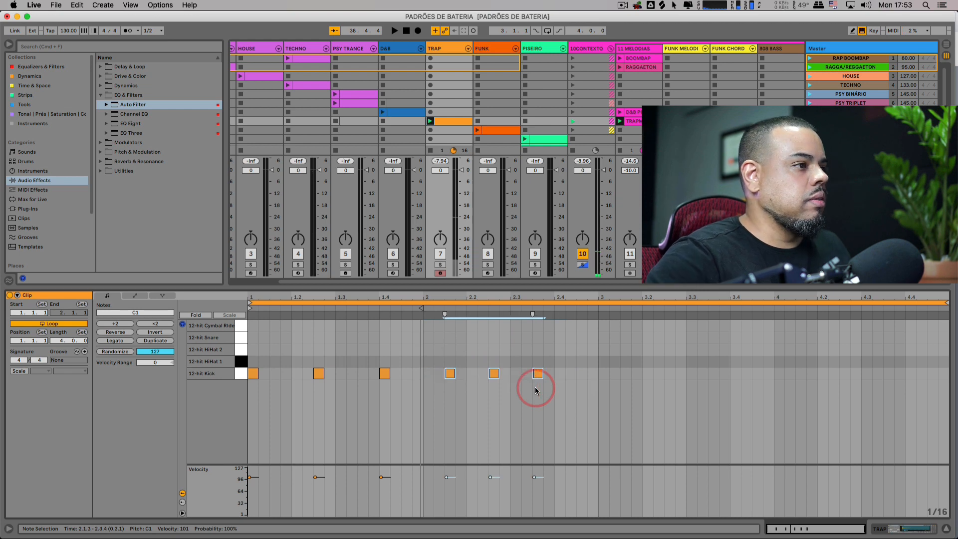
- Clear the active solo so all tracks sound and play the kick pattern with the full TRAP scene
key("space")
left_click(492, 253)
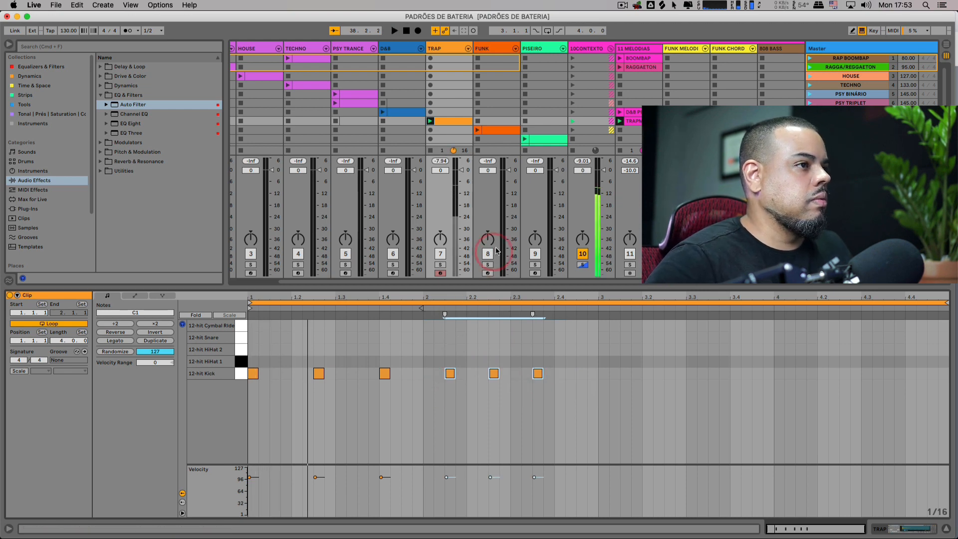
double_click(441, 265)
key("space")
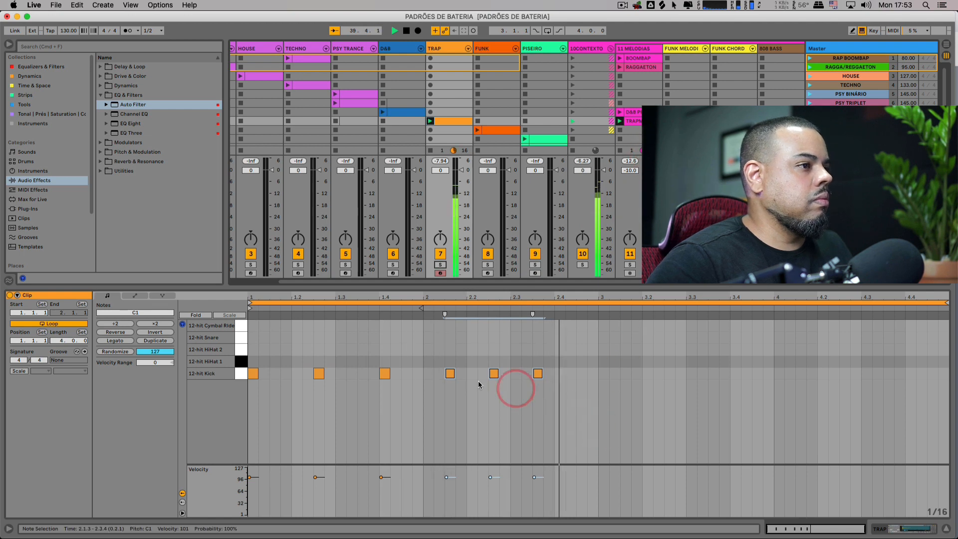
- Shift the last two bar-2 kicks two sixteenths later, to 2.3 and 2.4, and play the pattern with the scene
key("space")
left_click_drag(492, 357, 588, 360)
key("Right")
key("Right")
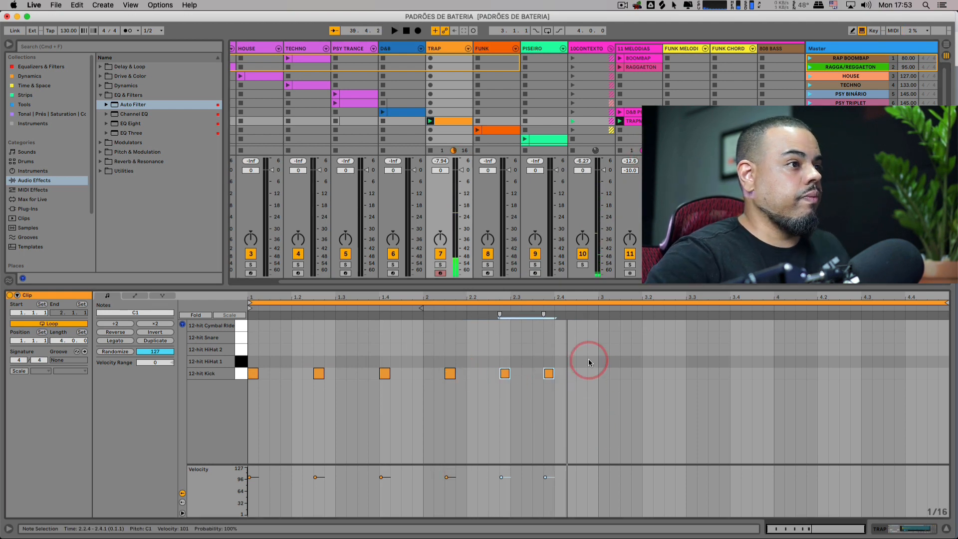
key("space")
left_click(619, 369)
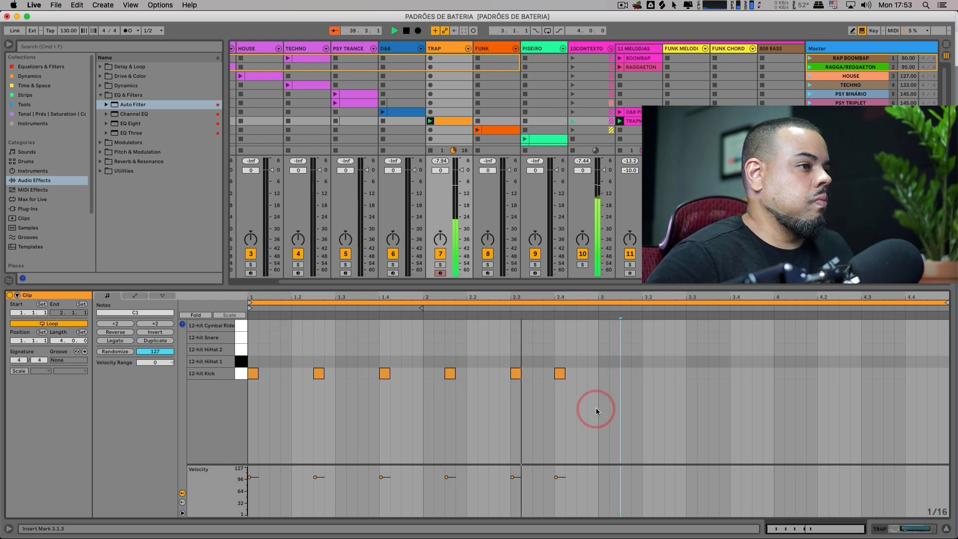
key("space")
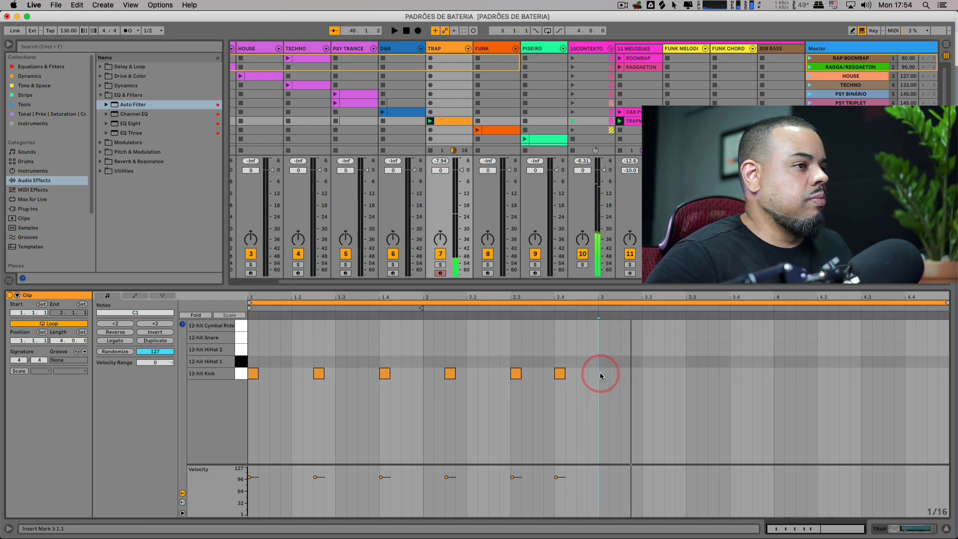
- Duplicate the two-bar 12-hit Kick pattern into bars 3 and 4 of the TRAP clip
left_click_drag(601, 373, 227, 368)
key("super+d")
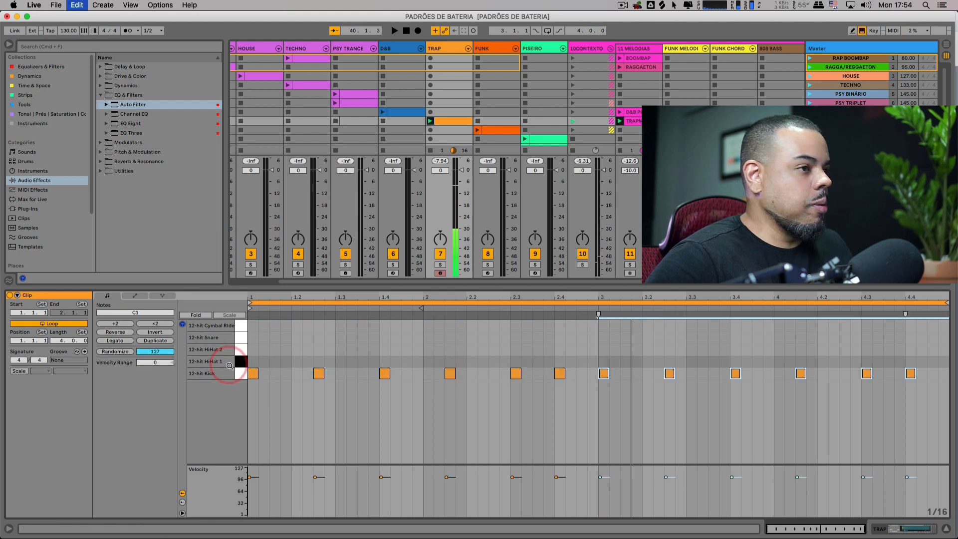
left_click(664, 399)
left_click_drag(260, 356, 253, 397)
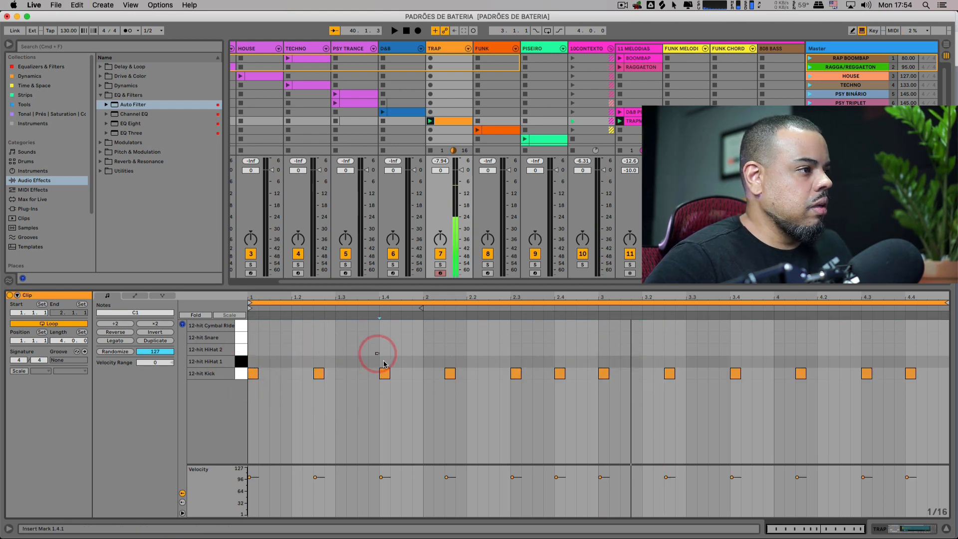
left_click(447, 359)
left_click_drag(448, 359, 445, 420)
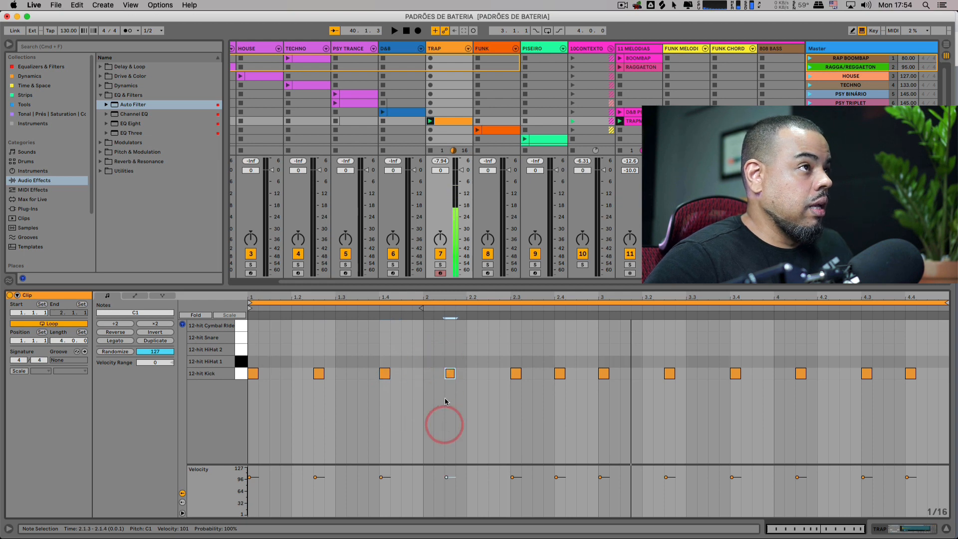
- Unfold the TRAP track's drum chains and raise the 12-hit Kick sample's gain to 5.6 dB
left_click(467, 48)
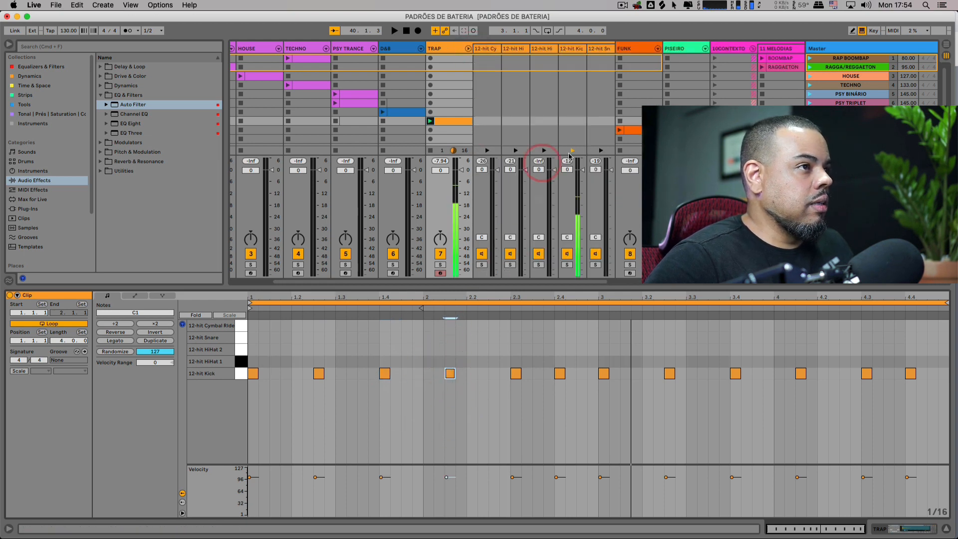
left_click(575, 49)
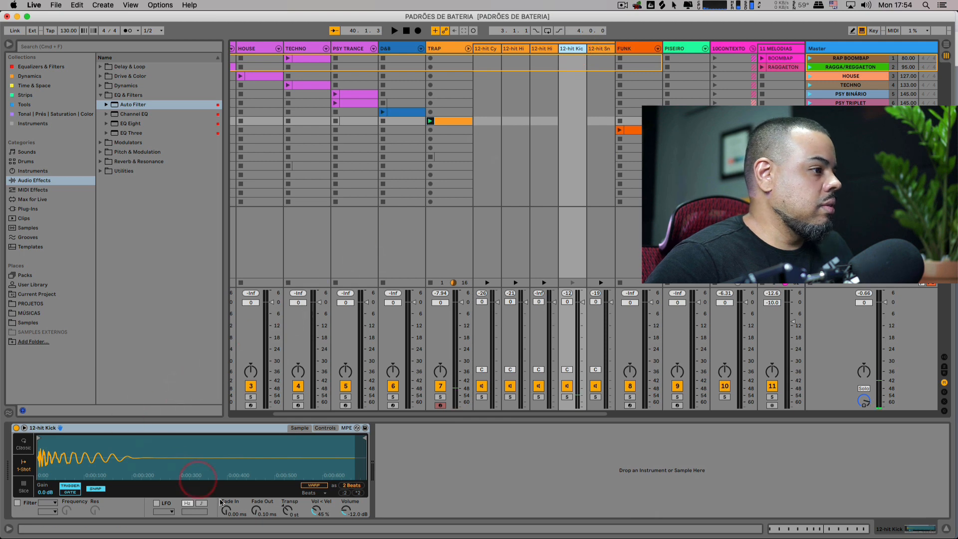
left_click(44, 492)
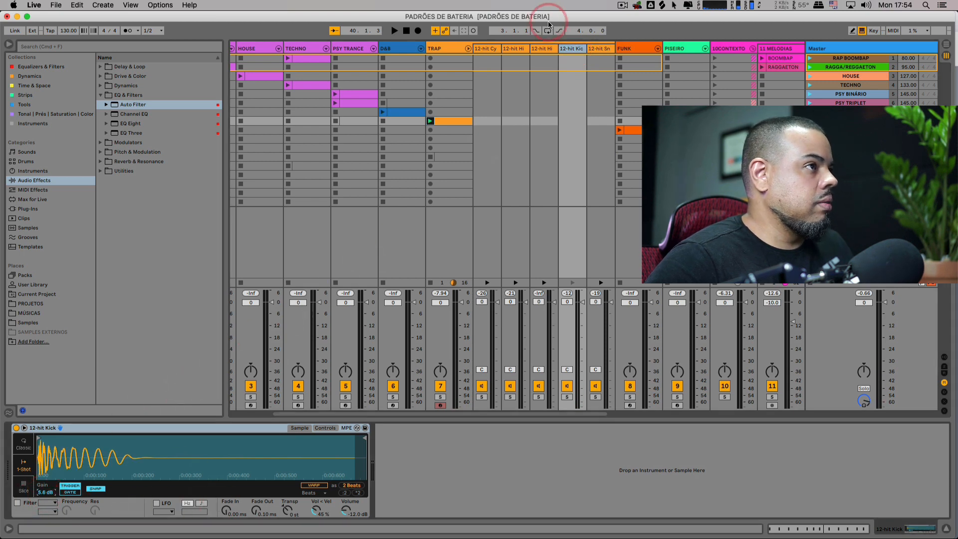
- Play the scene and reopen the TRAP clip to check the four-bar kick pattern against the bass
key("space")
left_click(462, 121)
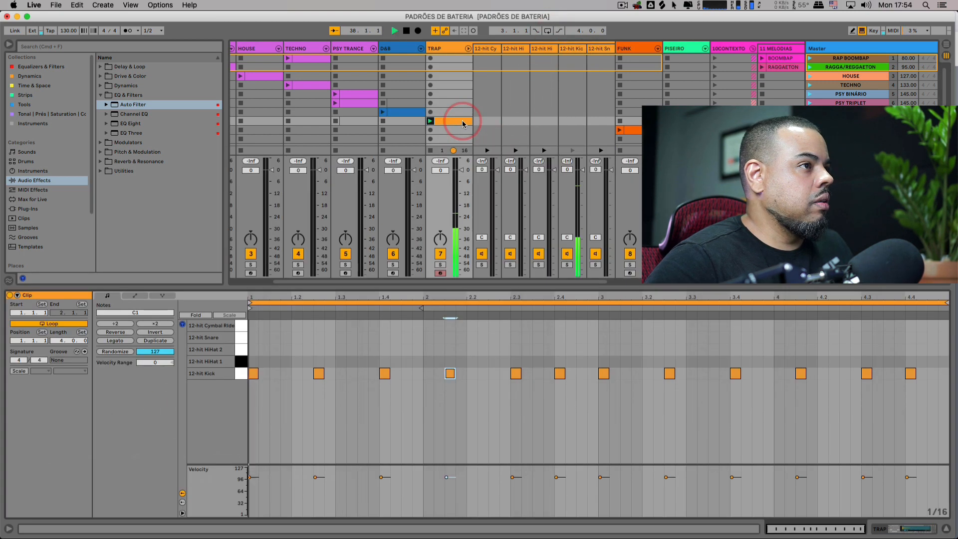
left_click_drag(487, 288, 490, 342)
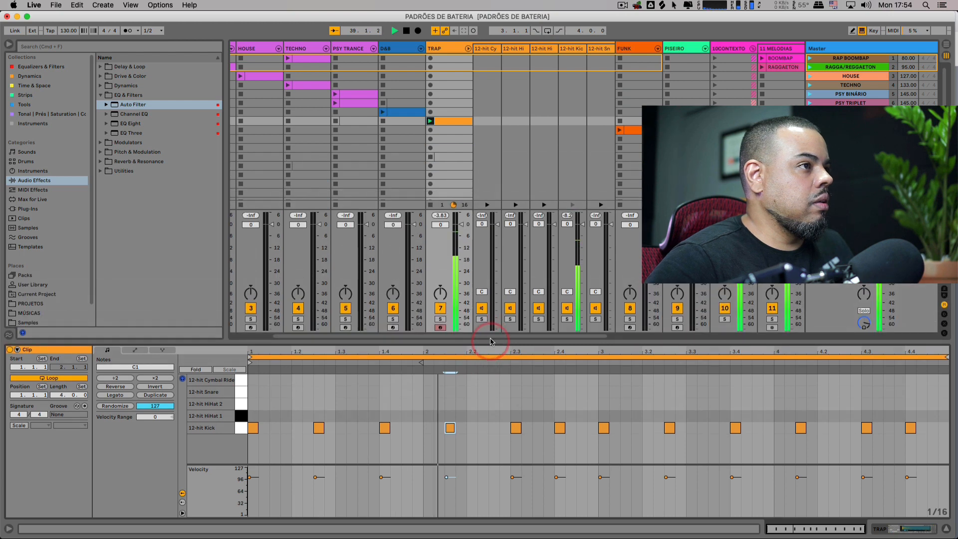
left_click(542, 399)
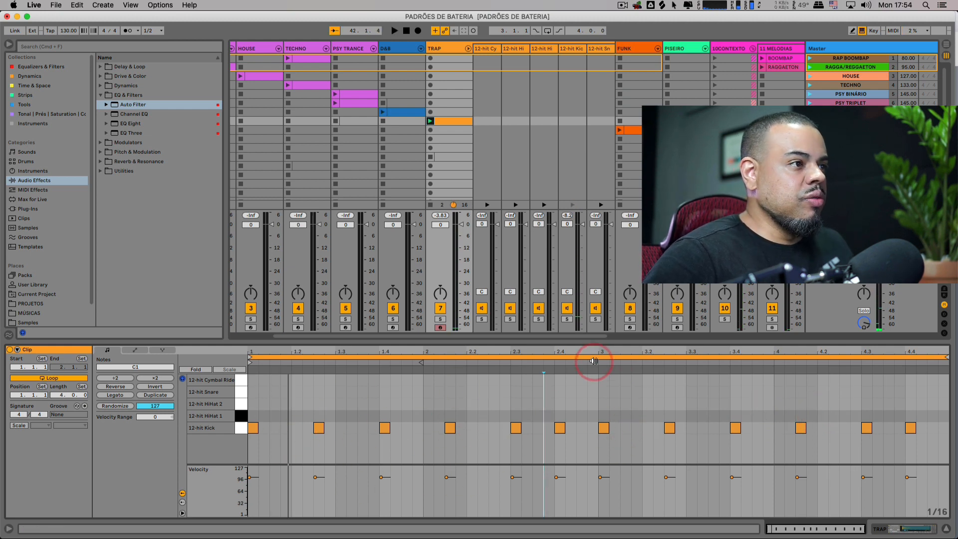
- Copy the 808BASS clip from the TRAP scene and paste it into the 808 BASS track's slot in scene 11
left_click_drag(596, 335, 625, 334)
left_click(724, 121)
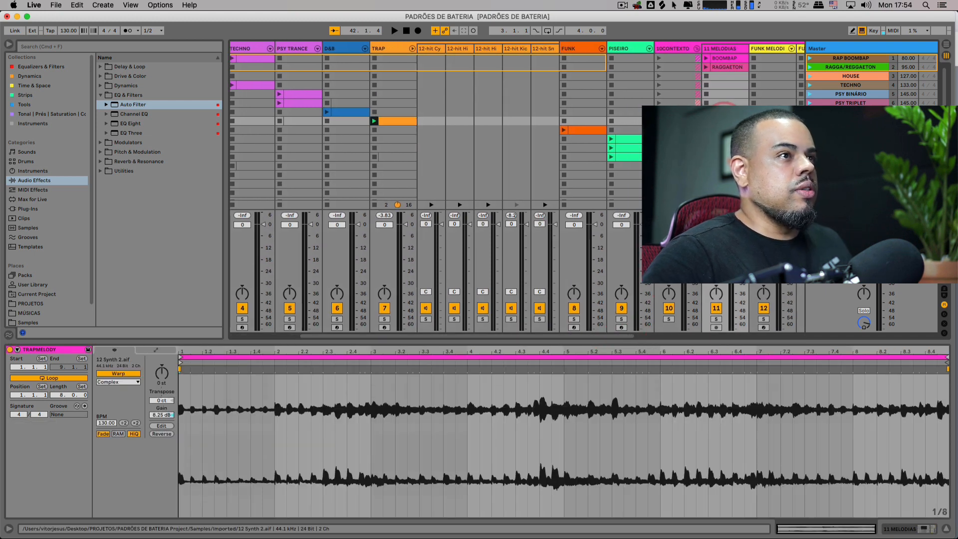
left_click_drag(596, 336, 646, 338)
right_click(760, 124)
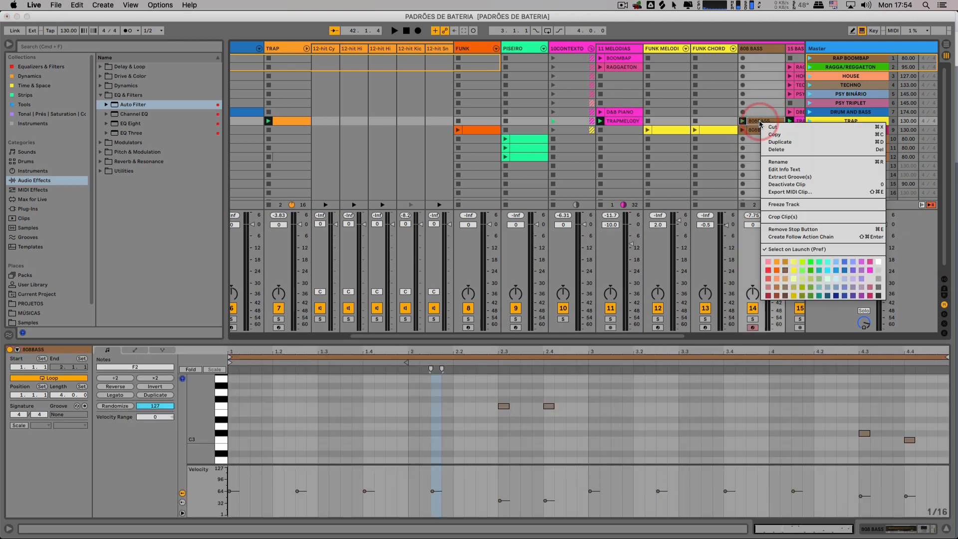
left_click(774, 135)
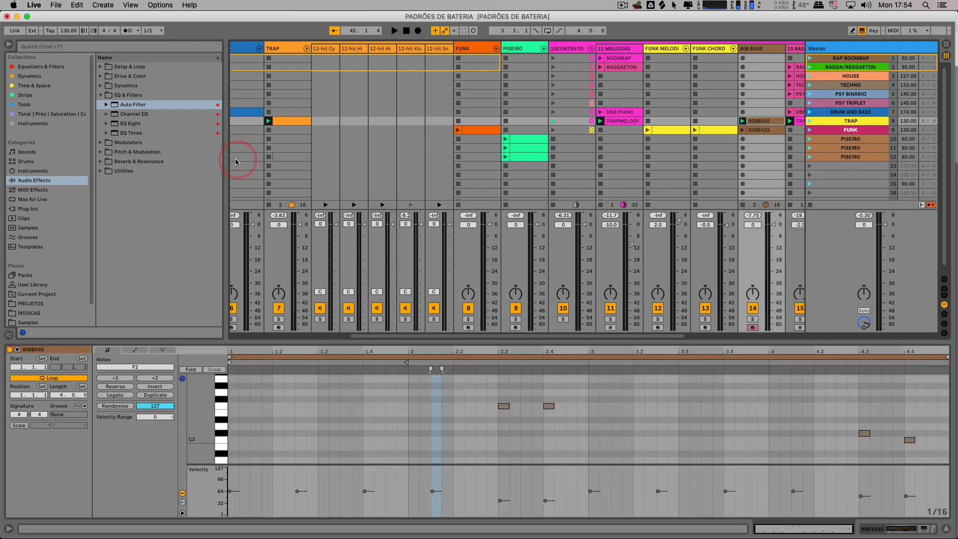
right_click(292, 132)
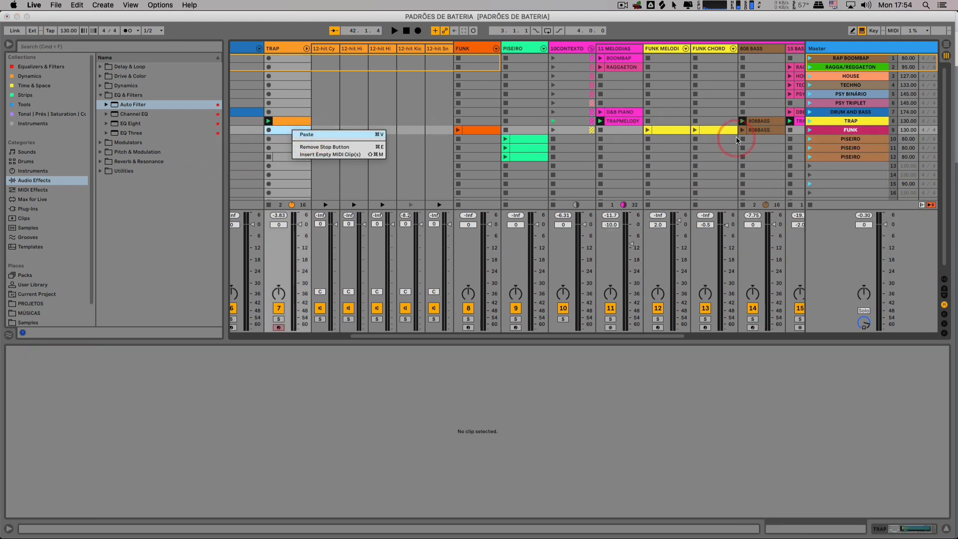
left_click(760, 130)
double_click(761, 121)
key("super+a")
left_click(764, 147)
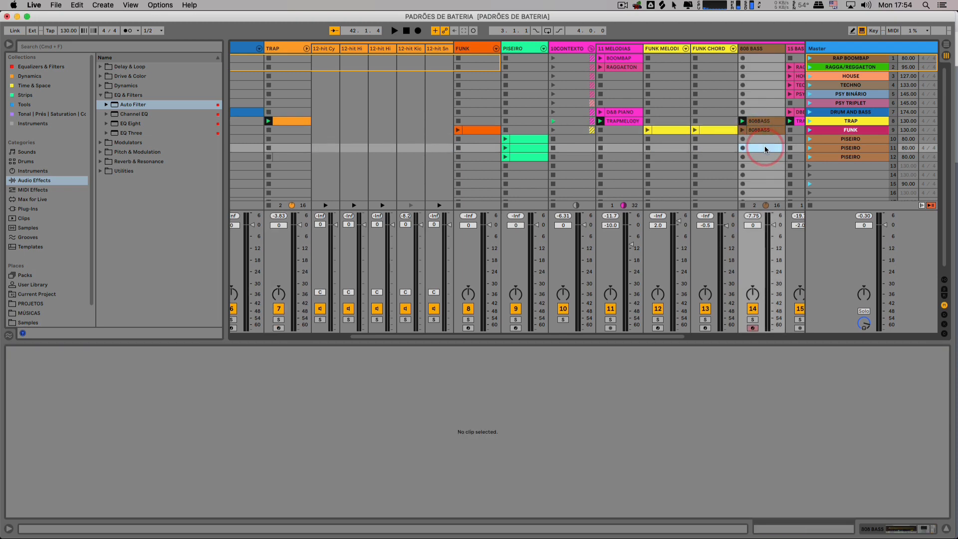
key("super+v")
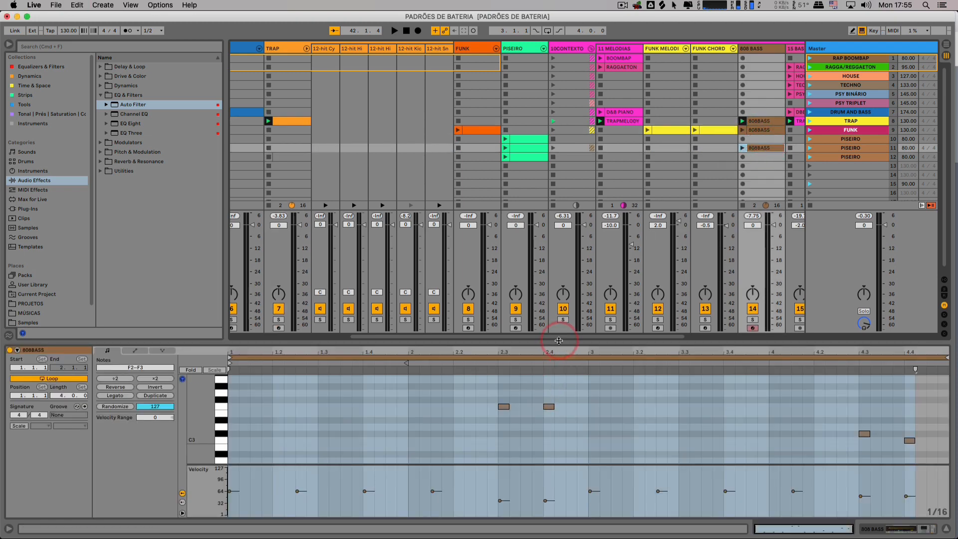
- Transpose the notes at 2.3 and 2.4 in the pasted 808BASS clip down one octave to F2
left_click_drag(559, 341, 559, 201)
left_click_drag(460, 256, 598, 268)
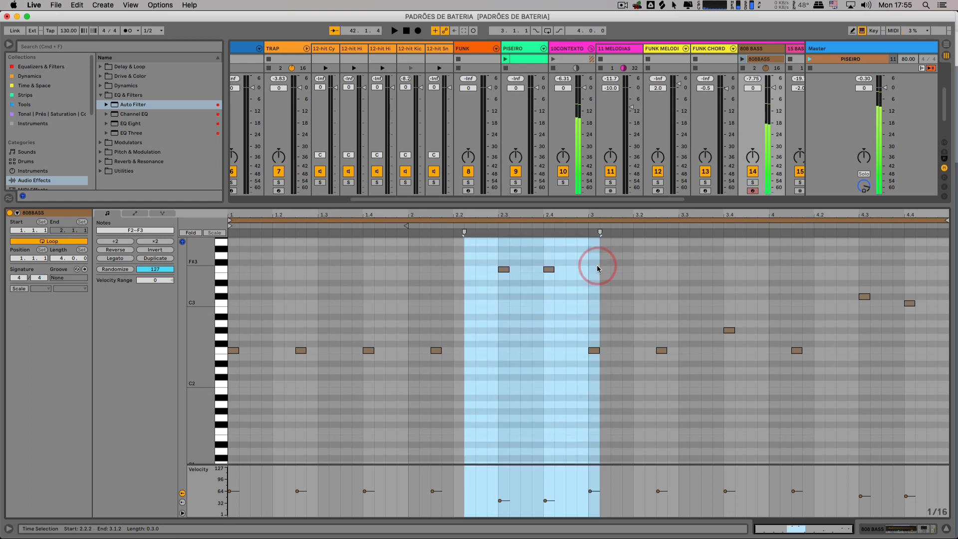
left_click(597, 265)
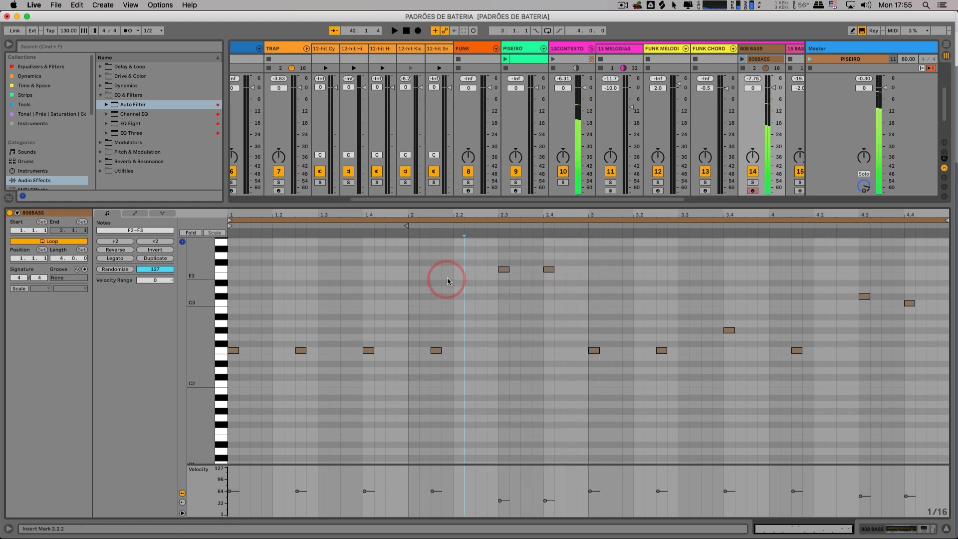
left_click_drag(465, 270, 595, 278)
key("Down")
key("Down")
key("Down")
key("Down")
key("Down")
key("Down")
key("Down")
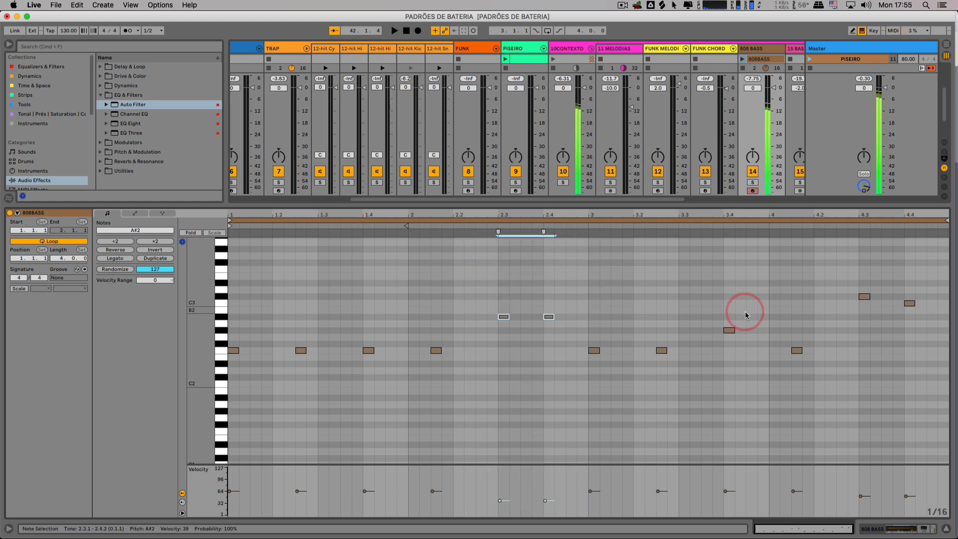
key("Down")
key("Down")
key("Down")
key("Down")
key("Down")
- Lower the pasted clip's notes at 3.4, 4.3 and 4.4 to F2
left_click(732, 330)
key("Down")
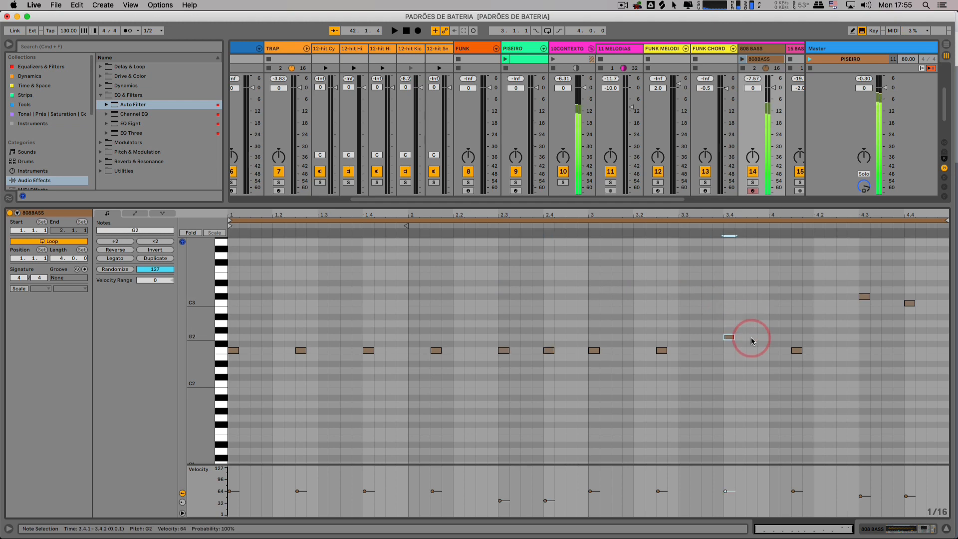
key("Down")
key("Down")
left_click(864, 296)
key("Down")
key("Down")
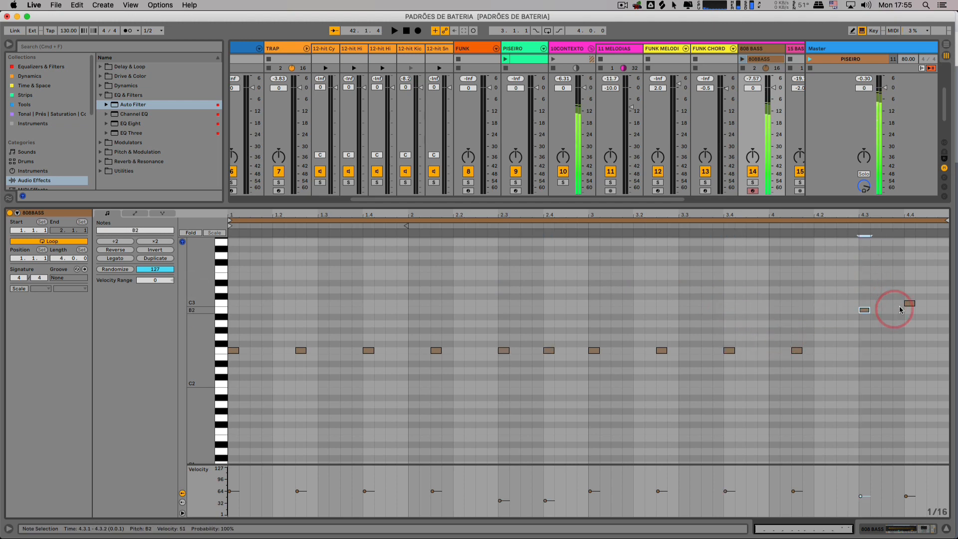
key("Down")
key("Down")
key("Down")
key("Down")
key("Down")
key("Down")
left_click(909, 303)
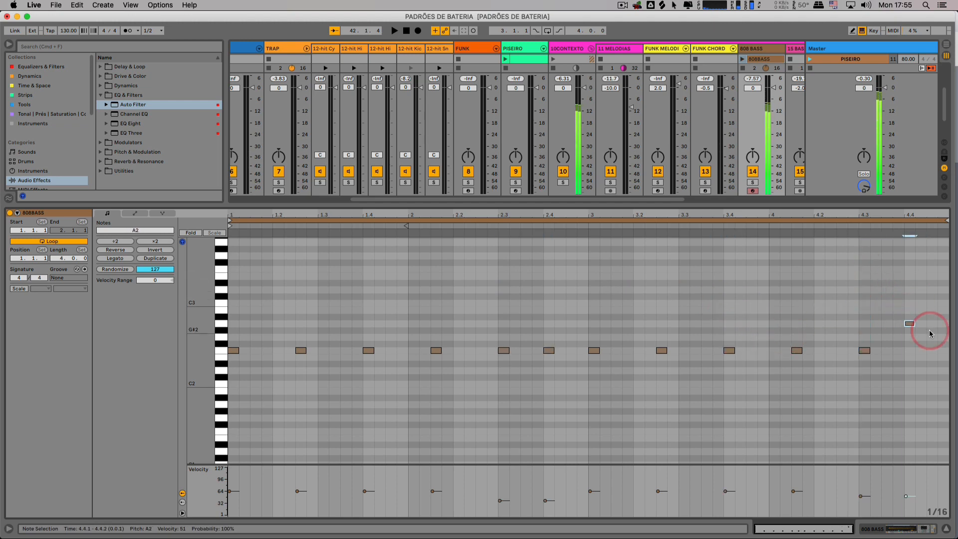
- Select all notes of the pasted 808BASS clip and transpose them up two semitones to G2
left_click_drag(929, 334, 230, 413)
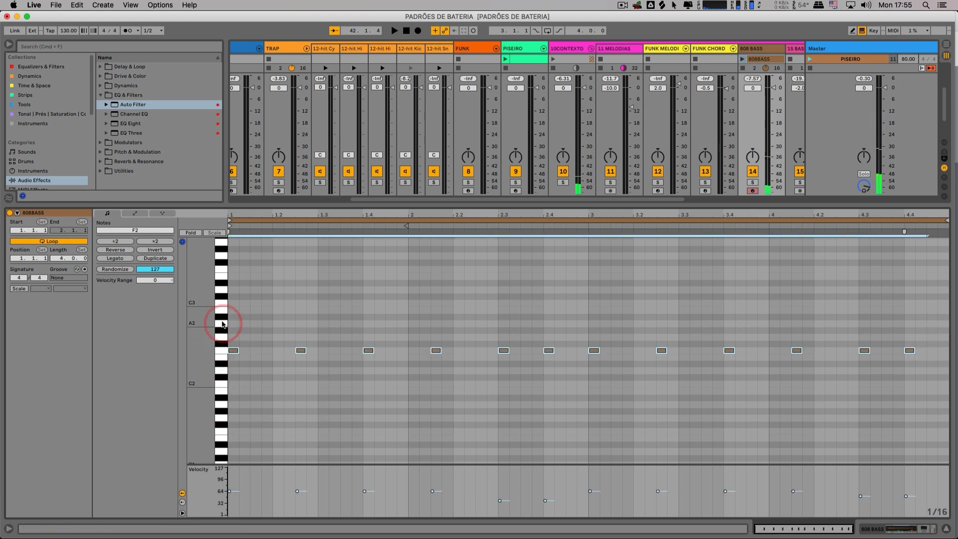
key("Up")
key("Up")
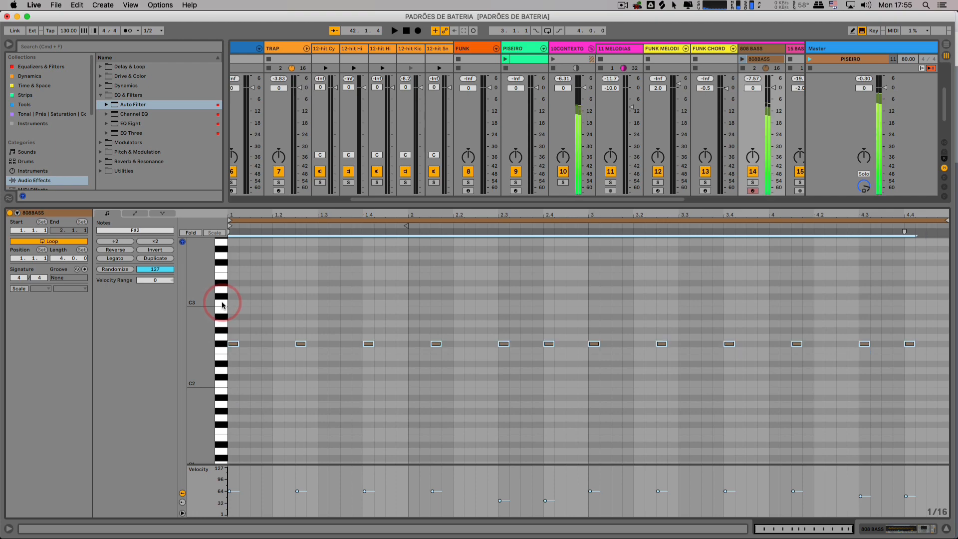
- Check the kick pad in the TRAP drum rack and transpose all notes of the pasted 808BASS clip down to C1
left_click(272, 47)
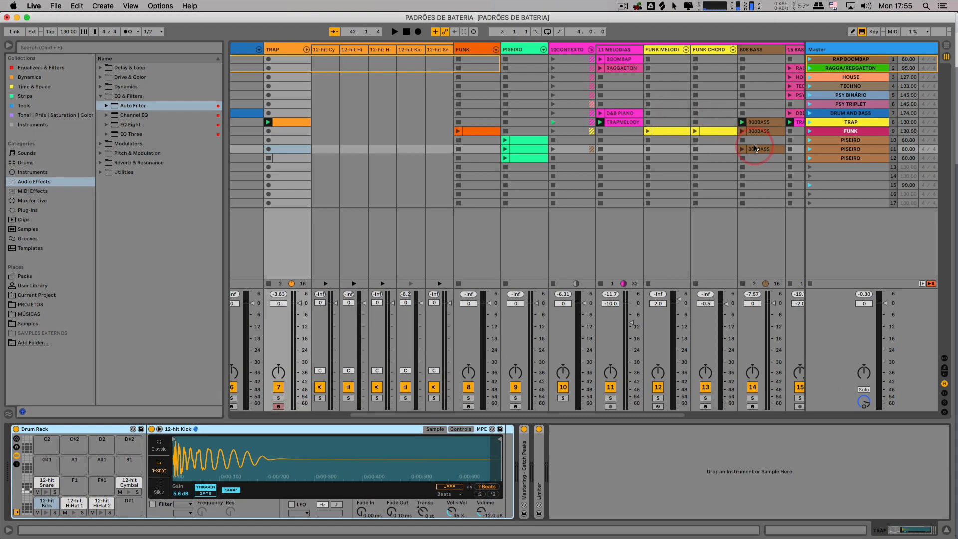
double_click(756, 148)
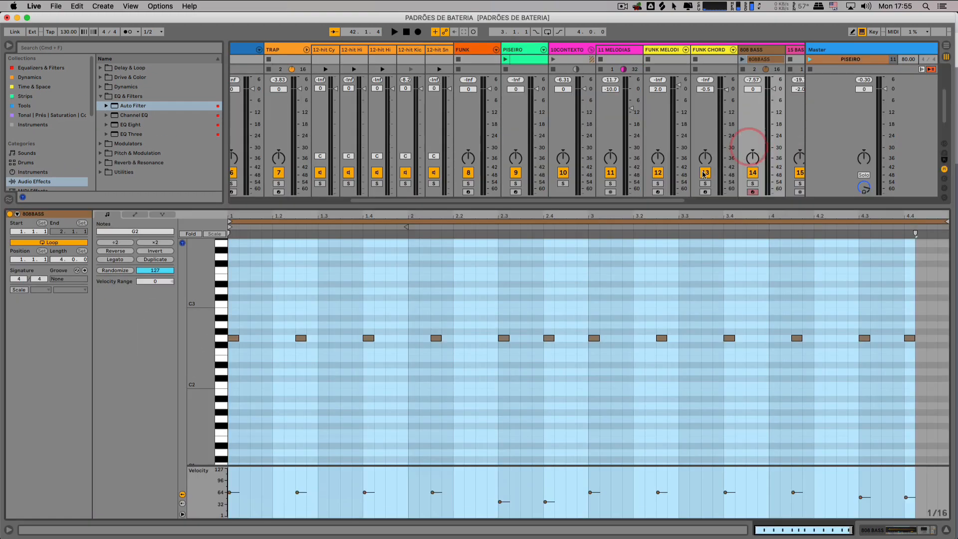
left_click(274, 411)
key("super+a")
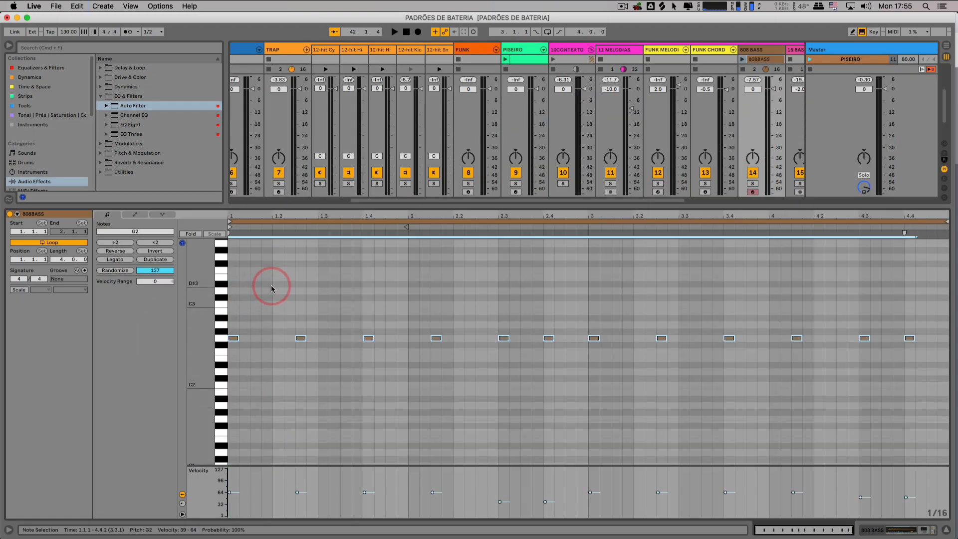
key("Down")
key("Down")
key("Down")
key("Down")
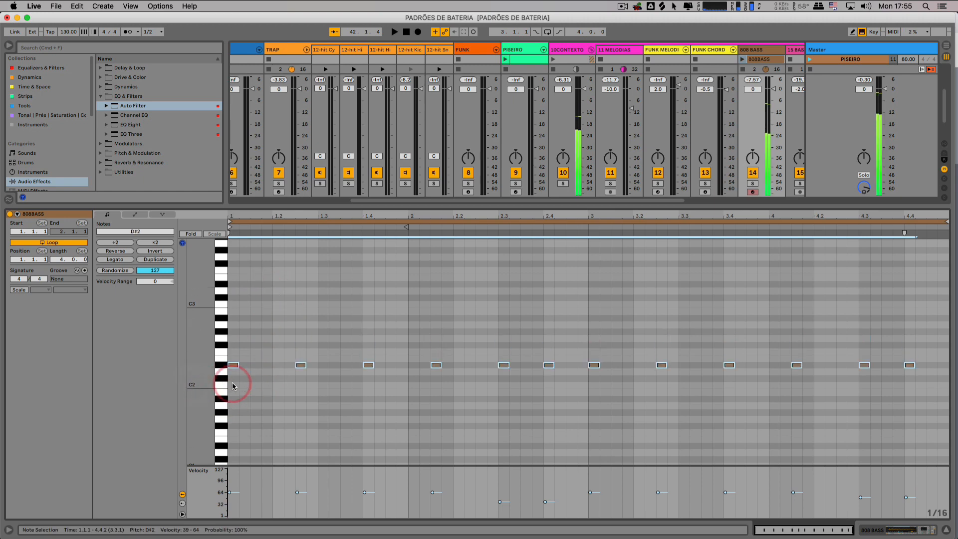
left_click(234, 404)
scroll(240, 402, "down", 2)
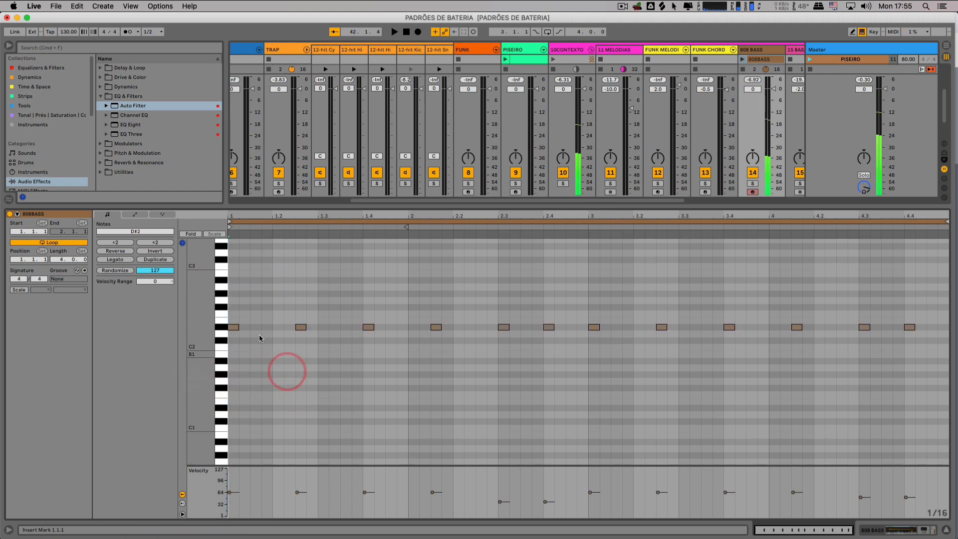
key("super+a")
key("Down")
key("Down")
key("Down")
key("Down")
key("Down")
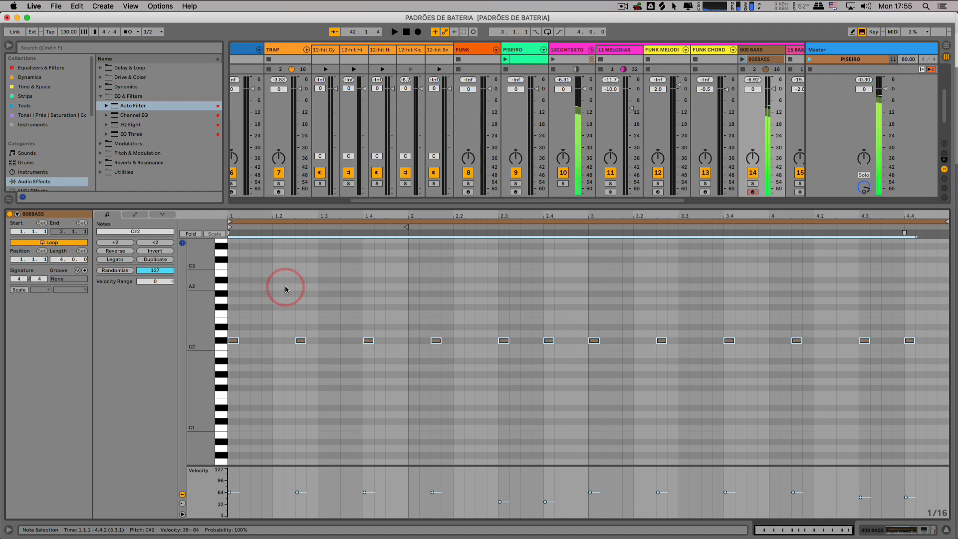
key("Down")
key("Down")
key("Down")
key("Down")
key("Down")
key("Down")
key("Down")
key("Down")
key("Down")
key("Down")
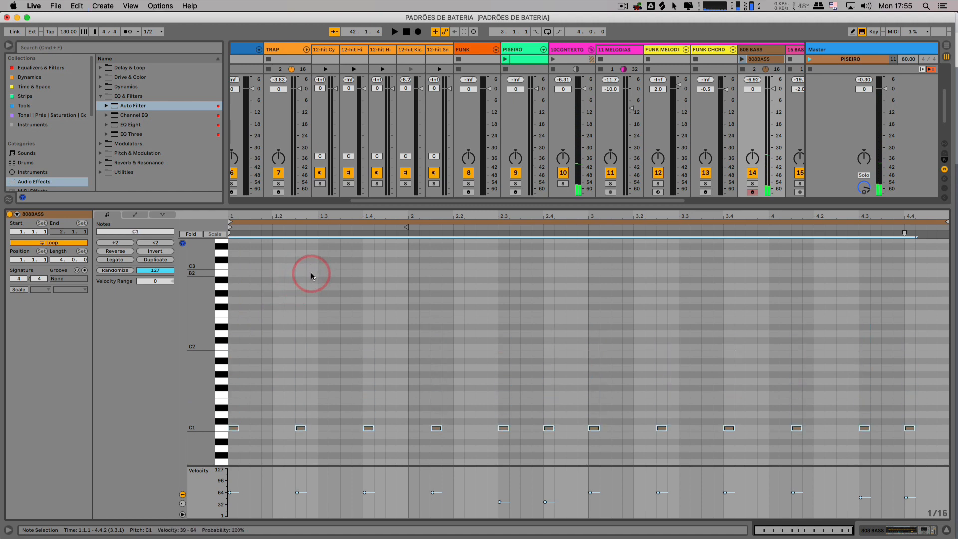
- Copy the transposed C1 notes and create an empty MIDI clip in the TRAP track's slot of the FUNK scene
key("super+c")
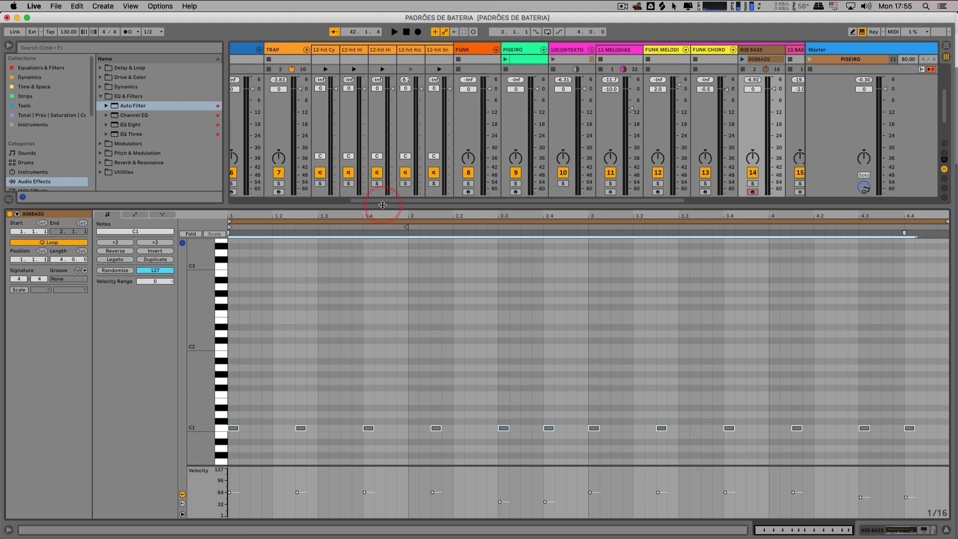
left_click_drag(383, 205, 383, 369)
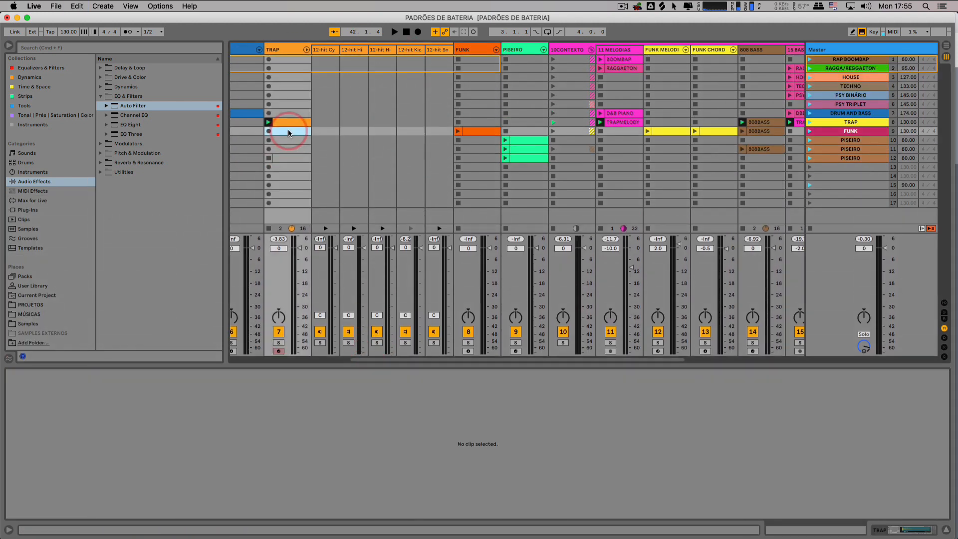
double_click(288, 132)
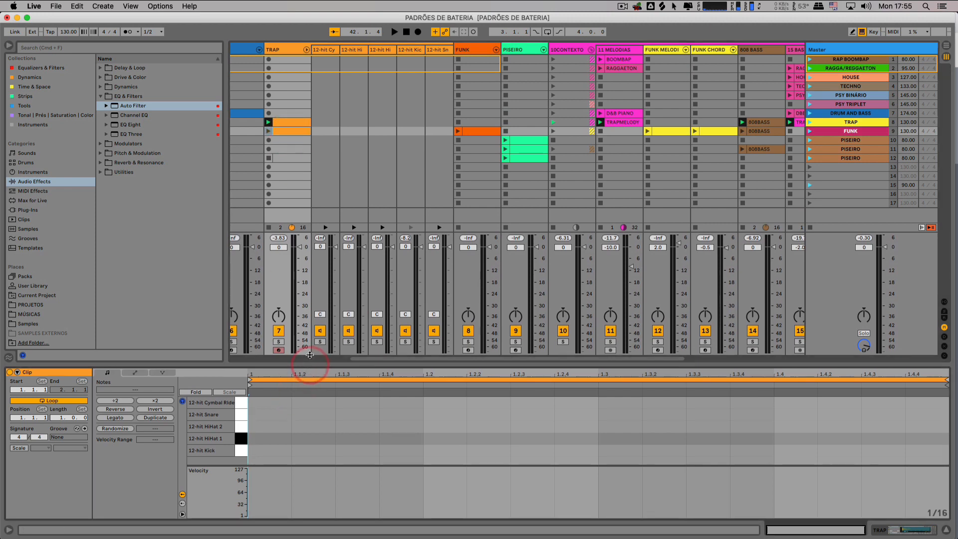
left_click_drag(309, 368, 309, 253)
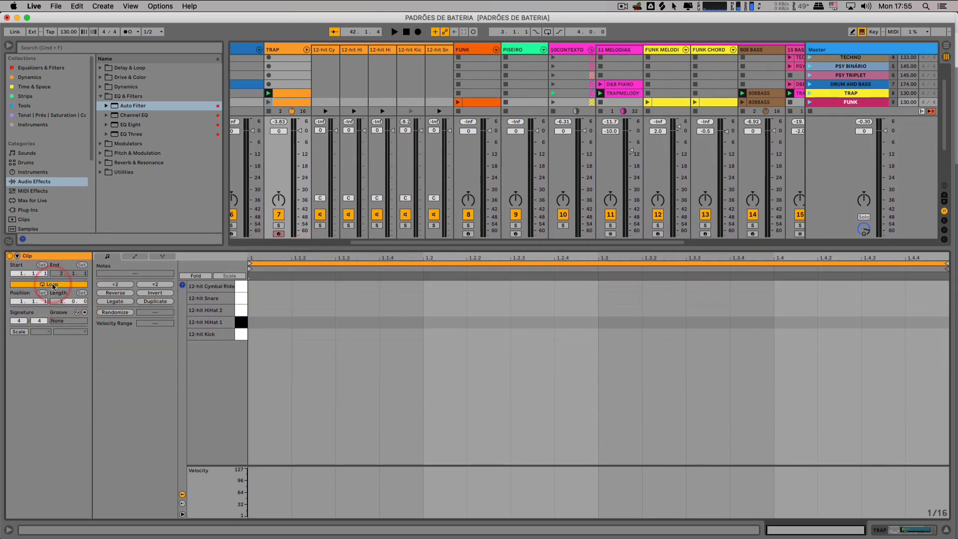
- Set the new TRAP clip's loop length to four bars and paste the copied notes at 1.1.1 on the kick row
left_click_drag(54, 301, 52, 286)
left_click(251, 339)
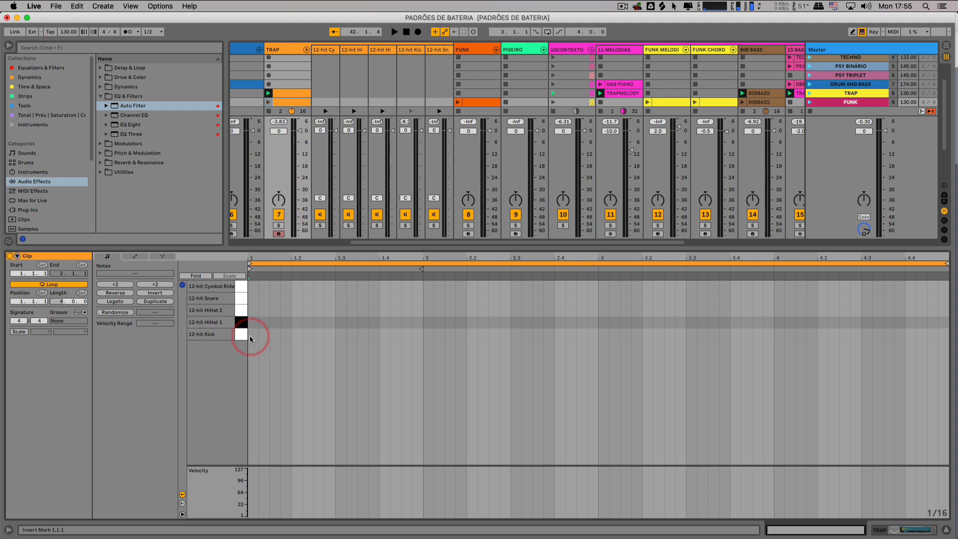
key("super+v")
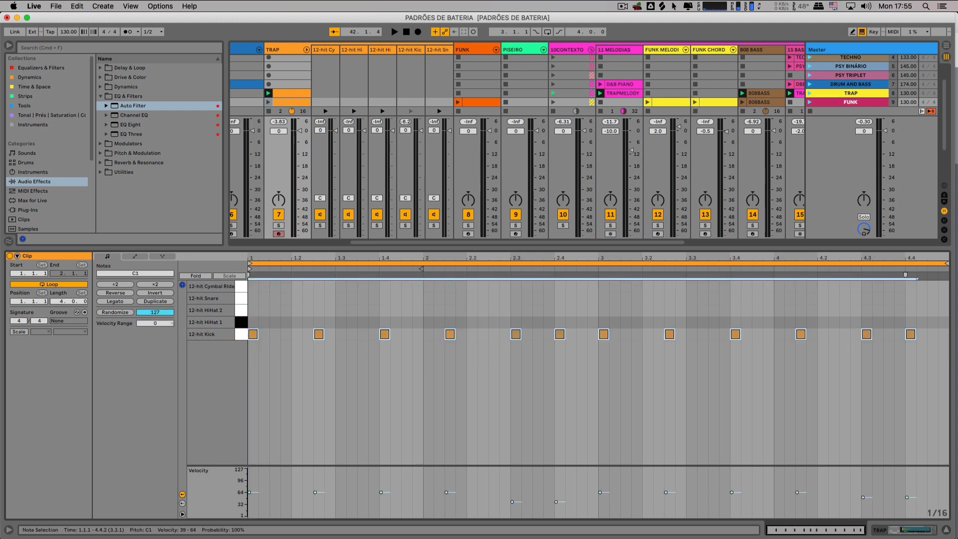
- Play the pasted kick clip together with the 808 bass and the melody
left_click(247, 103)
left_click(268, 102)
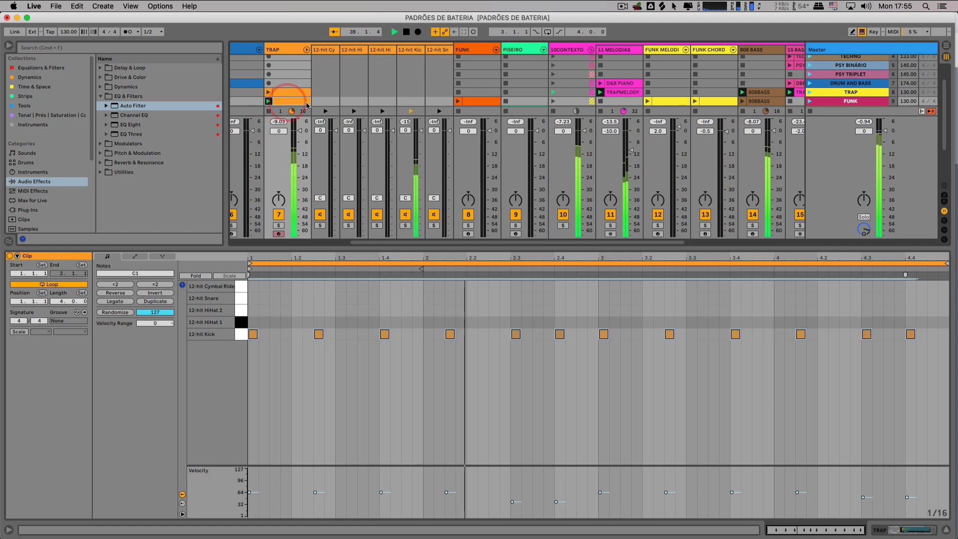
key("space")
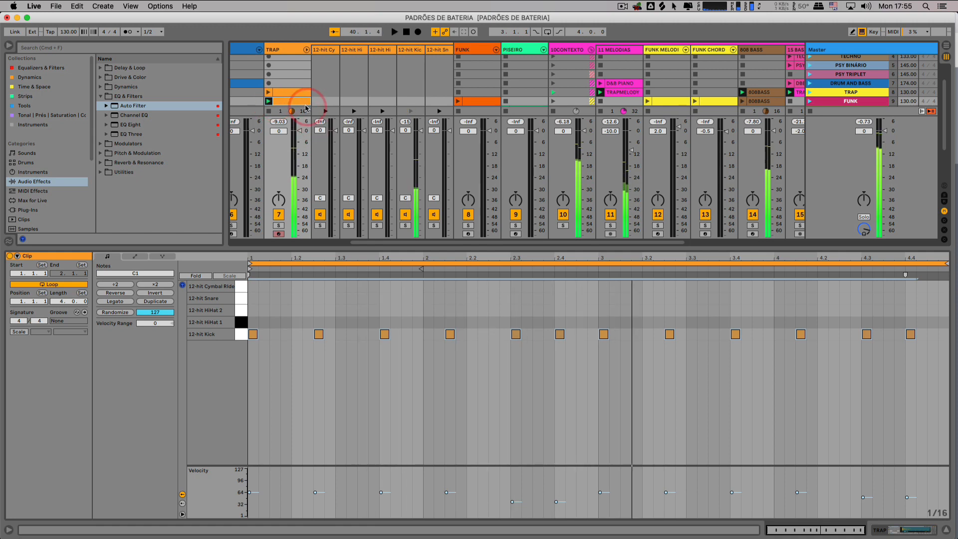
- Compare the pasted kick clip with the TRAP scene's drum clip and delete the pasted one
left_click(299, 94)
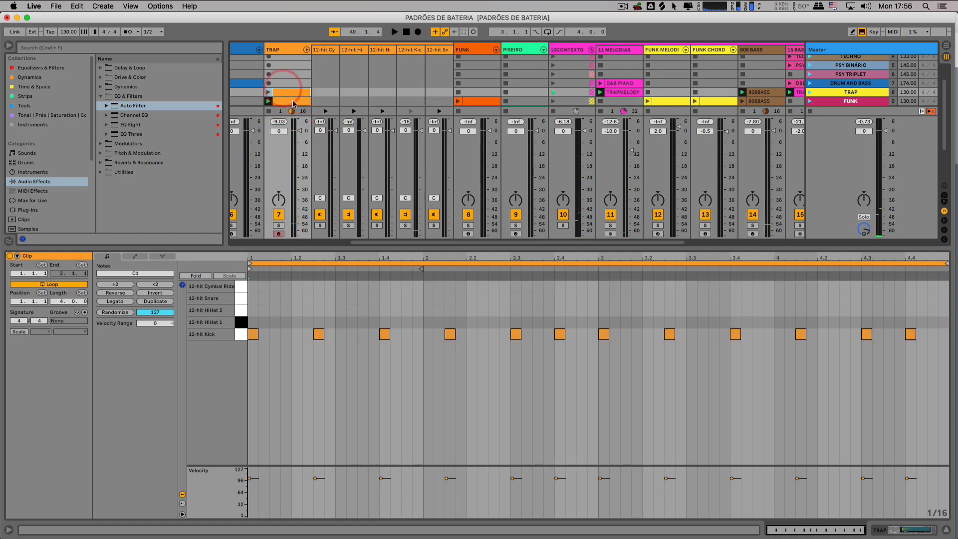
left_click(298, 103)
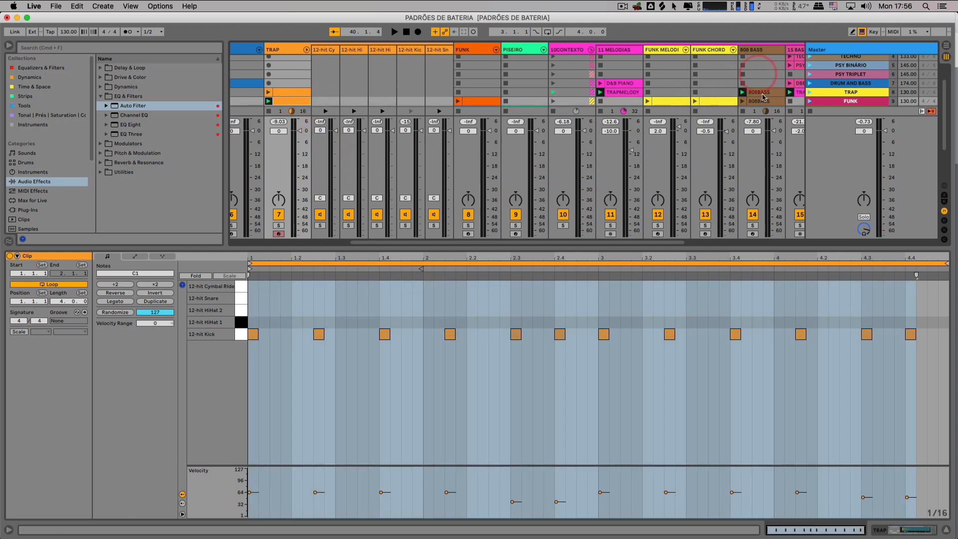
left_click(279, 102)
key("Delete")
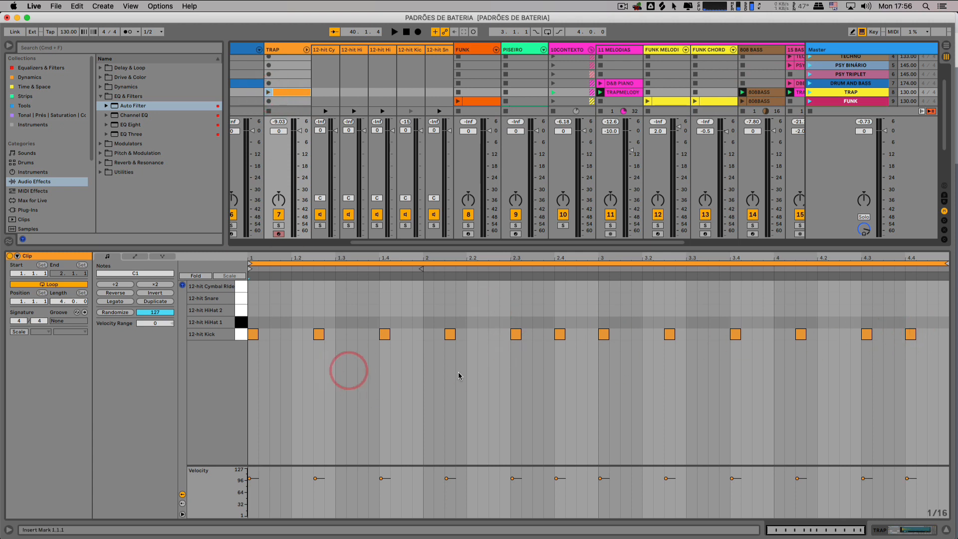
- Add a 12-hit Snare note at 1.3 in the TRAP scene's drum clip and duplicate that bar's snare into bars 2 to 4
left_click(268, 92)
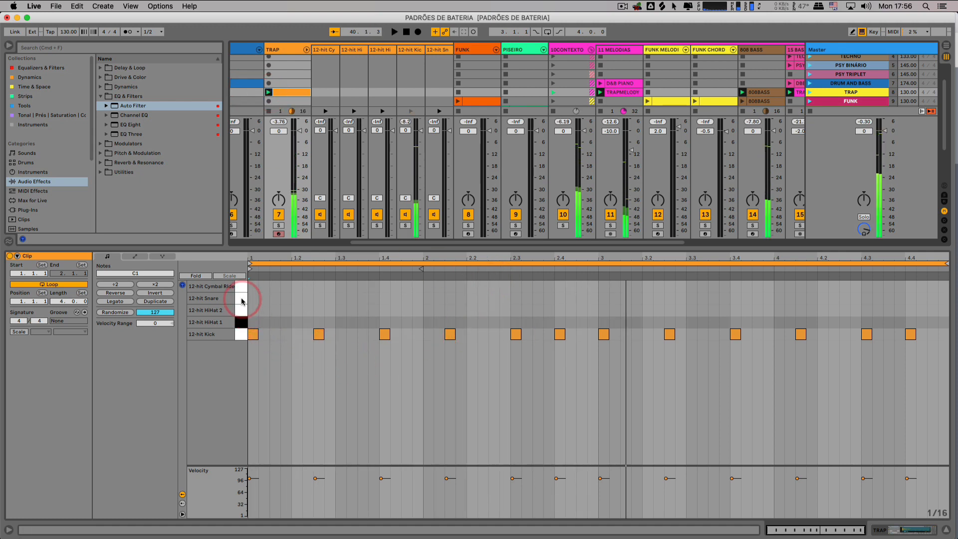
left_click(297, 304)
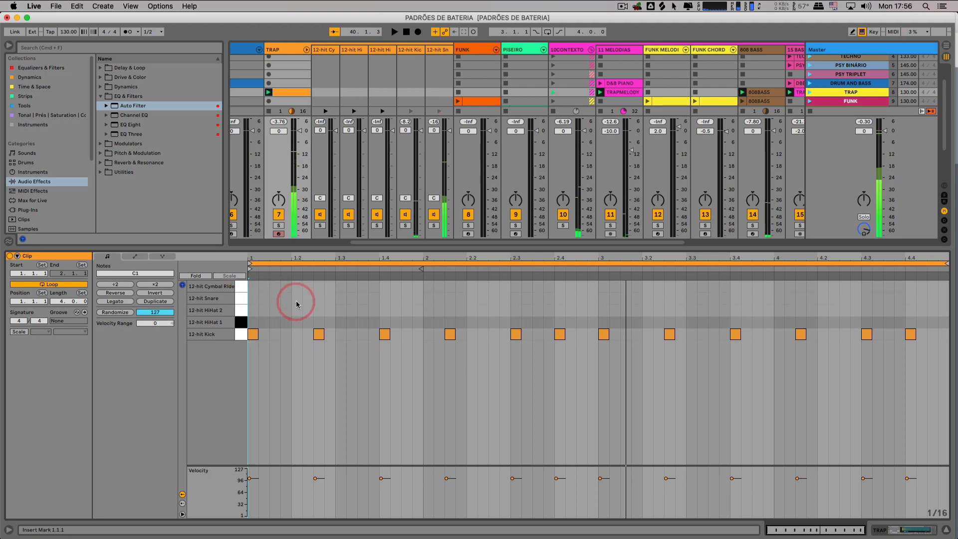
double_click(339, 298)
left_click(423, 302)
left_click_drag(423, 301, 243, 298)
key("super+d")
key("super+d")
key("super+d")
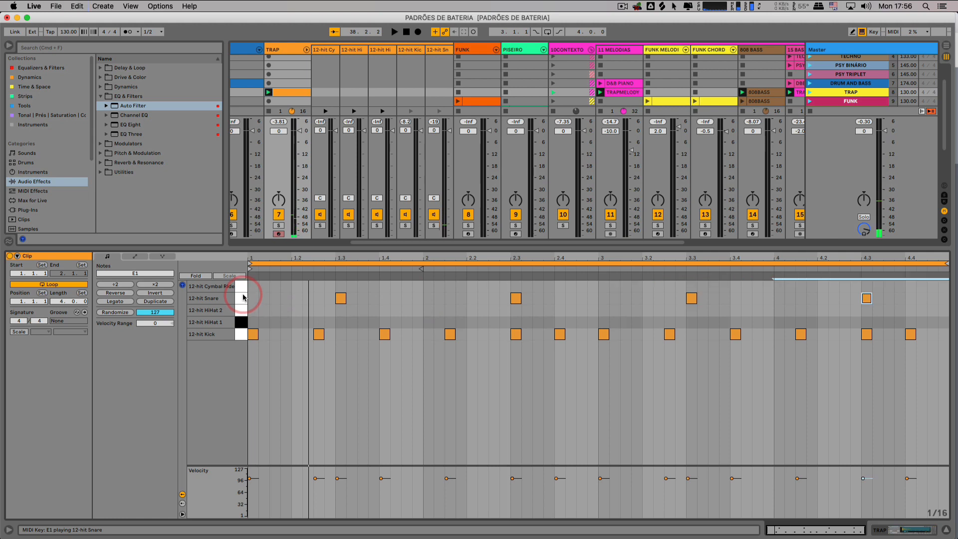
- Play back the kick and snare pattern with the bass and the melody
left_click(508, 270)
left_click(860, 276)
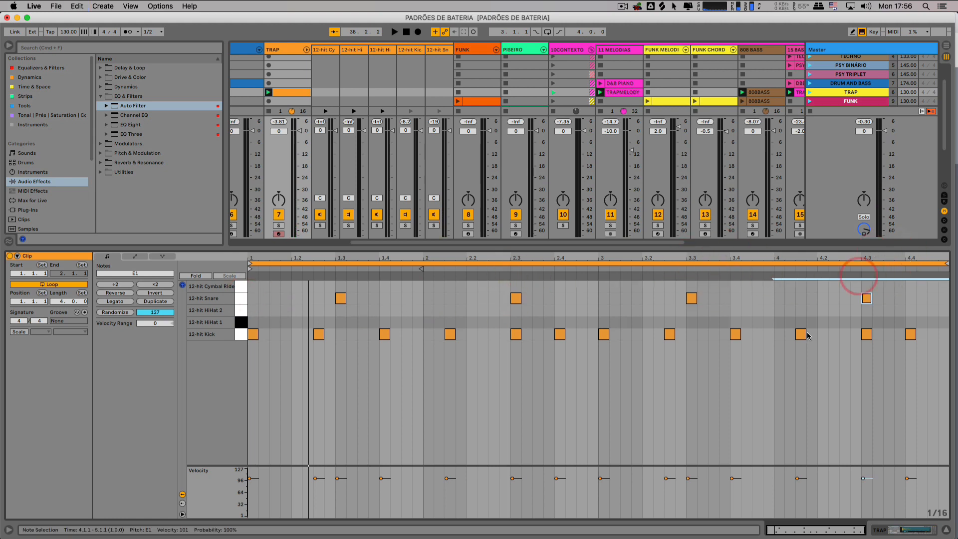
left_click(369, 393)
key("space")
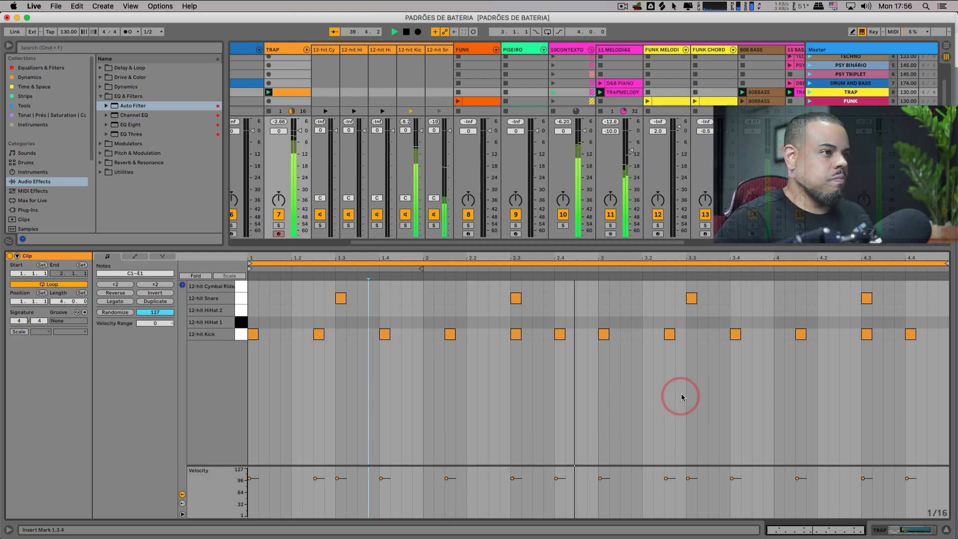
left_click(594, 412)
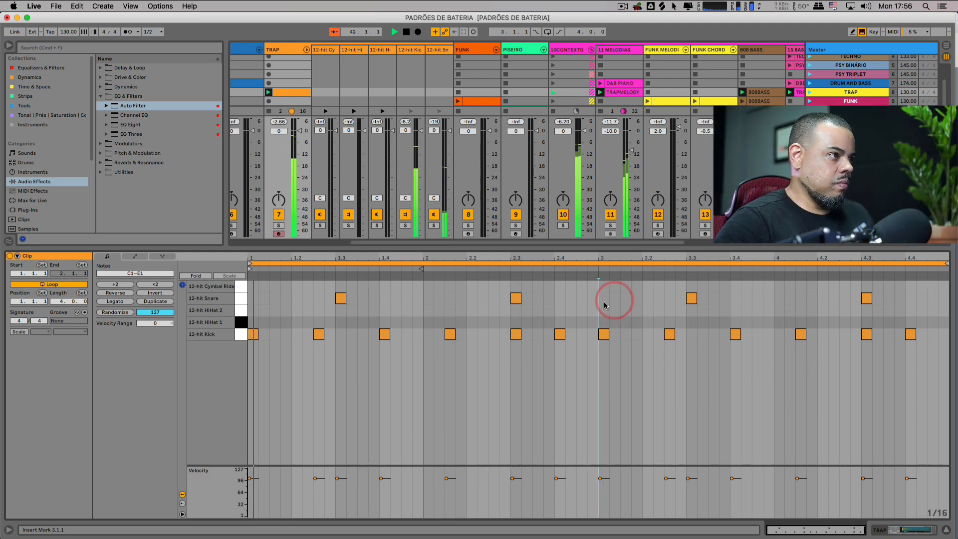
left_click(770, 394)
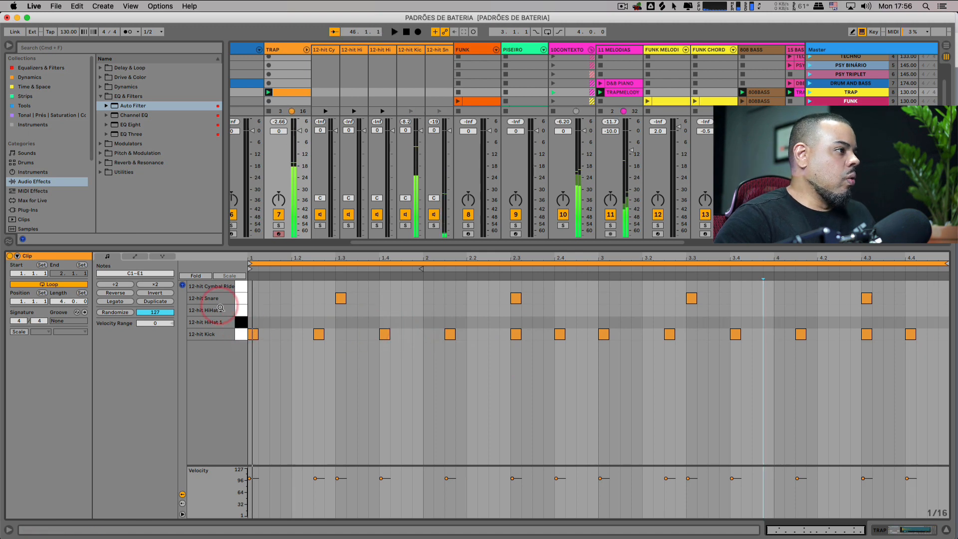
- Set the note grid to 1/8 and draw eighth notes on the 12-hit HiHat 1 row across bar 1
right_click(306, 318)
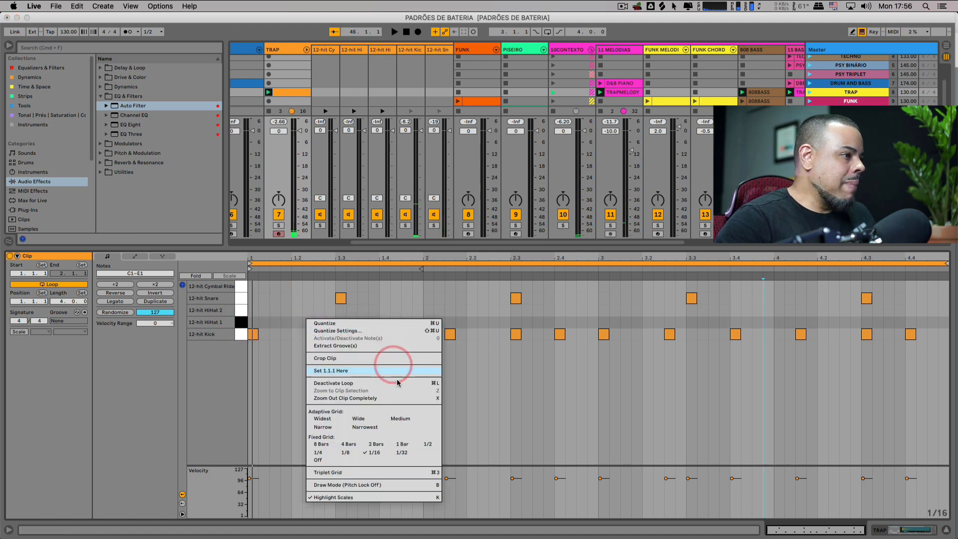
left_click(350, 453)
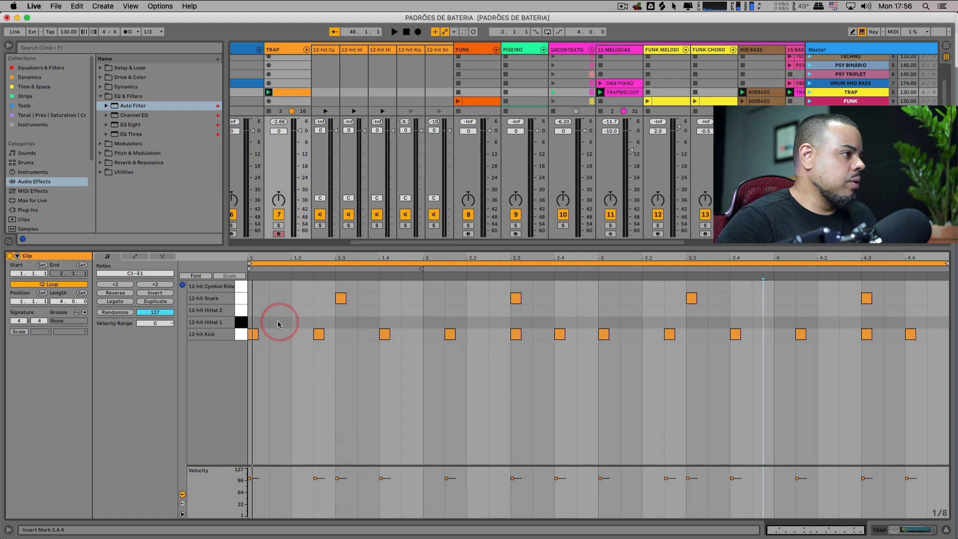
left_click(241, 320)
left_click(243, 321)
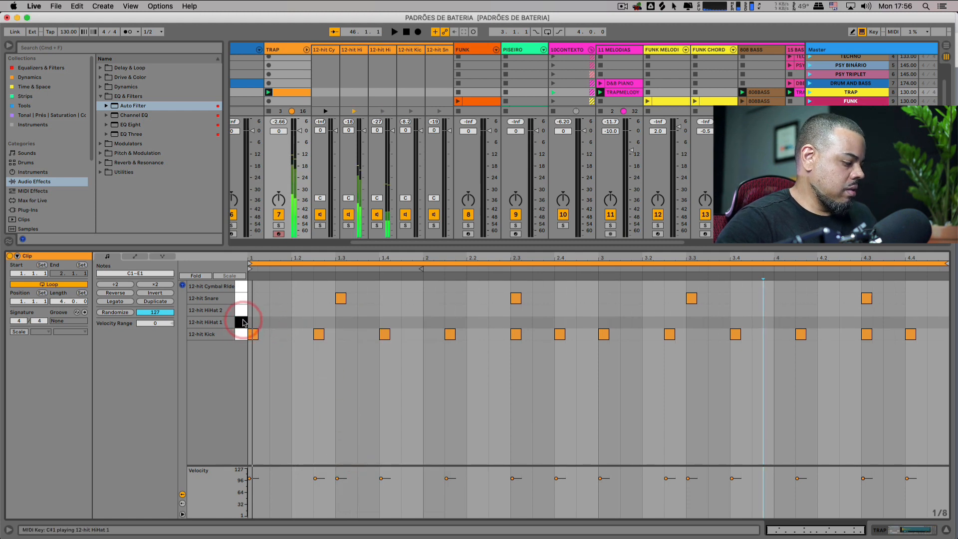
key("b")
mouse_move(249, 322)
left_mouse_down()
mouse_move(578, 312)
mouse_move(483, 311)
left_mouse_up()
key("super+z")
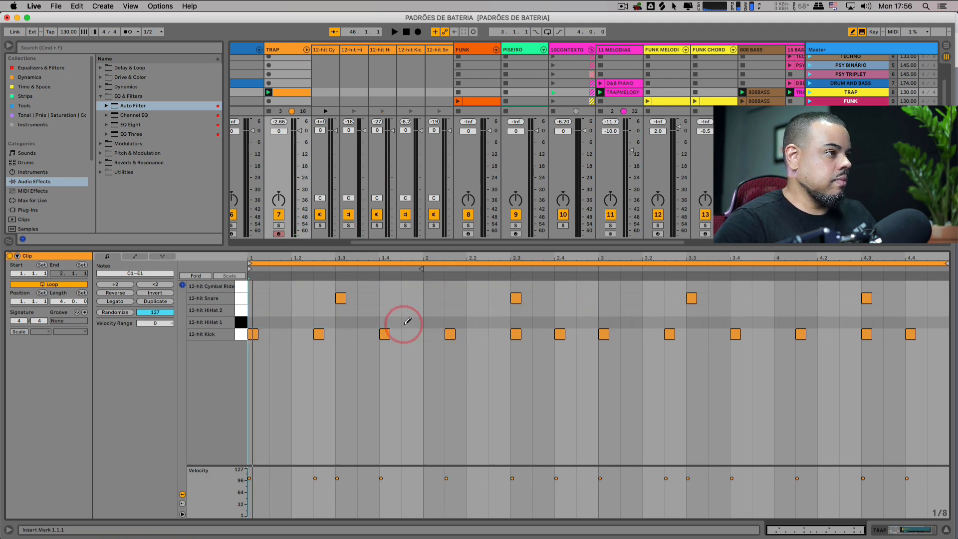
mouse_move(419, 324)
left_mouse_down()
mouse_move(273, 322)
mouse_move(438, 318)
mouse_move(253, 322)
left_mouse_up()
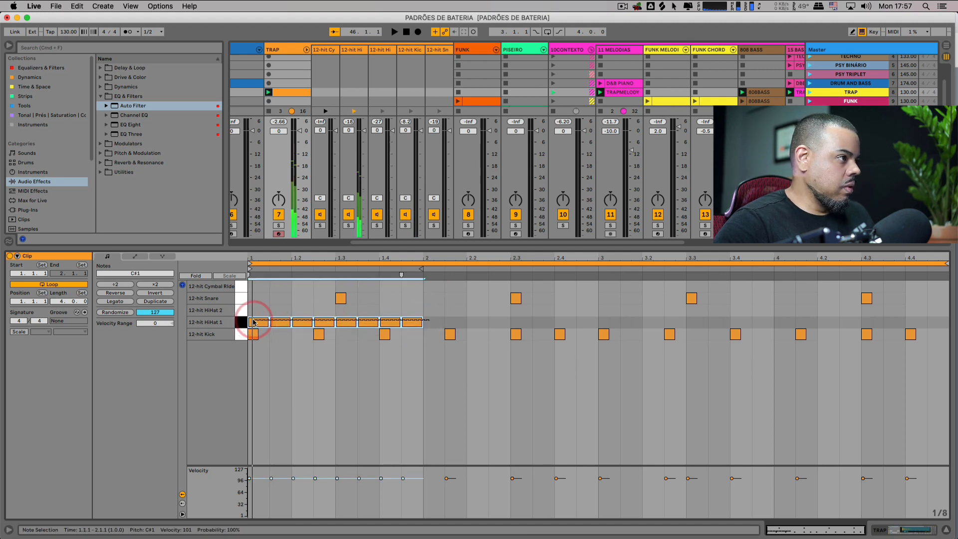
- Duplicate the bar 1 hi-hat notes three times to fill bars 2 to 4
key("super+d")
key("super+d")
key("super+d")
- Play back the full trap beat with kick, snare and hi-hats against the bass and the melody
key("space")
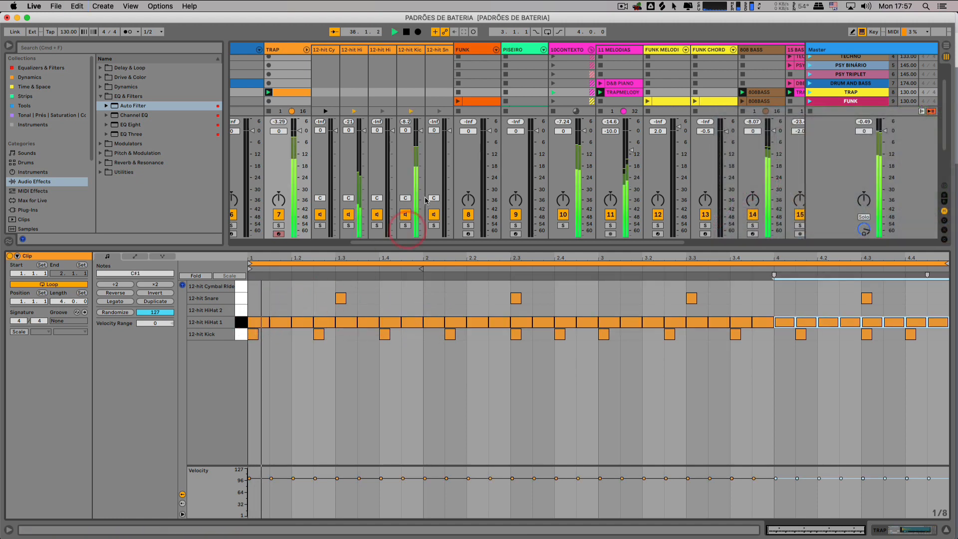
left_click(409, 173)
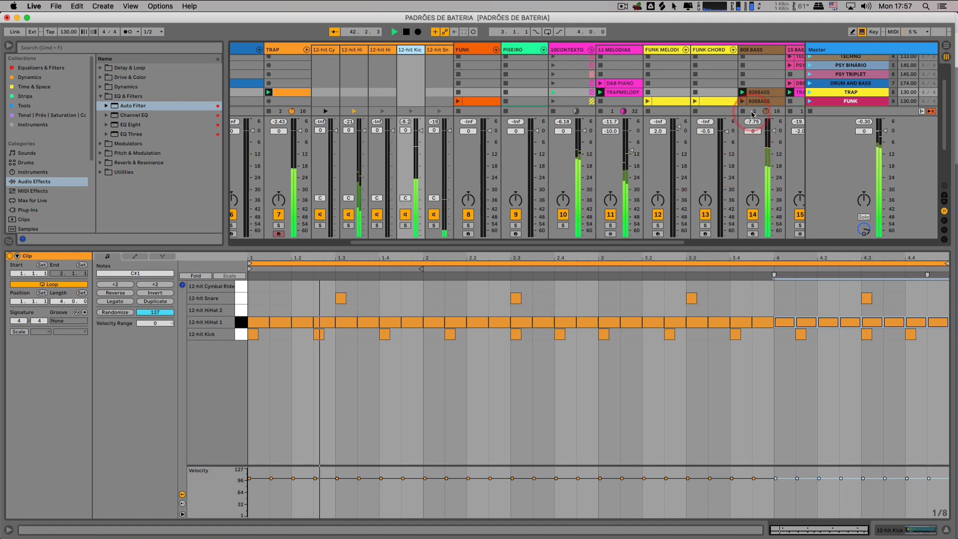
key("space")
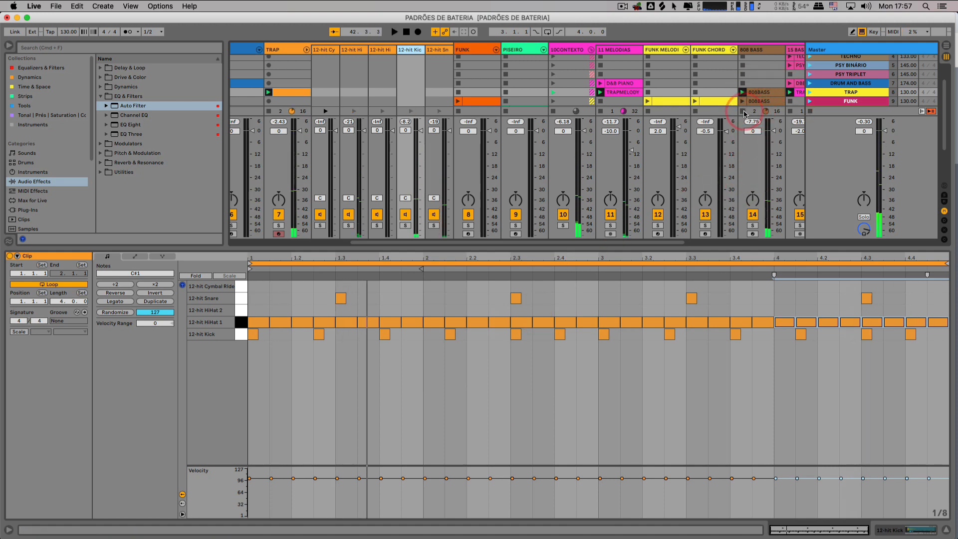
- Move the finished TRAP drum clip down to the FUNK scene and create an empty clip in its TRAP scene slot
left_click_drag(573, 250, 599, 388)
left_click(246, 165)
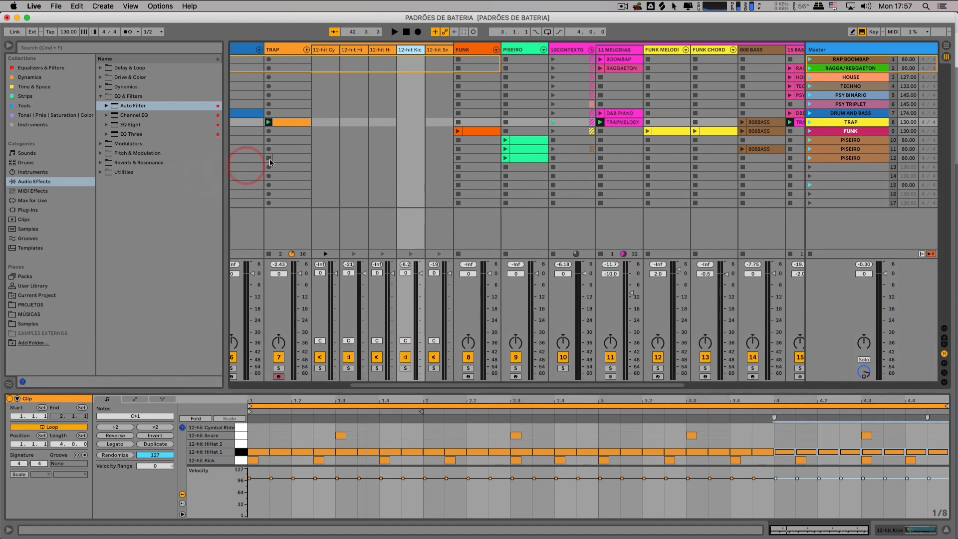
left_click_drag(290, 123, 291, 131)
double_click(289, 123)
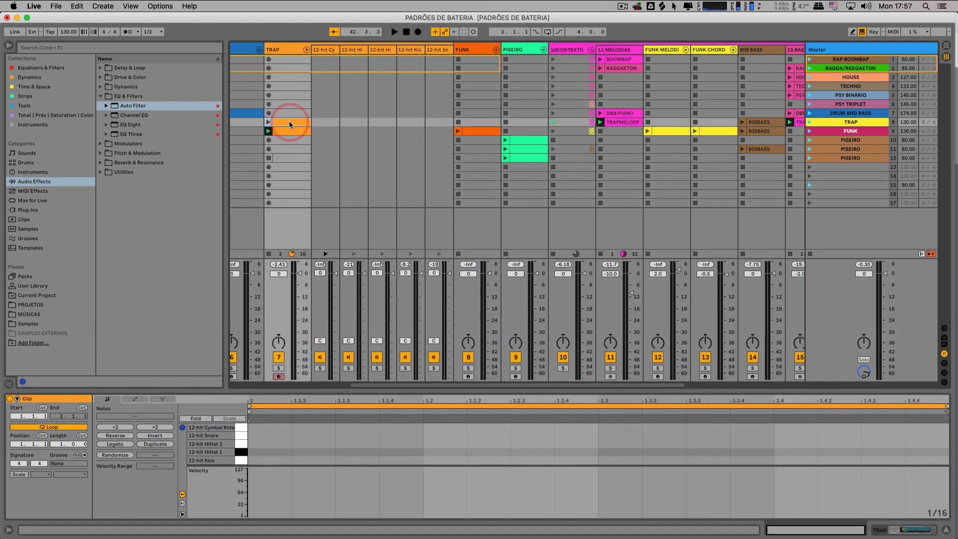
left_click_drag(380, 391, 304, 233)
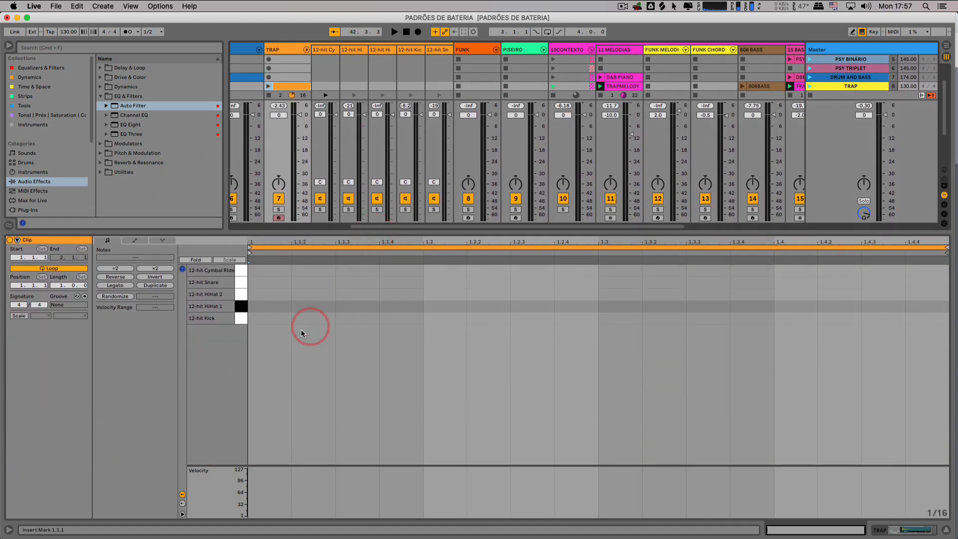
- Add a kick at 1.1.1 and a snare at 1.3 in the new TRAP clip, and launch it
double_click(264, 321)
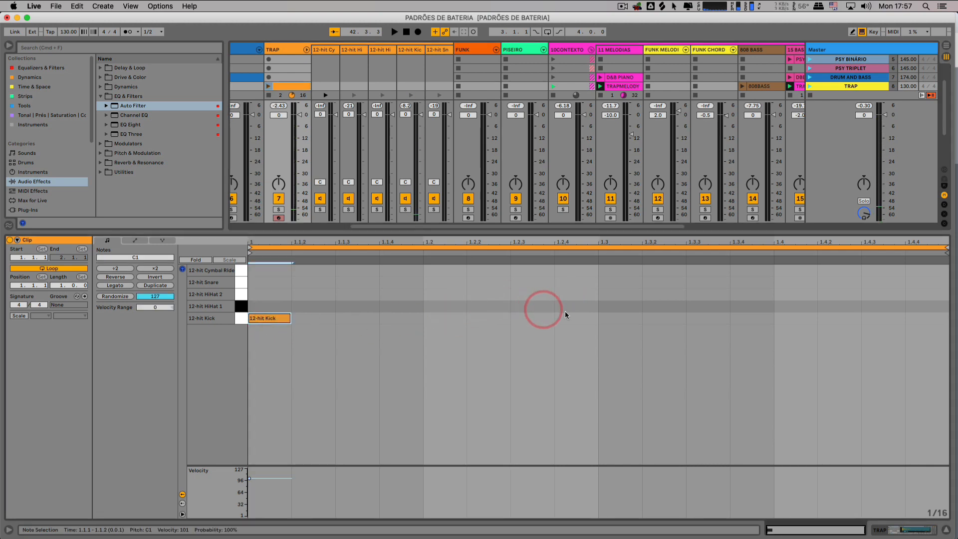
double_click(608, 286)
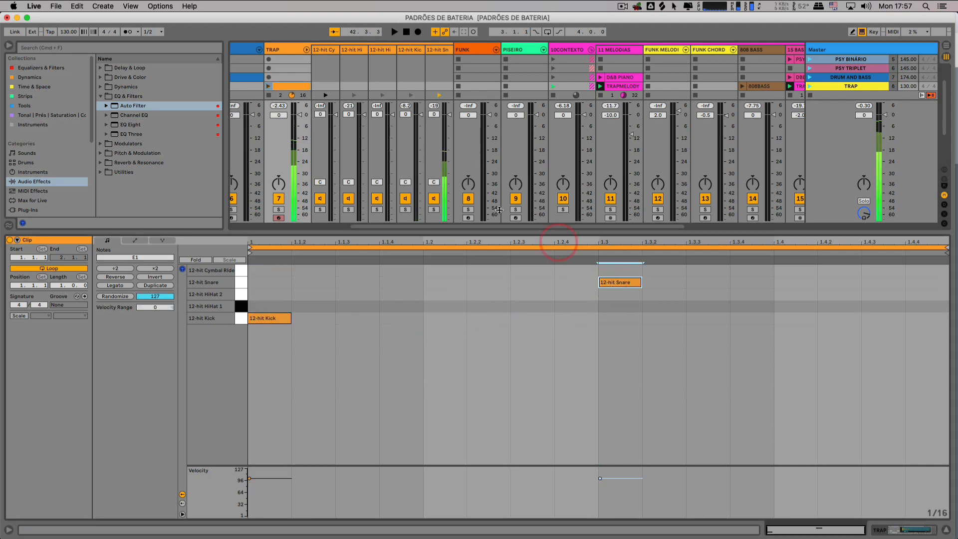
left_click(269, 88)
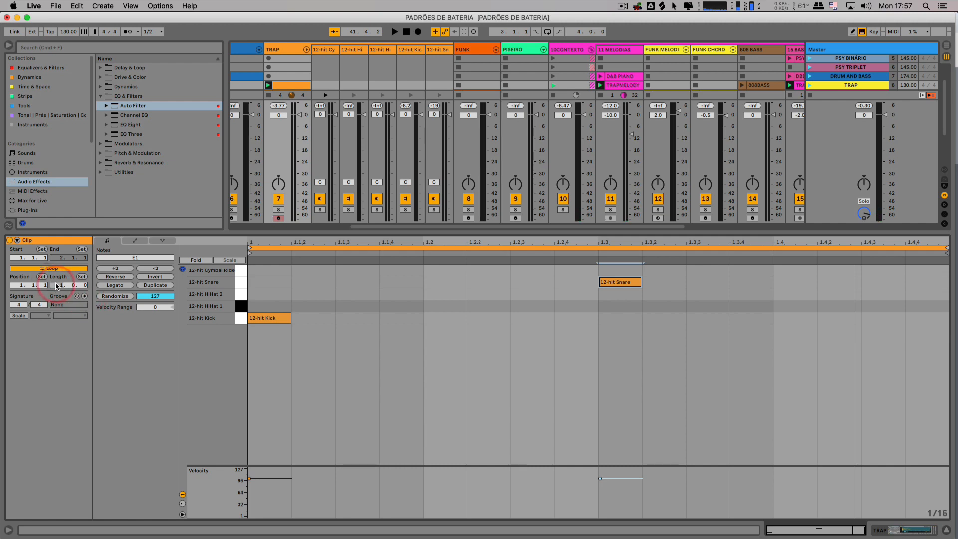
- Extend the new clip's loop to two bars, play it back, and add a kick at 2.1.3
left_click_drag(56, 284, 56, 278)
left_click(436, 333)
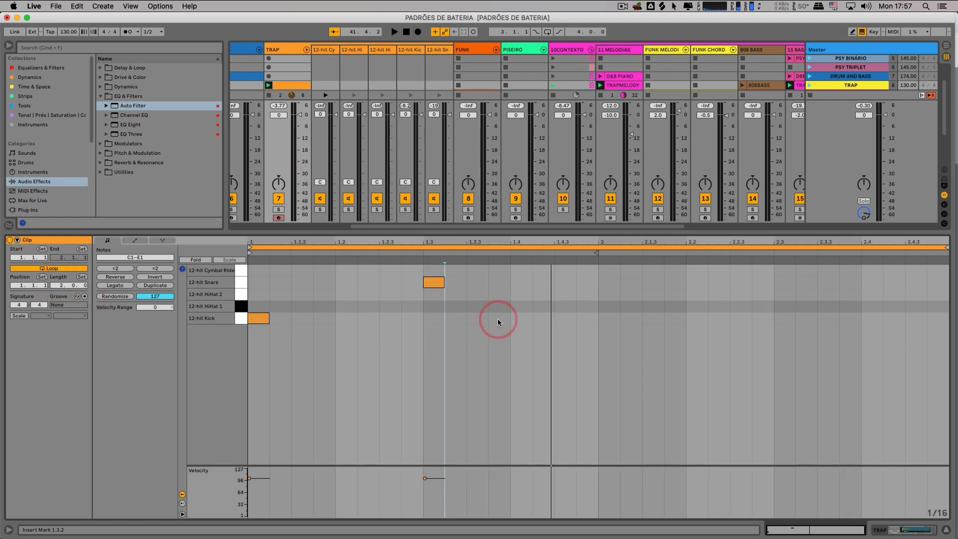
key("space")
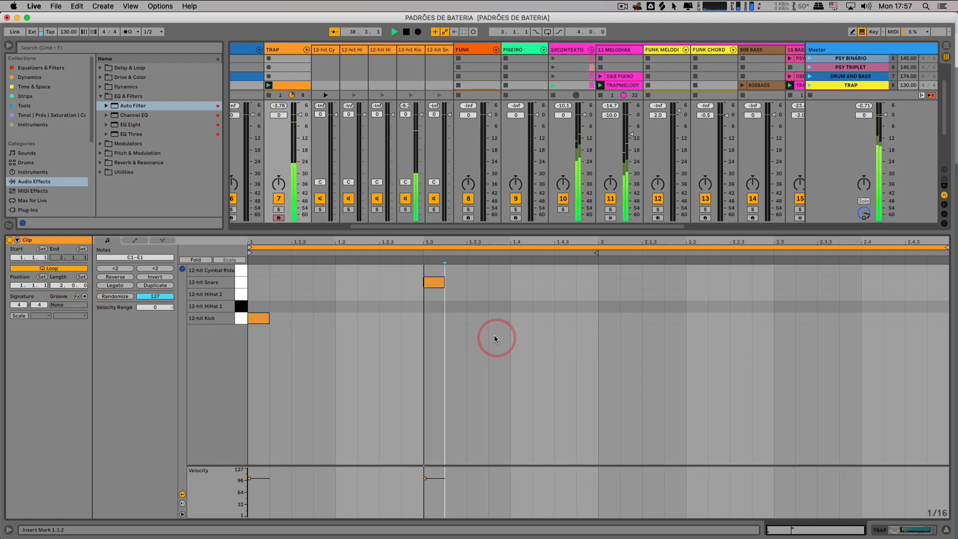
key("space")
left_click(676, 318)
double_click(662, 318)
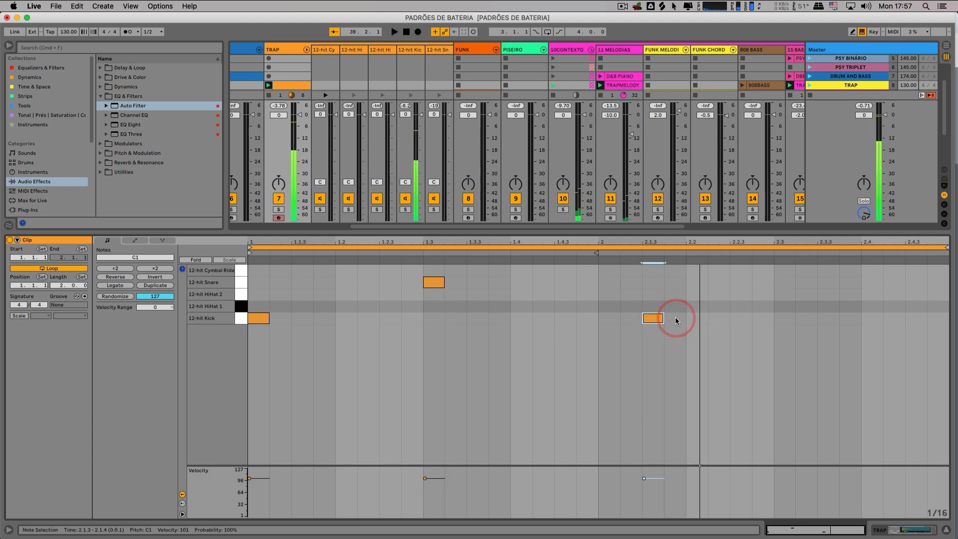
- Move the bar 2 kick to 2.1.1, add a kick at 2.2.1 and a snare at 2.3.1, and play the loop
key("Left")
left_click_drag(632, 319, 612, 320)
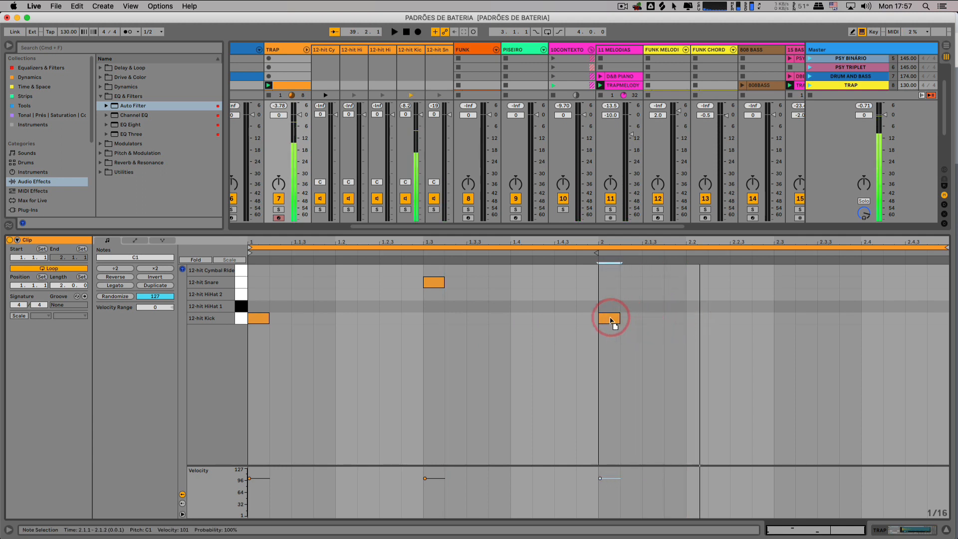
double_click(672, 316)
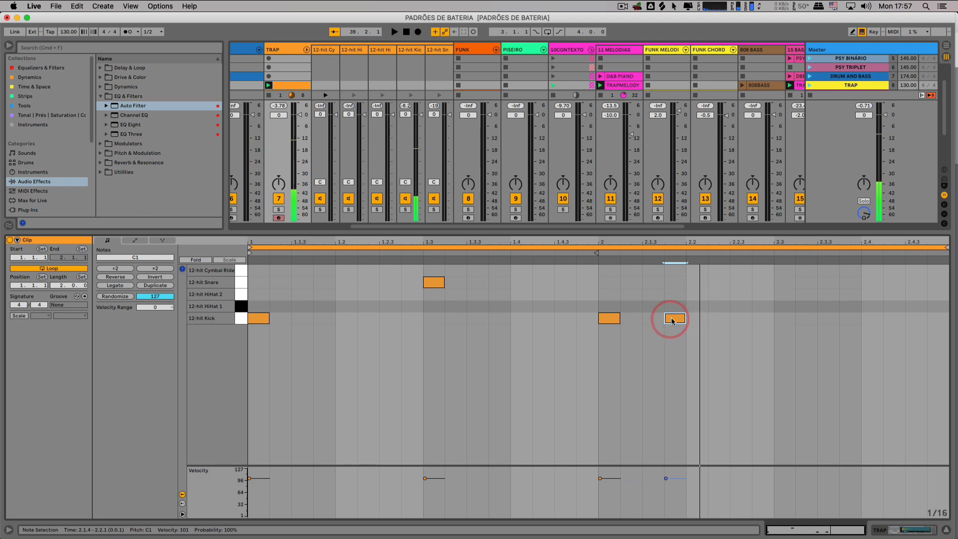
left_click_drag(672, 318, 699, 322)
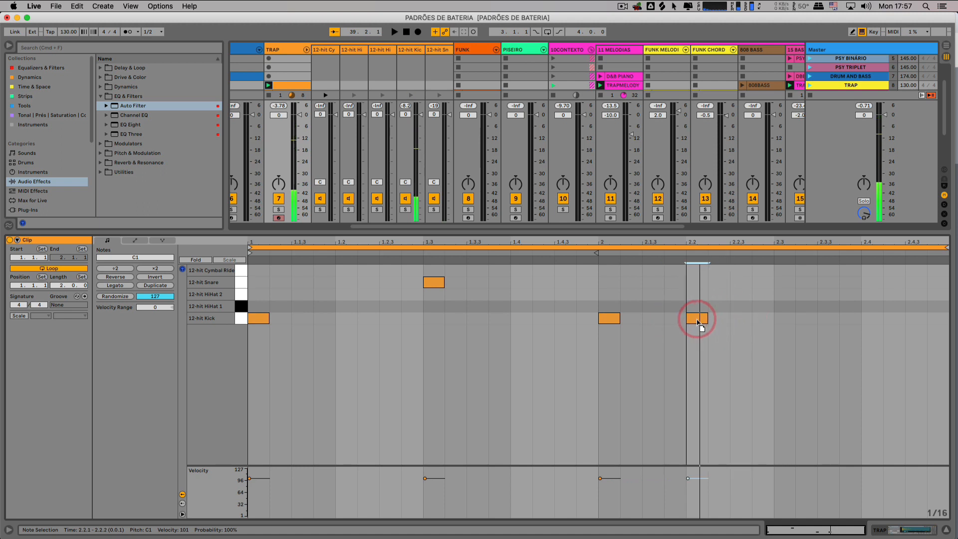
double_click(782, 282)
key("space")
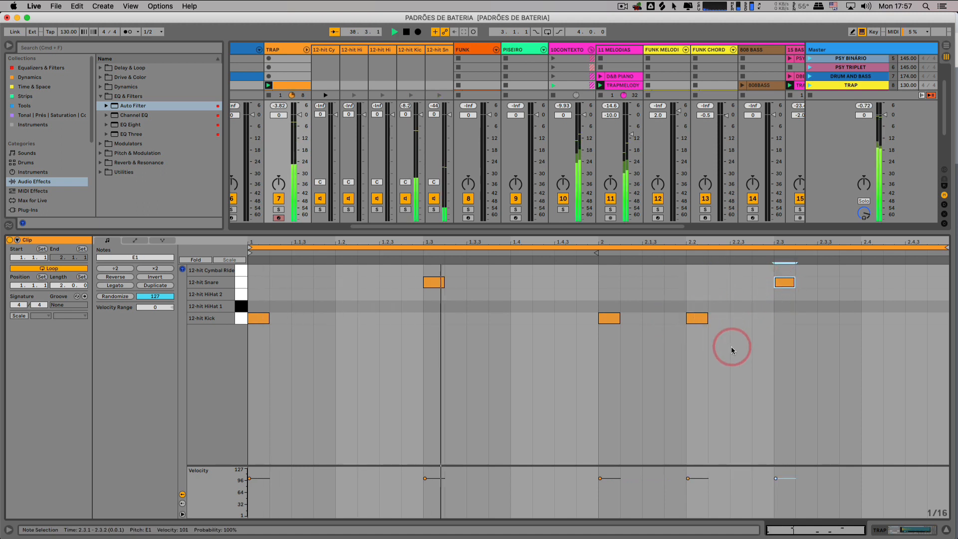
- Move the kick at 2.1.1 to 2.2.4, just before the bar 2 snare, and play the pattern
left_click(637, 305)
left_click_drag(615, 320, 768, 321)
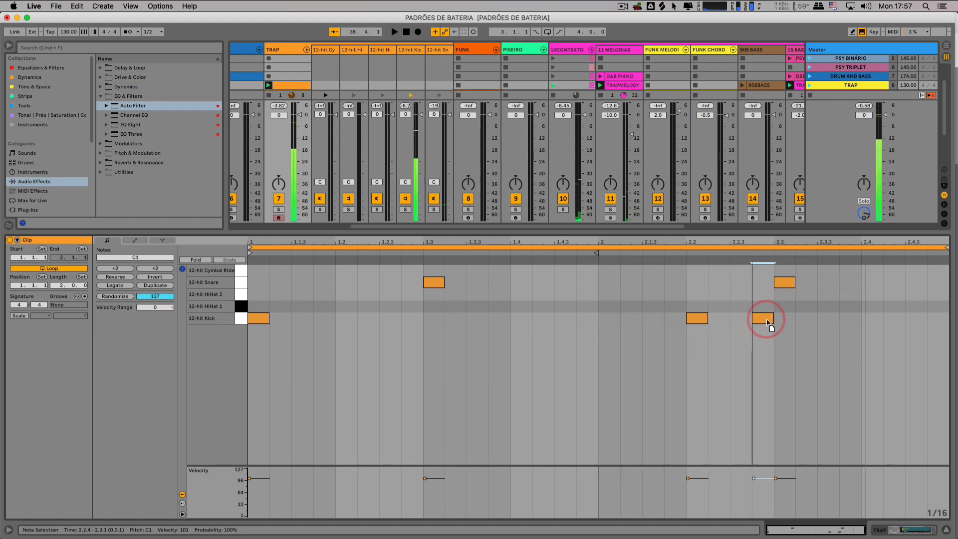
mouse_move(701, 320)
left_mouse_down()
mouse_move(744, 322)
mouse_move(709, 328)
left_mouse_up()
left_click(666, 253)
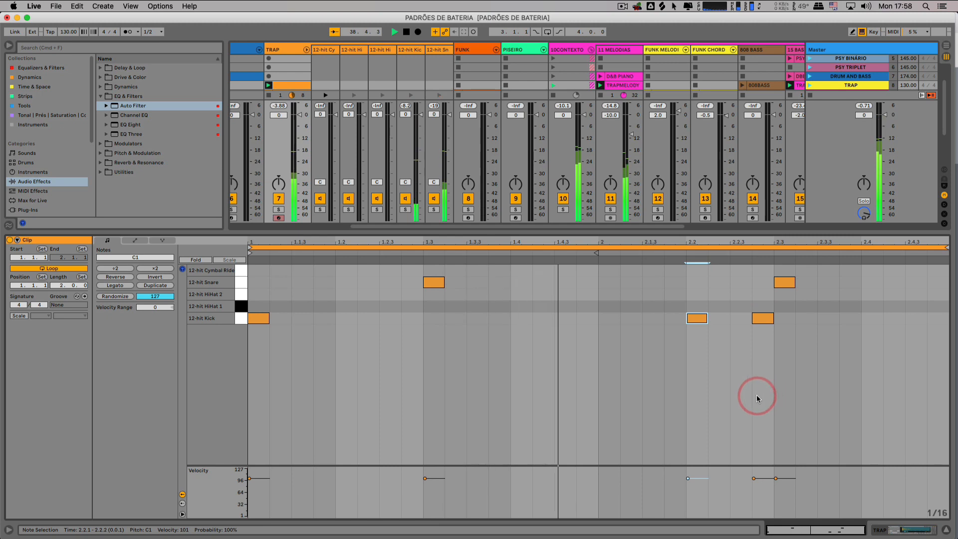
- Rework the bar 2 kicks to fall on 2.1.3 and 2.2.1, deleting the one at 2.2.4
left_click_drag(697, 321, 653, 321)
double_click(702, 319)
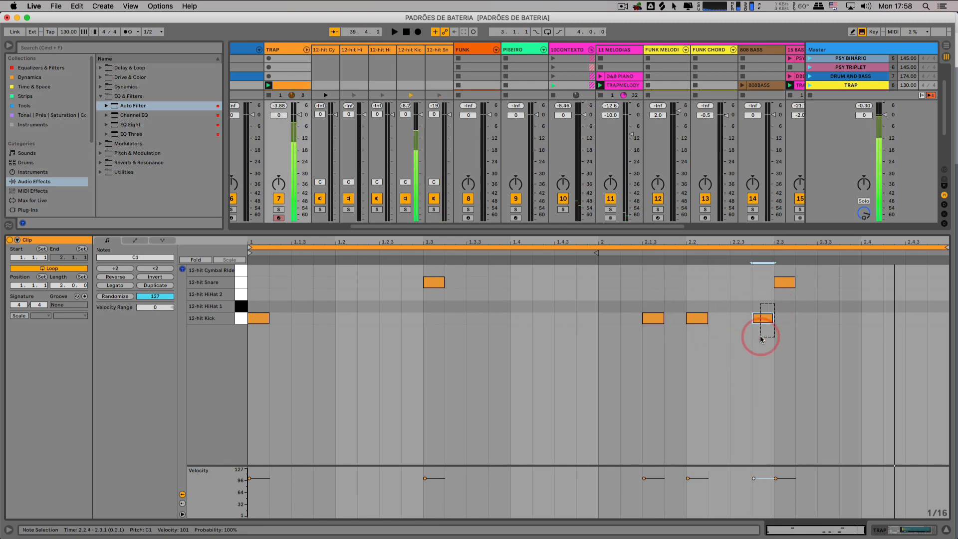
key("Delete")
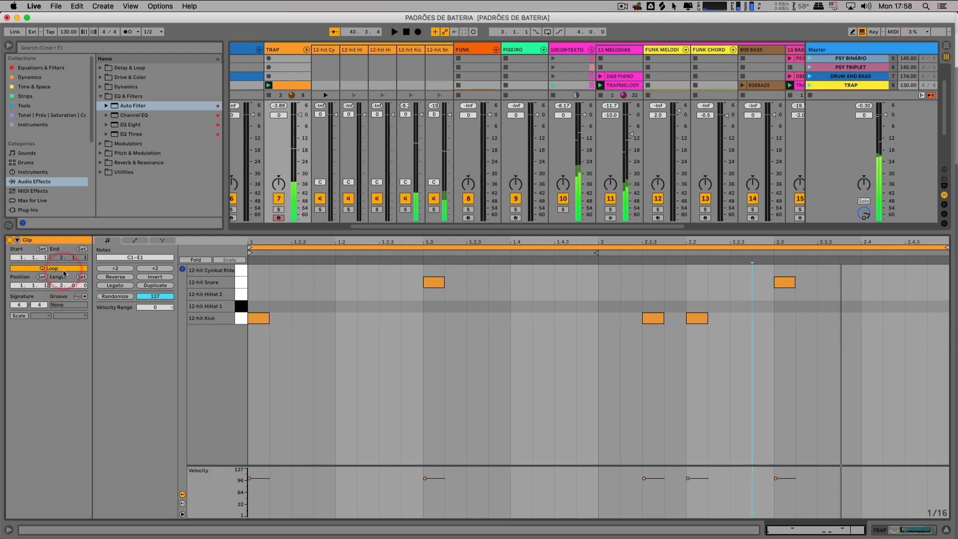
- Duplicate the two-bar pattern to make a four-bar loop and play it back
left_click(157, 285)
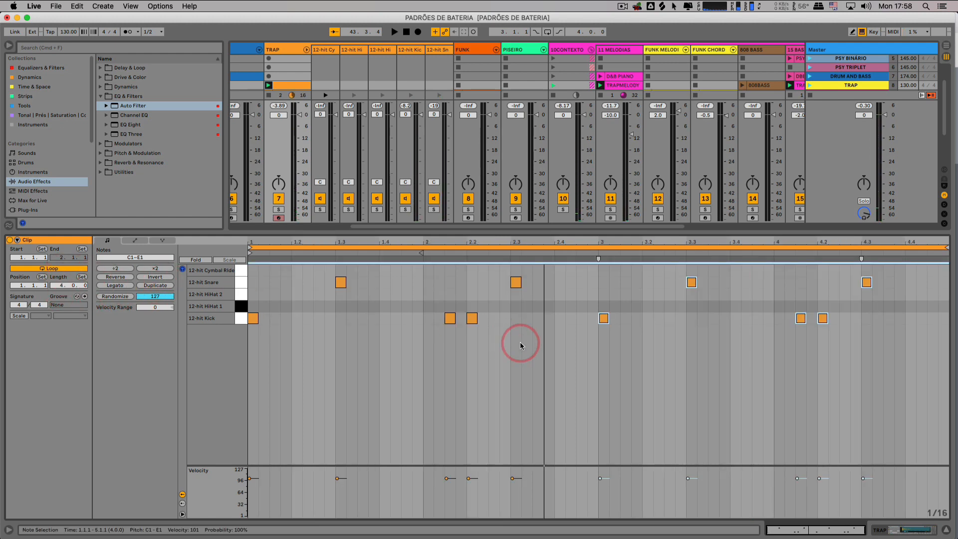
key("space")
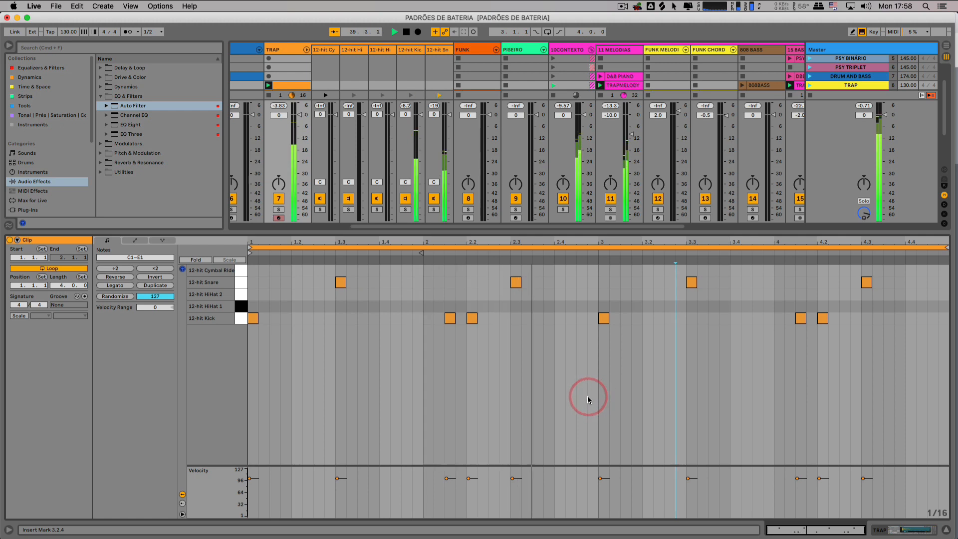
key("space")
- Add kicks at 3.1.4 and 3.2.3, move the 4.1.3 kick to 4.1.1, and play the loop
left_click(635, 319)
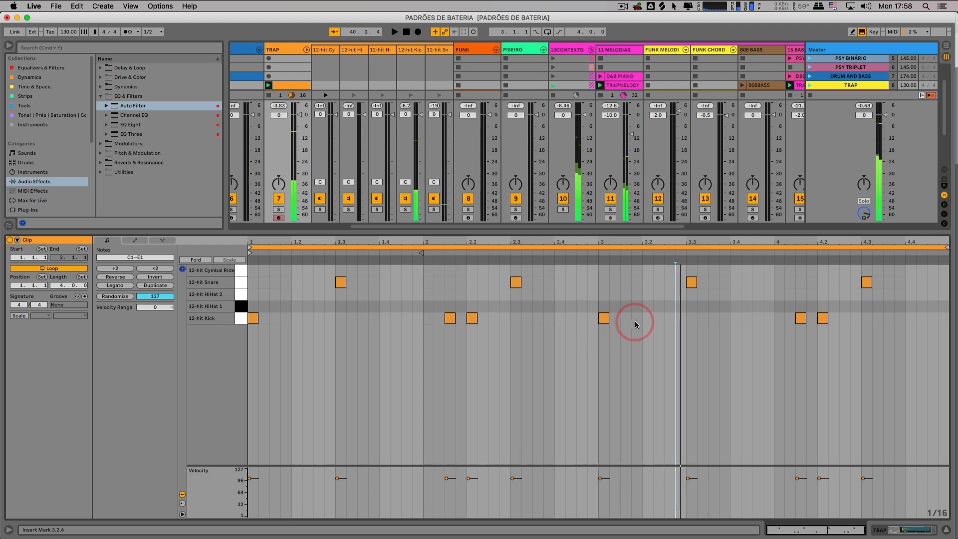
left_click(669, 318)
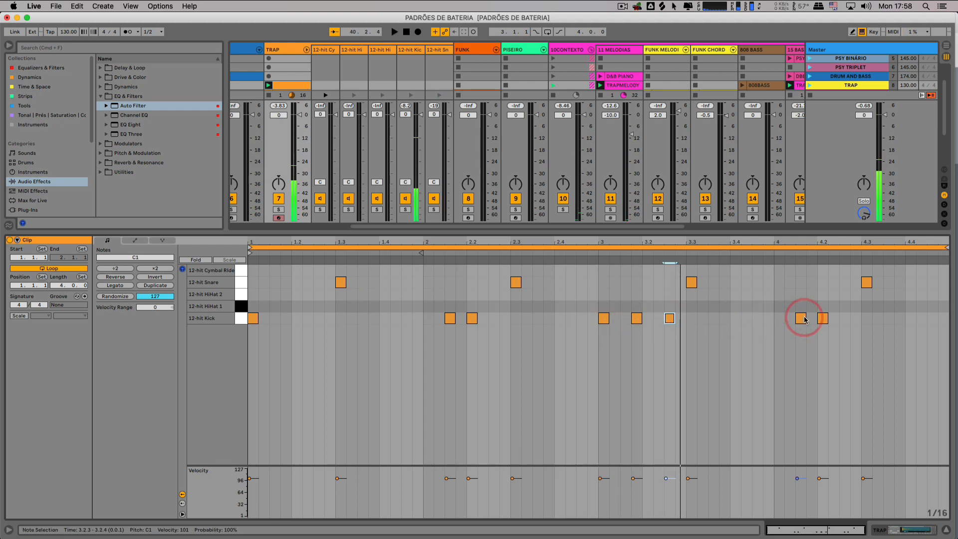
left_click_drag(805, 320, 781, 321)
key("space")
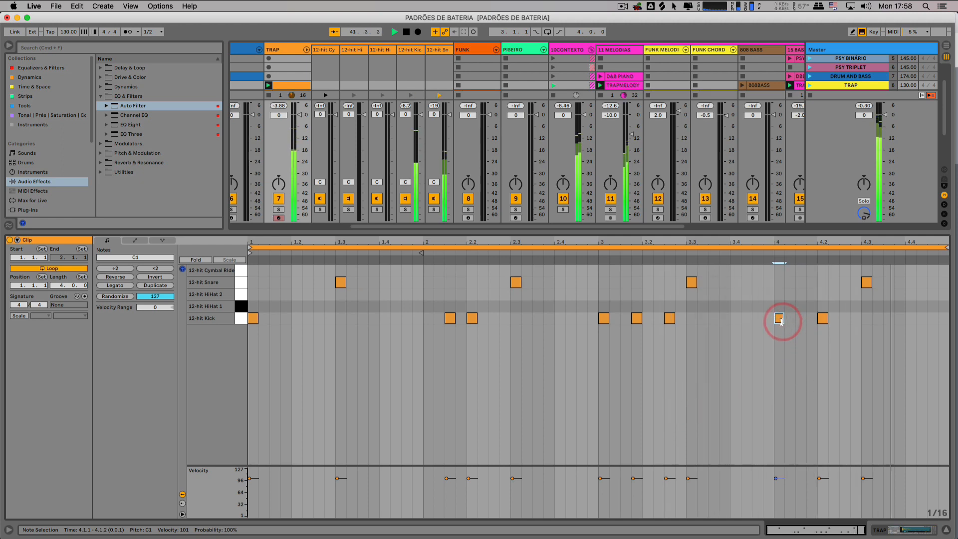
- Rearrange the bar 4 kicks to fall on 4.2.1 and 4.4.3 and listen to the result
left_click_drag(826, 322, 931, 322)
left_click(823, 320)
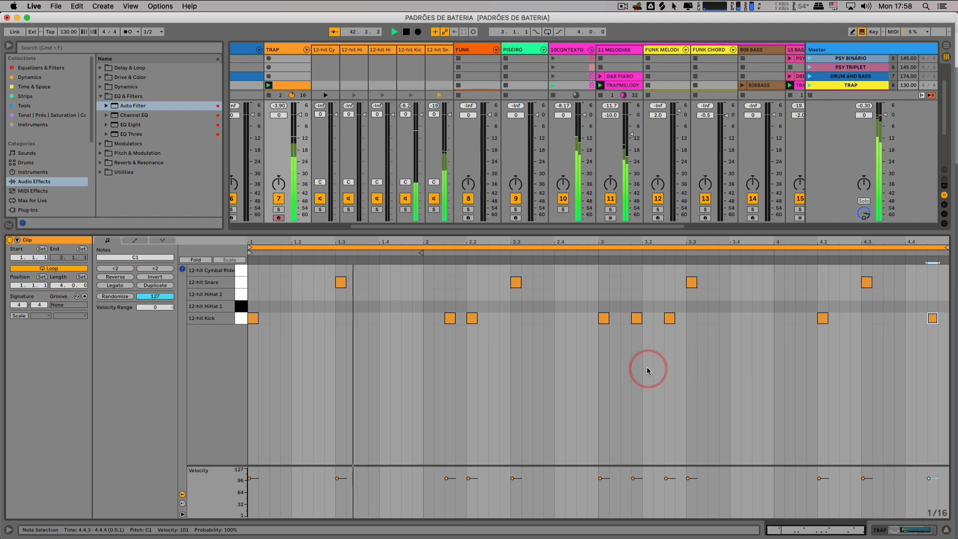
left_click(418, 357)
- Set the grid to 1/8, fill the HiHat 1 lane with eighth notes across all four bars, and play the beat
right_click(300, 318)
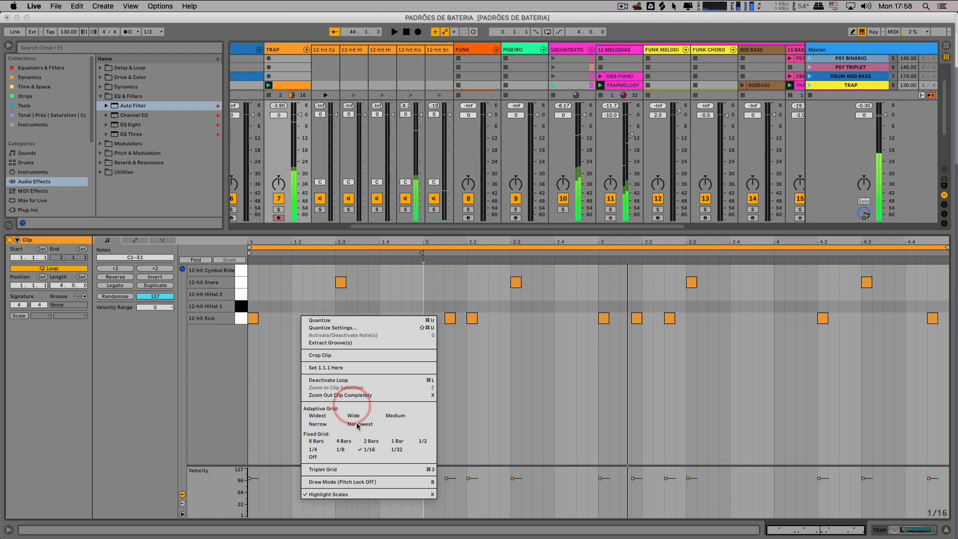
left_click(335, 454)
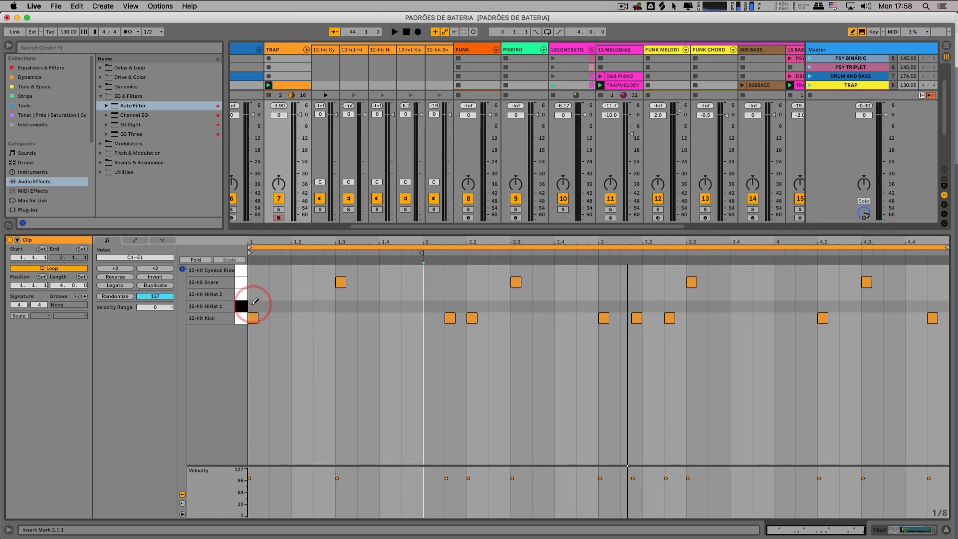
mouse_move(255, 301)
left_mouse_down()
mouse_move(424, 300)
mouse_move(248, 306)
left_mouse_up()
key("super+d")
key("super+d")
key("super+d")
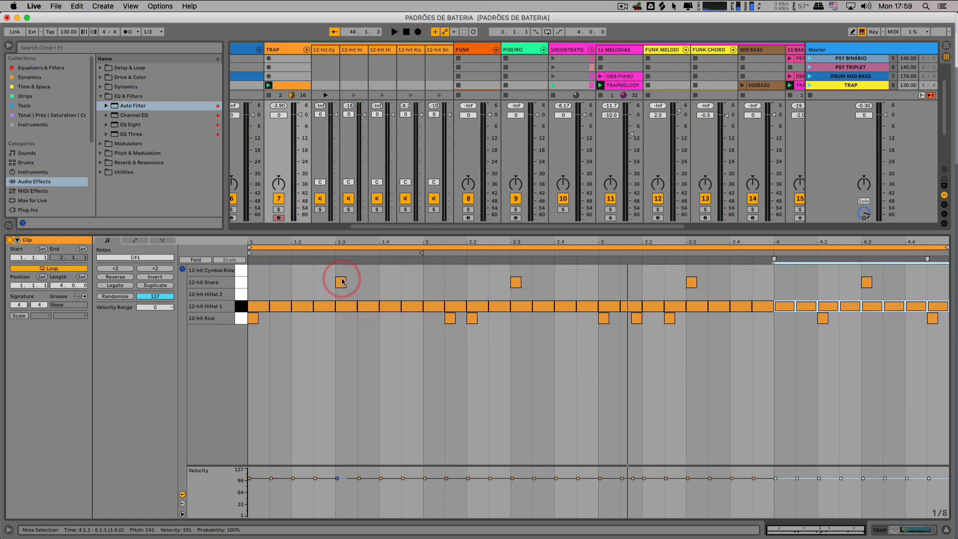
key("space")
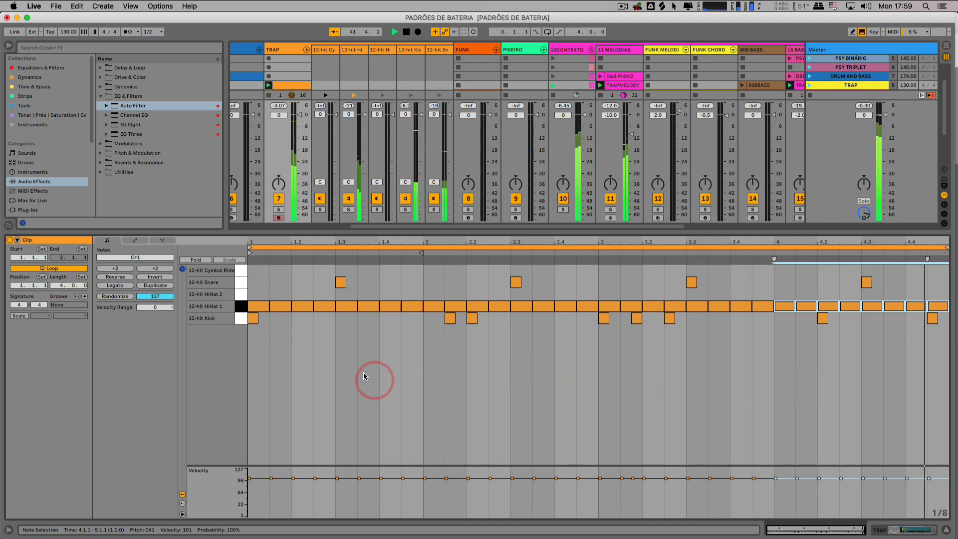
key("space")
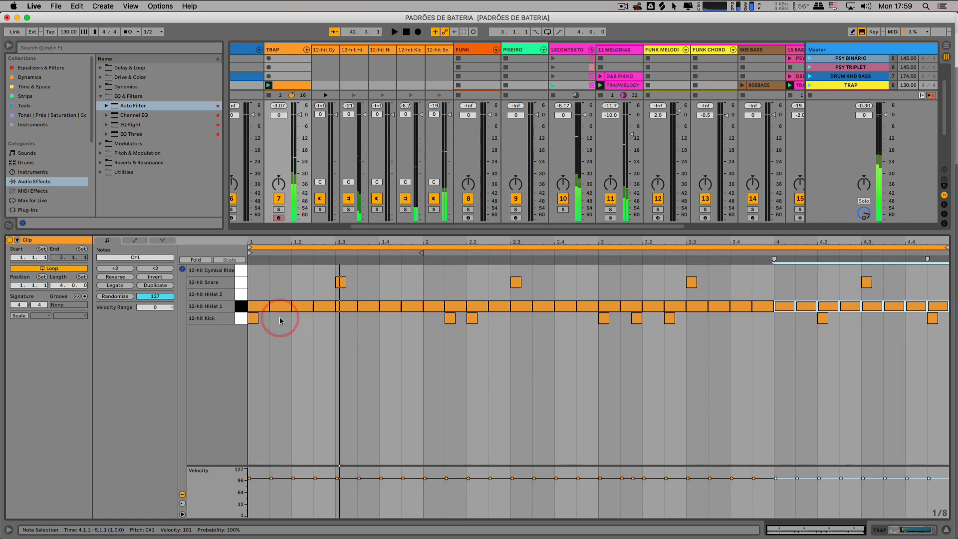
- Set the grid to 1/16, replace the HiHat 1 notes on beat 1.4 with four sixteenth notes, and play it back
right_click(381, 355)
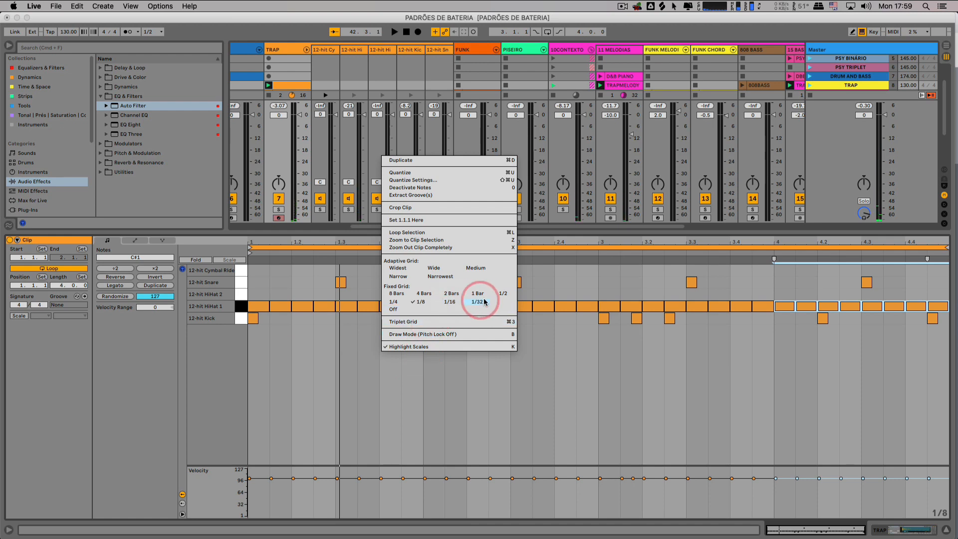
left_click(450, 302)
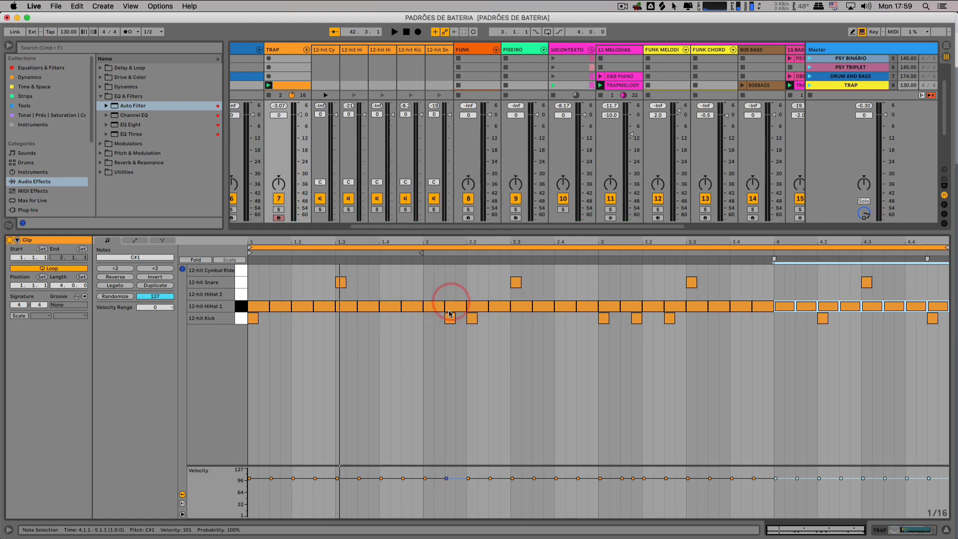
left_click(310, 326)
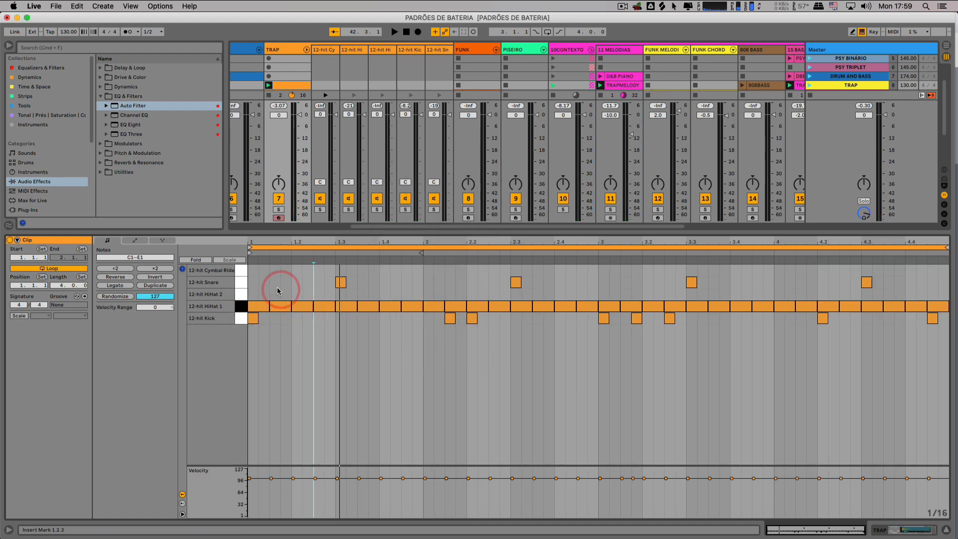
left_click(373, 281)
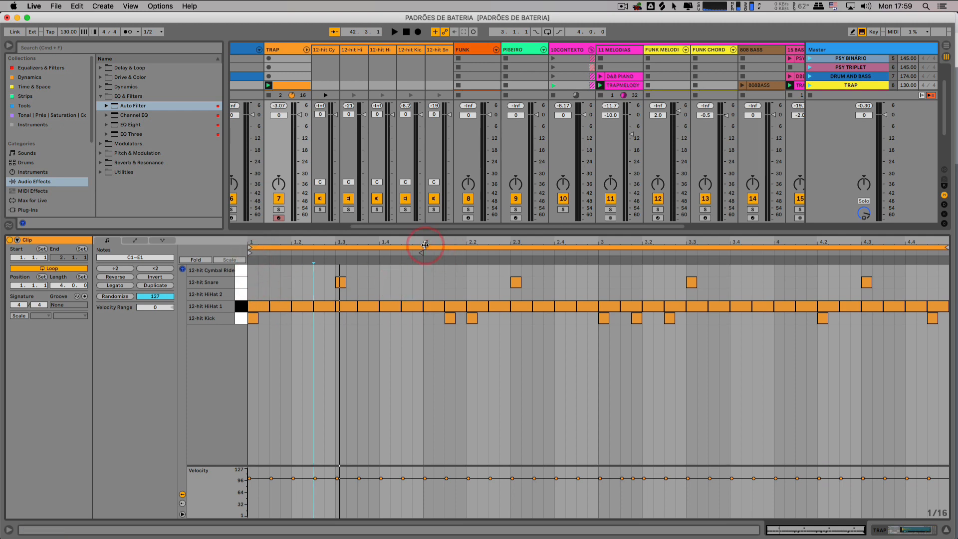
left_click(391, 303)
key("b")
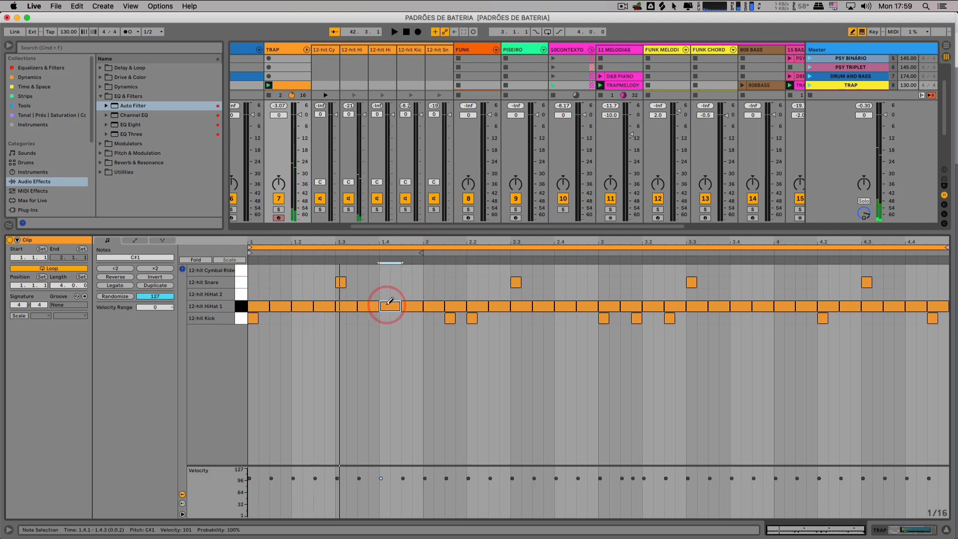
left_click(386, 303)
left_click_drag(386, 304, 416, 305)
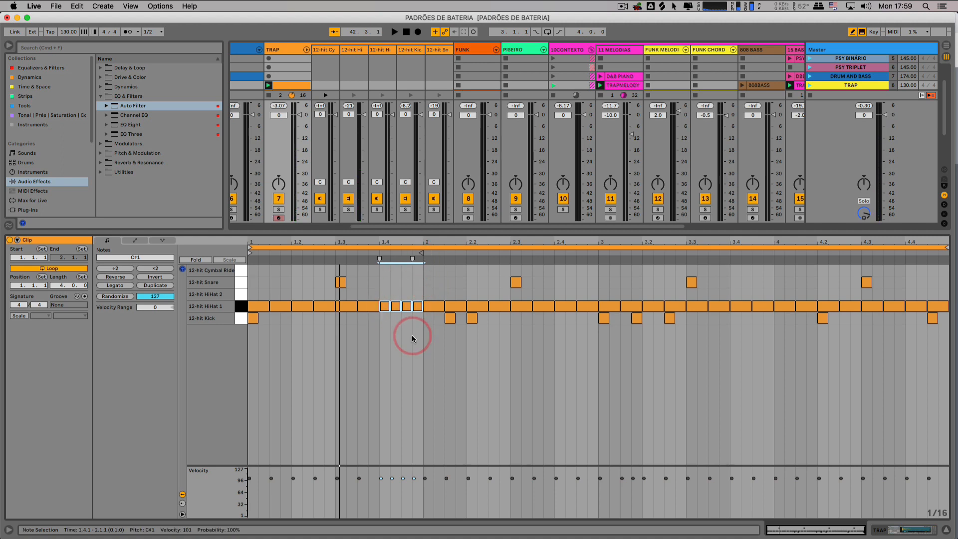
key("space")
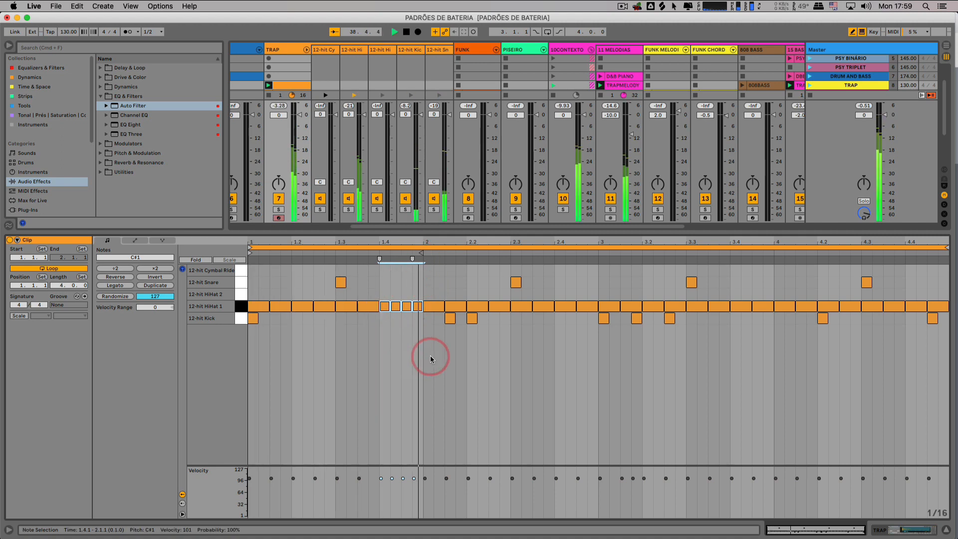
key("space")
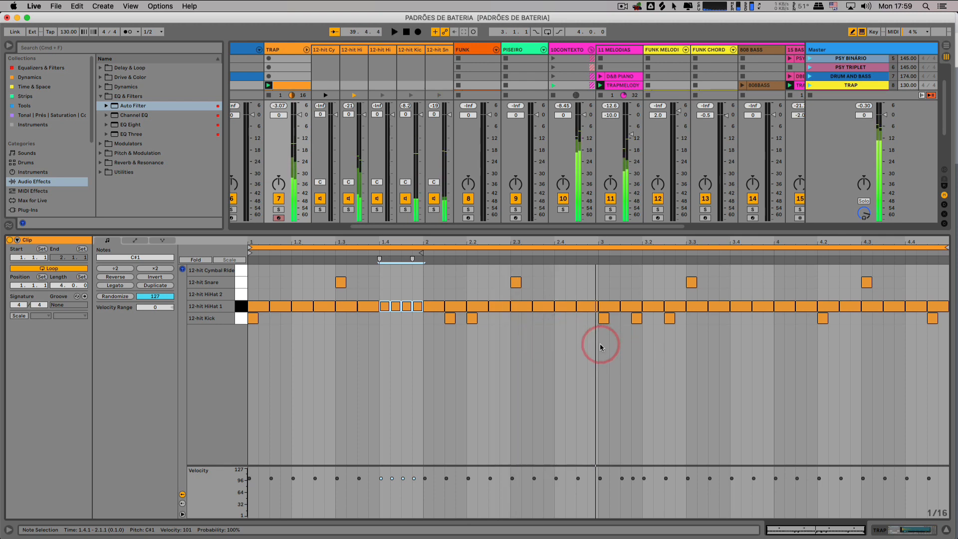
- Set the grid to 1/32, draw a HiHat 1 roll across beat 2.4 with a gap at 2.4.3, and play it
right_click(603, 340)
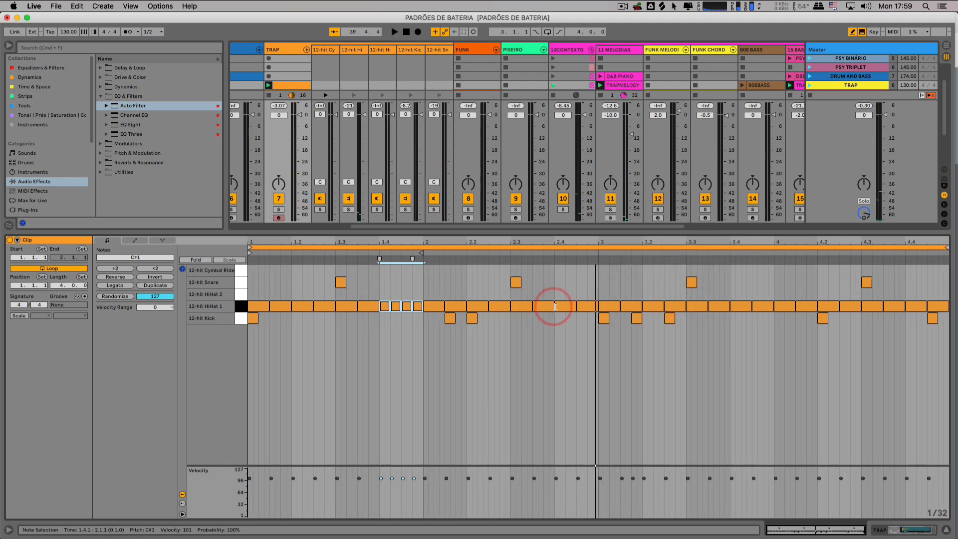
left_click_drag(555, 307, 595, 304)
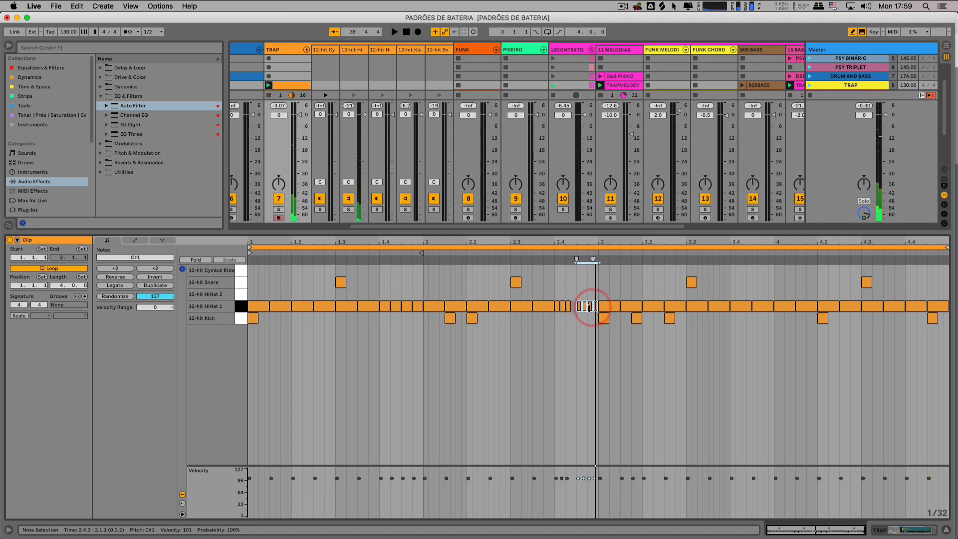
left_click(580, 306)
key("space")
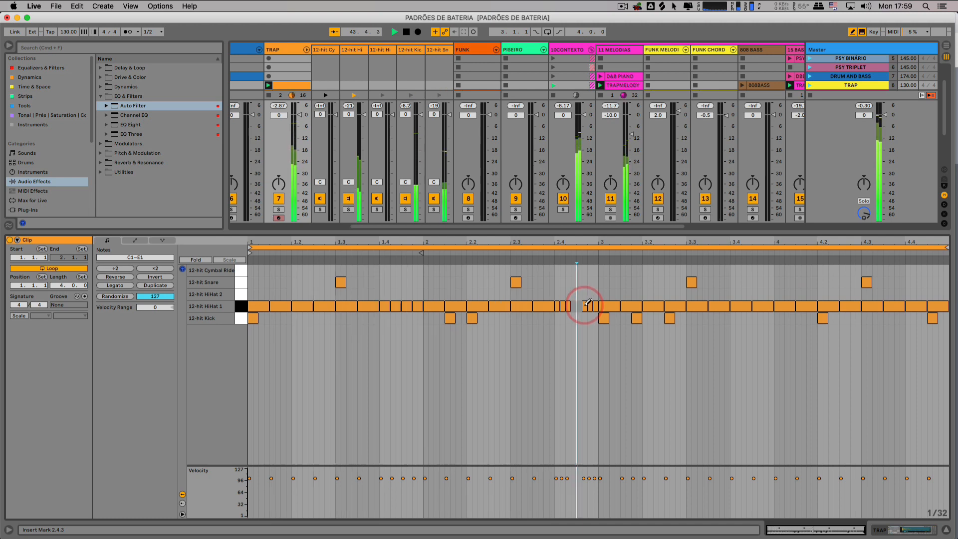
key("space")
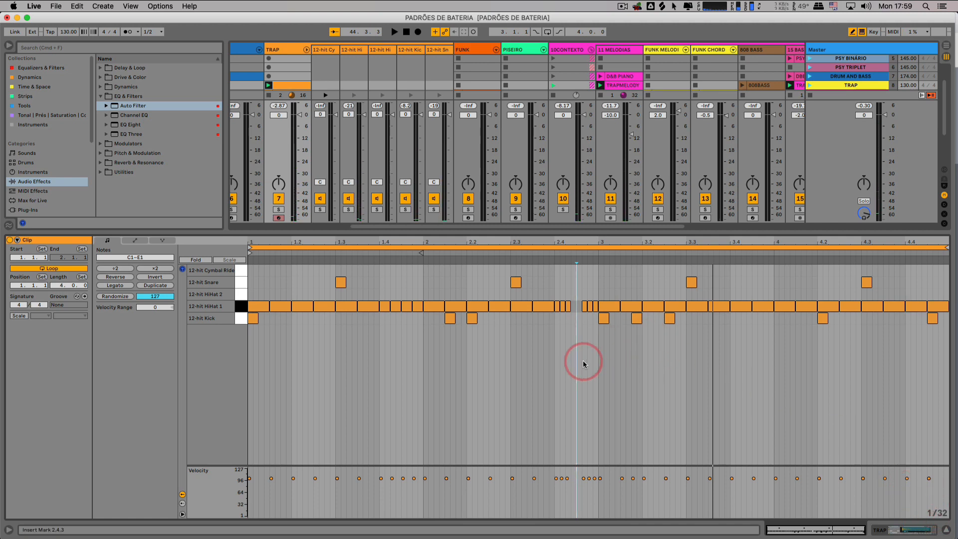
- Switch the grid to 1/32 triplets, redraw the HiHat 1 roll across beat 2.4, and play the beat
right_click(583, 363)
left_click(609, 331)
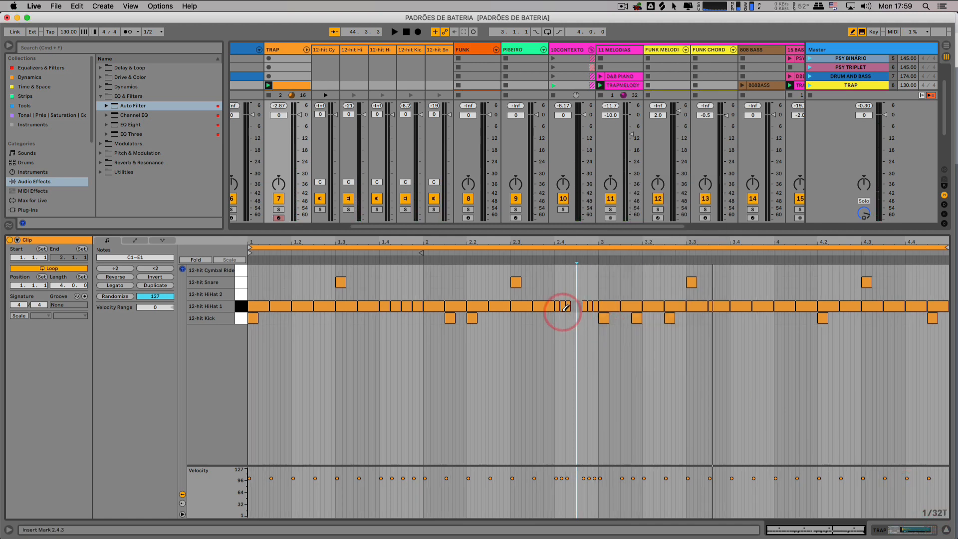
left_click_drag(560, 302, 596, 305)
left_click(580, 303)
key("space")
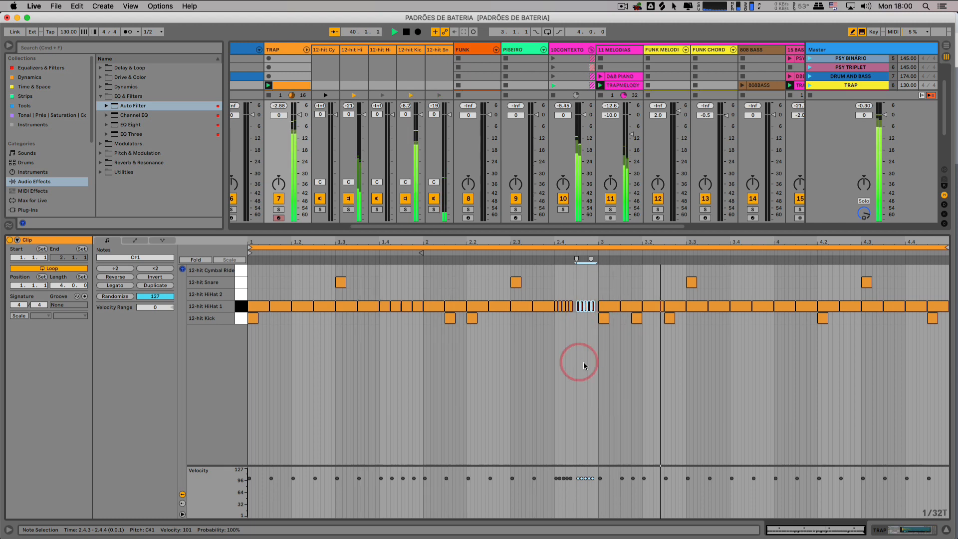
- Set the grid to 1/8 triplets and replace the HiHat 1 notes from 4.1.1 to 4.3.1 with six triplet hits
right_click(823, 354)
left_click(726, 307)
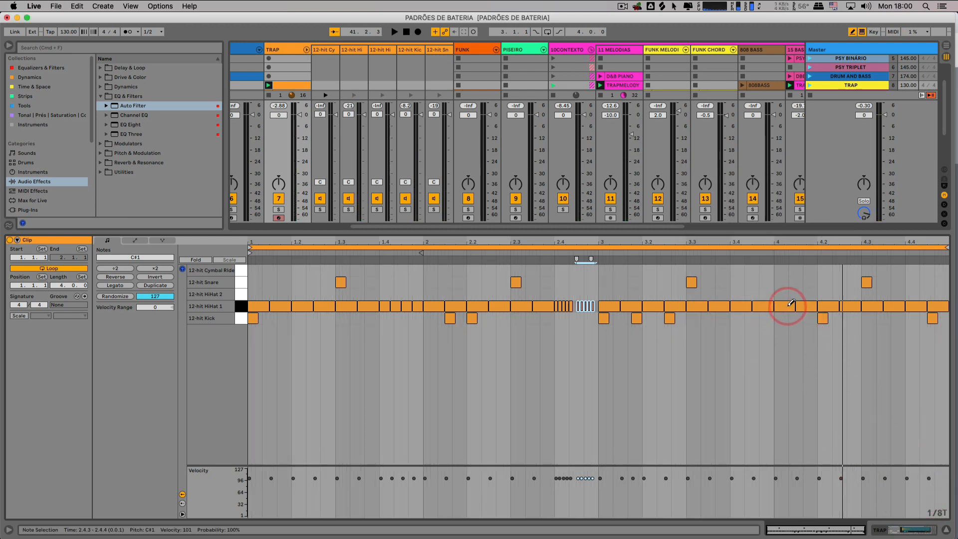
mouse_move(791, 303)
left_mouse_down()
mouse_move(783, 306)
mouse_move(854, 306)
left_mouse_up()
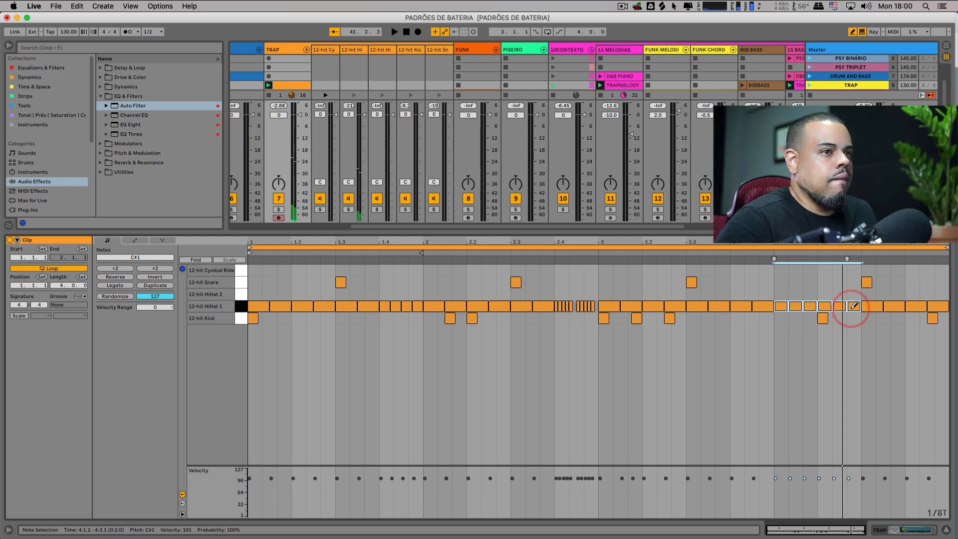
- Set the grid to 1/32 triplets and replace the HiHat 1 note at 4.4.1 with a fast triplet roll
right_click(901, 329)
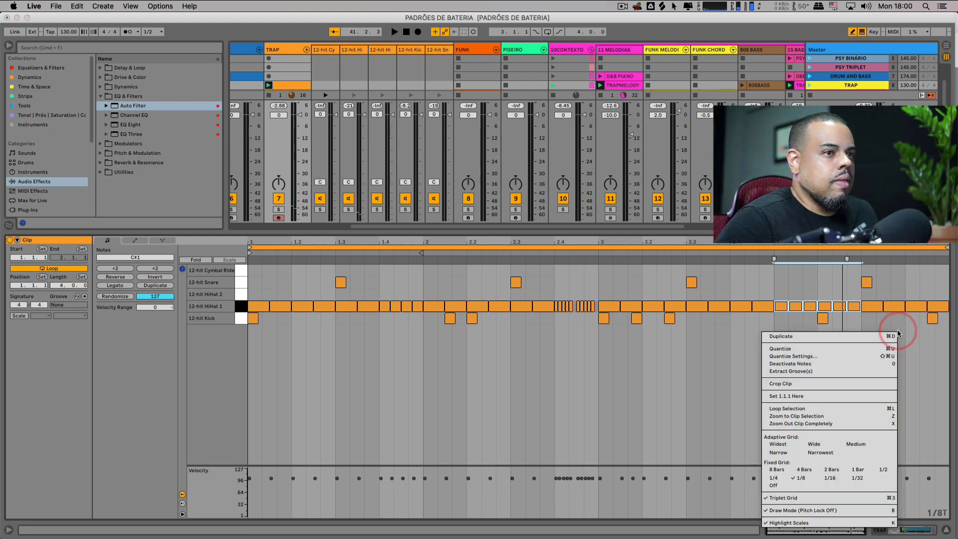
left_click(857, 479)
left_click(912, 306)
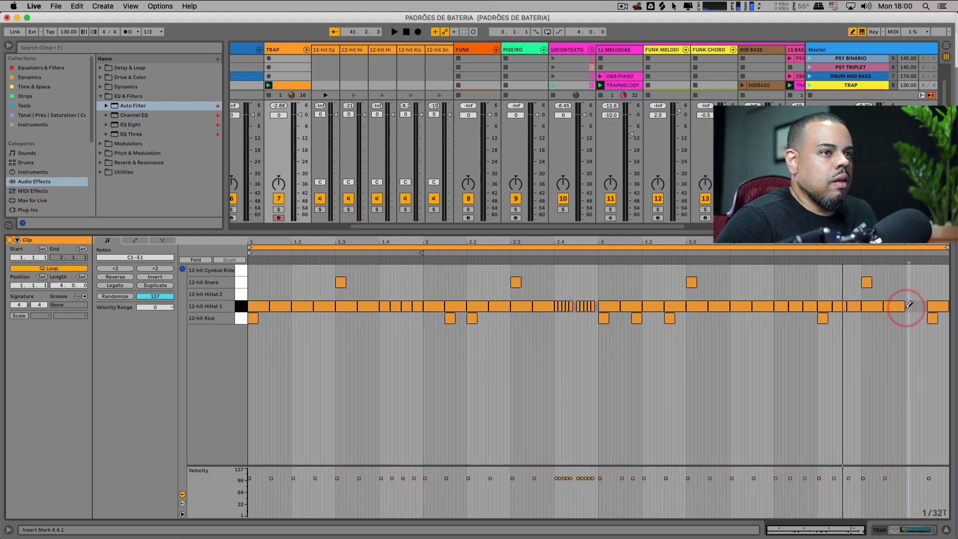
left_click(908, 306)
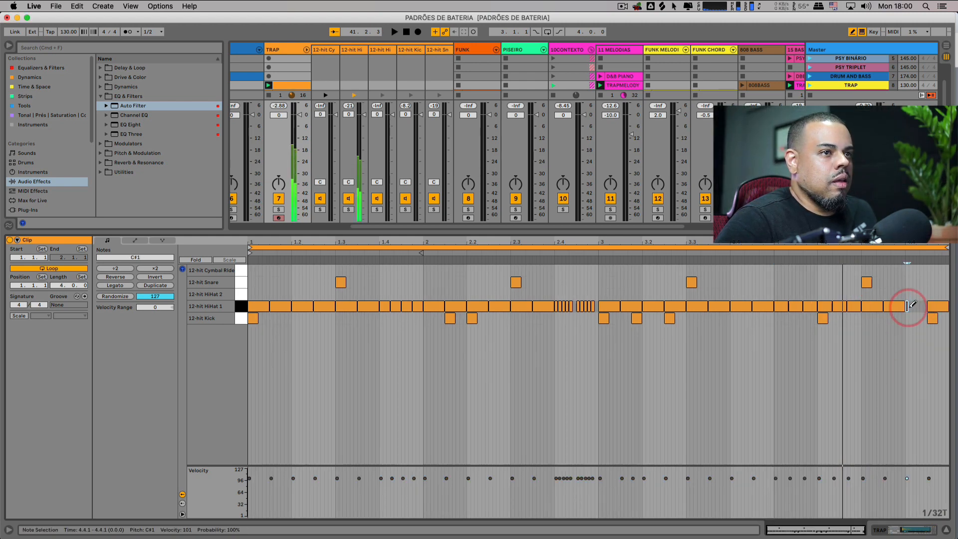
- Switch the grid to 1/16 triplets, replace the HiHat 1 note at 4.4.3 with three triplet hits, and play the beat
right_click(922, 360)
left_click(855, 308)
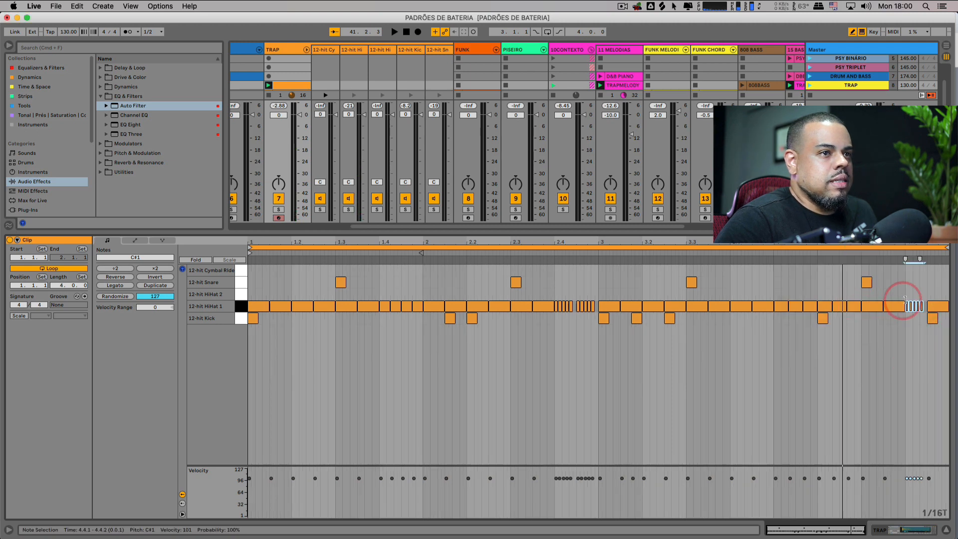
left_click(934, 305)
key("space")
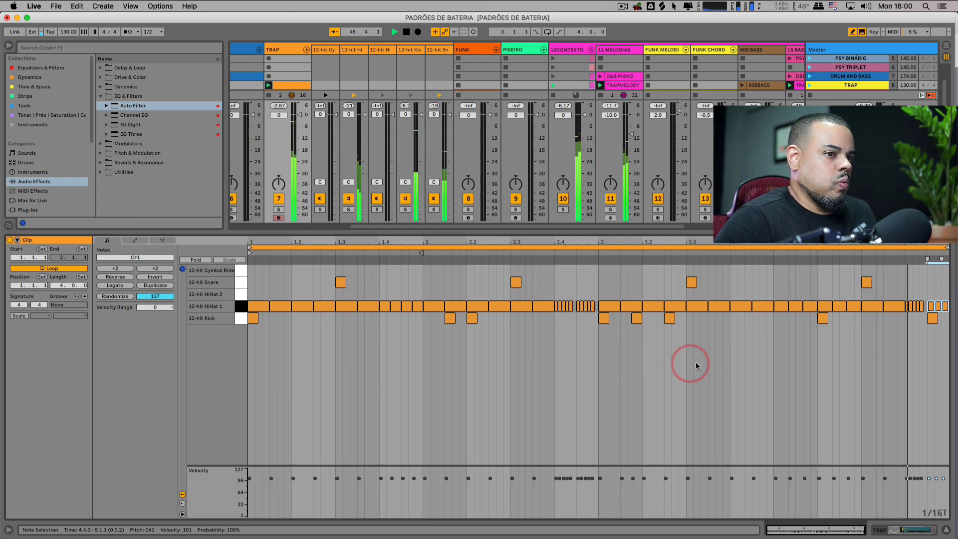
key("space")
- Turn off the triplet grid, set it to 1/32, draw four Snare hits from 1.4.1 to 1.4.3, and play them
right_click(385, 353)
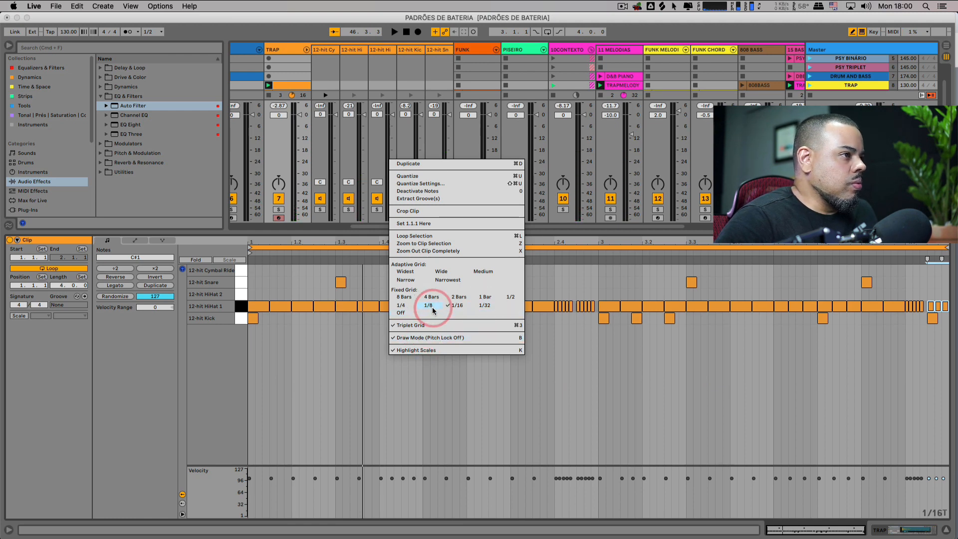
left_click(424, 325)
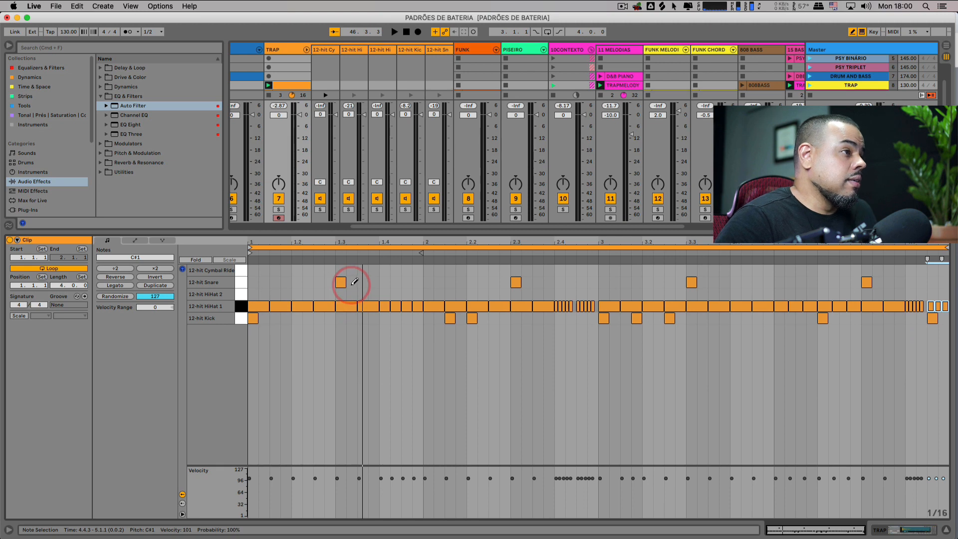
key("space")
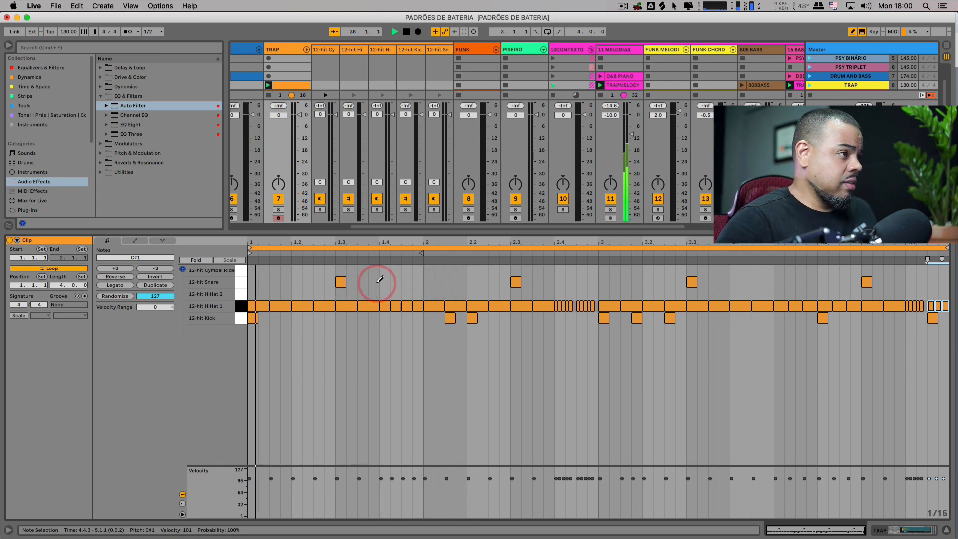
right_click(426, 279)
left_click(513, 420)
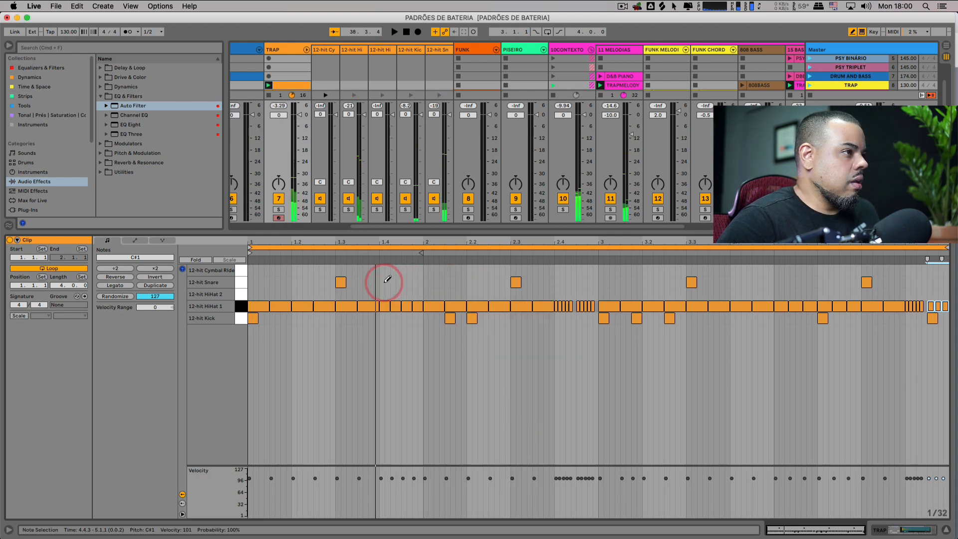
left_click_drag(382, 282, 400, 281)
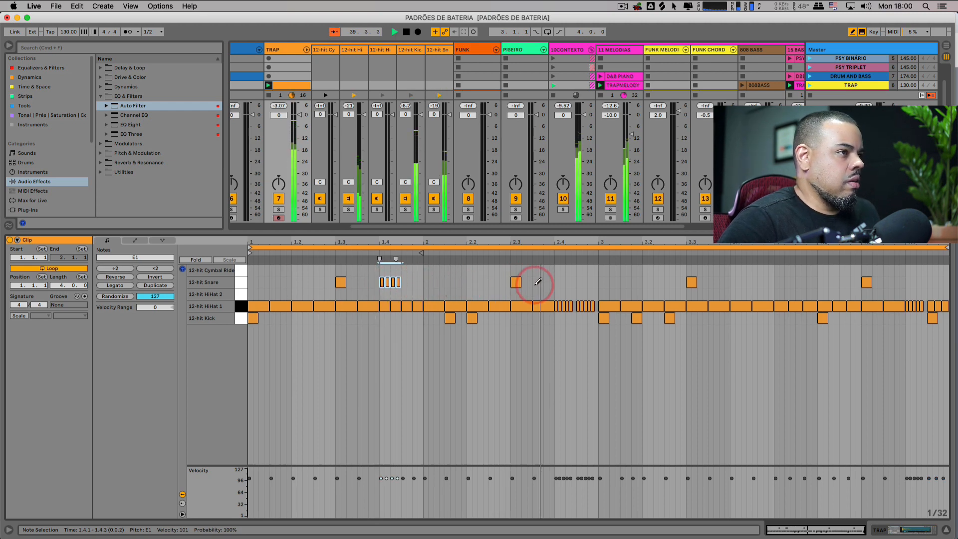
key("space")
- Set the grid to 1/16 triplets, draw six Snare hits across beat 2.4, and play them back
right_click(558, 286)
left_click(626, 431)
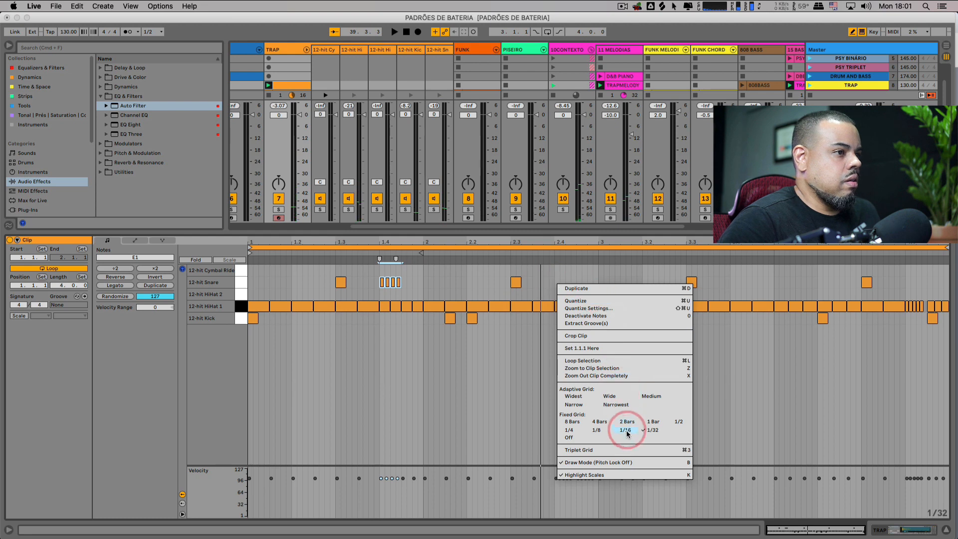
right_click(583, 405)
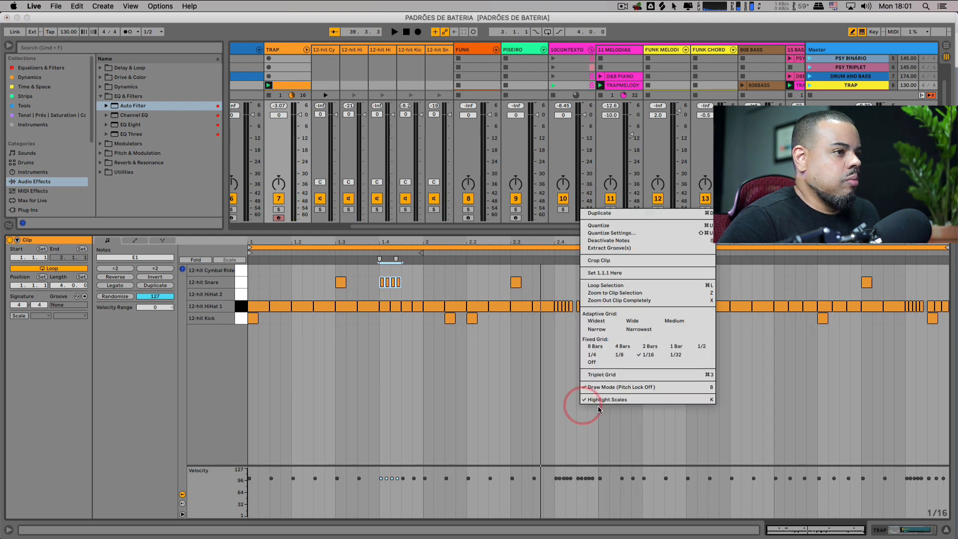
left_click(607, 376)
left_click_drag(558, 282, 577, 284)
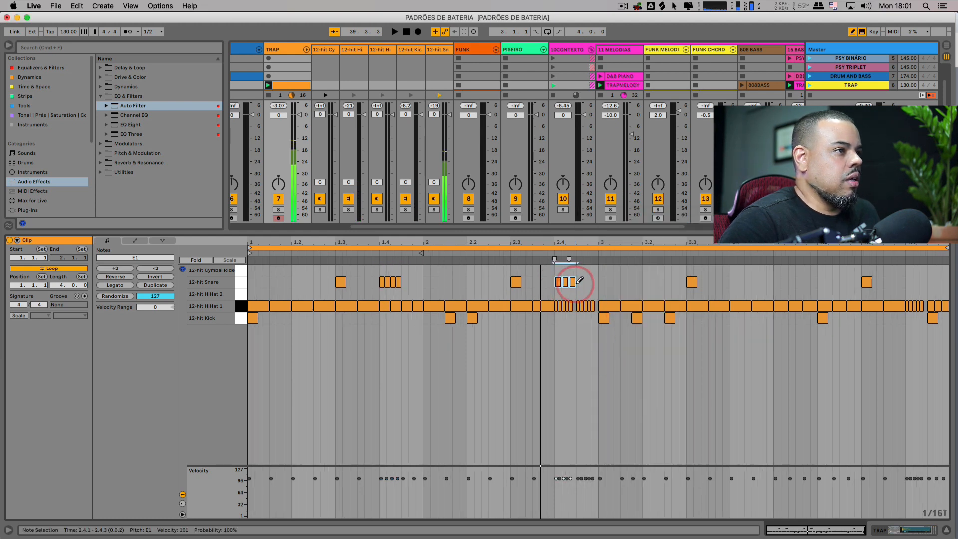
key("space")
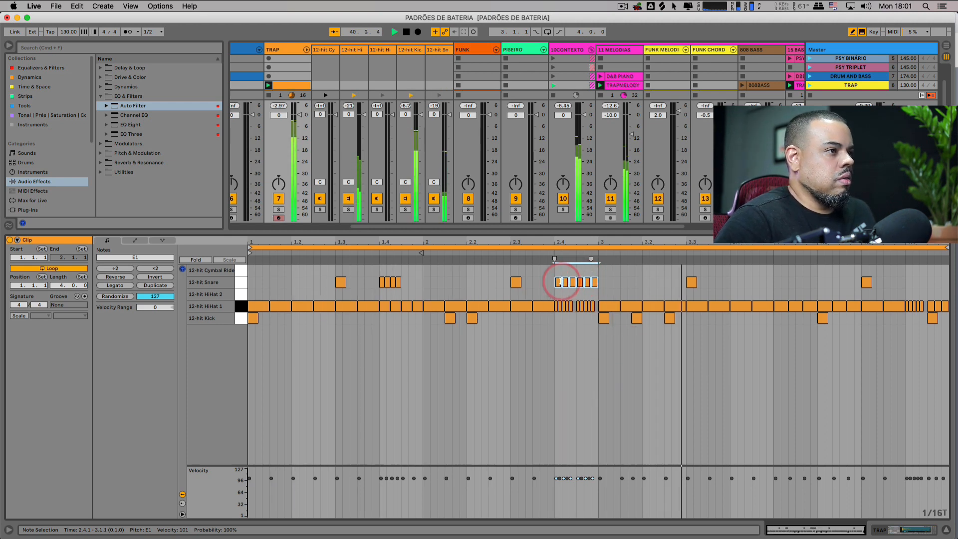
key("space")
- Remove the first three Snare hits of the roll on beat 2.4 and play the beat
left_click_drag(559, 282, 566, 281)
left_click(571, 280)
key("space")
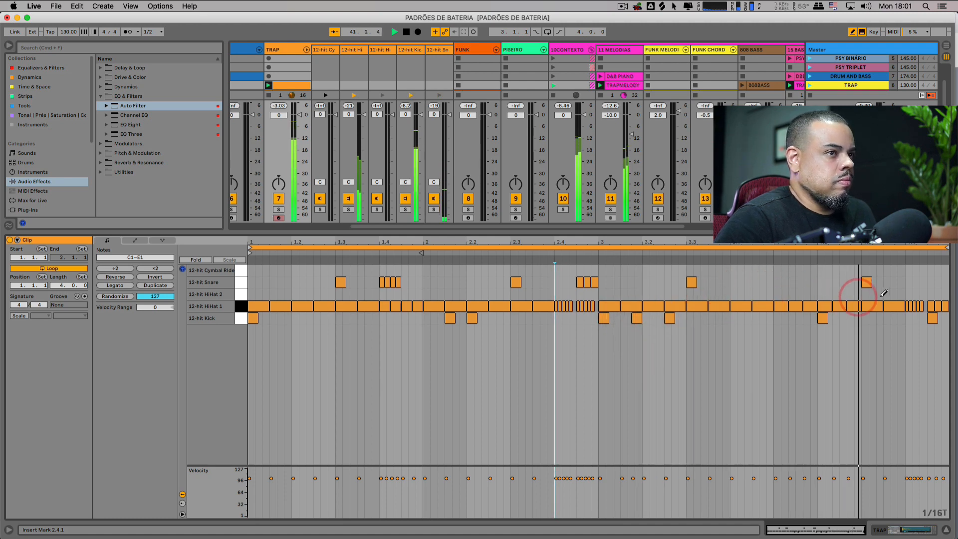
- Add single short Snare hits at 4.3.3 and 4.4.2 and play the result
left_click(895, 282)
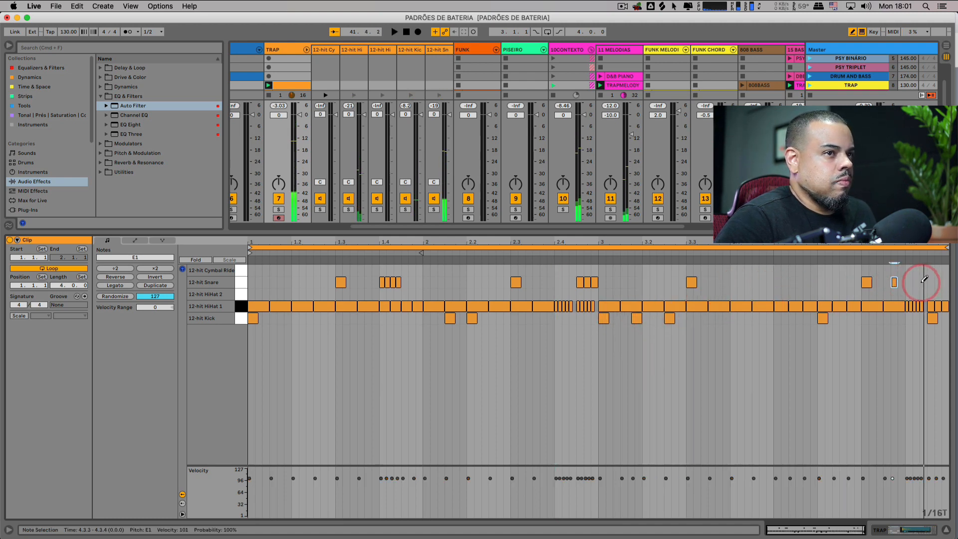
left_click(923, 282)
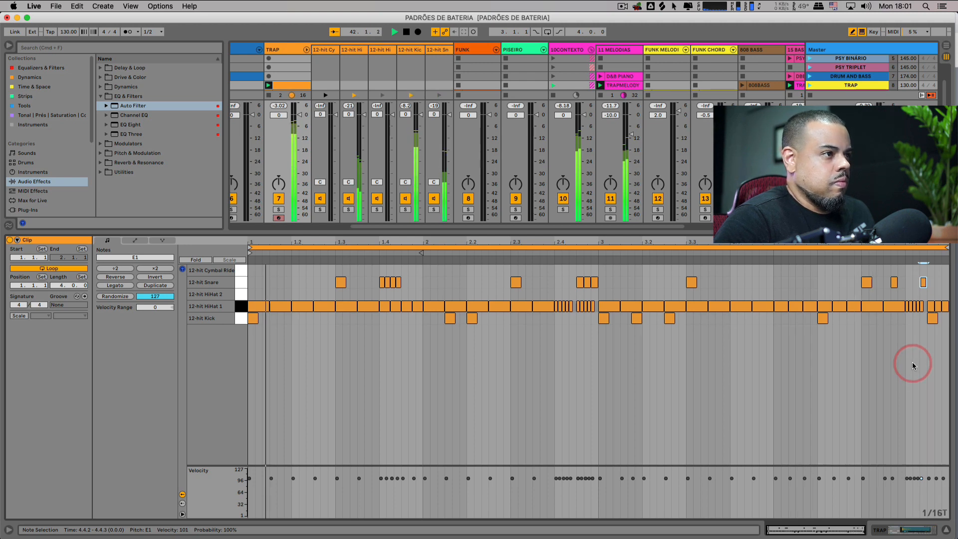
key("space")
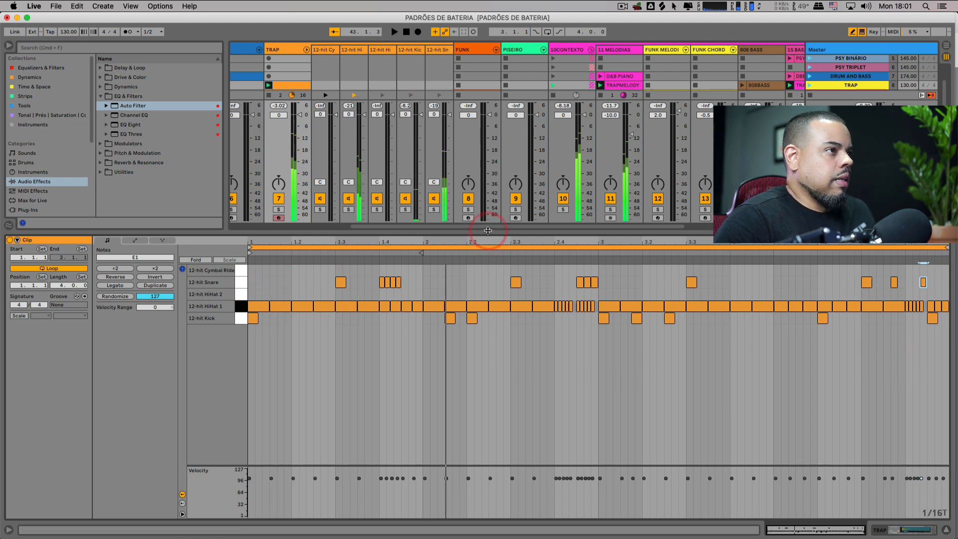
- Delete the edited trap variation clip and move the other TRAP clip up into its slot on the TRAP scene
left_click_drag(488, 233, 508, 333)
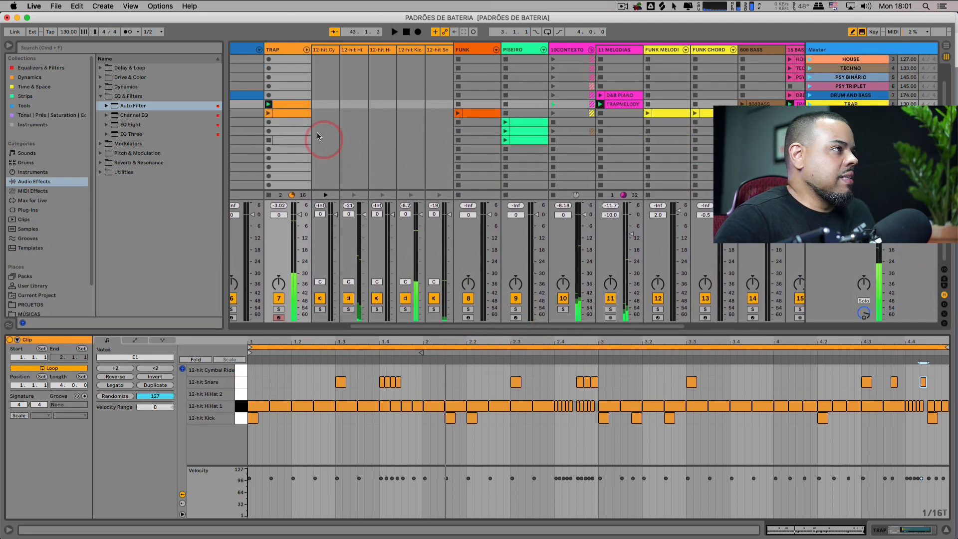
key("Delete")
left_click(291, 114)
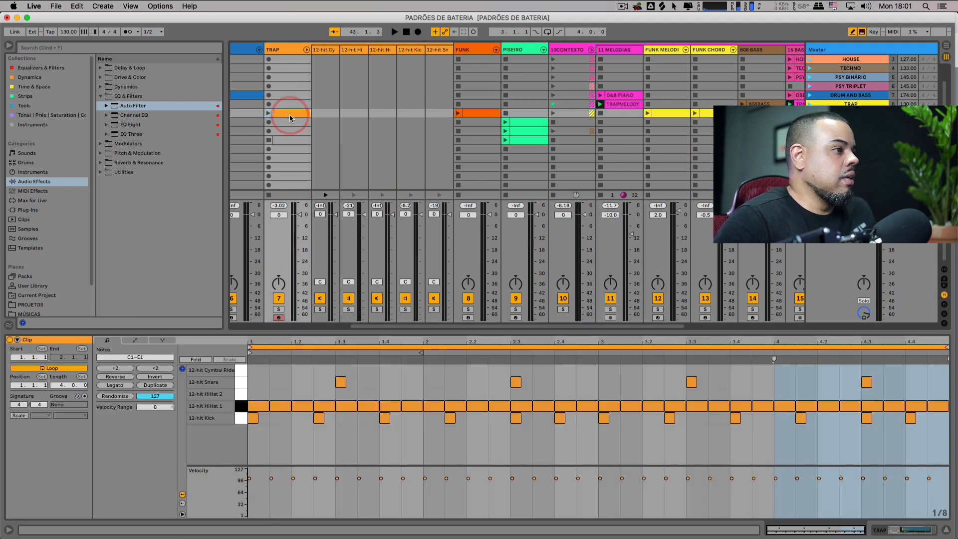
left_click_drag(289, 114, 287, 102)
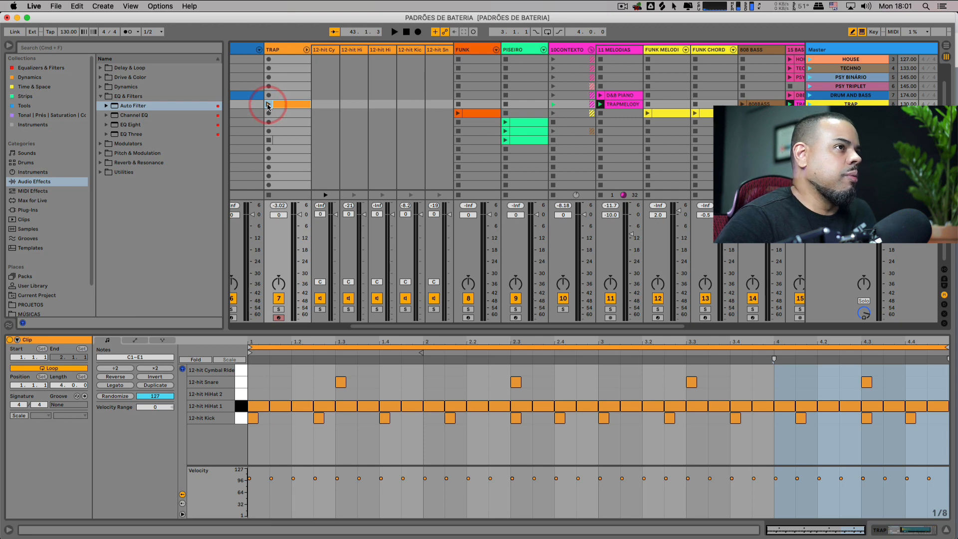
- Launch the moved trap clip together with the whole TRAP scene, and open the clip's notes
left_click(268, 105)
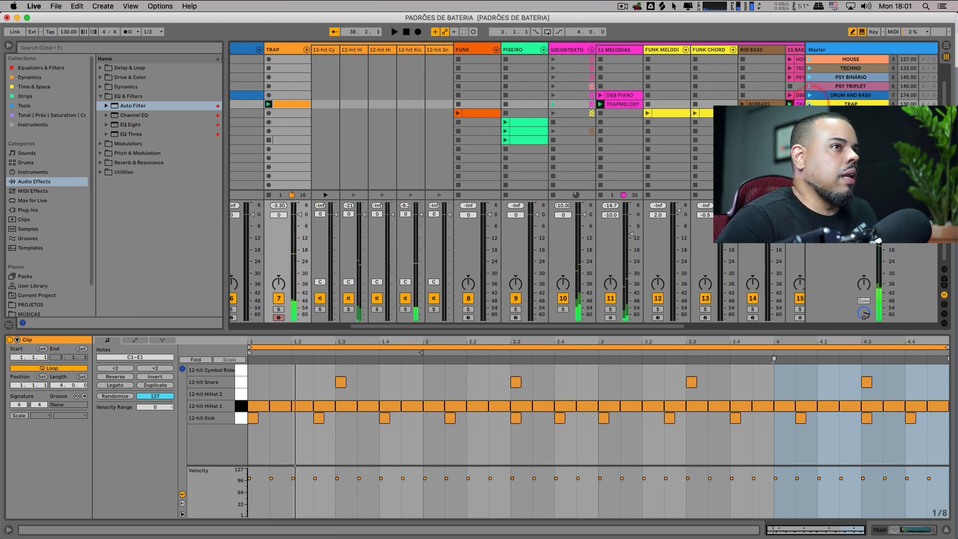
left_click(809, 103)
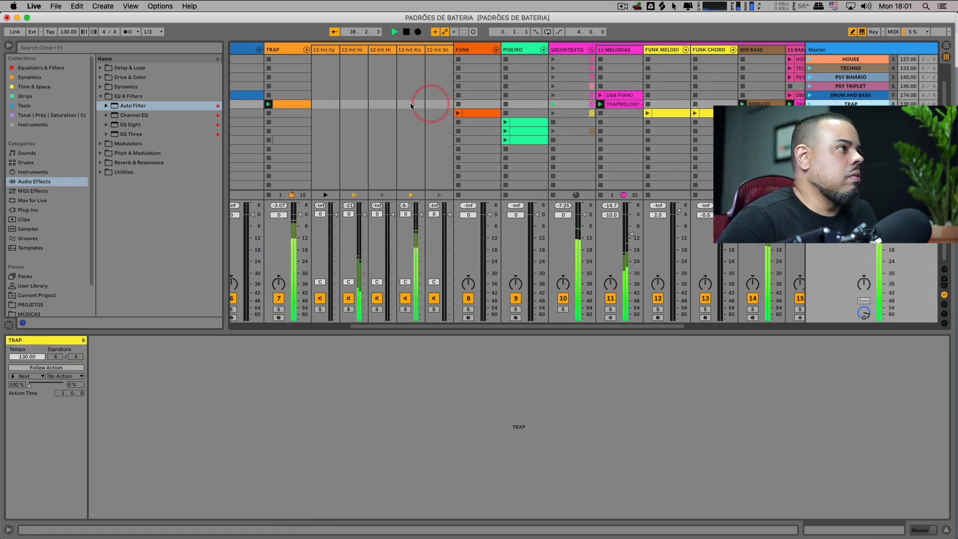
left_click(289, 105)
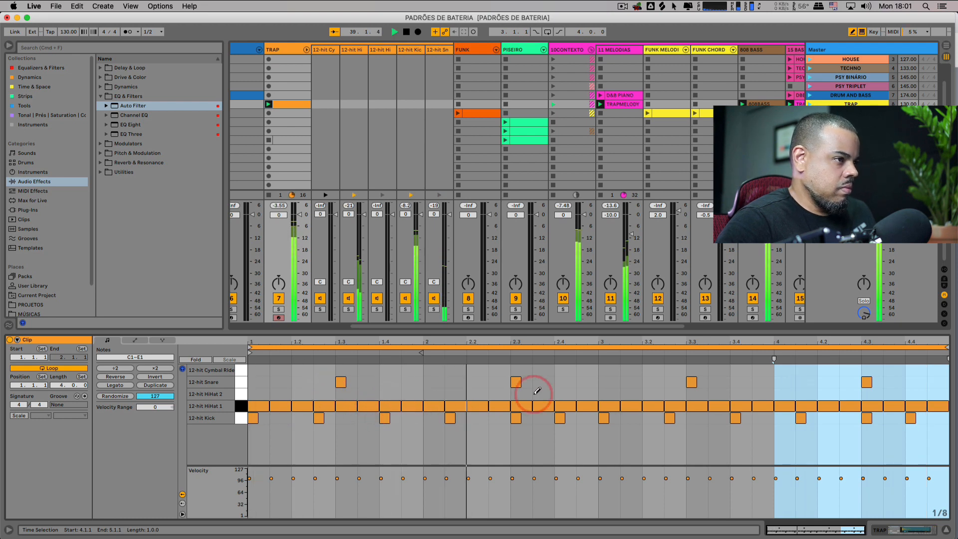
- Set the grid to 1/8 triplets, replace the HiHat 1 notes from 2.3.1 to 3.1.1 with six triplet hits, and play them
right_click(568, 386)
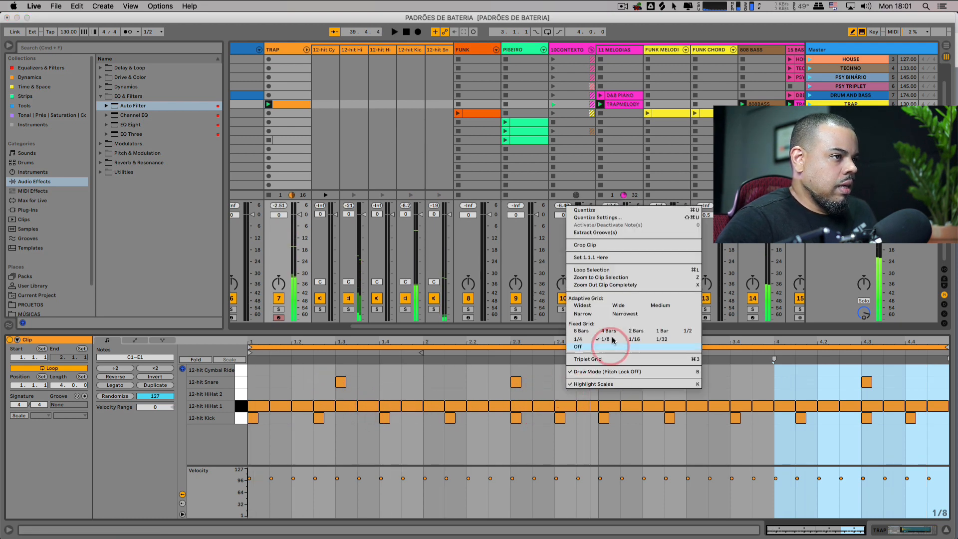
left_click(606, 360)
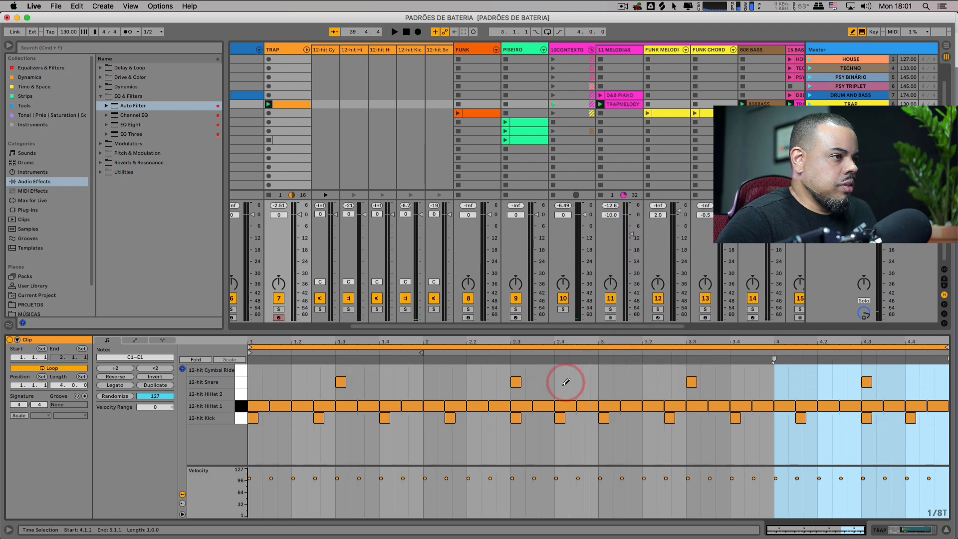
left_click(521, 395)
left_click(521, 394)
left_click(522, 405)
left_click(537, 405)
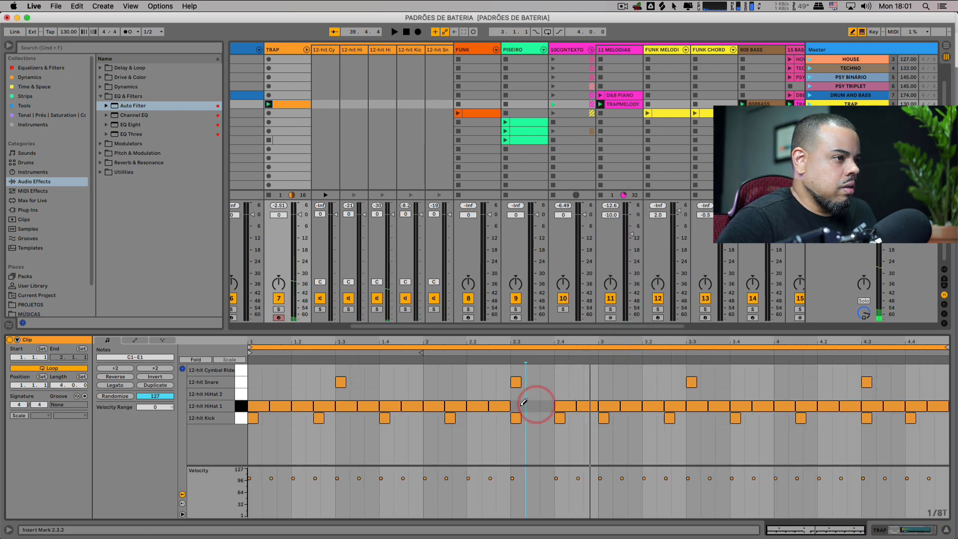
left_click(522, 407)
left_click_drag(530, 405, 592, 404)
key("space")
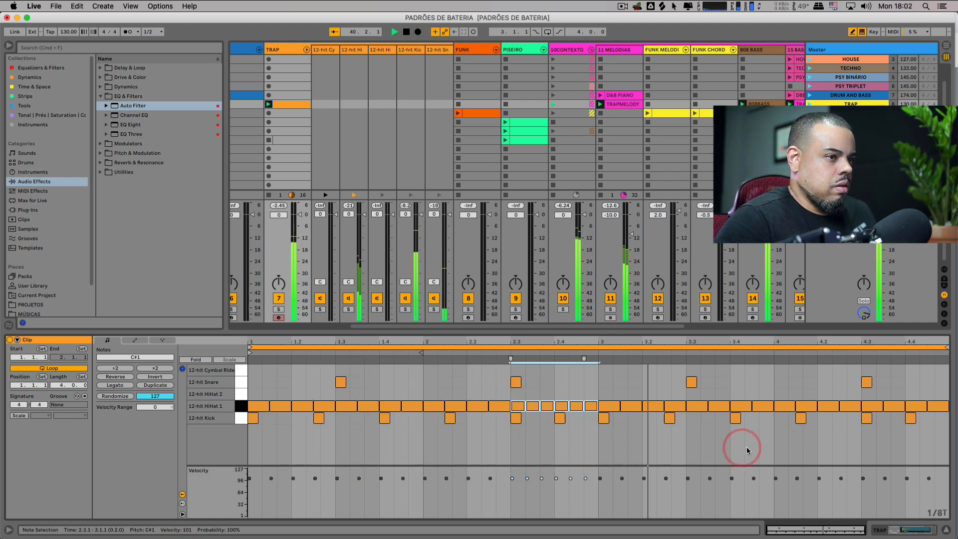
- Set the grid to 1/32 triplets, draw a HiHat 1 roll across beat 4.3 with a gap at 4.3.2, and play it
right_click(893, 438)
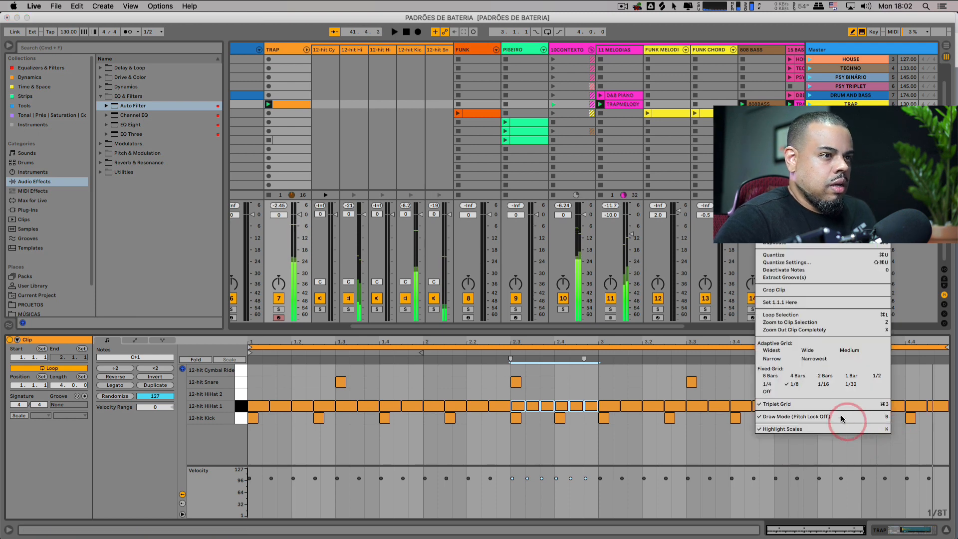
left_click(854, 383)
left_click(868, 407)
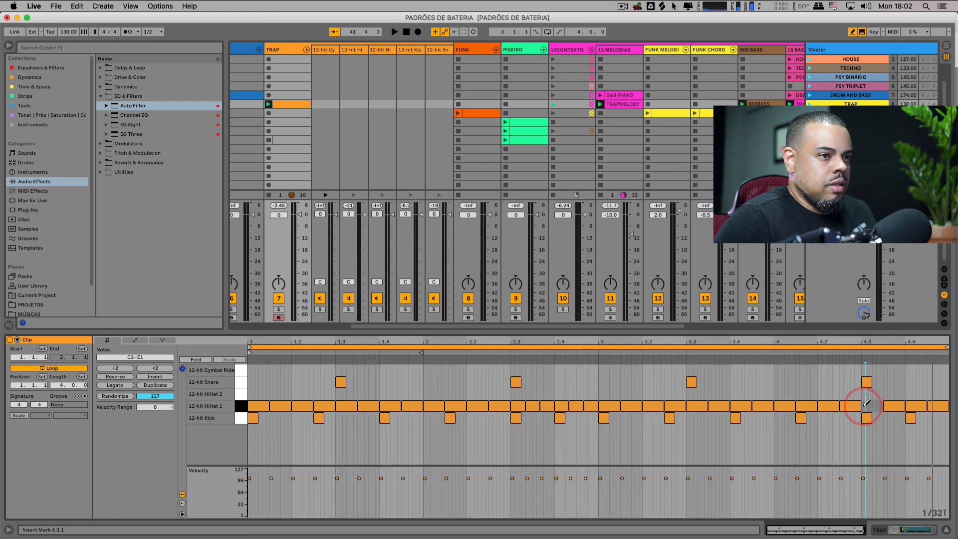
left_click_drag(868, 405, 905, 403)
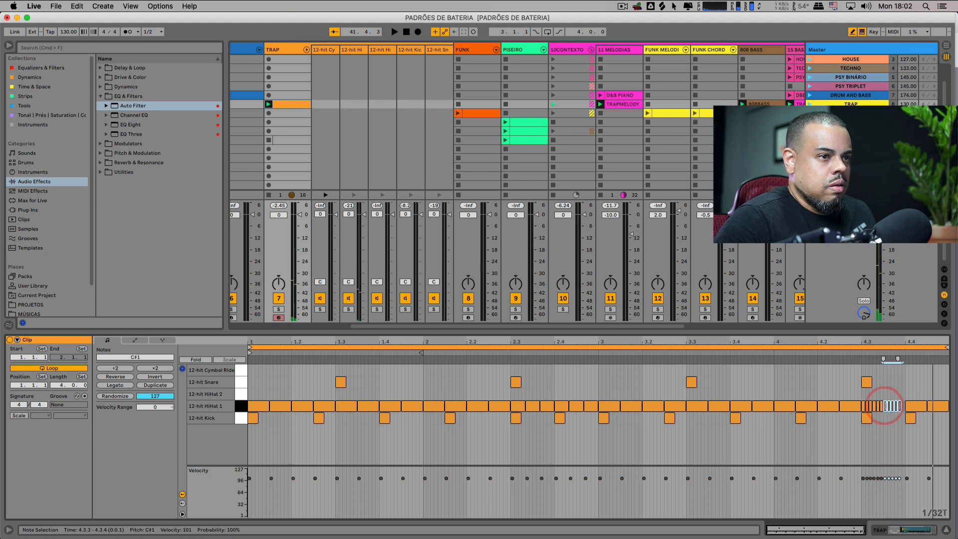
left_click(882, 405)
key("space")
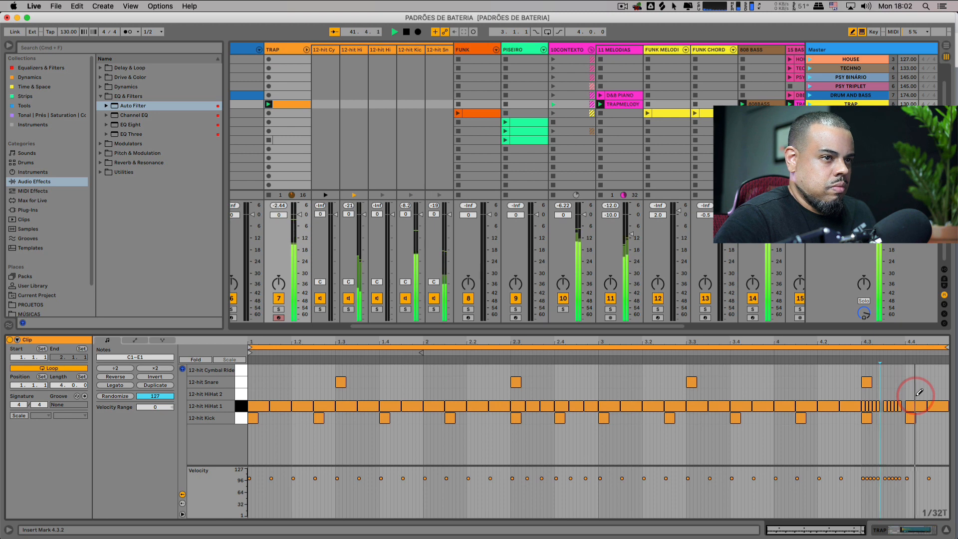
- Set the grid to 1/16 triplets and draw six Snare hits across beat 4.4
right_click(914, 381)
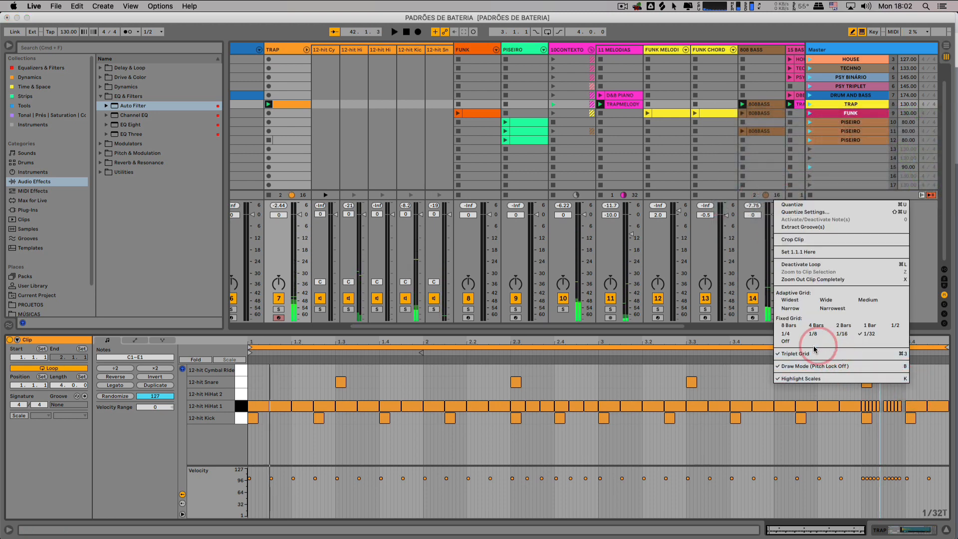
left_click(841, 334)
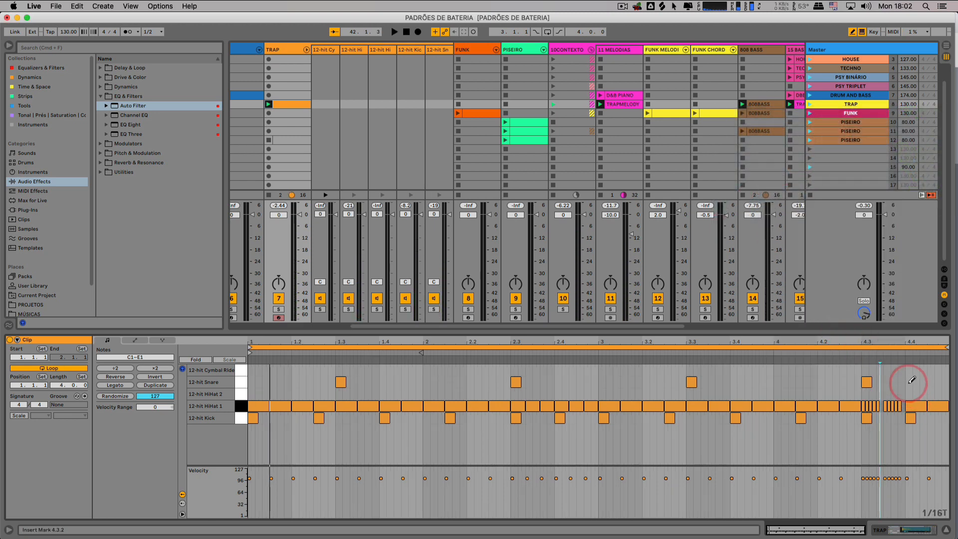
left_click_drag(912, 380, 935, 381)
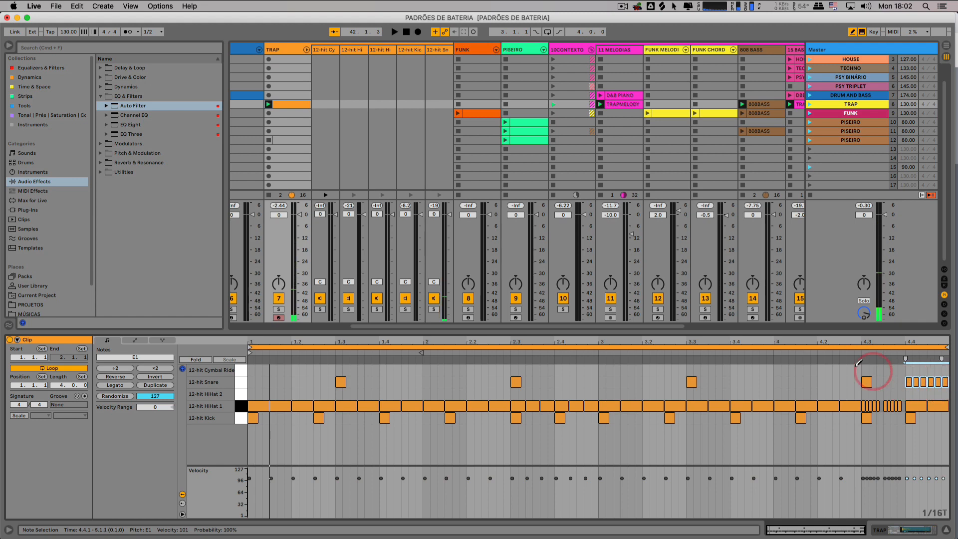
- Set the grid to 1/32 triplets and replace the Snare hit at 2.3.1 with short rolls at 2.3.1 and 2.3.3
left_click(760, 351)
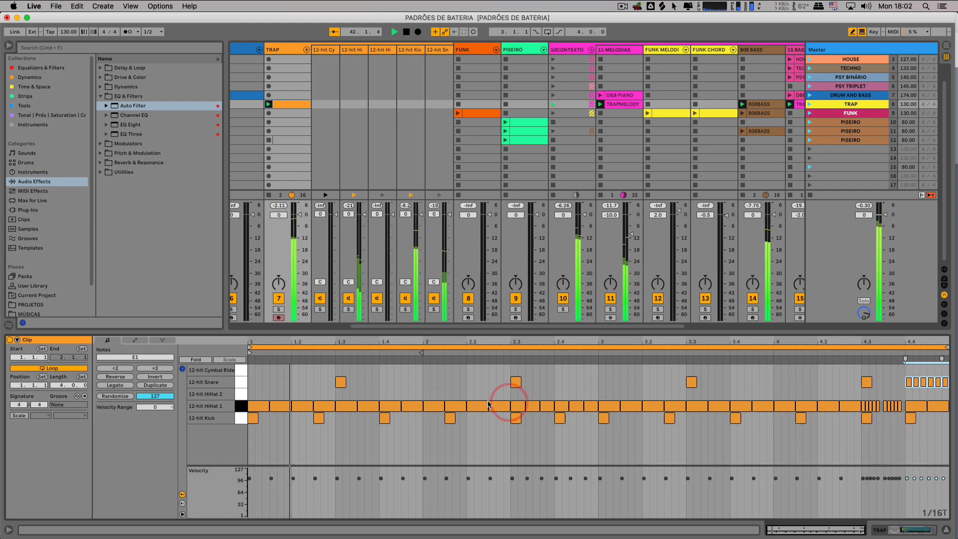
key("space")
right_click(545, 388)
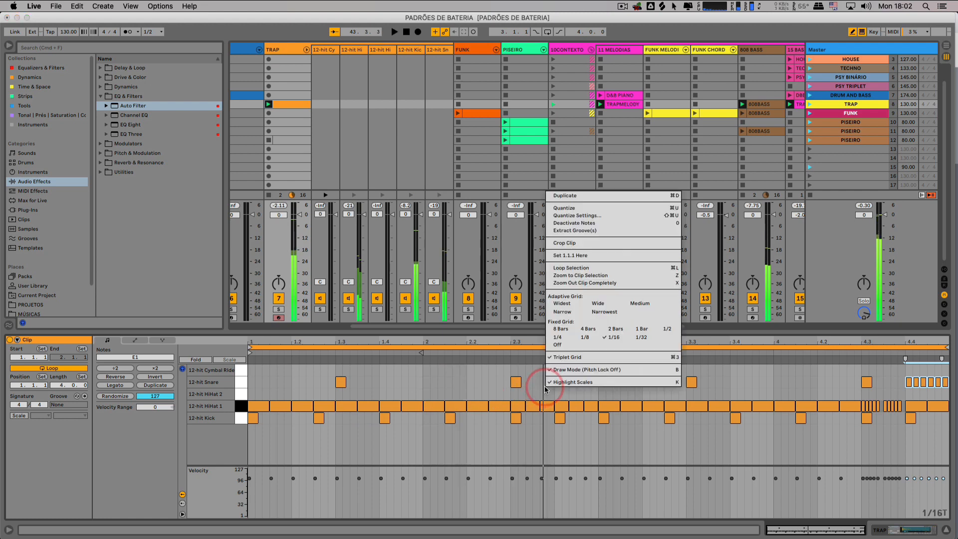
left_click(646, 338)
left_click(516, 383)
left_click(512, 382)
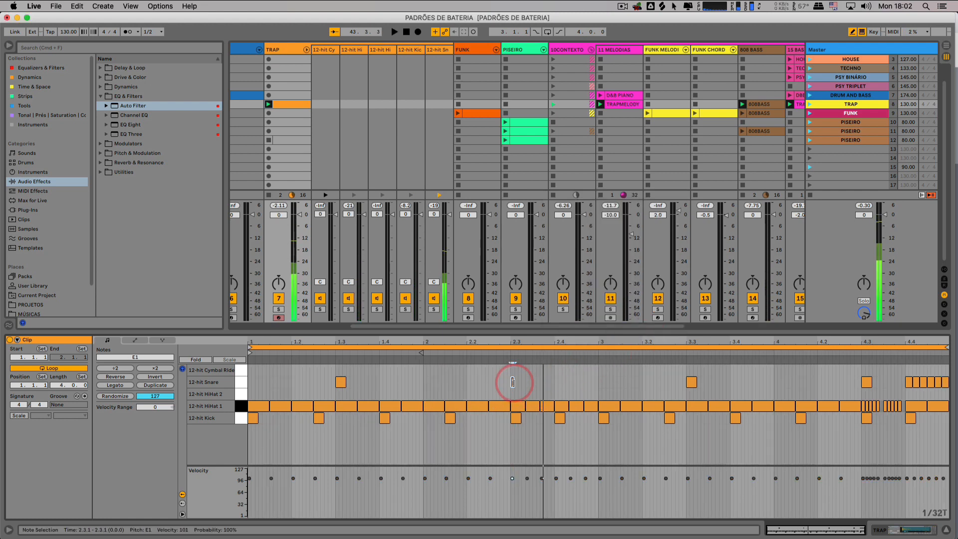
left_click_drag(516, 381, 525, 382)
left_click(535, 382)
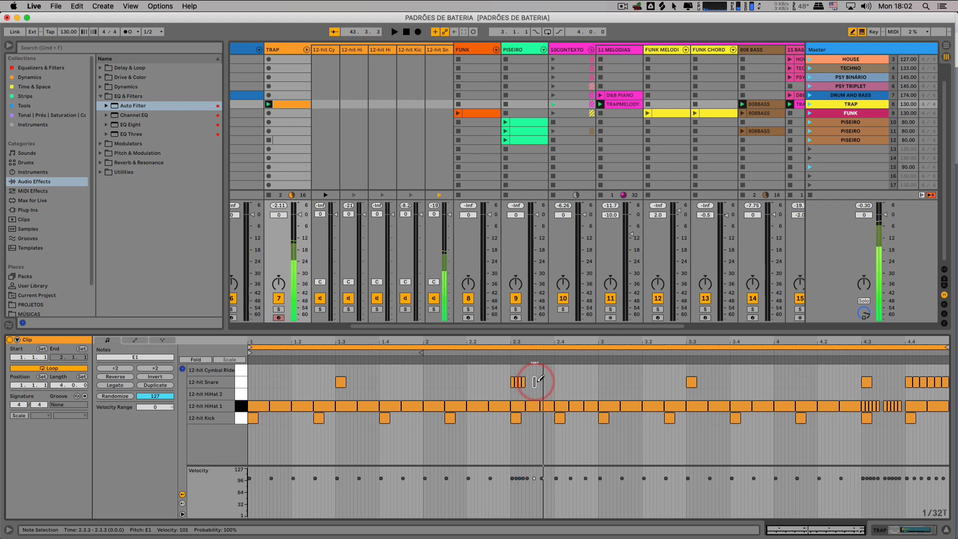
- Draw two more three-hit Snare rolls at 2.4.1 and 2.4.3 and play the pattern
key("space")
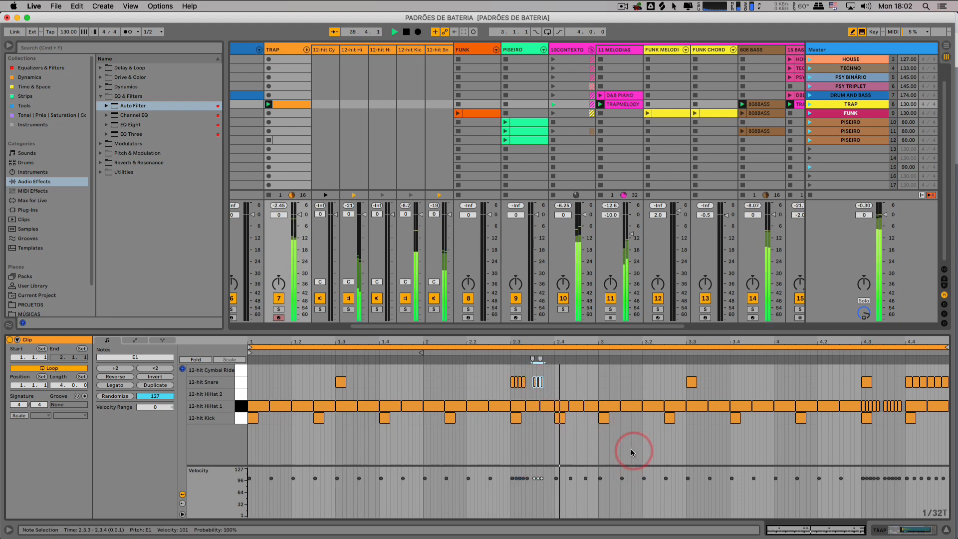
left_click_drag(556, 383, 565, 383)
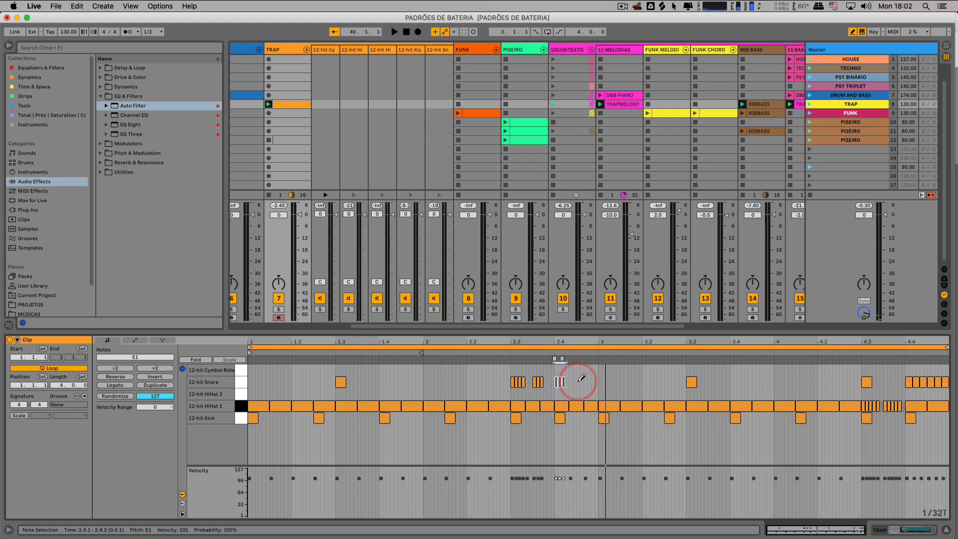
left_click_drag(578, 382, 588, 382)
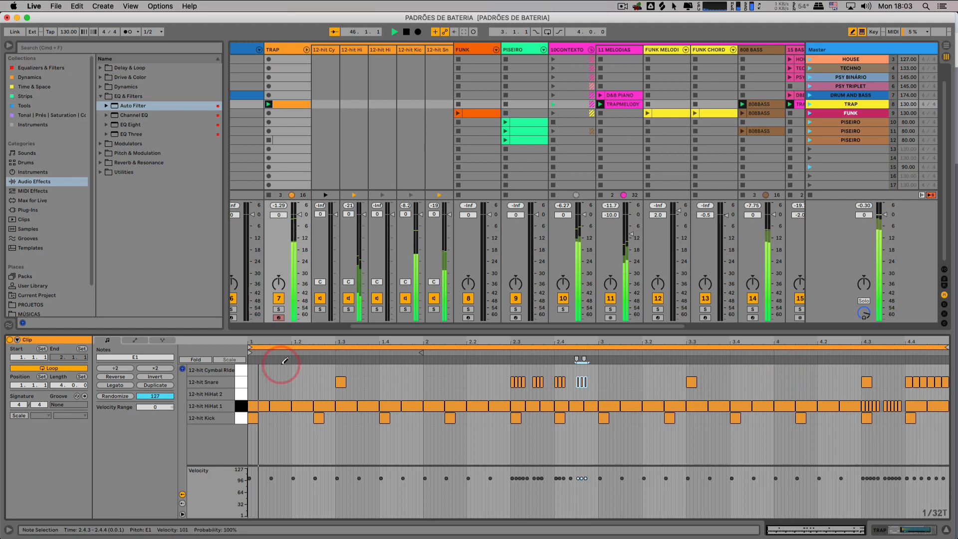
key("space")
- Switch the grid to straight 1/8 and draw Cymbal Ride hits on beats 1.1, 1.2 and 1.3
right_click(272, 377)
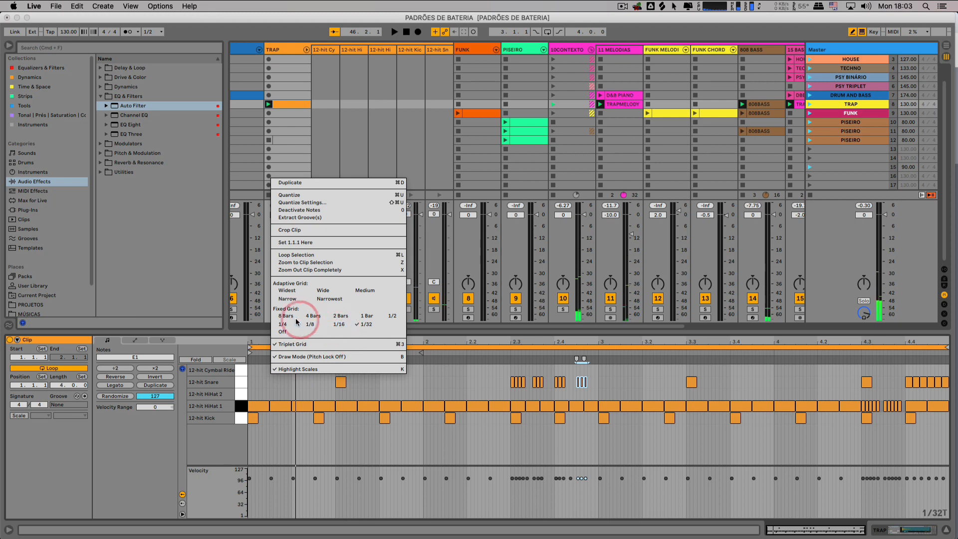
left_click(310, 344)
right_click(306, 362)
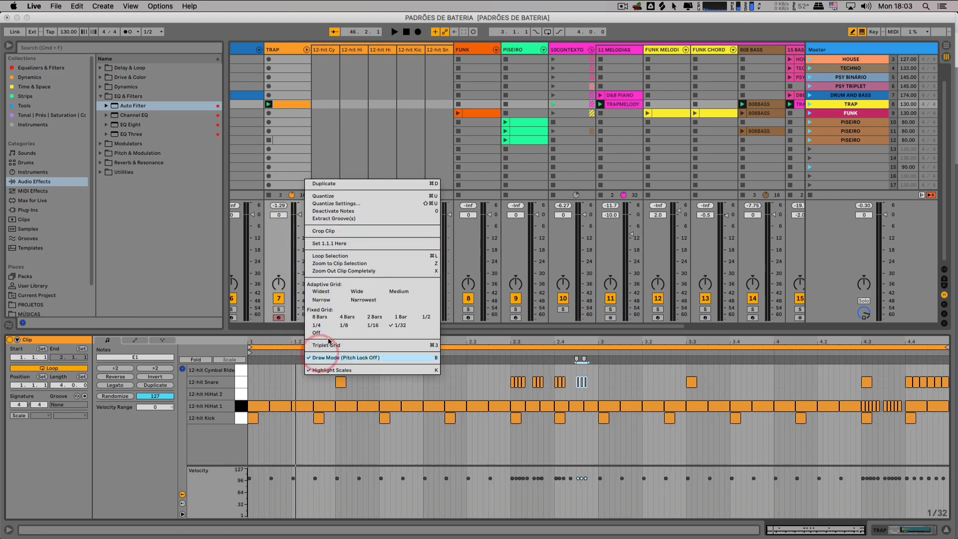
left_click(346, 327)
left_click(254, 370)
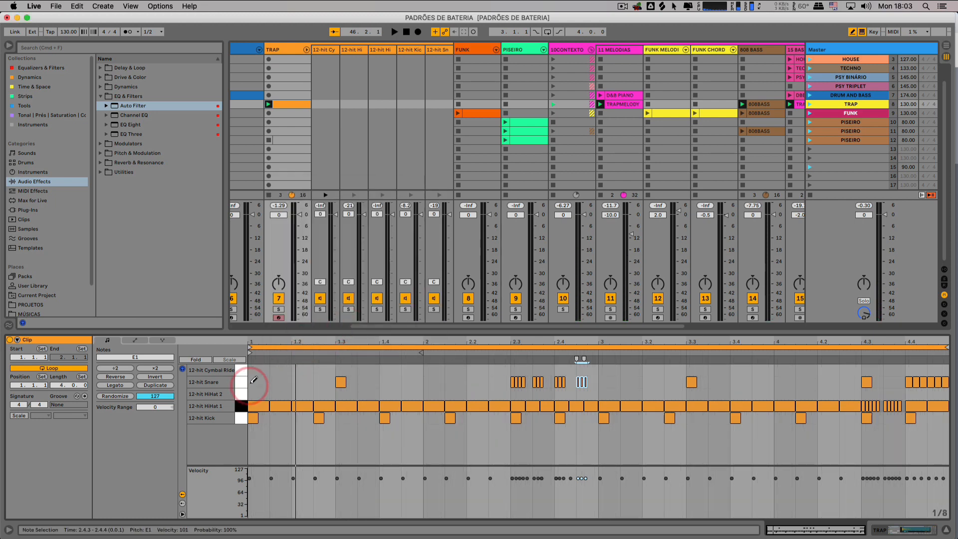
left_click(301, 370)
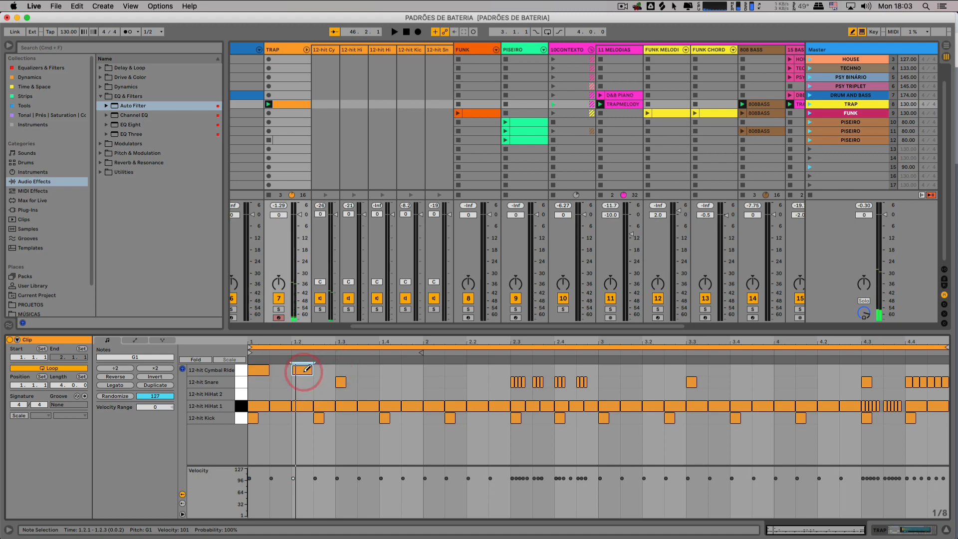
left_click(346, 370)
key("b")
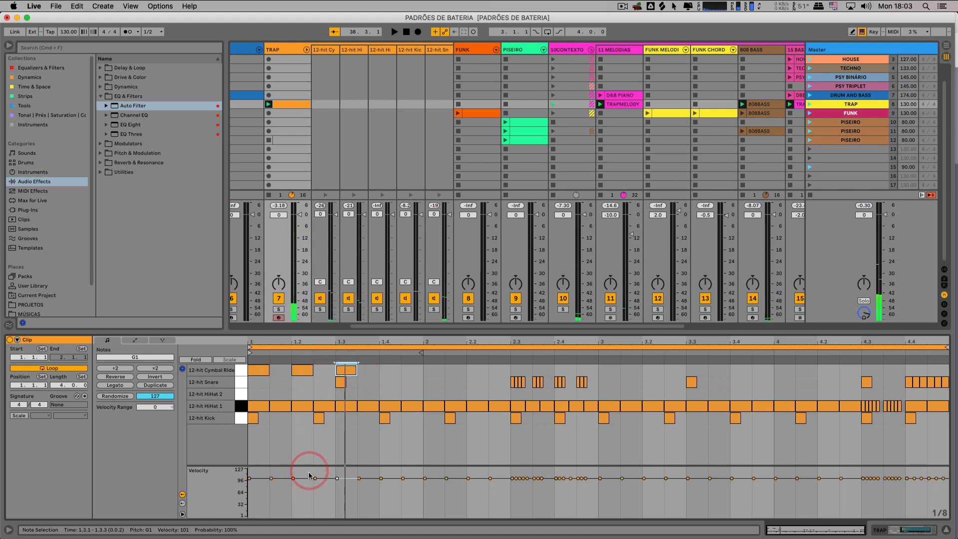
- Lower the velocity of the first Cymbal Ride hit to 77 and slightly reduce the one on beat 1.3
left_click(259, 374)
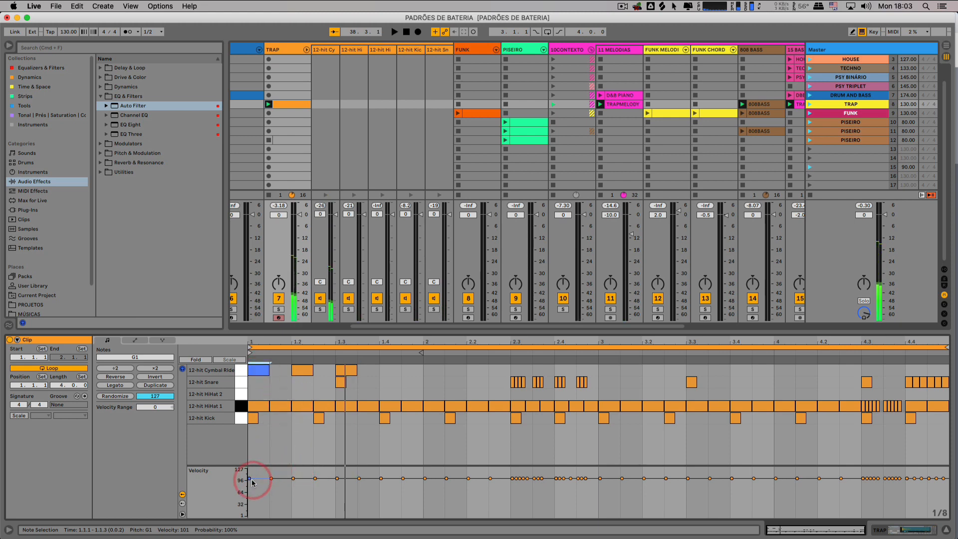
left_click_drag(249, 480, 249, 487)
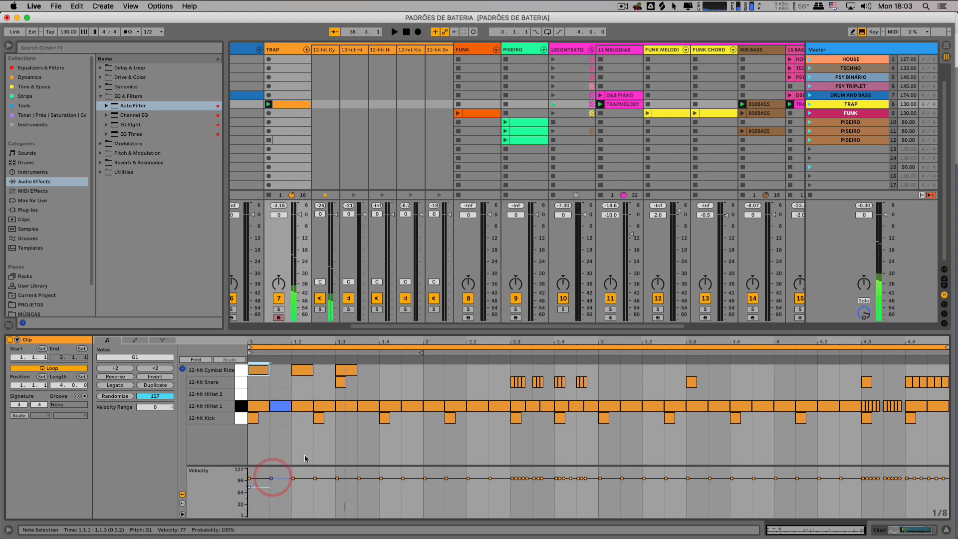
left_click(341, 371)
left_click_drag(337, 479, 338, 482)
- Add a Cymbal Ride hit on beat 1.4 and duplicate the one-bar ride pattern across bars 2 to 4
double_click(391, 371)
left_click_drag(424, 368, 253, 372)
key("super+d")
key("super+d")
key("super+d")
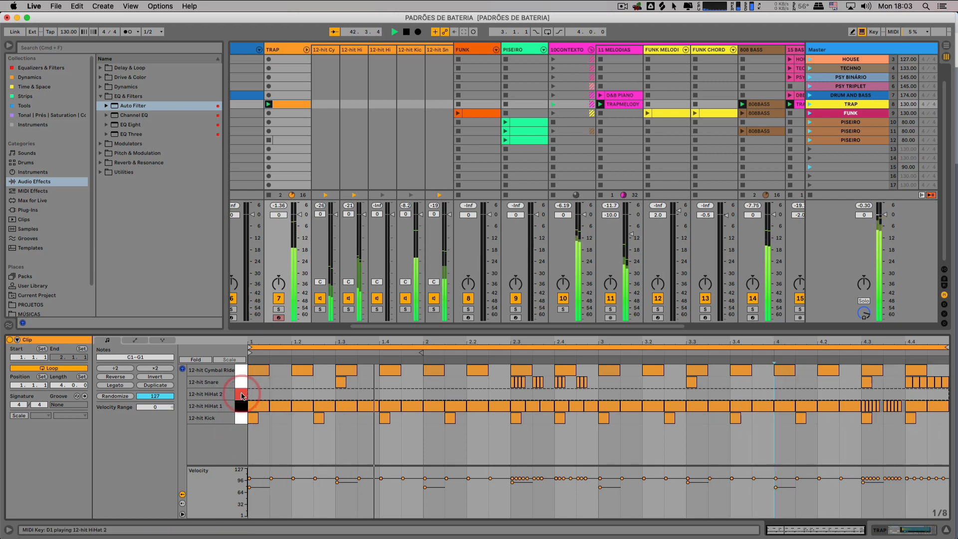
- Add HiHat 2 hits at 1.1.3 and 2.1.3 and play the pattern
left_click(270, 395)
key("space")
double_click(279, 395)
key("space")
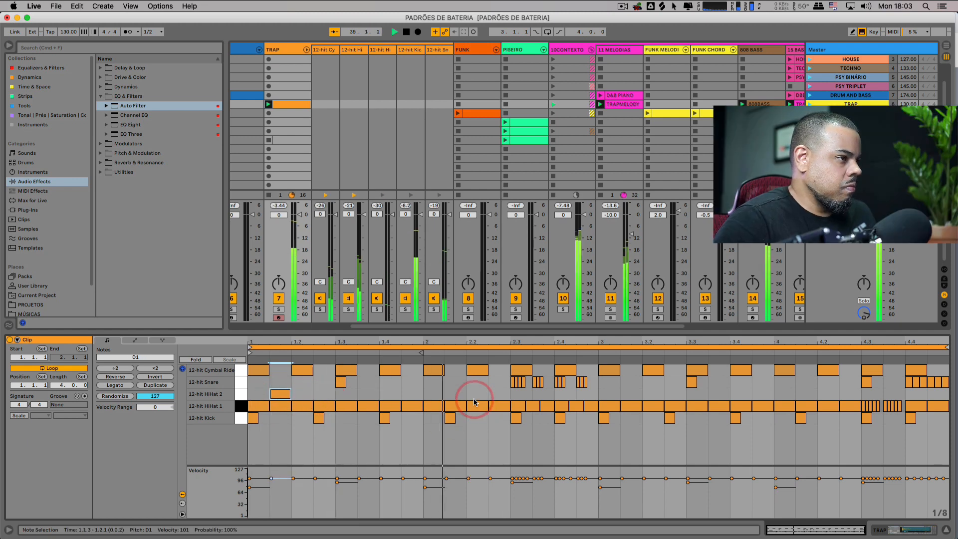
double_click(456, 394)
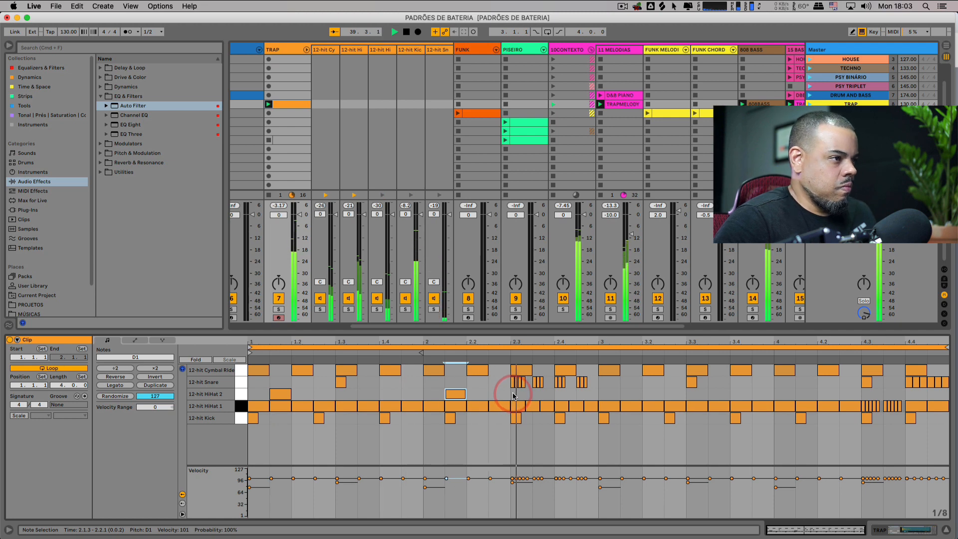
key("space")
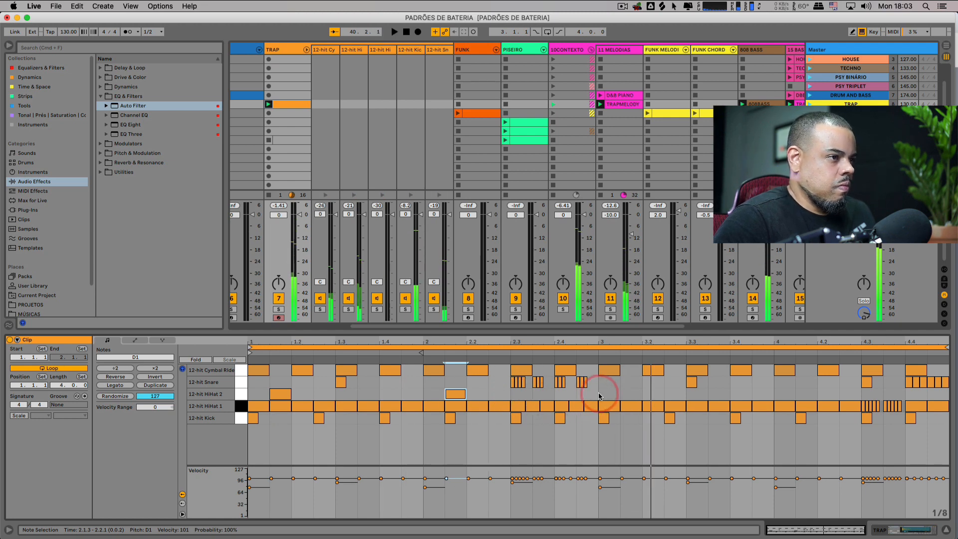
- Duplicate the two HiHat 2 hits into bars 3 and 4 and play the result
left_click_drag(600, 394, 252, 396)
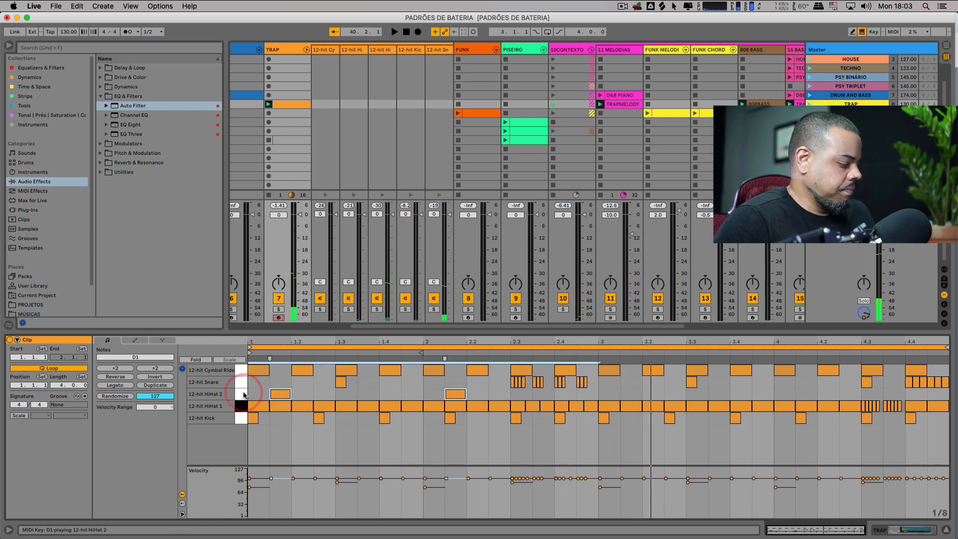
key("ctrl+d")
key("space")
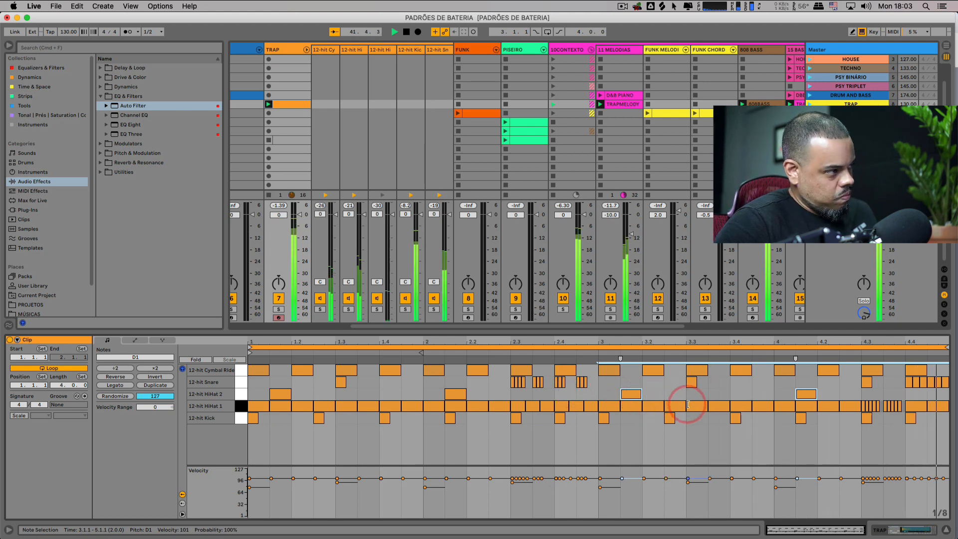
key("space")
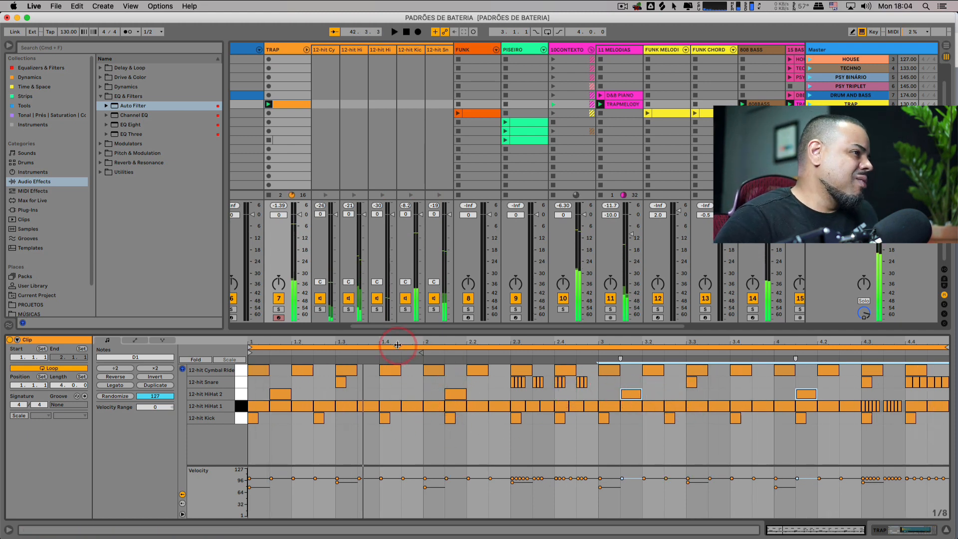
- Show the clip's envelopes and select the Transpose parameter of the 12-hit Snare
left_click_drag(404, 332, 401, 319)
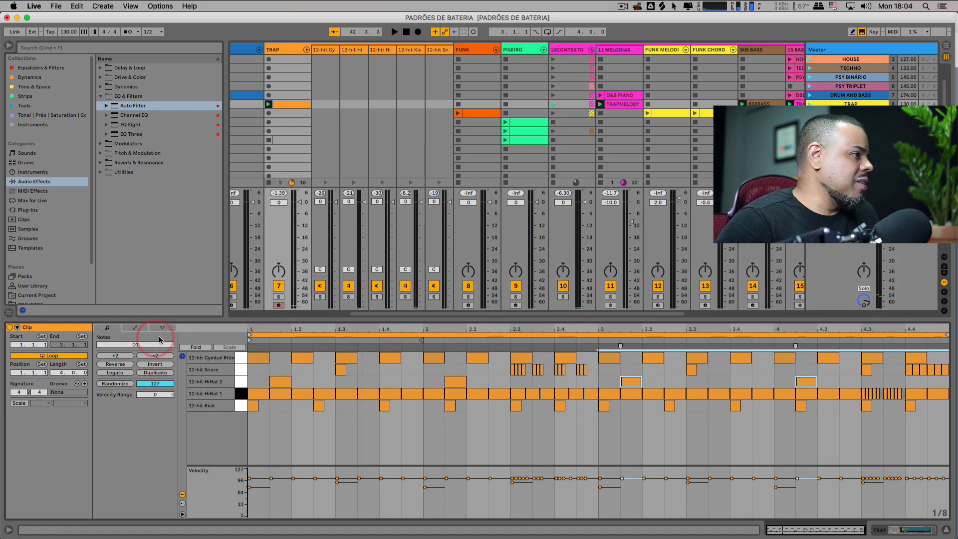
left_click(136, 328)
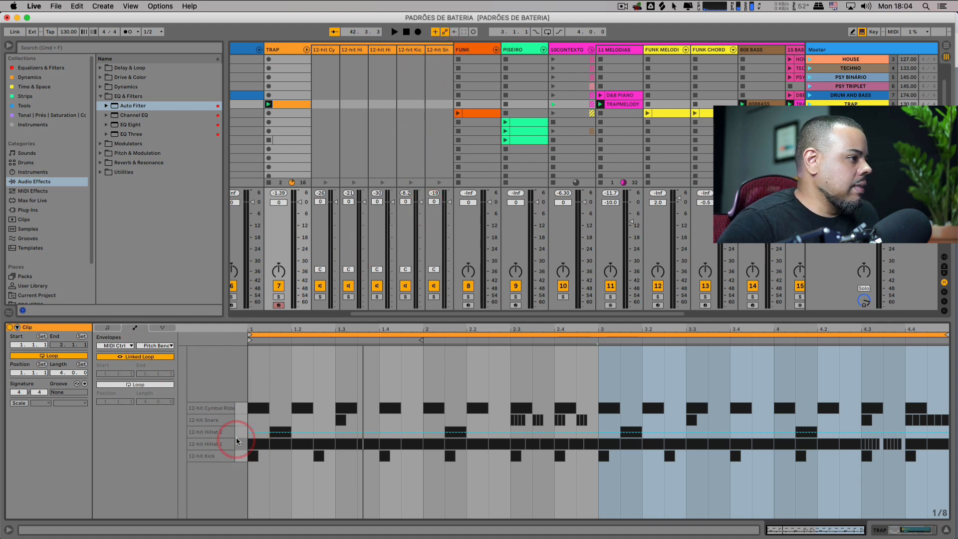
left_click(138, 347)
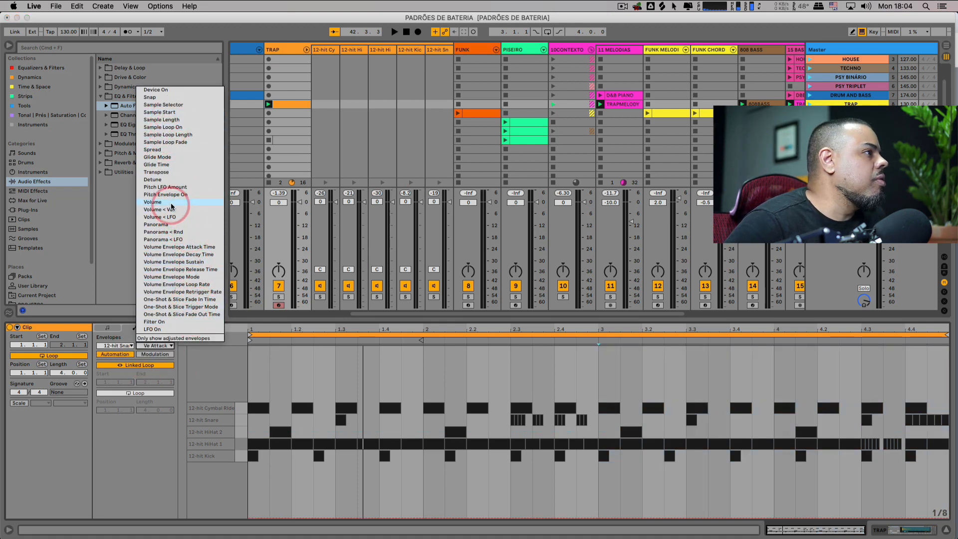
left_click(180, 172)
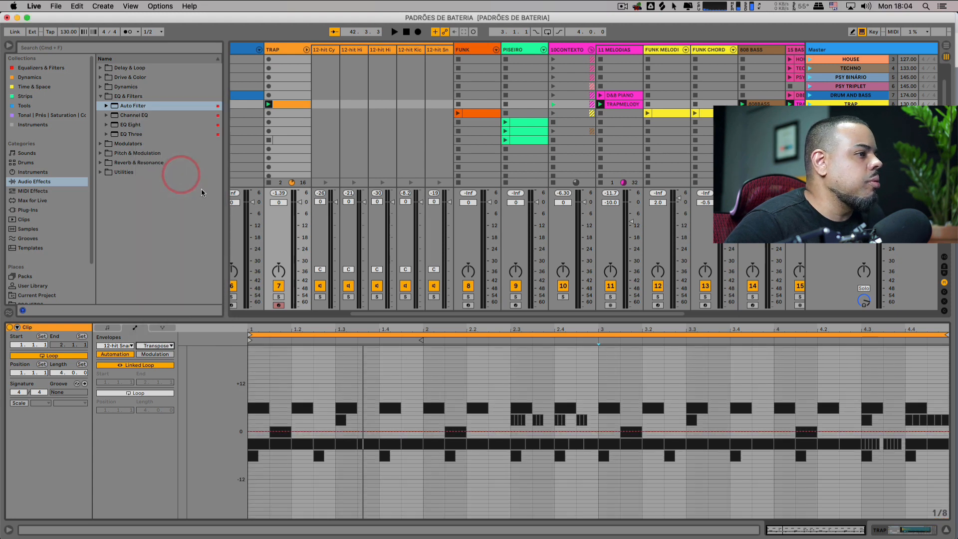
- Draw a Snare Transpose ramp falling from 0 st at beat 2.3 to -6 st at bar 3, and play it
left_click(509, 430)
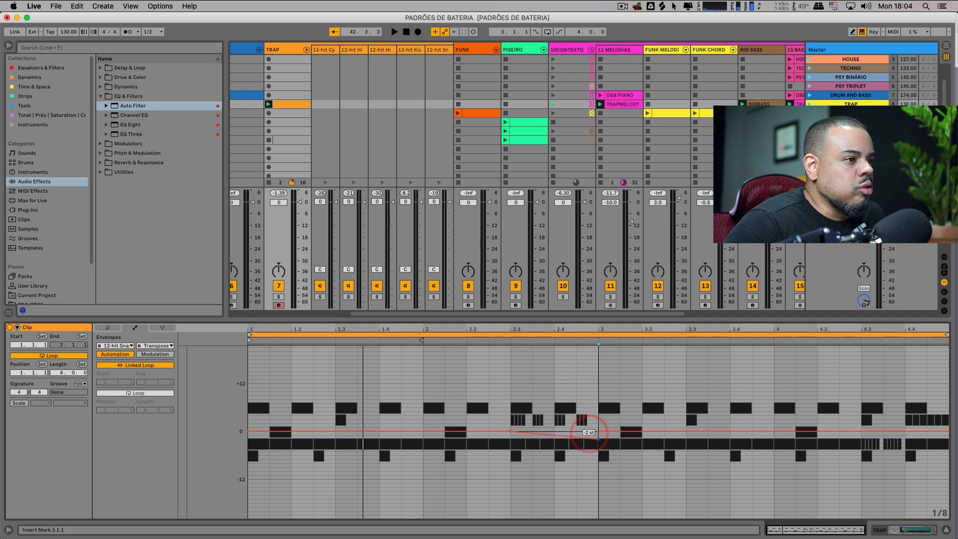
left_click_drag(590, 434, 598, 454)
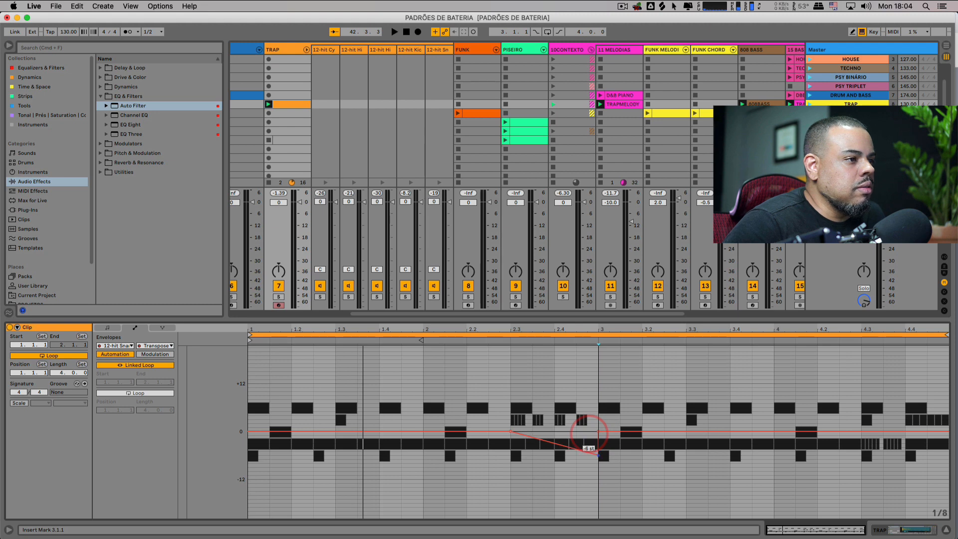
left_click(464, 344)
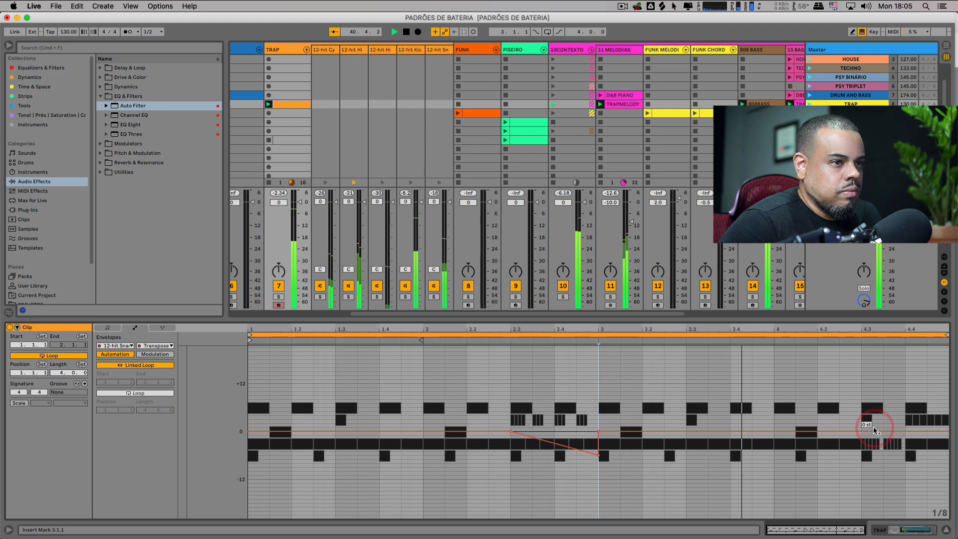
- Draw a Snare Transpose ramp rising from 0 st at beat 4.3 to about +10 st at the clip's end, and play it
key("space")
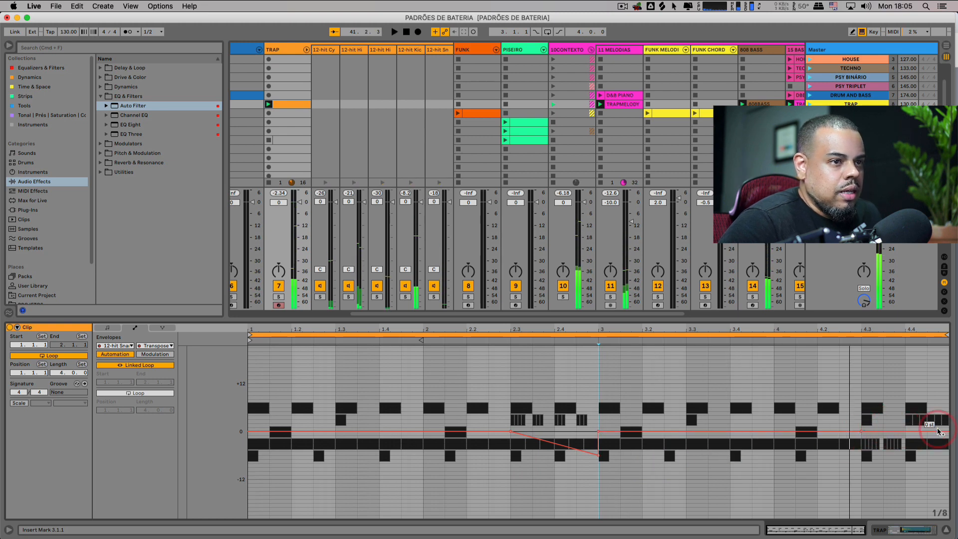
left_click_drag(932, 432, 933, 420)
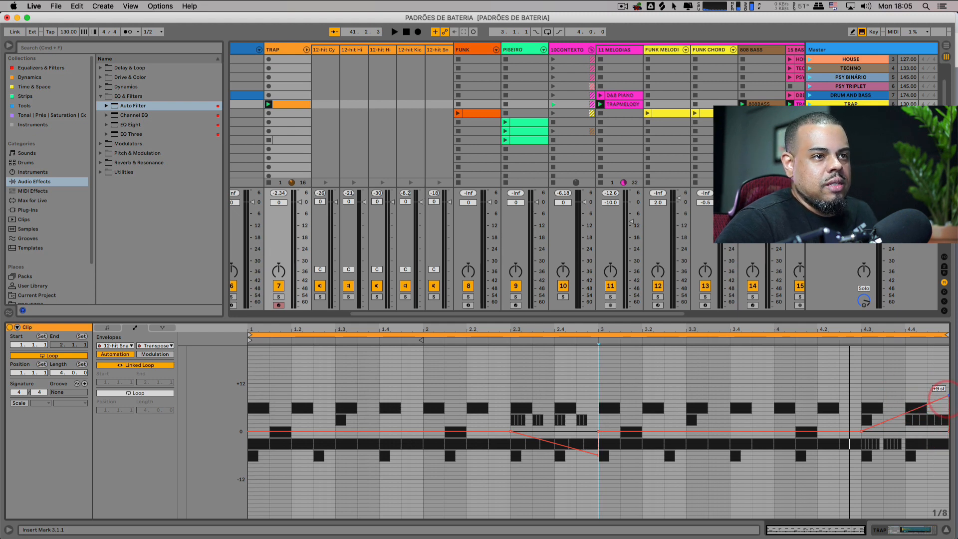
key("space")
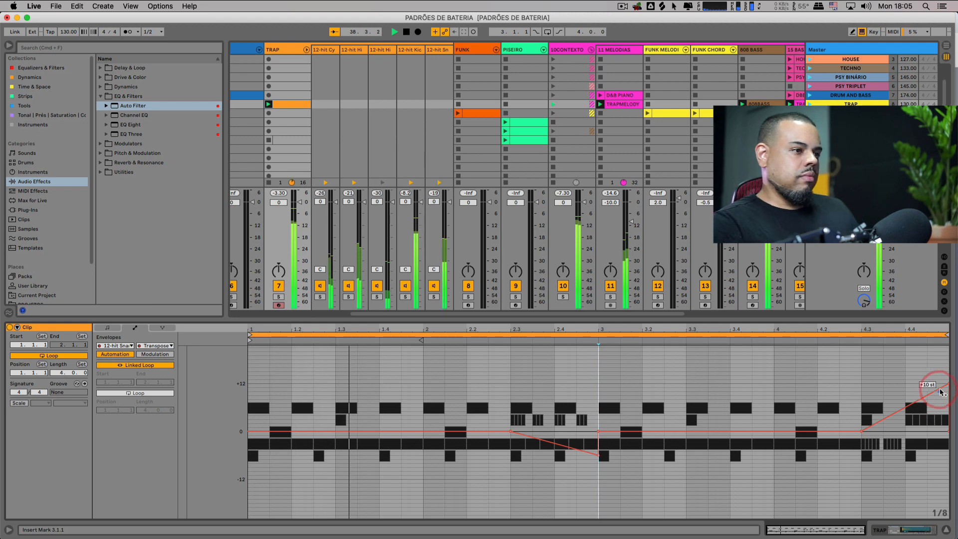
left_click(786, 460)
left_click(660, 513)
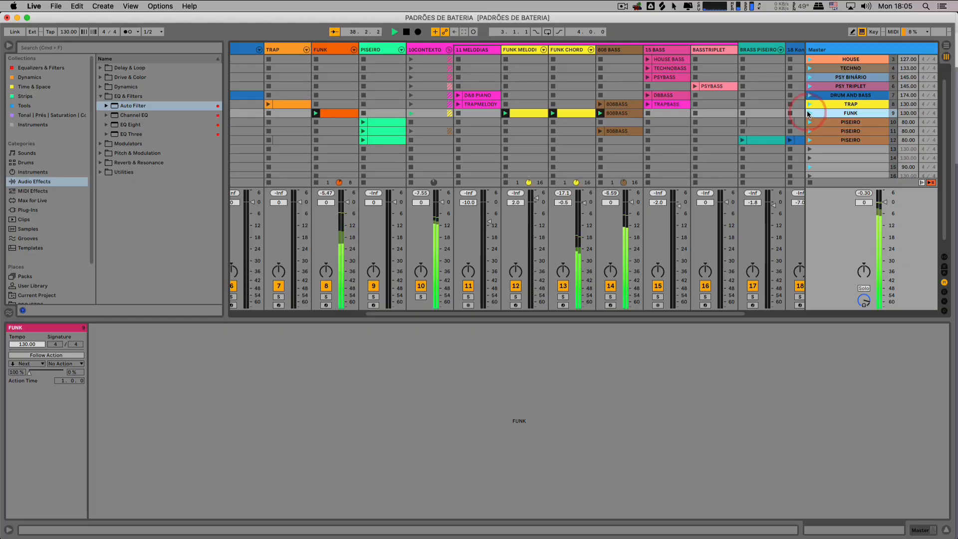
- Open the notes of the FUNK clip in an enlarged editor and audition the Dry_Hard_5 drum sound
left_click(343, 114)
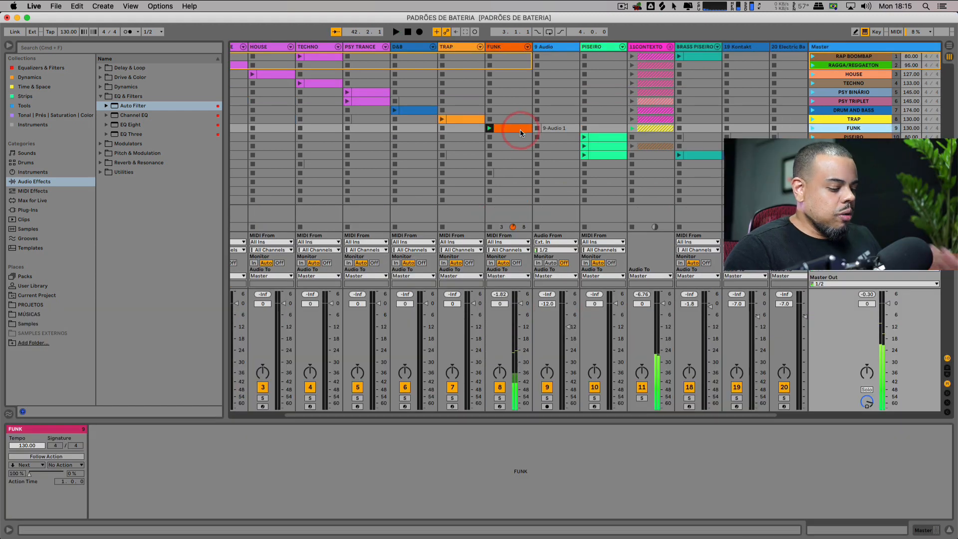
left_click(521, 130)
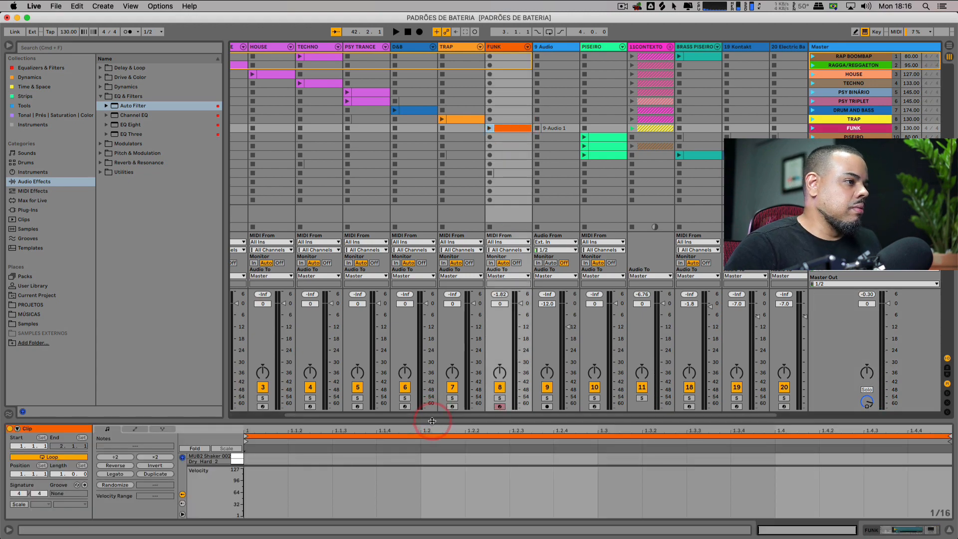
left_click_drag(434, 418, 422, 230)
left_click(277, 331)
left_click(237, 327)
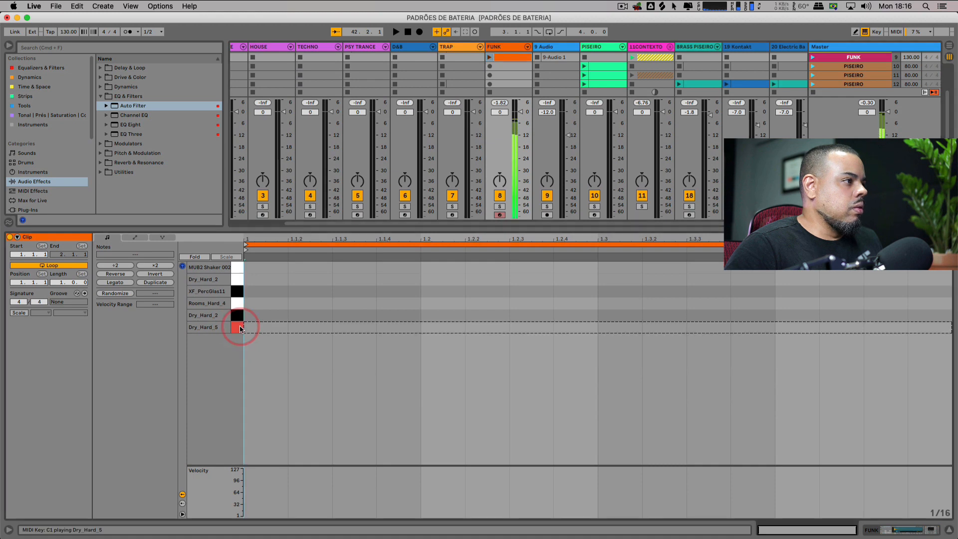
- Audition the FUNK kit's sounds from Dry_Hard_5 up to MUB2 Shaker 002, reduce the note editor's height, and preview XF_PercGlas11
left_click(238, 328)
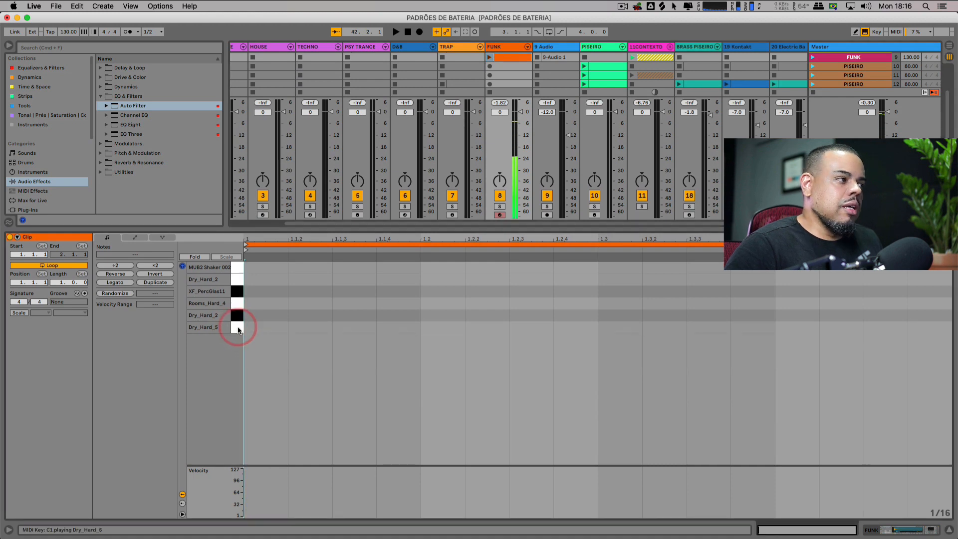
mouse_move(238, 330)
left_mouse_down()
mouse_move(241, 268)
mouse_move(241, 335)
left_mouse_up()
left_click(236, 317)
left_click(236, 304)
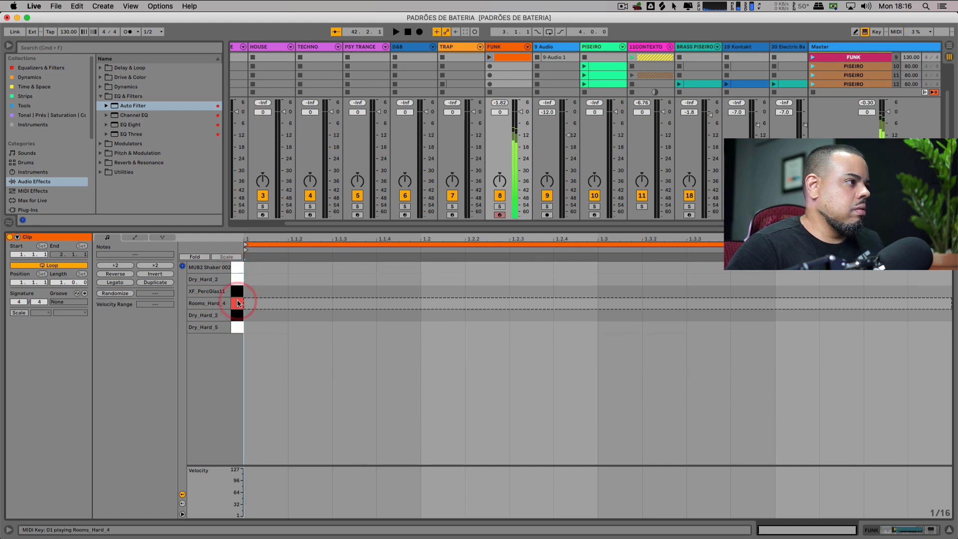
left_click(238, 296)
left_click(238, 281)
left_click(237, 270)
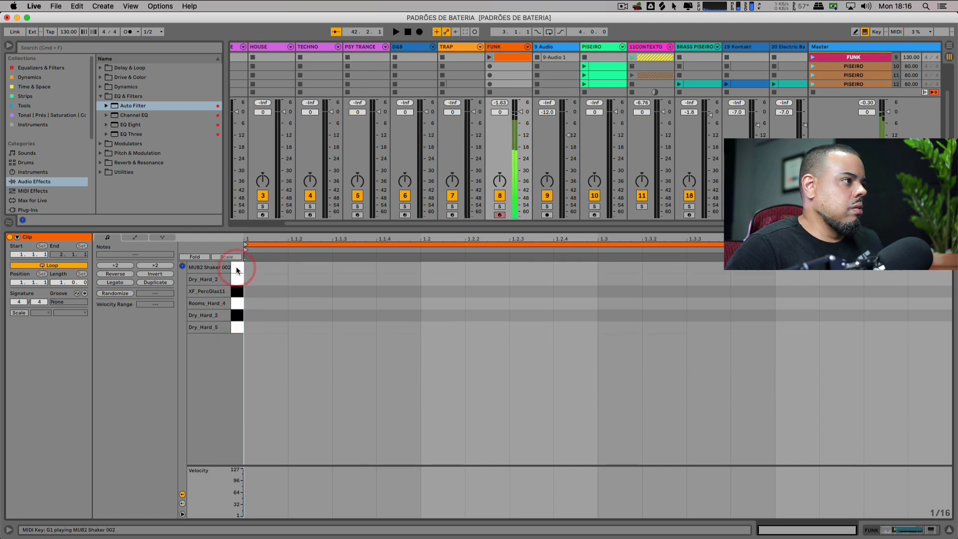
left_click_drag(247, 228, 245, 281)
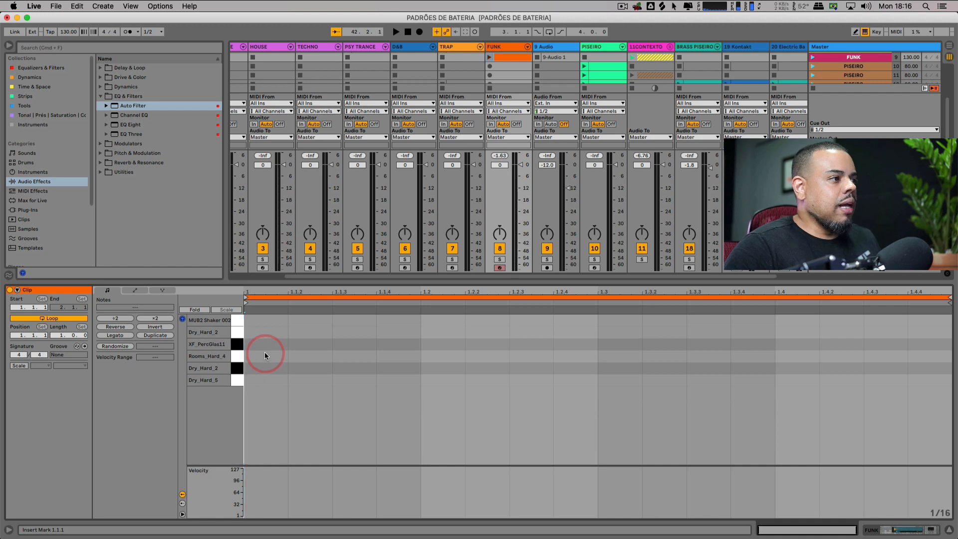
left_click(238, 348)
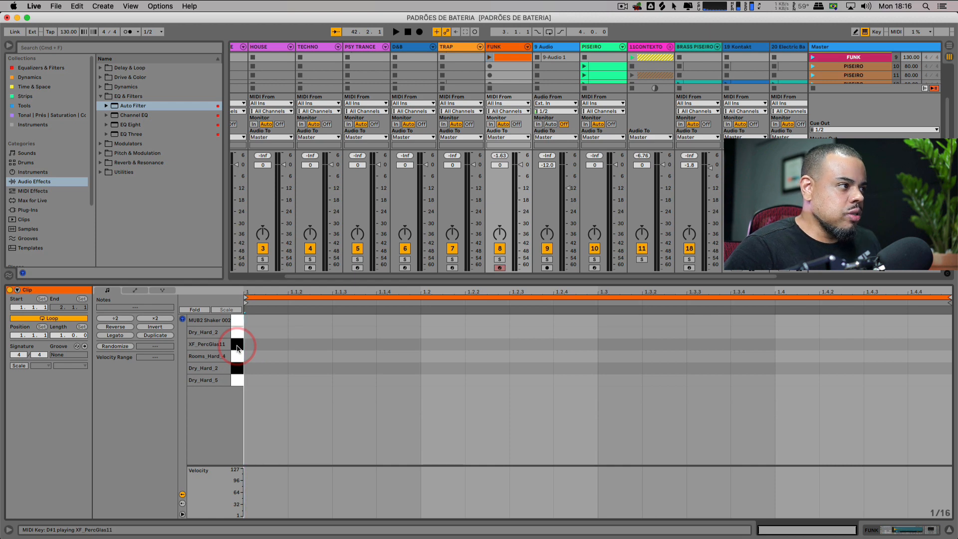
- Place an XF_PercGlas11 hit at 1.1.4 and Dry_Hard_5 kicks on all four beats of the bar
left_click(383, 378)
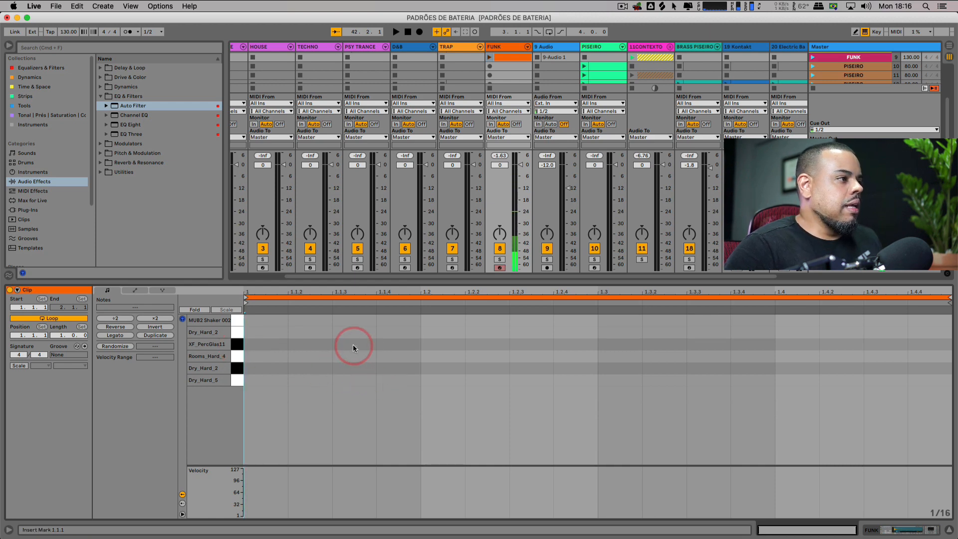
double_click(387, 344)
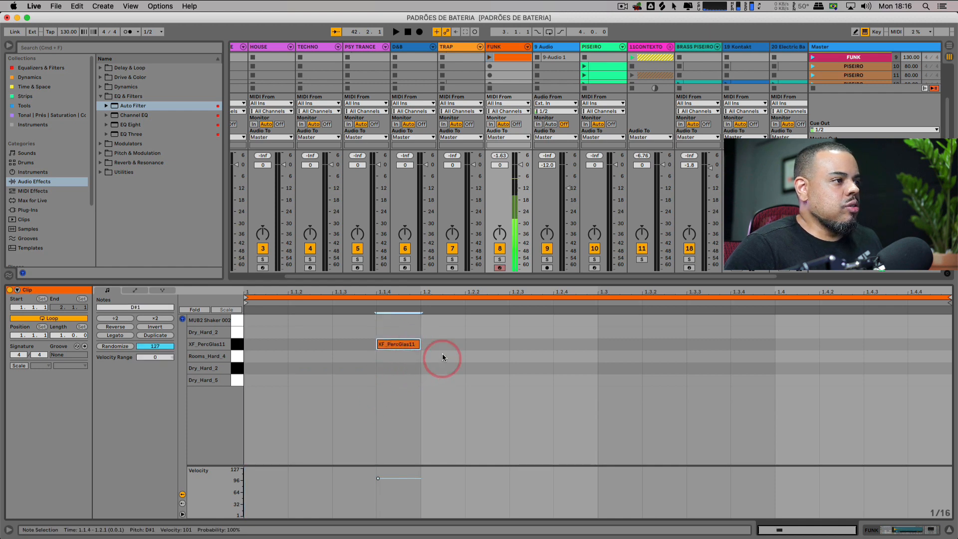
left_click(266, 385)
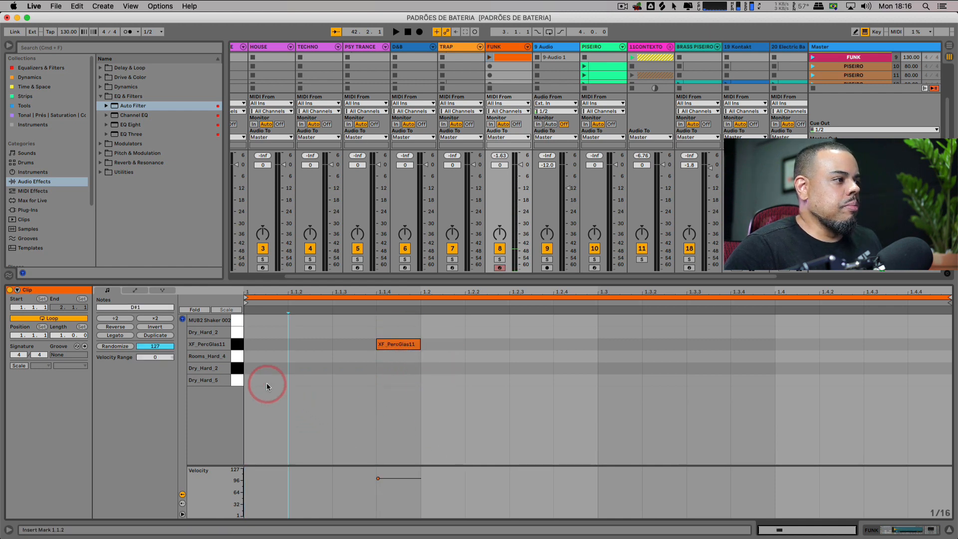
double_click(266, 381)
double_click(449, 381)
double_click(634, 381)
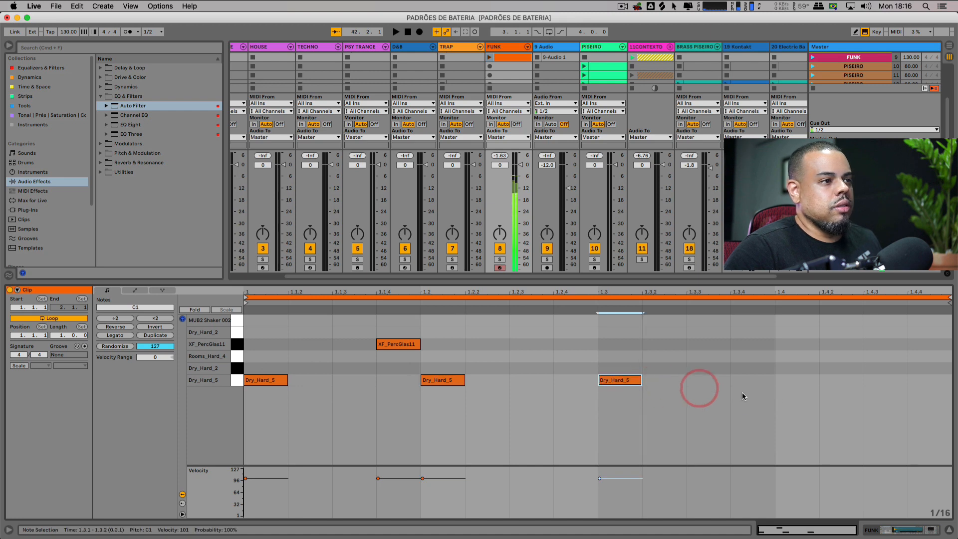
double_click(801, 381)
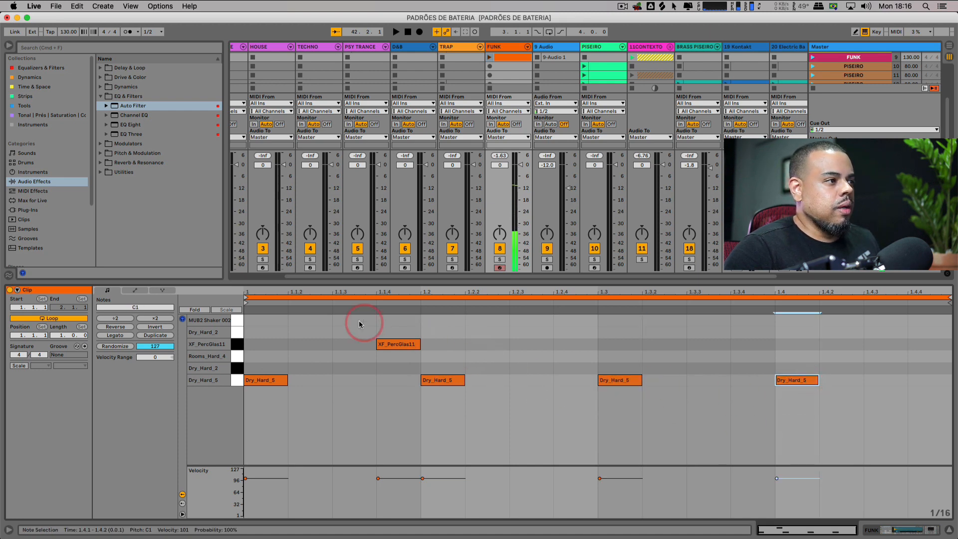
- Play the FUNK clip and add XF_PercGlas11 hits at 1.2.3 and beat 1.4
left_click(395, 344)
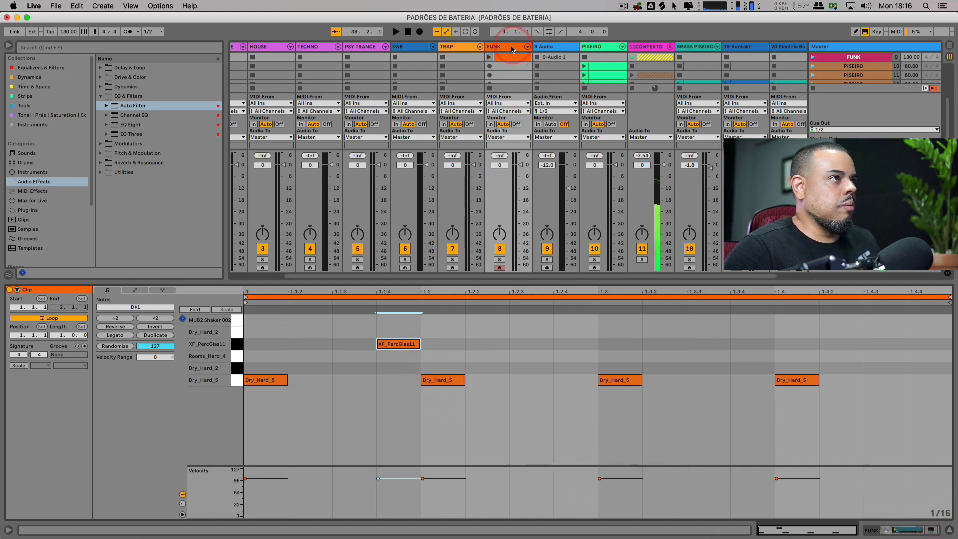
left_click(484, 57)
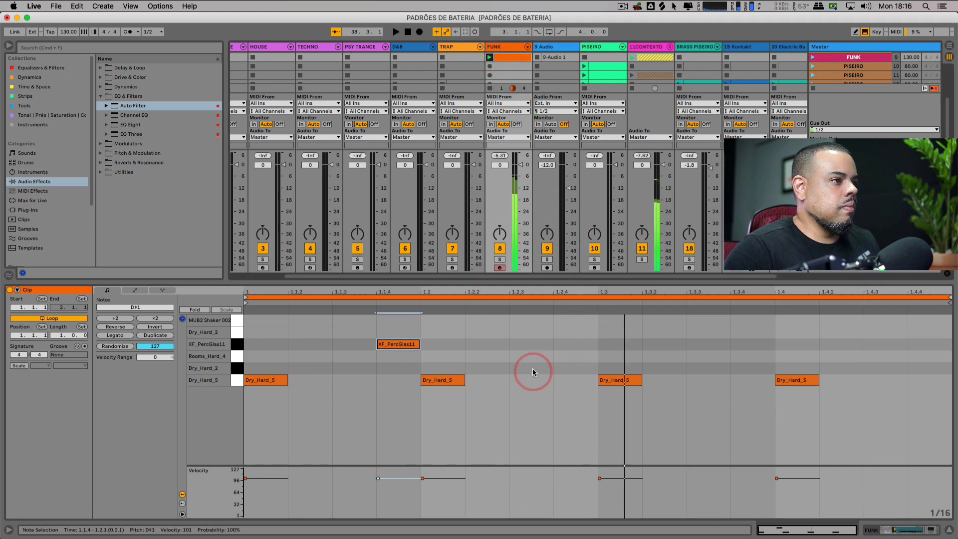
double_click(533, 345)
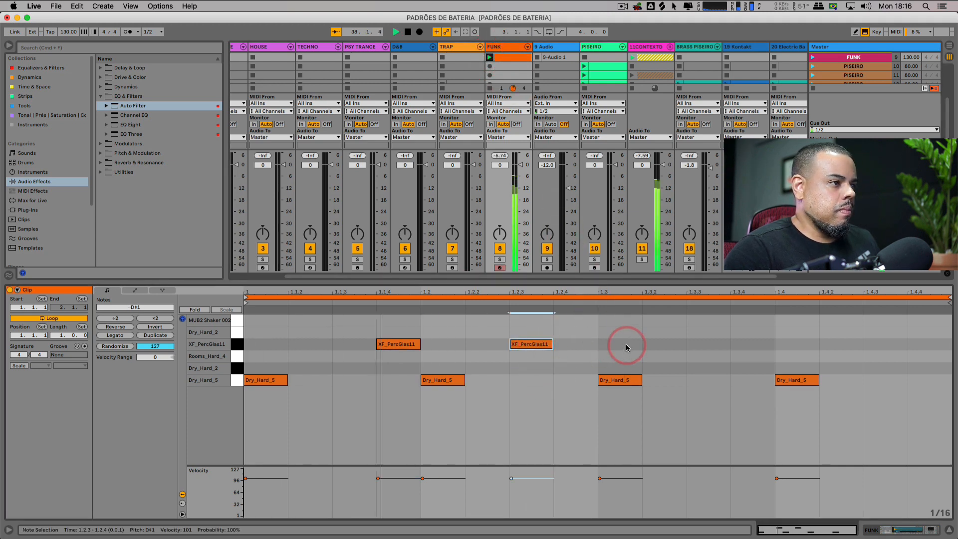
key("space")
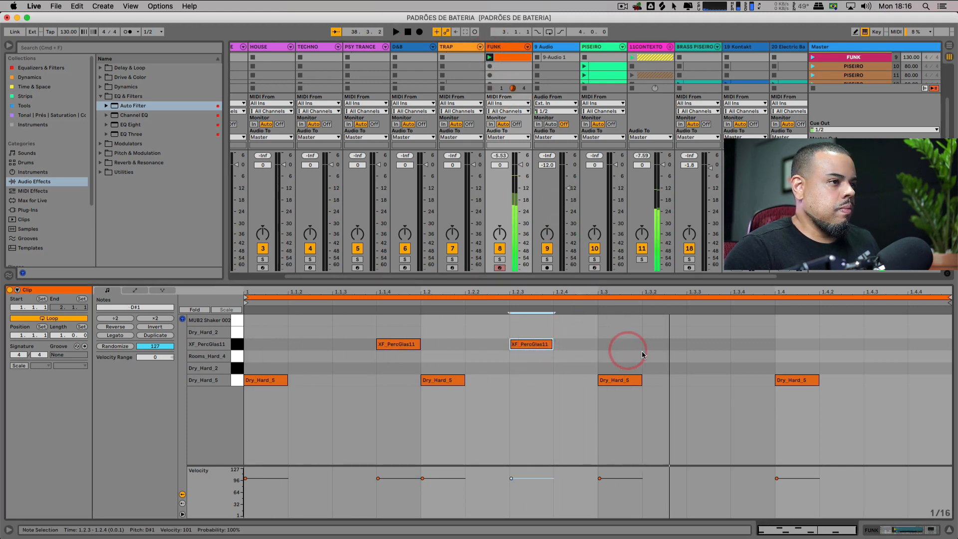
left_click(776, 346)
double_click(777, 344)
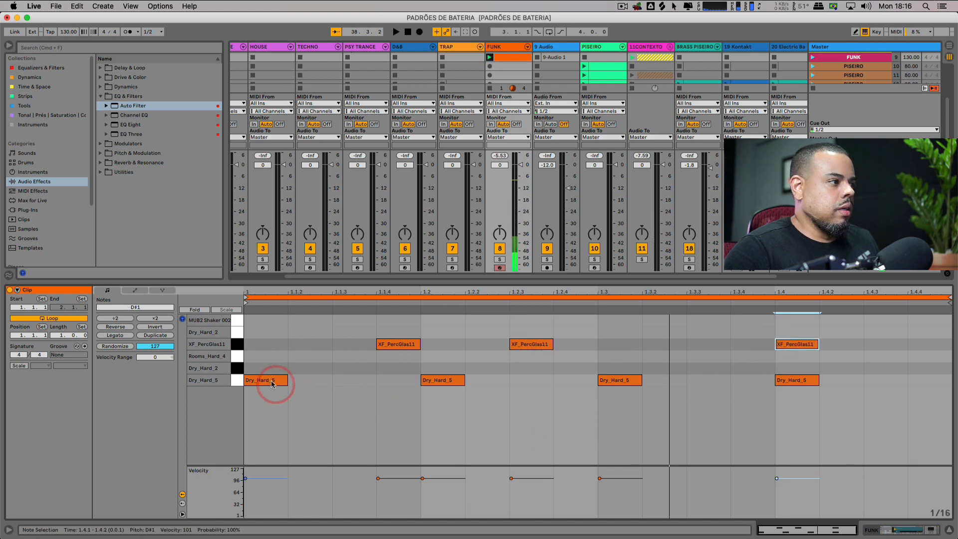
- Delete the four Dry_Hard_5 kicks and play the XF_PercGlas11 hits alone
left_click(236, 380)
key("Delete")
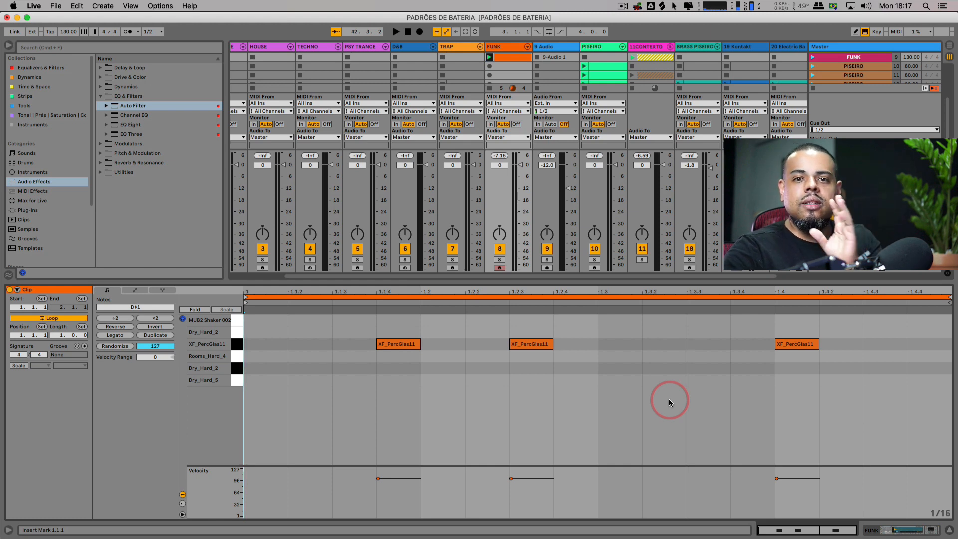
key("space")
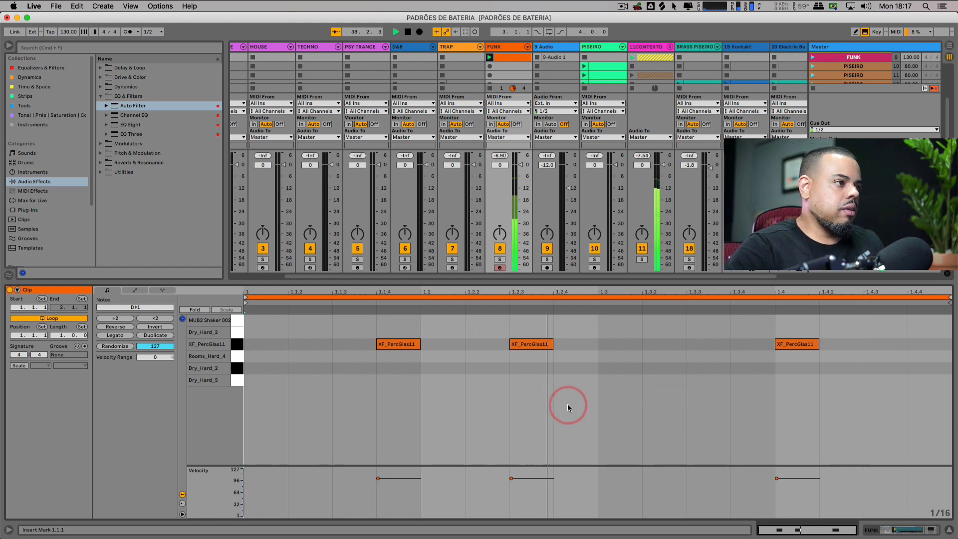
- Move the three XF_PercGlas11 hits down to the Dry_Hard_5 row, play them, and delete them all
left_click(235, 346)
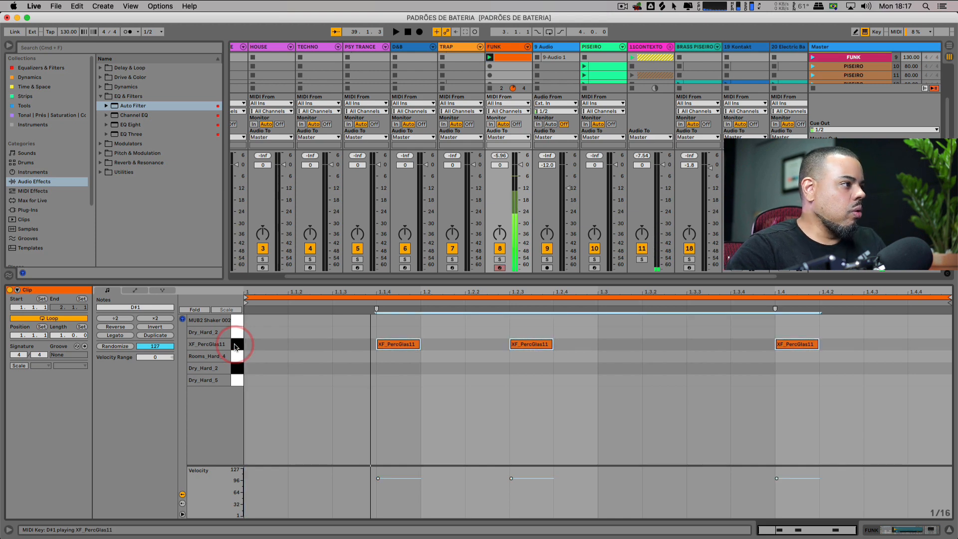
key("Down")
key("Down")
key("Down")
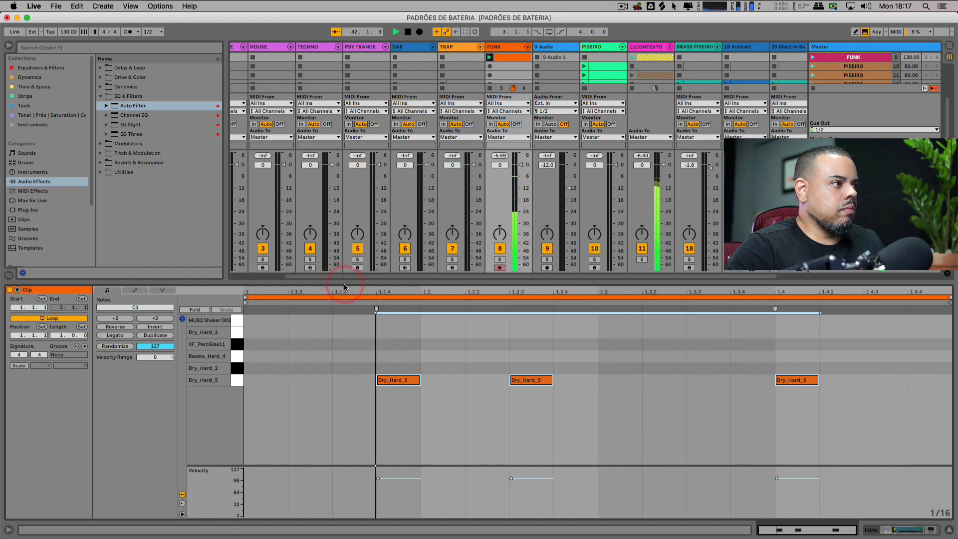
key("space")
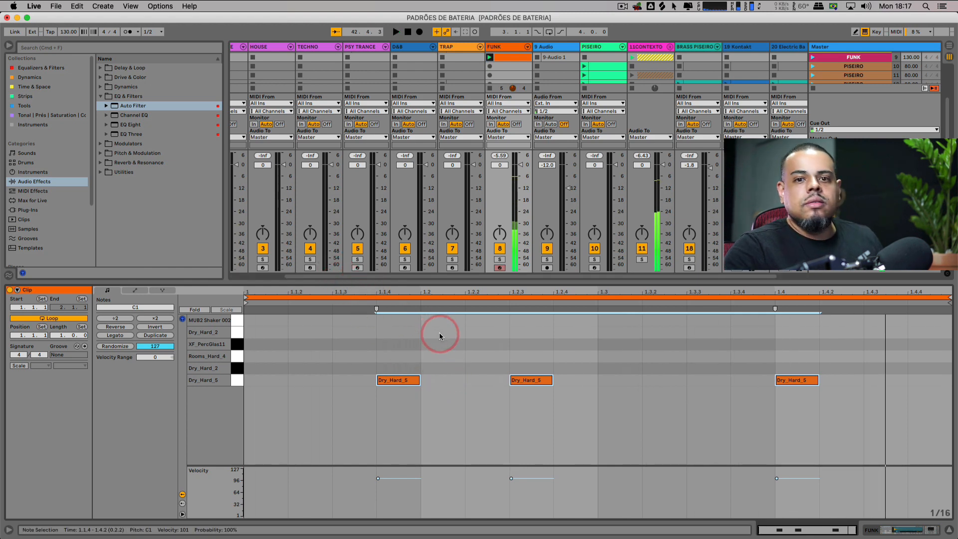
left_click_drag(343, 362, 840, 411)
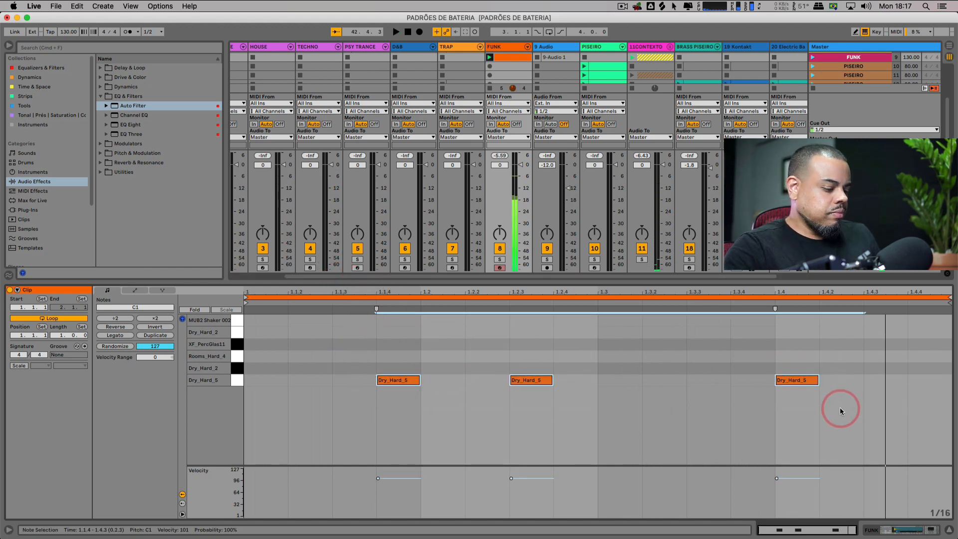
key("Delete")
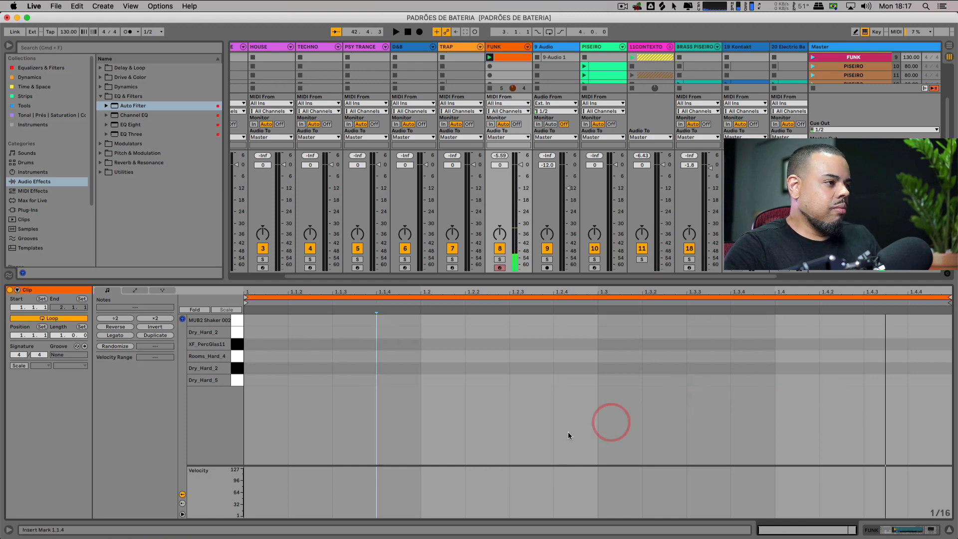
- Place a Dry_Hard_5 kick on beat 1 and XF_PercGlas11 hits at 1.1.4, 1.2.3 and 1.4, and duplicate the loop to two bars
double_click(263, 380)
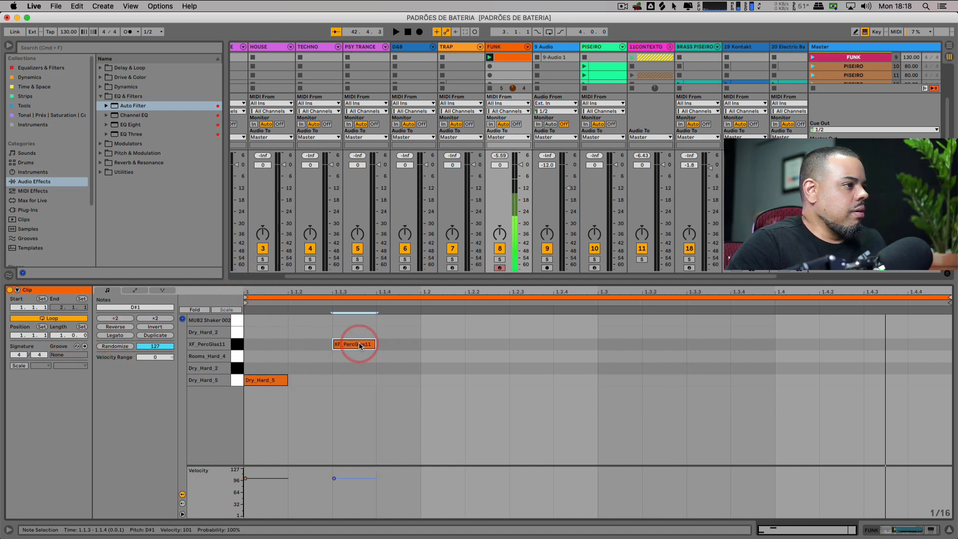
double_click(400, 344)
double_click(544, 344)
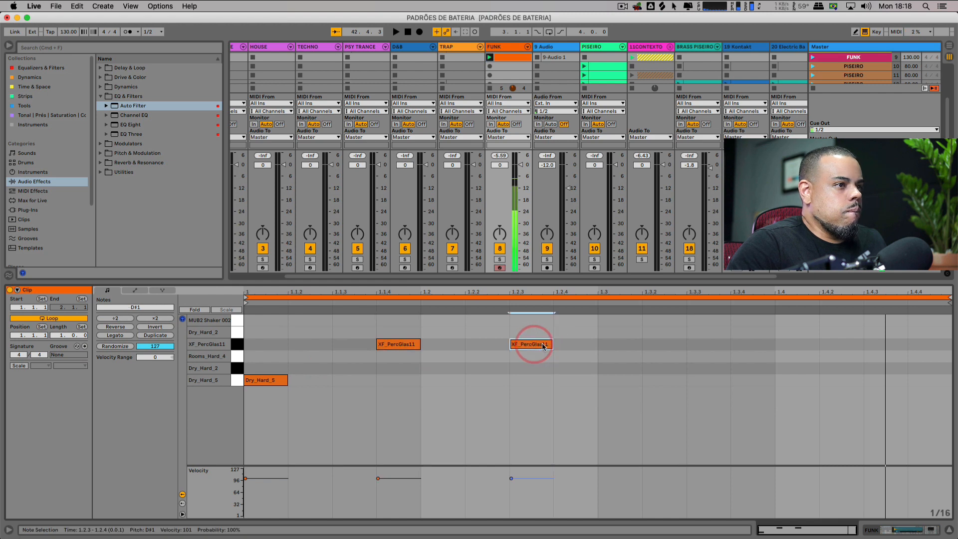
double_click(810, 347)
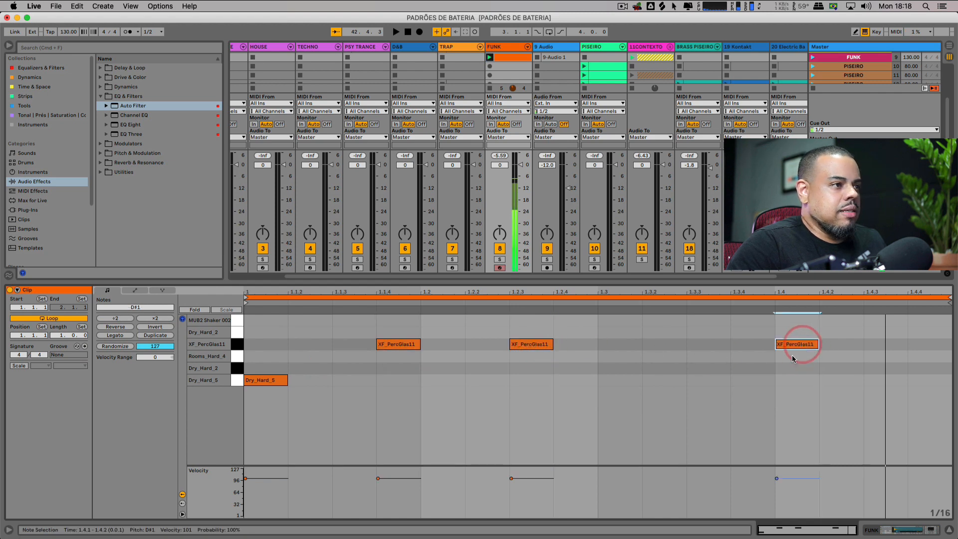
left_click(164, 336)
left_click(502, 356)
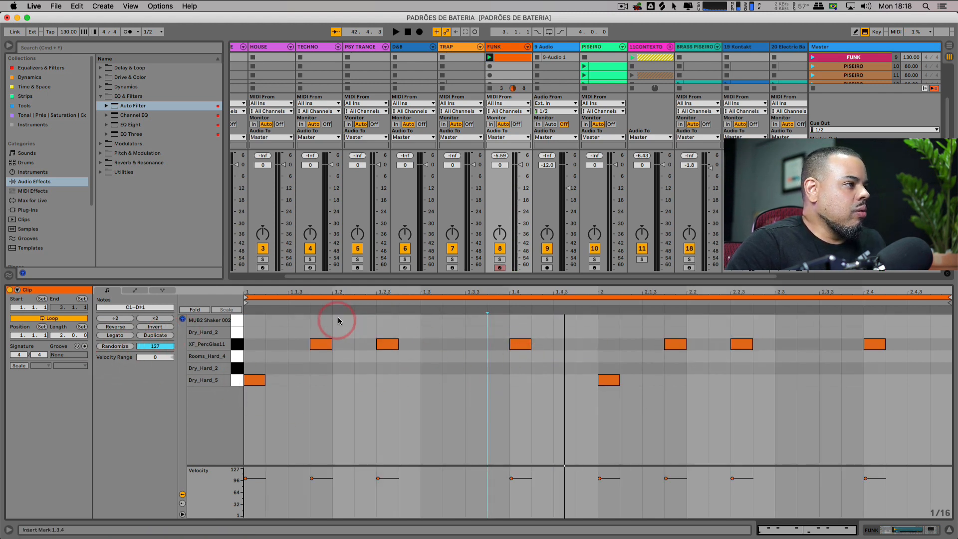
- Audition MUB2 Shaker 002 and place its hits at 1.1.1 and 1.1.4
left_click(238, 322)
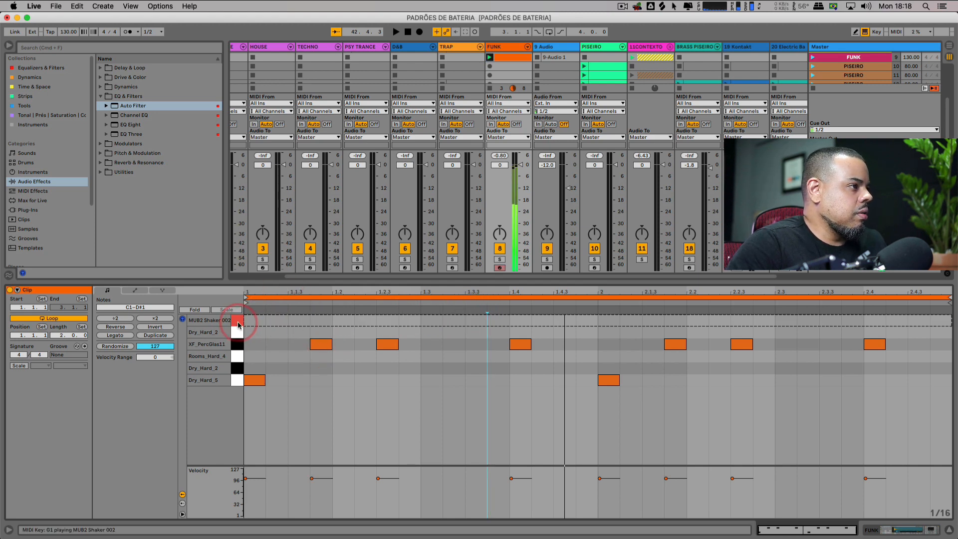
left_click(253, 322)
double_click(253, 322)
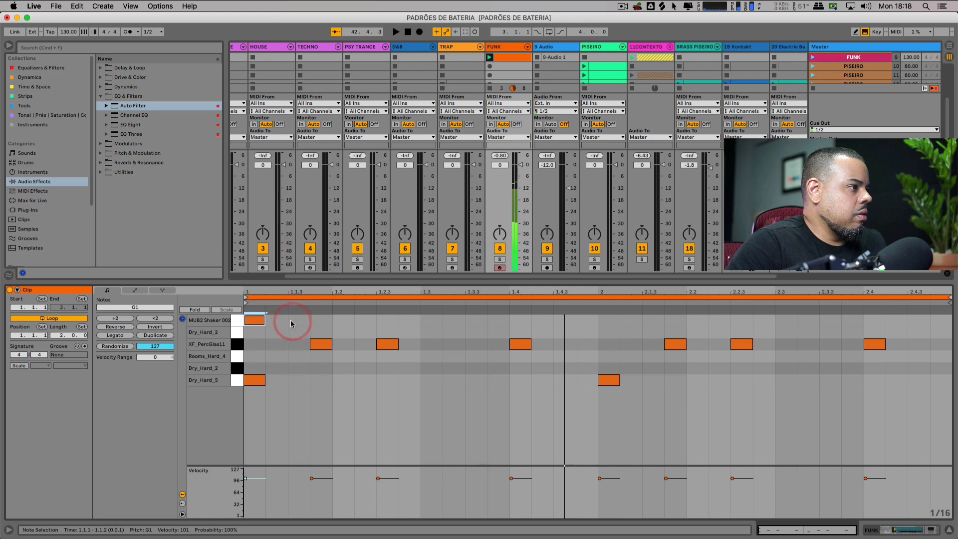
double_click(300, 322)
left_click_drag(303, 323, 325, 323)
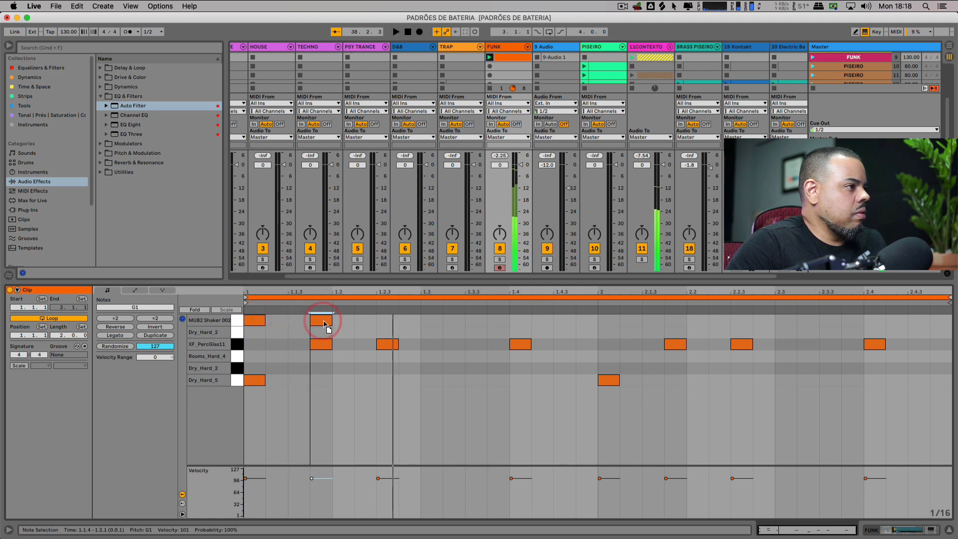
- Set the note grid to fixed 1/8 triplets and play the pattern
right_click(471, 330)
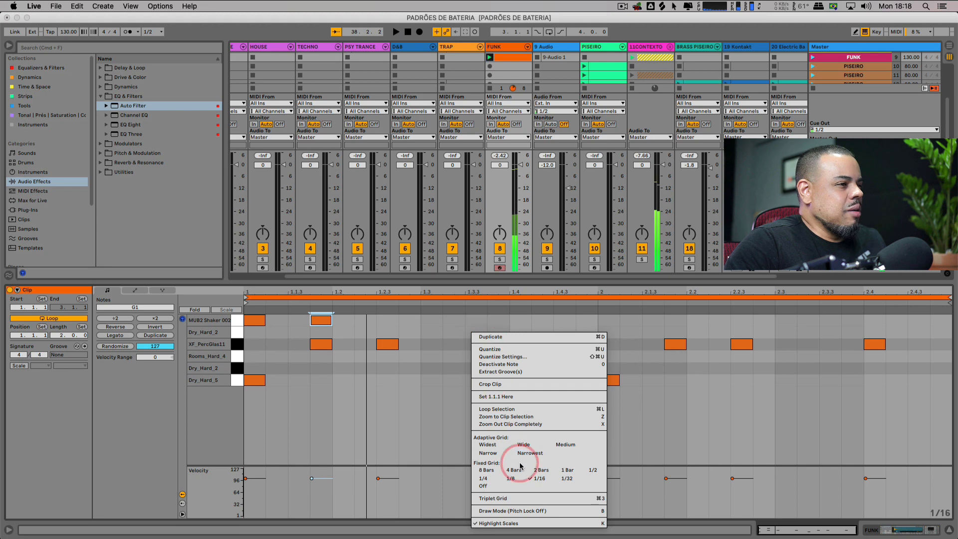
left_click(503, 499)
right_click(477, 427)
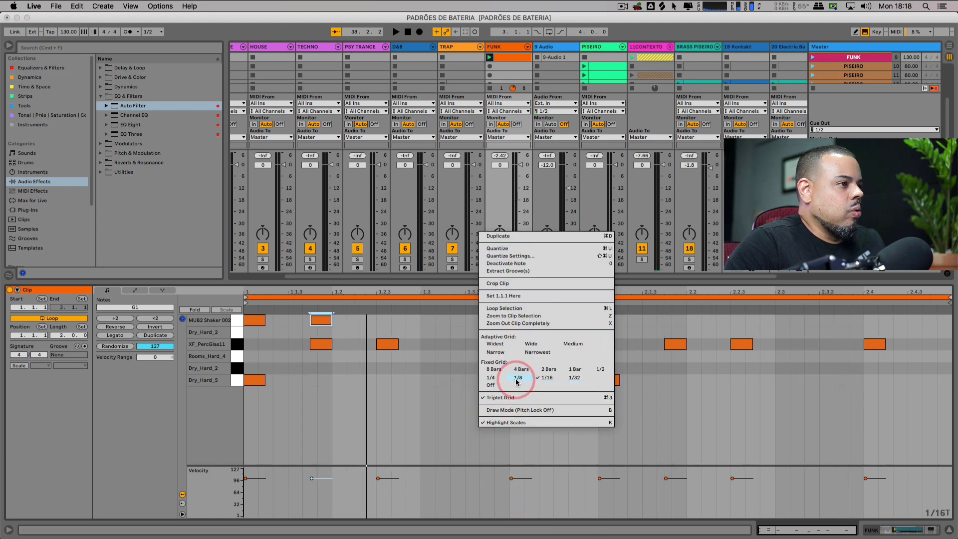
left_click(517, 382)
key("space")
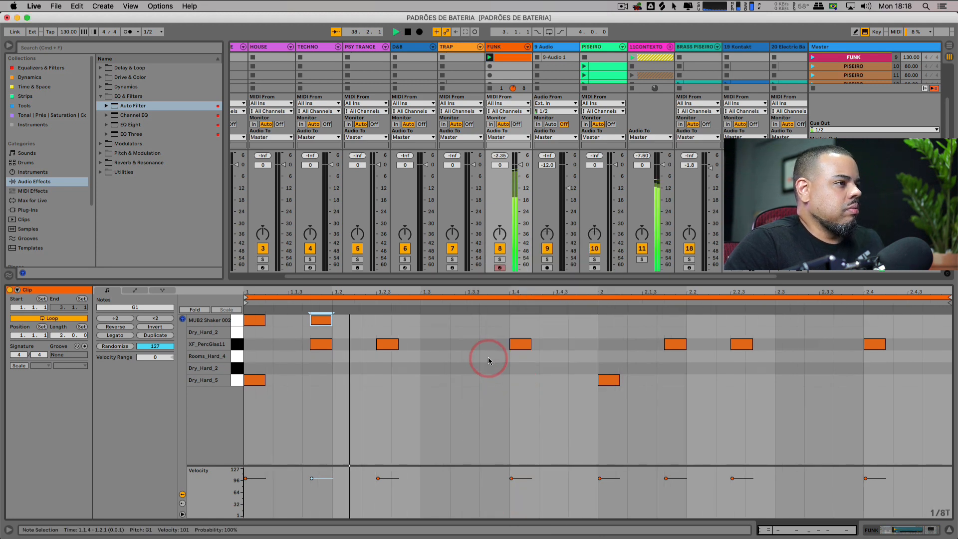
key("space")
- Fill beat 1.4 with three consecutive eighth-triplet MUB2 Shaker 002 hits and play the pattern
left_click(520, 323)
double_click(530, 324)
left_click(550, 321)
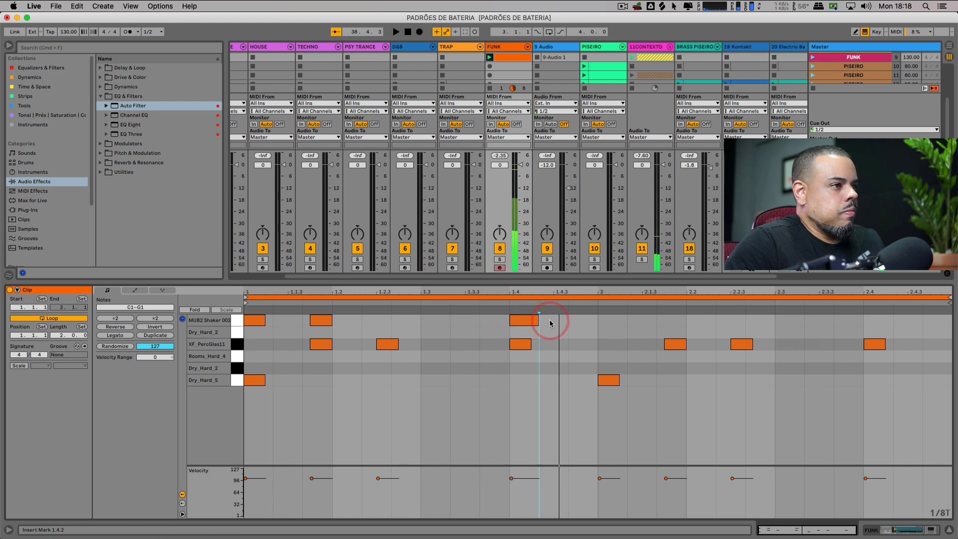
double_click(549, 320)
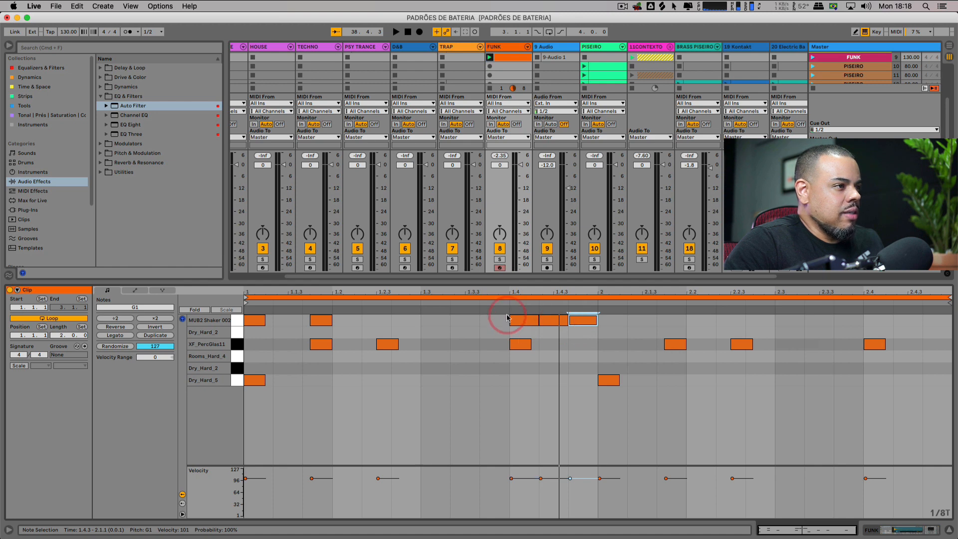
key("space")
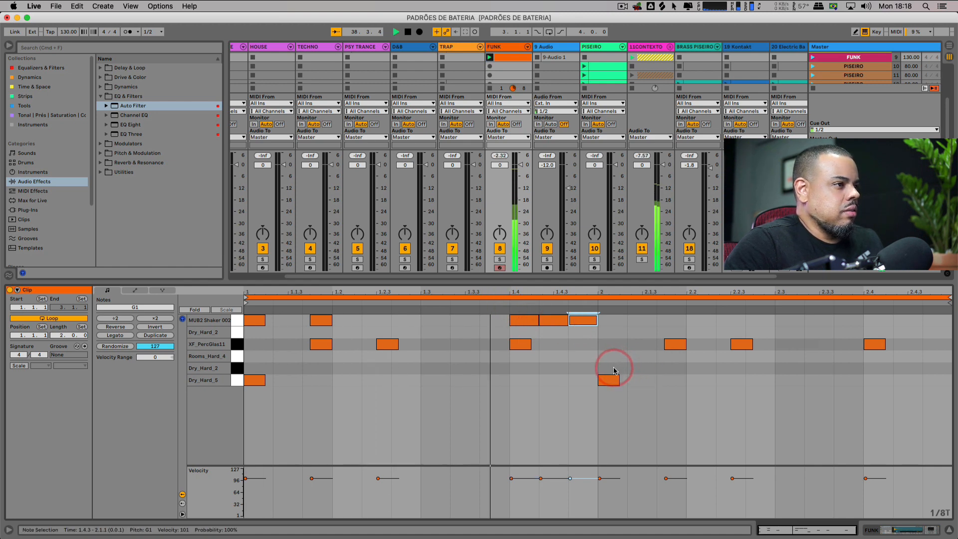
- Shorten the three MUB2 Shaker 002 triplet hits on beat 1.4, nudge the first two slightly late off the grid, and play the pattern
left_click(498, 326)
left_click(523, 321)
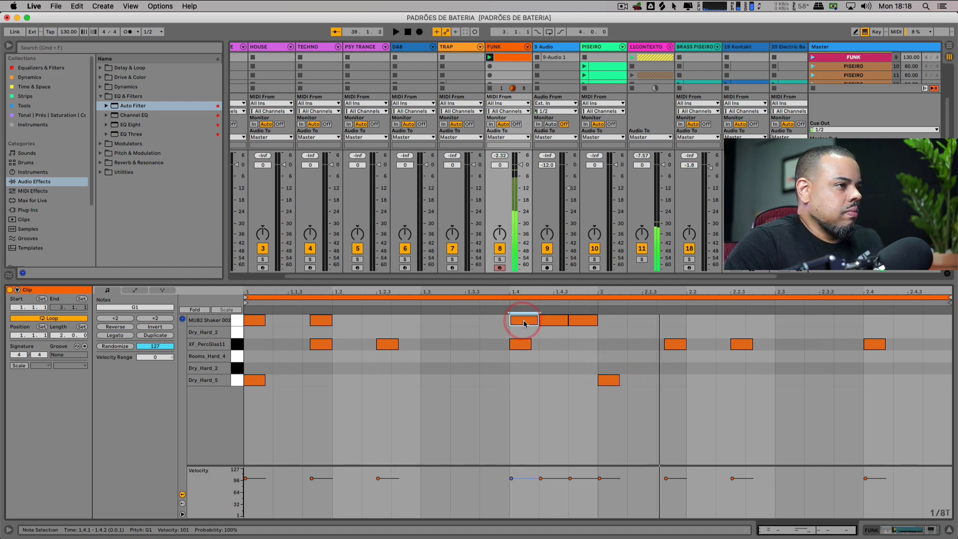
mouse_move(633, 323)
left_mouse_down()
mouse_move(501, 323)
mouse_move(555, 321)
left_mouse_up()
left_click(509, 329)
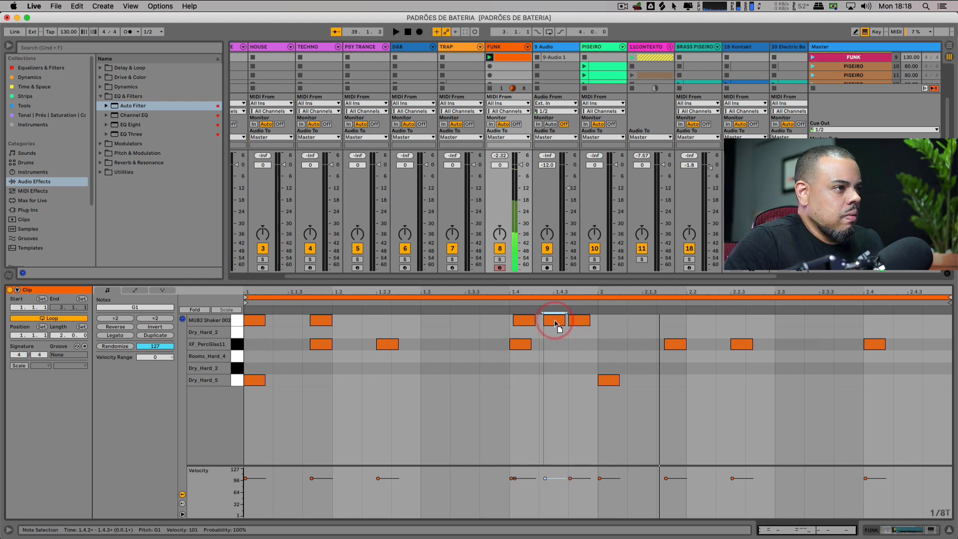
key("space")
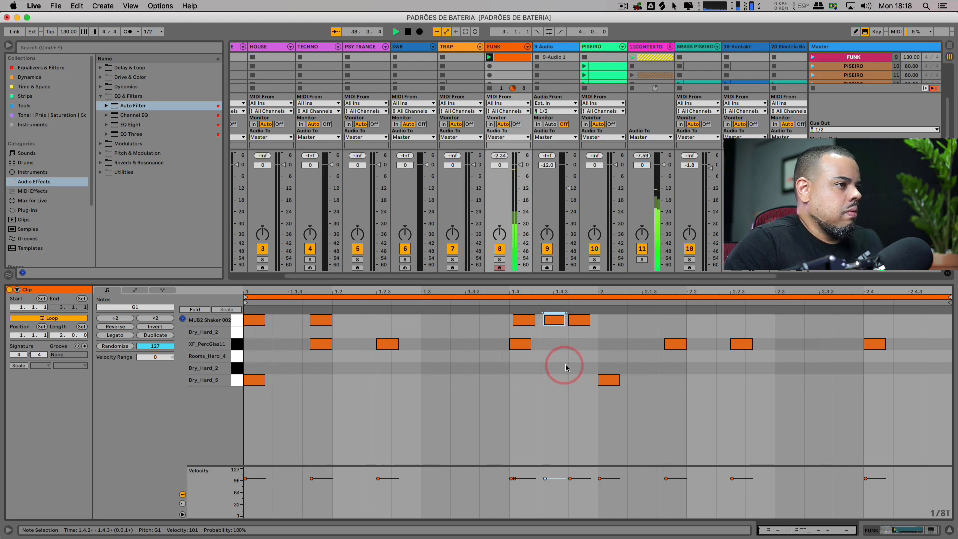
- Add a MUB2 Shaker 002 hit at 2.1.1, turn off the triplet grid and set the fixed note grid to 1/16
double_click(618, 321)
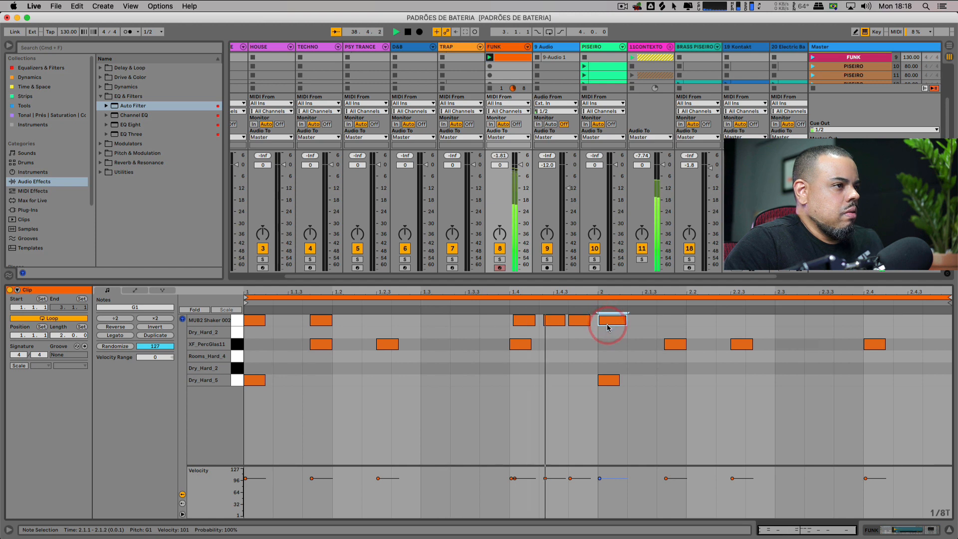
key("space")
right_click(674, 324)
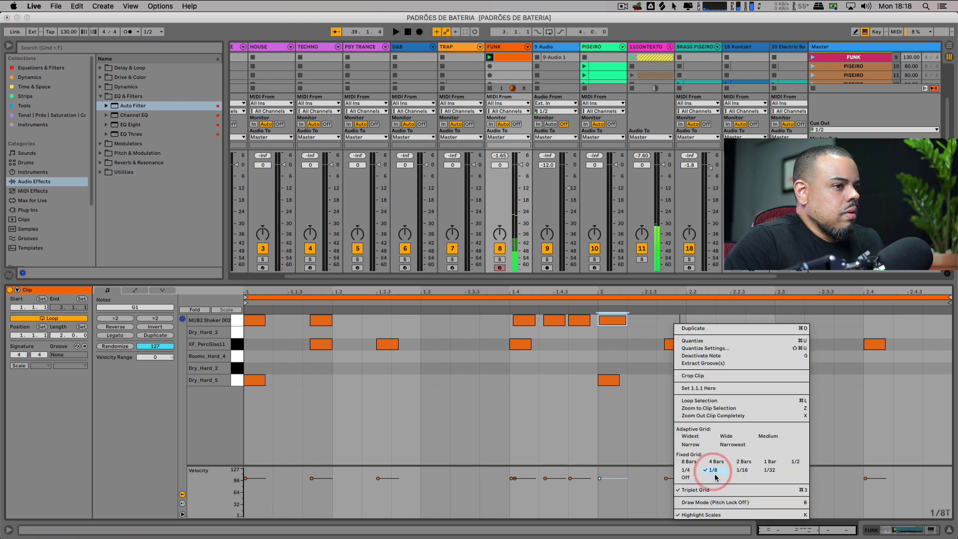
left_click(700, 491)
right_click(657, 329)
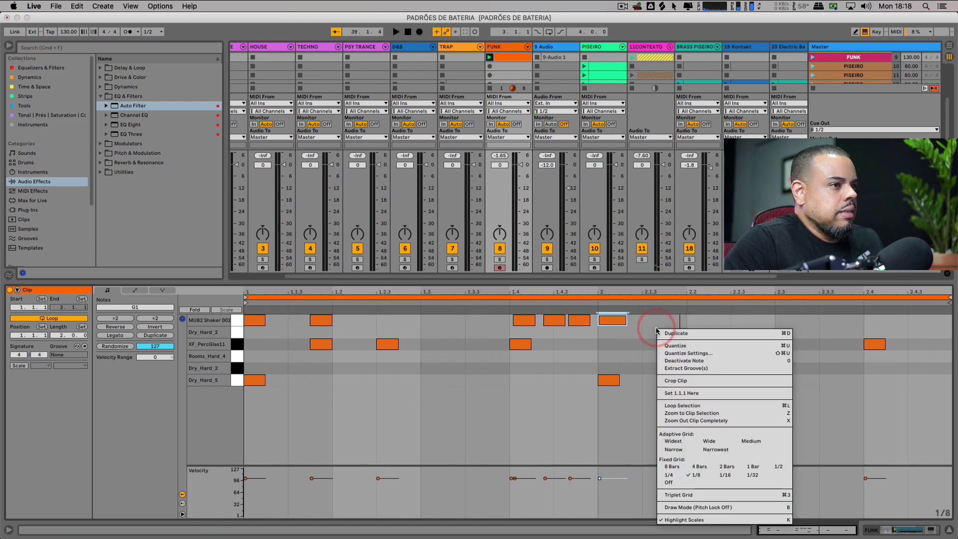
left_click(719, 473)
- Add MUB2 Shaker 002 hits at 2.1.4 and 2.2.3, playing the pattern after each one
left_click(675, 344)
left_click(672, 321)
key("space")
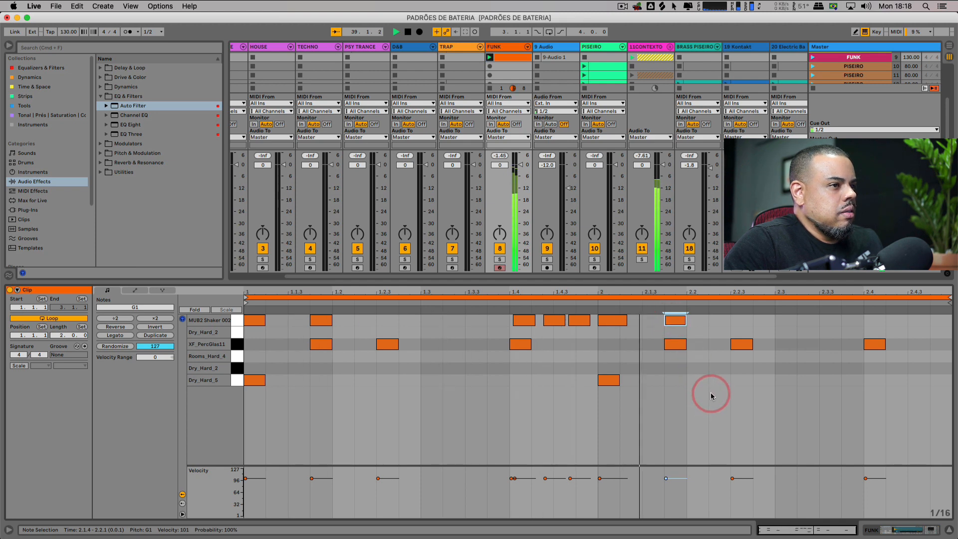
key("space")
left_click(742, 322)
left_click(741, 321)
key("space")
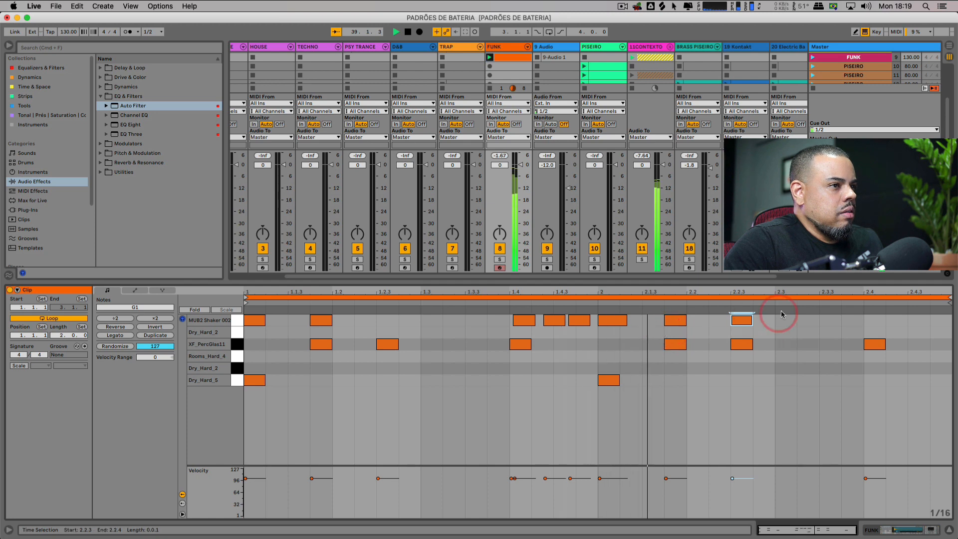
key("space")
- Replace the second bar's shaker hits with a duplicate of the first bar's shaker hits and play the pattern
left_click_drag(777, 315, 200, 303)
key("Delete")
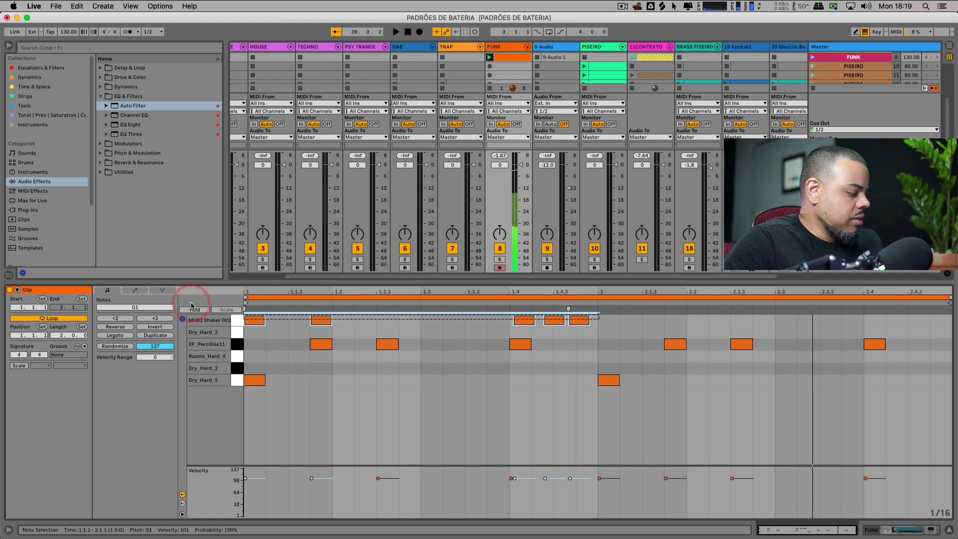
key("super+d")
key("space")
left_click(554, 393)
key("space")
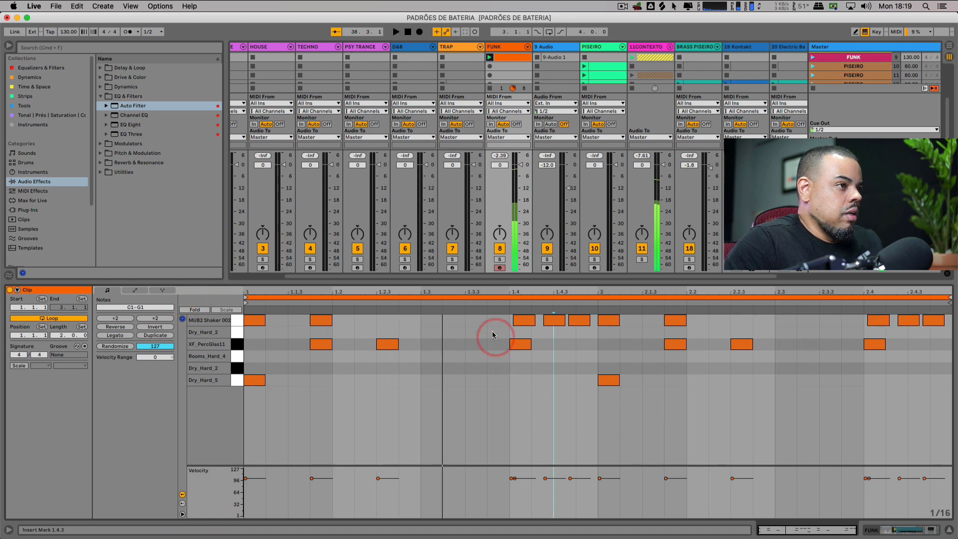
- Undo the shaker duplication and lower the velocities of the first two shaker hits on beat 1.4 to 68 and 86
left_click_drag(487, 310, 605, 319)
key("super+z")
left_click(574, 350)
left_click(531, 324)
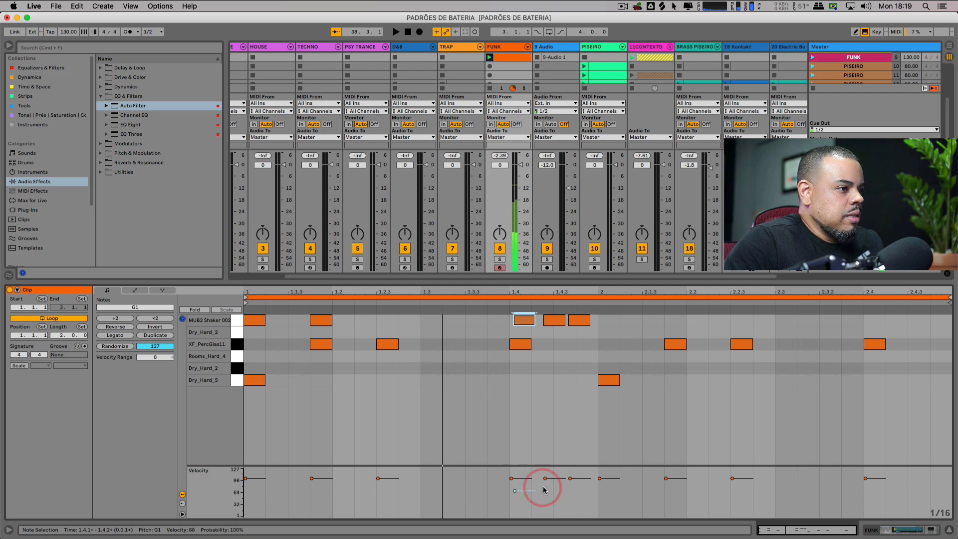
left_click_drag(545, 478, 546, 487)
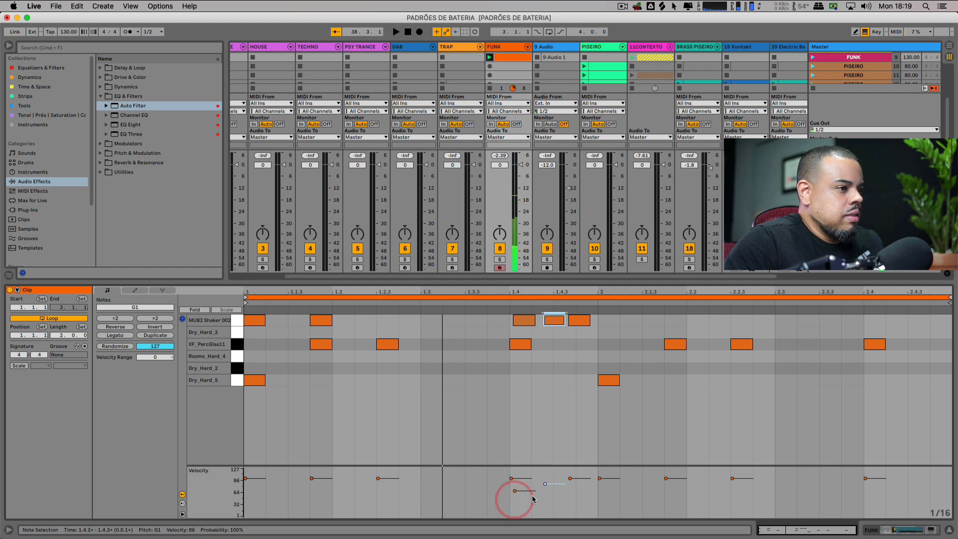
- Duplicate the first bar's shaker hits into bar two and add shaker hits at 2.2.3 and 1.2.3 during playback
left_click_drag(601, 325, 242, 319)
key("super+d")
key("space")
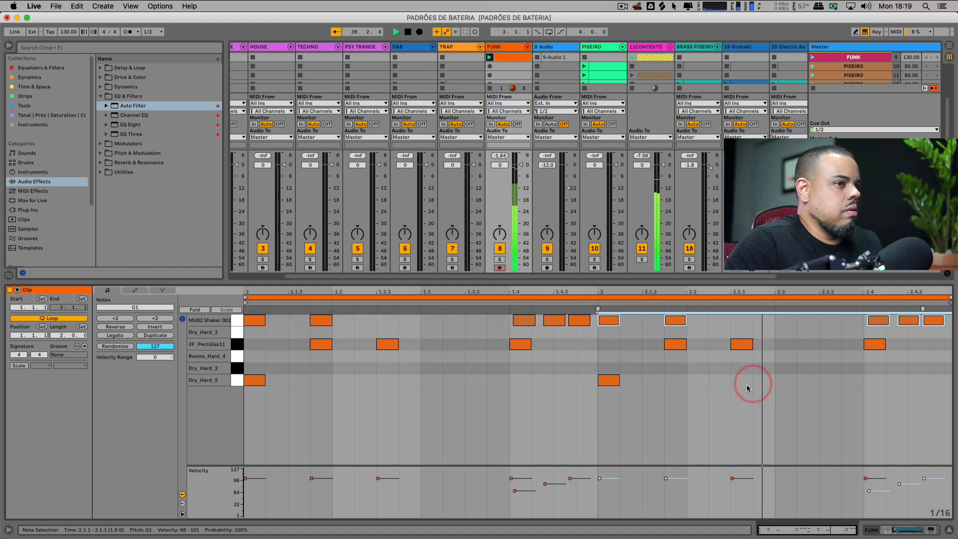
double_click(741, 320)
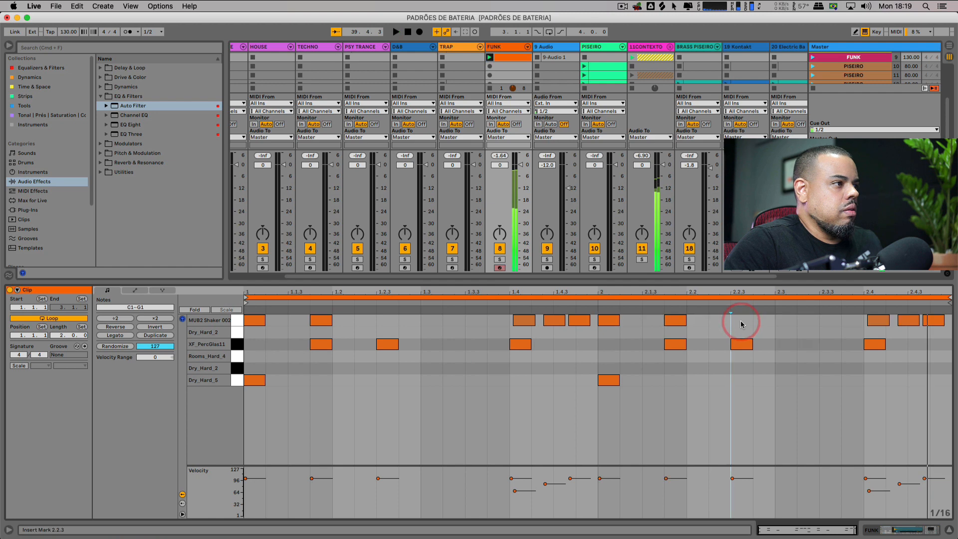
double_click(387, 322)
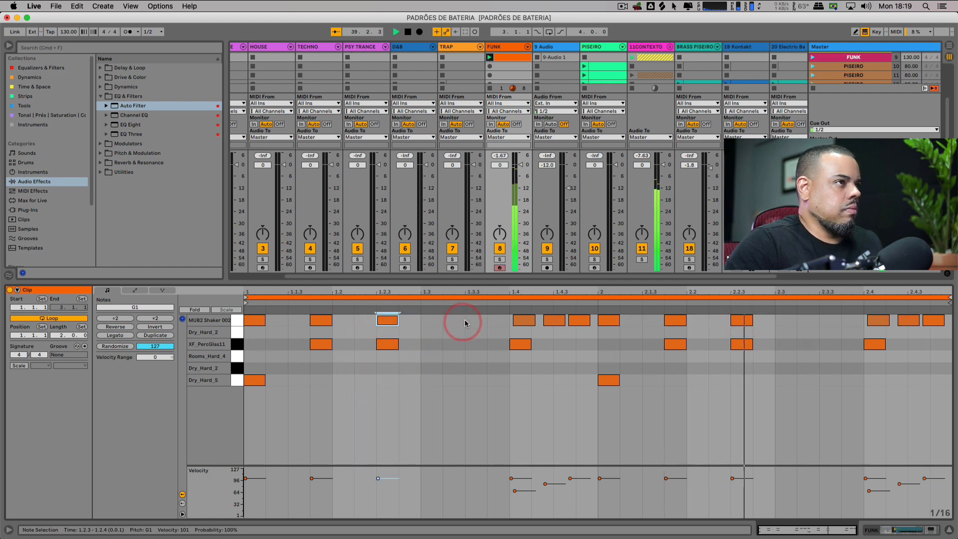
- Solo the 9 Audio track, play its 9-Audio 1 clip and raise the EQ Eight low cut to 696 Hz
left_click(560, 61)
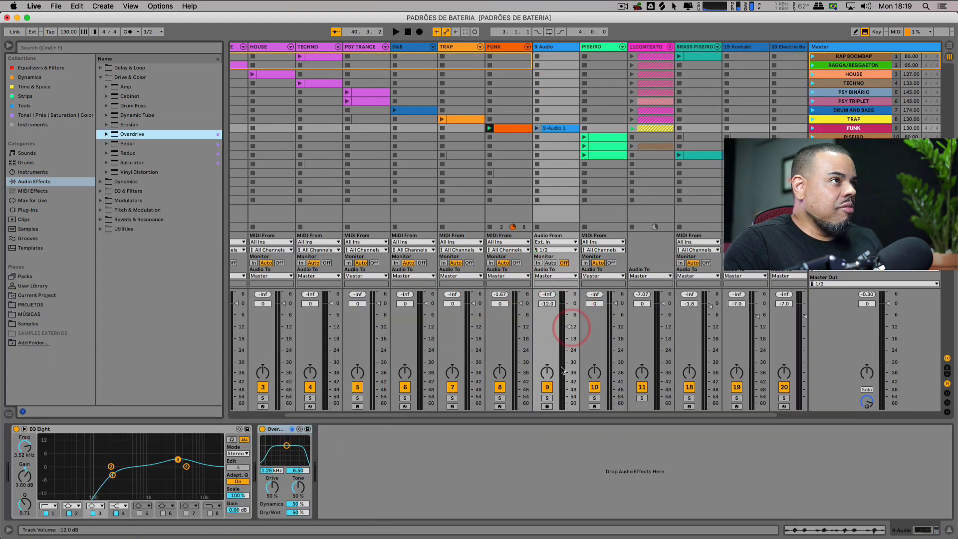
left_click(558, 408)
left_click(548, 398)
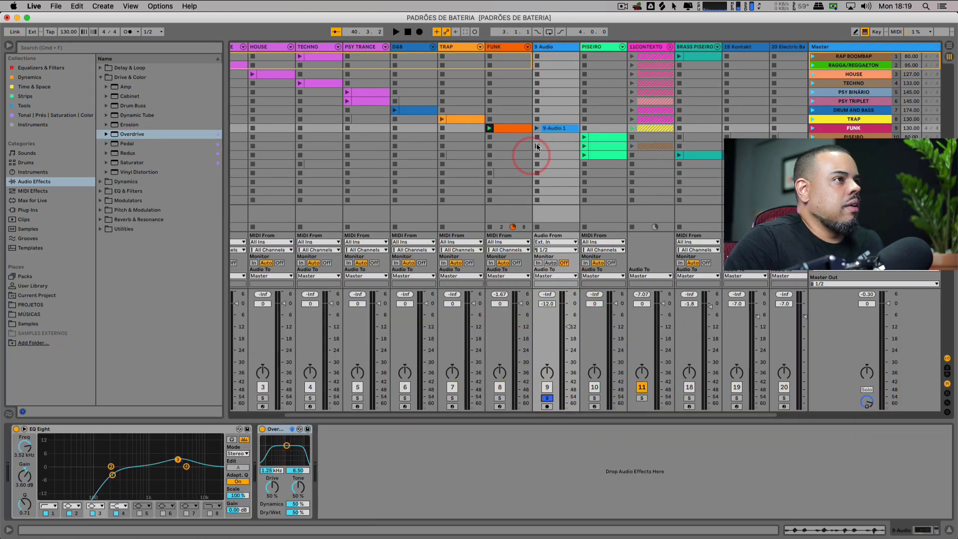
left_click(538, 127)
left_click_drag(568, 326, 568, 339)
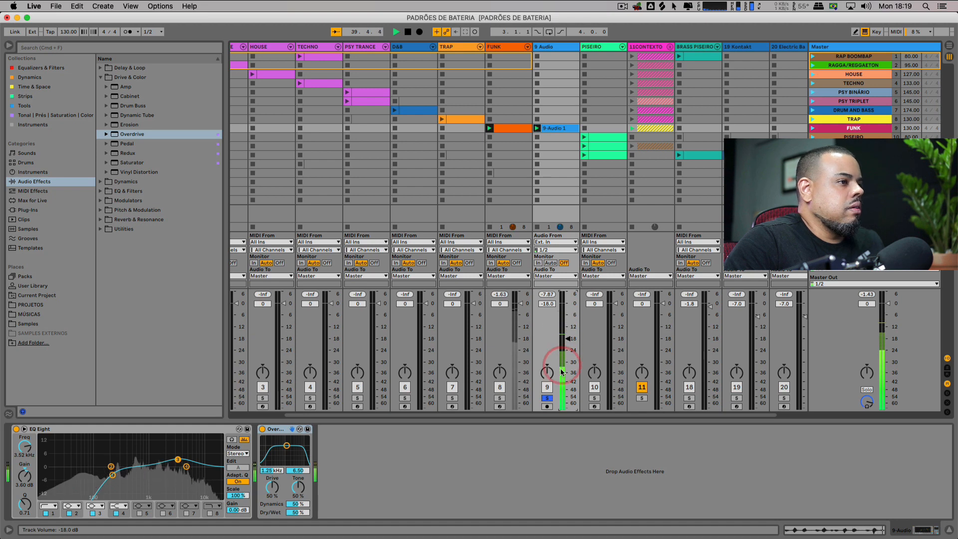
left_click_drag(112, 466, 149, 465)
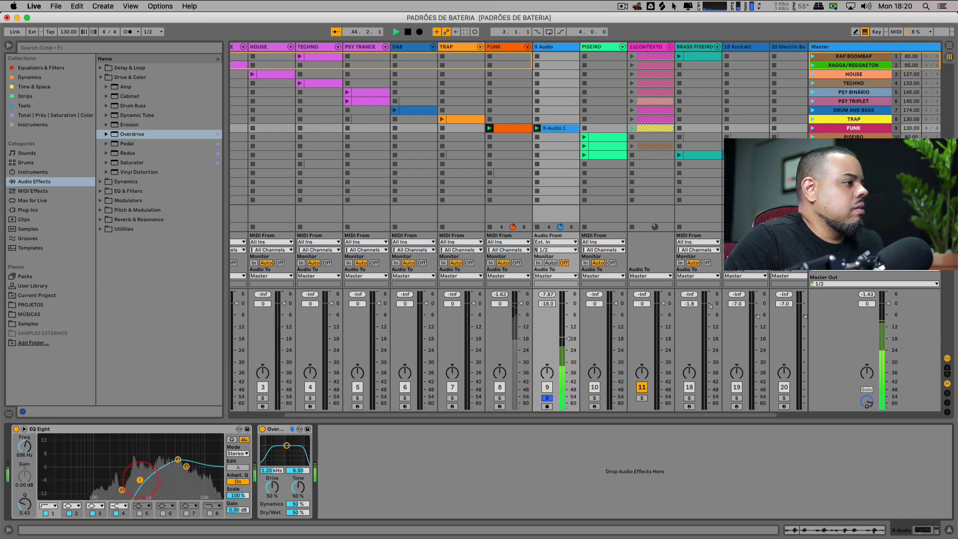
- Unsolo the 9 Audio track, set its volume to -15.5 dB and play it together with the funk pattern
left_click(547, 398)
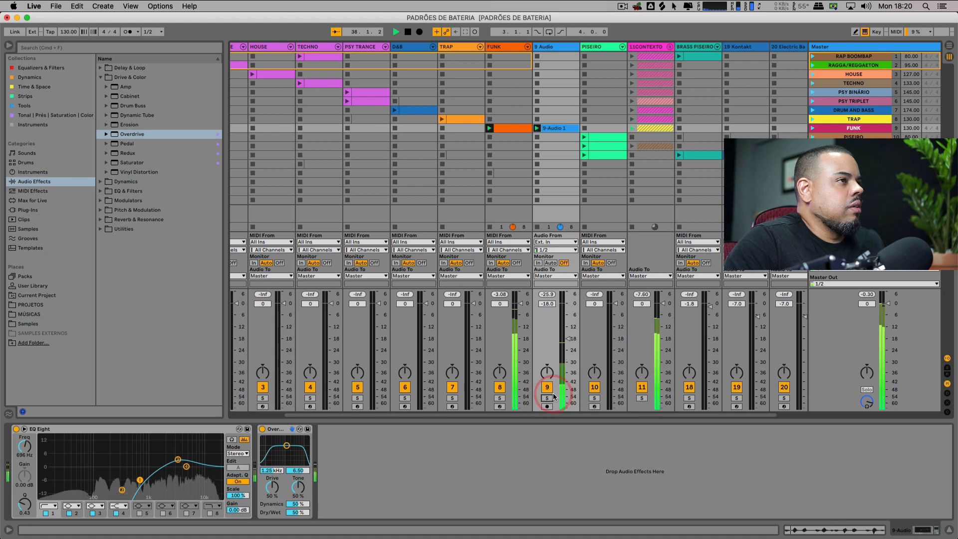
left_click_drag(568, 340, 569, 337)
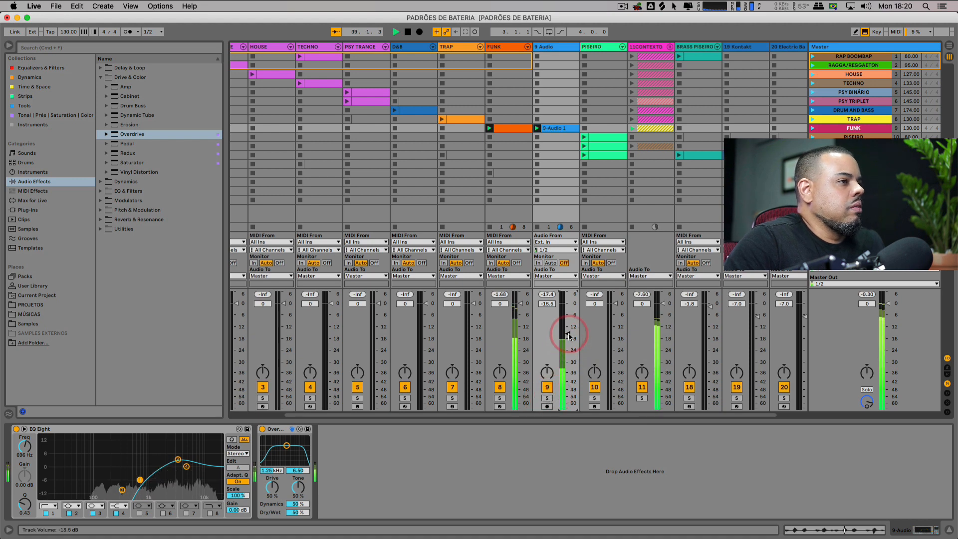
left_click(560, 129)
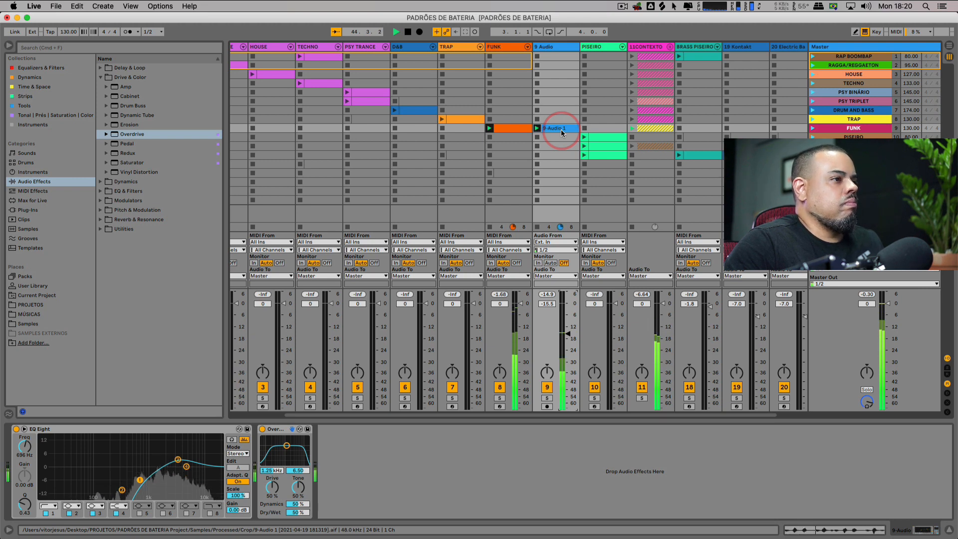
key("space")
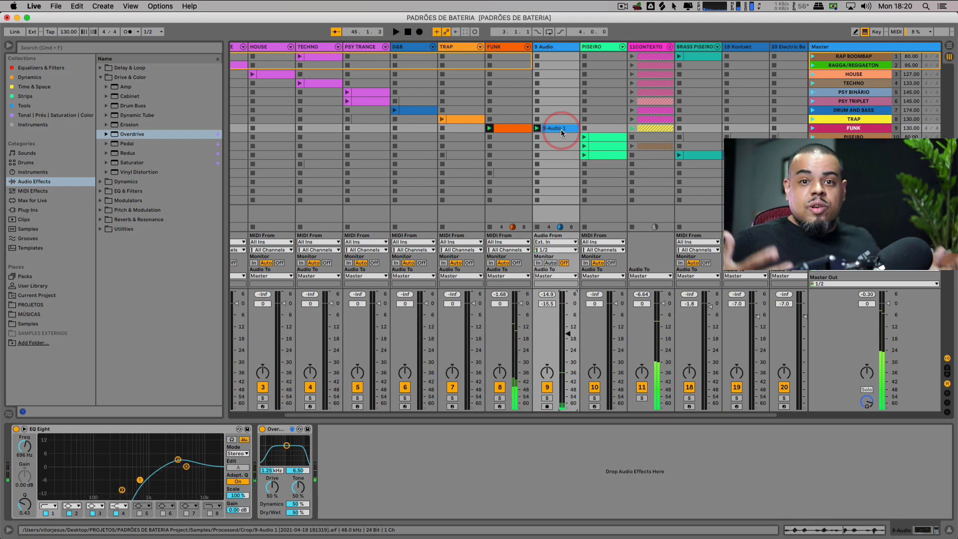
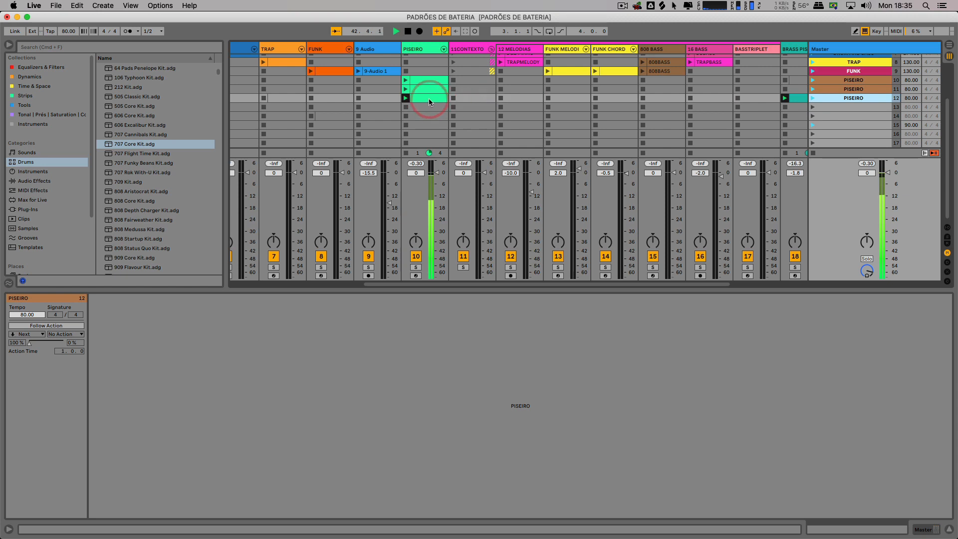
- Open the Piseiro clip in scene 12, audition its CAIXA sound and select the Piseiro clips in scenes 10 to 12
left_click(429, 98)
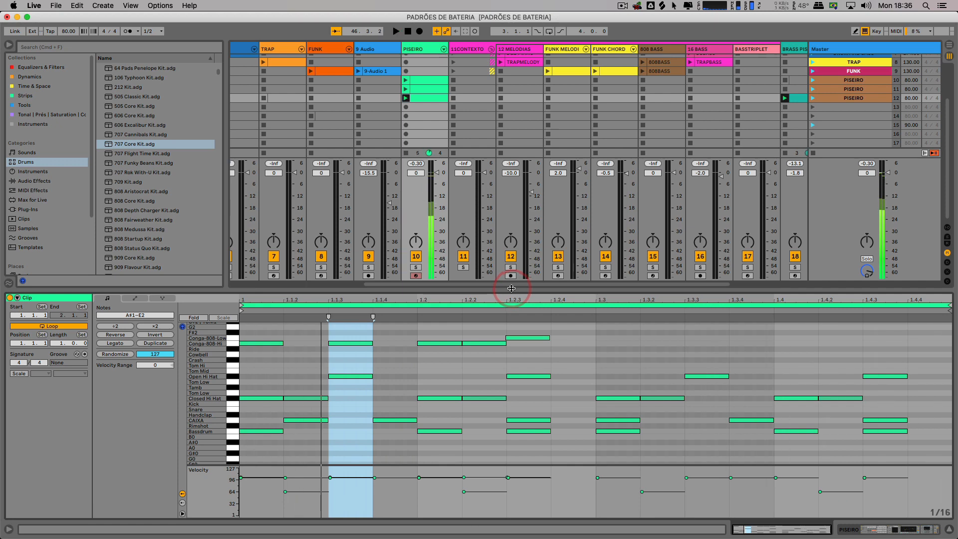
left_click_drag(512, 289, 513, 353)
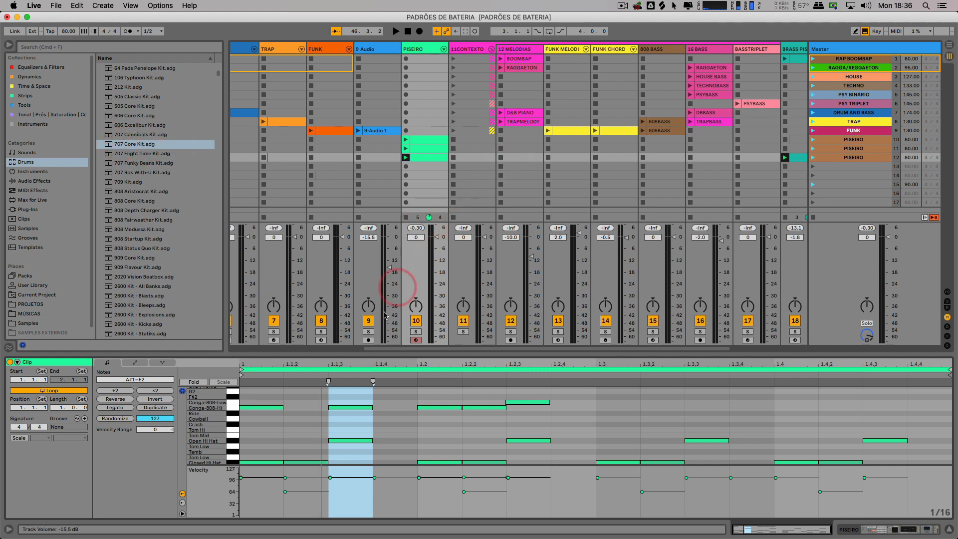
scroll(243, 436, "down", 3)
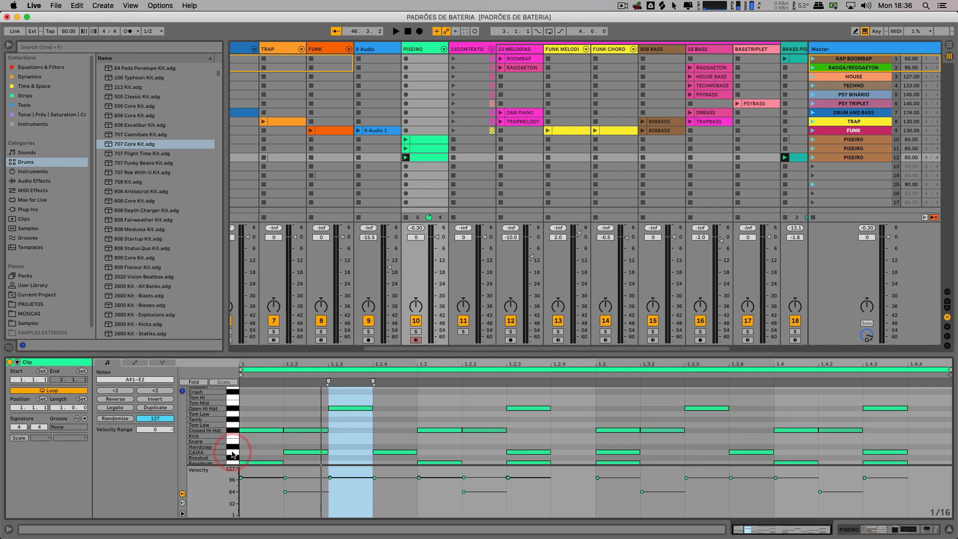
left_click(233, 455)
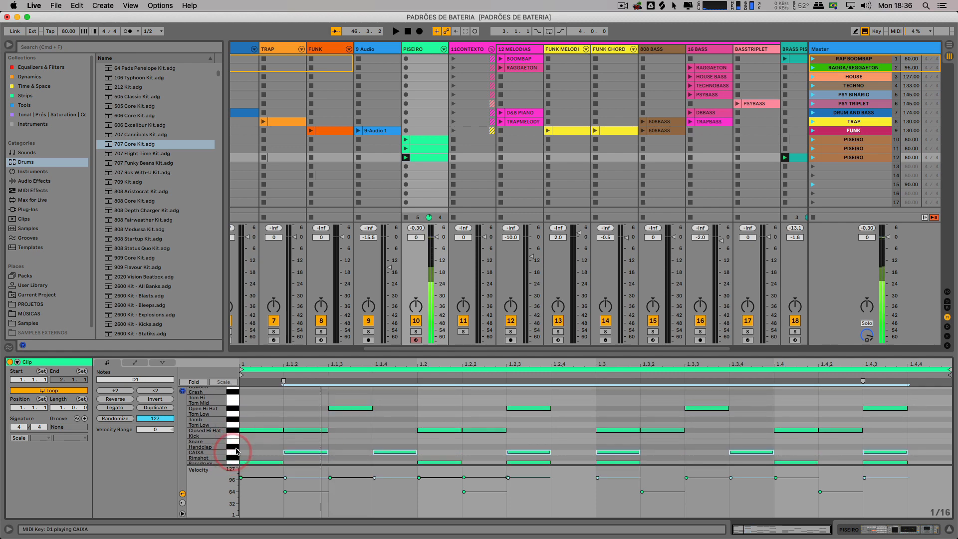
left_click(433, 139)
left_click(430, 155)
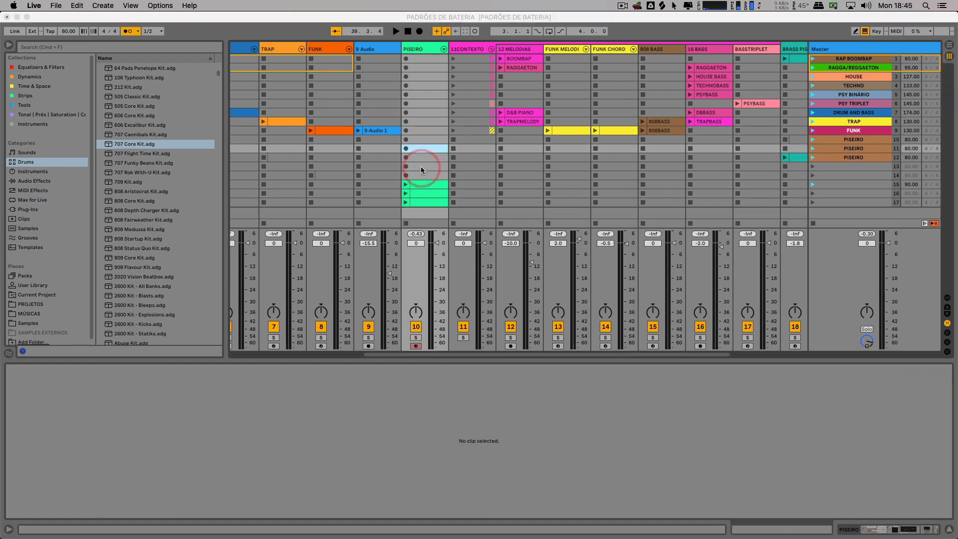
- Create an empty MIDI clip on the PISEIRO track in scene 11 and enlarge its note editor
left_click(425, 148)
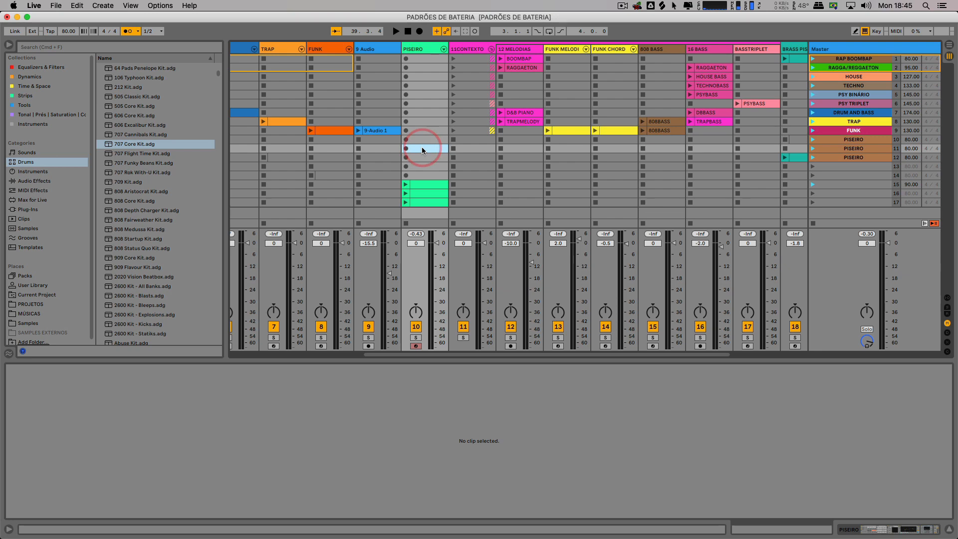
double_click(422, 150)
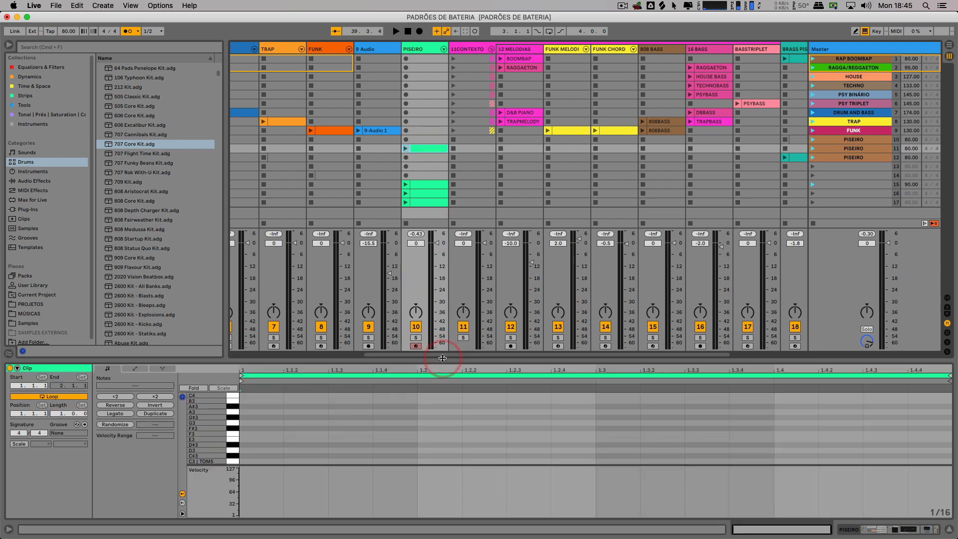
left_click_drag(439, 360, 444, 206)
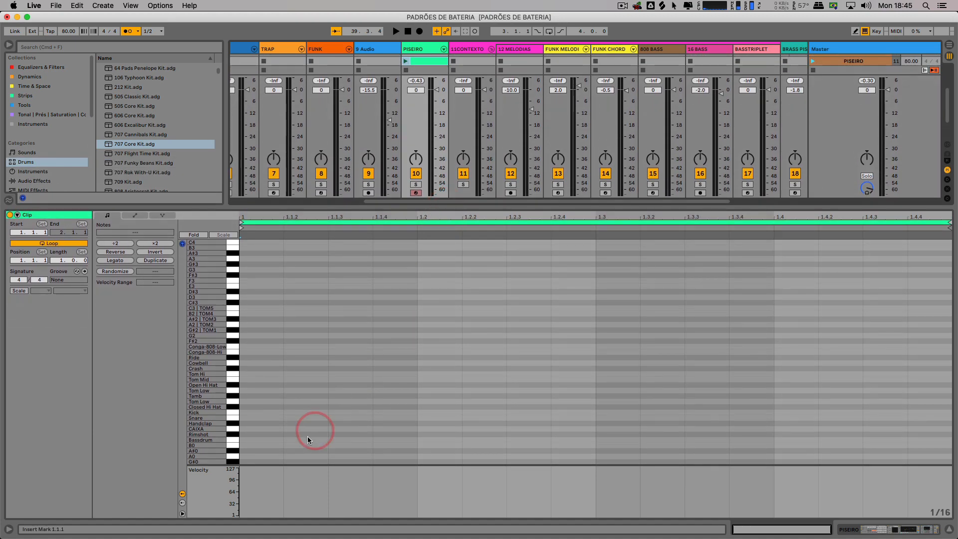
- Play the new Piseiro clip and add Bassdrum sixteenth notes at 1.1, 1.2, 1.2.3, 1.3, 1.4 and 1.4.3
left_click(237, 443)
double_click(254, 439)
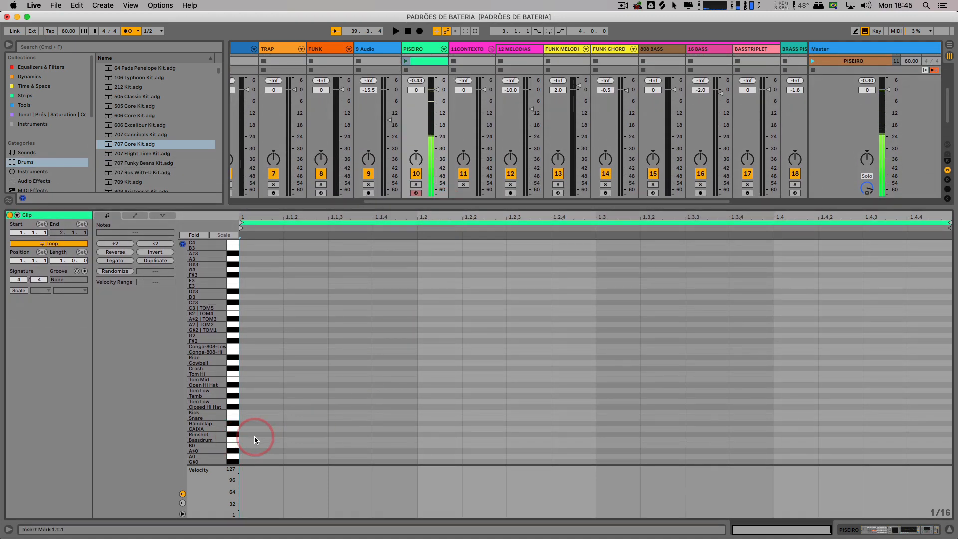
left_click(406, 61)
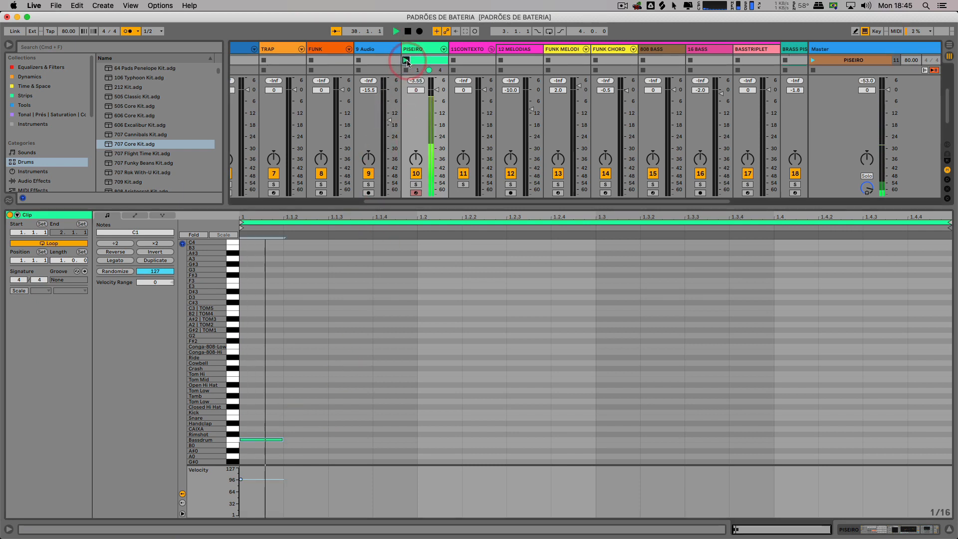
double_click(436, 439)
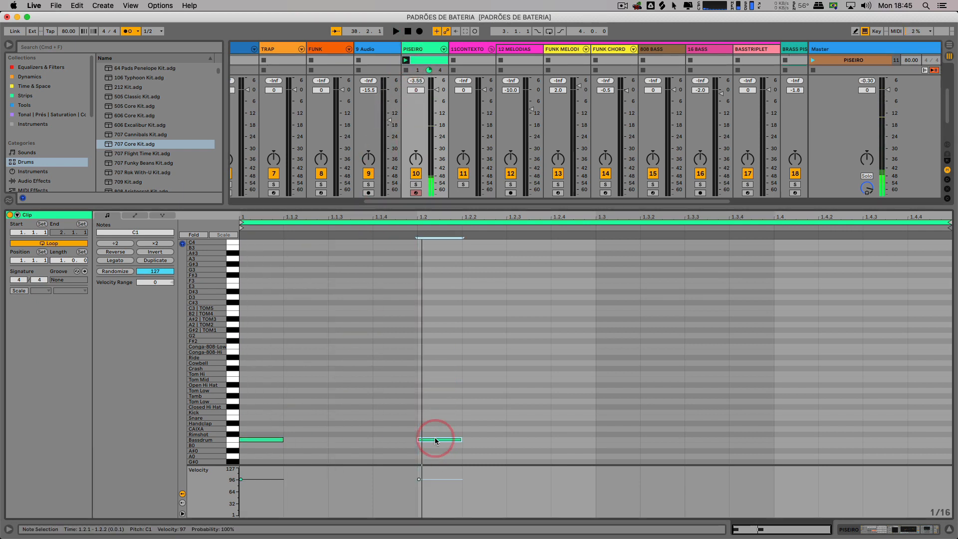
double_click(533, 439)
double_click(607, 440)
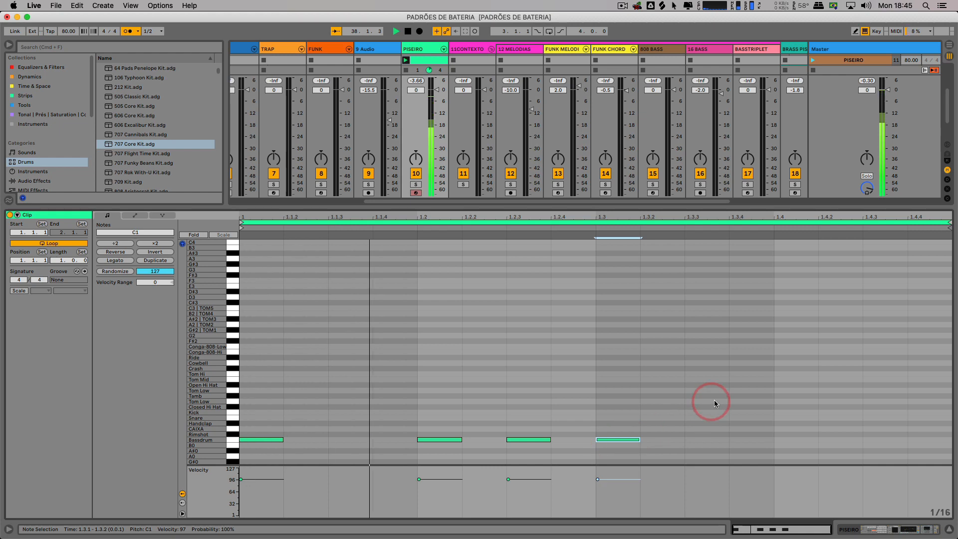
double_click(796, 439)
double_click(871, 439)
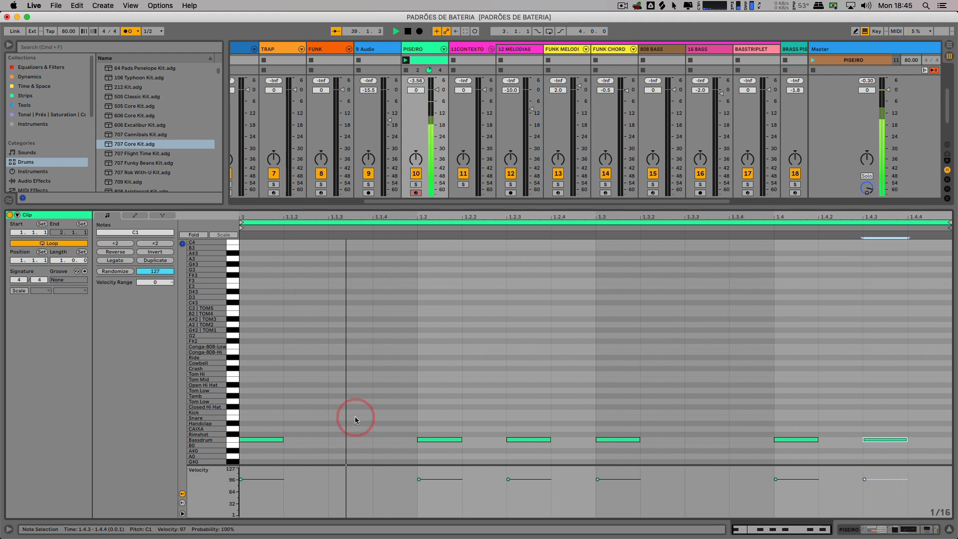
- Audition the hi-hat sound and add Open Hi Hat notes at 1.1.3, 1.2.3, 1.3.3 and 1.4.3
left_click(233, 411)
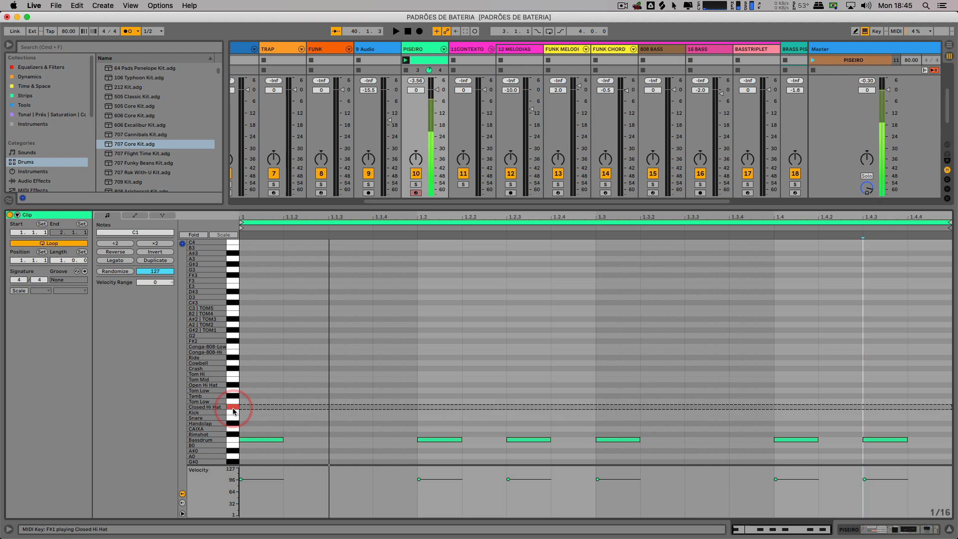
left_click(259, 408)
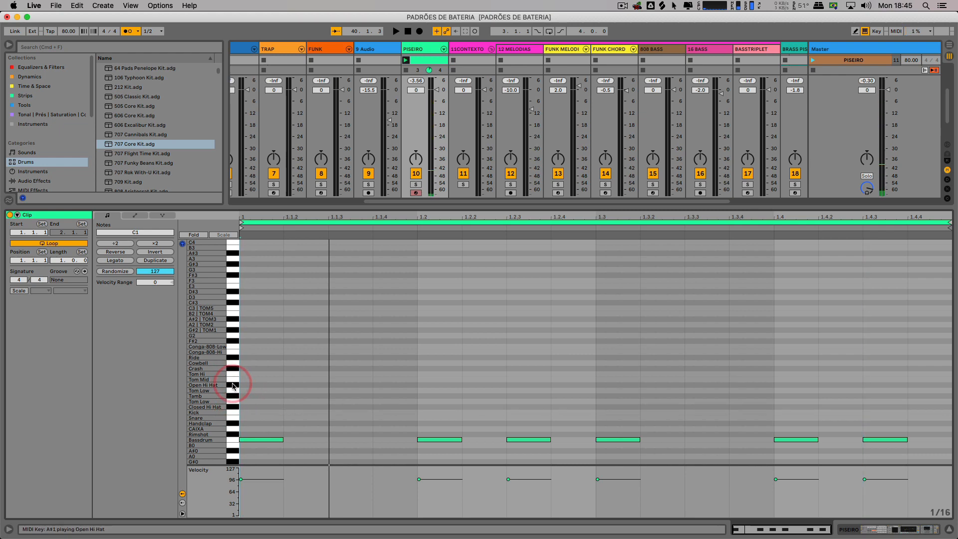
double_click(338, 385)
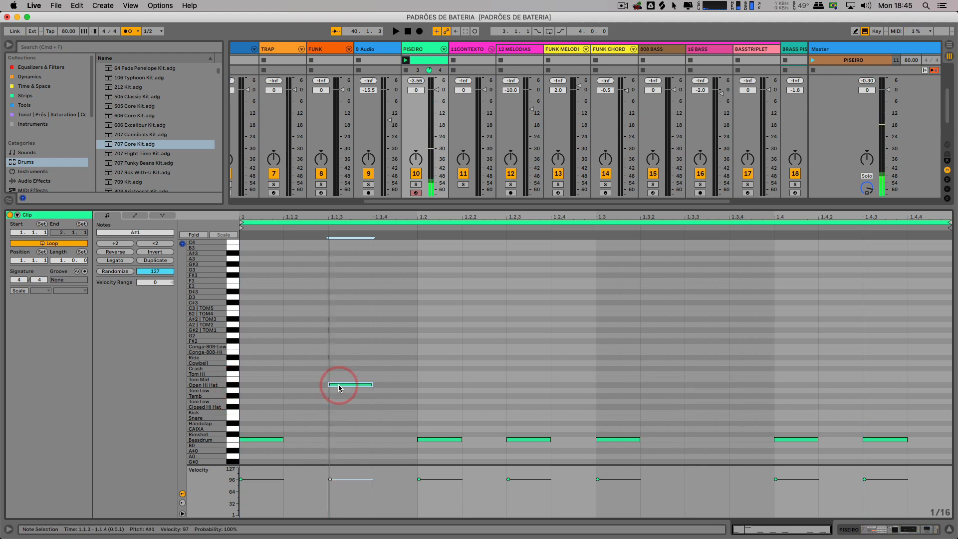
double_click(529, 385)
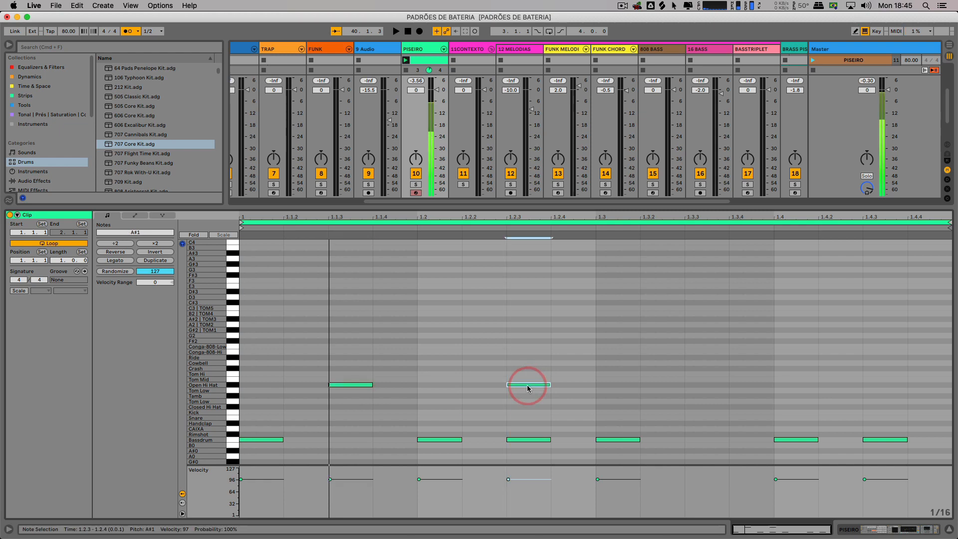
double_click(709, 385)
double_click(877, 384)
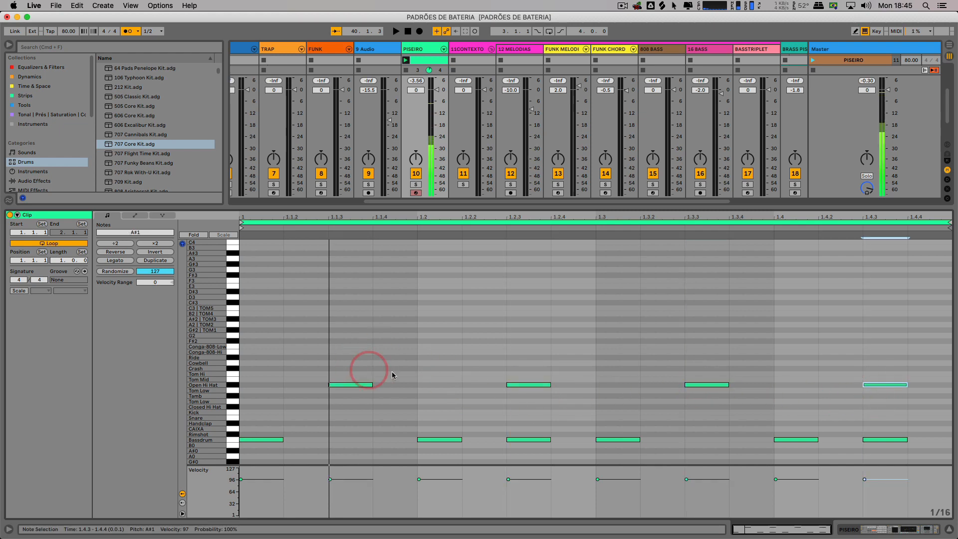
- Play back the bass drum and open hi-hat pattern, stop it and turn off the metronome
key("space")
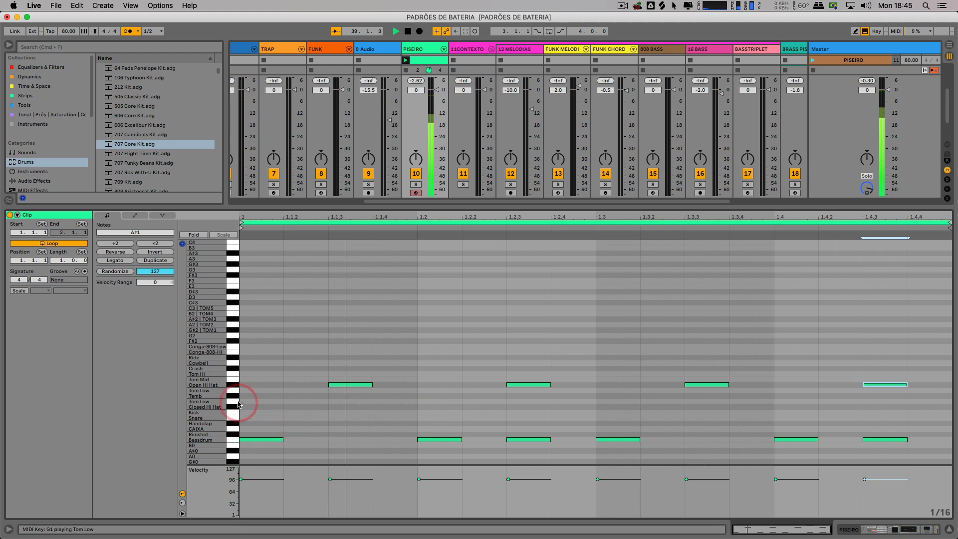
key("space")
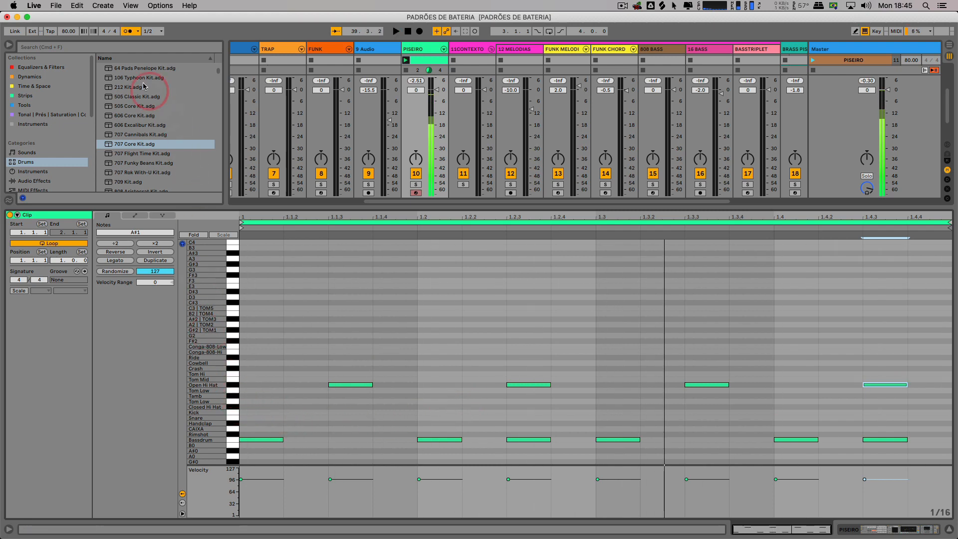
left_click(127, 32)
- Audition both hi-hats and add Closed Hi Hat notes at 1.1, 1.1.2, 1.2 and 1.2.2
left_click(237, 385)
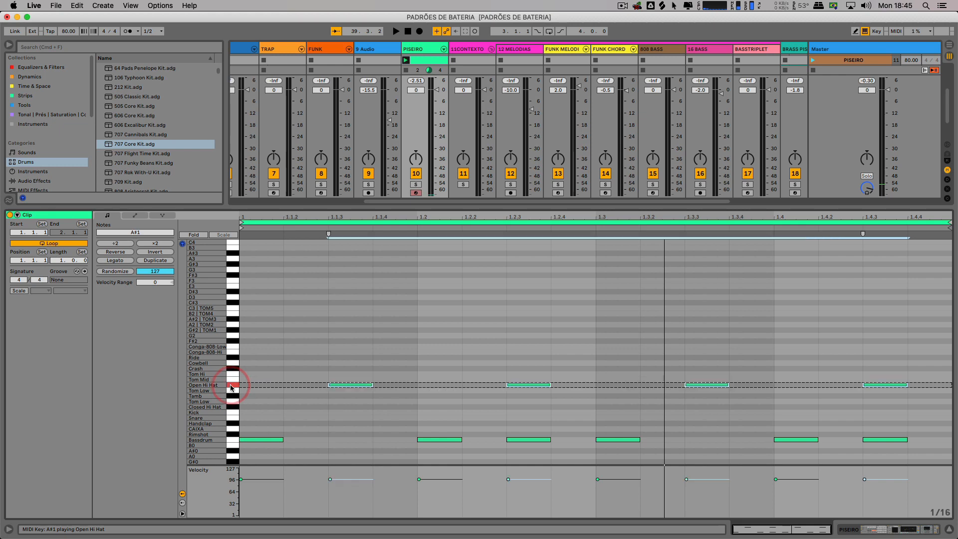
left_click(236, 408)
double_click(257, 407)
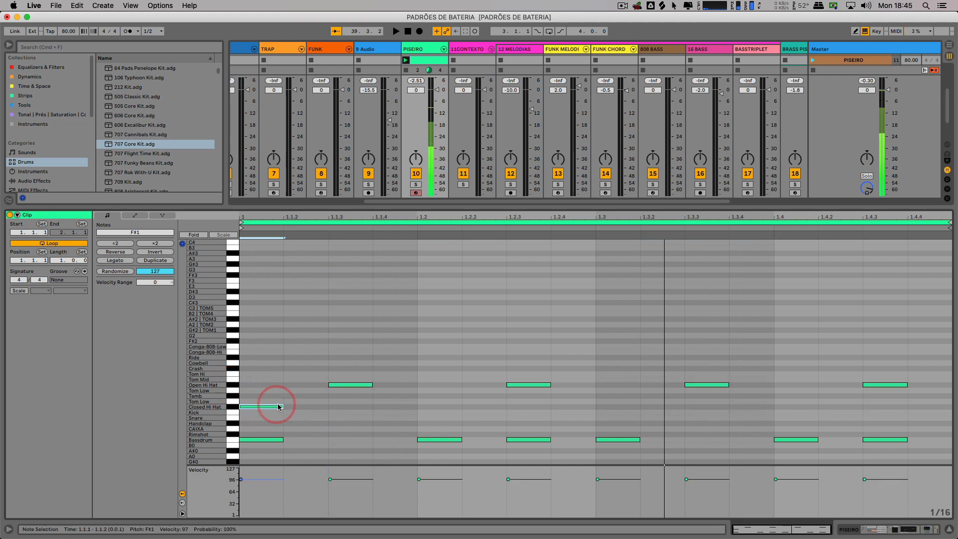
double_click(304, 407)
left_click(350, 385)
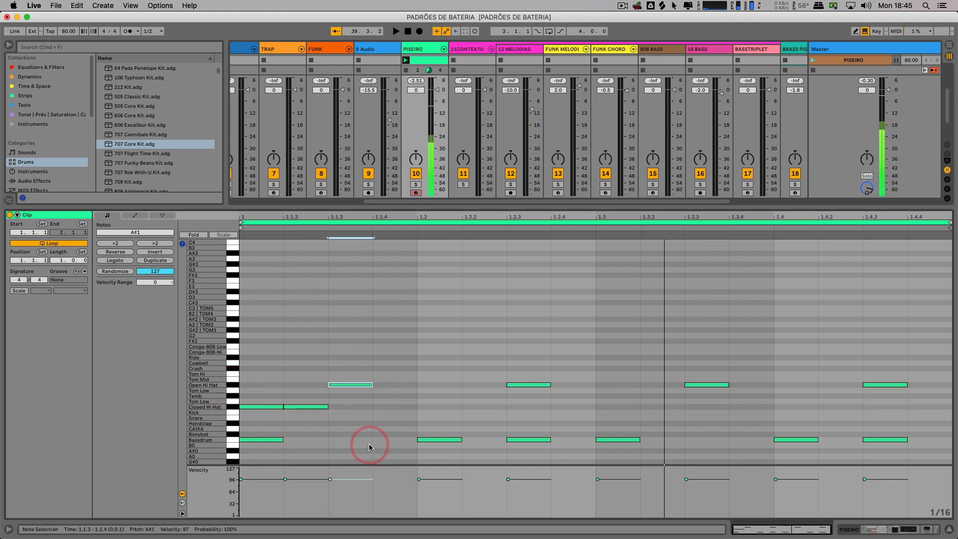
double_click(431, 407)
double_click(492, 407)
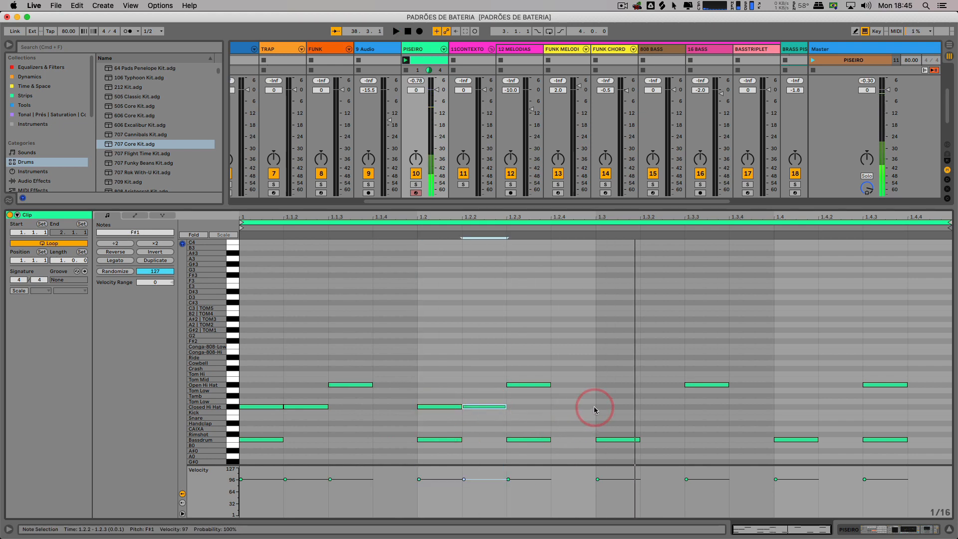
- Duplicate the beat 2 pair of Closed Hi Hat notes onto beats 3 and 4 and play the pattern
left_click_drag(594, 408, 474, 406)
key("super+d")
key("super+d")
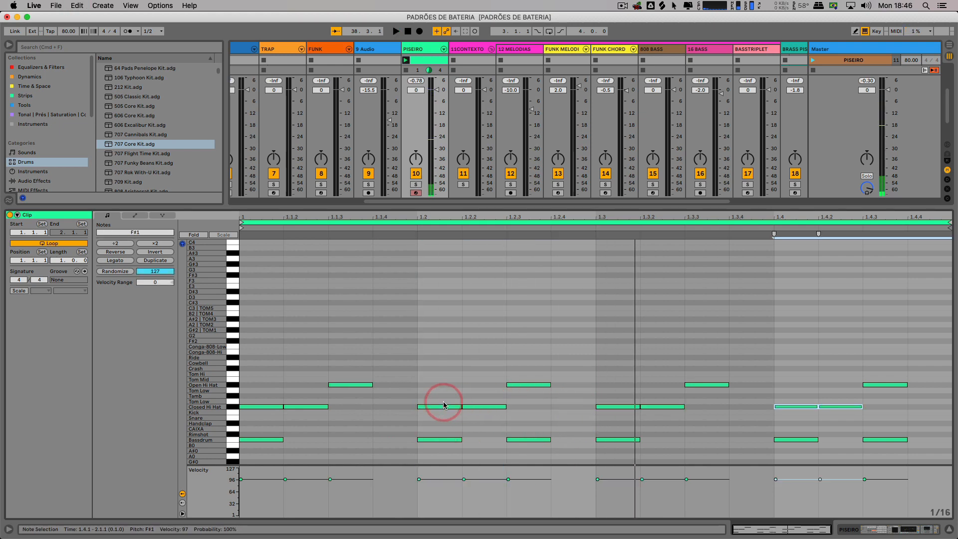
key("space")
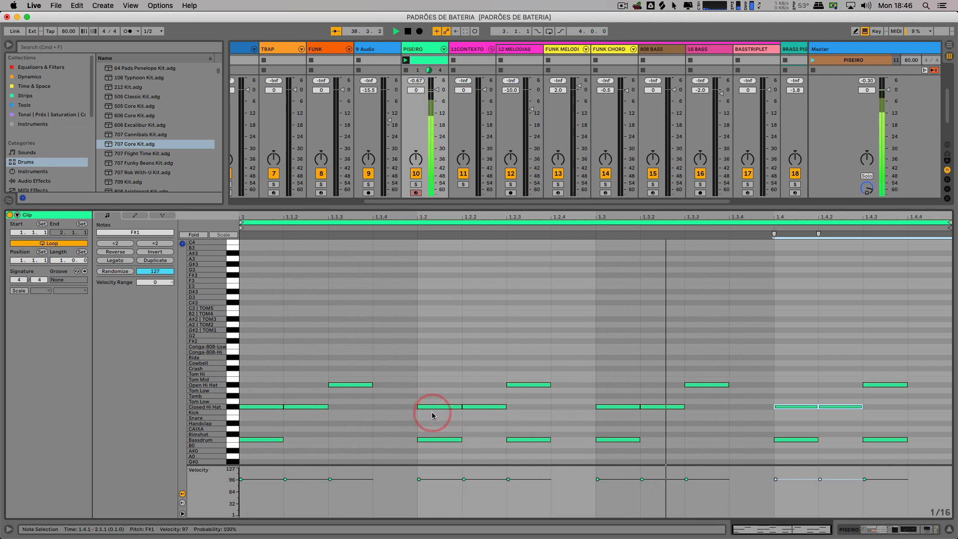
- Audition the CAIXA sound and add its notes at 1.1.2, 1.1.4, 1.2.3, 1.3, 1.3.4 and 1.4.3 during playback
left_click(228, 432)
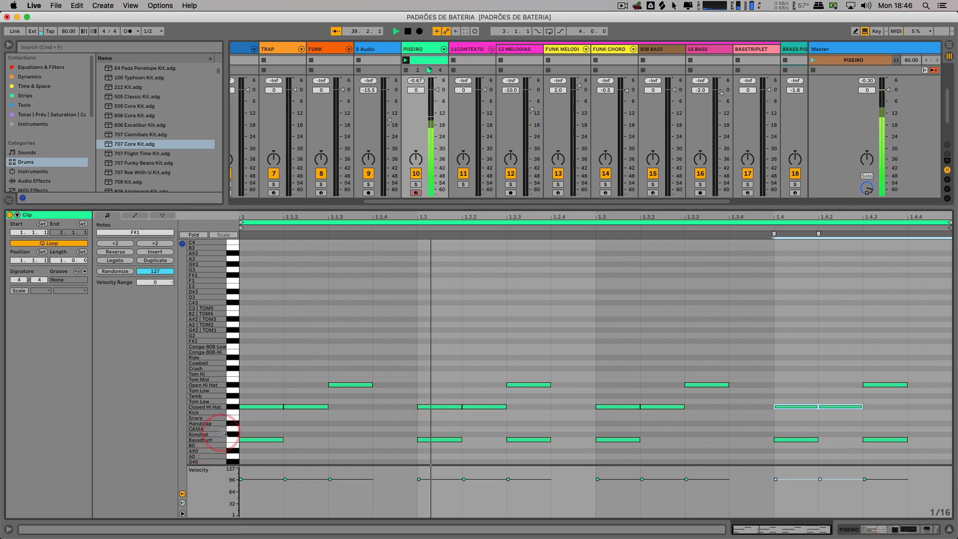
key("space")
left_click(230, 431)
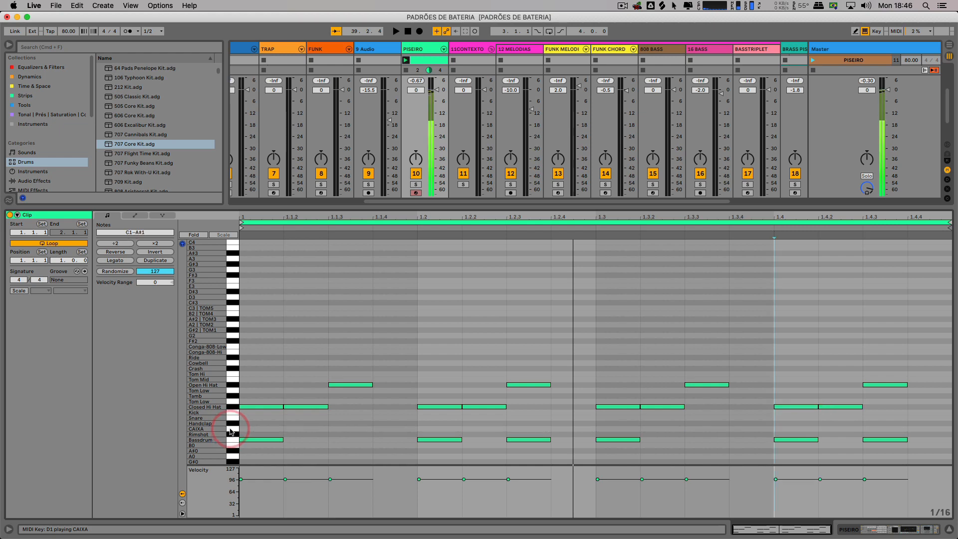
key("space")
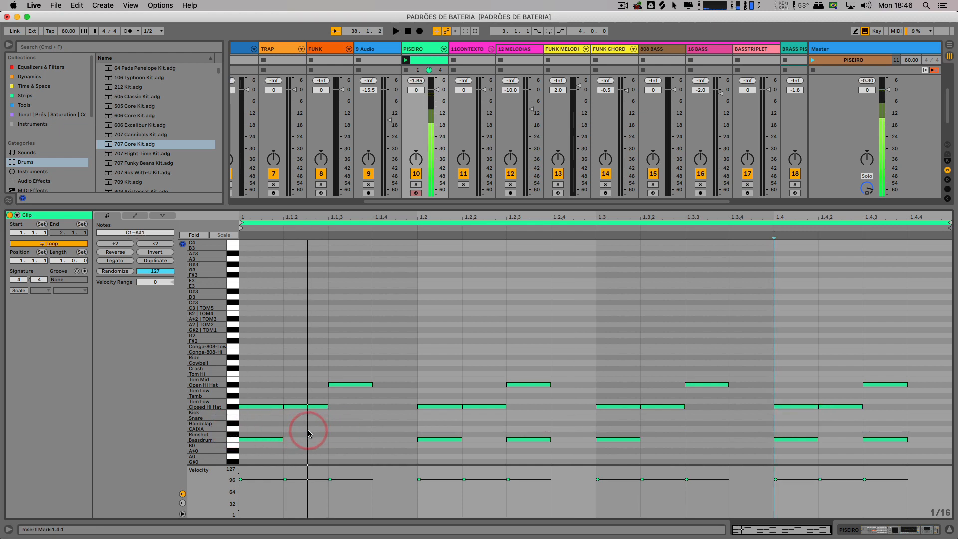
left_click(307, 429)
left_click(395, 430)
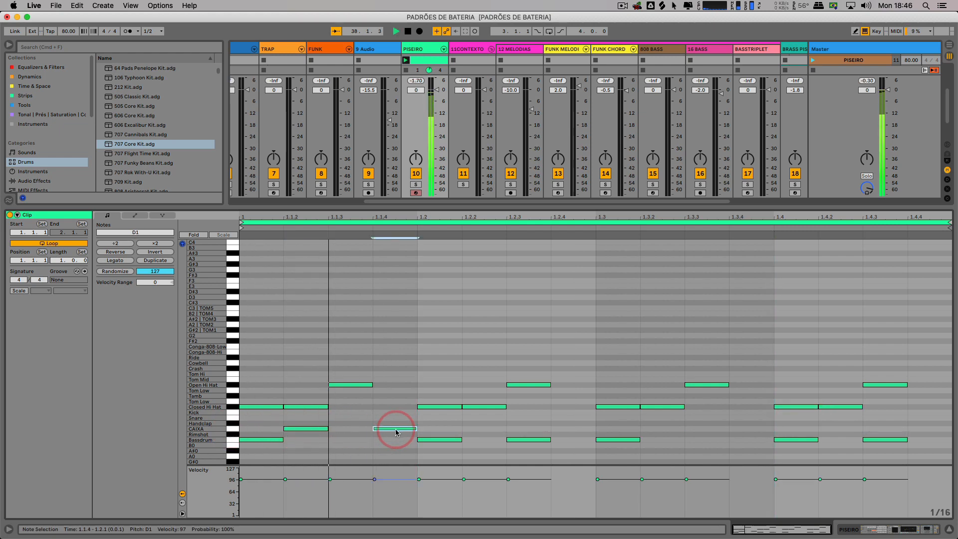
left_click(460, 430)
left_click(517, 429)
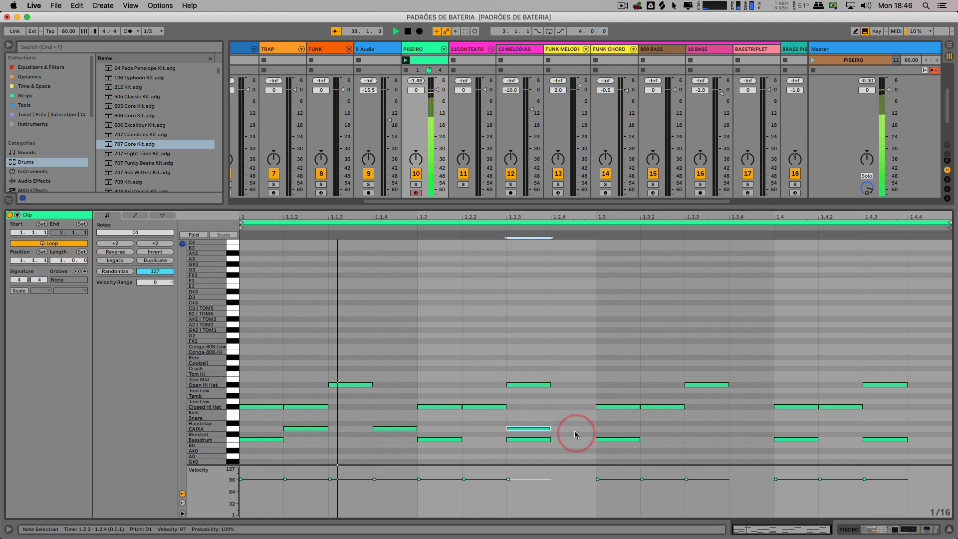
left_click(626, 429)
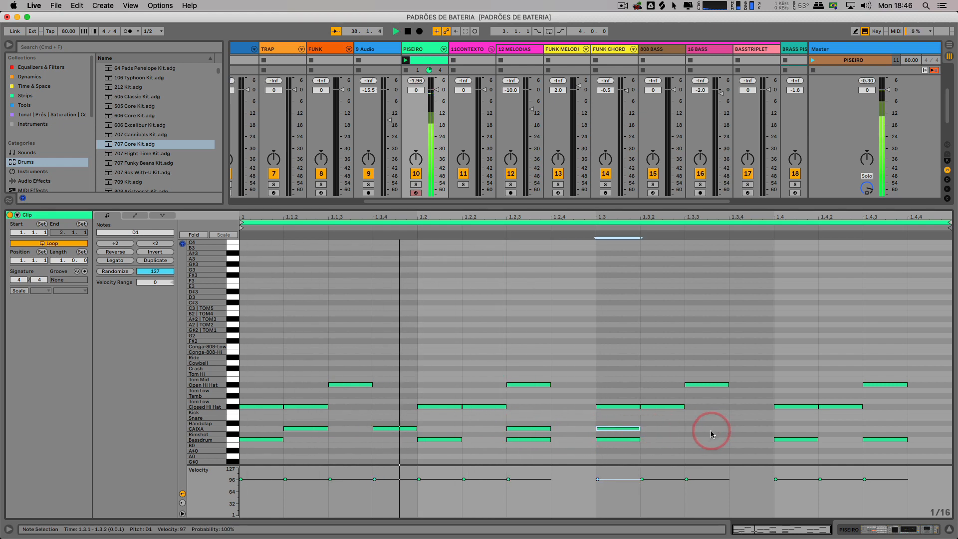
left_click(737, 429)
left_click(843, 430)
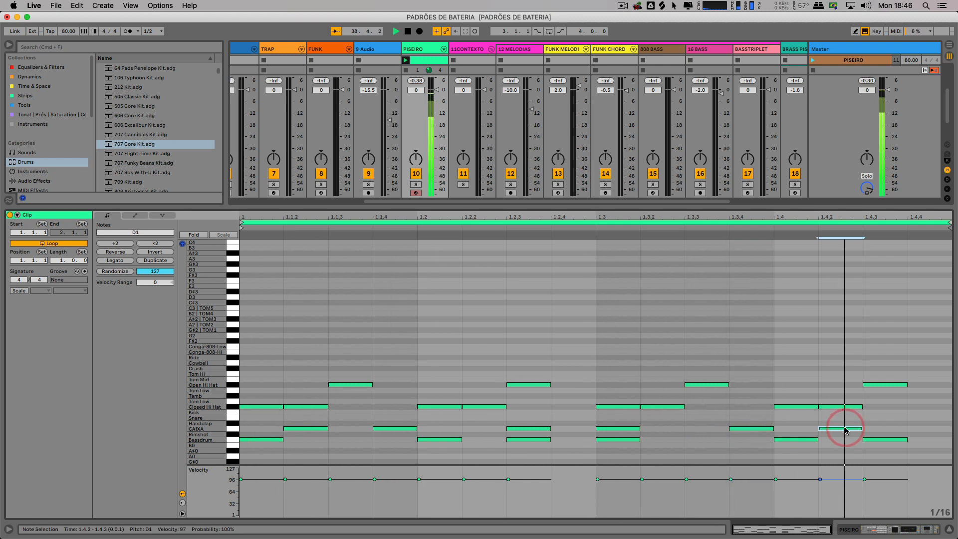
left_click_drag(846, 430, 885, 430)
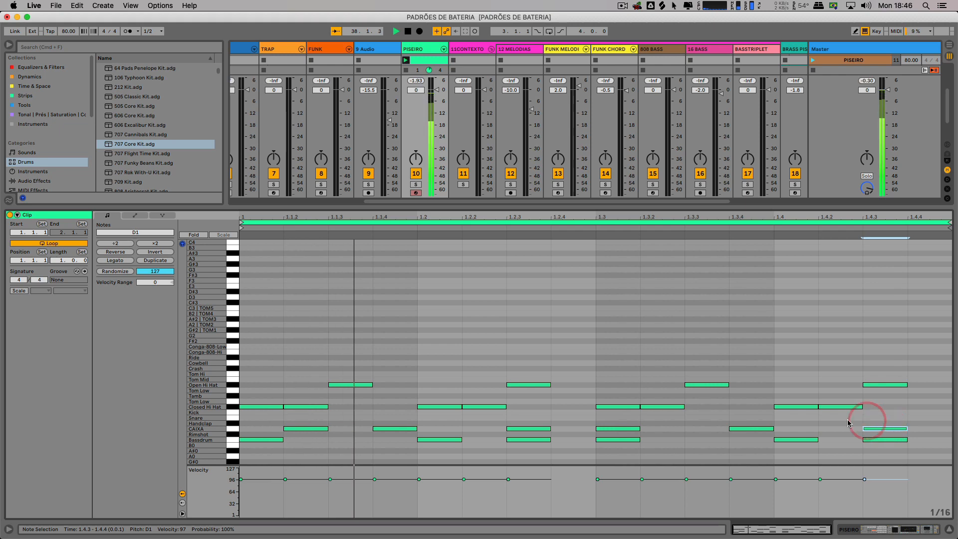
- Audition the Cowbell and conga sounds, add Conga-808-Hi notes at 1.1 and 1.1.3, and play the pattern
left_click(234, 343)
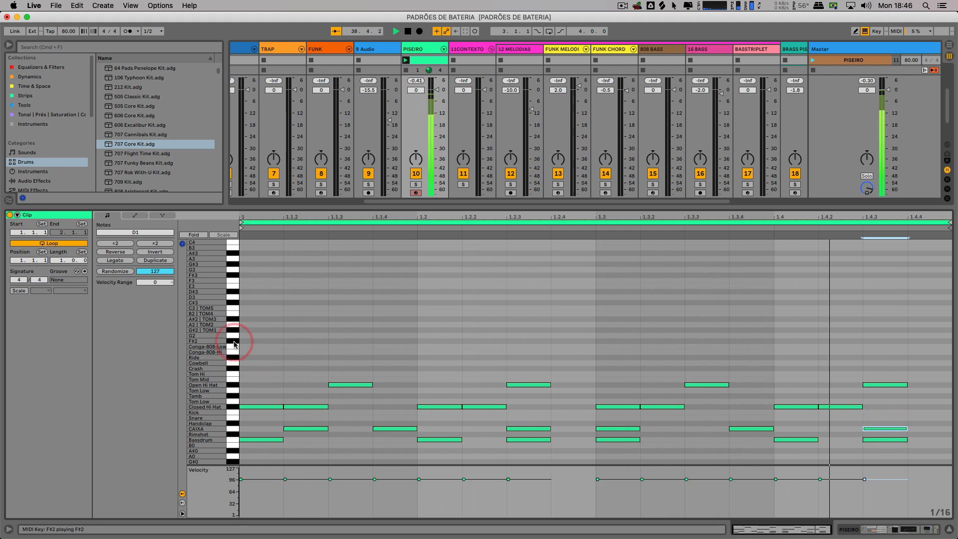
left_click(233, 364)
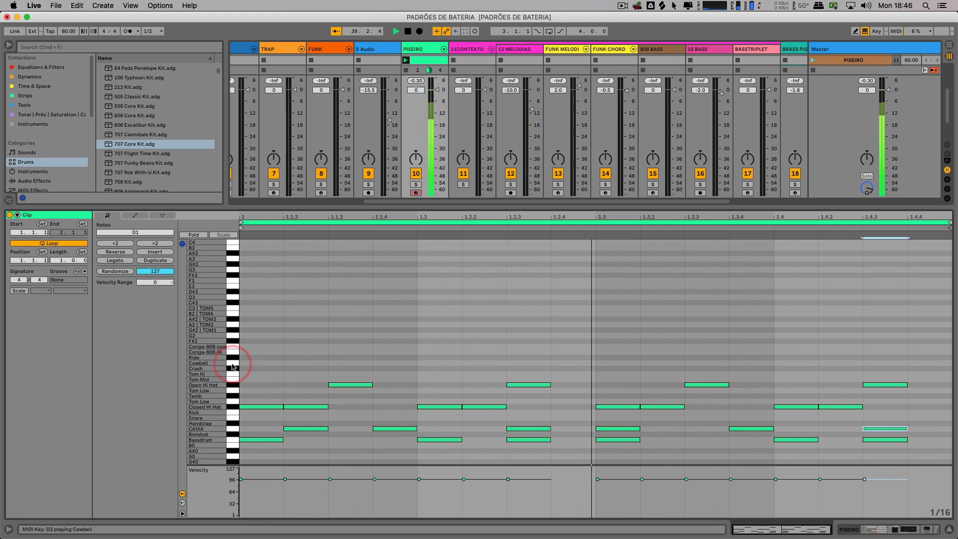
key("space")
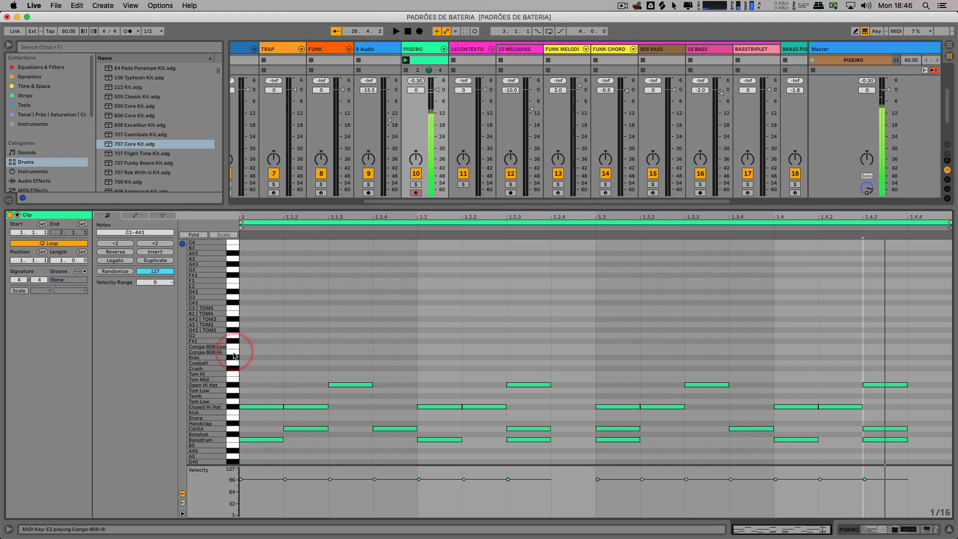
left_click(234, 353)
left_click(233, 347)
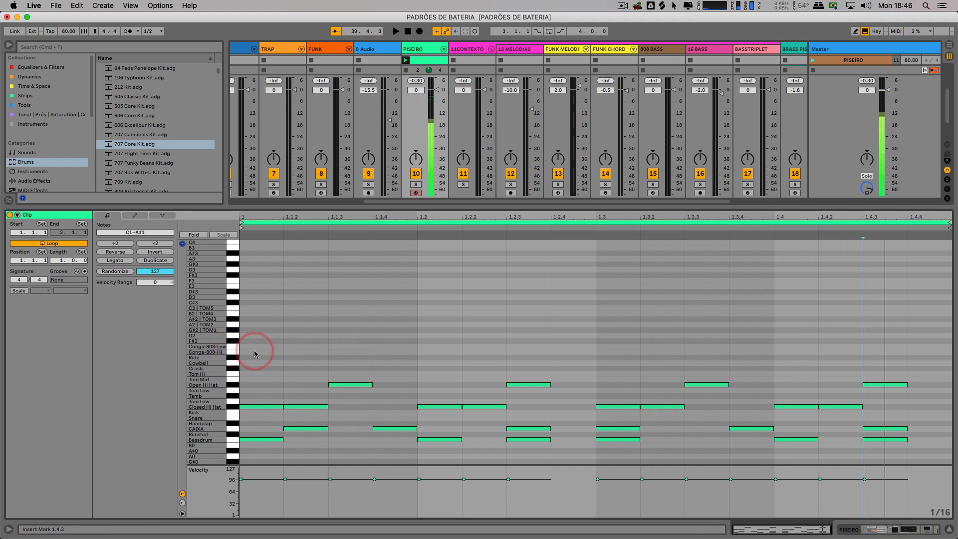
left_click(255, 353)
left_click(345, 353)
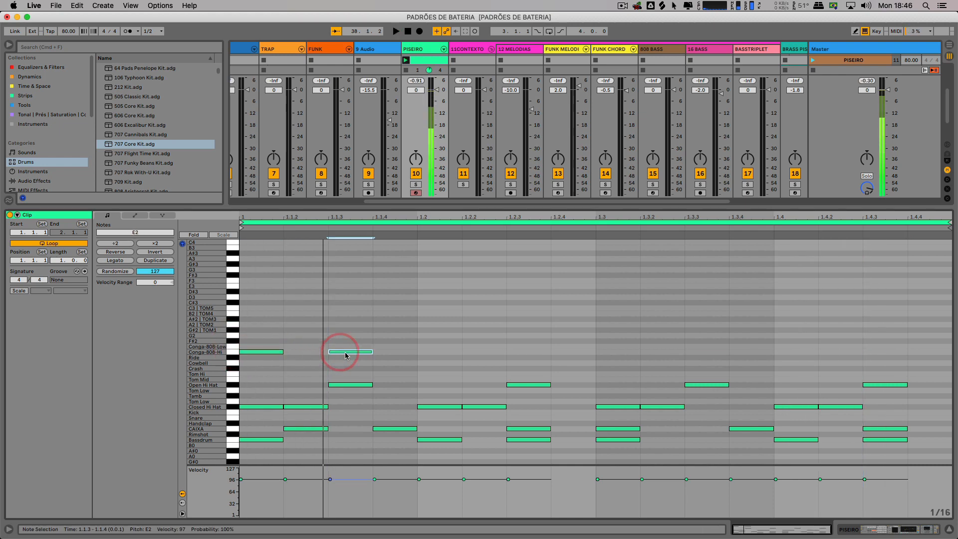
key("space")
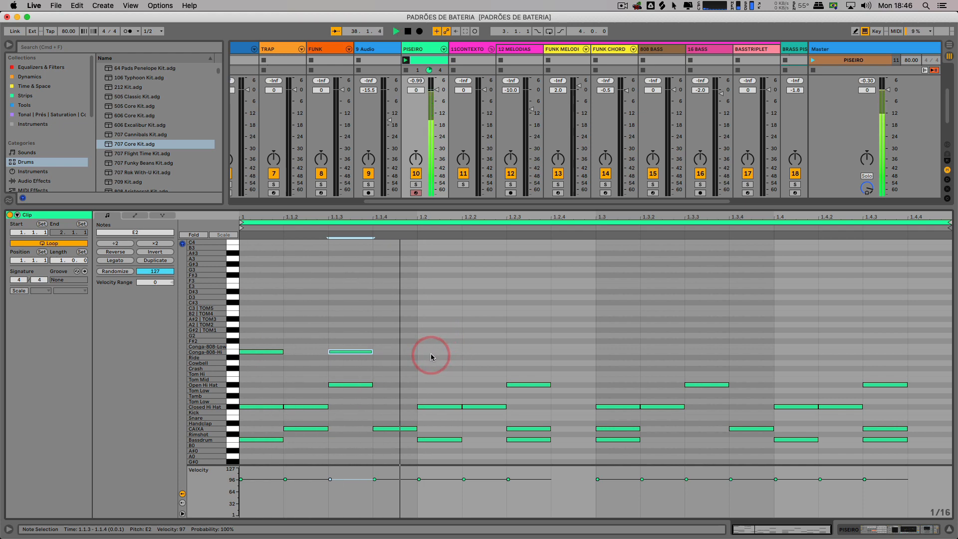
- Add two consecutive Conga-808-Low notes, check them in playback and shift them to 1.2 and 1.2.2
left_click(472, 348)
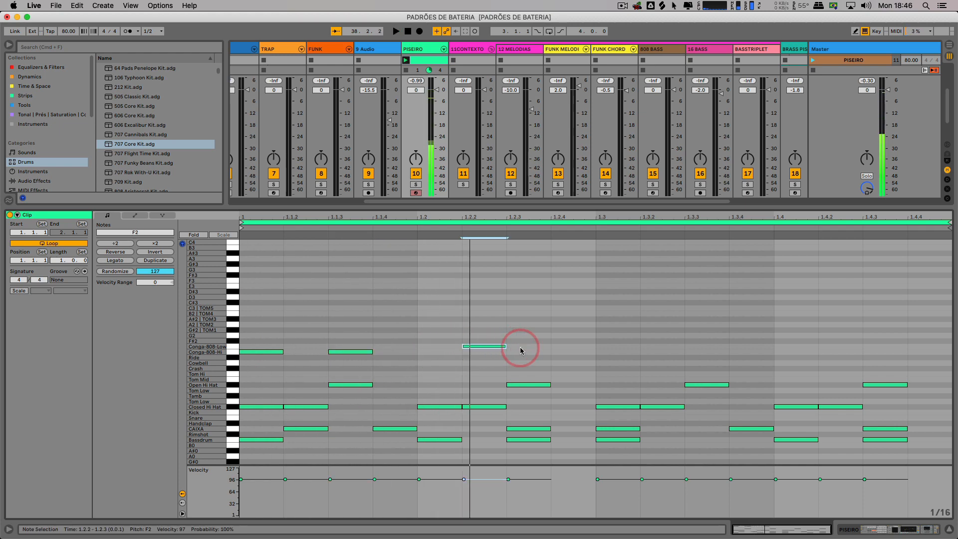
left_click(520, 350)
double_click(520, 347)
key("space")
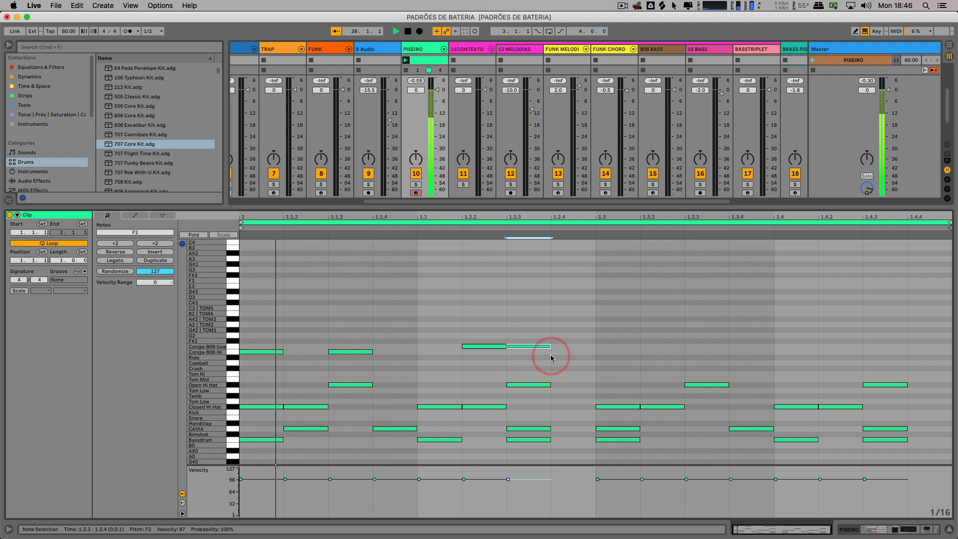
key("space")
left_click_drag(471, 329, 446, 347)
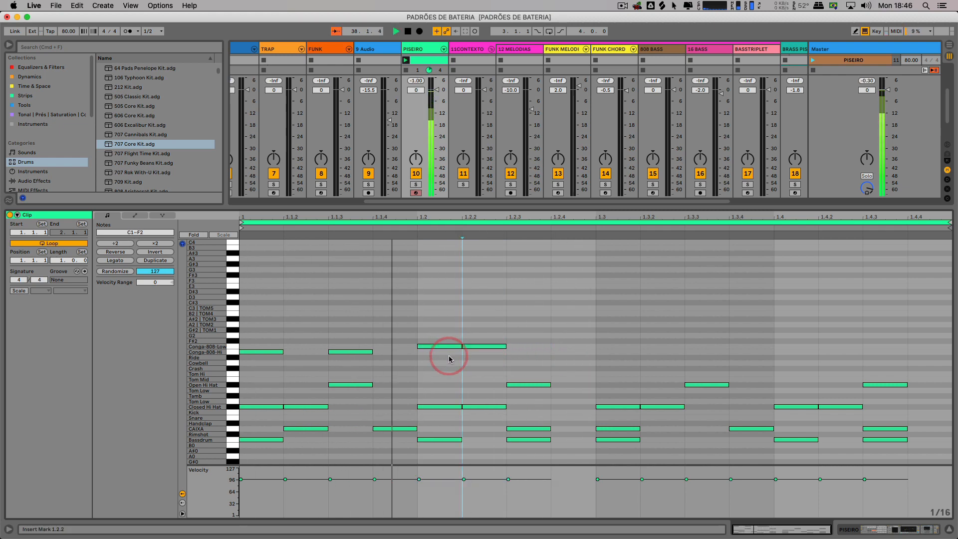
- Add Conga-808-Low notes at 1.2.3, 1.4.3 and 1.4.4 and Conga-808-Hi notes at 1.3 and 1.3.4
left_click(535, 349)
double_click(536, 348)
key("space")
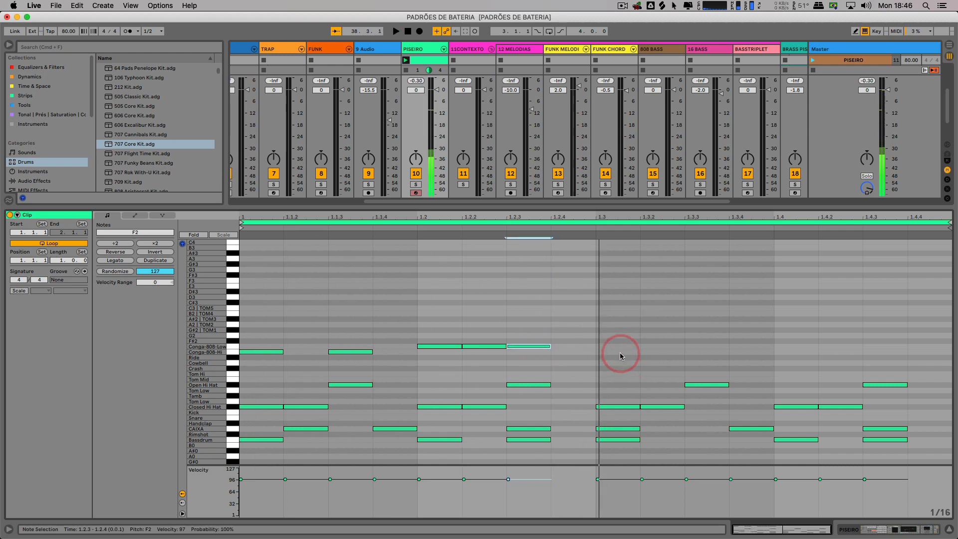
double_click(620, 352)
double_click(714, 352)
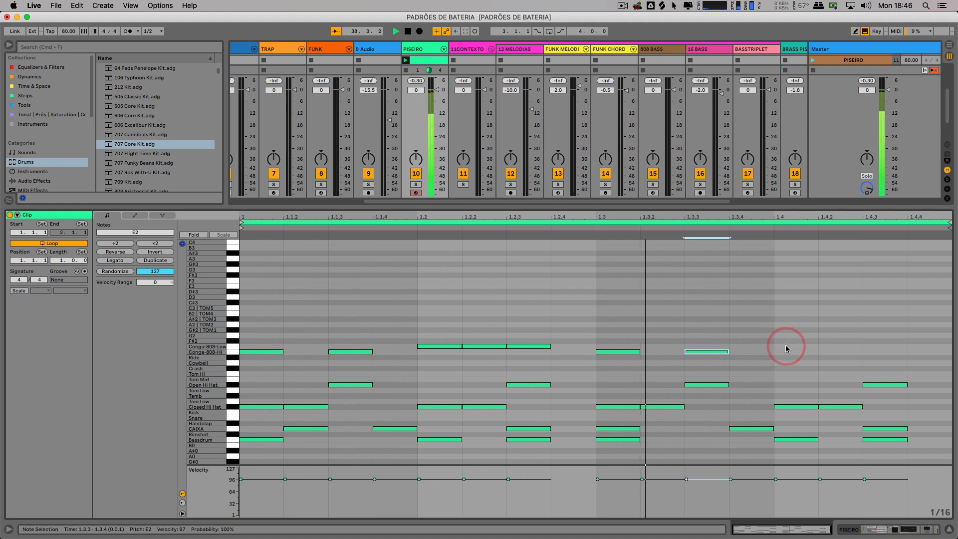
left_click_drag(711, 352, 759, 355)
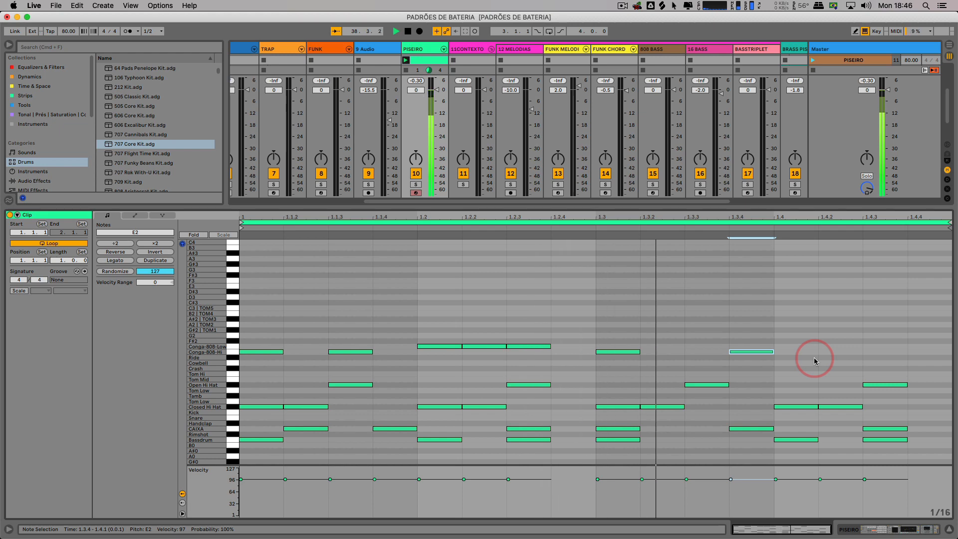
double_click(888, 346)
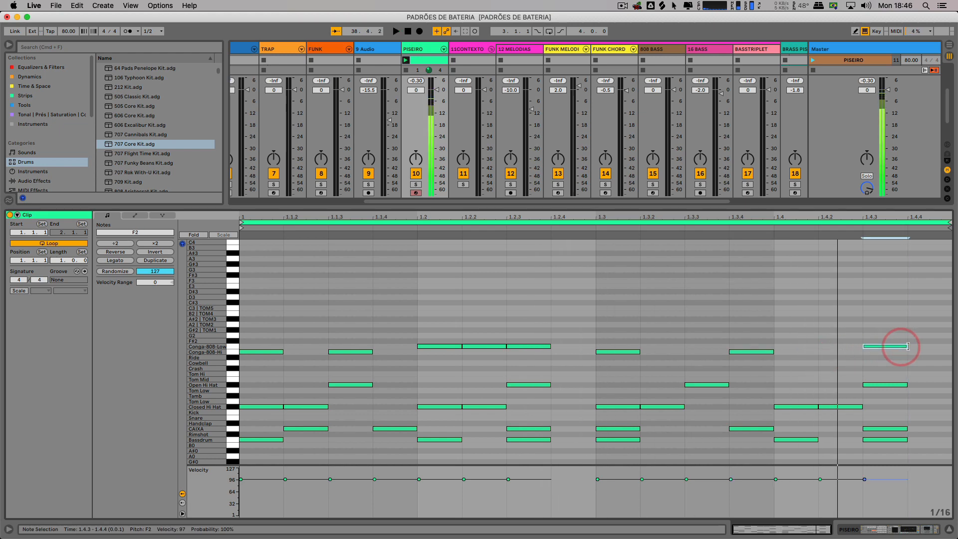
double_click(922, 346)
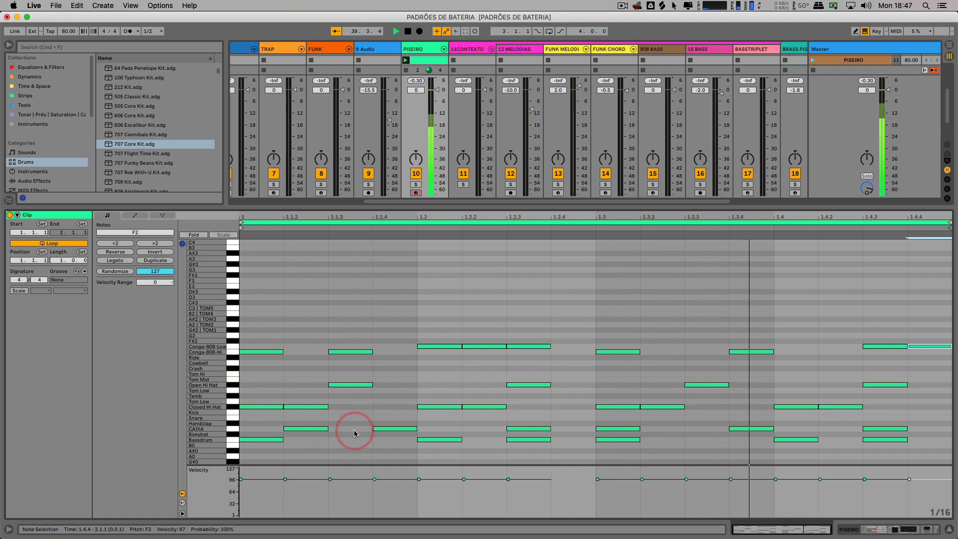
- Add a Closed Hi Hat note at 1.1.4 and a Kick note at 1.2.4
left_click(380, 410)
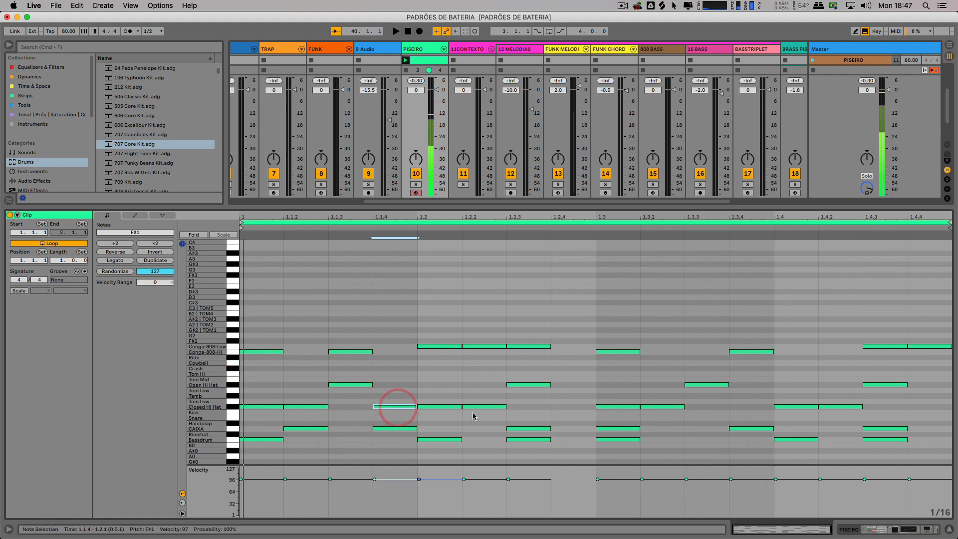
left_click(571, 412)
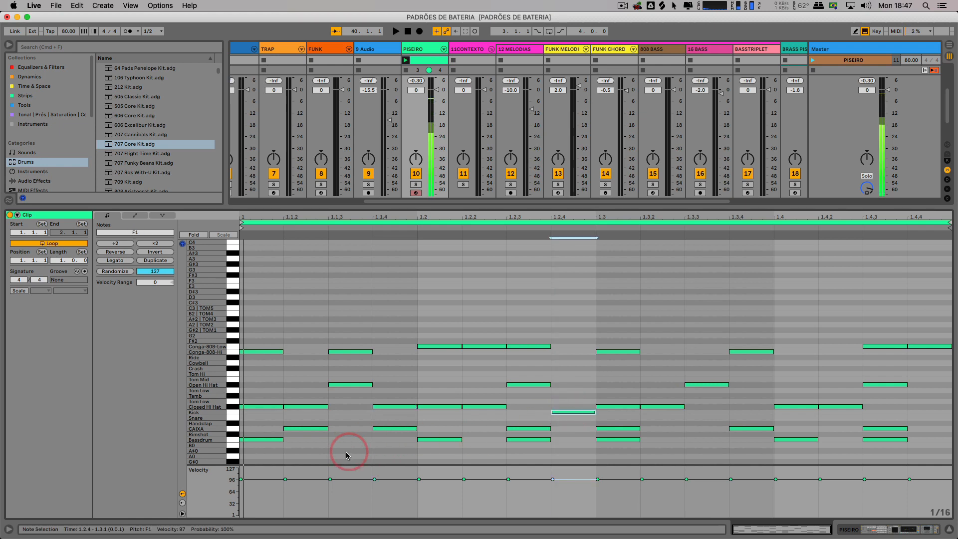
scroll(314, 402, "down", 5)
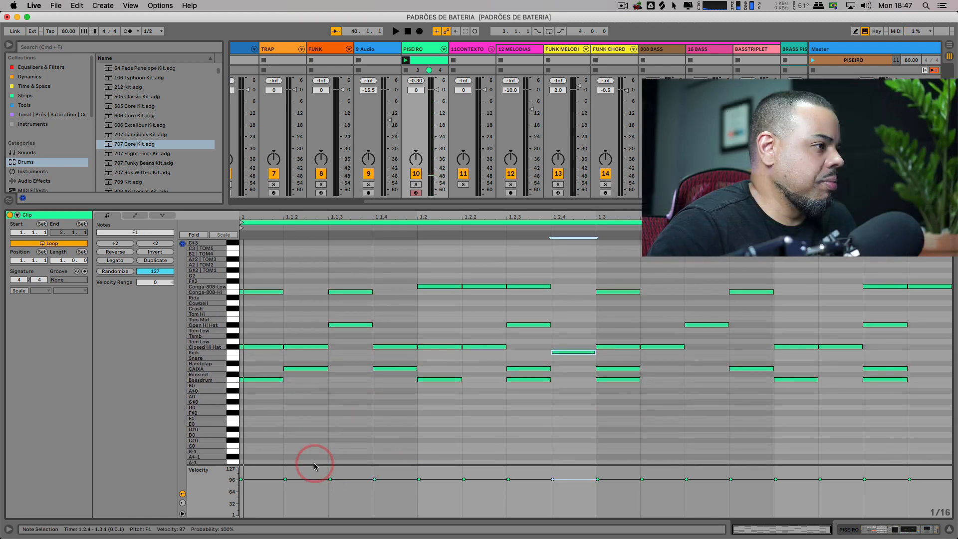
left_click(362, 349)
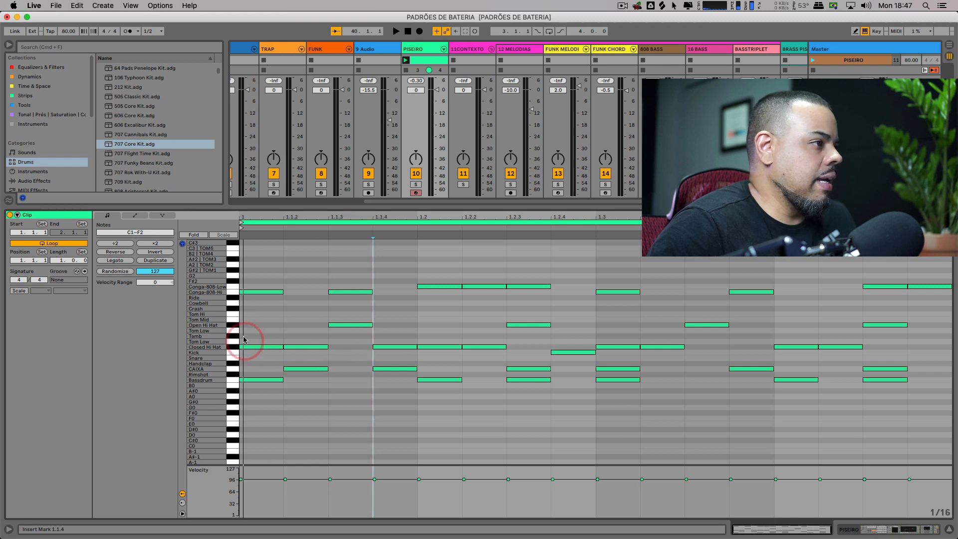
- Lower the Closed Hi Hat velocities to 61 at 1.1.1 and 70 at 1.1.4
left_click(241, 480)
left_click_drag(241, 480, 242, 493)
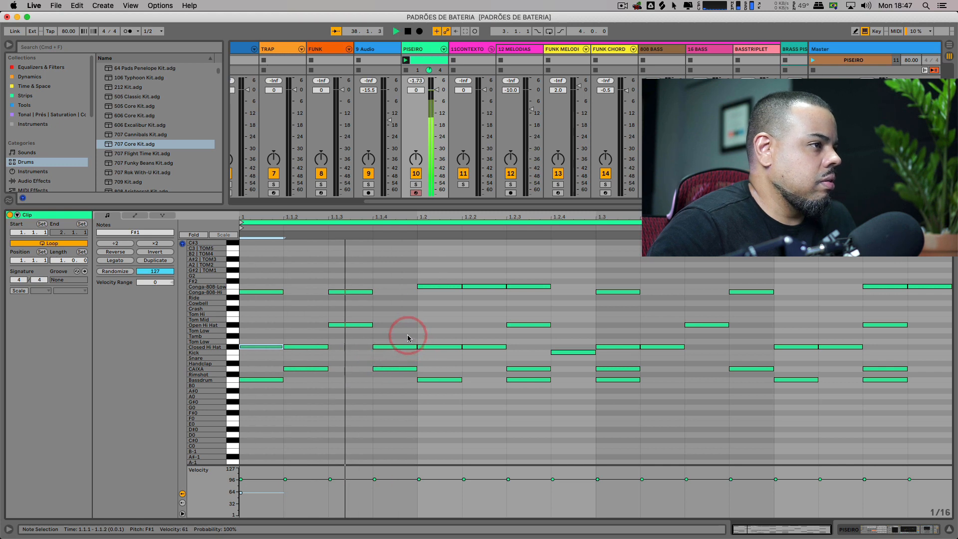
left_click(399, 346)
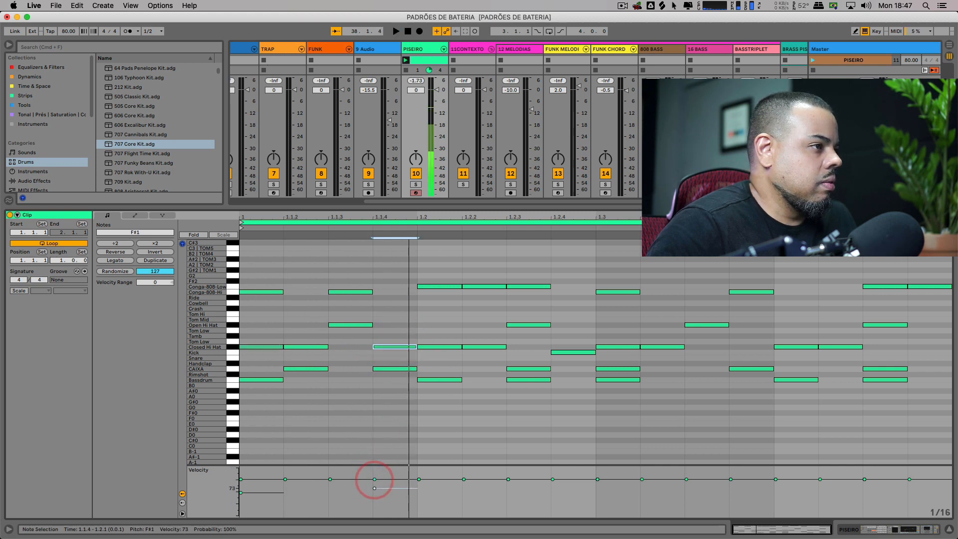
left_click_drag(374, 480, 372, 488)
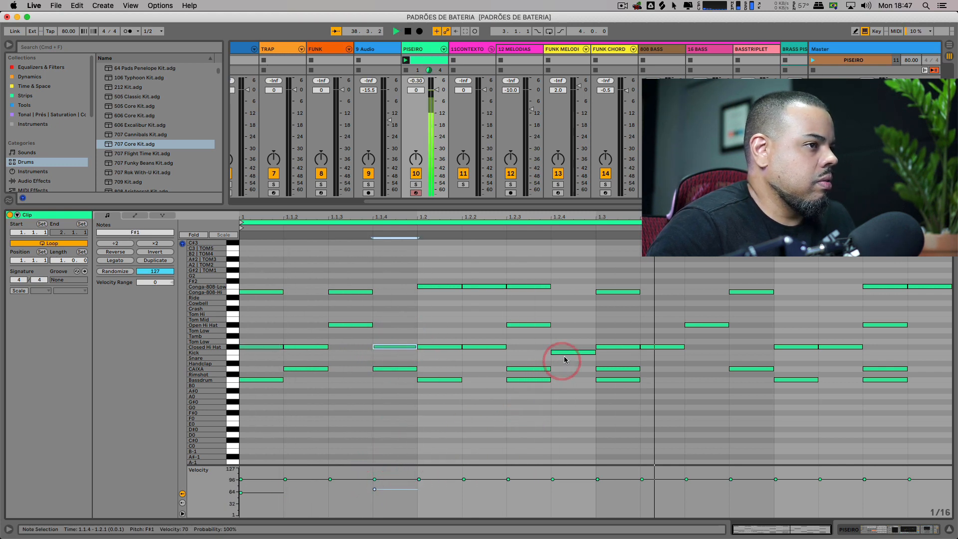
- Move the 1.2.4 Kick note to Closed Hi Hat, add another Closed Hi Hat at 1.4.4 and lower both velocities
left_click_drag(566, 359, 574, 350)
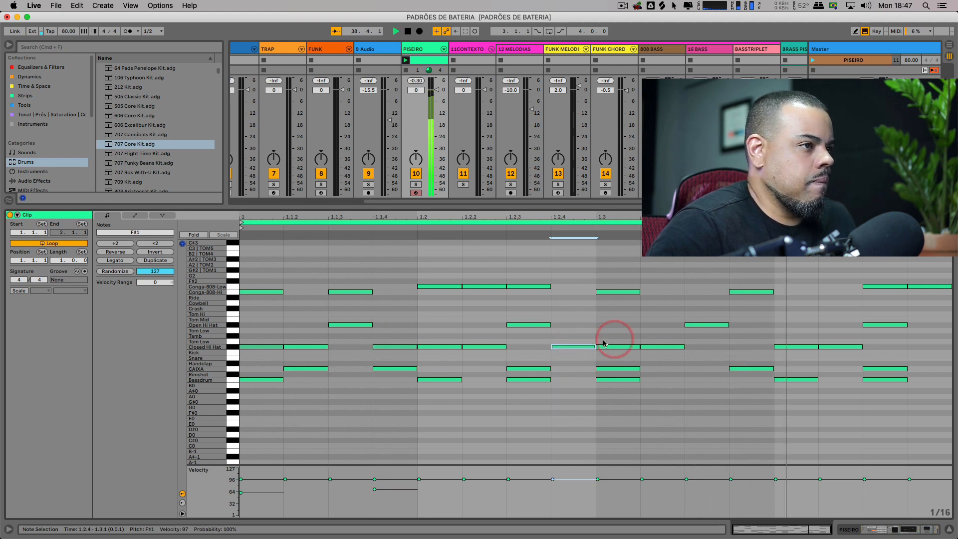
left_click_drag(553, 480, 553, 494)
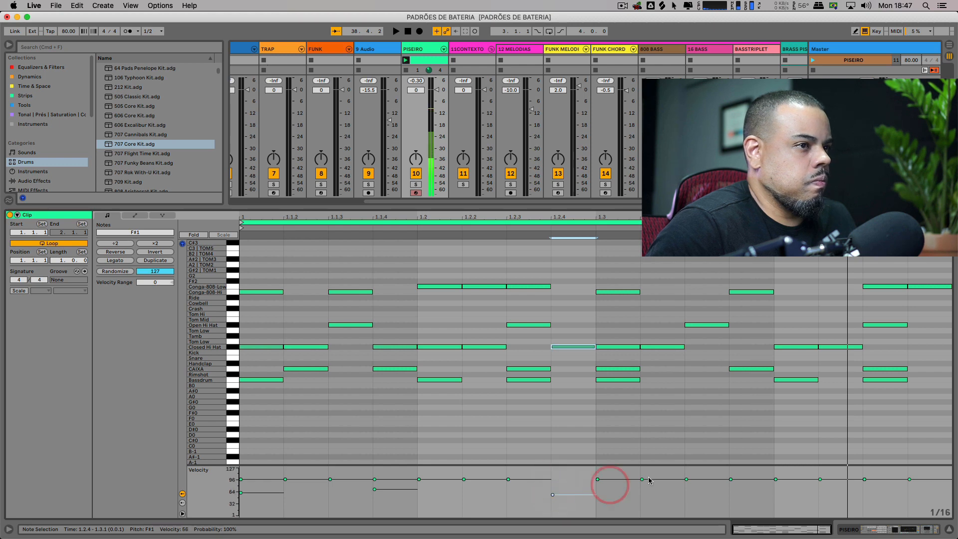
double_click(931, 347)
left_click_drag(910, 480, 909, 497)
key("space")
- Audition the kit sounds from Rimshot up to the toms against the playing pattern, and stop playback
left_click(232, 376)
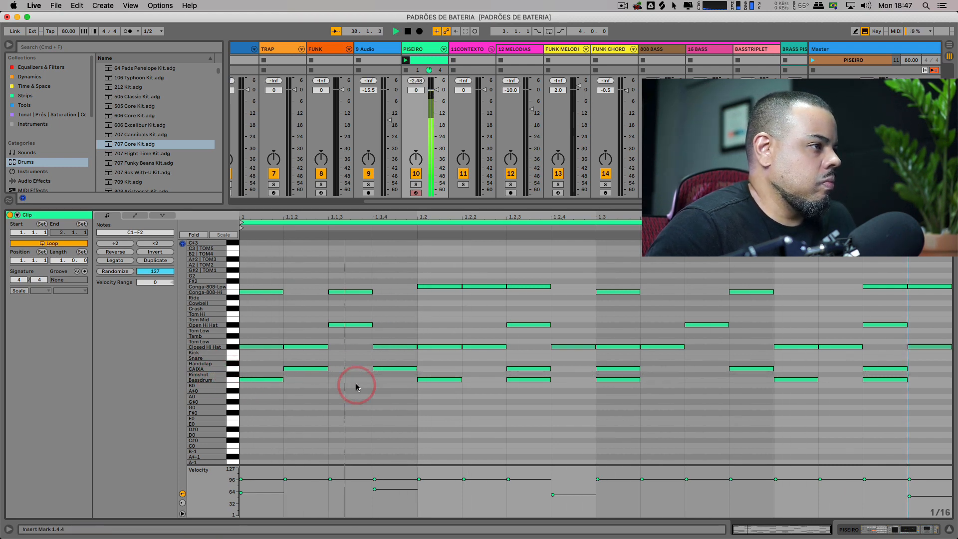
left_click(230, 358)
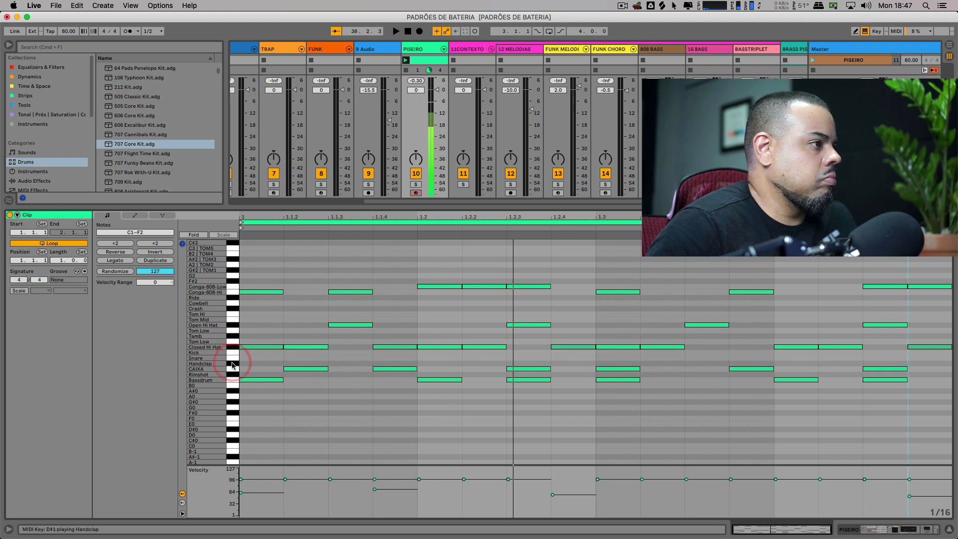
left_click_drag(232, 364, 234, 317)
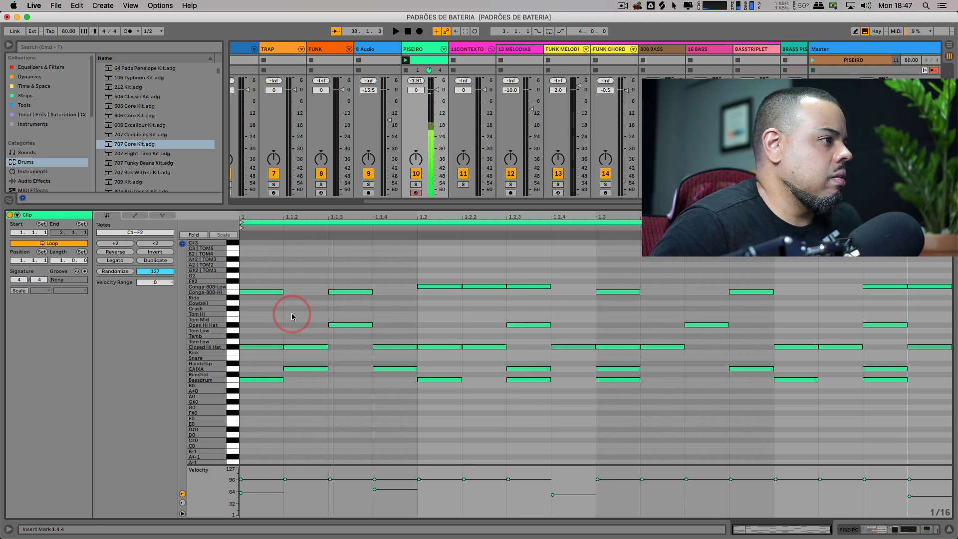
key("space")
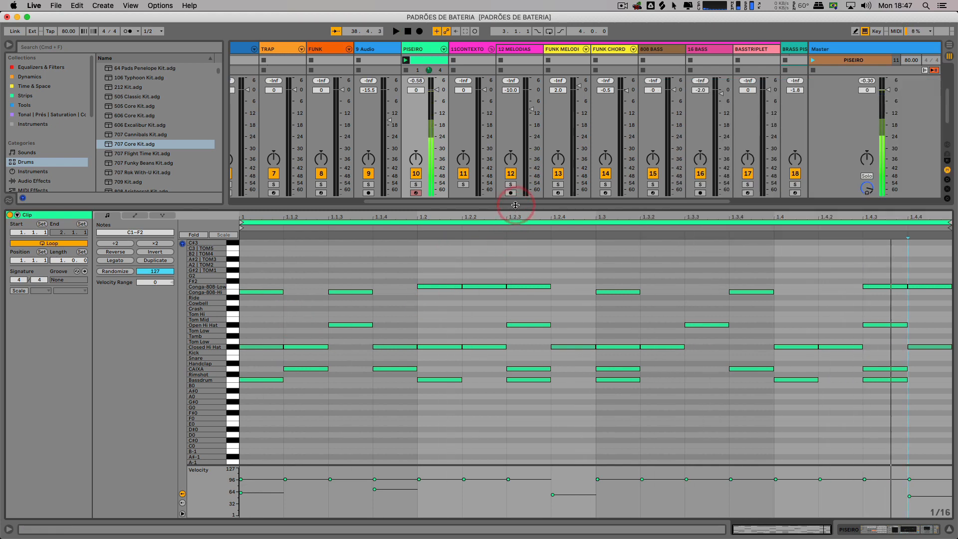
- Move the new PISEIRO drum clip from scene 11 to scene 12 and launch that scene with the brass clip
left_click_drag(515, 206, 515, 364)
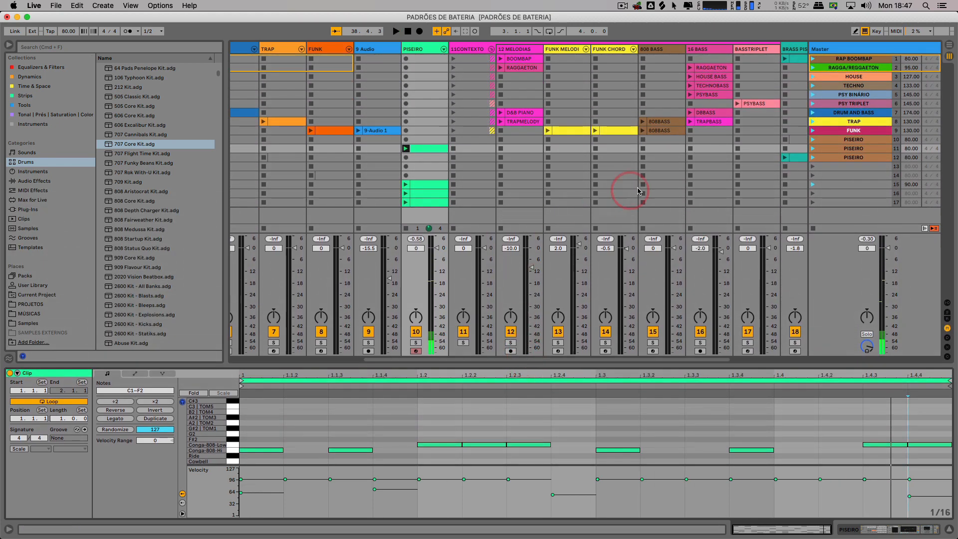
left_click(814, 149)
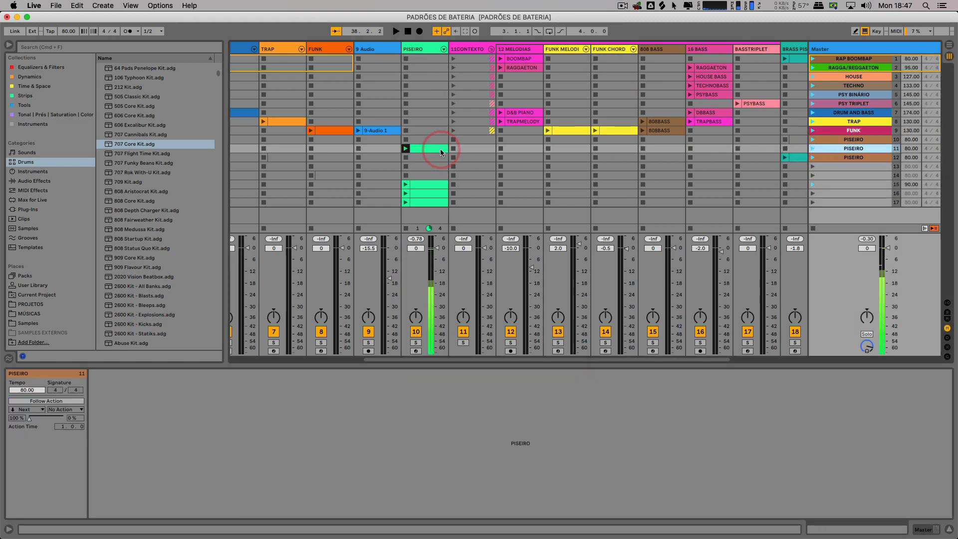
left_click(825, 157)
left_click(815, 159)
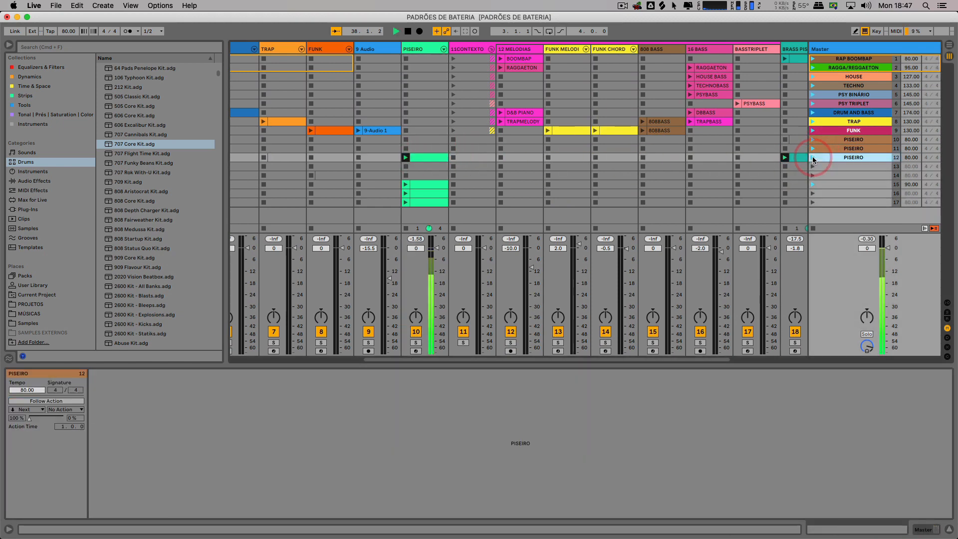
- View the scene 12 drum clip's notes in an enlarged editor during playback and return to the clip grid
left_click(438, 156)
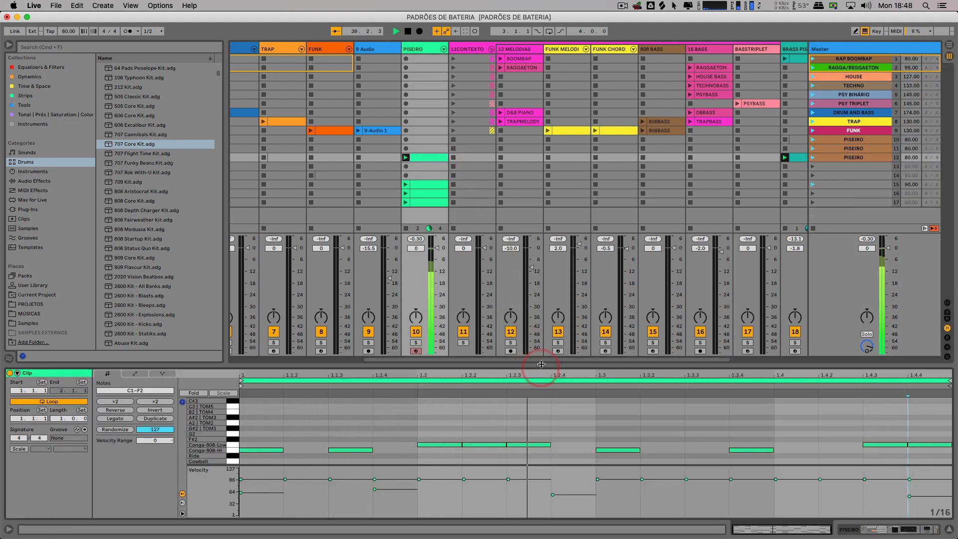
left_click_drag(528, 368, 531, 191)
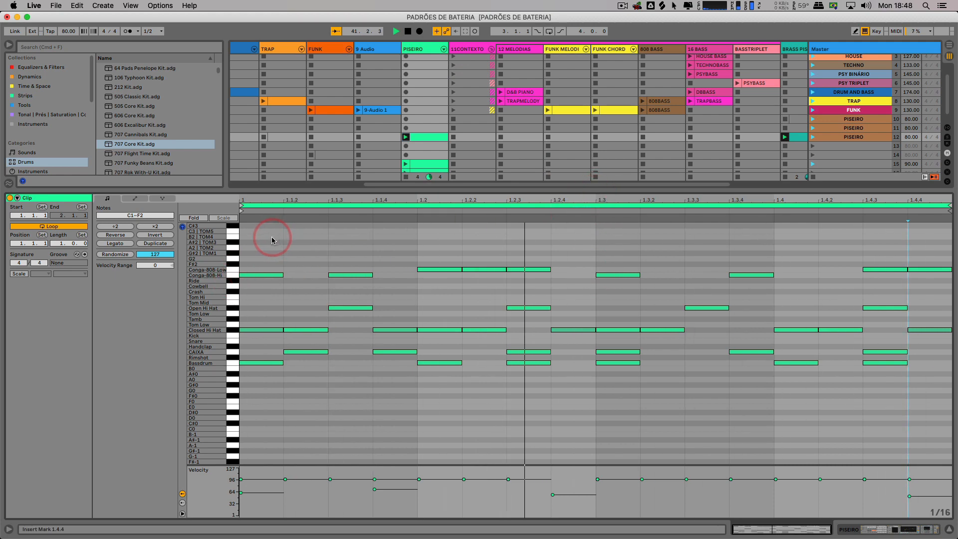
left_click_drag(352, 193, 406, 381)
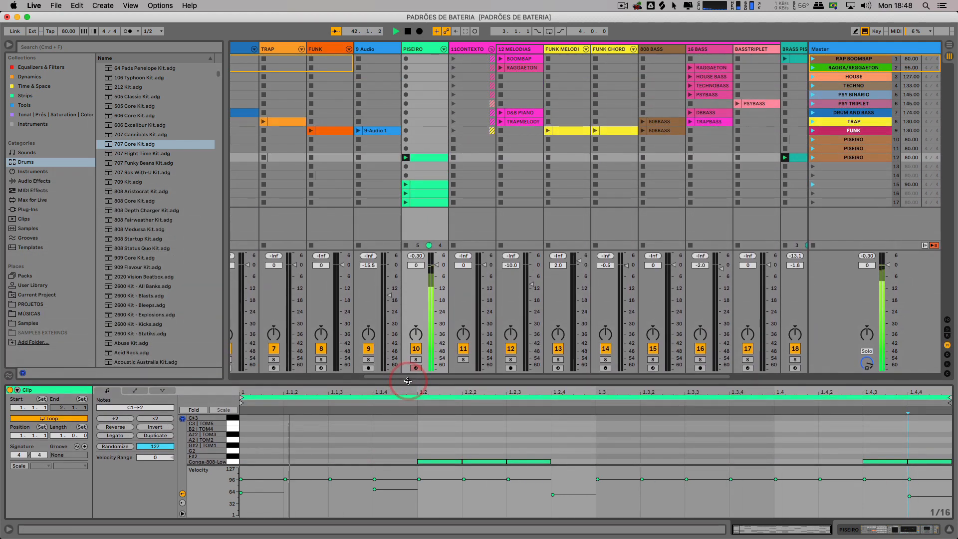
- Play the ready-made PISEIRO drum clips in scenes 15 and 16 to compare the variations
left_click(859, 185)
left_click(539, 195)
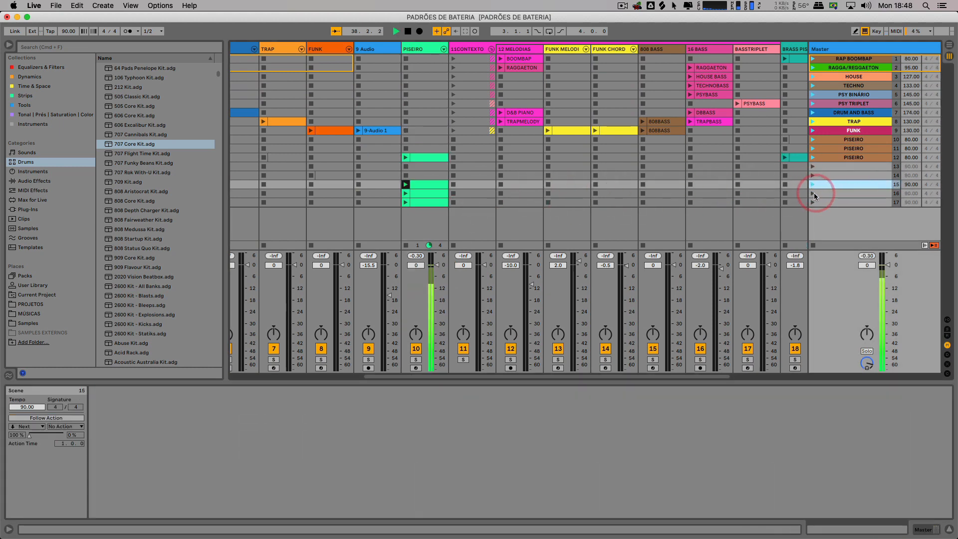
left_click(813, 193)
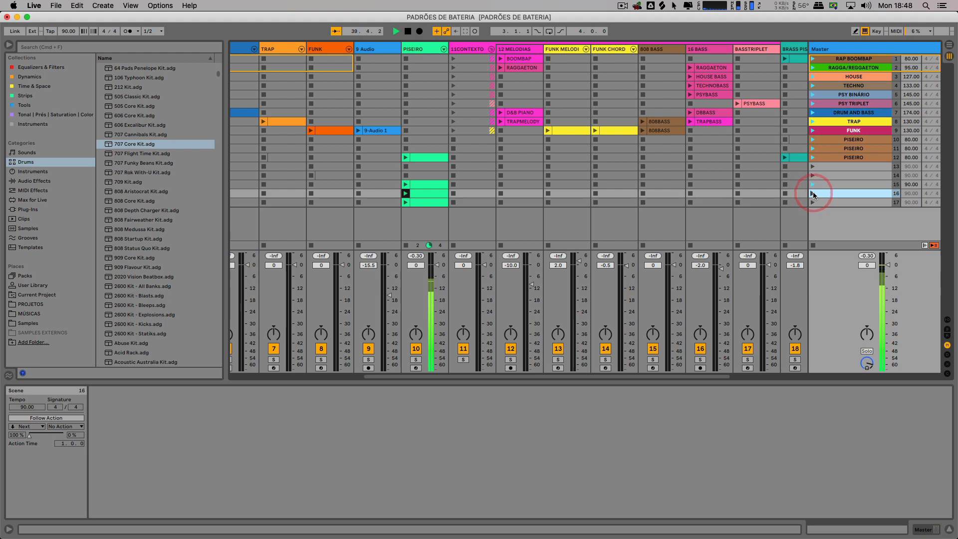
- Create an empty clip on the PISEIRO track in scene 10 and enlarge its note editor
left_click(432, 149)
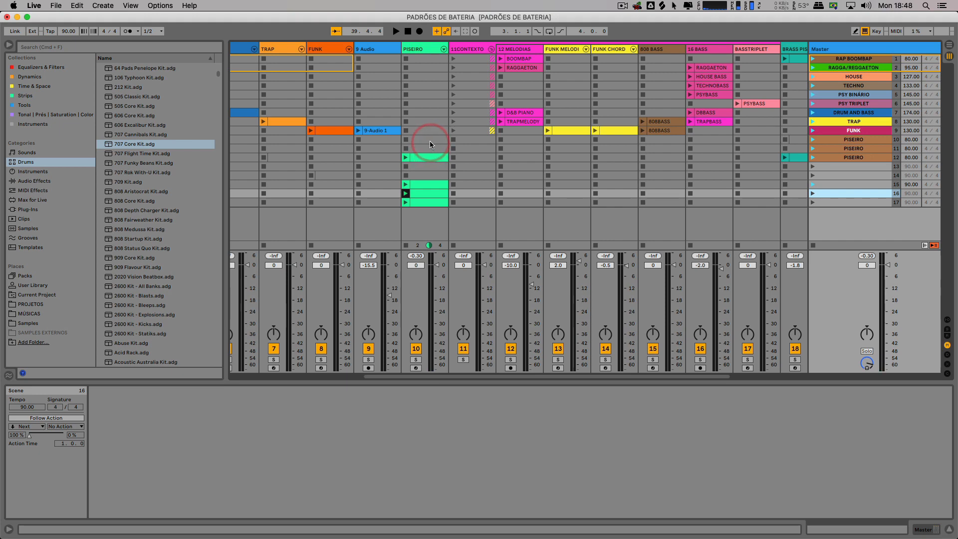
double_click(430, 140)
left_click_drag(318, 383, 317, 244)
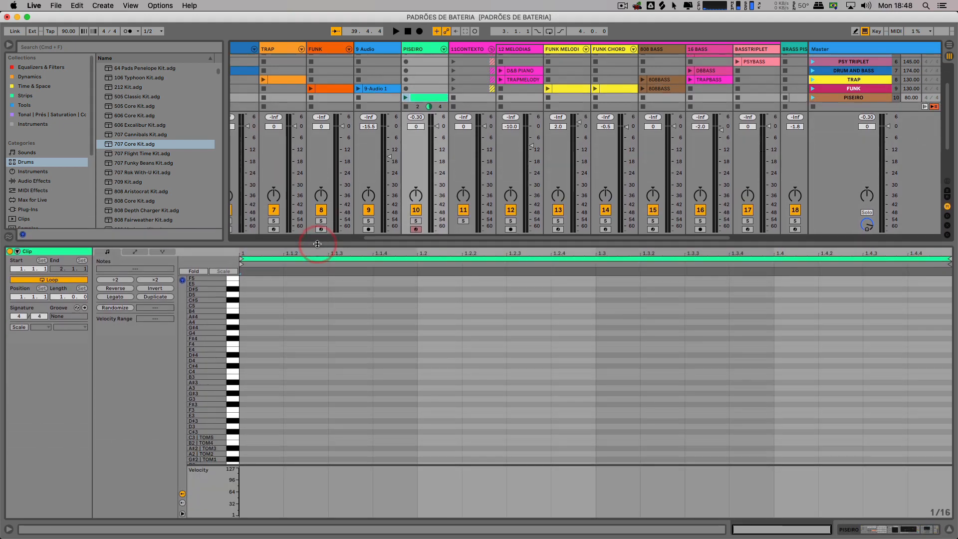
- Audition the TOM sounds on the G#2 to B2 keys of the drum kit
scroll(263, 376, "down", 3)
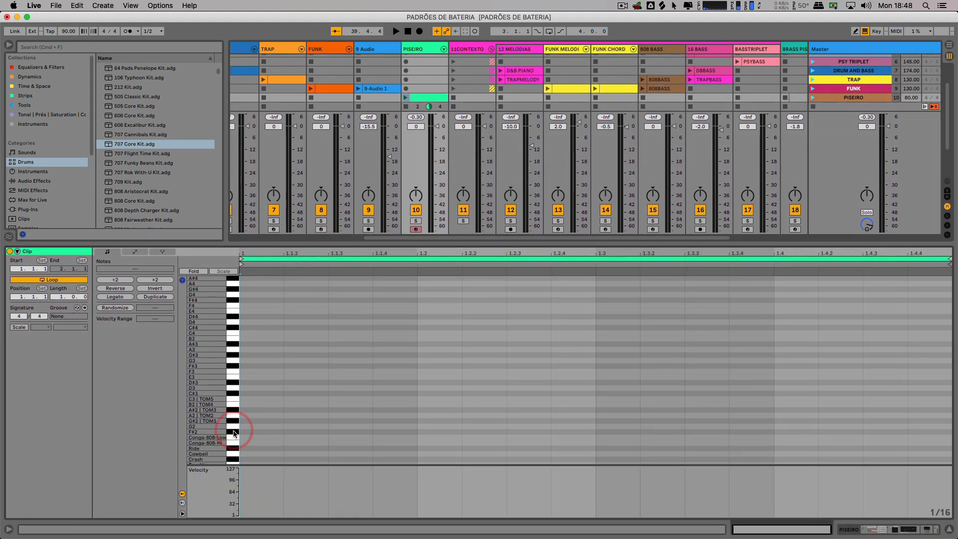
left_click(233, 422)
left_click(234, 416)
left_click(235, 410)
left_click(235, 405)
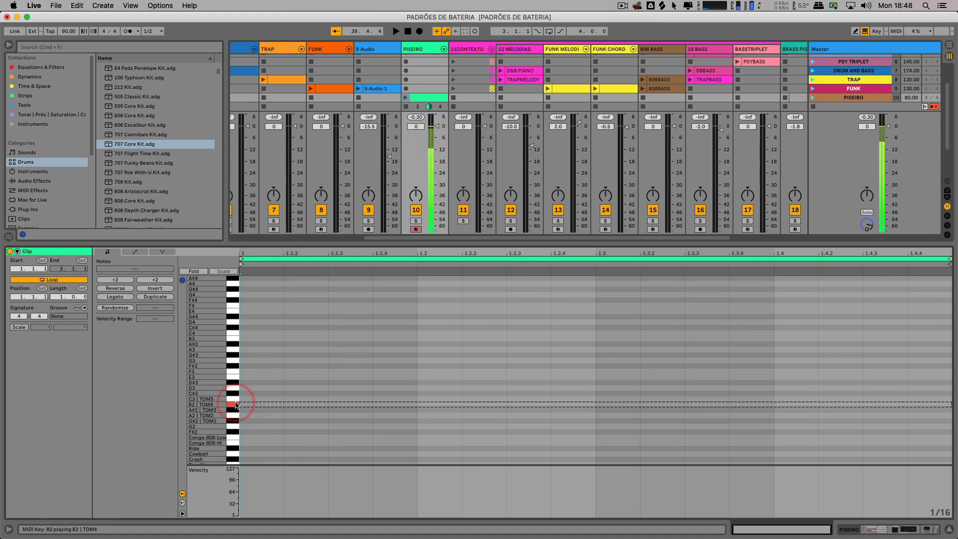
scroll(240, 399, "down", 5)
left_click(338, 343)
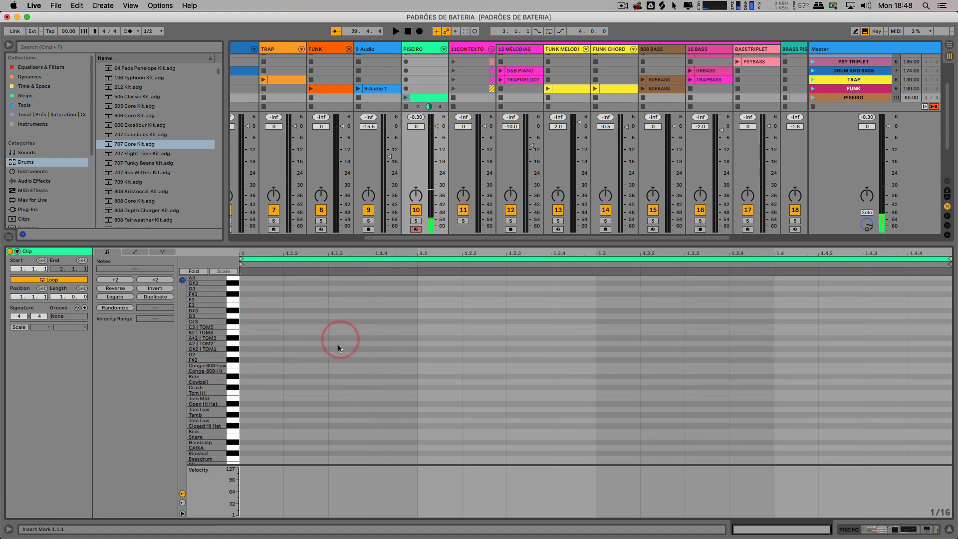
right_click(340, 355)
left_click(216, 344)
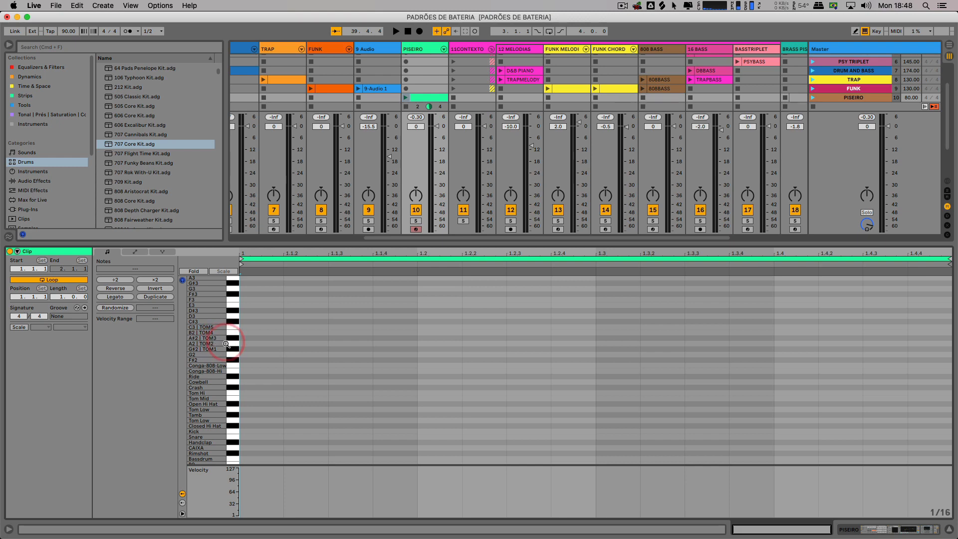
left_click(232, 345)
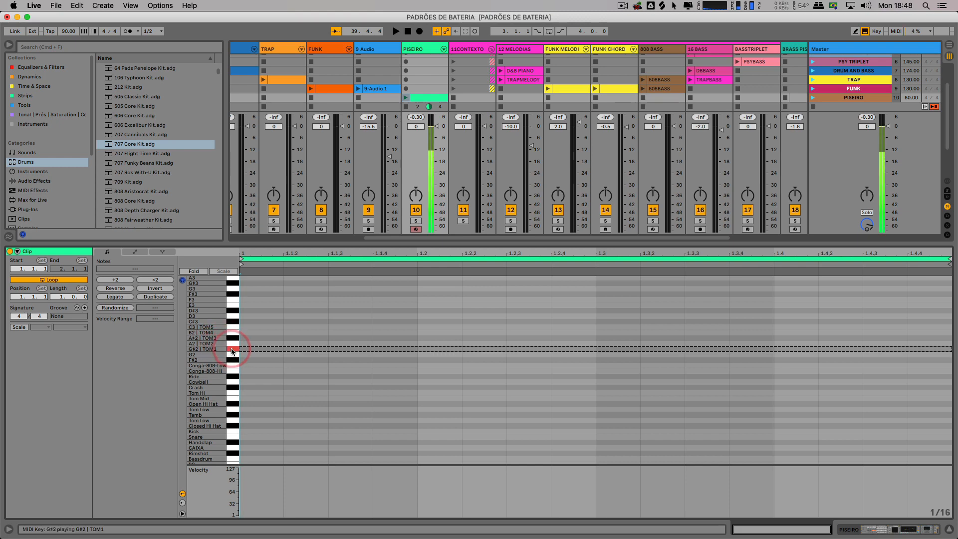
- Add two TOM2 notes on A2 at 1.1.1 and 1.1.2 and launch the scene 10 clip
double_click(259, 344)
double_click(295, 343)
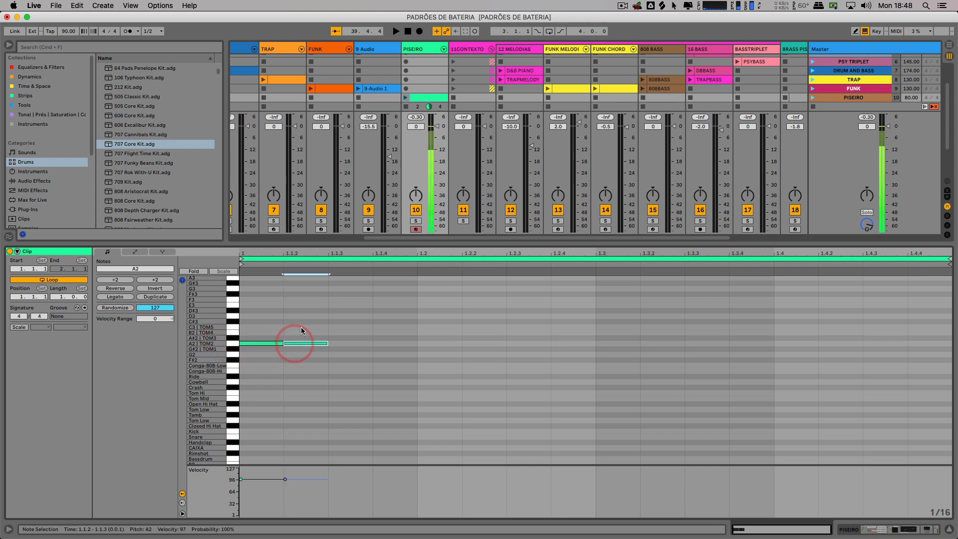
left_click(405, 97)
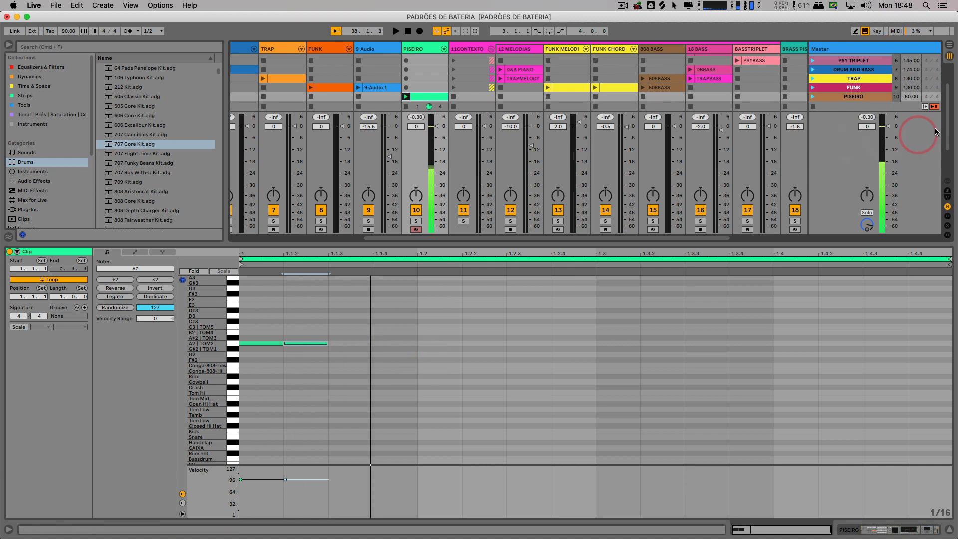
- Launch the PISEIRO scene 10 and reopen its drum clip in an enlarged note editor
left_click(813, 97)
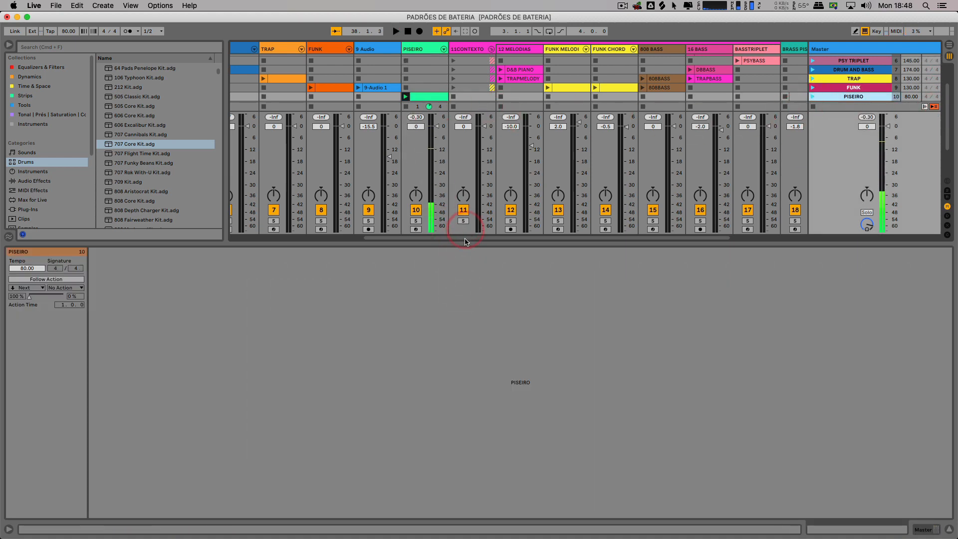
left_click_drag(466, 243, 466, 354)
left_click(438, 144)
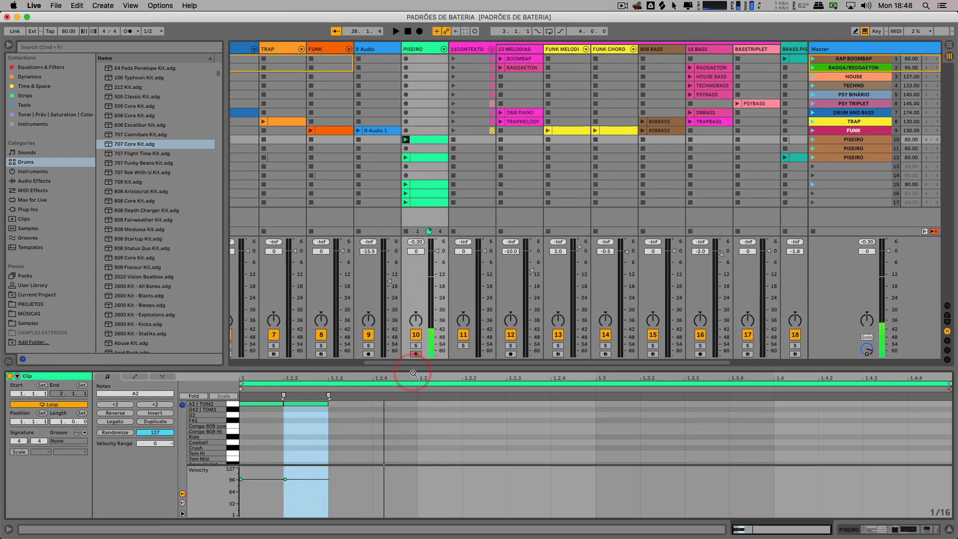
left_click_drag(414, 368, 420, 190)
scroll(414, 279, "up", 3)
scroll(414, 307, "up", 5)
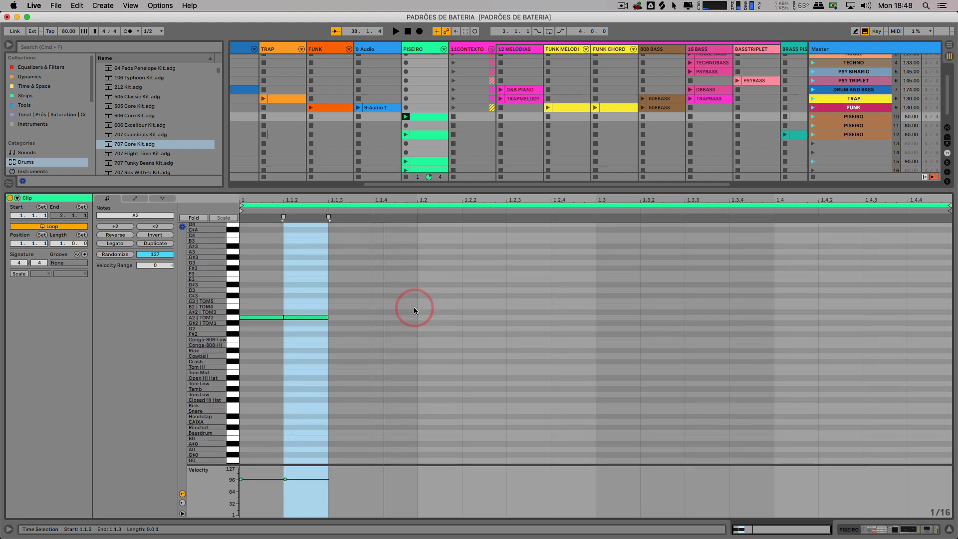
- Place two TOM3 notes on A#2 at 1.1.3 and 1.1.4 and play the clip back
left_click(385, 364)
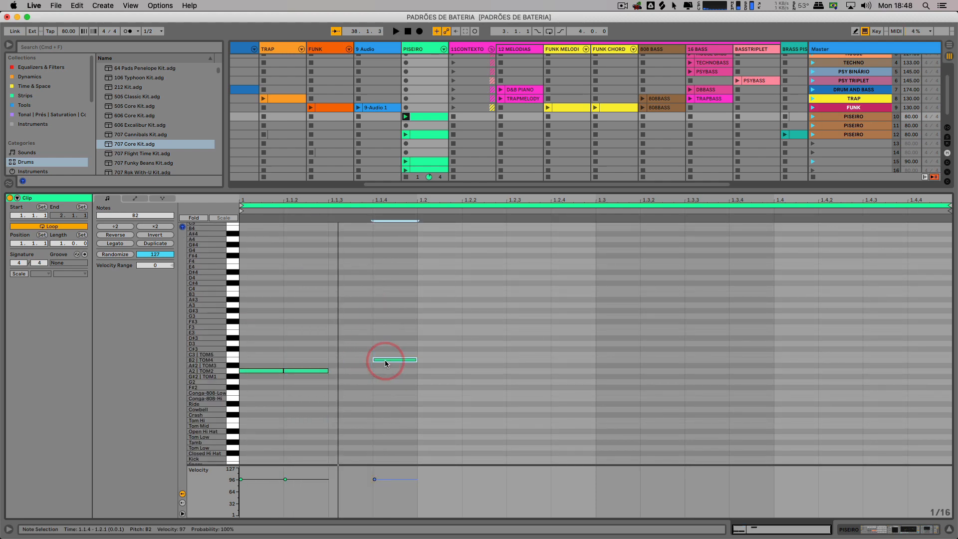
left_click(430, 365)
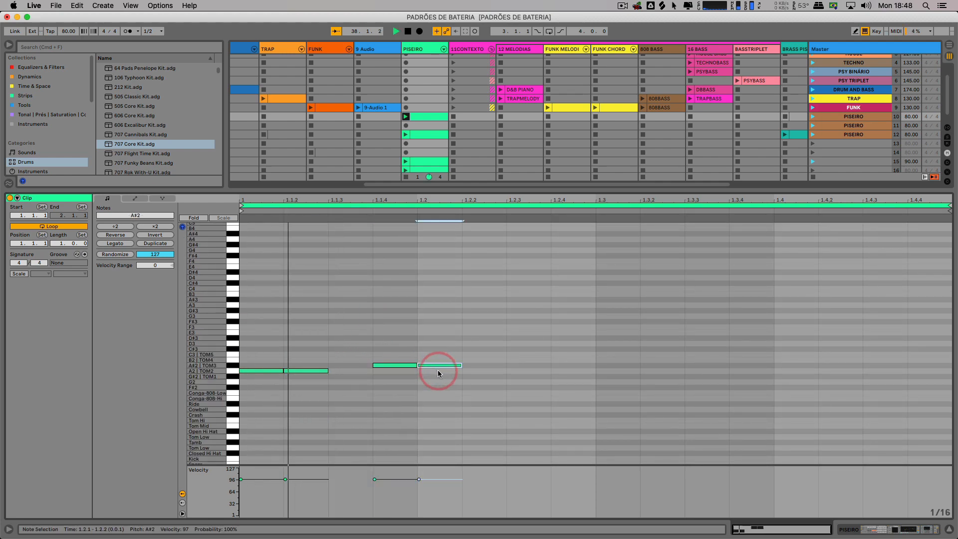
left_click(402, 366, "shift")
left_click_drag(405, 367, 368, 368)
key("space")
key("space")
- Add two TOM4 notes on B2 at 1.2.1 and 1.2.2 and two TOM5 notes on C3 at 1.2.3 and 1.2.4
left_click(433, 360)
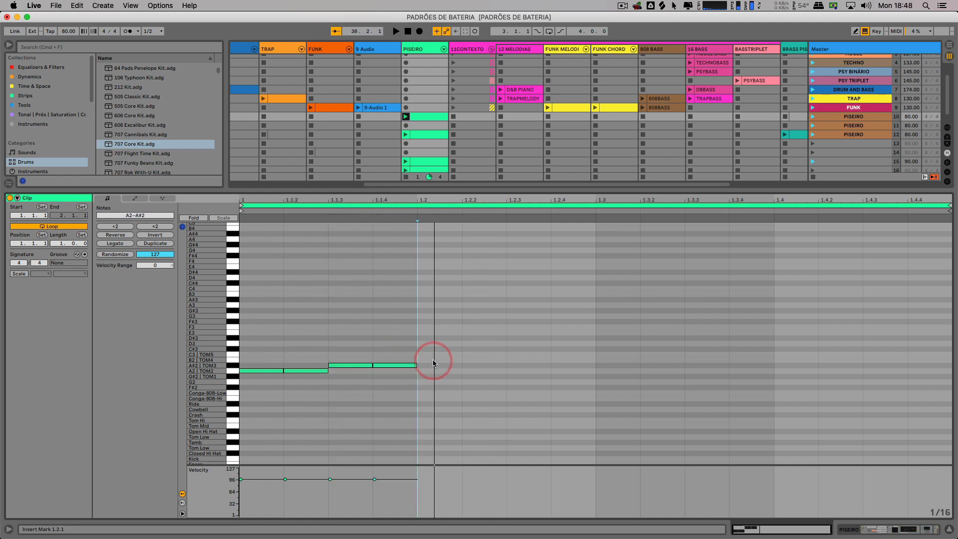
left_click(472, 360)
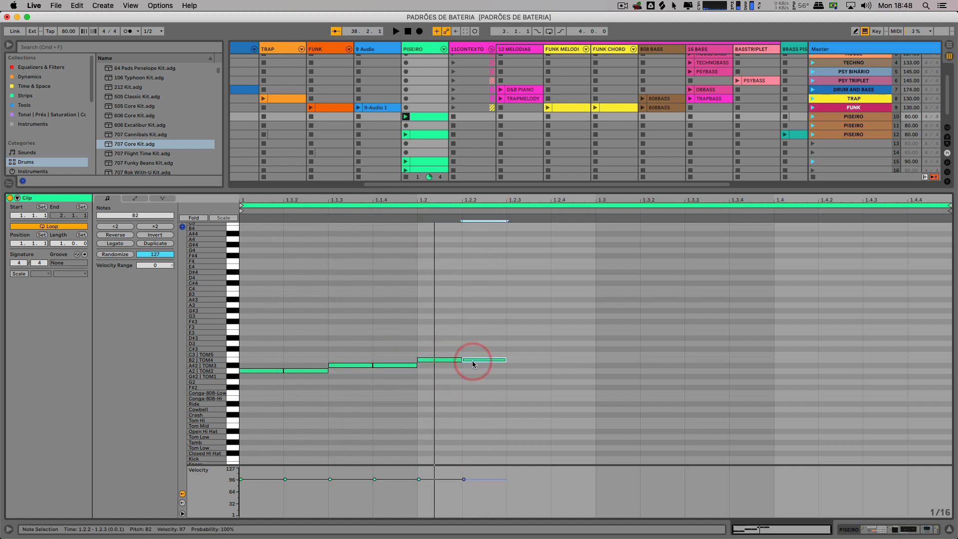
left_click(517, 355)
left_click(556, 355)
- Play back the ascending tom fill, select its TOM5 notes on C3, and relaunch scene 10
key("space")
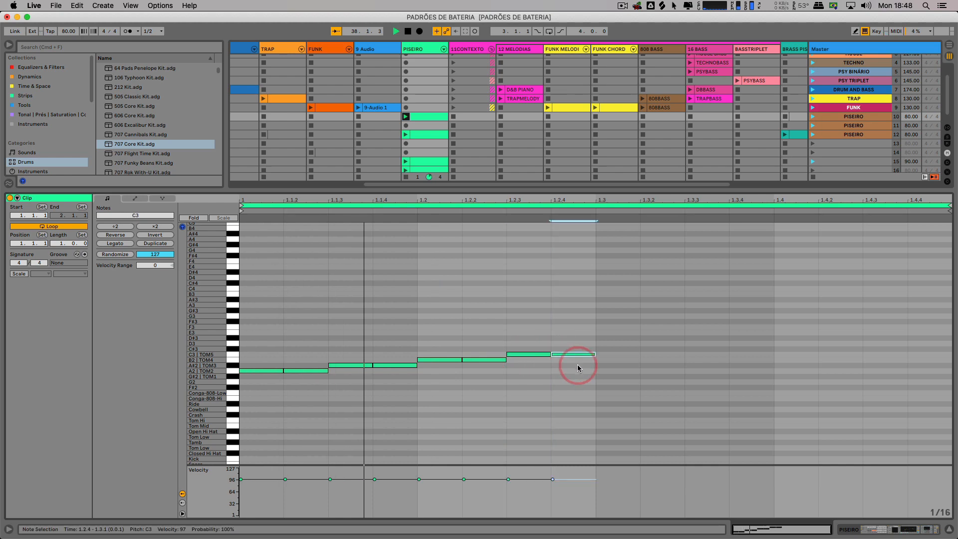
left_click(306, 371)
left_click_drag(542, 329, 558, 371)
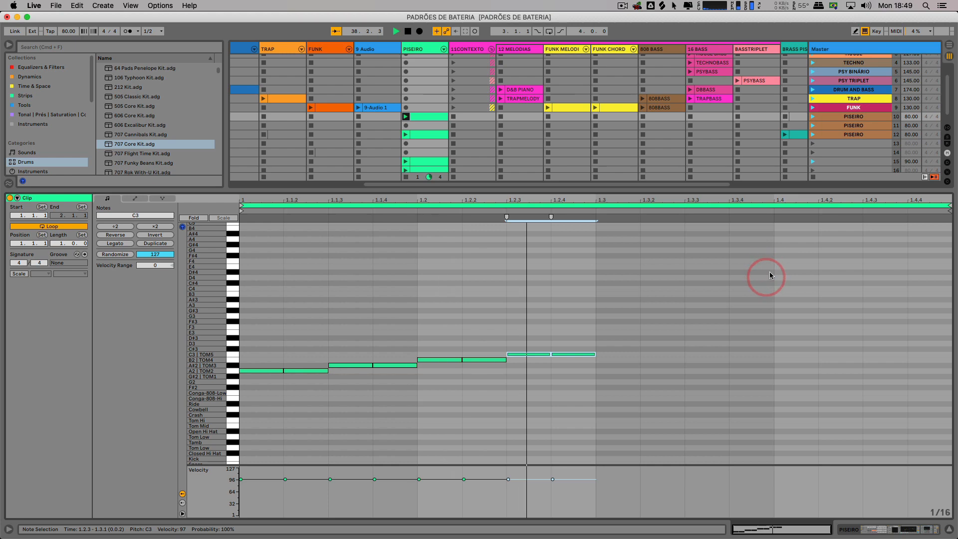
left_click(815, 117)
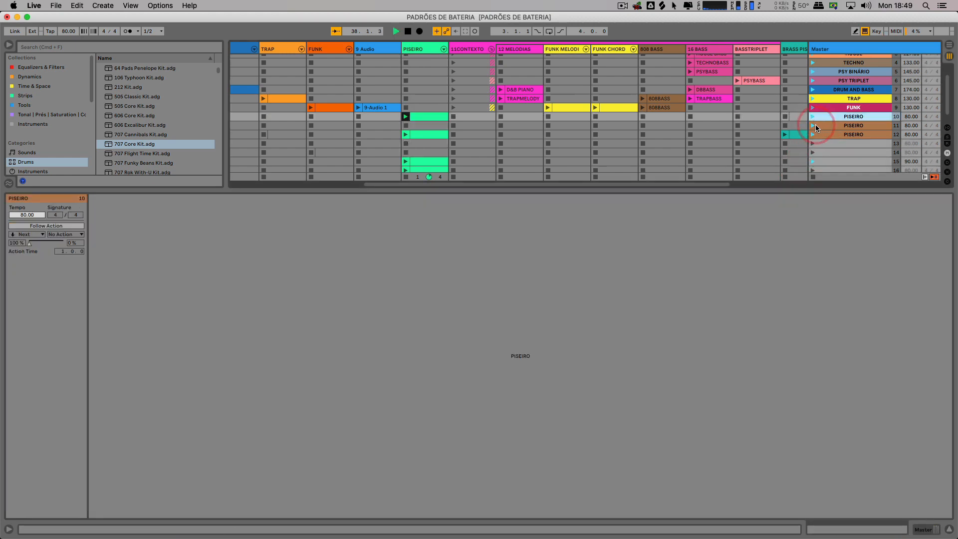
- Launch the PISEIRO scene 12 with the brass clip and open its drum clip to show the full pattern
left_click(813, 134)
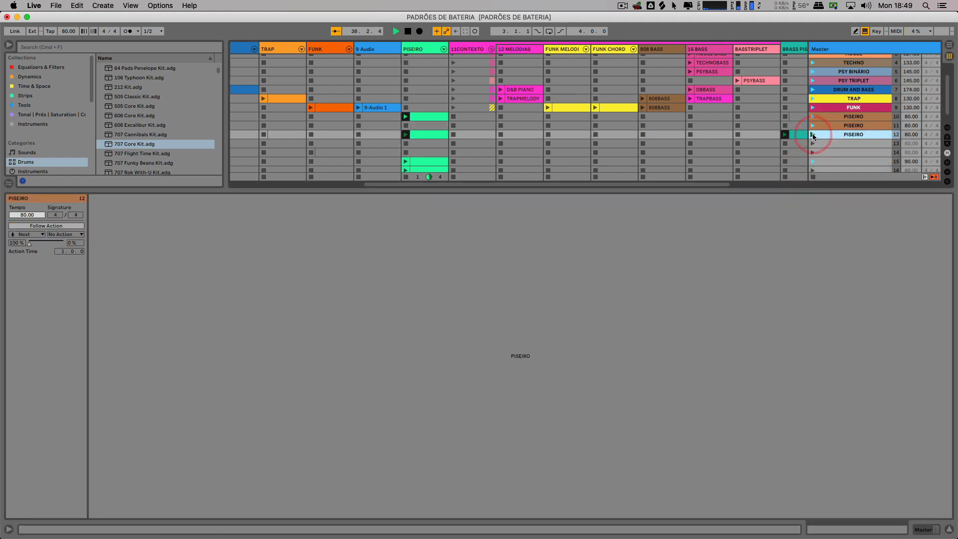
left_click(427, 134)
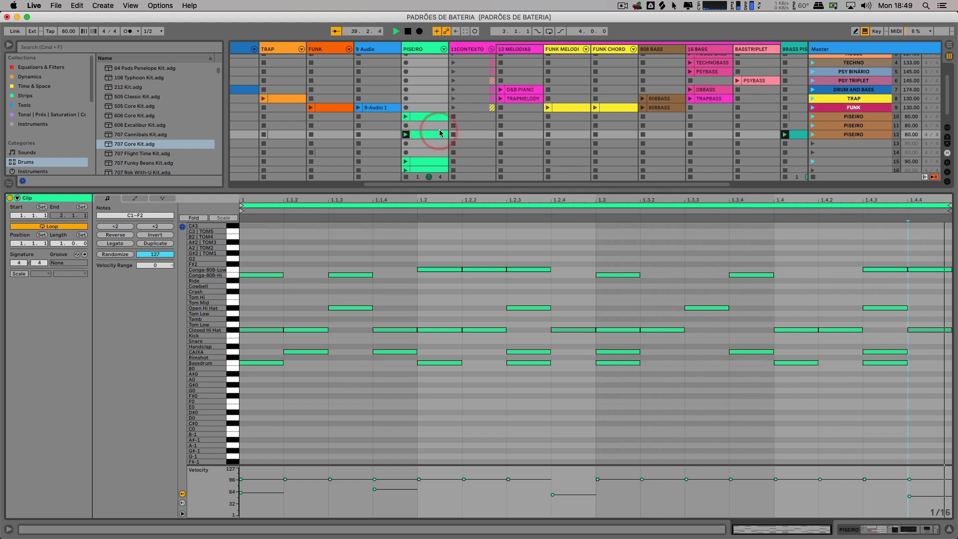
left_click_drag(552, 189, 583, 323)
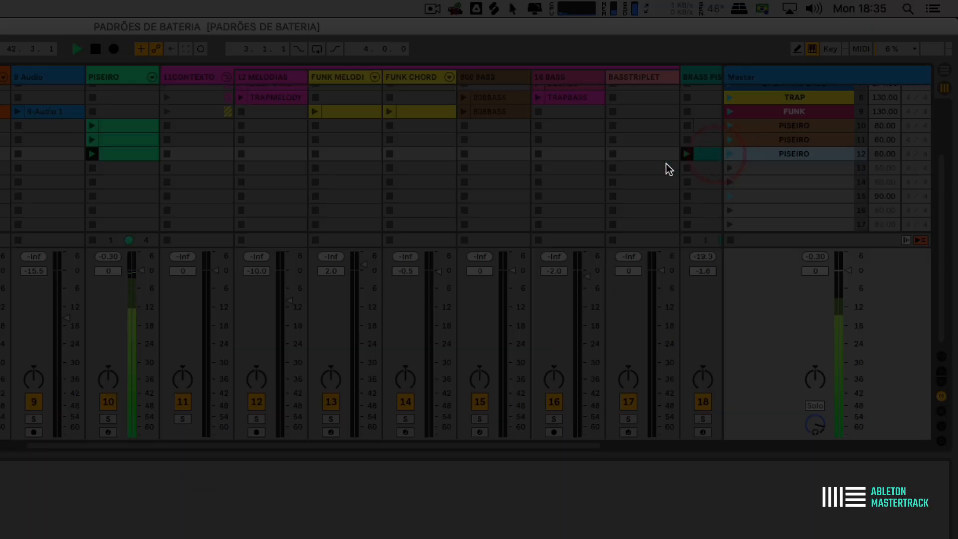
double_click(130, 157)
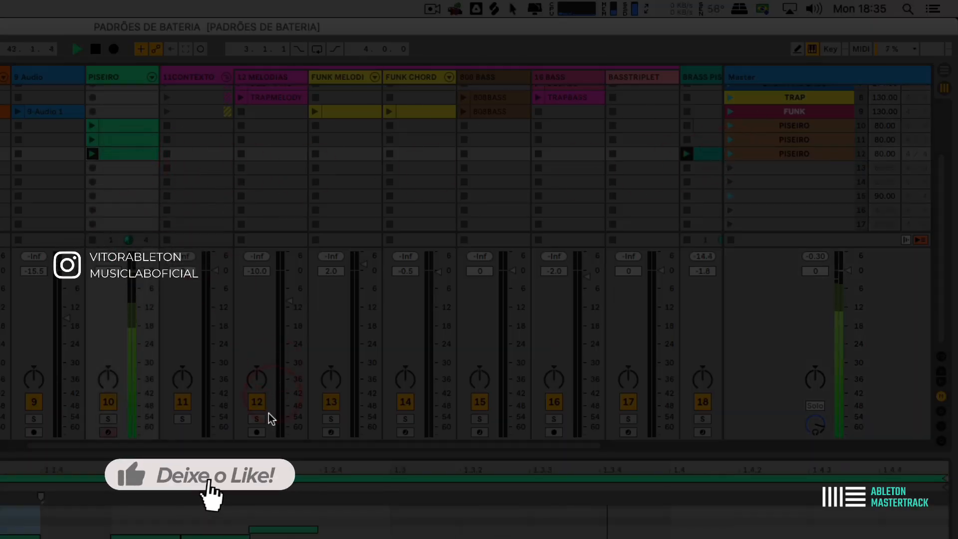